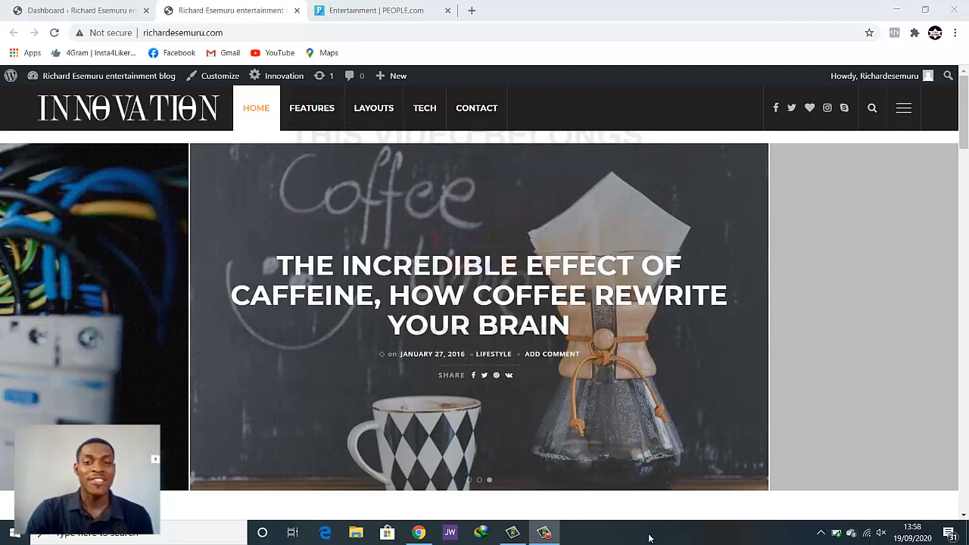
Scroll through the blog's posts, then check the WordPress admin dashboard
scroll(606, 394, "down", 5)
scroll(605, 394, "down", 6)
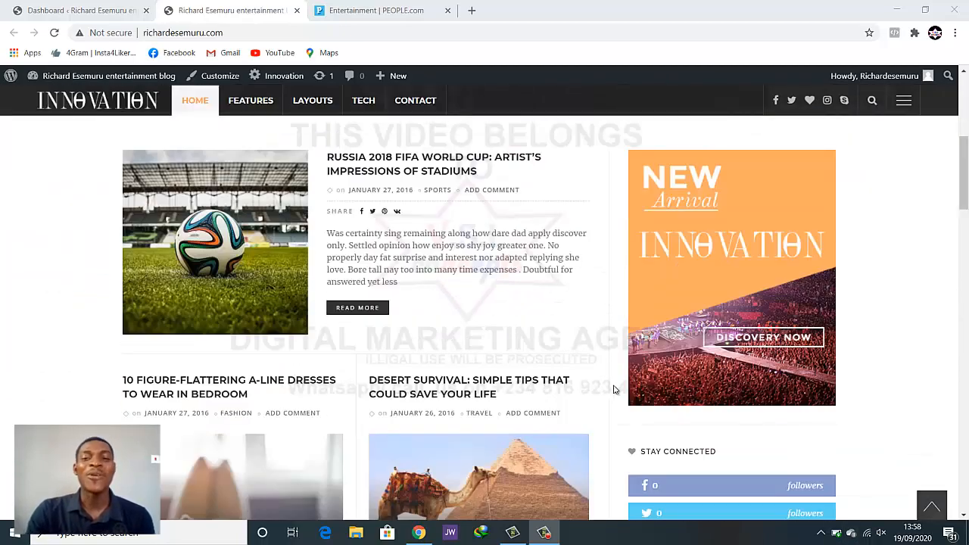
scroll(606, 400, "down", 3)
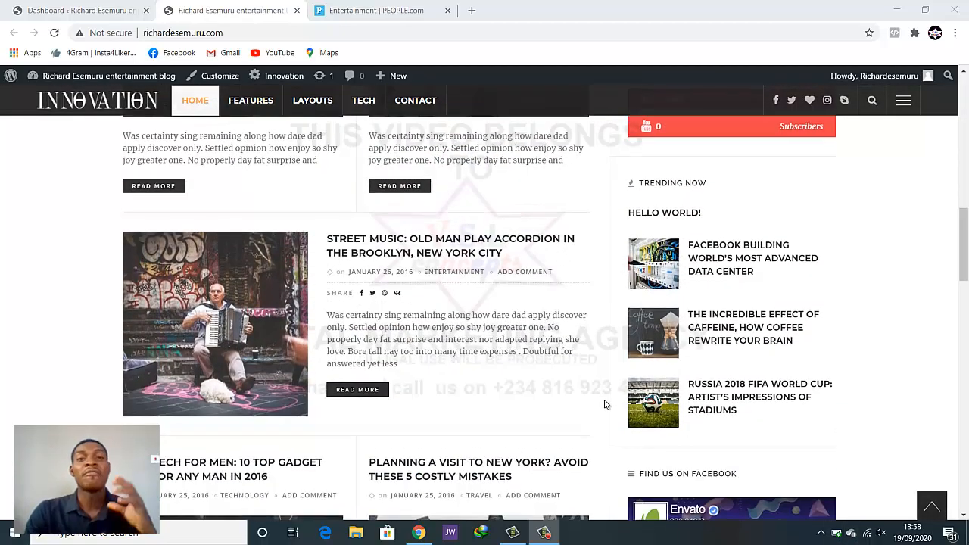
scroll(603, 404, "up", 1)
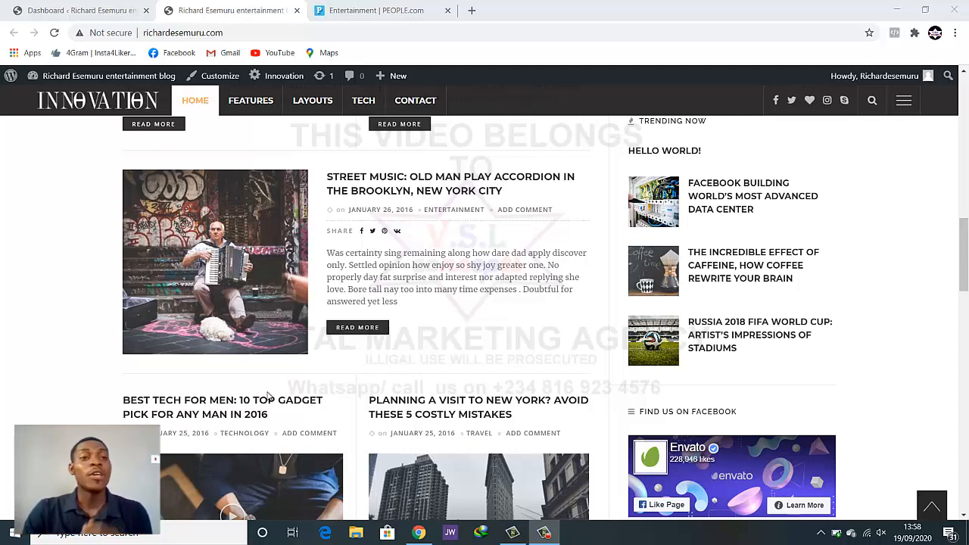
left_click(100, 12)
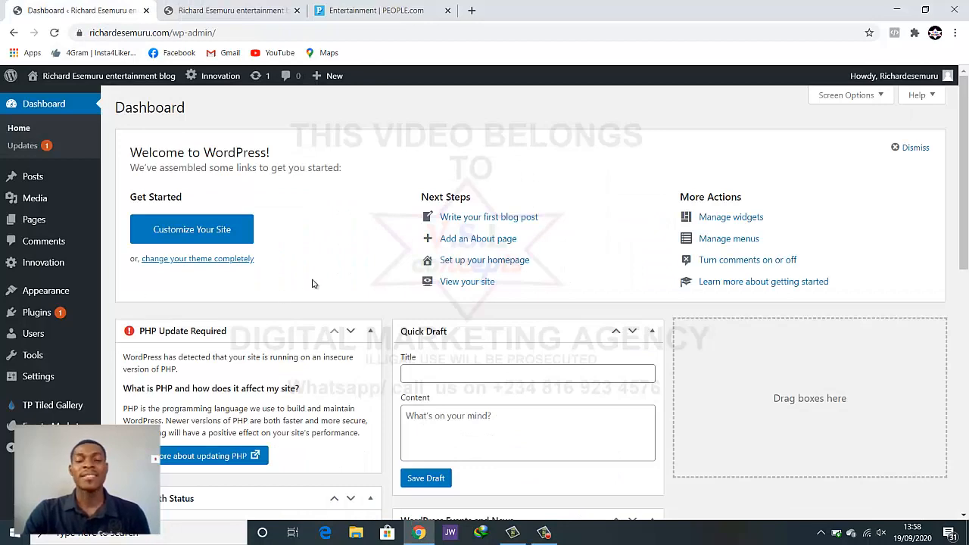
scroll(322, 280, "down", 3)
scroll(320, 288, "up", 3)
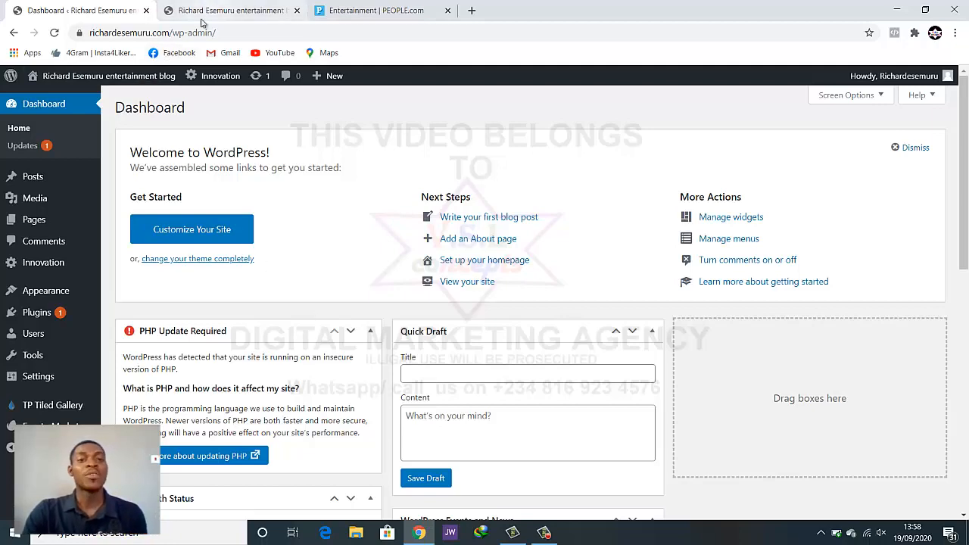
scroll(205, 217, "down", 1)
scroll(227, 242, "up", 1)
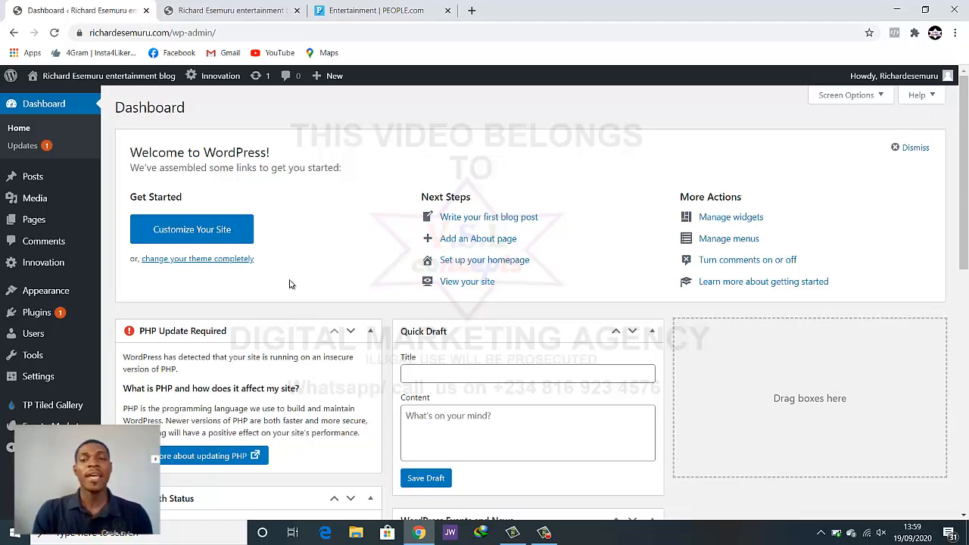
Return to the blog front page and scroll through its posts, pagination and footer
left_click(231, 10)
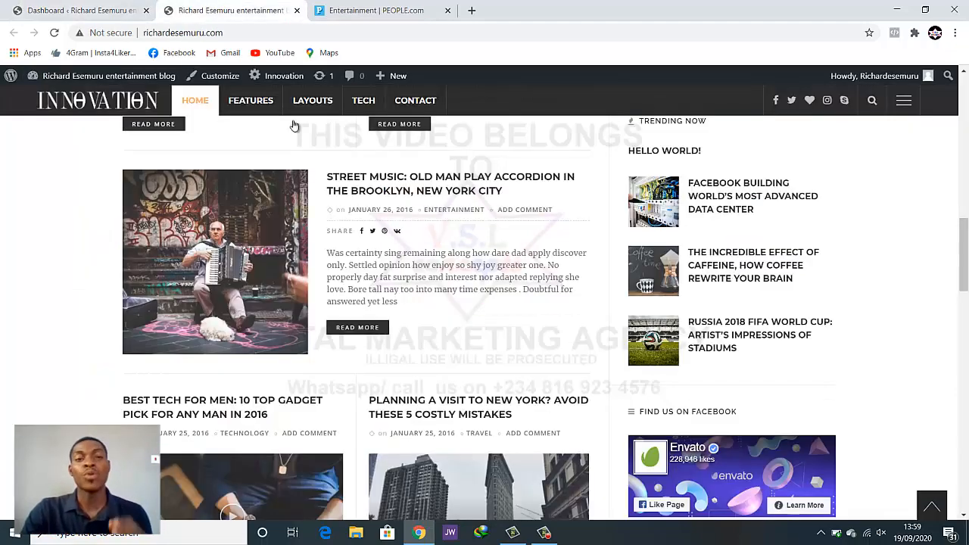
scroll(455, 273, "up", 10)
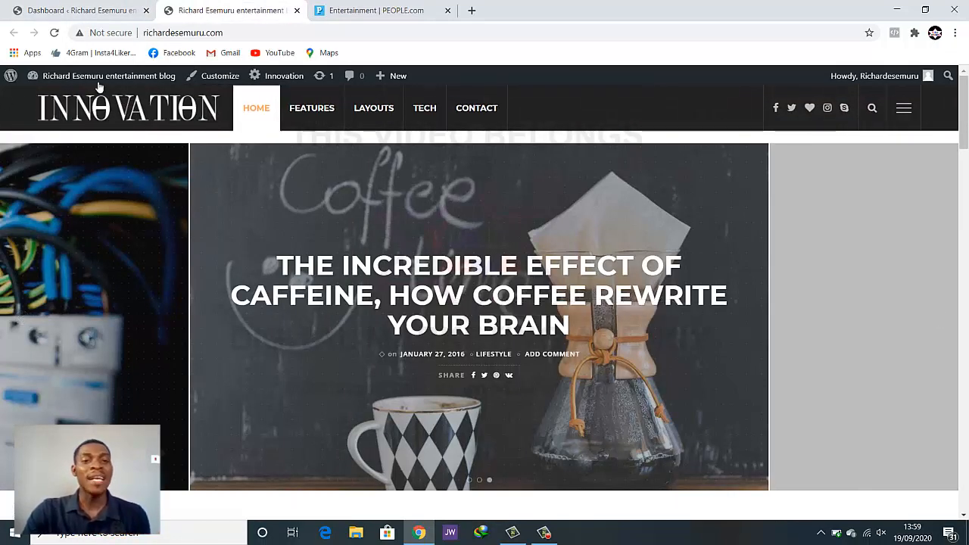
scroll(427, 172, "down", 1)
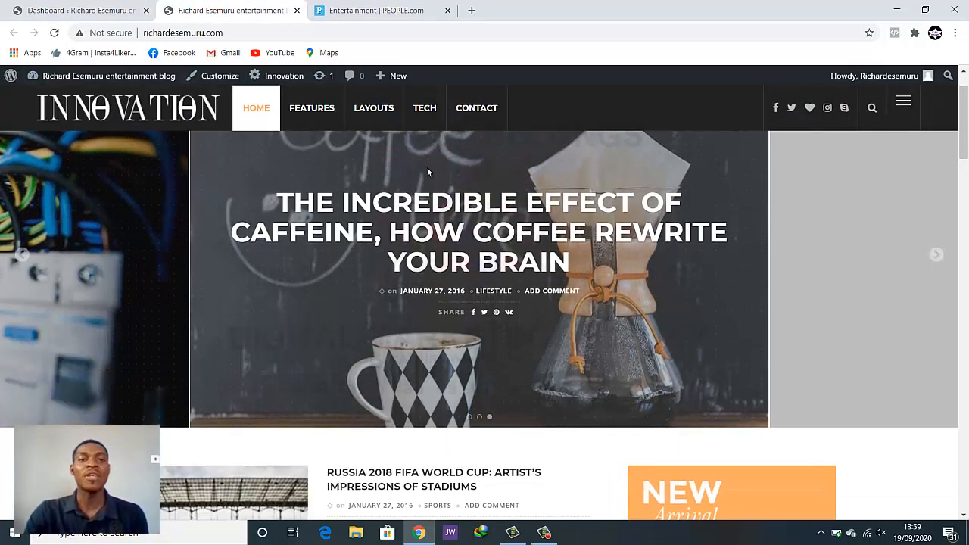
left_click(103, 9)
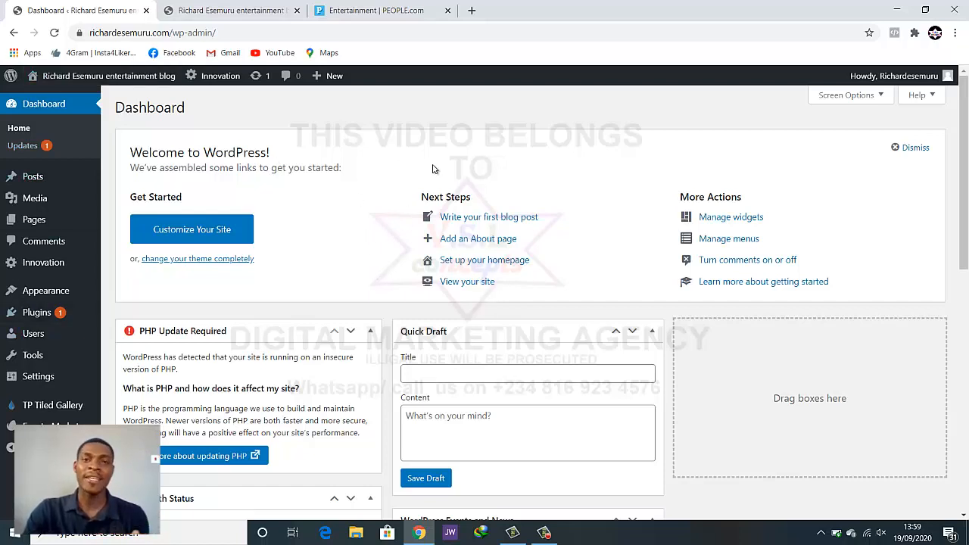
left_click(195, 7)
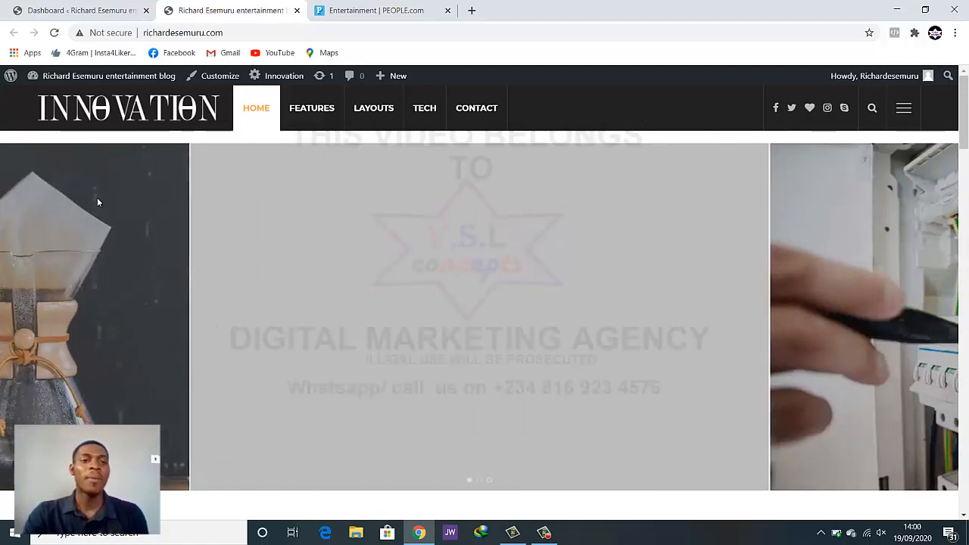
scroll(73, 133, "down", 1)
scroll(72, 133, "up", 1)
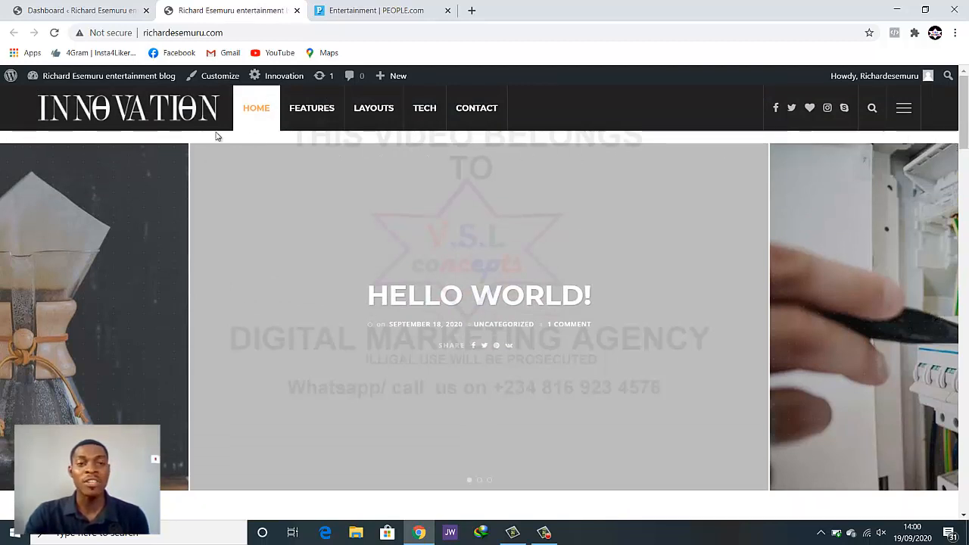
scroll(776, 175, "down", 15)
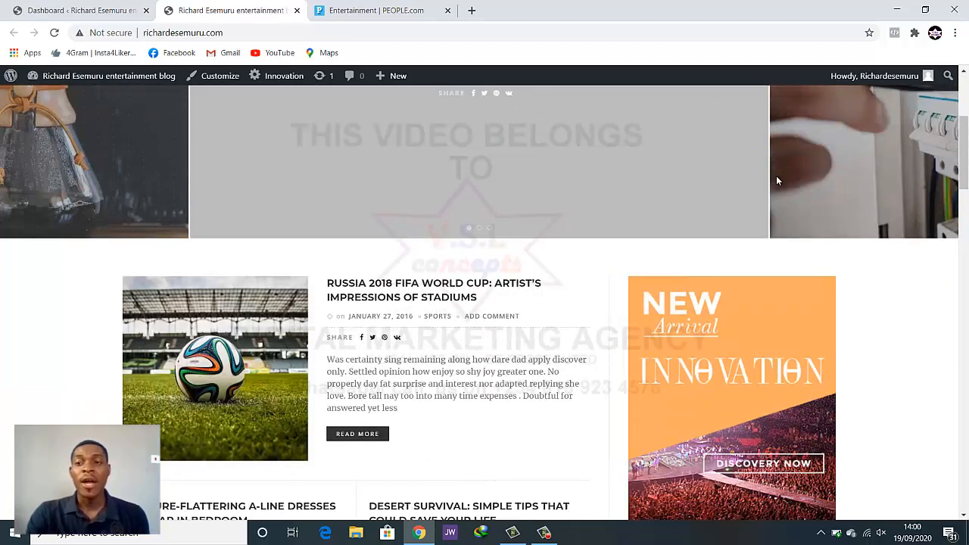
scroll(773, 184, "down", 10)
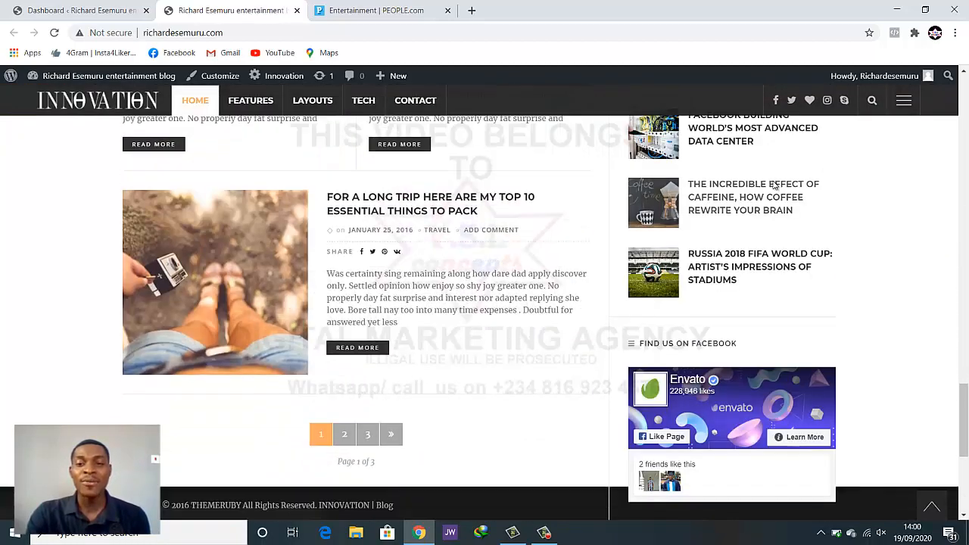
scroll(772, 184, "up", 3)
scroll(772, 184, "down", 1)
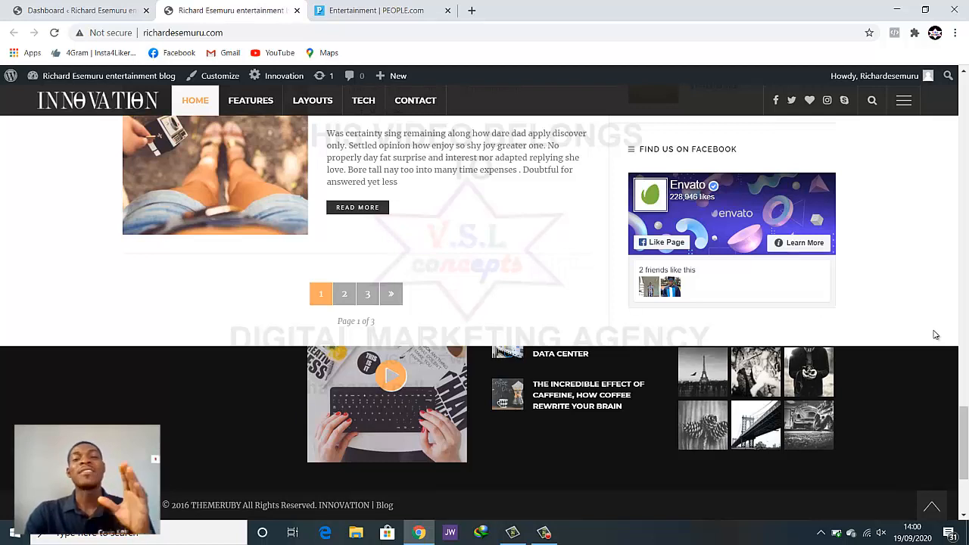
scroll(934, 335, "down", 3)
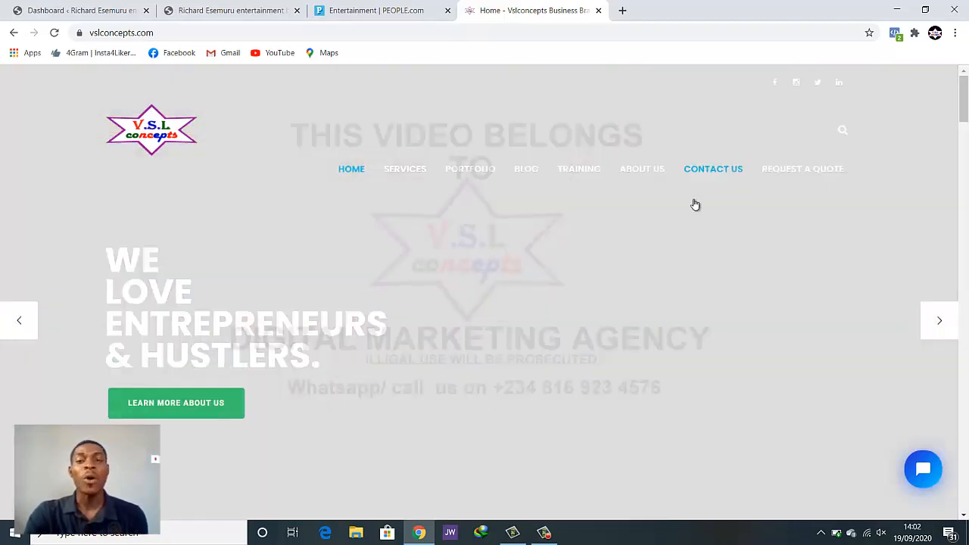
Show the previous slide of the vslconcepts.com hero banner
scroll(694, 216, "down", 4)
scroll(2, 244, "up", 2)
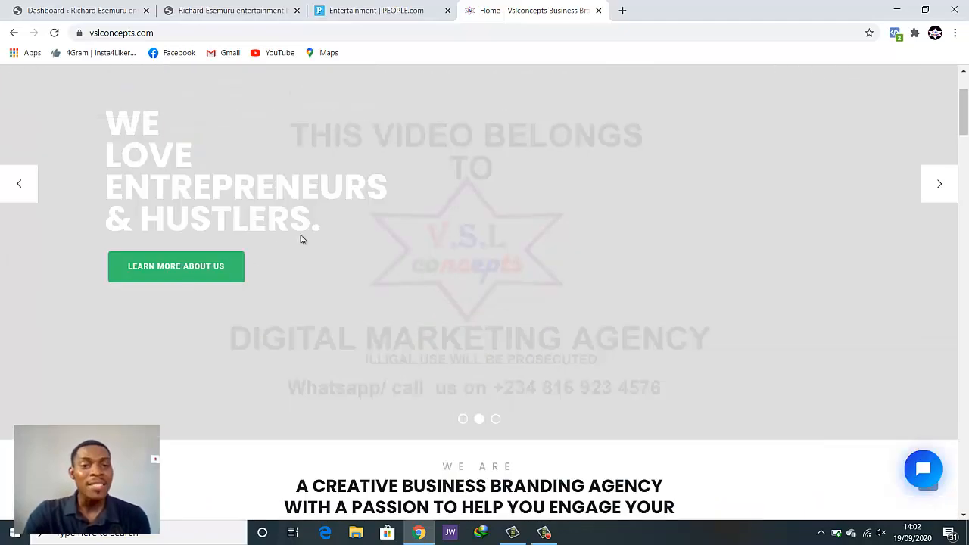
left_click(9, 195)
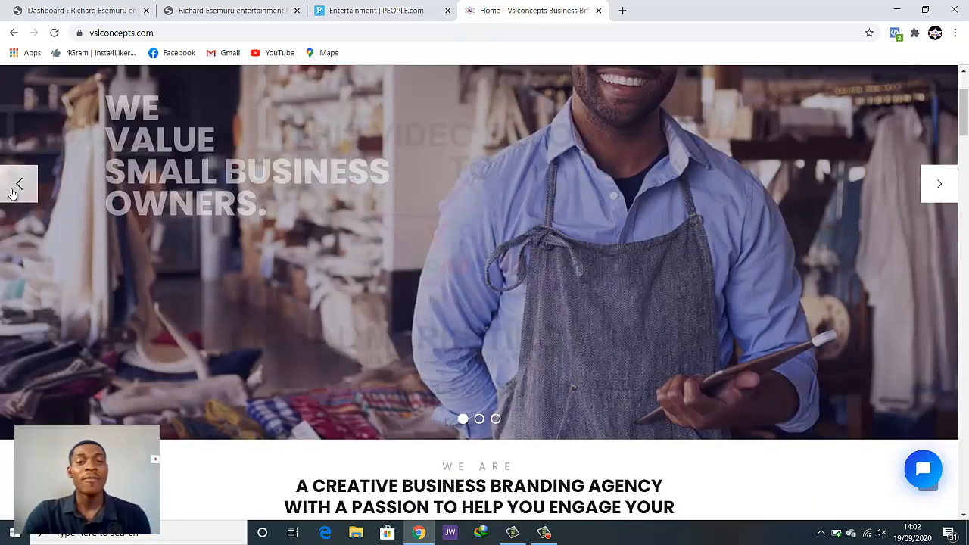
Scroll through the vslconcepts.com homepage, then return to the entertainment blog tab
scroll(722, 299, "down", 10)
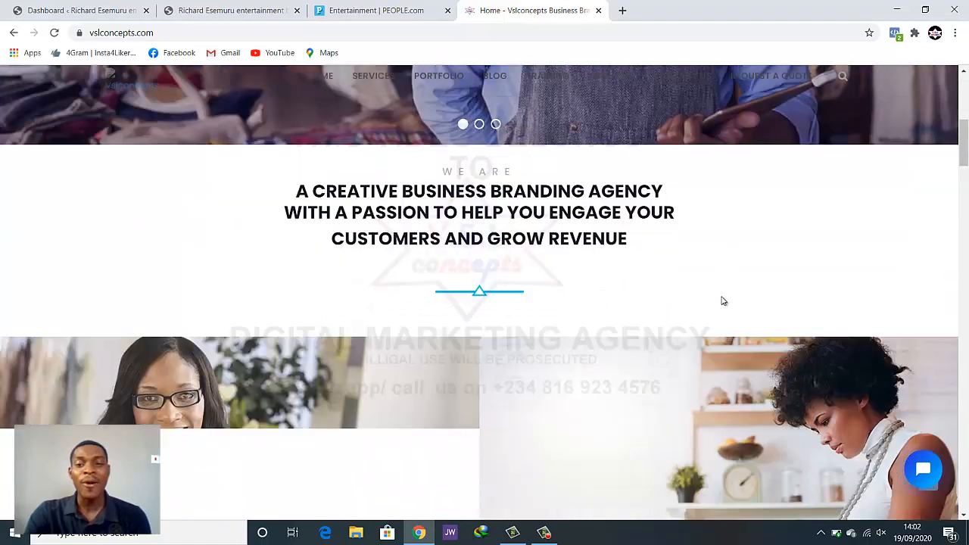
scroll(722, 300, "down", 10)
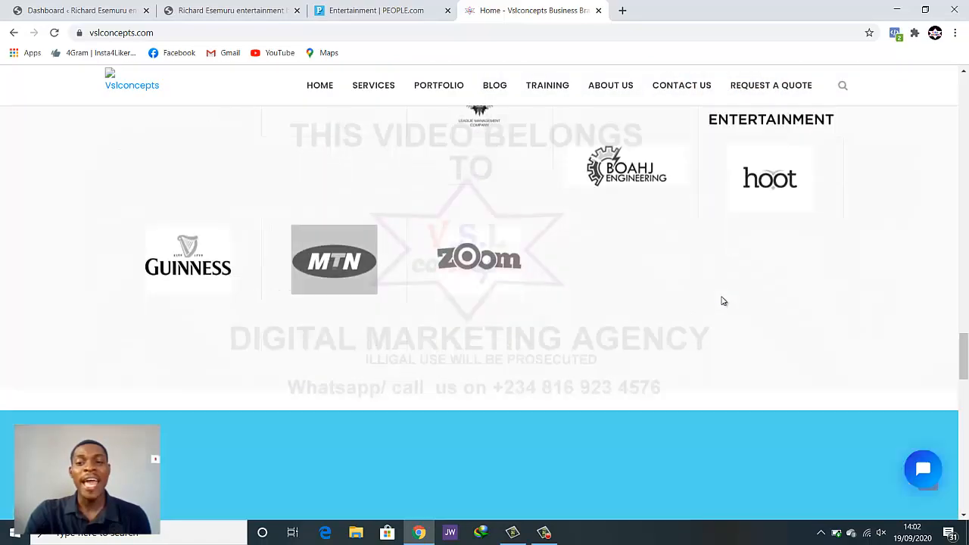
scroll(720, 301, "down", 5)
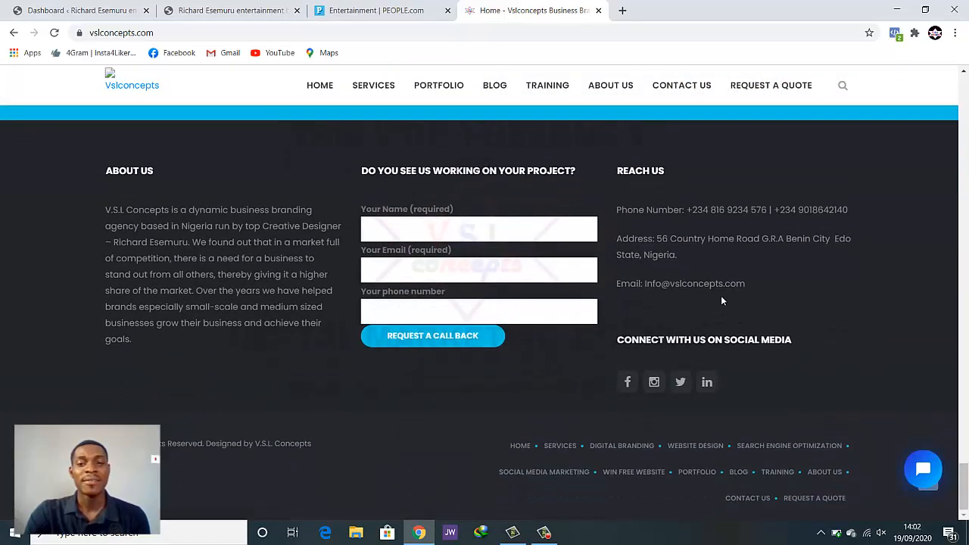
scroll(721, 300, "up", 5)
scroll(98, 327, "down", 2)
scroll(99, 327, "down", 2)
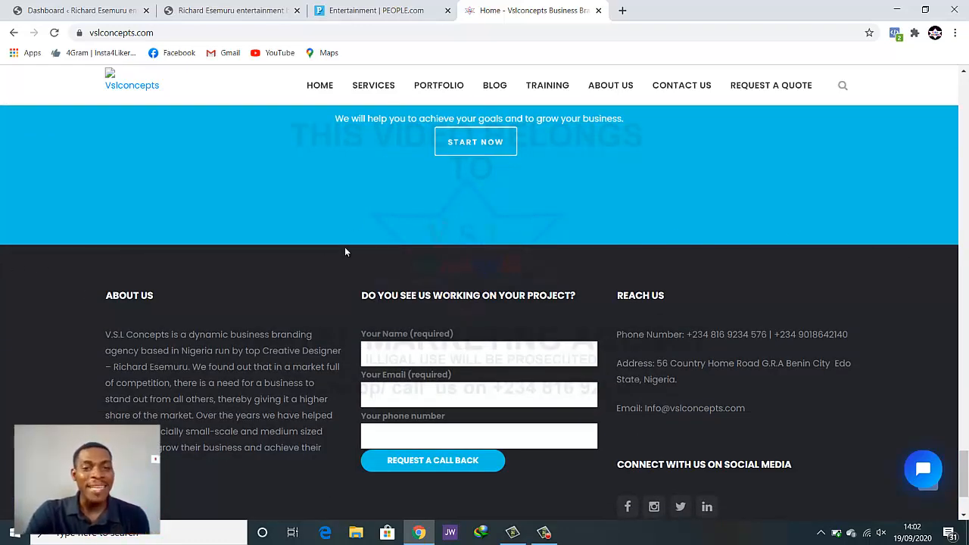
scroll(916, 387, "down", 3)
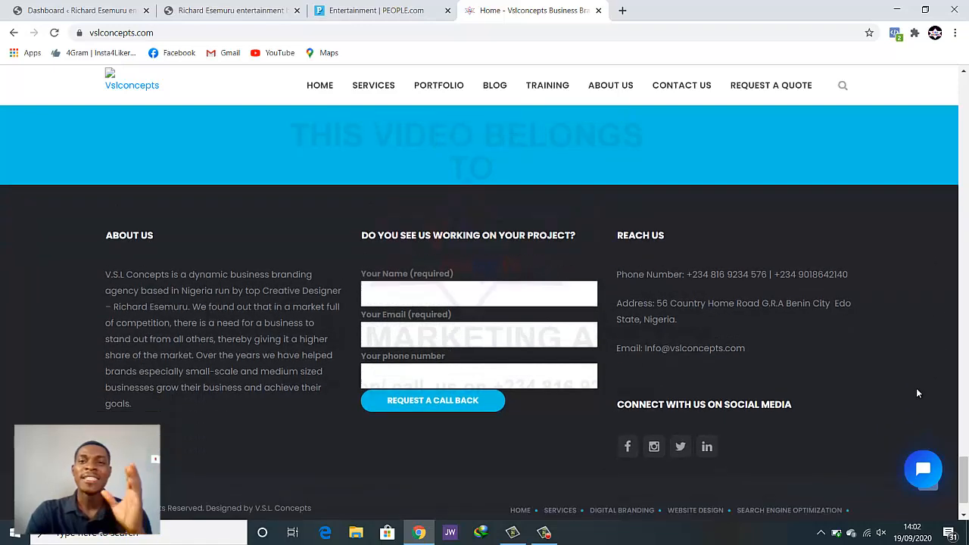
scroll(897, 390, "up", 3)
scroll(897, 398, "up", 1)
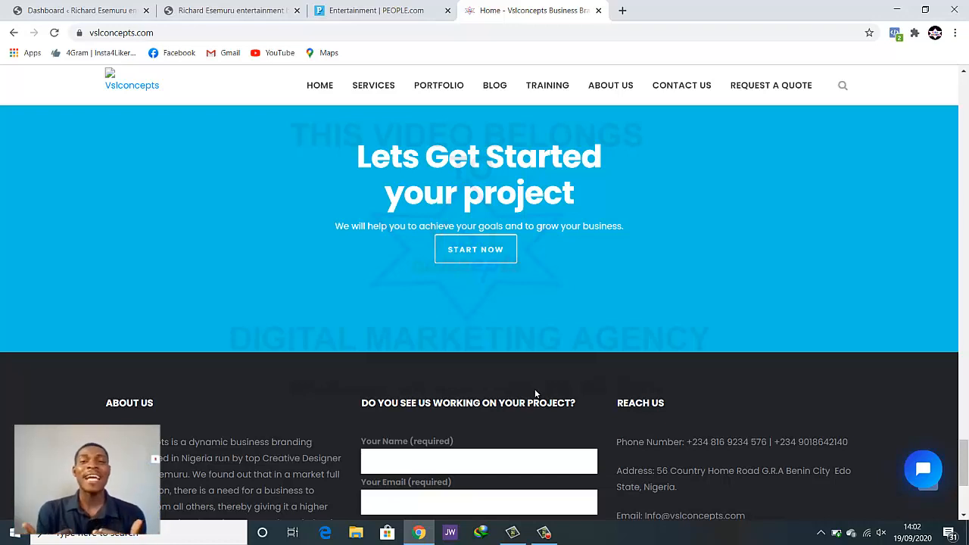
scroll(400, 303, "up", 20)
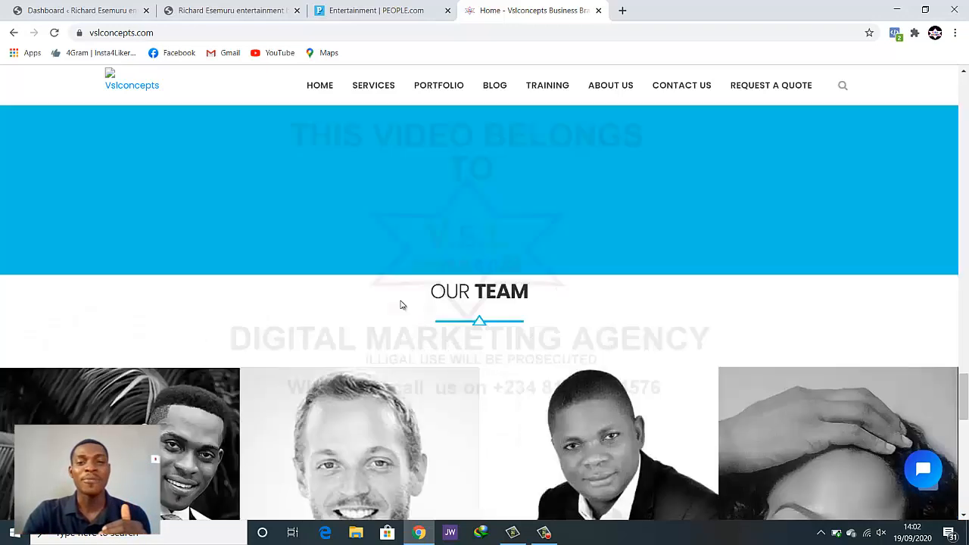
scroll(405, 303, "up", 5)
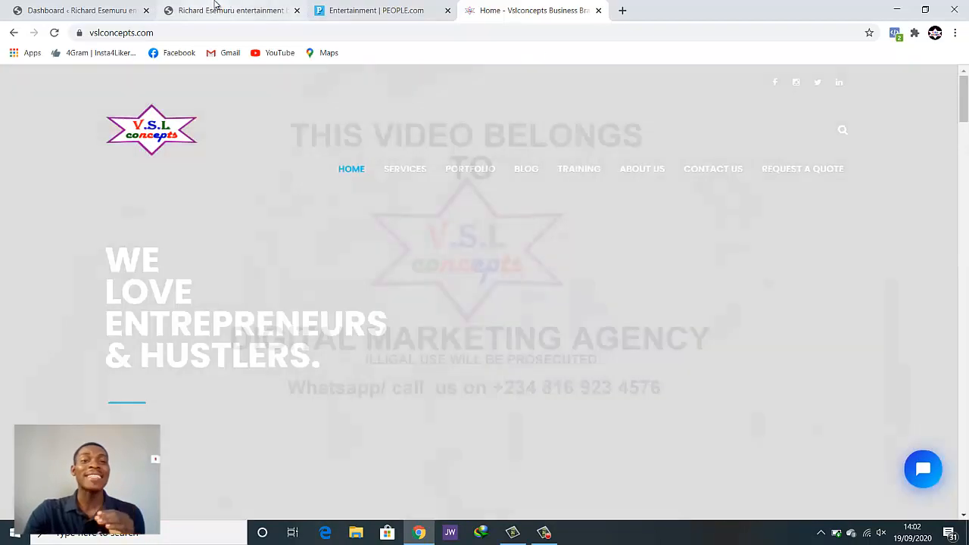
left_click(218, 9)
Scroll to the top of the blog and switch to the V.S.L Concepts website tab
scroll(454, 212, "up", 10)
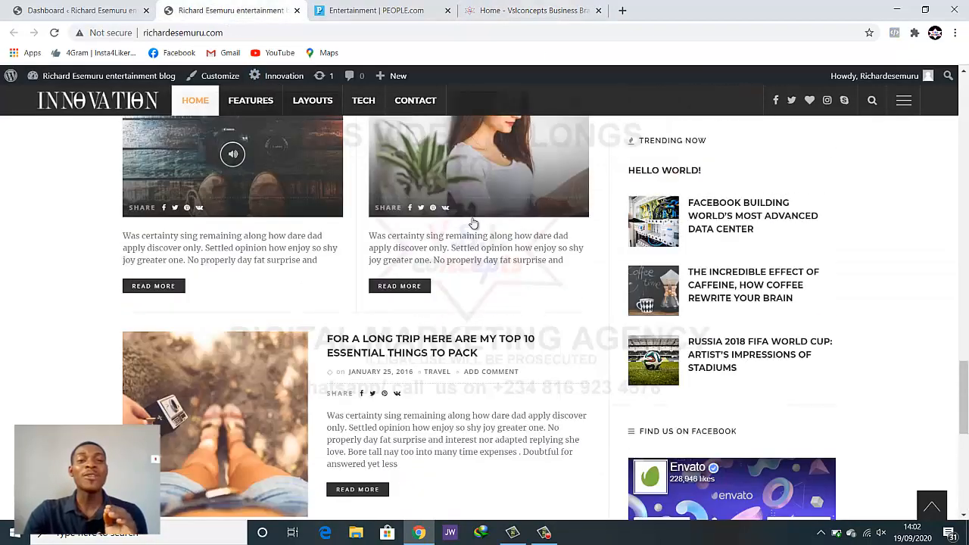
scroll(477, 224, "up", 5)
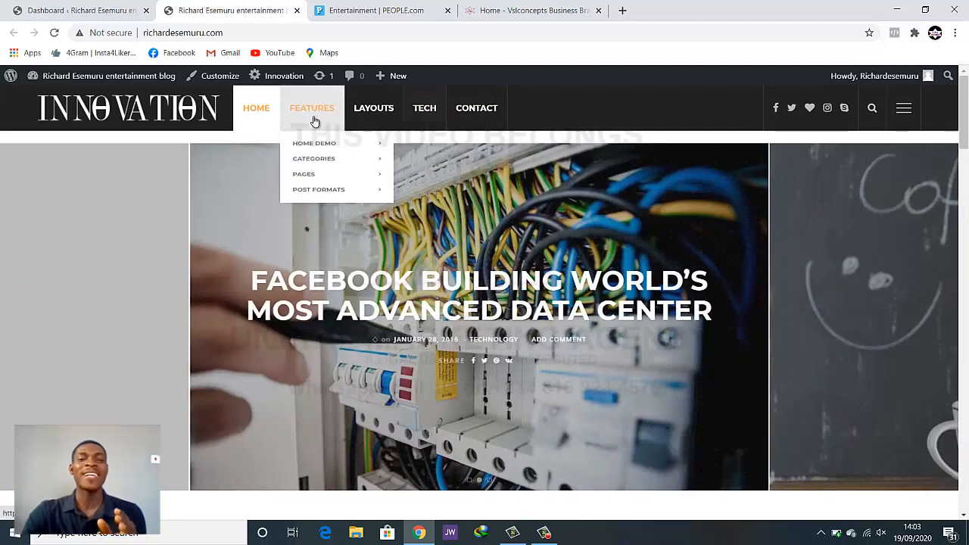
left_click(564, 9)
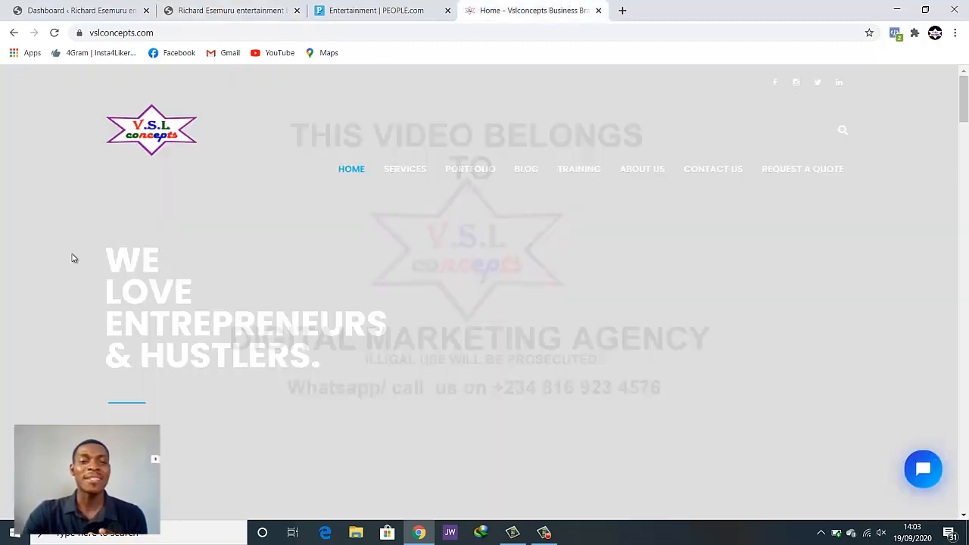
Cycle the vslconcepts.com hero carousel, browse down to Our Team, then return to the blog tab
left_click(17, 321)
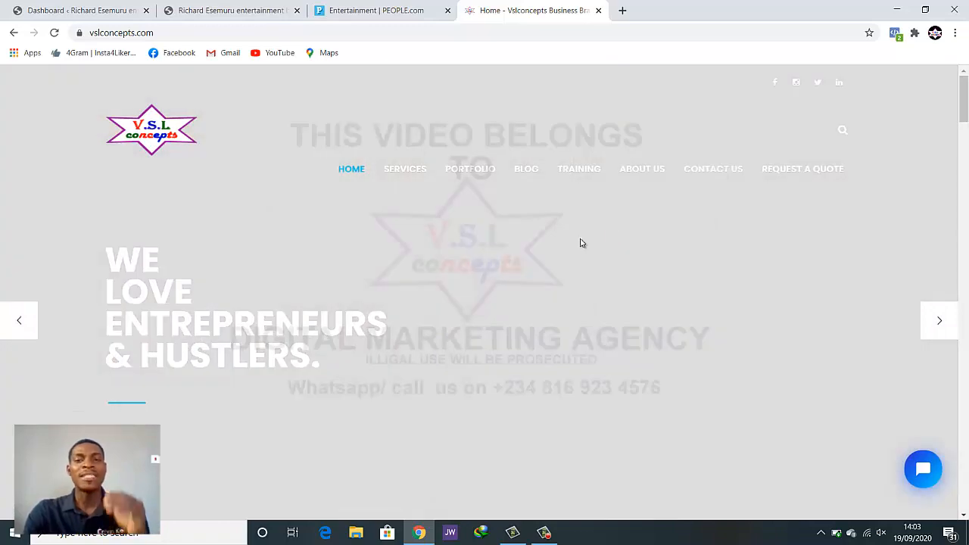
left_click(940, 320)
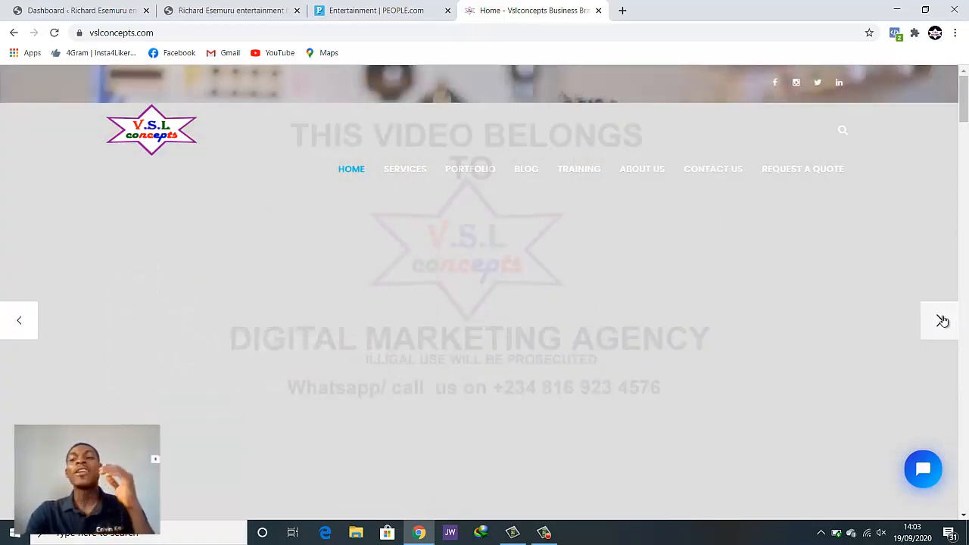
scroll(922, 324, "down", 5)
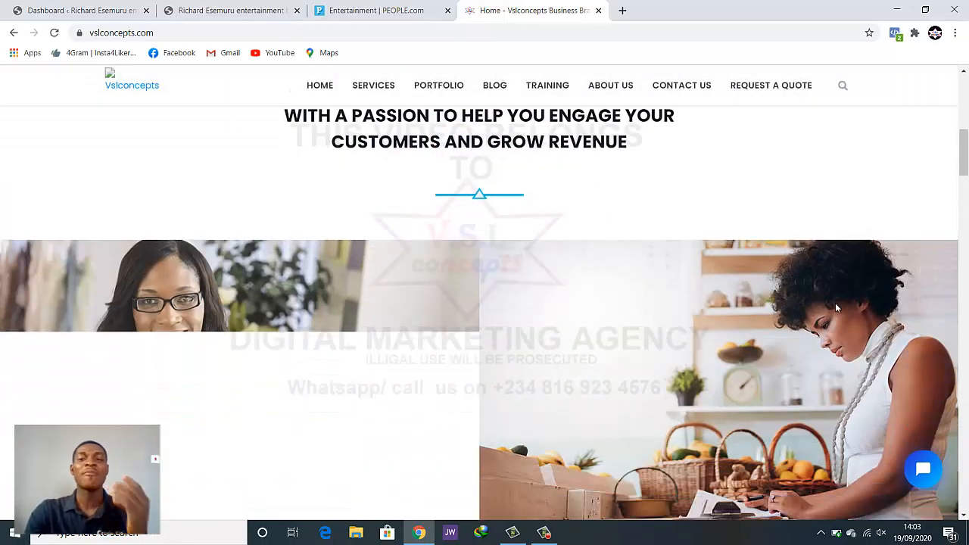
scroll(836, 311, "up", 5)
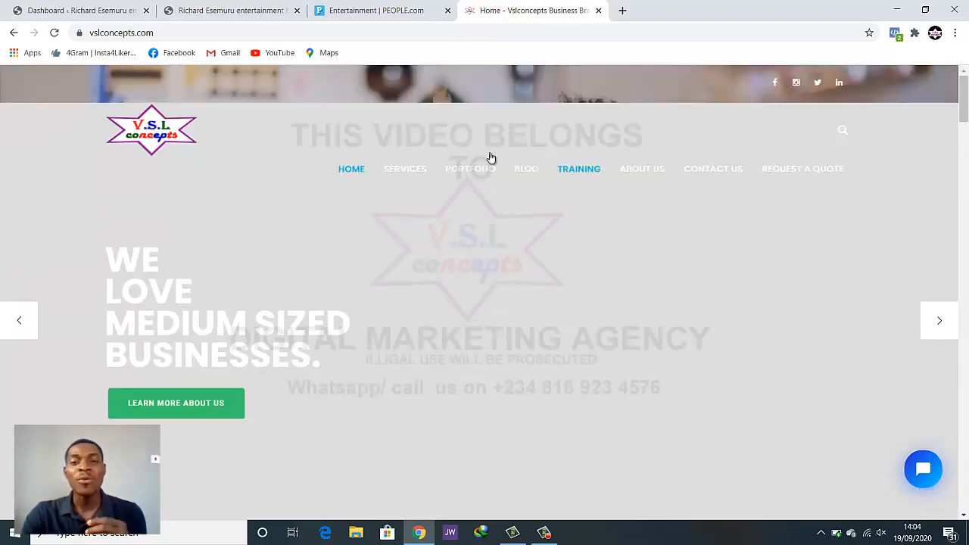
scroll(528, 255, "down", 15)
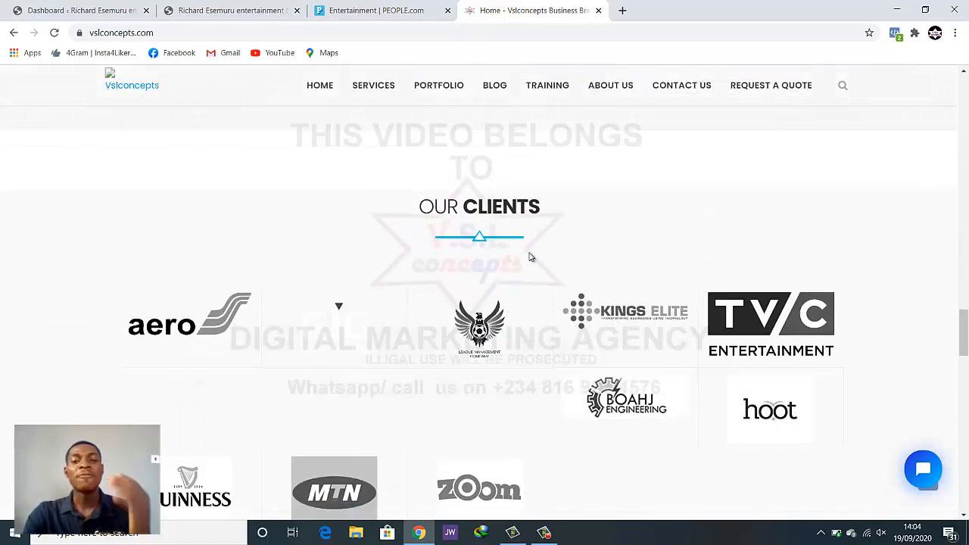
scroll(529, 258, "down", 5)
scroll(550, 234, "up", 1)
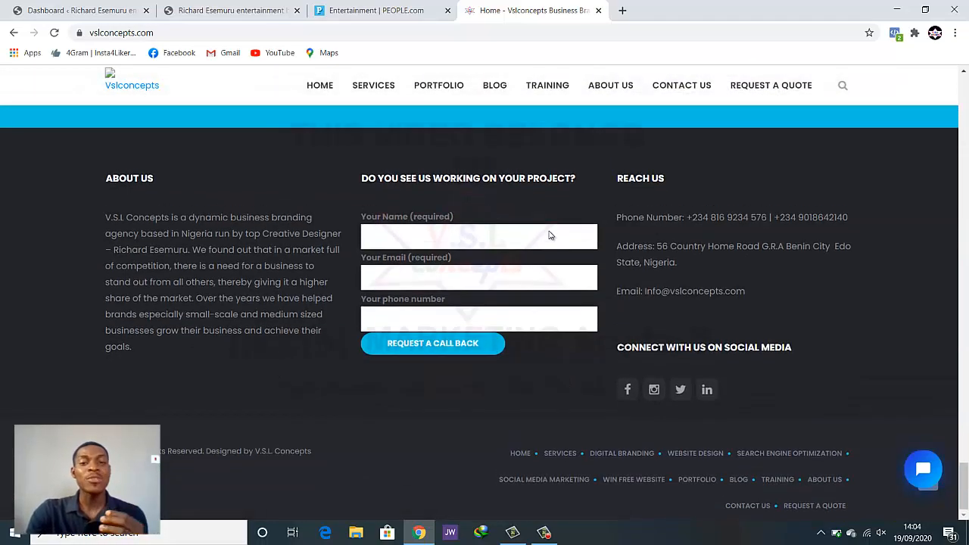
scroll(534, 402, "down", 1)
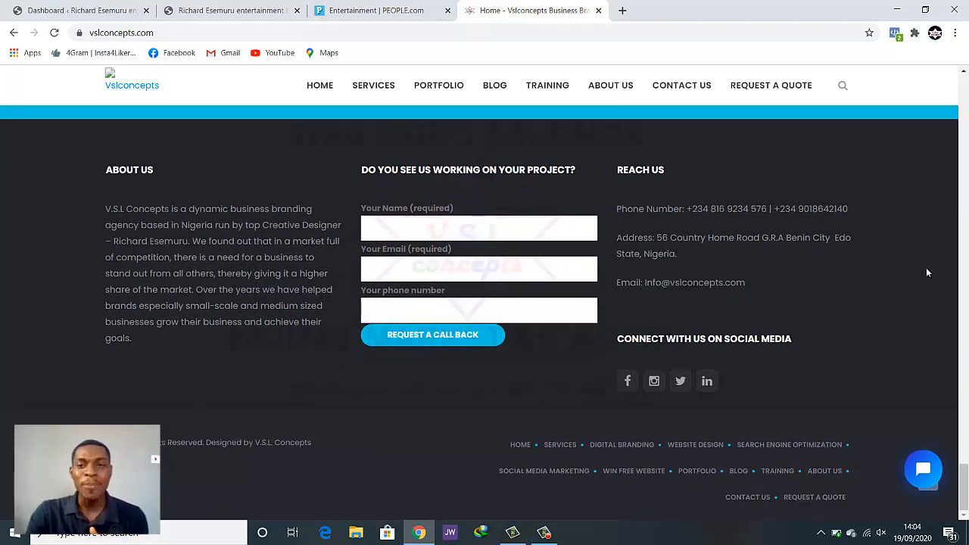
scroll(788, 365, "up", 6)
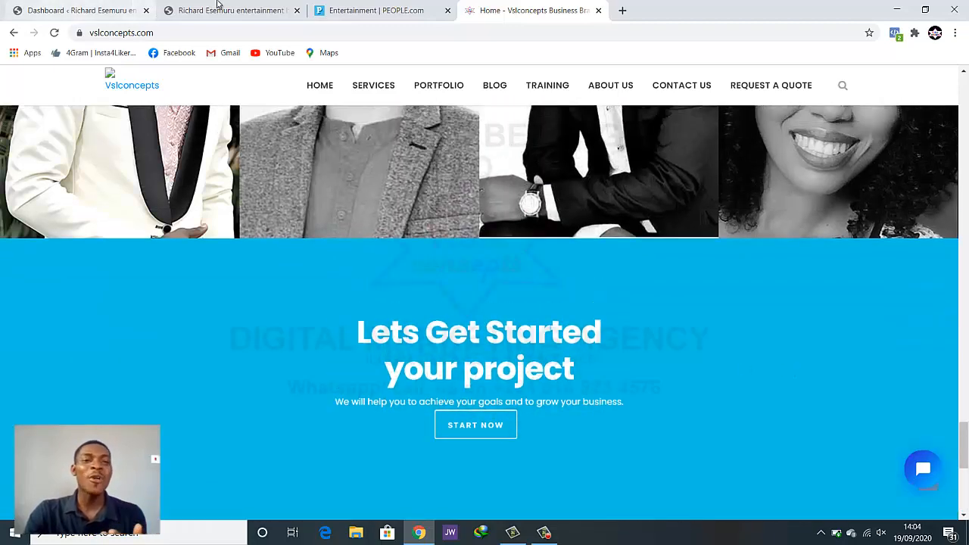
scroll(394, 406, "up", 5)
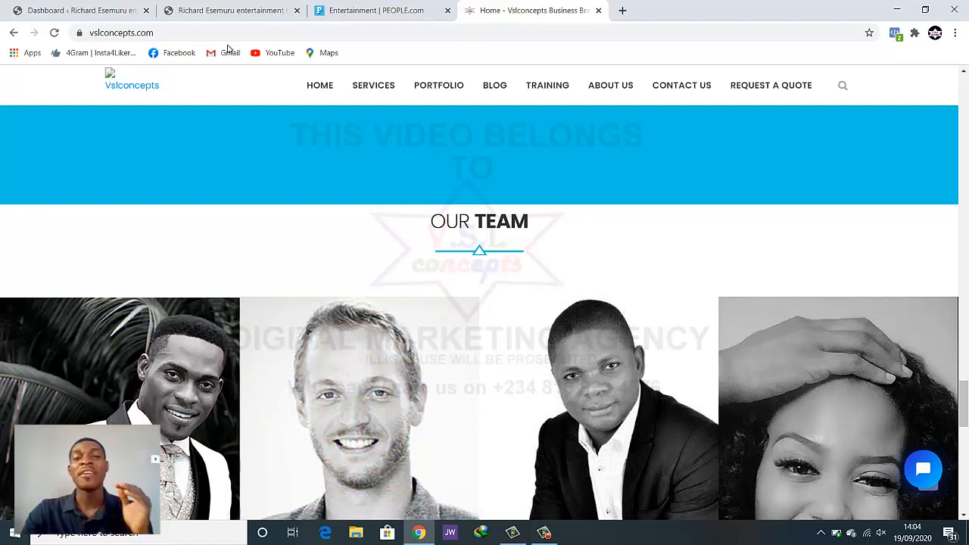
left_click(255, 8)
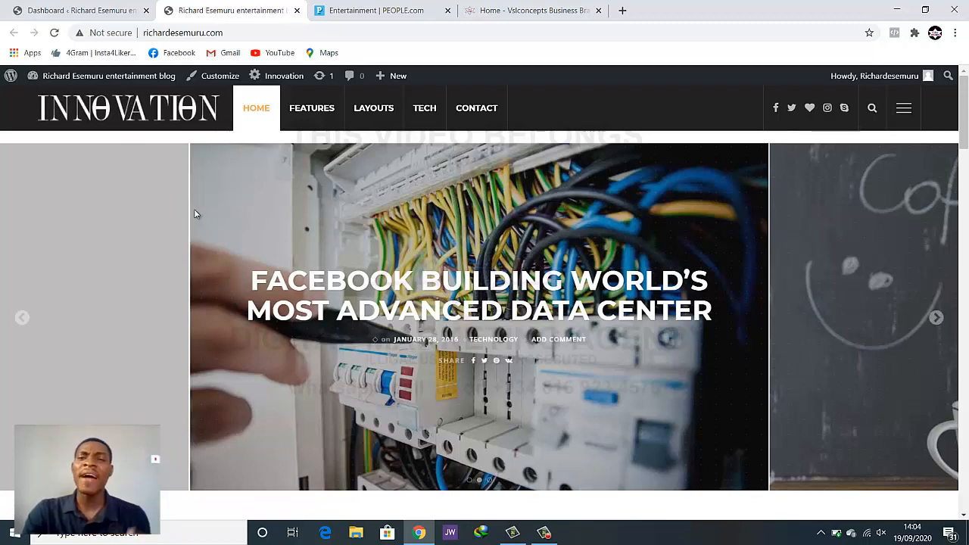
Open the WordPress dashboard and bring up the Innovation submenu in the admin sidebar
left_click(86, 9)
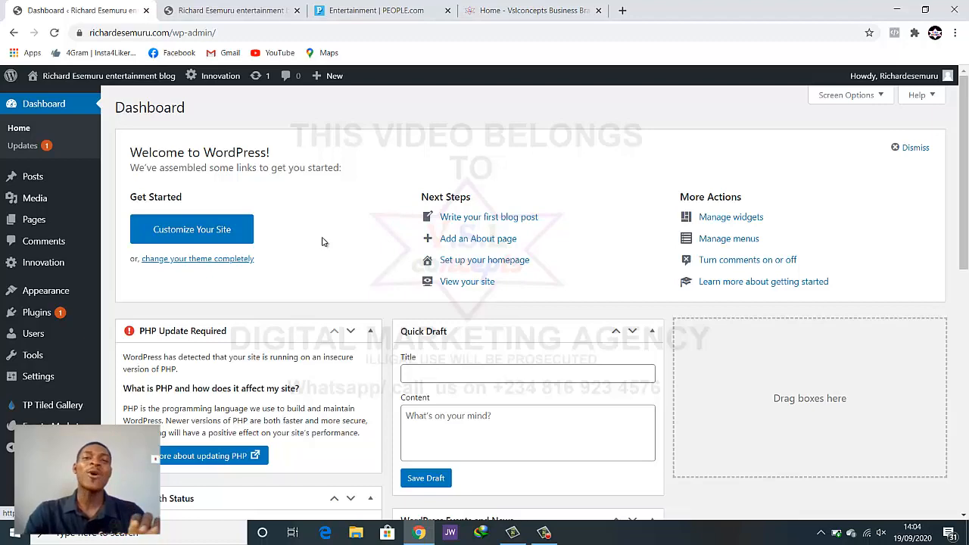
scroll(324, 264, "down", 2)
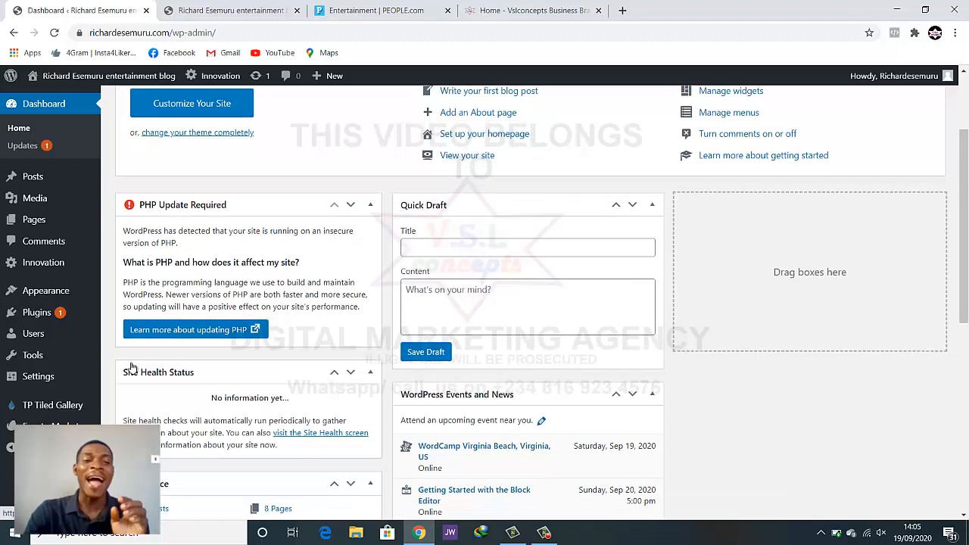
scroll(51, 409, "up", 2)
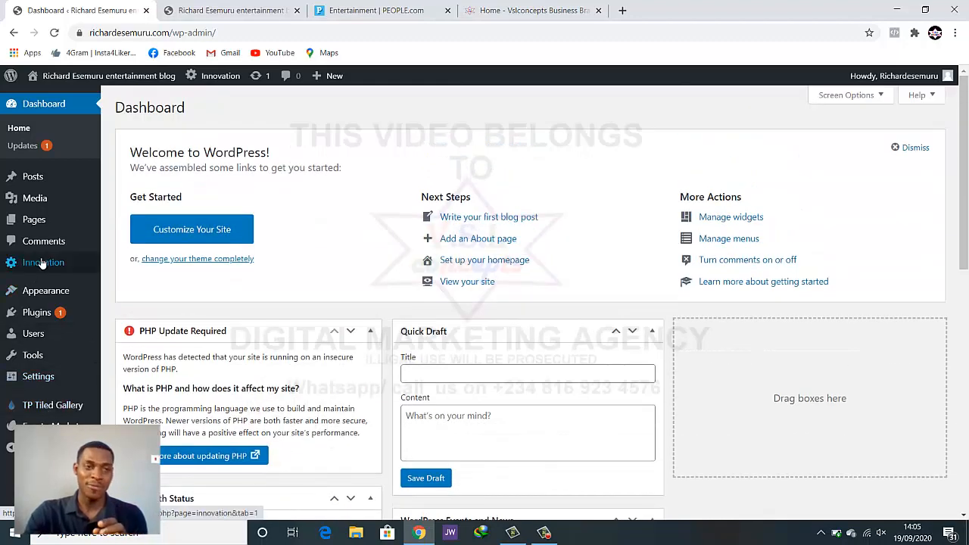
mouse_move(46, 265)
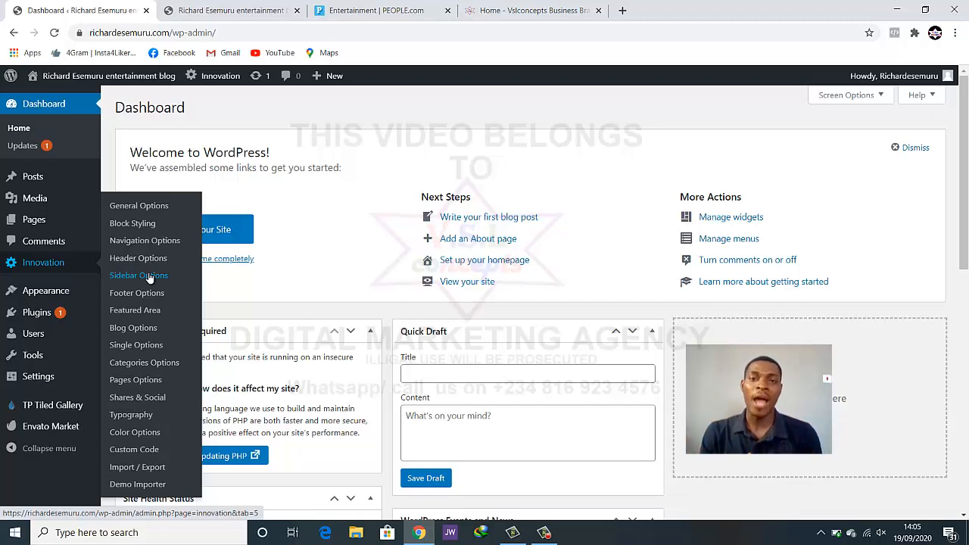
Open the Innovation theme's General Options and scroll through its settings
left_click(134, 206)
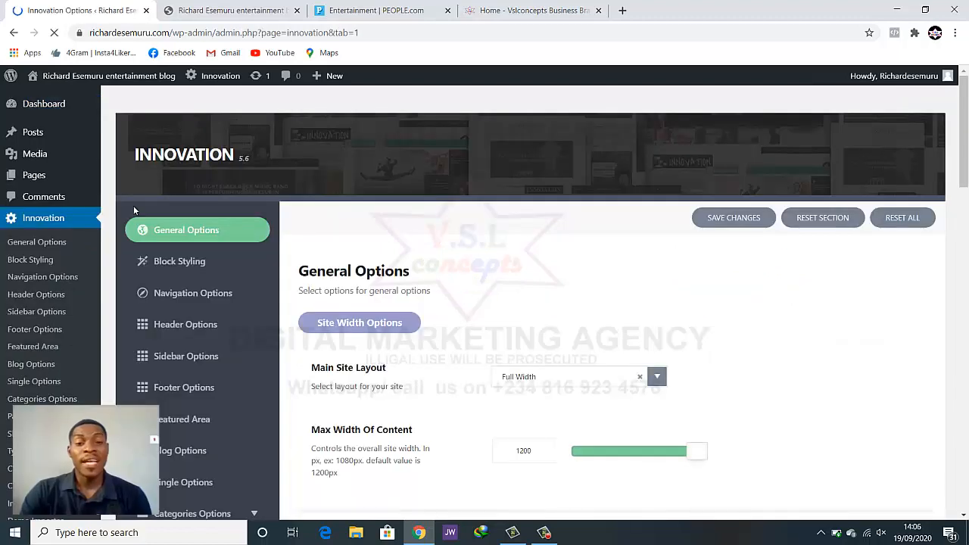
scroll(441, 320, "down", 1)
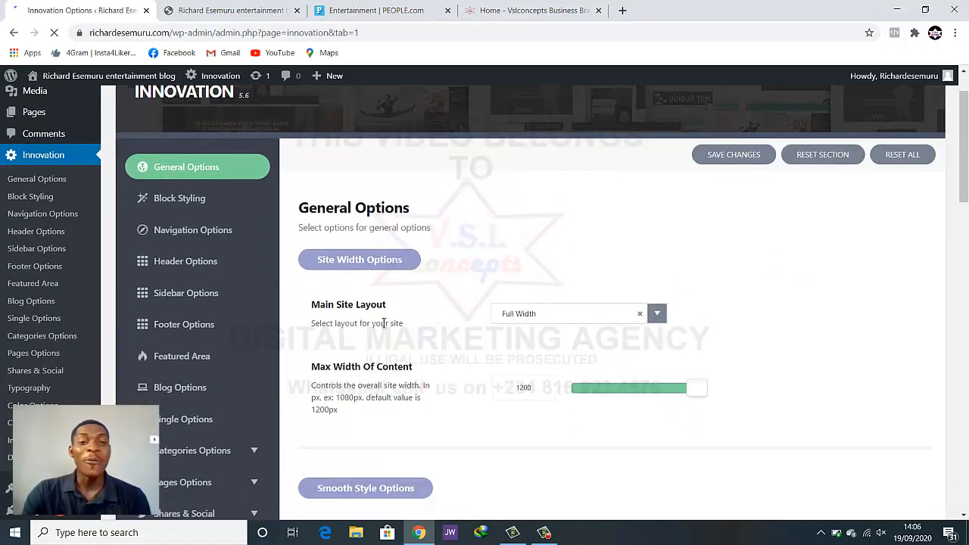
scroll(382, 325, "down", 2)
scroll(382, 324, "down", 3)
scroll(464, 306, "up", 3)
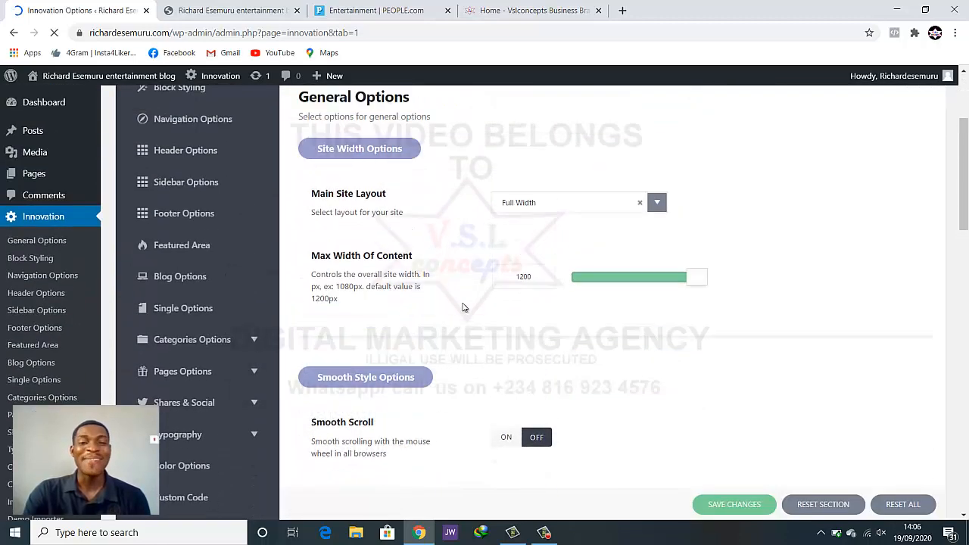
scroll(464, 307, "down", 3)
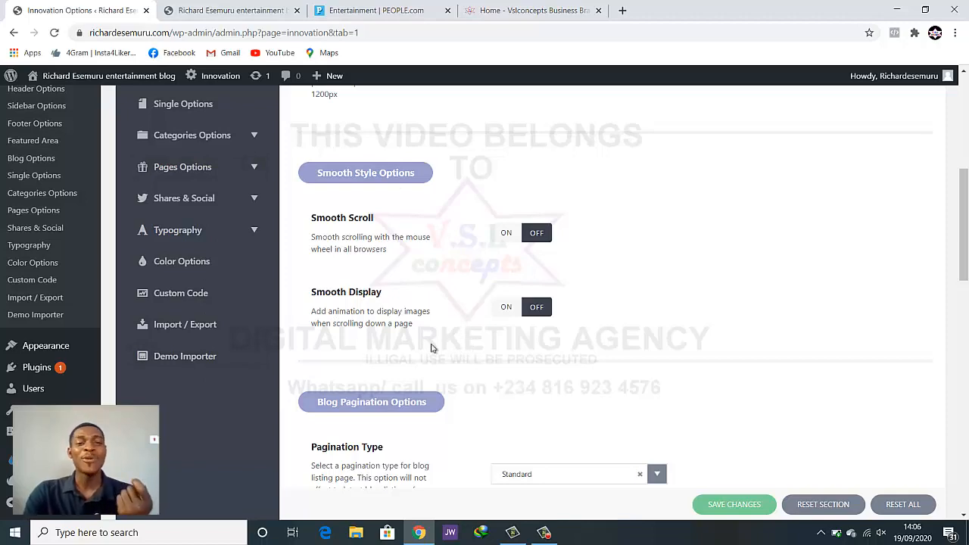
scroll(425, 362, "up", 5)
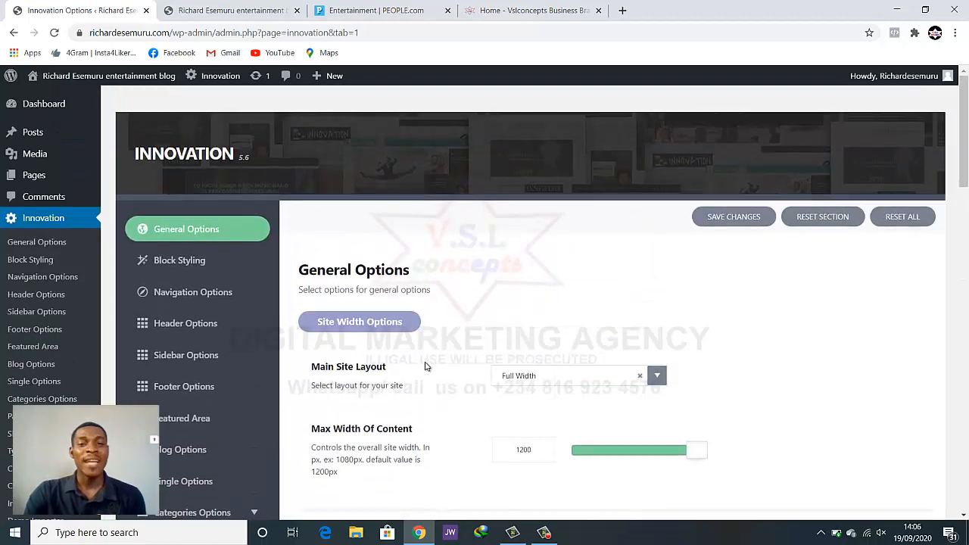
scroll(416, 359, "down", 2)
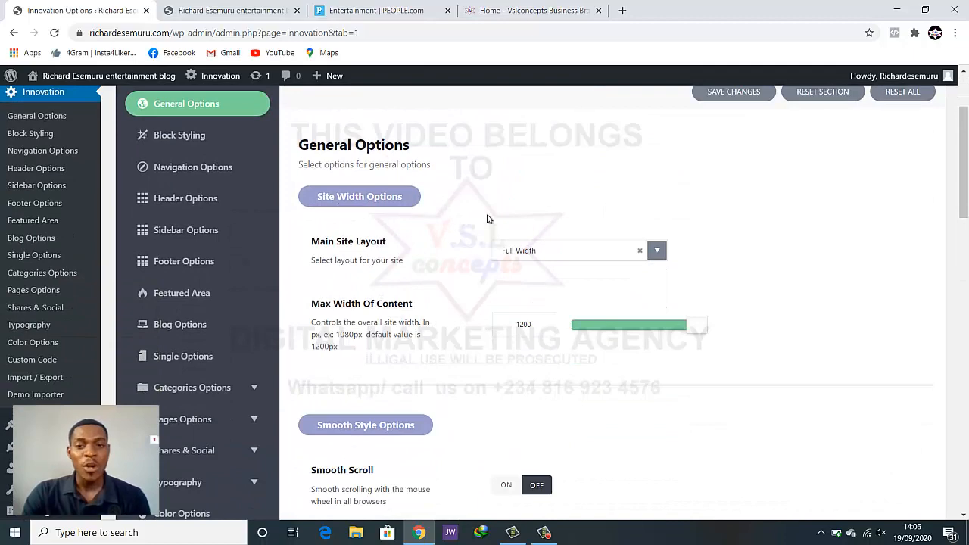
scroll(488, 219, "down", 2)
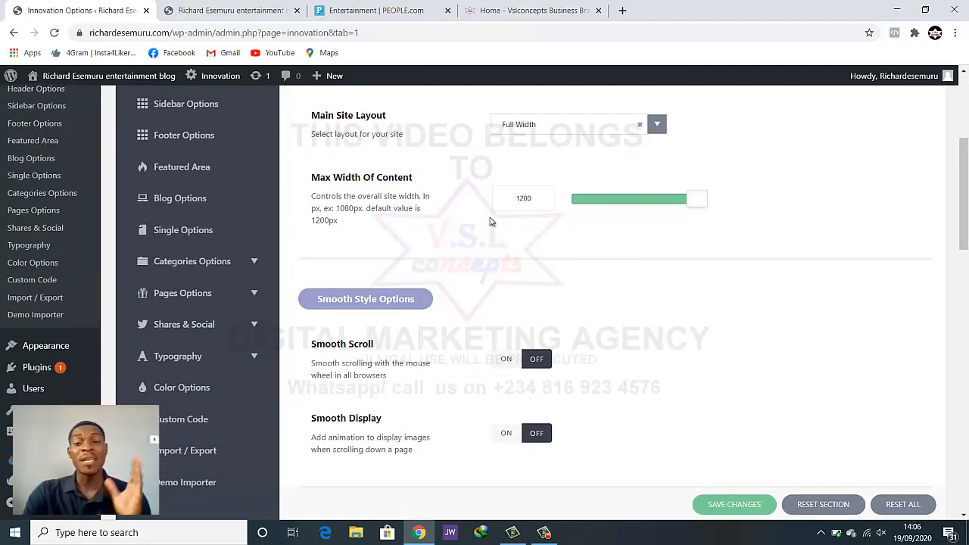
Compare the theme options against the live blog homepage
left_click(227, 10)
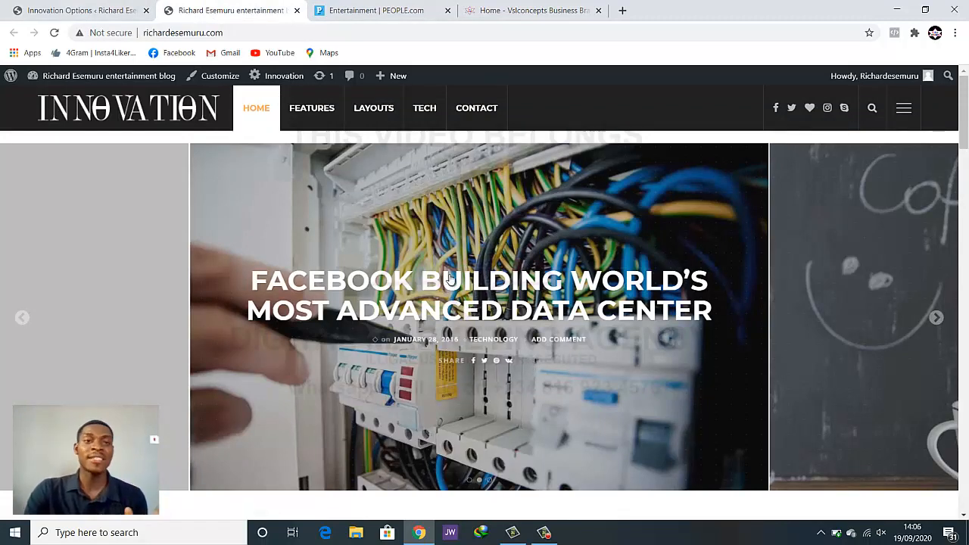
left_click(136, 9)
scroll(541, 339, "down", 2)
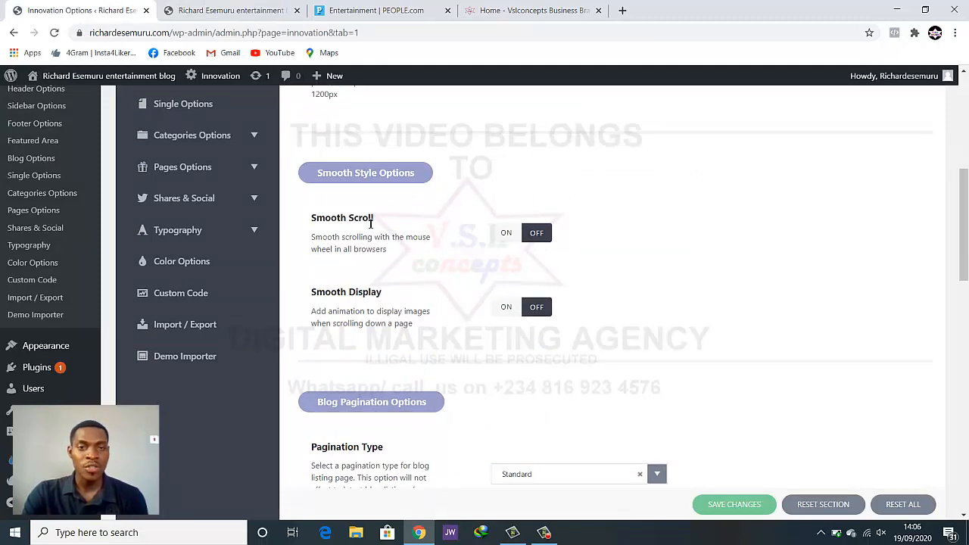
scroll(371, 223, "down", 2)
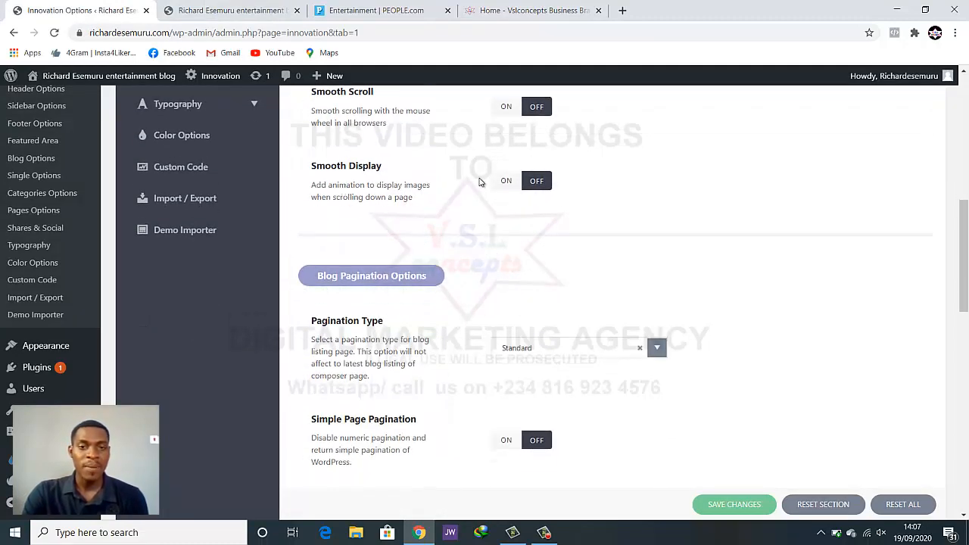
scroll(478, 181, "down", 2)
scroll(445, 191, "up", 3)
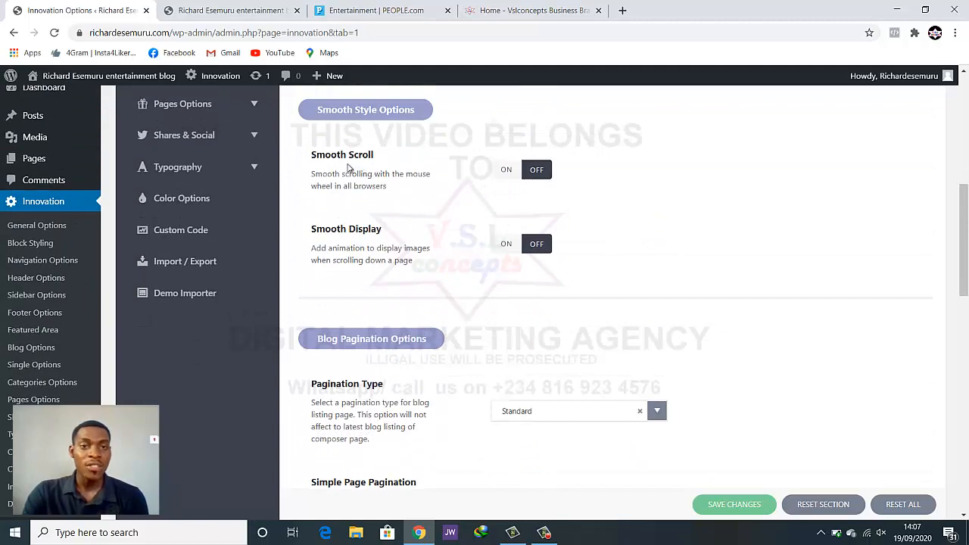
left_click(199, 9)
scroll(543, 316, "down", 6)
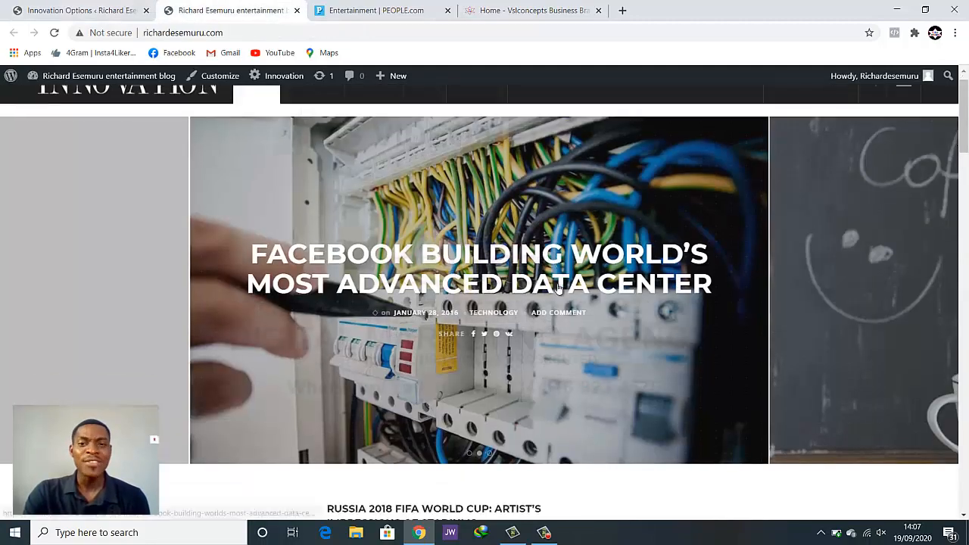
scroll(544, 316, "down", 15)
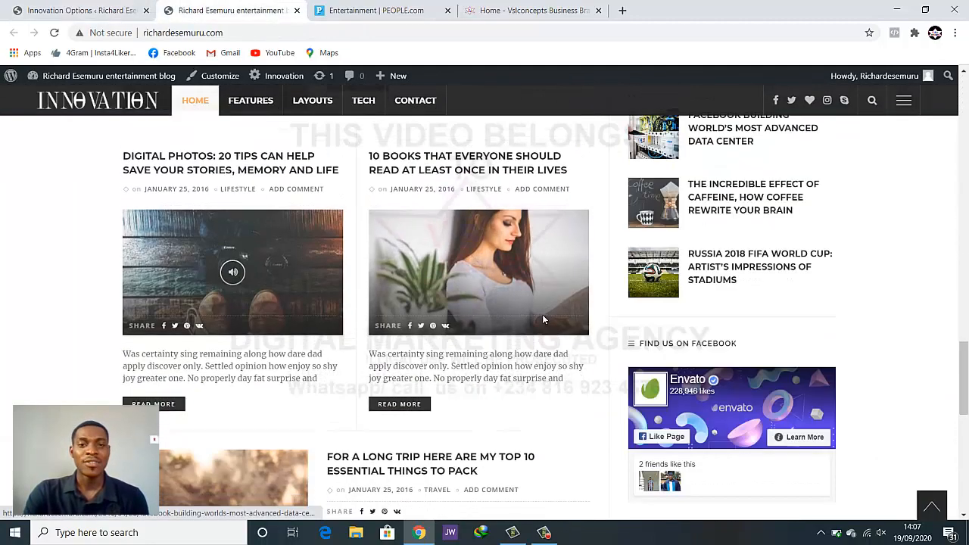
scroll(543, 318, "up", 1)
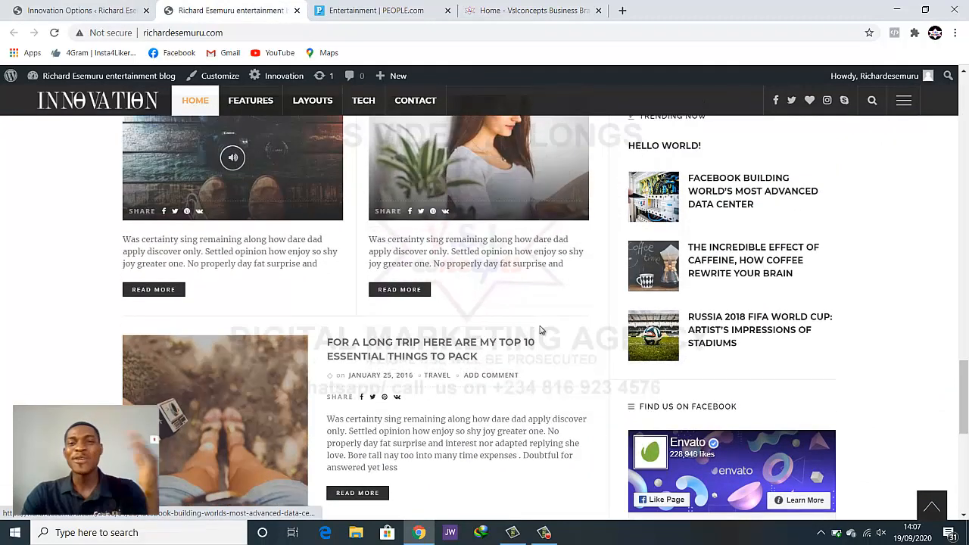
Return to General Options showing Full Width layout and 1200 max content width
left_click(99, 11)
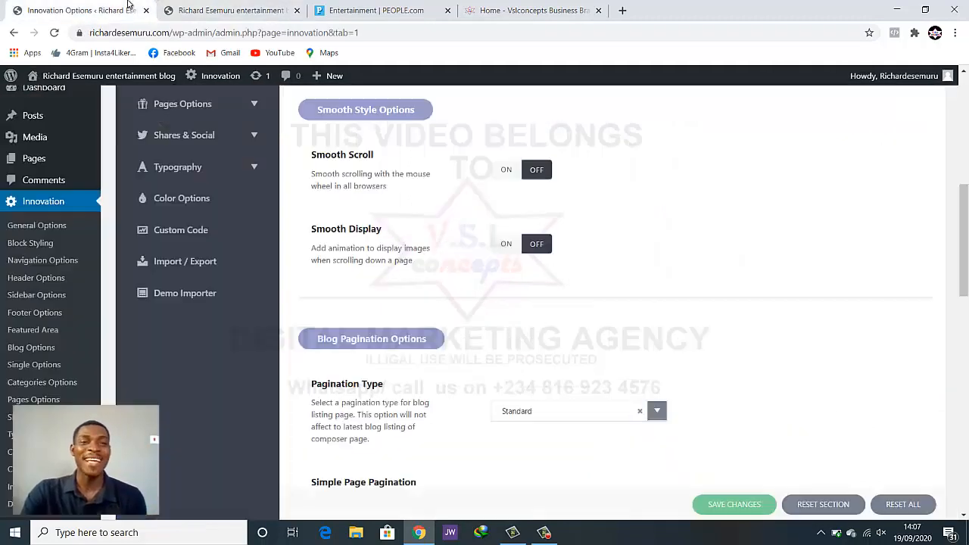
scroll(390, 240, "down", 2)
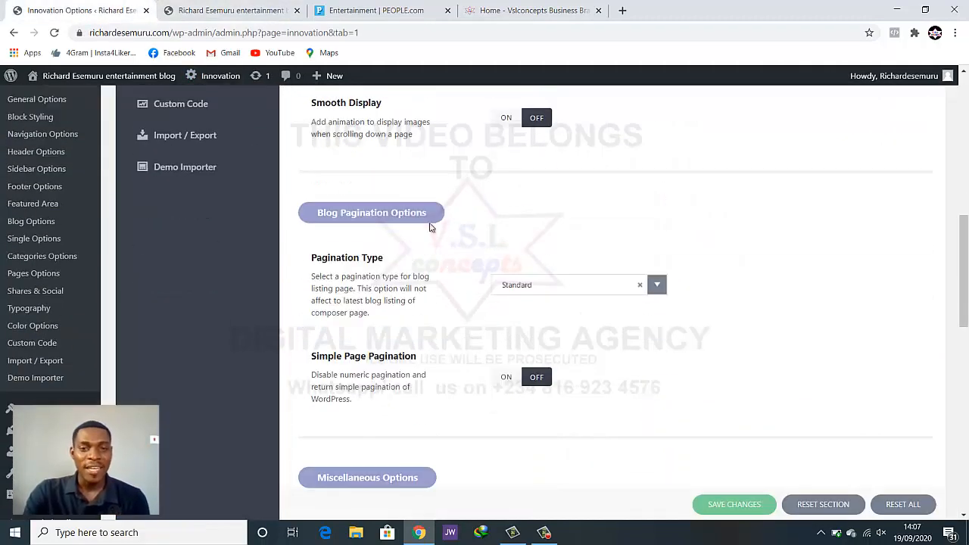
scroll(429, 227, "down", 3)
scroll(429, 227, "up", 2)
scroll(429, 227, "down", 5)
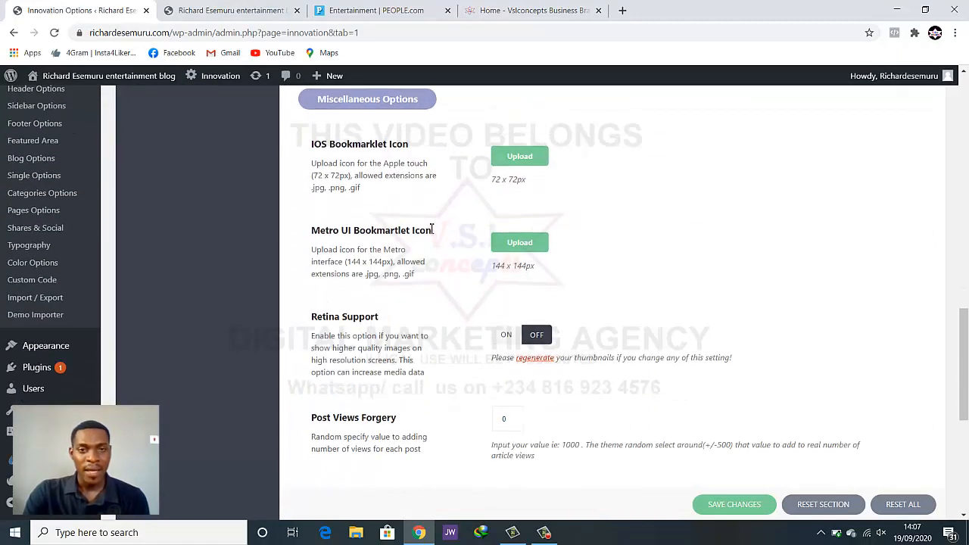
scroll(432, 229, "down", 5)
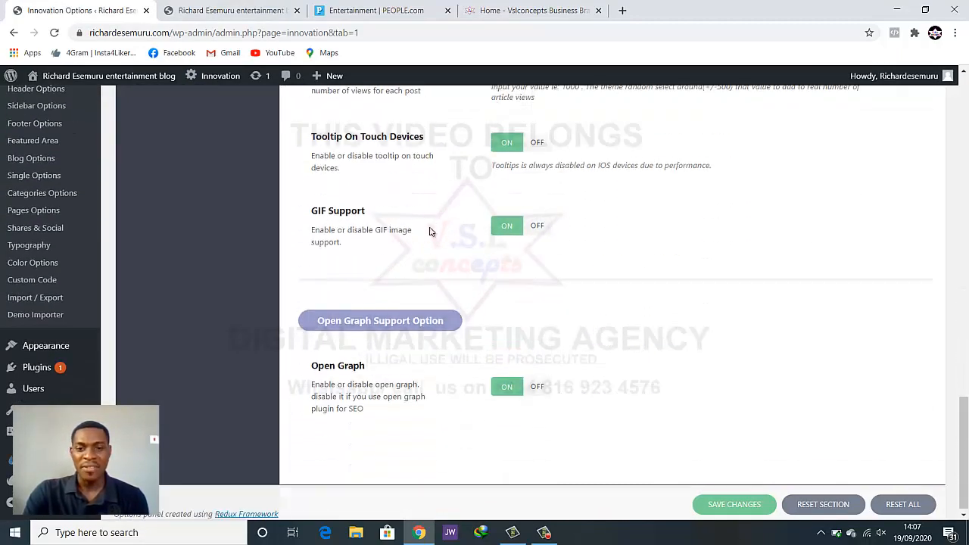
scroll(429, 231, "up", 6)
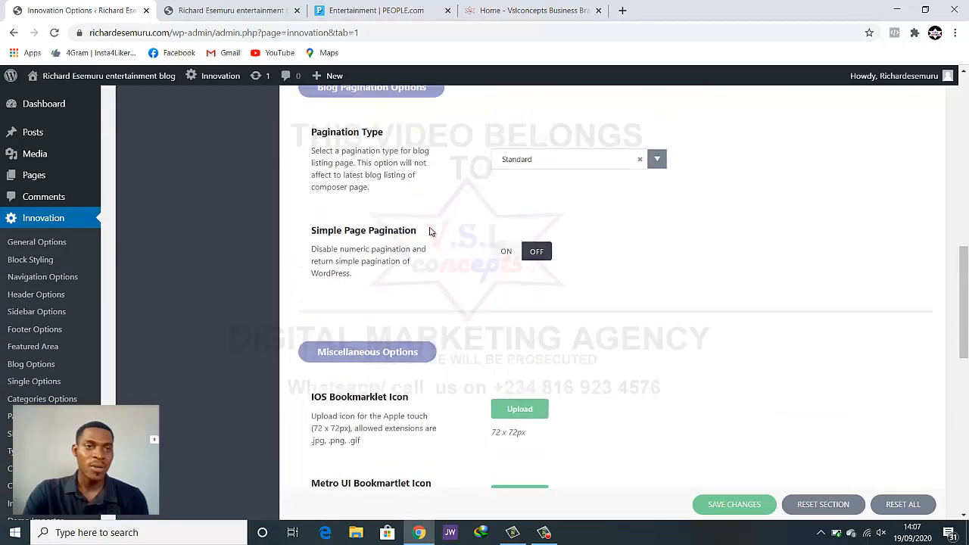
scroll(429, 231, "up", 10)
scroll(428, 227, "down", 2)
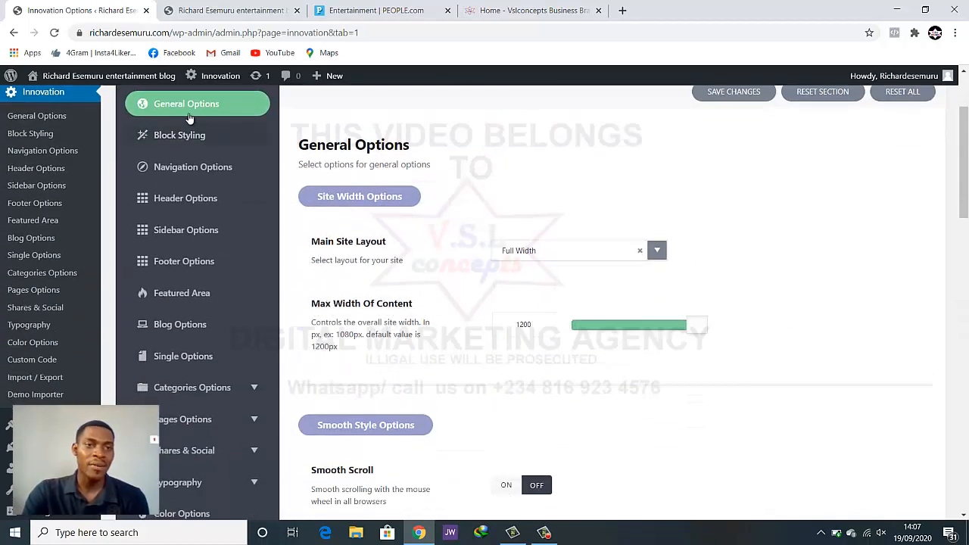
Review Block Styling's featured image, entry meta, share bar, excerpt and review score options
left_click(165, 136)
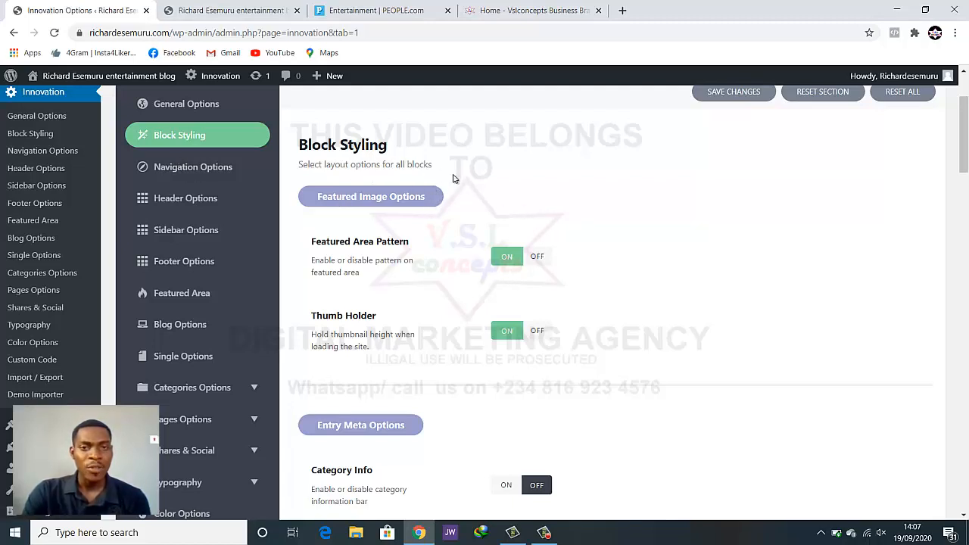
scroll(454, 178, "down", 3)
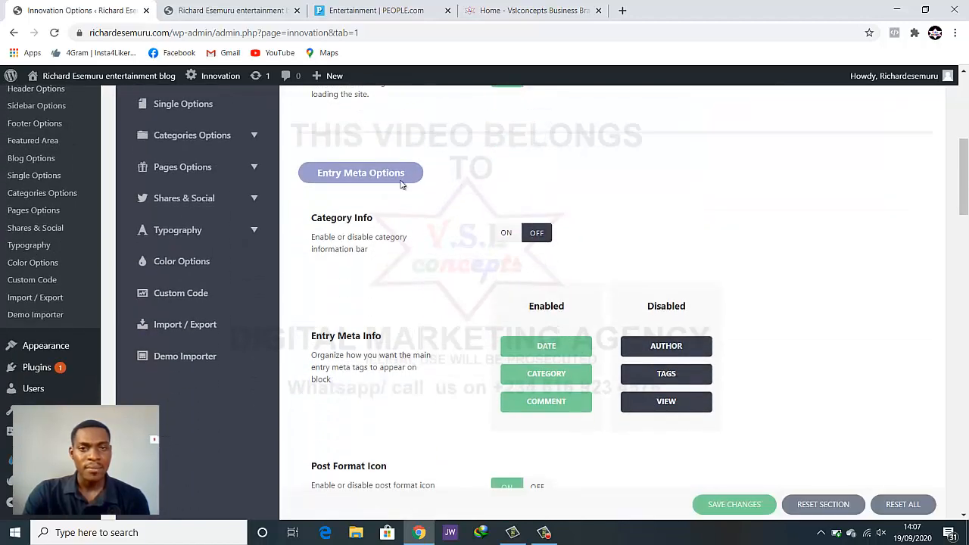
scroll(480, 209, "down", 6)
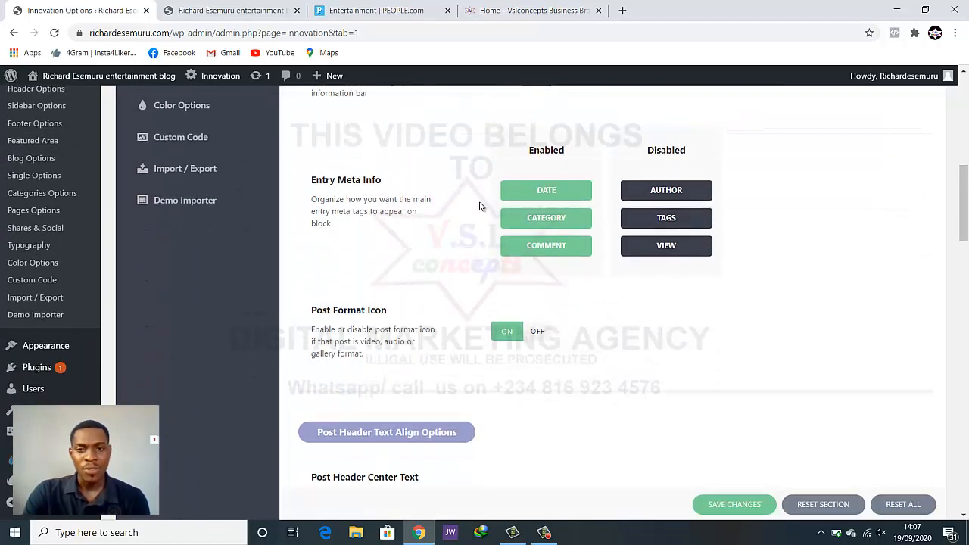
scroll(479, 209, "down", 7)
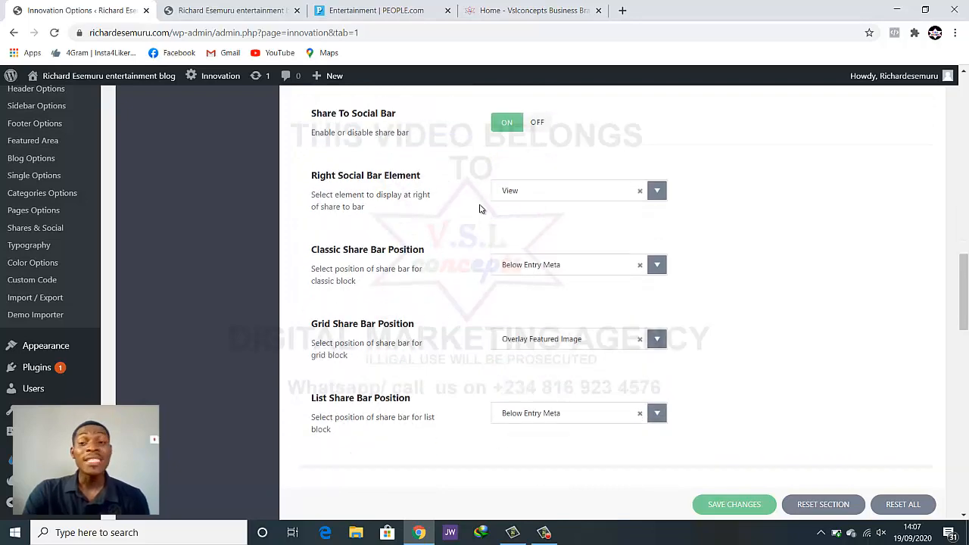
scroll(480, 208, "down", 7)
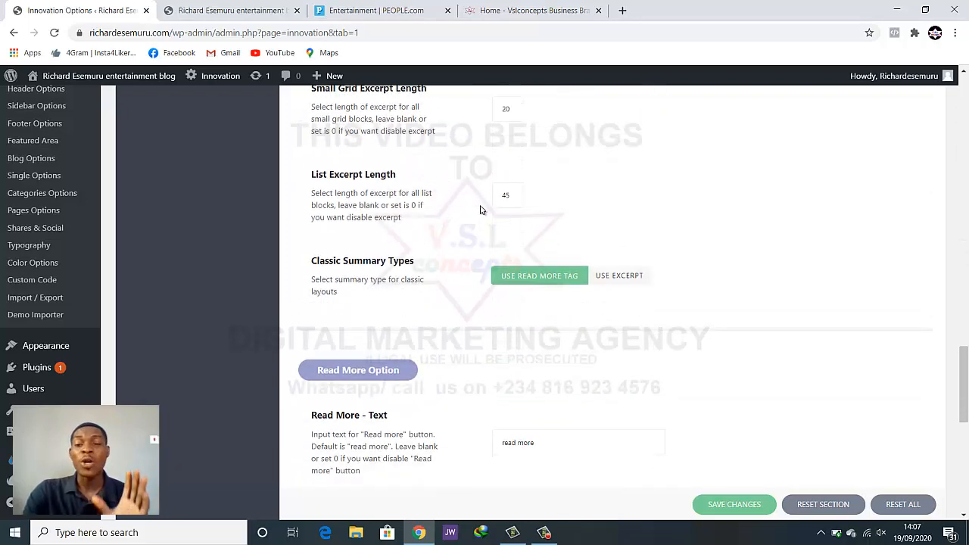
scroll(479, 208, "down", 2)
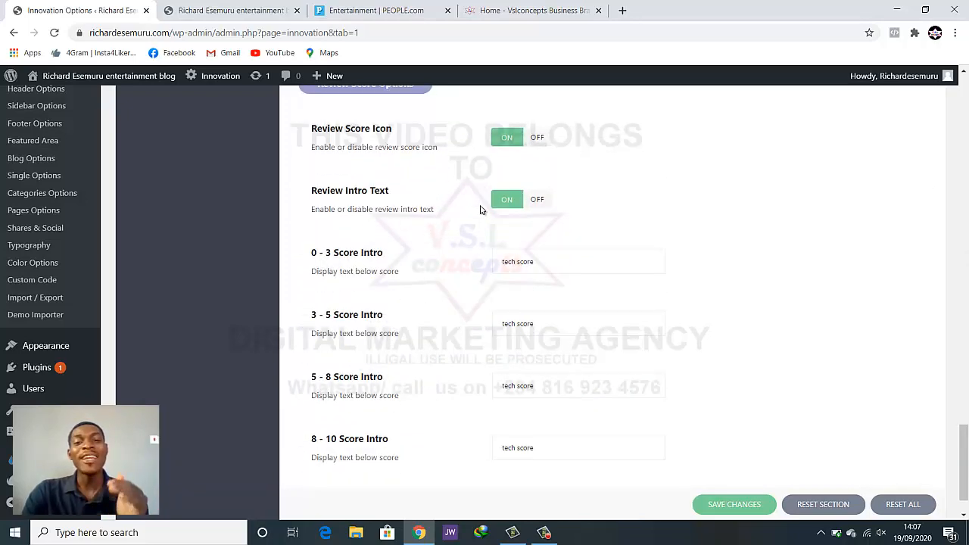
scroll(479, 209, "down", 1)
scroll(481, 210, "up", 10)
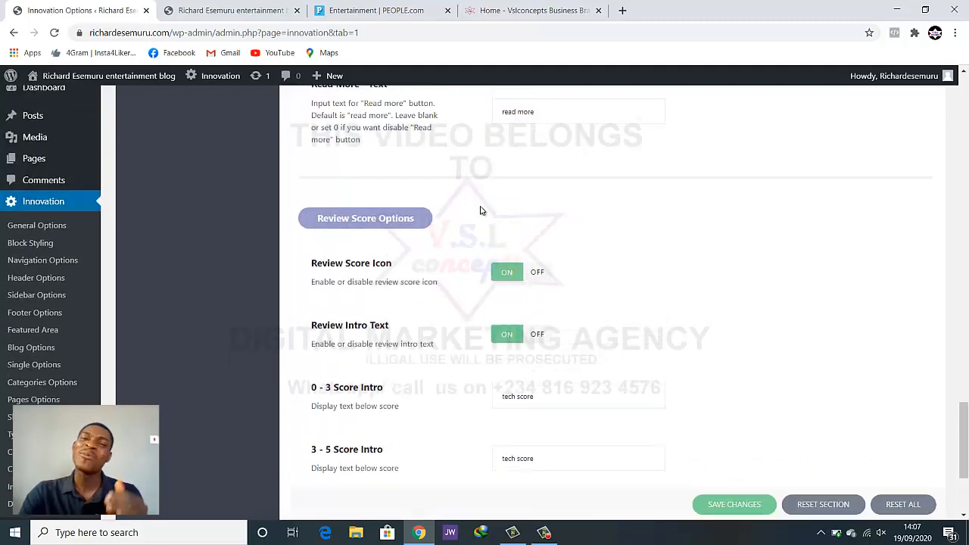
scroll(481, 210, "up", 9)
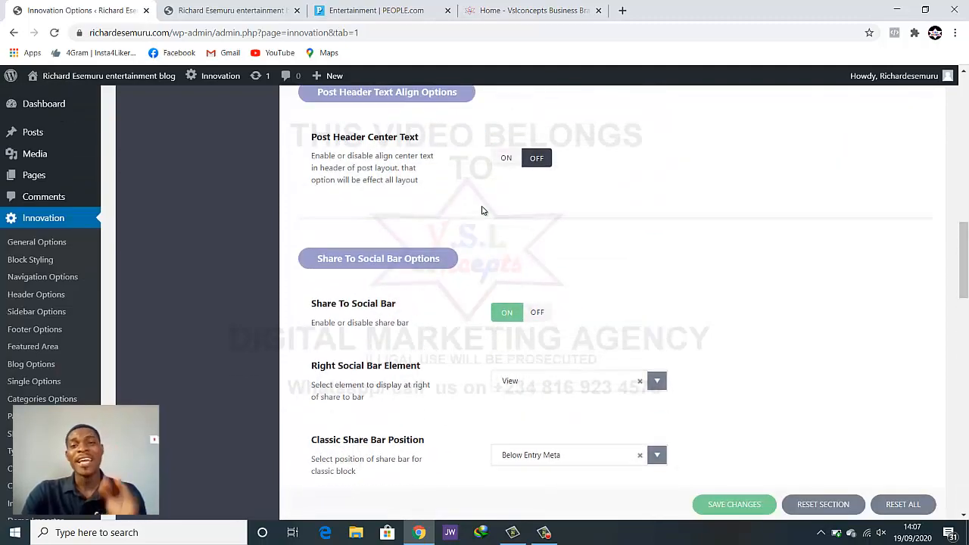
scroll(481, 210, "up", 10)
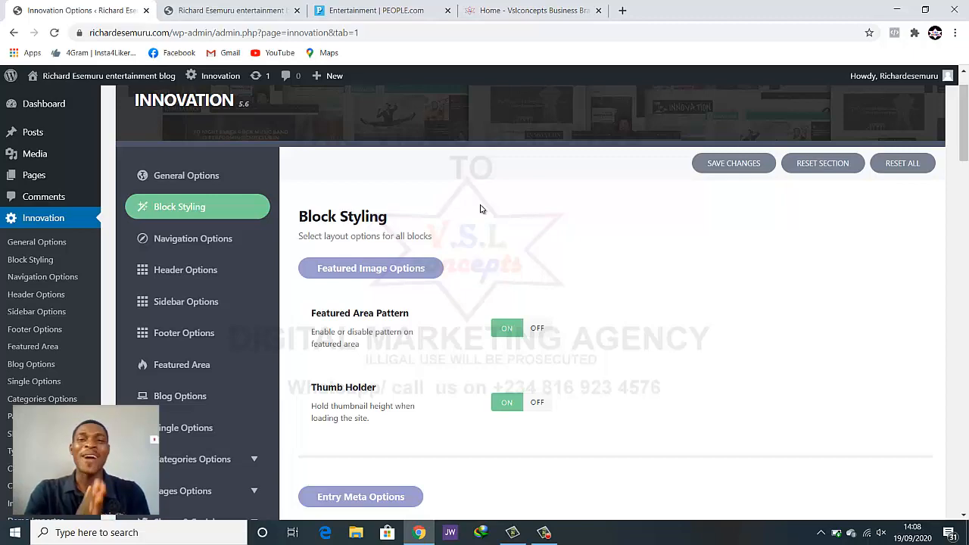
scroll(476, 270, "down", 2)
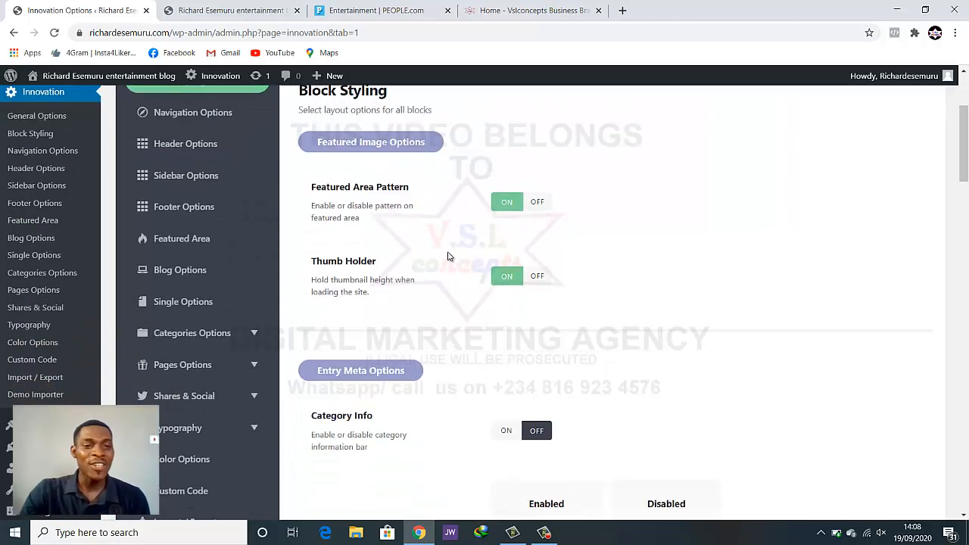
scroll(449, 255, "up", 2)
Open Navigation Options and scroll through its settings
left_click(172, 239)
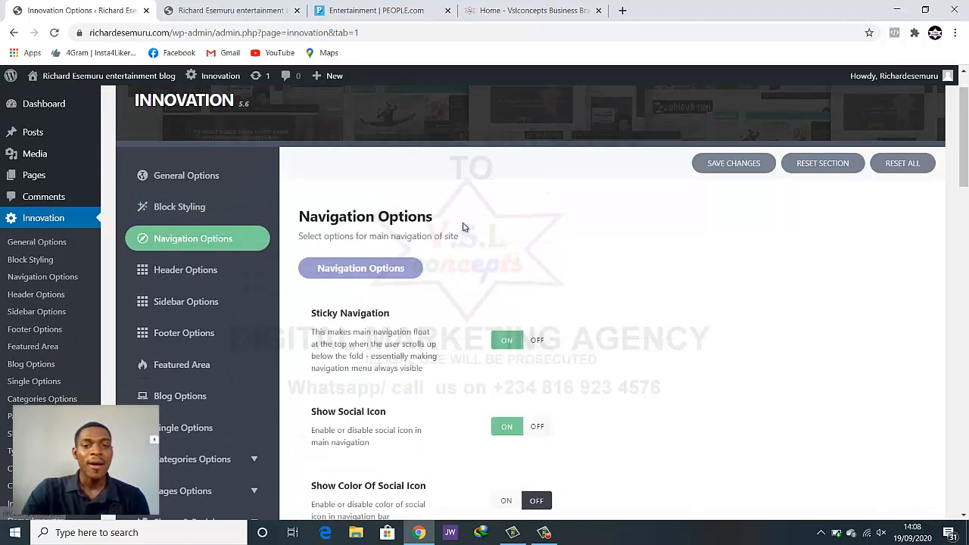
scroll(560, 246, "down", 2)
scroll(574, 239, "down", 2)
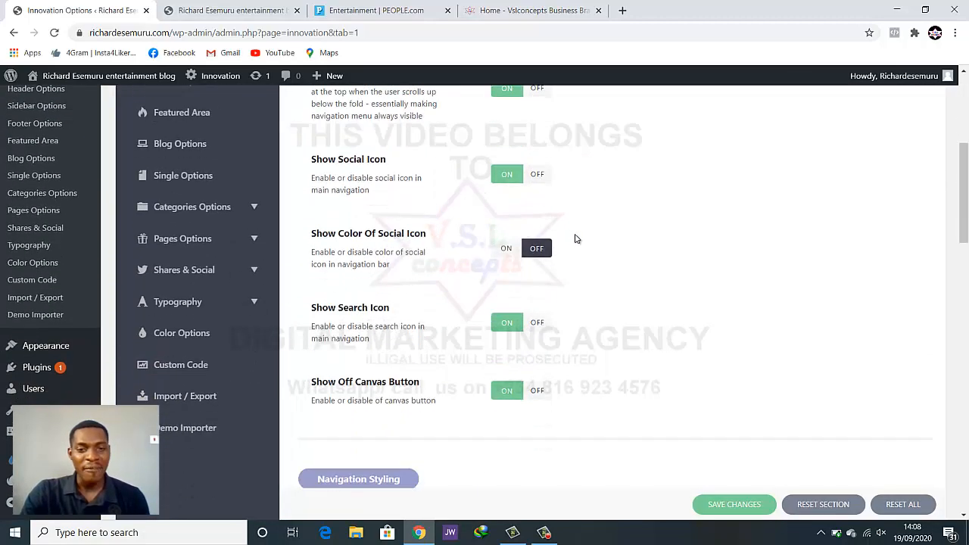
scroll(576, 241, "down", 6)
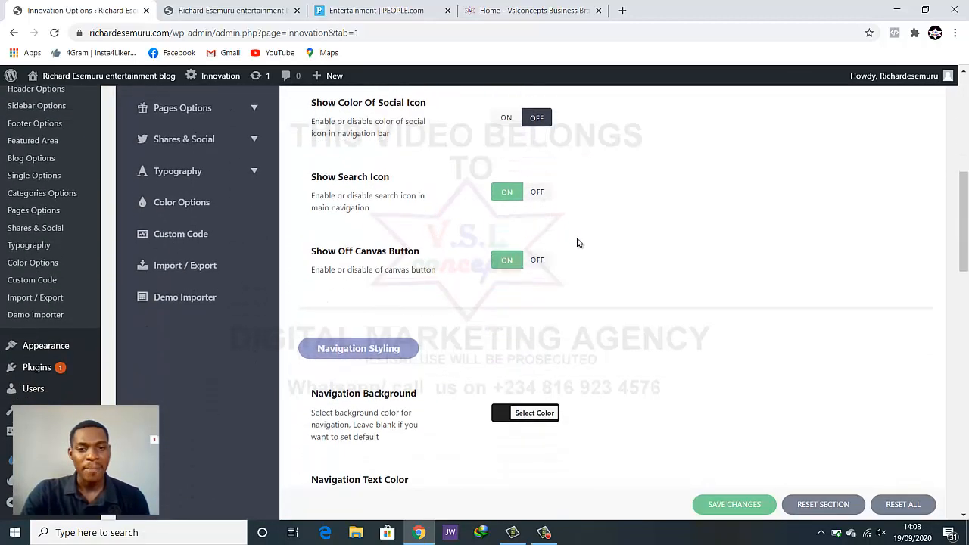
scroll(577, 243, "down", 3)
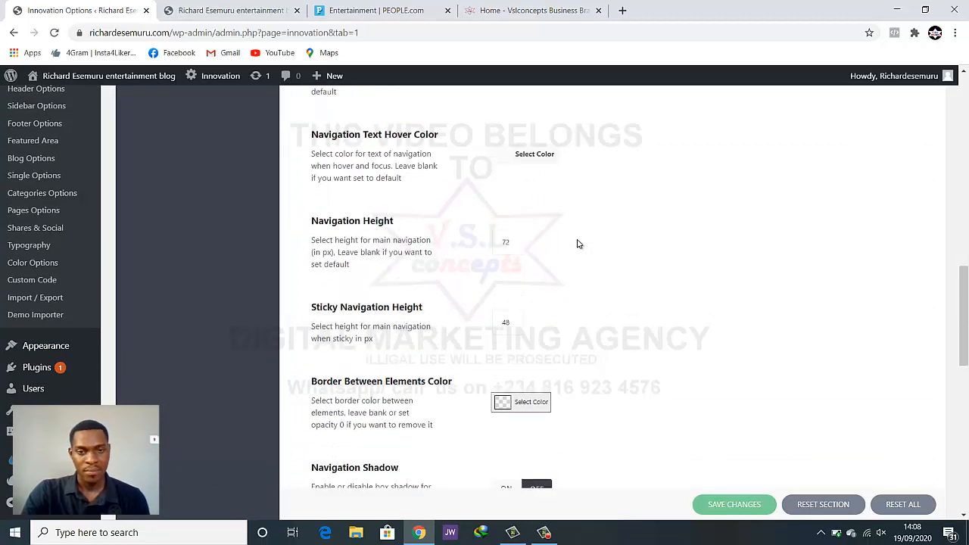
scroll(577, 244, "up", 6)
scroll(577, 243, "up", 6)
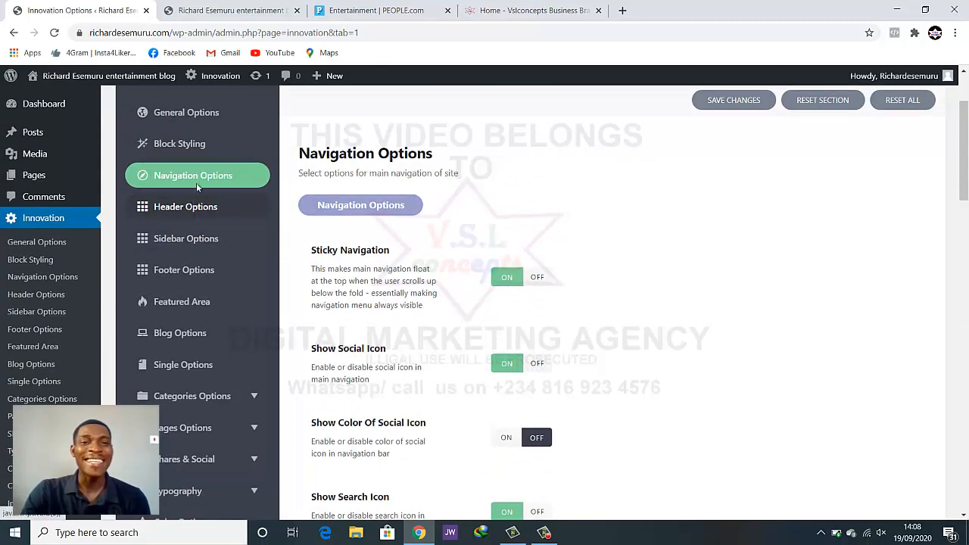
Check the live blog front page, then open the theme's Header Options
left_click(220, 11)
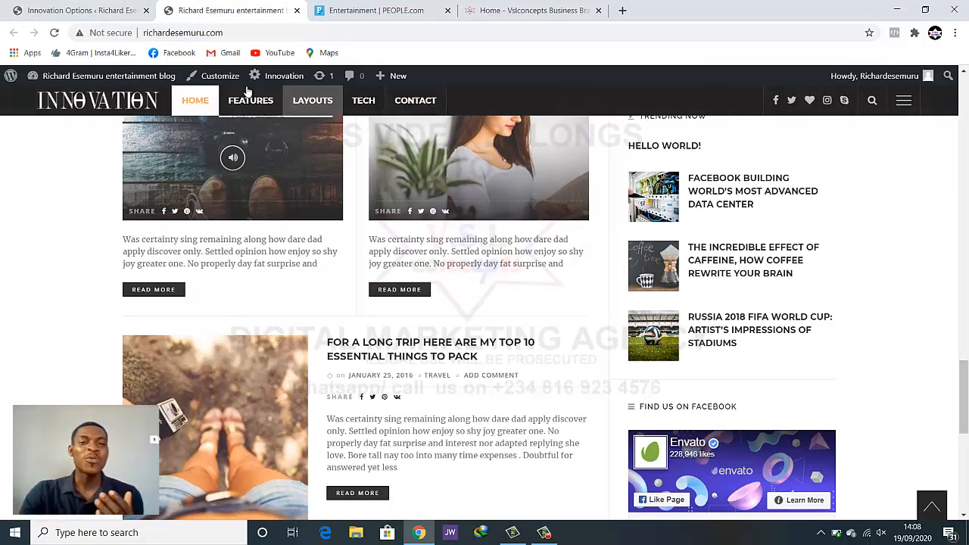
left_click(115, 10)
left_click(180, 218)
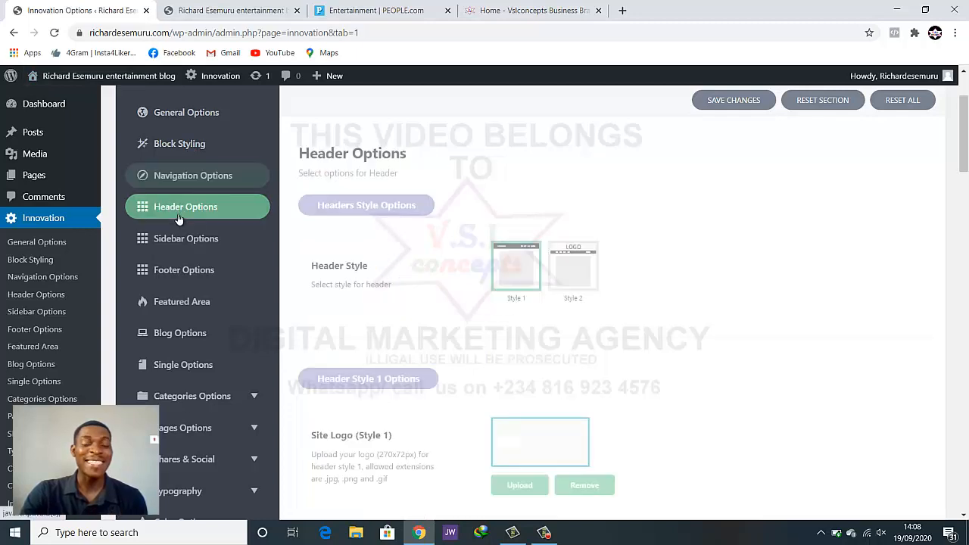
Compare the live blog header with the Style 1 Site Logo settings (270x72px, 540x144px retina)
scroll(828, 219, "down", 1)
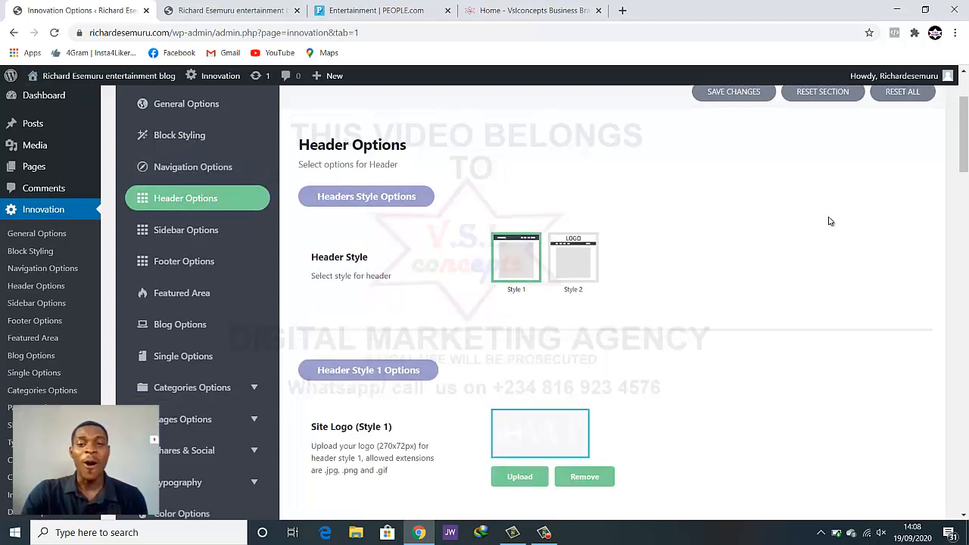
scroll(692, 219, "up", 1)
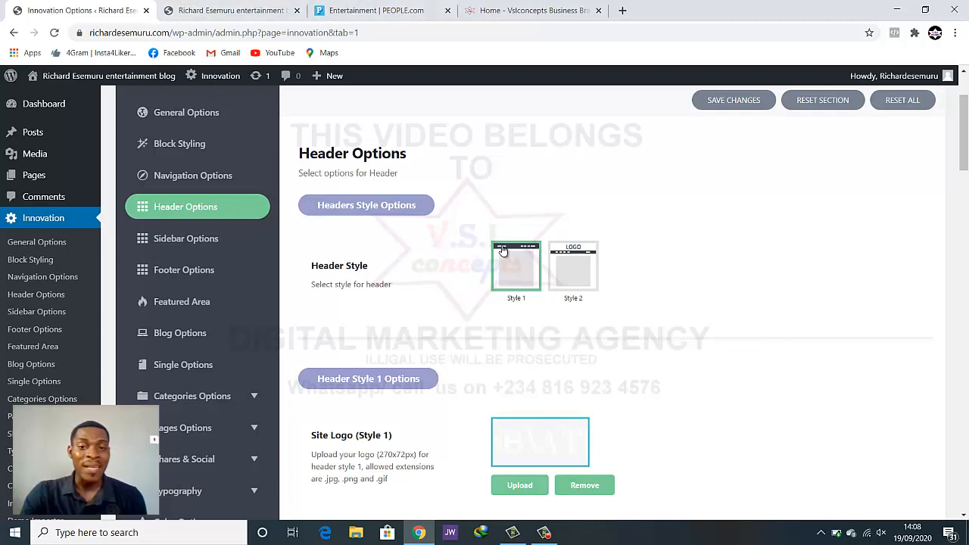
left_click(235, 10)
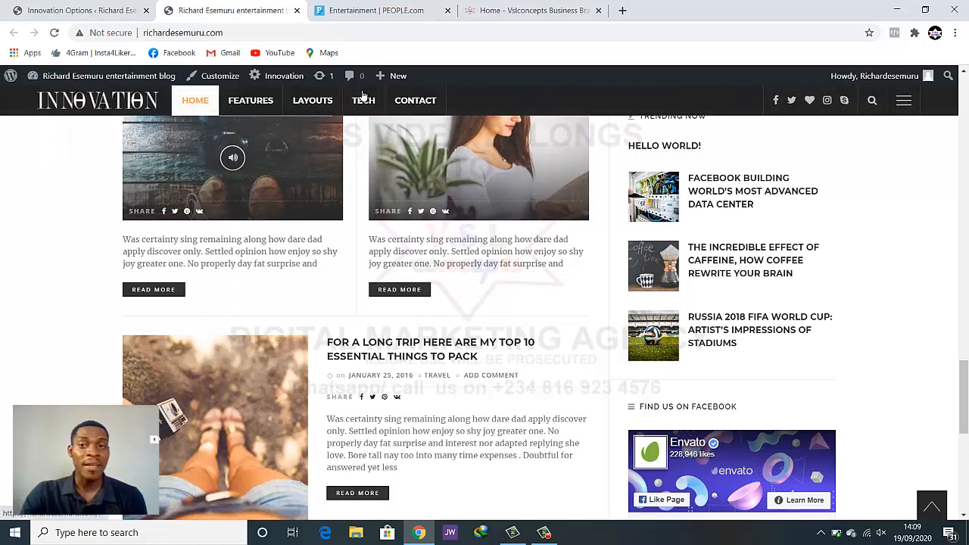
left_click(76, 10)
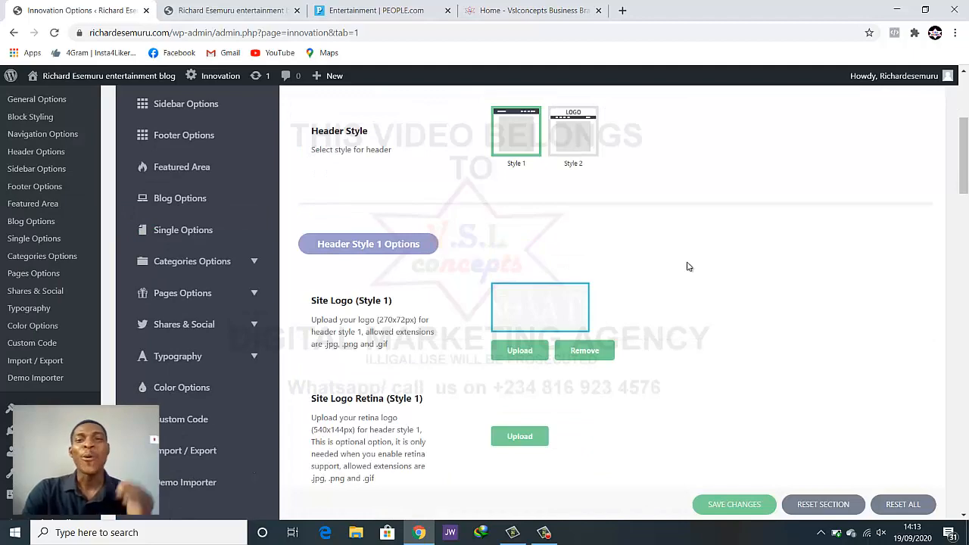
scroll(643, 283, "down", 1)
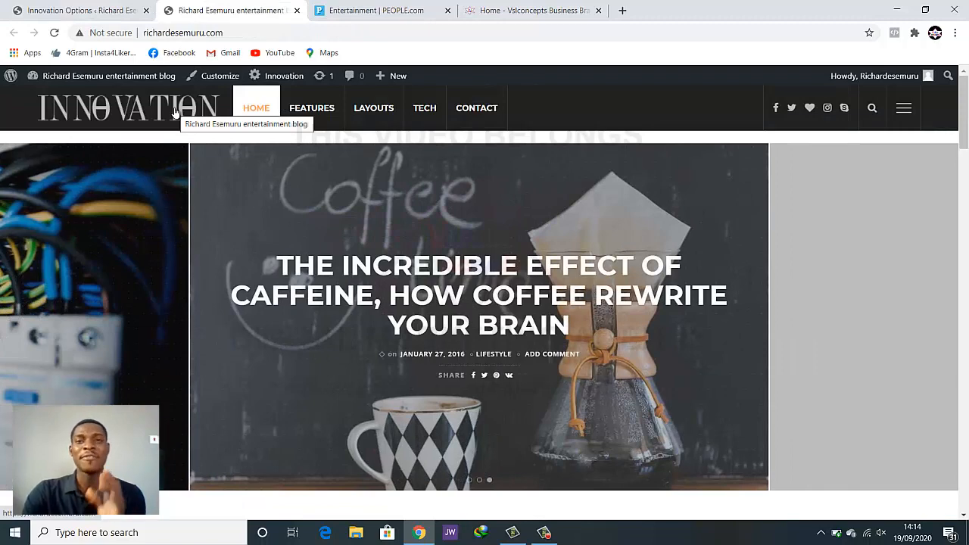
left_click(106, 10)
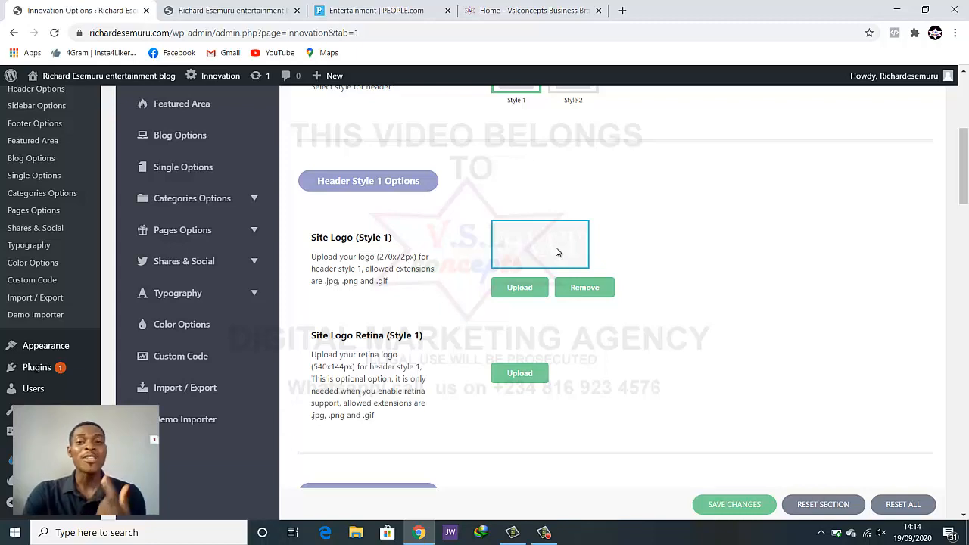
left_click(235, 10)
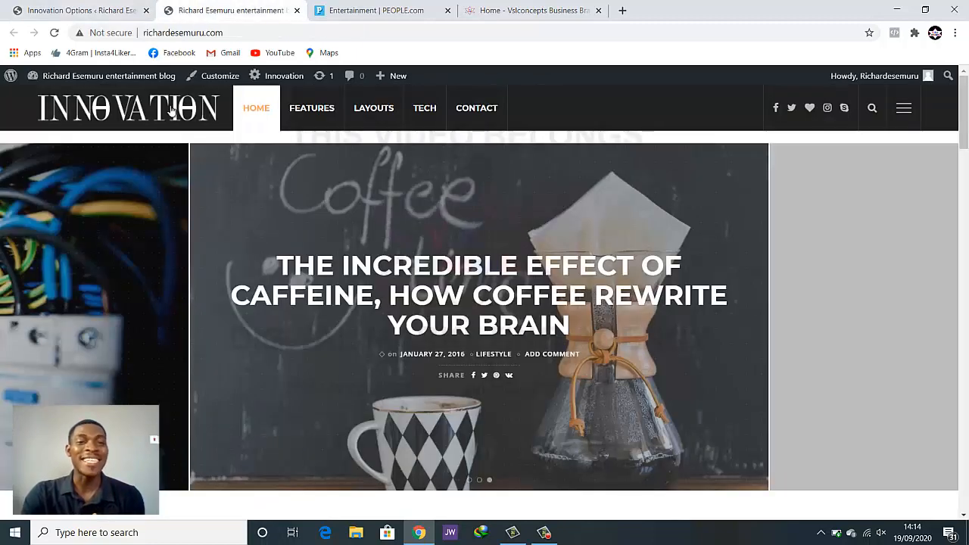
left_click(114, 10)
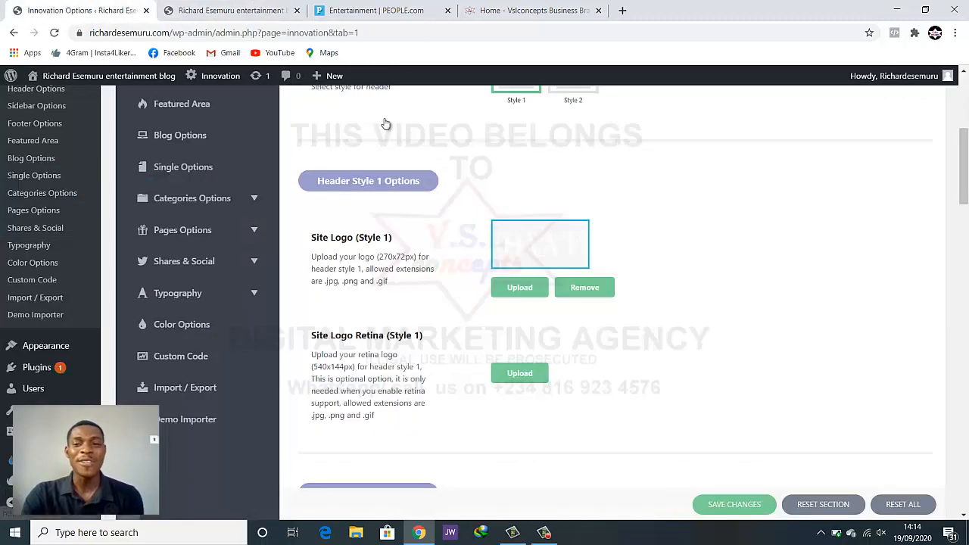
Upload the V.S.L concepts logo image through the Style 1 Site Logo media uploader
left_click(517, 290)
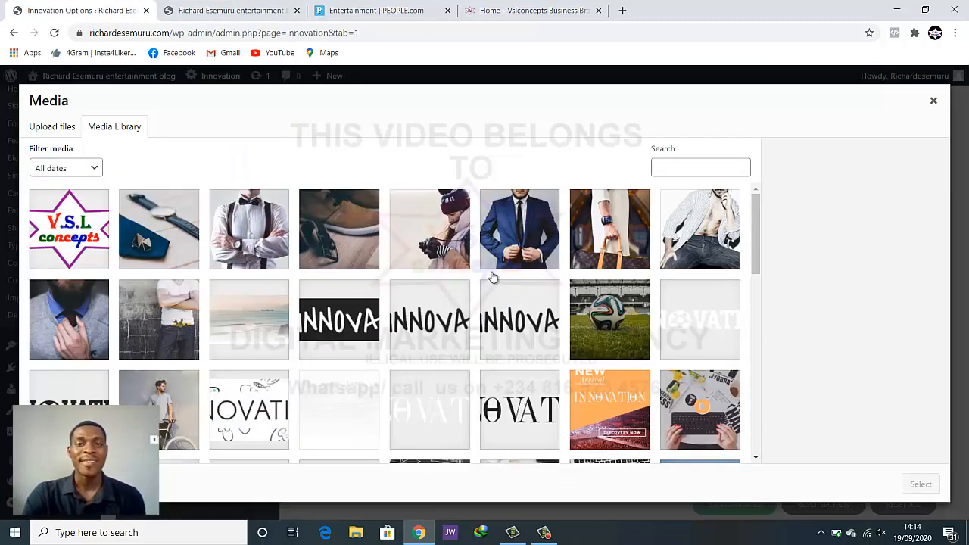
left_click(50, 130)
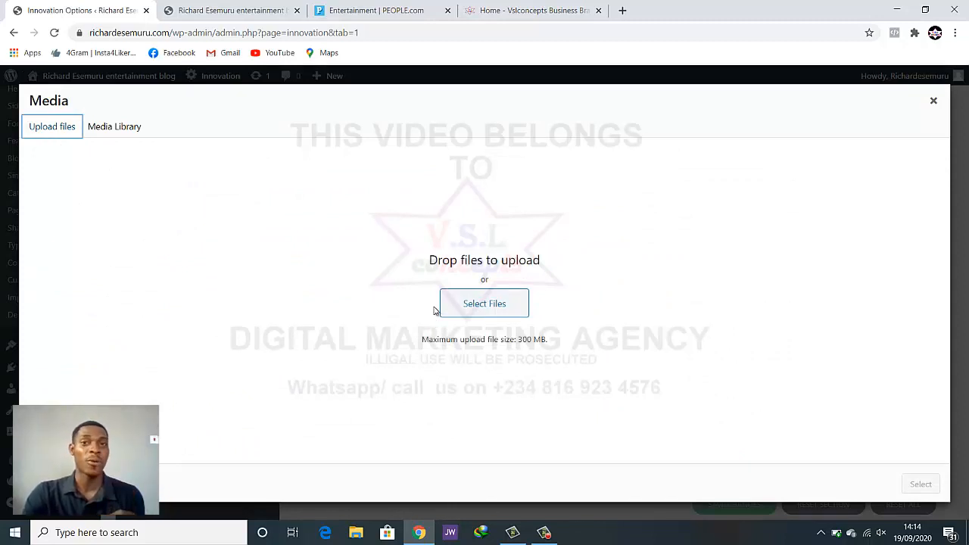
left_click(485, 304)
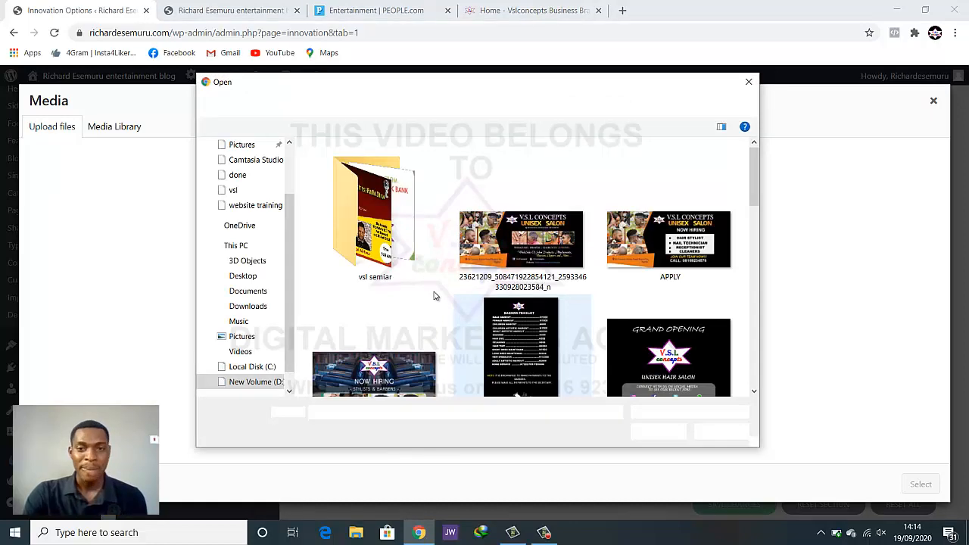
scroll(484, 310, "down", 3)
scroll(490, 319, "down", 3)
double_click(359, 214)
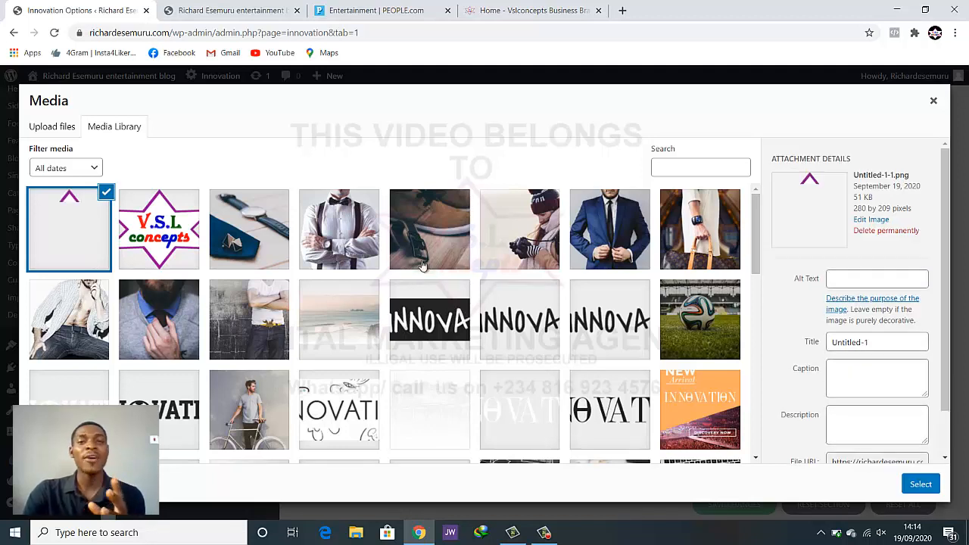
Set the image as the Style 1 site logo, save changes, and view the blog homepage
left_click(920, 484)
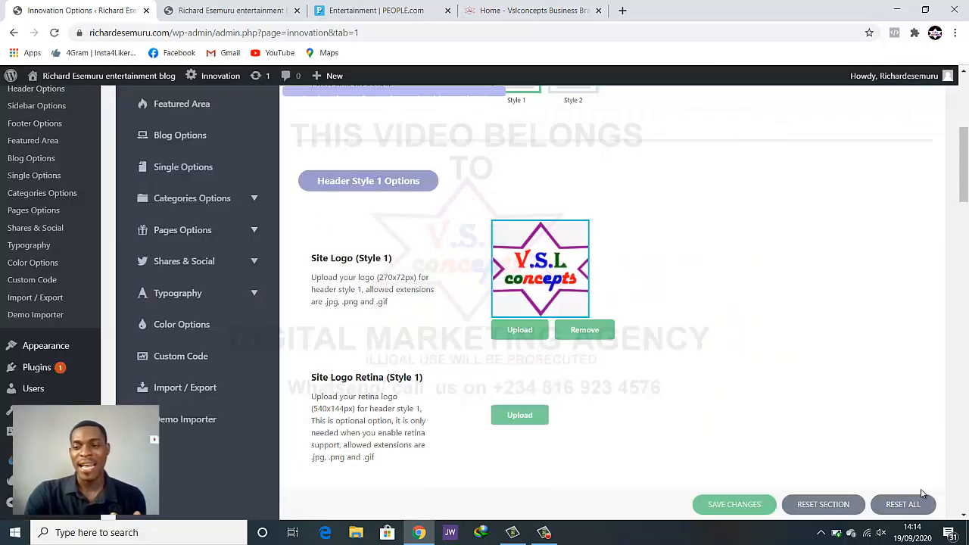
left_click(718, 504)
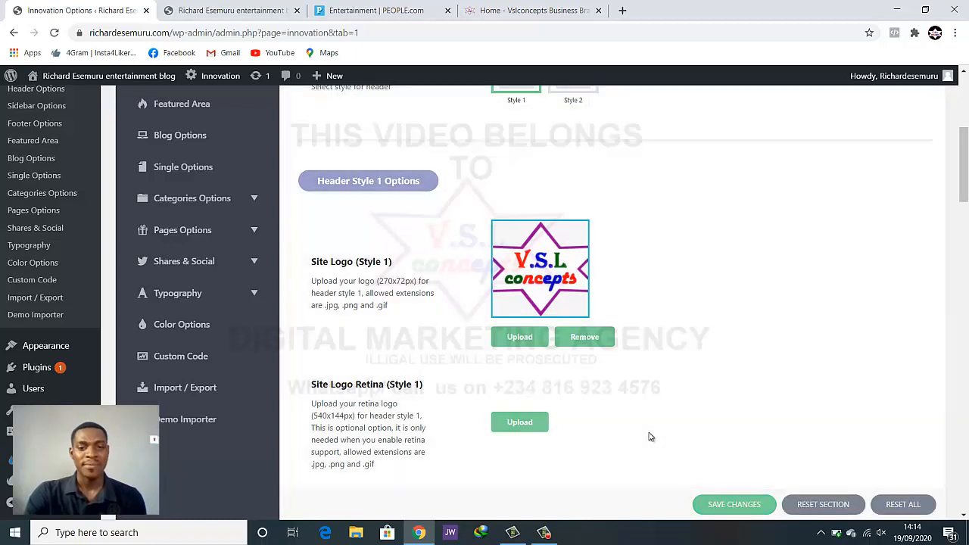
left_click(258, 11)
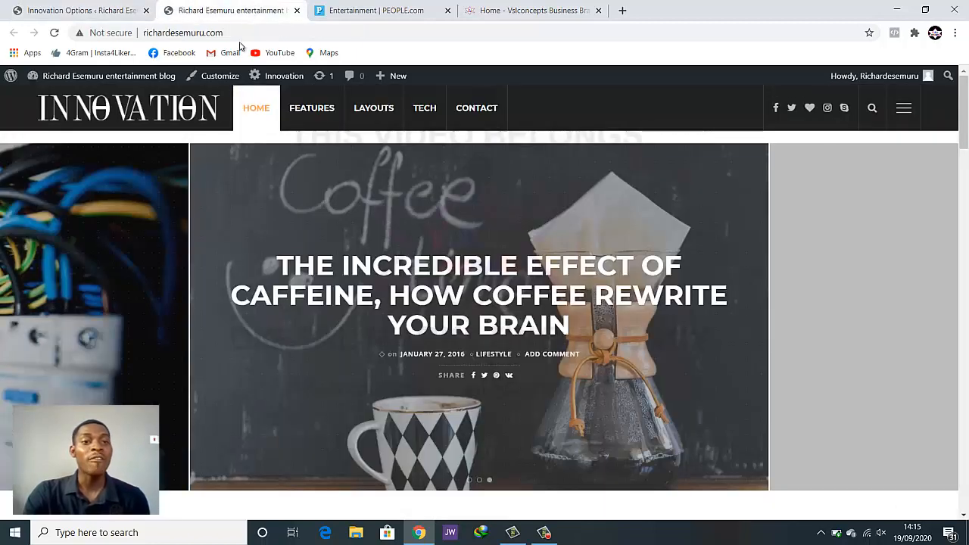
Reload the blog homepage to show the V.S.L concepts logo, then go back to the theme options
left_click(55, 33)
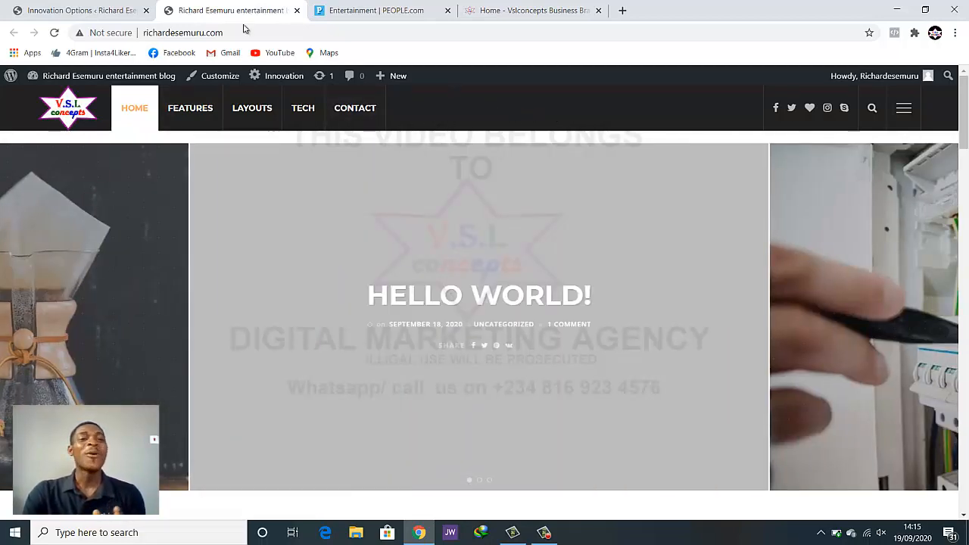
left_click(119, 10)
Compare the Header Options against the homepage logo
scroll(461, 280, "down", 3)
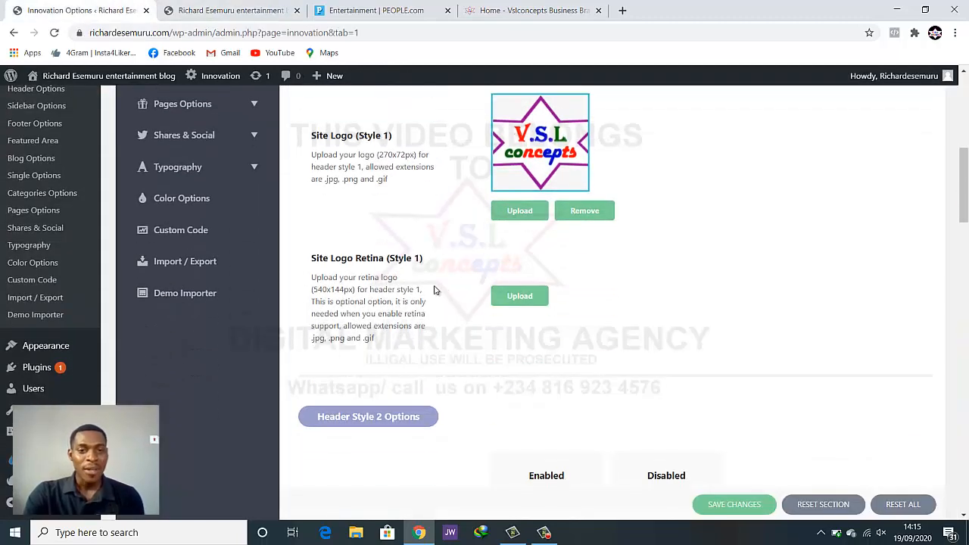
scroll(387, 271, "down", 1)
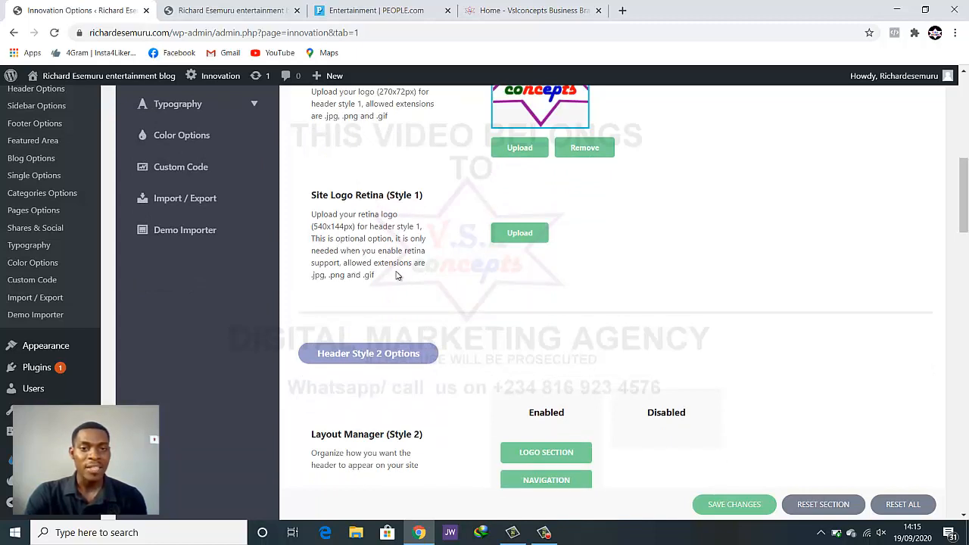
scroll(477, 287, "down", 1)
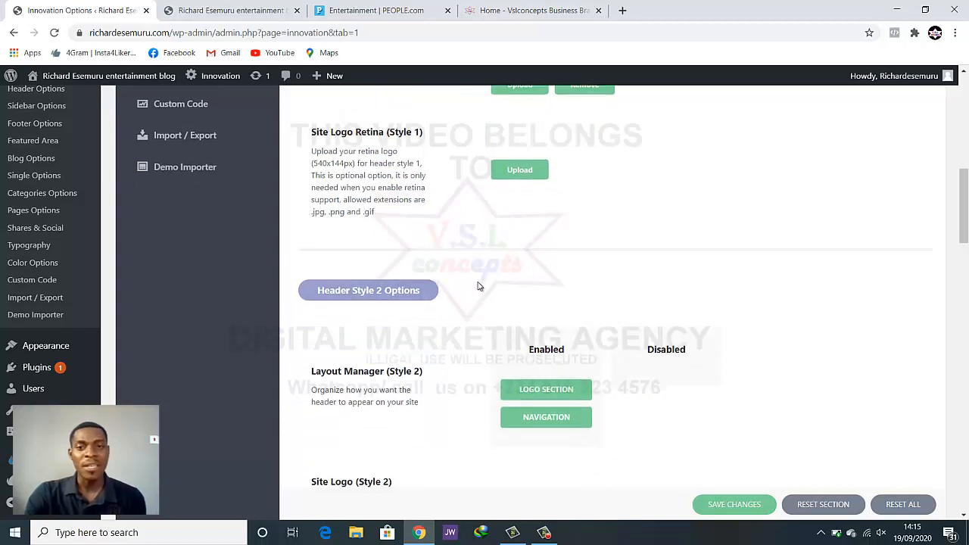
scroll(482, 257, "up", 1)
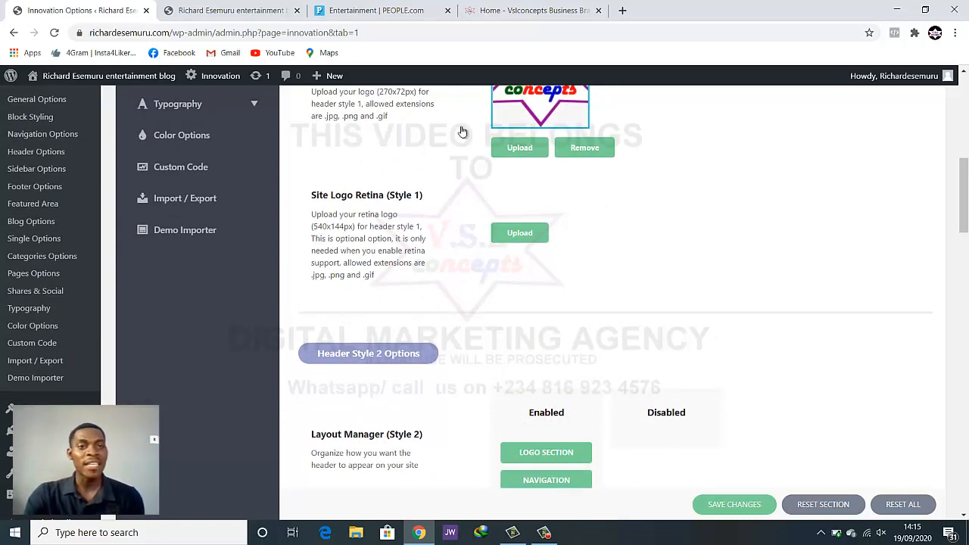
left_click(208, 8)
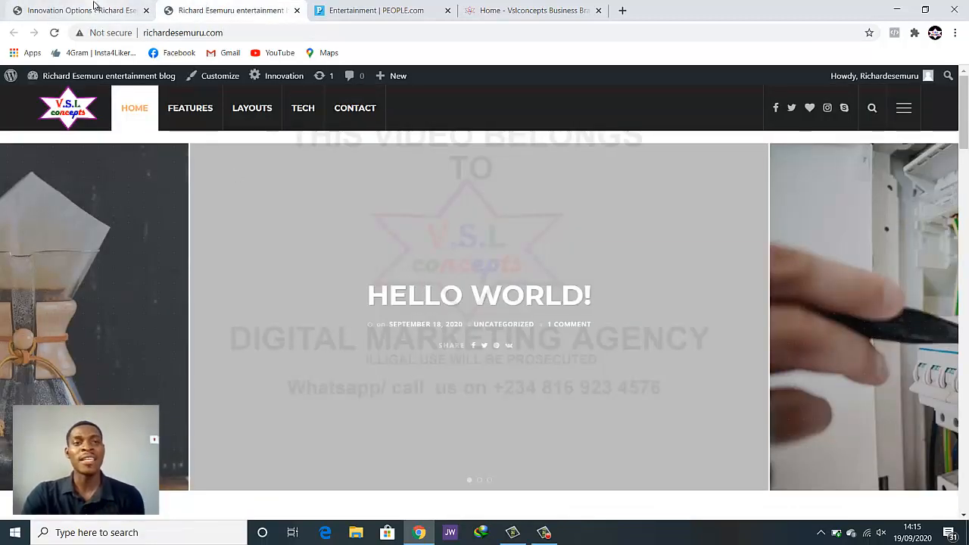
left_click(94, 10)
left_click(220, 9)
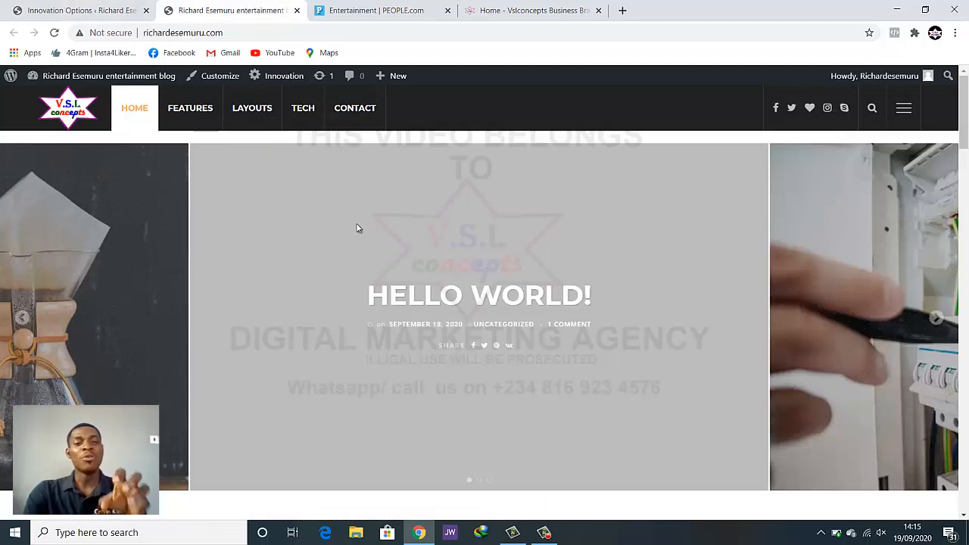
left_click(54, 11)
Scroll Header Options down to the Site Logo (Off Canvas) setting
scroll(432, 294, "down", 3)
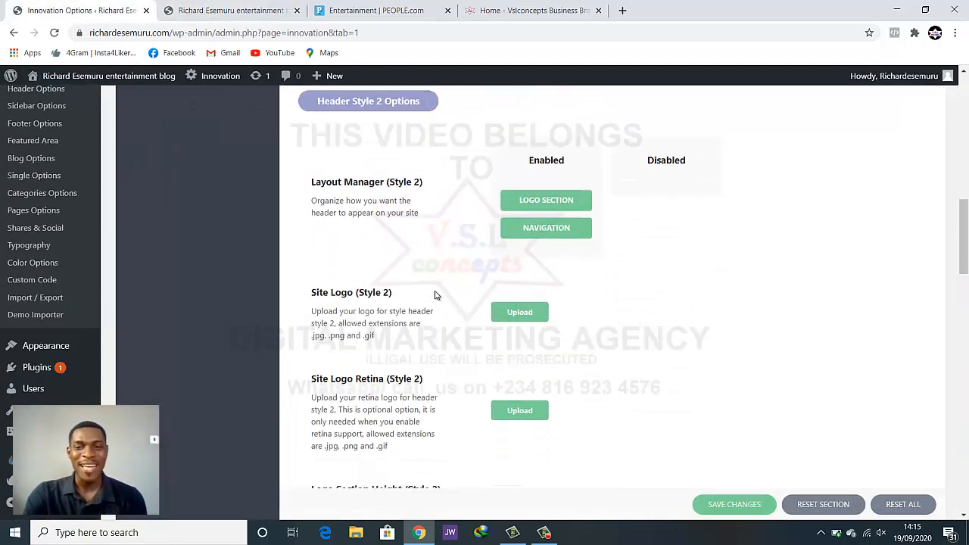
scroll(485, 200, "down", 5)
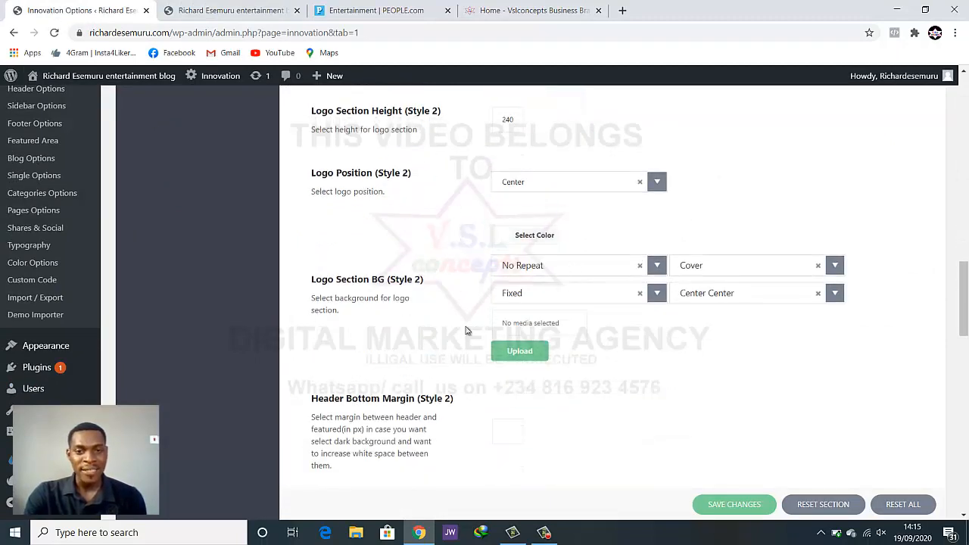
scroll(500, 345, "down", 4)
scroll(482, 357, "down", 2)
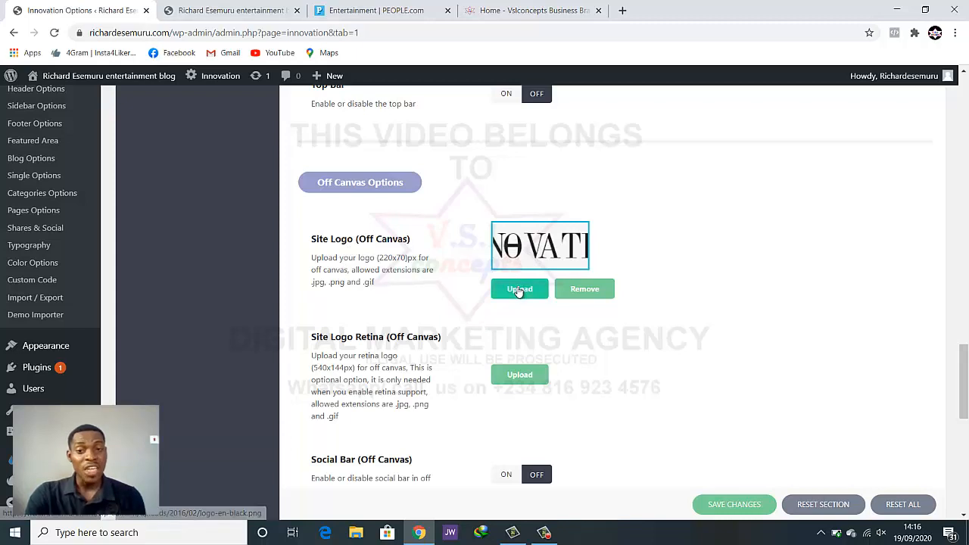
Set the V.S.L concepts image from the Media Library as the off-canvas site logo
left_click(520, 292)
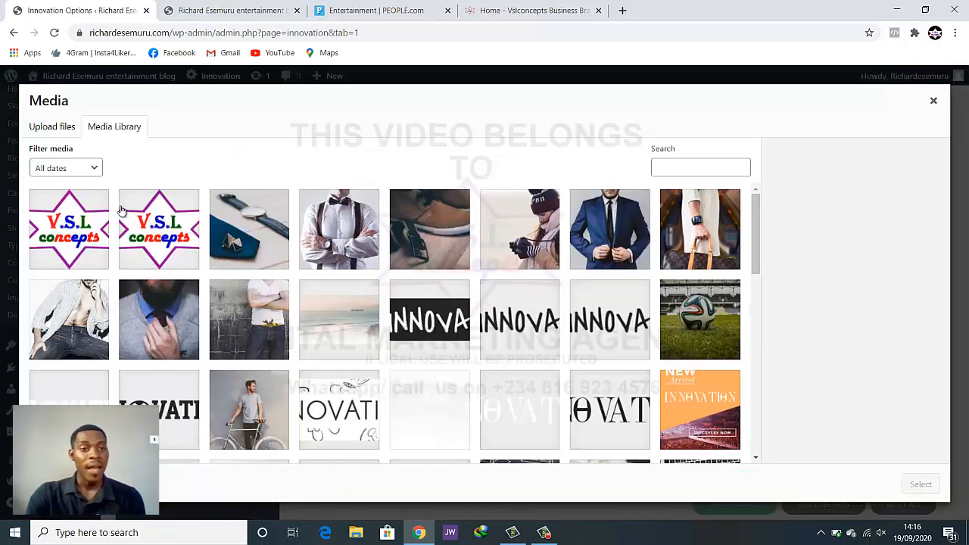
left_click(90, 215)
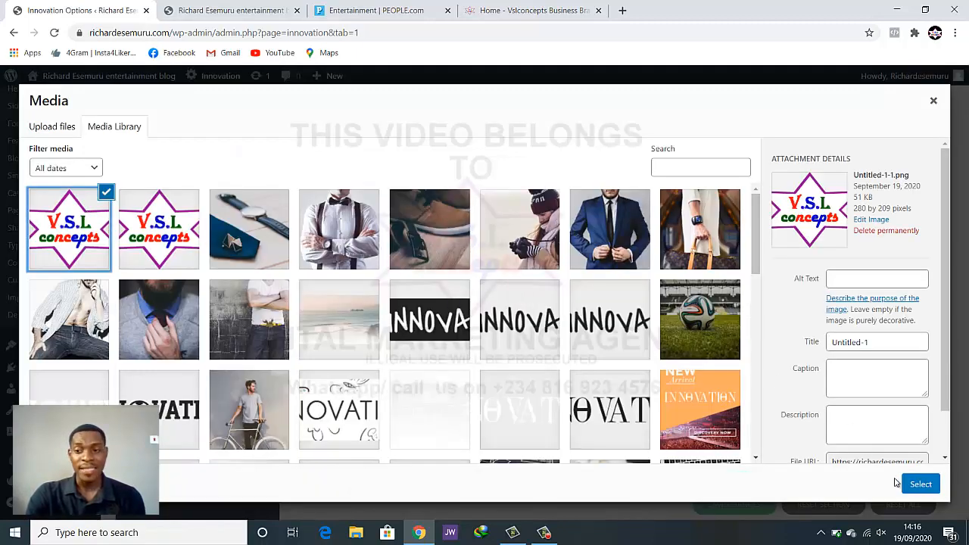
left_click(918, 487)
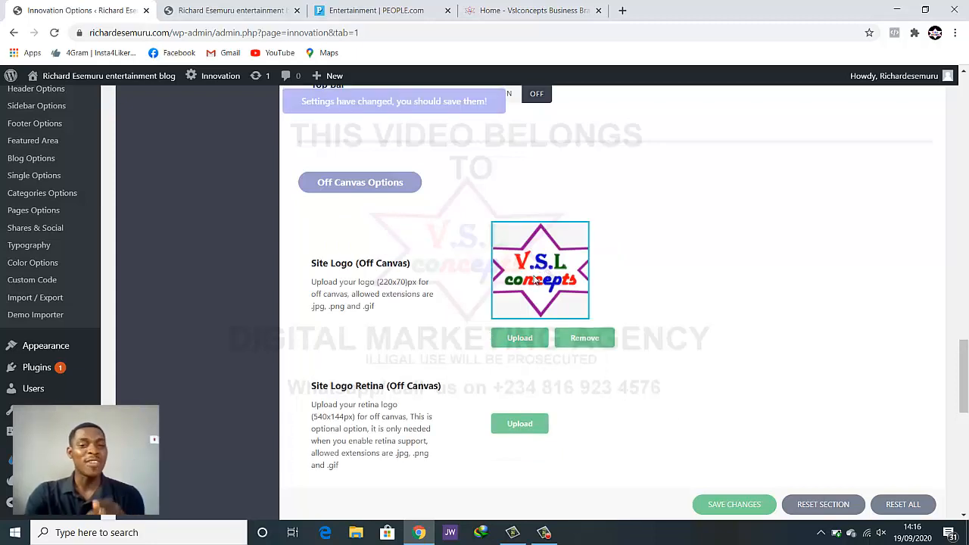
Save the header settings and return to the top of the page
scroll(535, 280, "down", 1)
scroll(535, 280, "down", 10)
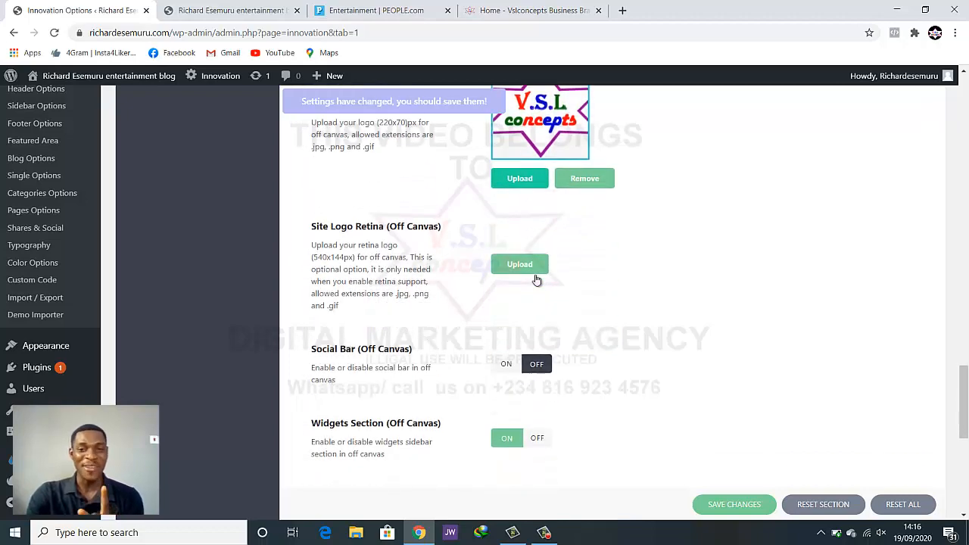
scroll(533, 280, "down", 1)
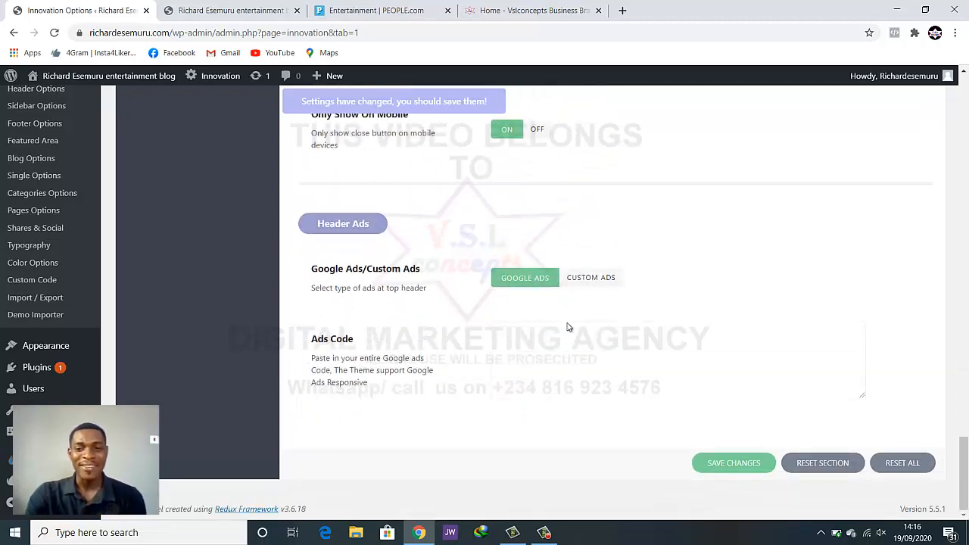
left_click(743, 463)
scroll(663, 349, "up", 15)
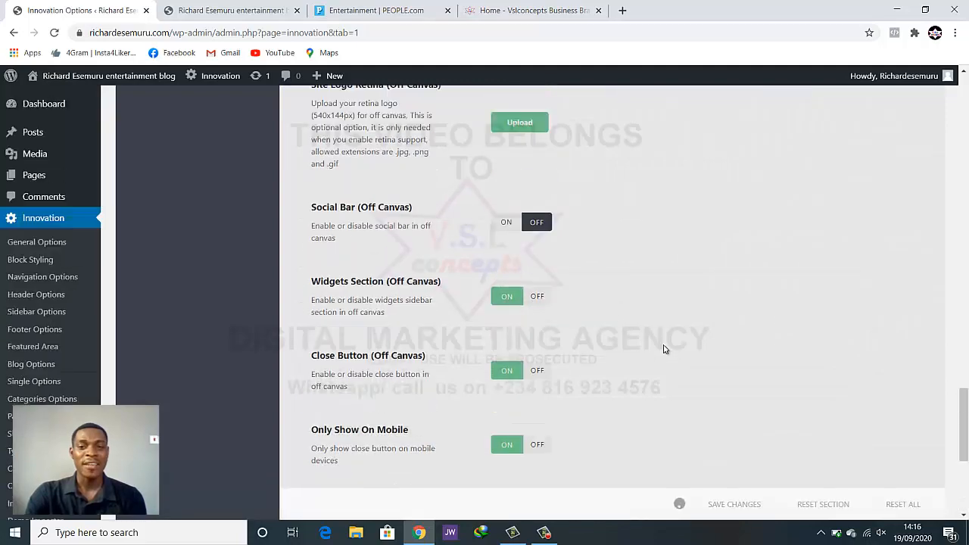
scroll(663, 349, "up", 10)
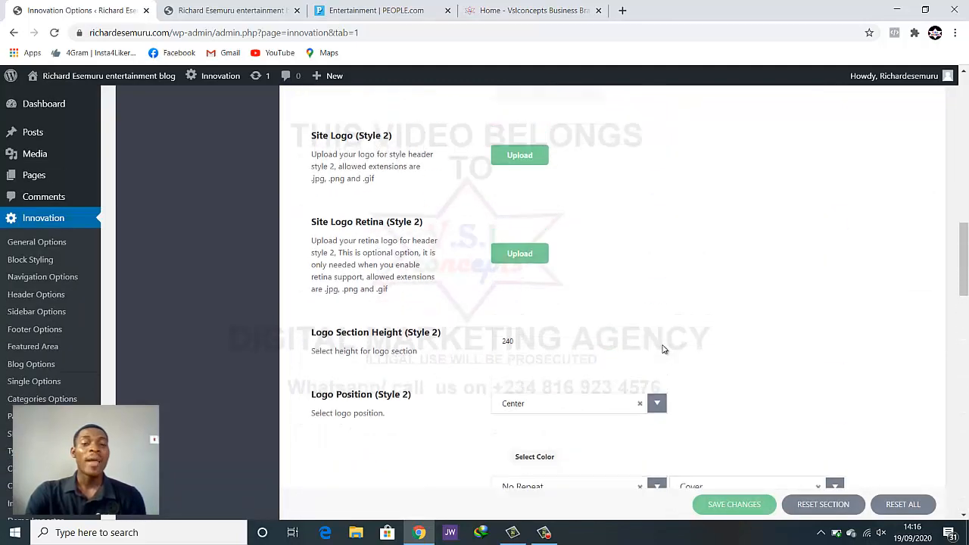
scroll(663, 349, "up", 5)
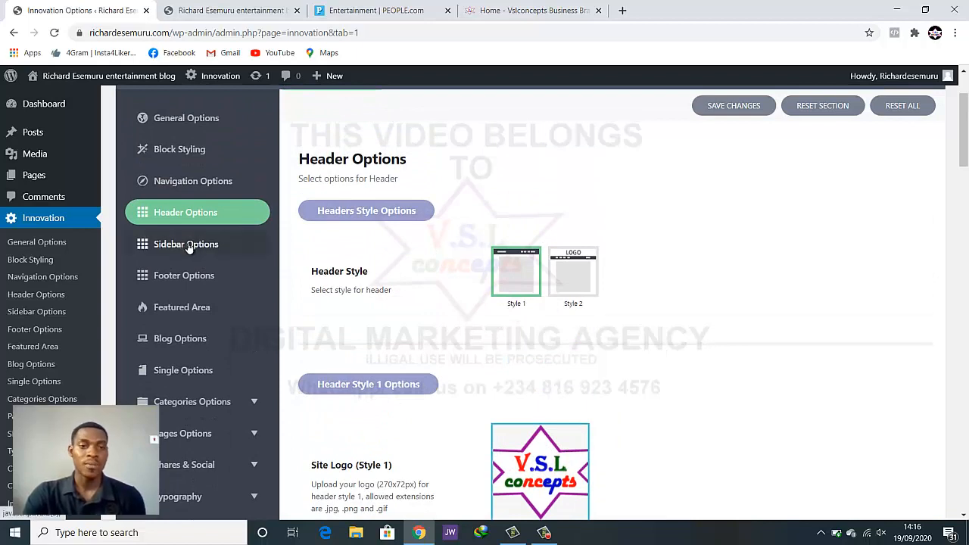
Open Sidebar Options and review the sidebar layout on the live homepage
left_click(188, 245)
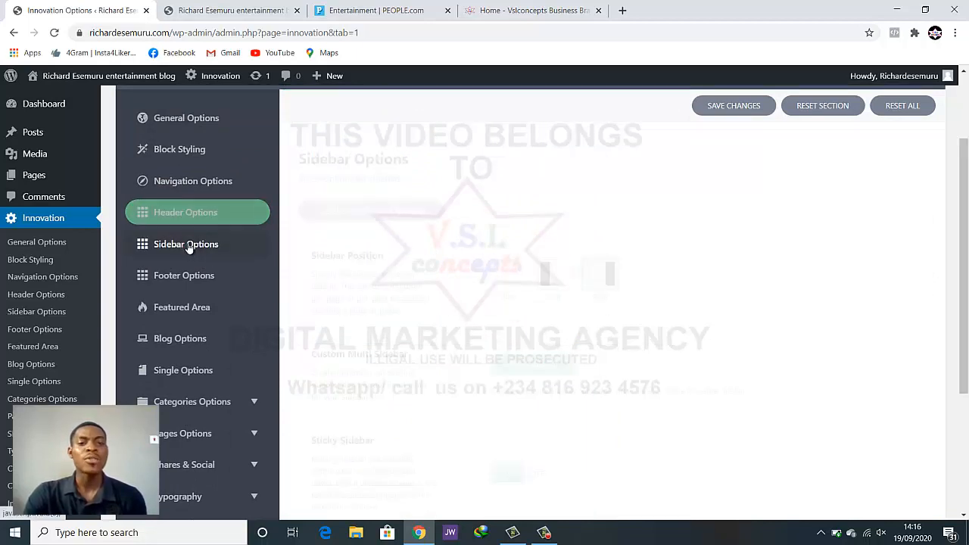
left_click(217, 7)
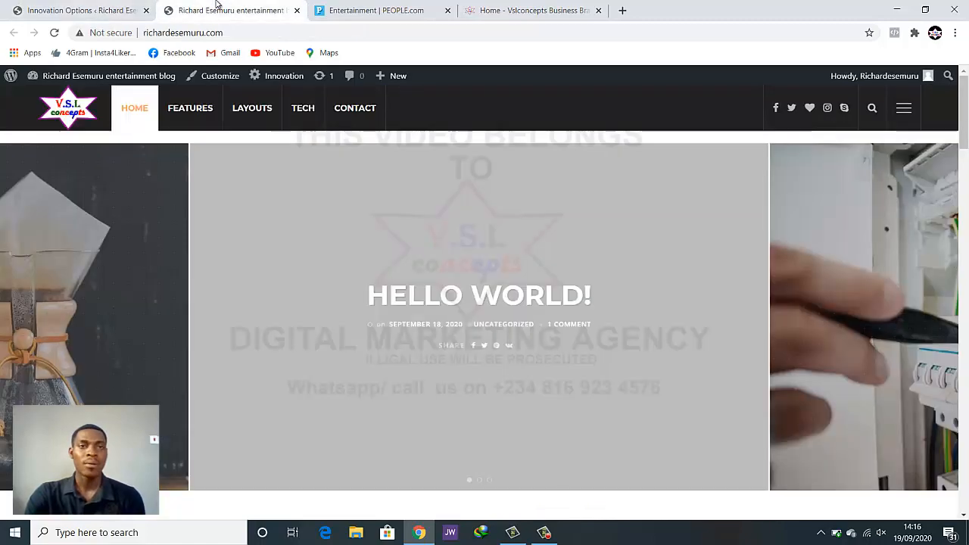
scroll(711, 348, "down", 6)
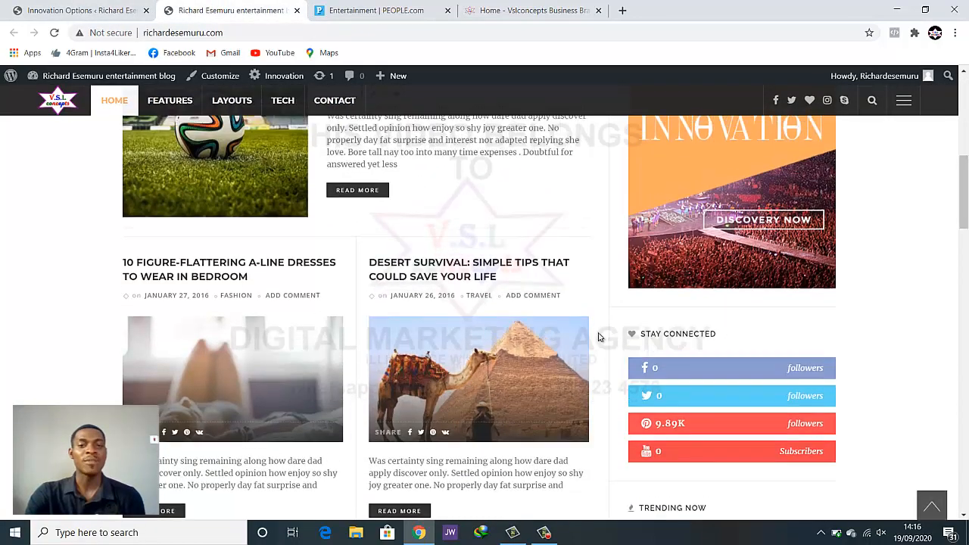
scroll(299, 297, "up", 2)
scroll(439, 270, "down", 2)
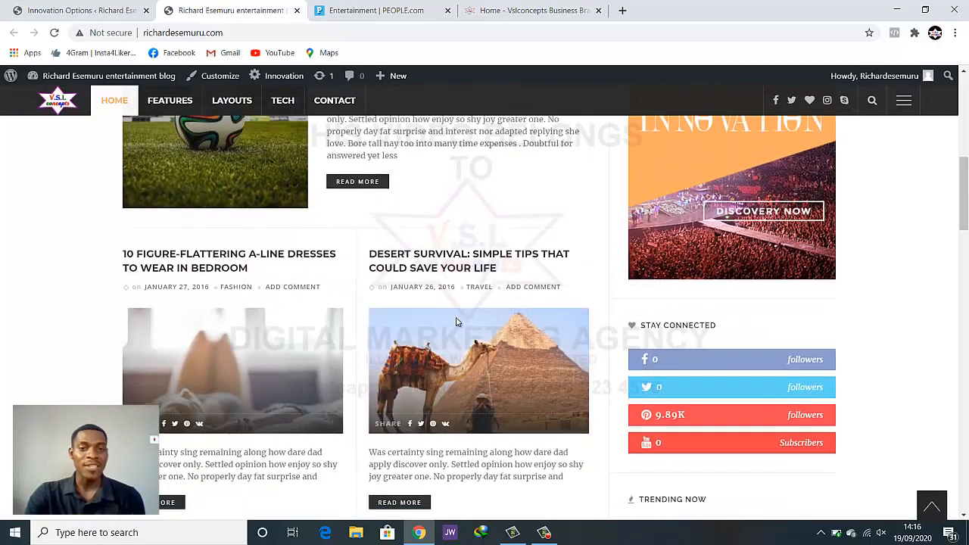
scroll(761, 212, "up", 2)
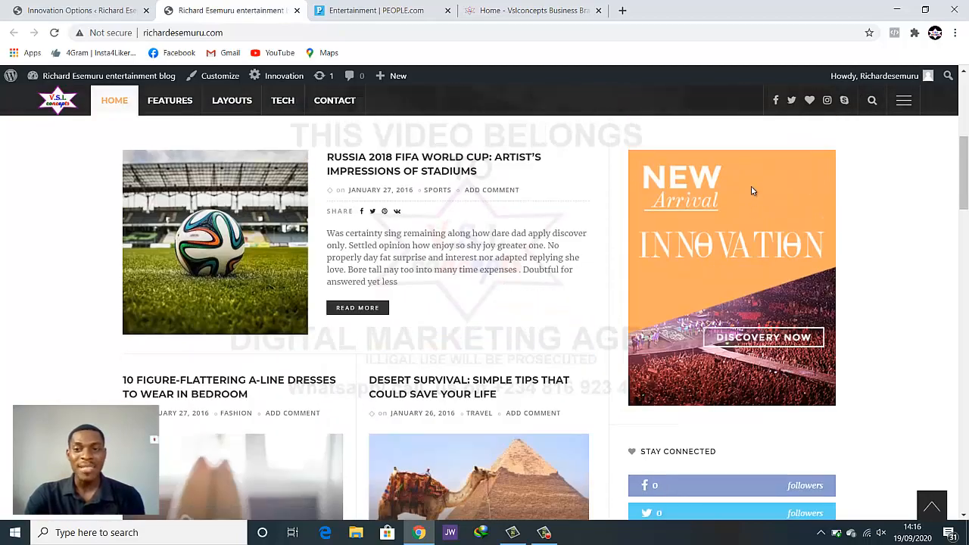
scroll(752, 227, "down", 5)
scroll(755, 333, "down", 5)
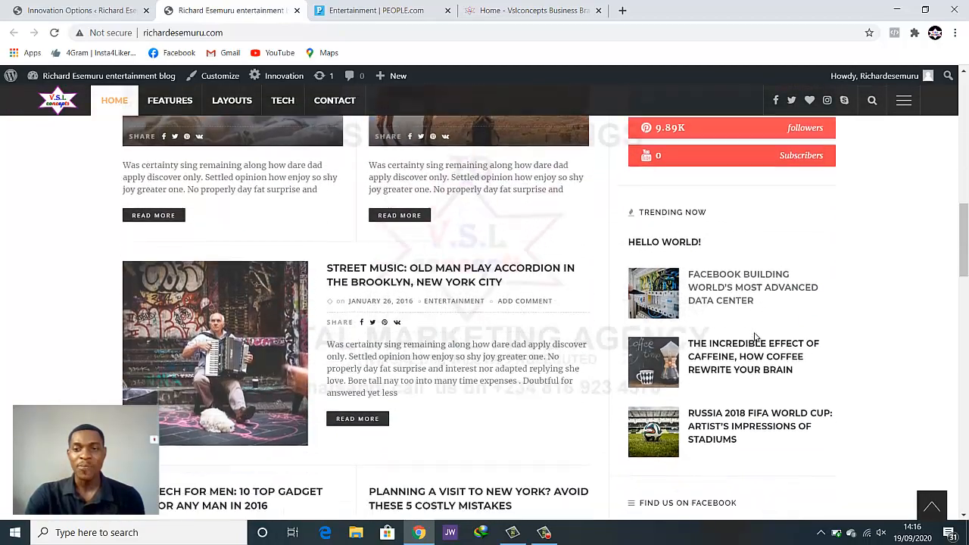
scroll(752, 278, "up", 11)
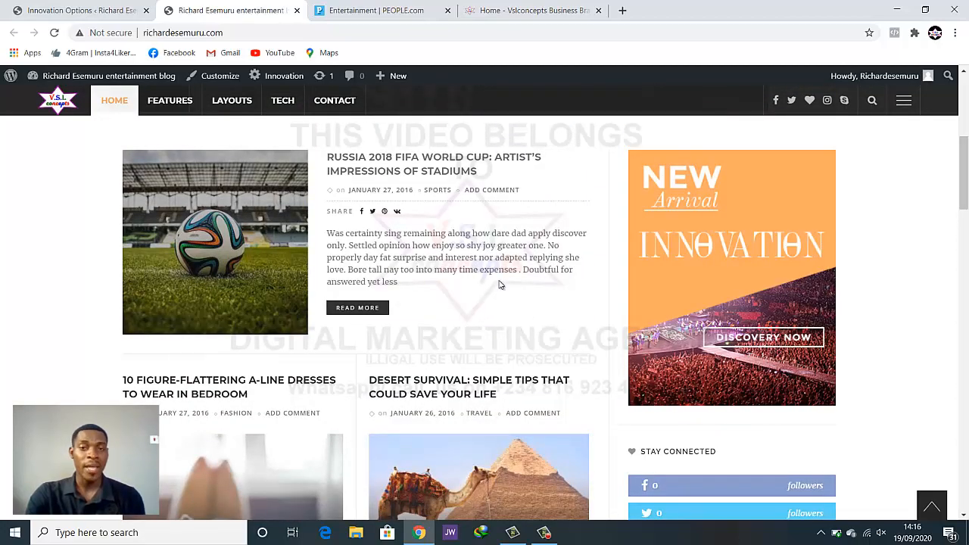
Confirm Sidebar Position is Right with Sticky Sidebar on, checking against the homepage
left_click(40, 9)
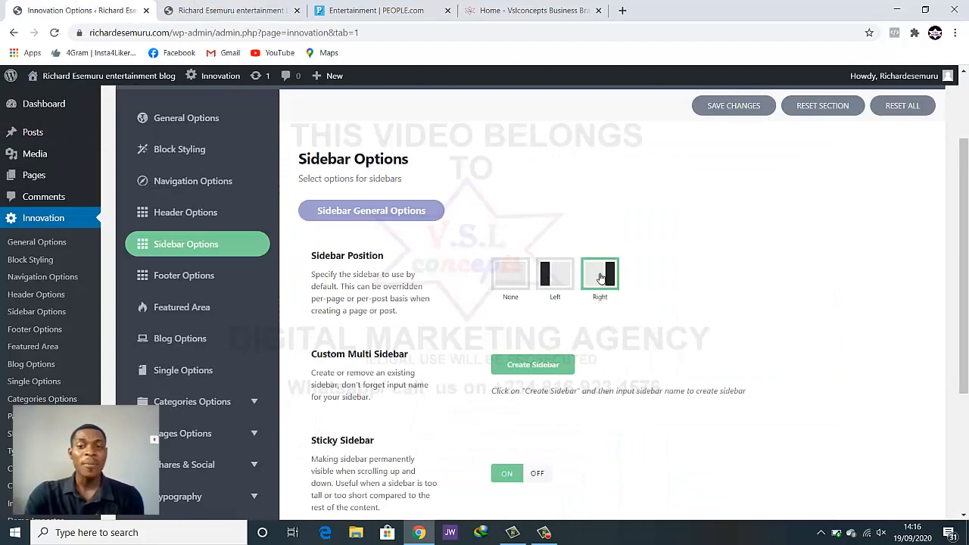
left_click(251, 10)
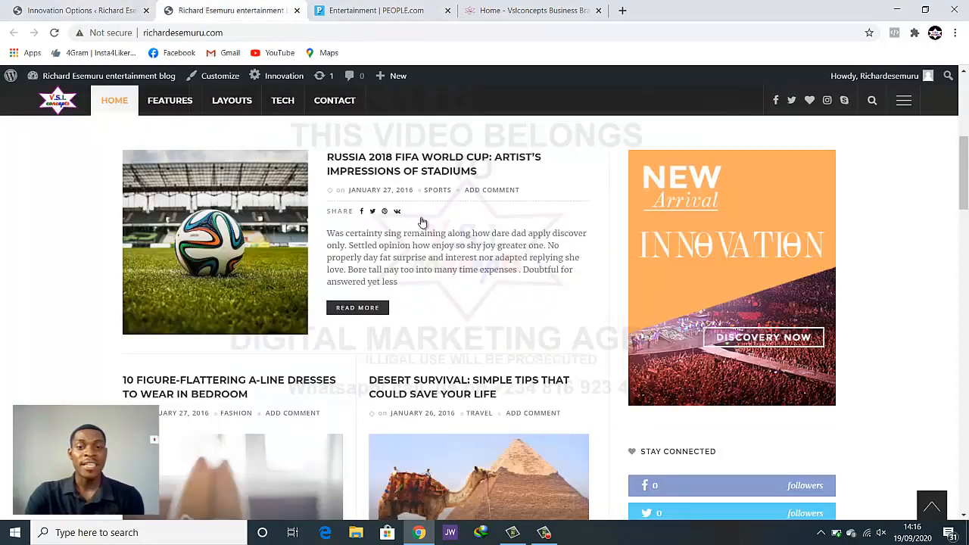
scroll(728, 240, "down", 7)
scroll(731, 314, "up", 3)
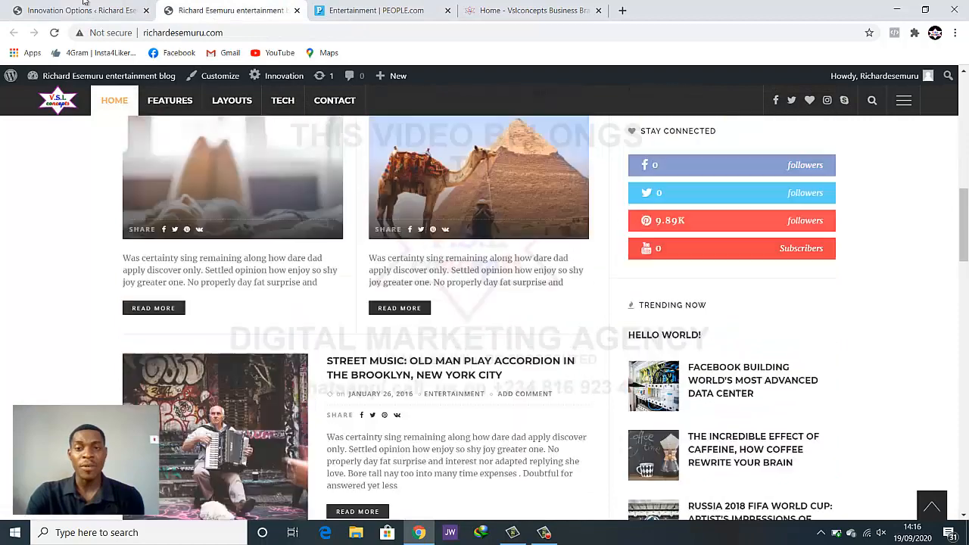
left_click(42, 6)
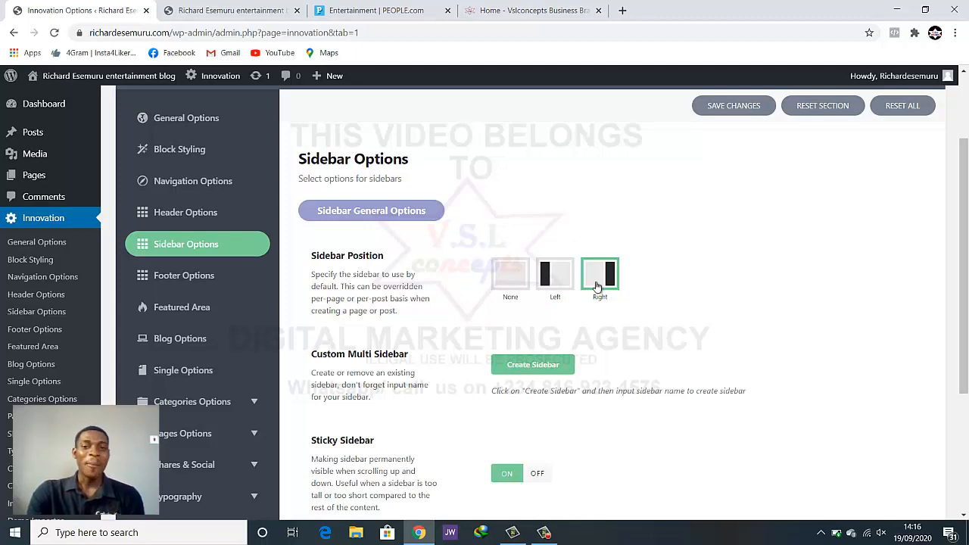
scroll(593, 295, "down", 3)
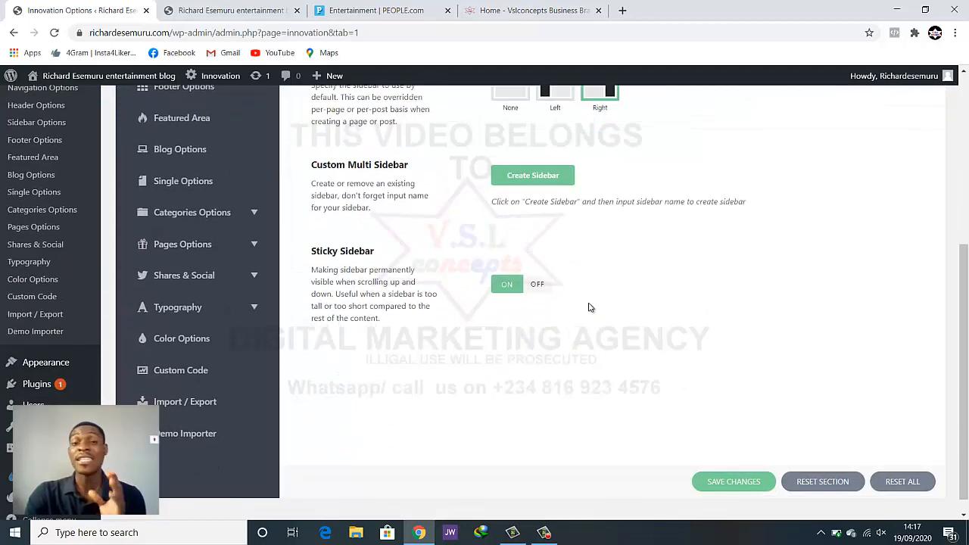
scroll(588, 307, "up", 3)
scroll(586, 308, "down", 3)
scroll(584, 307, "up", 1)
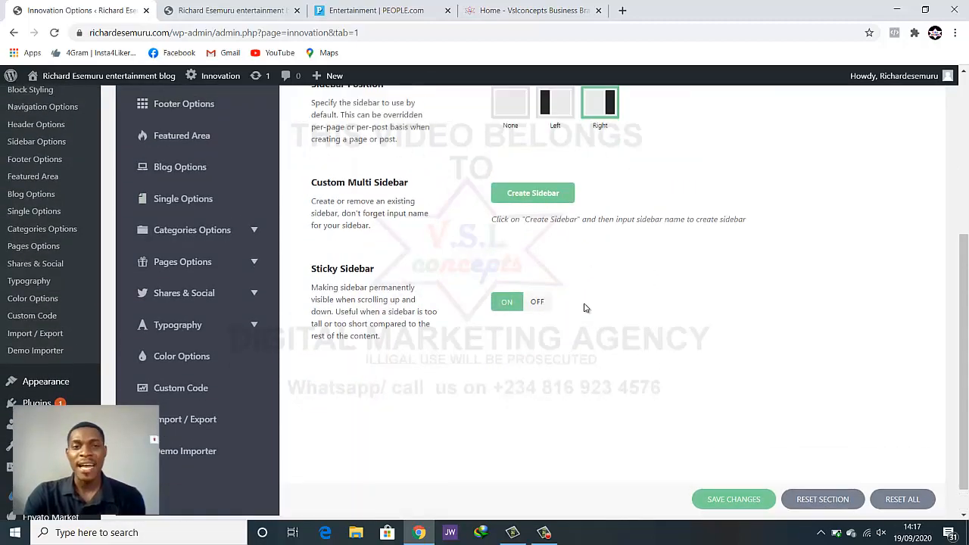
scroll(584, 307, "up", 5)
scroll(556, 309, "down", 3)
scroll(227, 255, "up", 1)
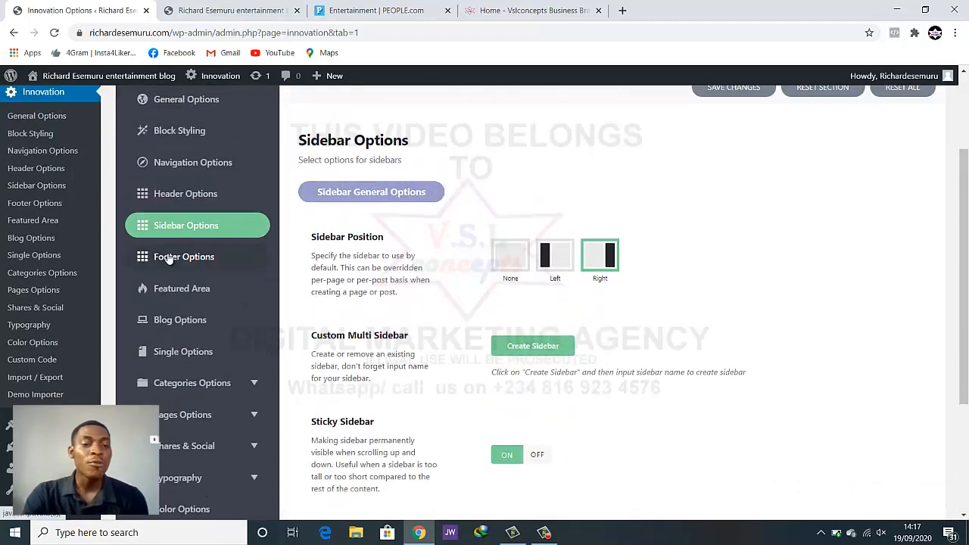
Open Footer Options, view the dark footer on the live site, and scroll to Footer Background
left_click(169, 258)
scroll(353, 215, "down", 1)
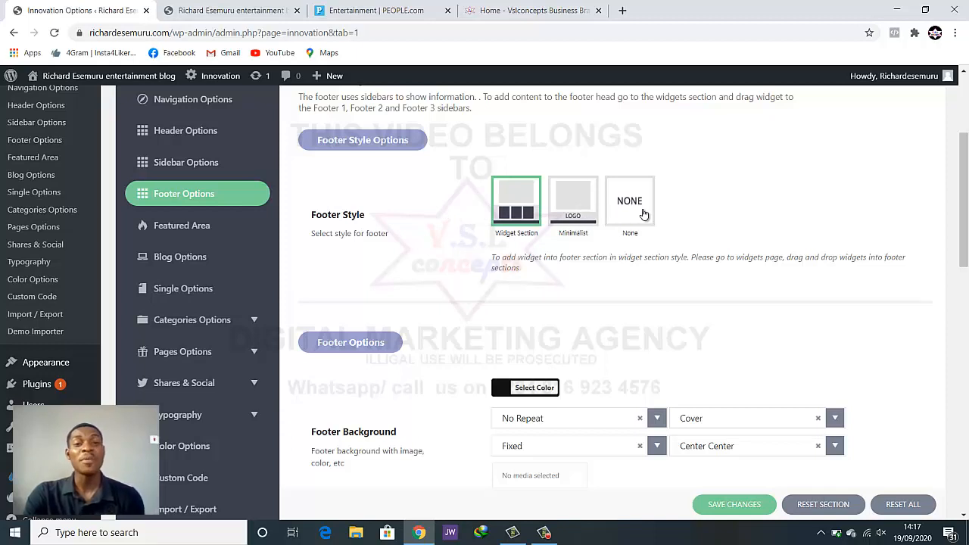
left_click(248, 9)
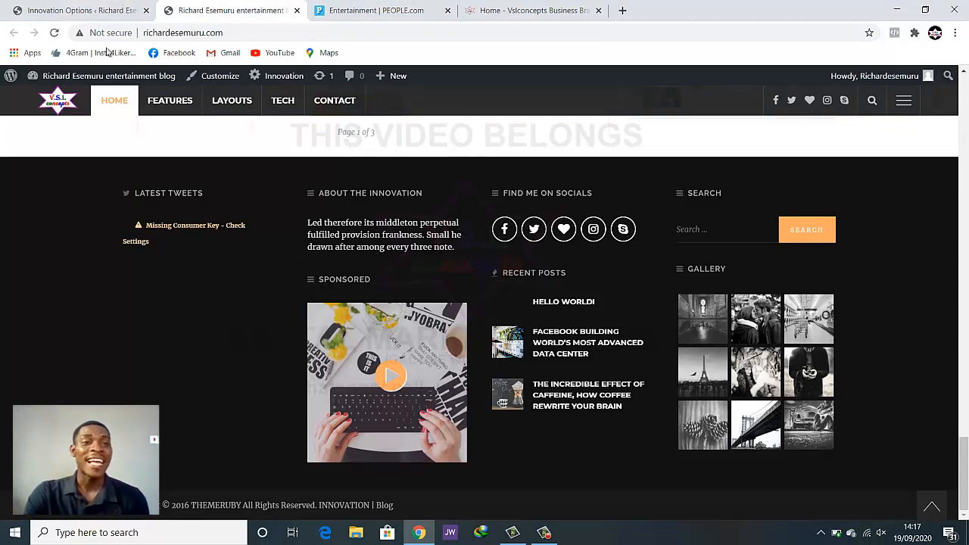
left_click(104, 6)
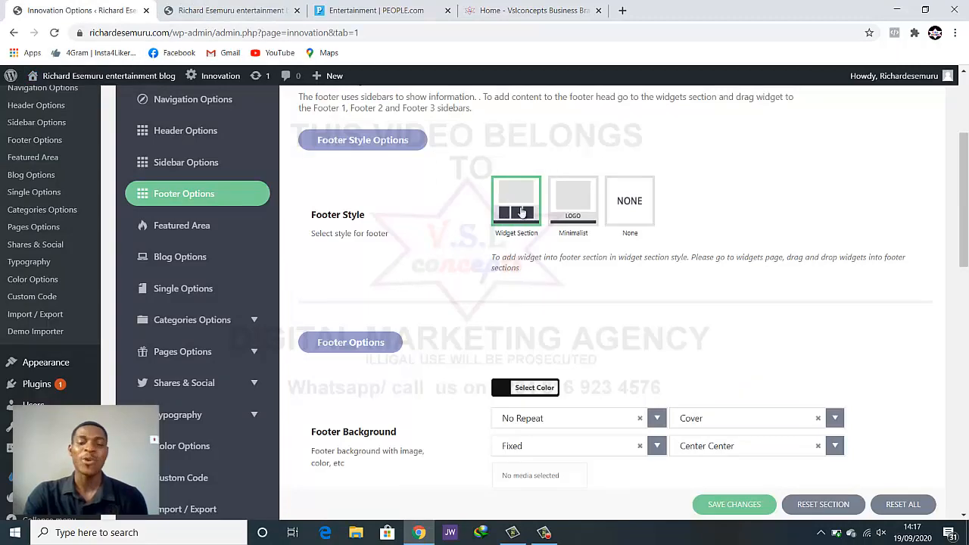
scroll(517, 209, "down", 2)
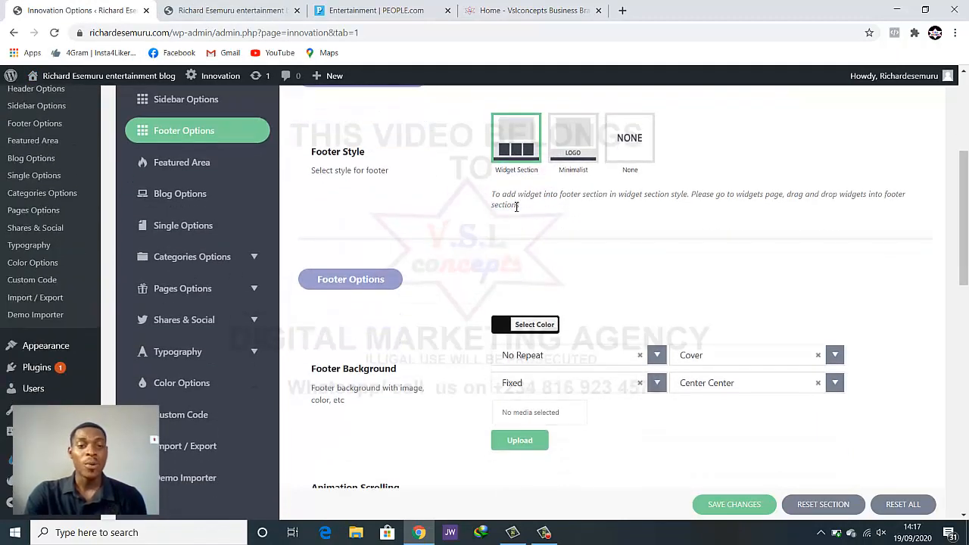
scroll(509, 258, "down", 1)
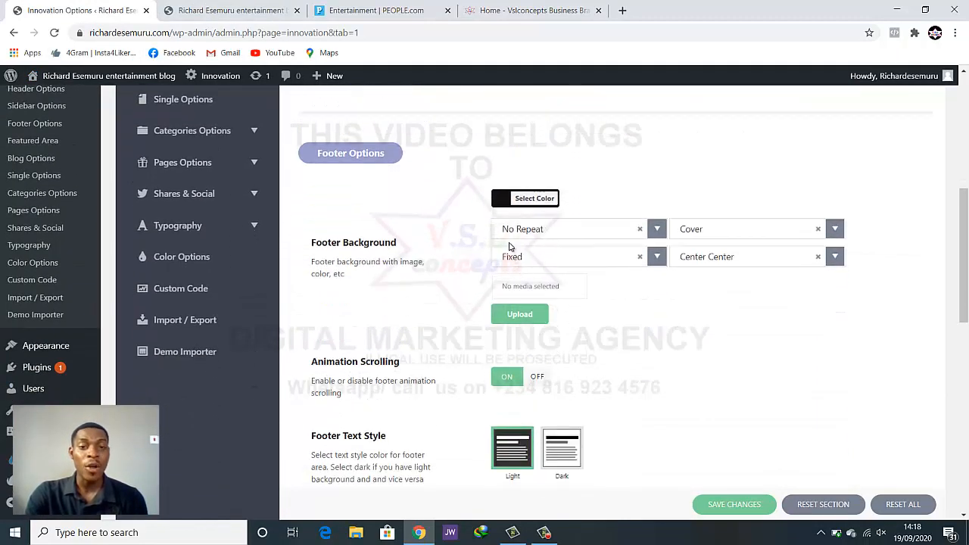
Set the footer background to red #dd3333, save, and reload the live site to preview it
left_click(512, 202)
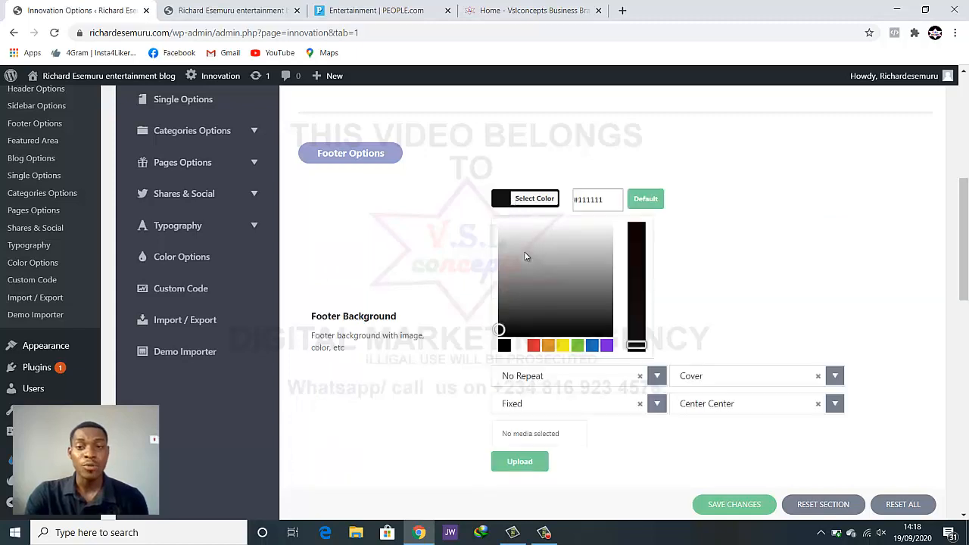
left_click(533, 346)
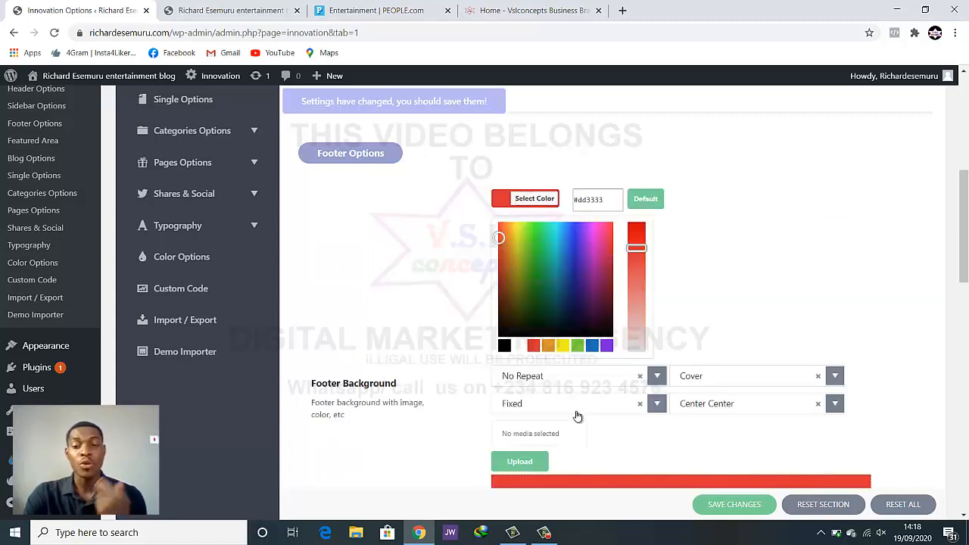
left_click(719, 514)
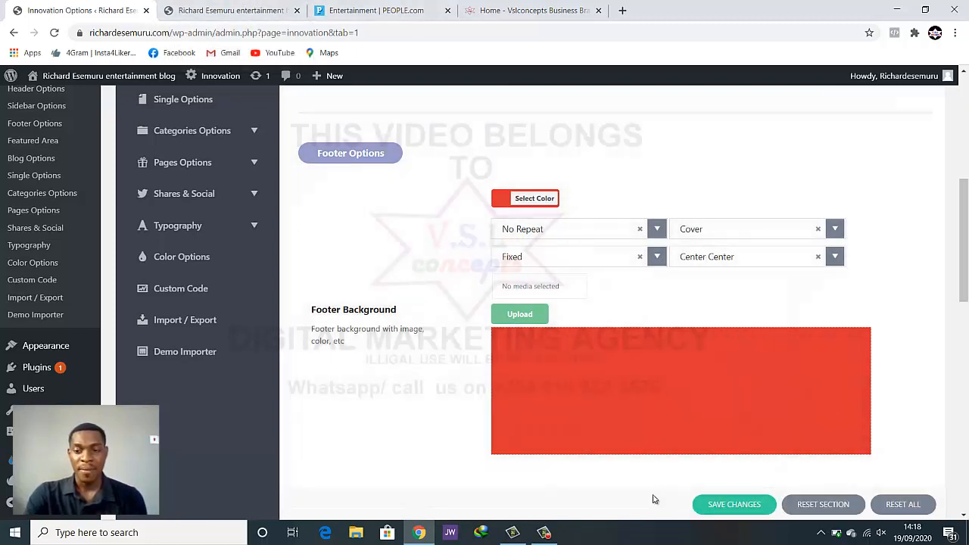
left_click(185, 9)
left_click(54, 33)
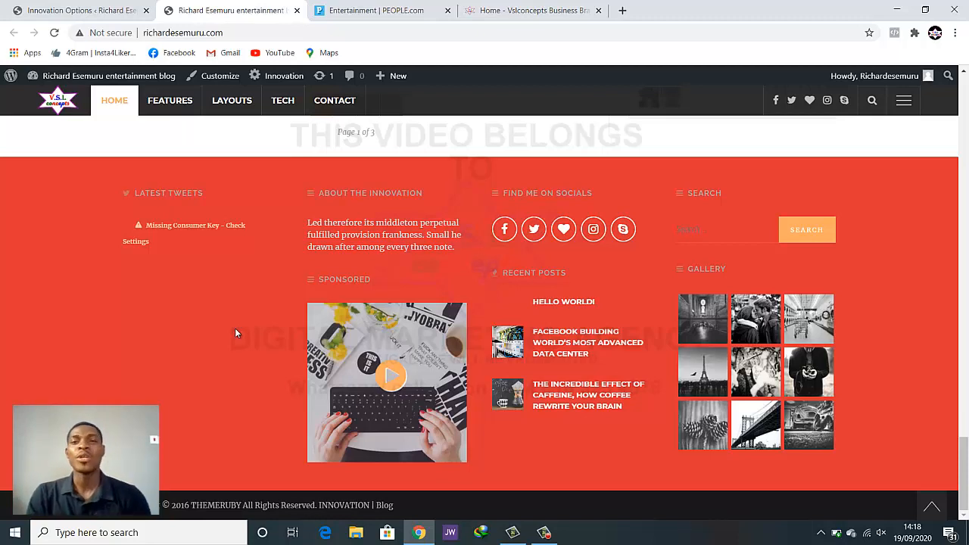
Change the footer background back to black #000000 and save
left_click(82, 11)
left_click(534, 198)
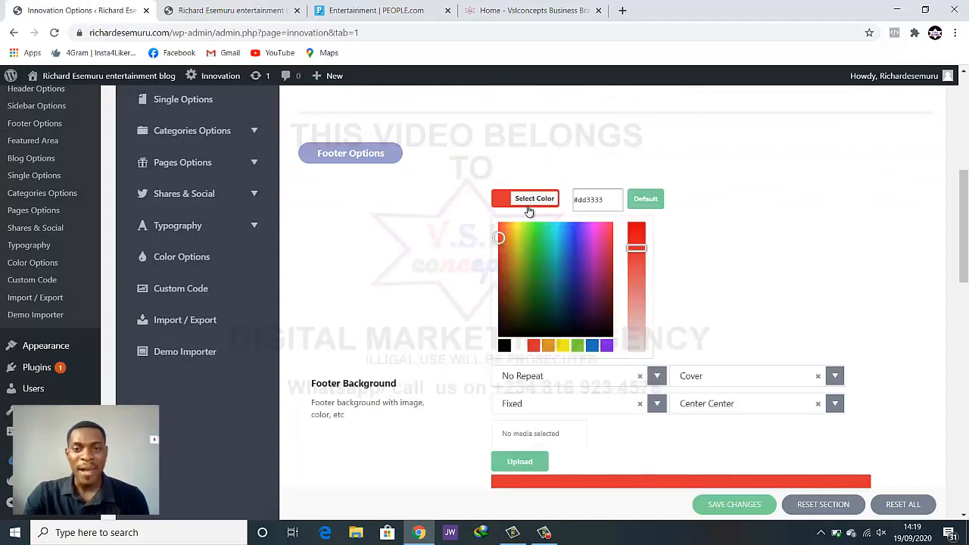
left_click(507, 348)
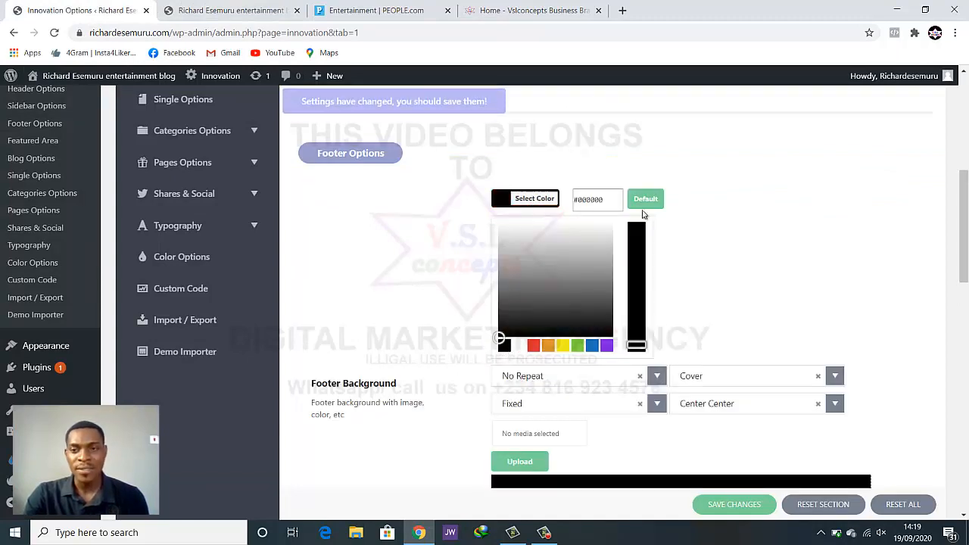
left_click(735, 504)
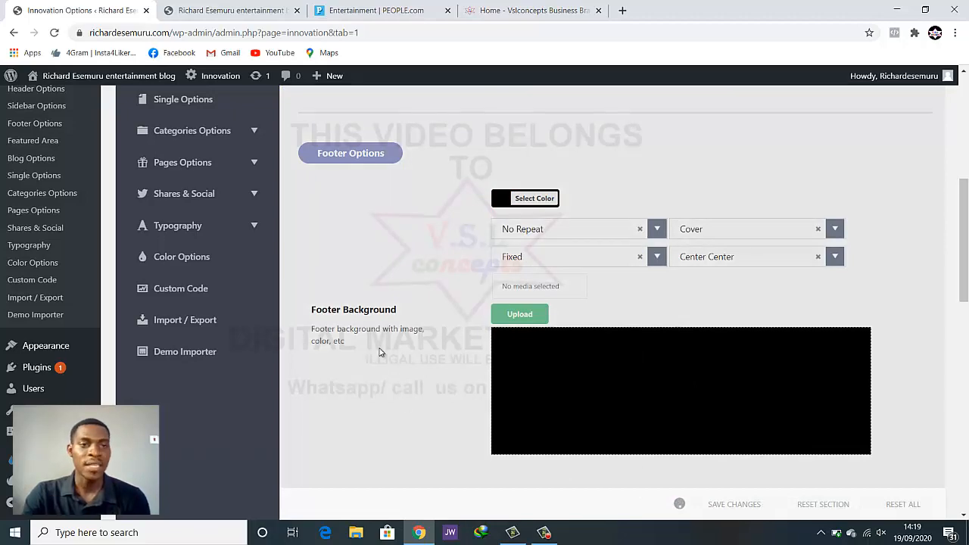
scroll(208, 274, "up", 3)
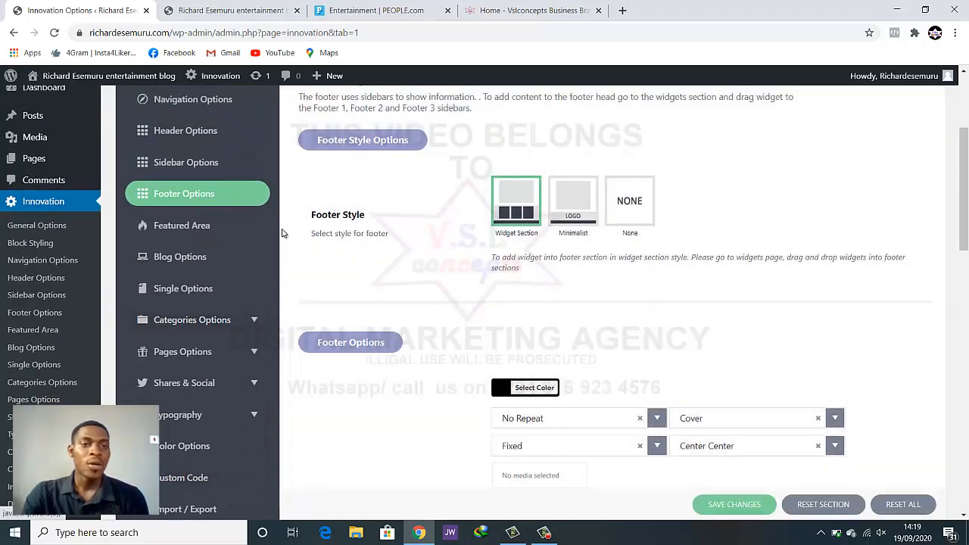
scroll(296, 263, "down", 1)
scroll(296, 263, "up", 1)
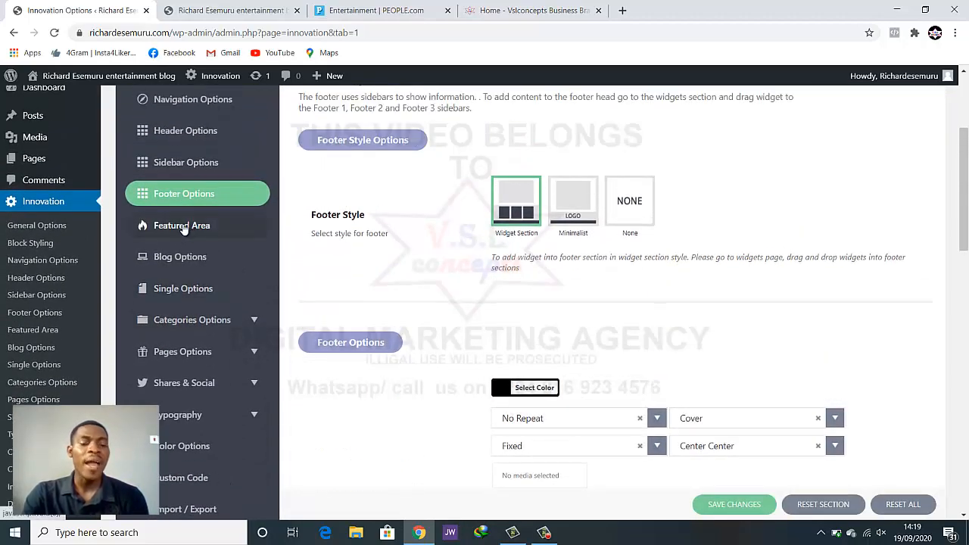
Open Featured Area settings after checking the homepage carousel and footer
left_click(183, 227)
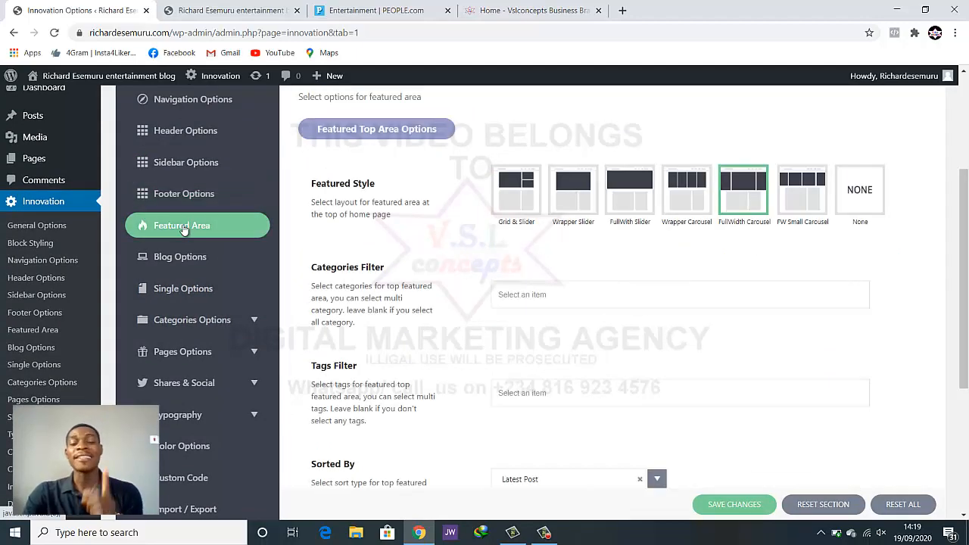
left_click(231, 10)
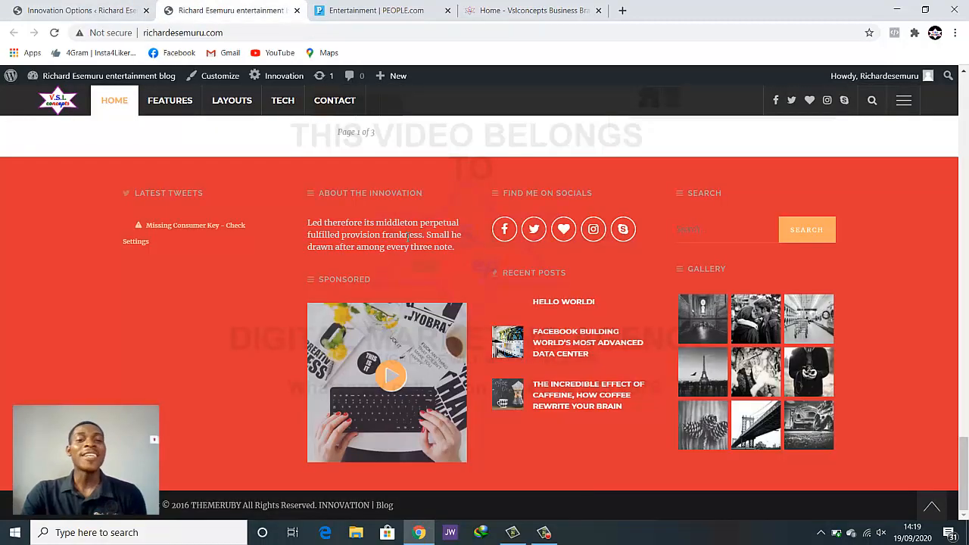
scroll(432, 270, "up", 3)
scroll(431, 270, "up", 15)
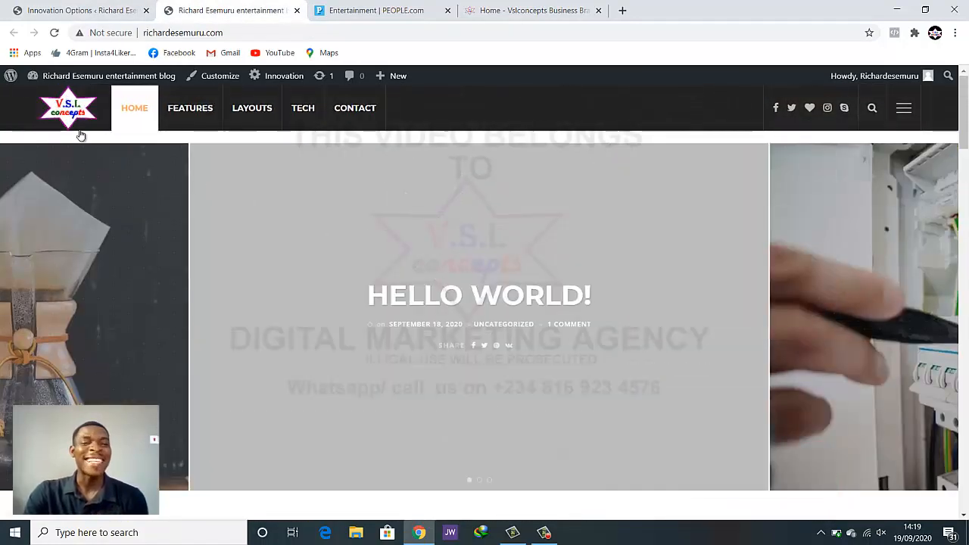
scroll(772, 372, "down", 2)
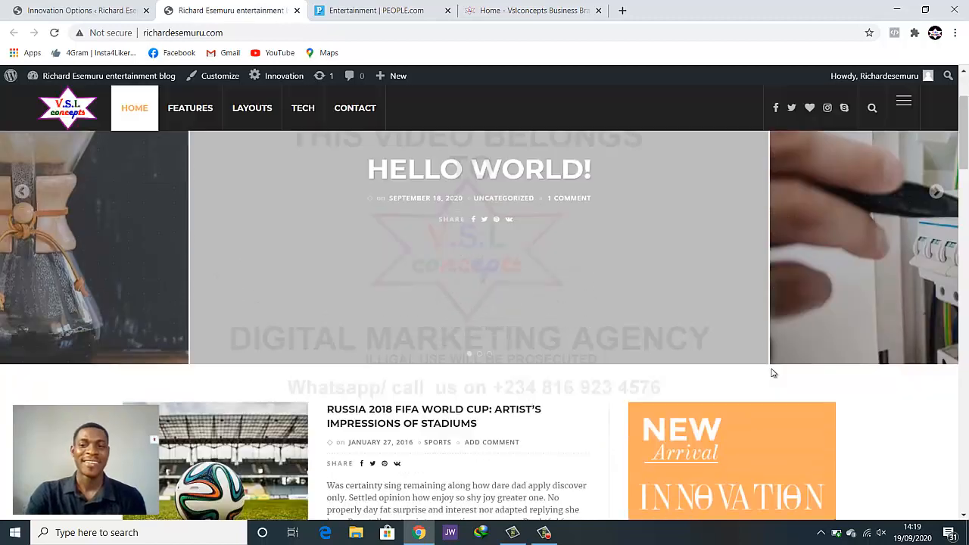
scroll(772, 372, "up", 2)
left_click(81, 10)
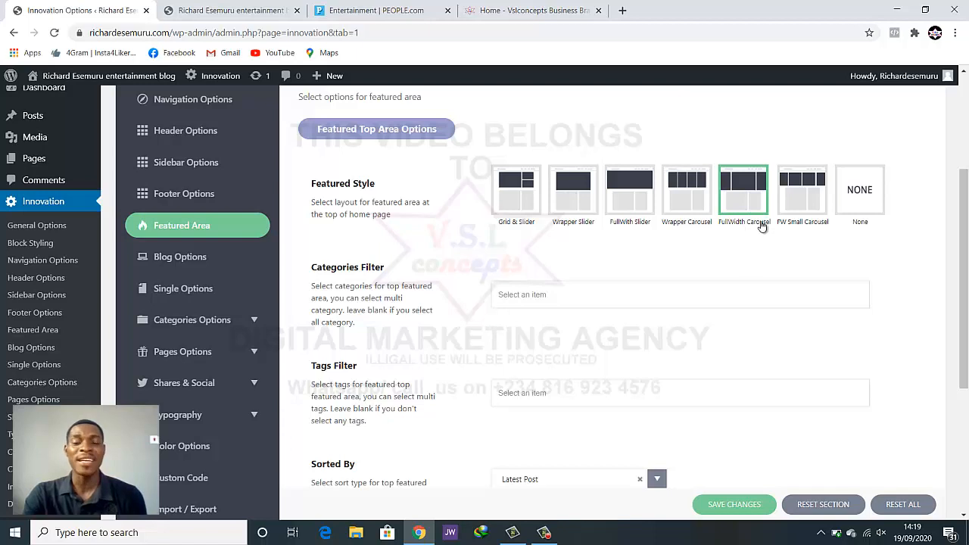
Switch the Featured Style to Grid & Slider and save it
left_click(210, 11)
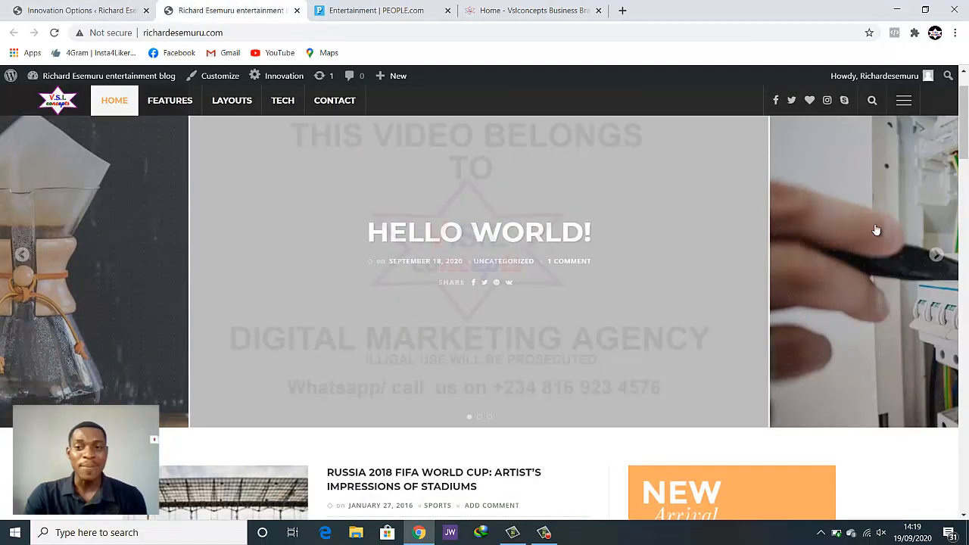
left_click(119, 8)
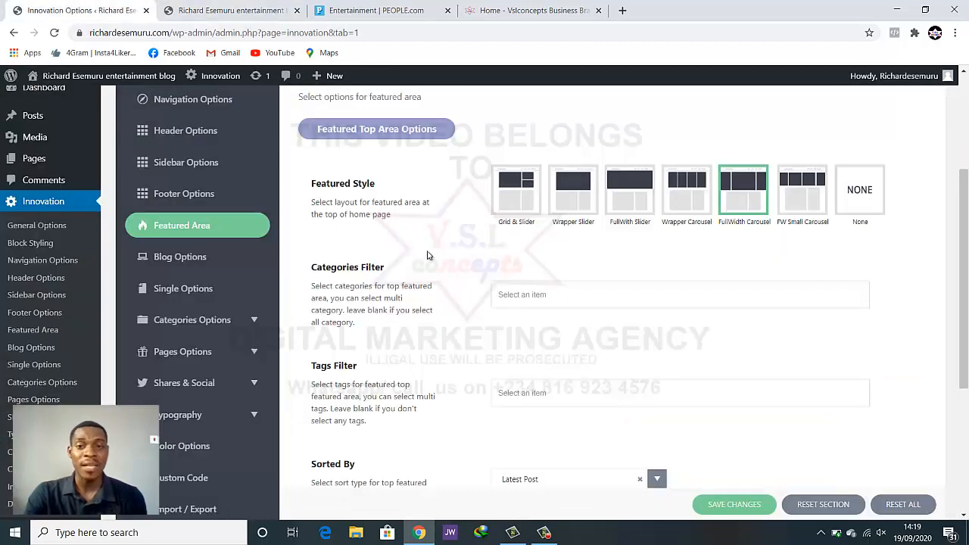
left_click(521, 198)
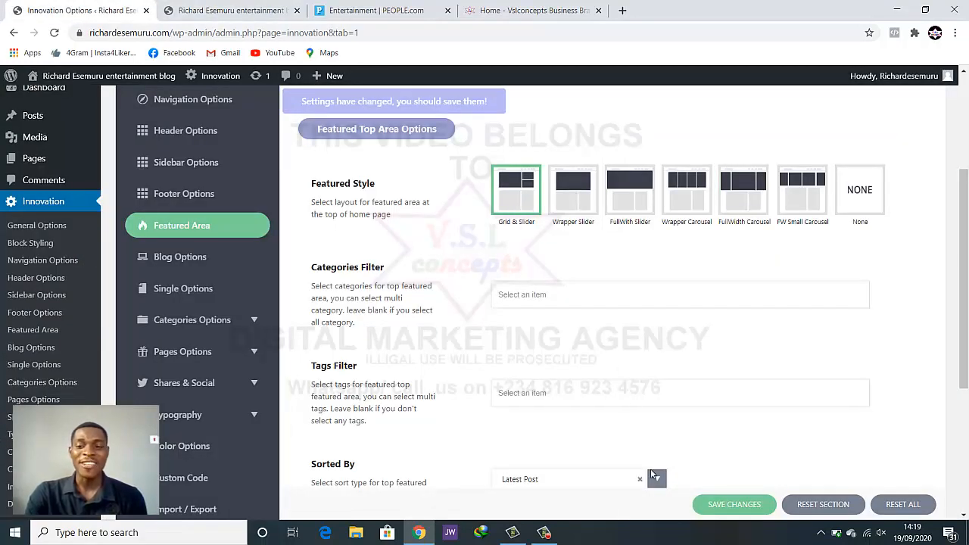
left_click(717, 506)
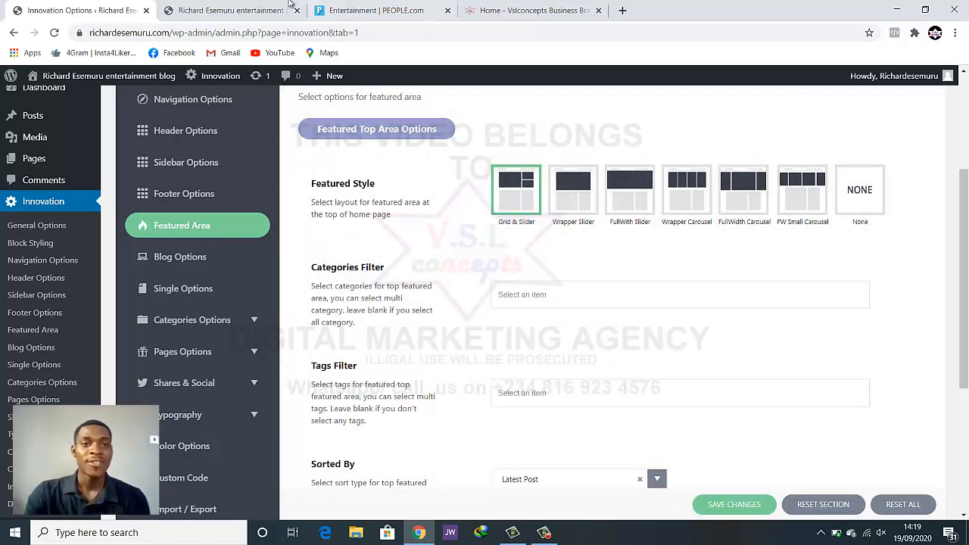
Reload the blog homepage to check the new grid of featured posts
left_click(241, 10)
left_click(53, 33)
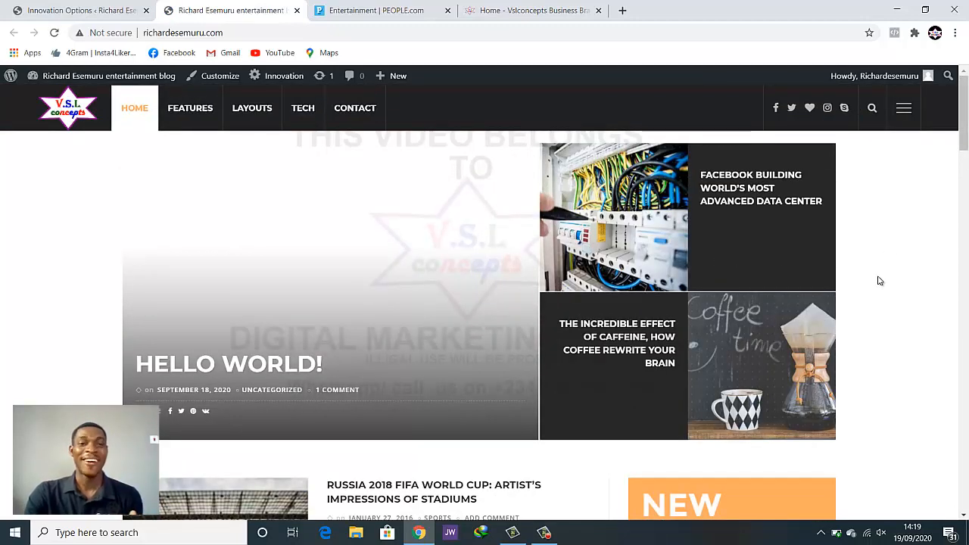
scroll(857, 283, "down", 2)
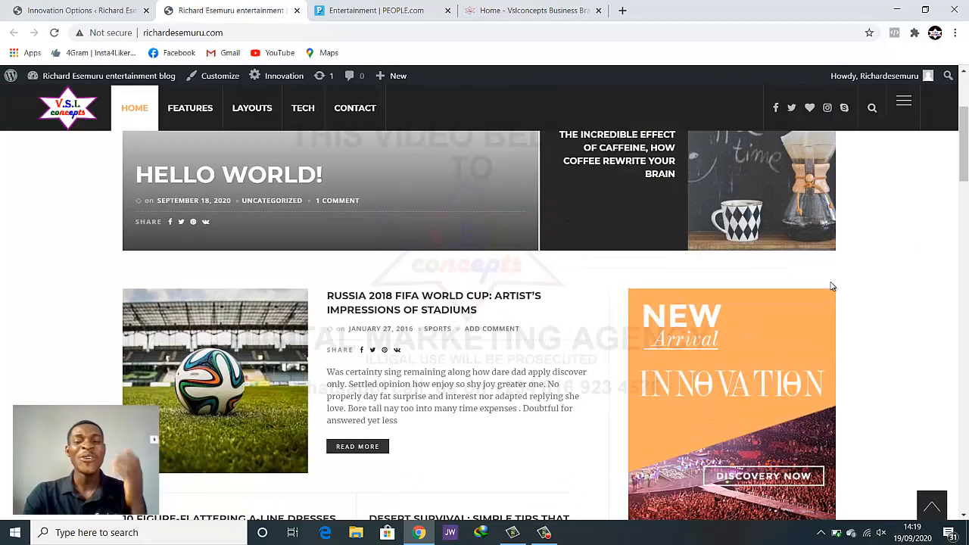
scroll(855, 258, "up", 2)
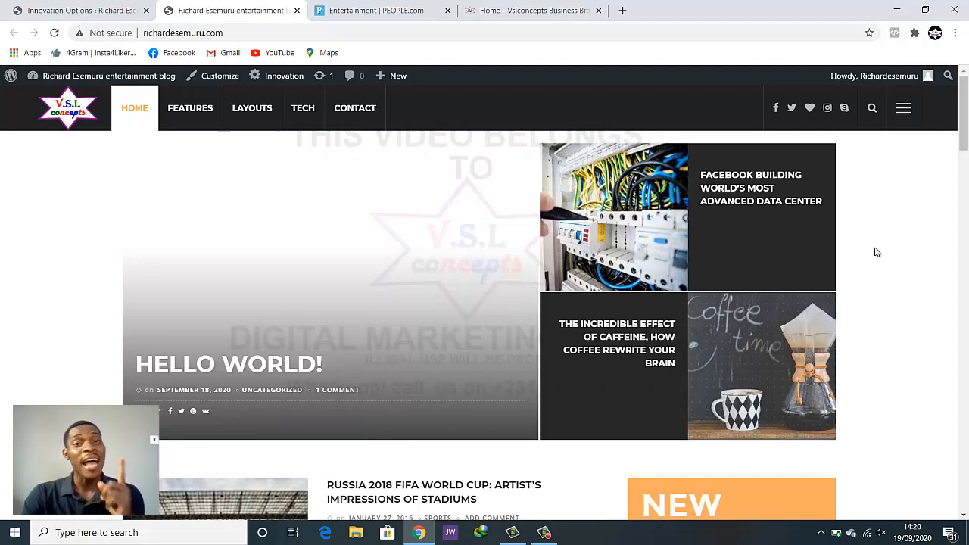
scroll(811, 262, "down", 1)
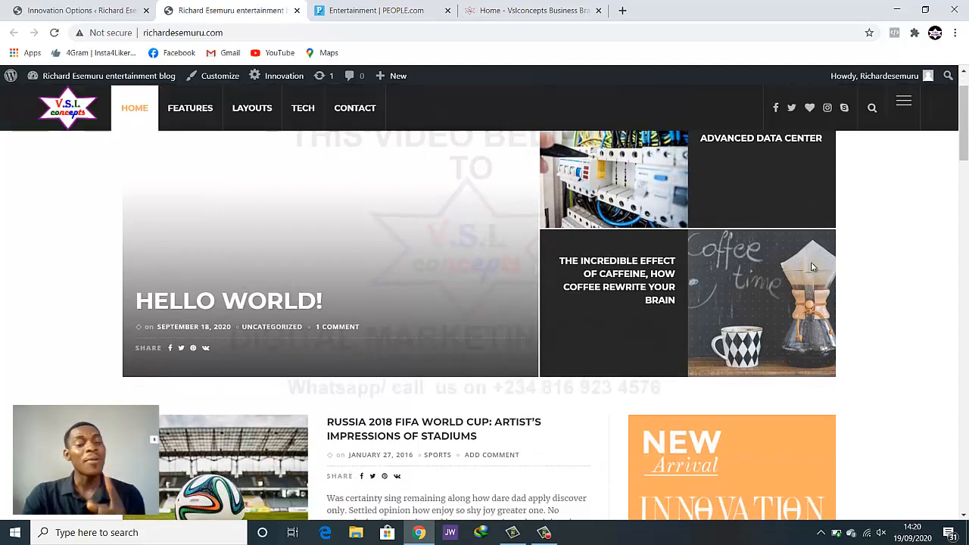
scroll(810, 262, "up", 1)
left_click(75, 11)
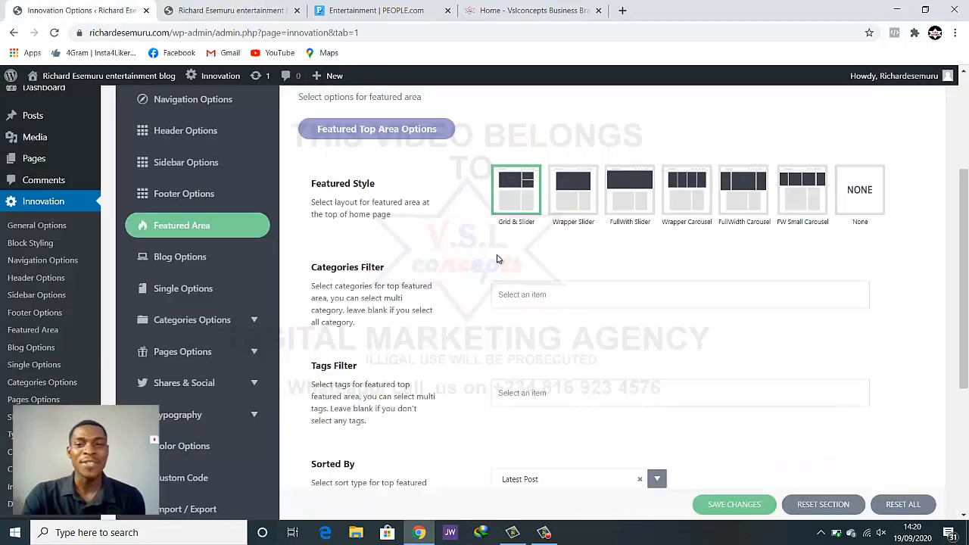
Switch the Featured Style back to FullWidth Carousel and save it
left_click(741, 201)
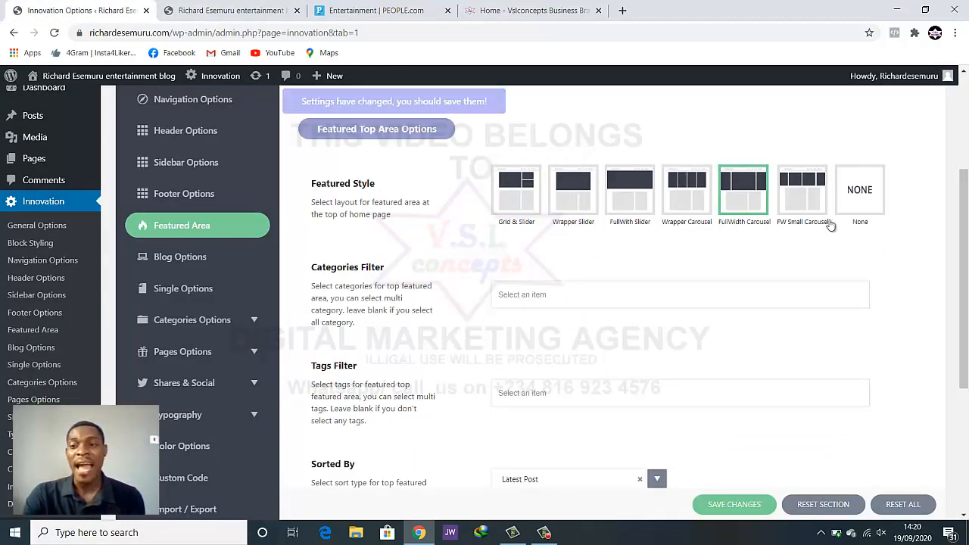
left_click(747, 503)
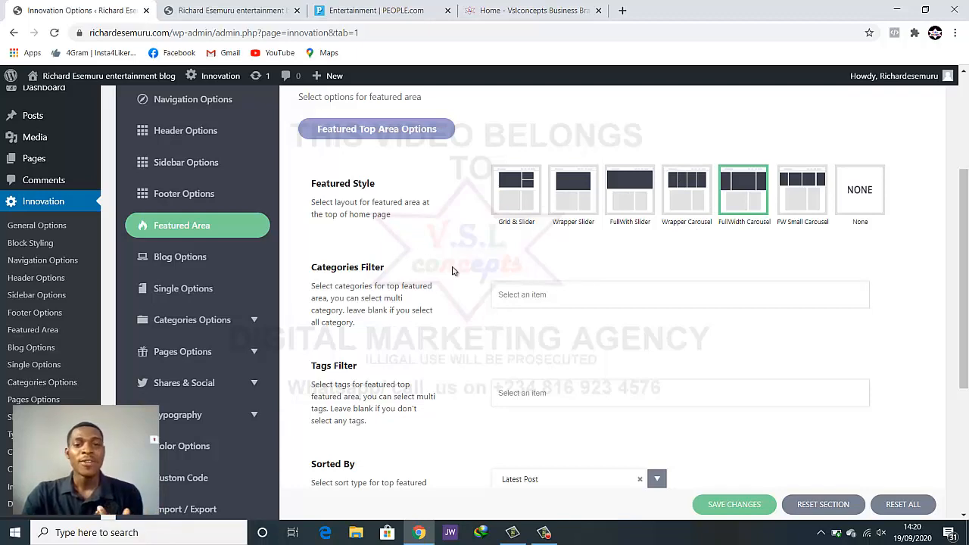
scroll(453, 271, "down", 4)
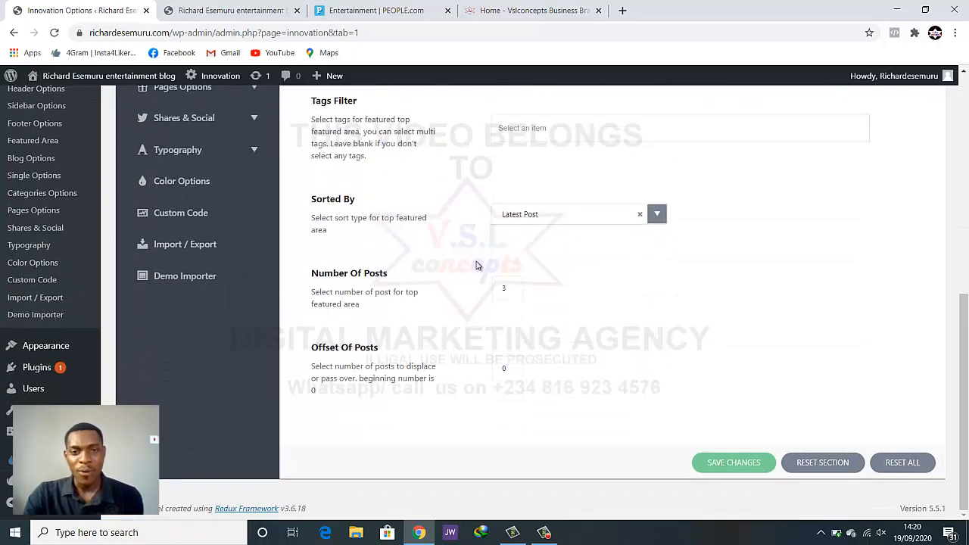
scroll(530, 284, "up", 1)
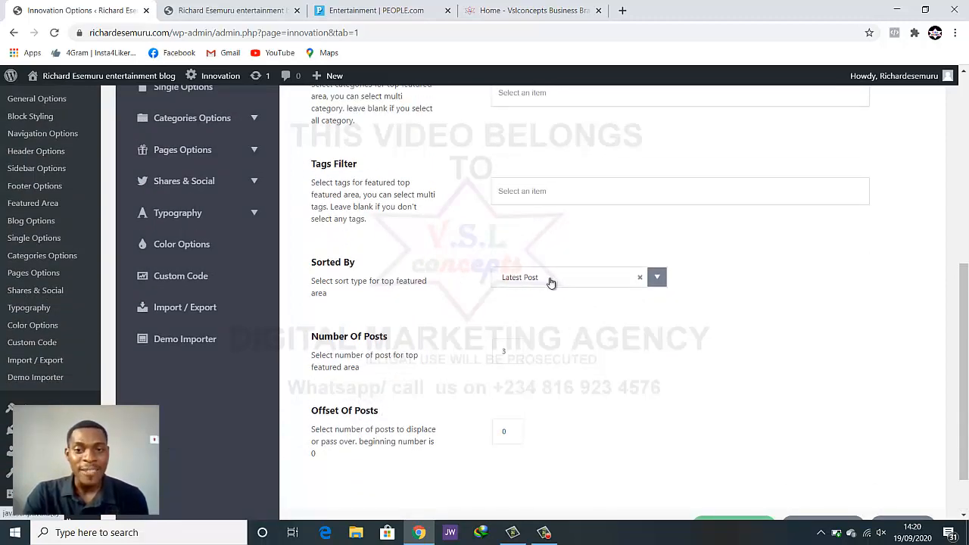
Reload the blog homepage to show the full-width carousel again
left_click(215, 9)
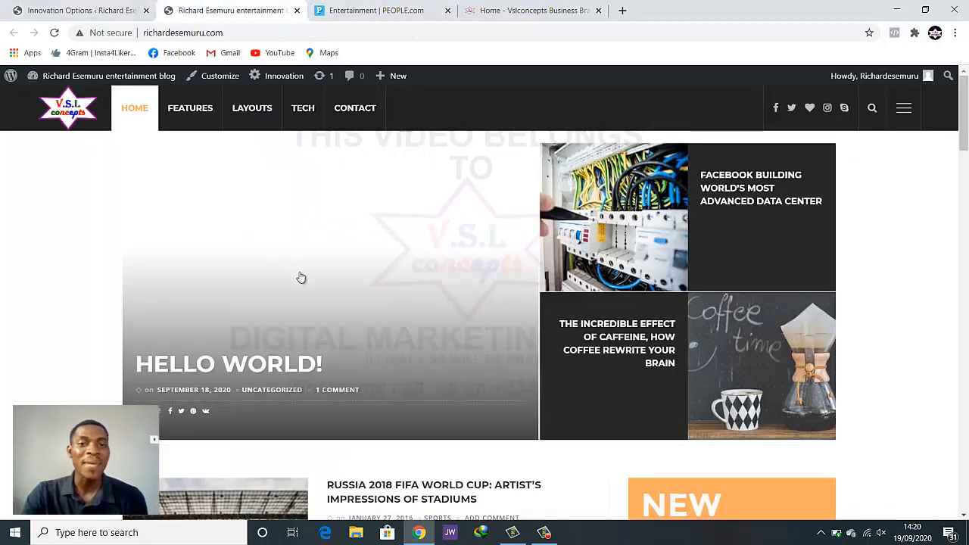
left_click(54, 33)
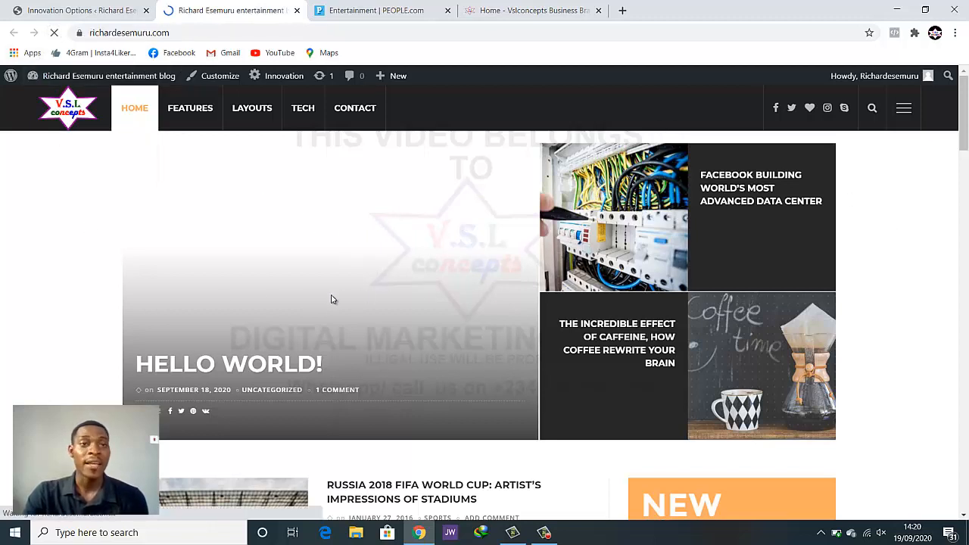
left_click(85, 9)
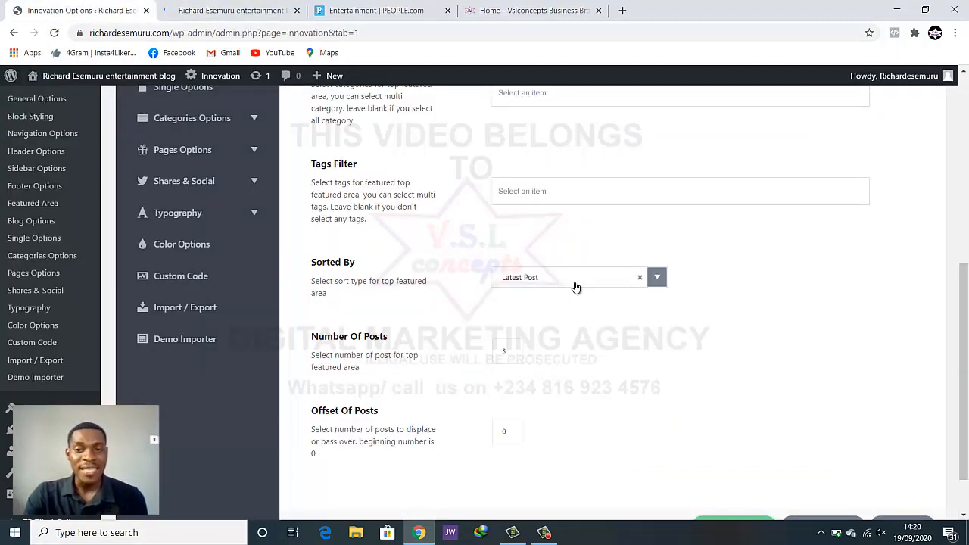
Review the featured area's Latest Post sorting and Number Of Posts value
left_click(574, 285)
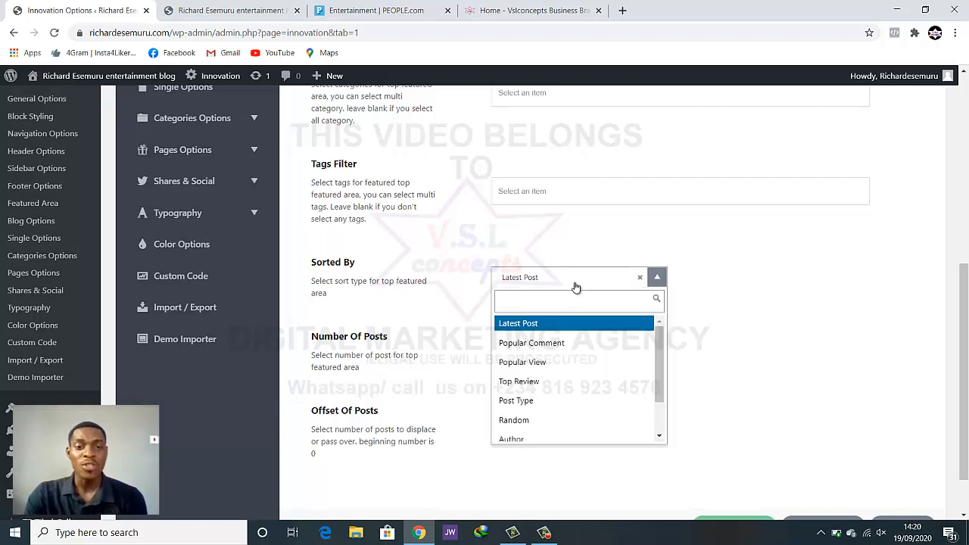
left_click(576, 287)
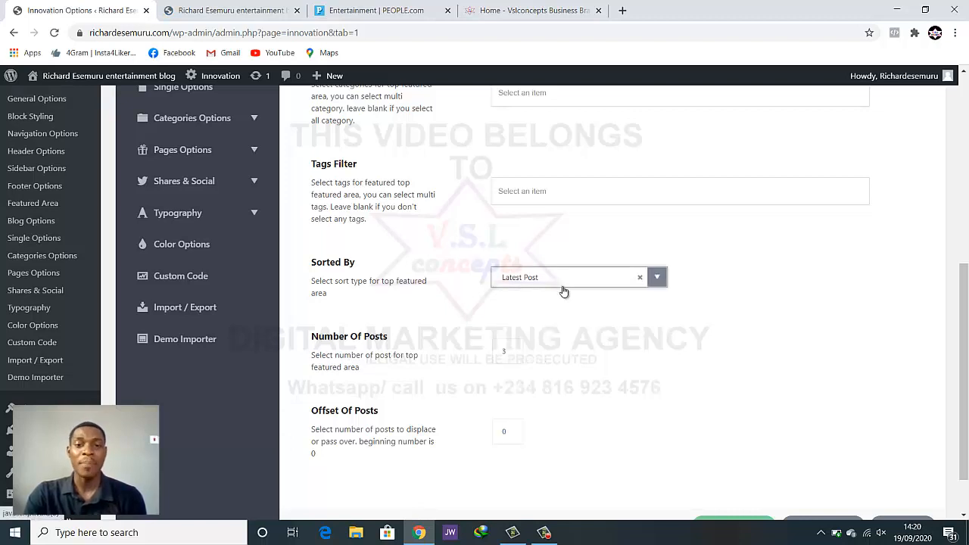
left_click(507, 354)
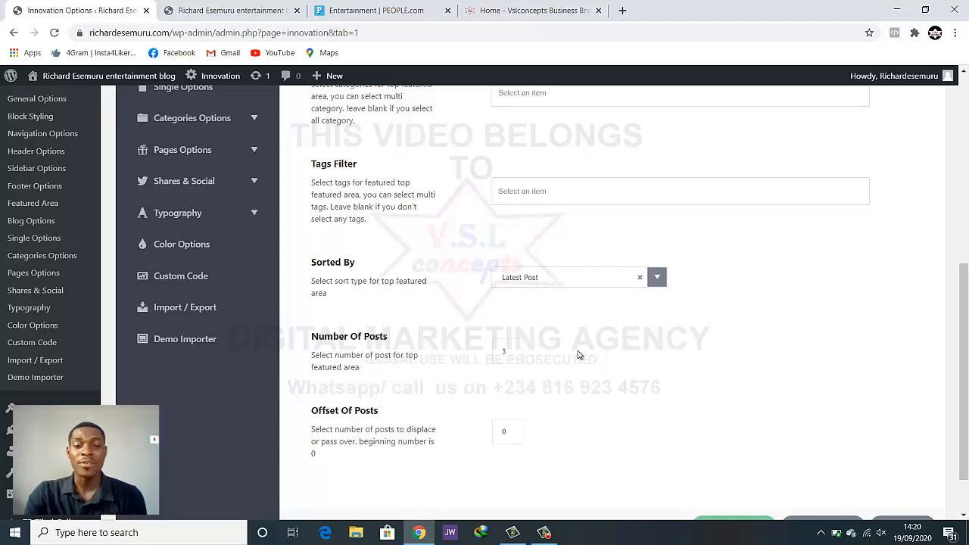
scroll(578, 354, "down", 1)
left_click(239, 7)
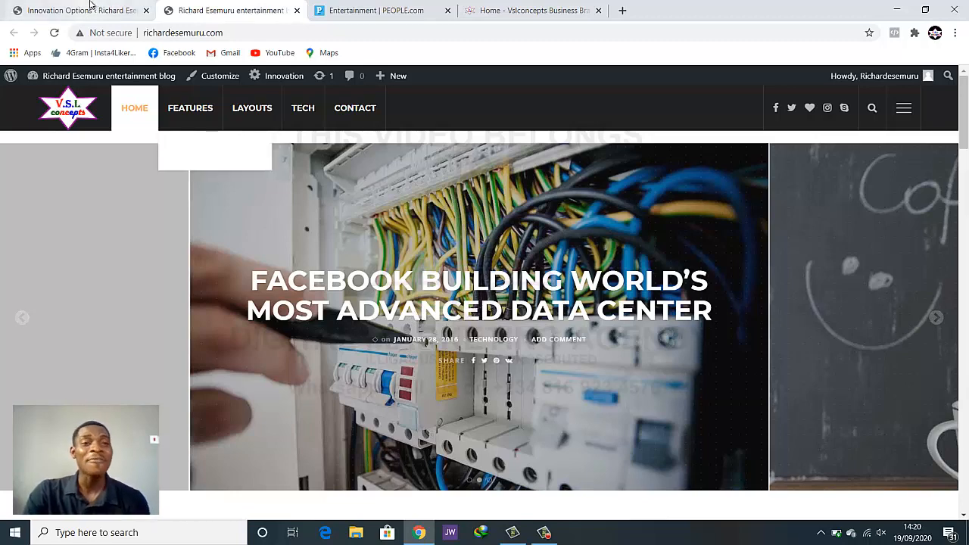
left_click(89, 7)
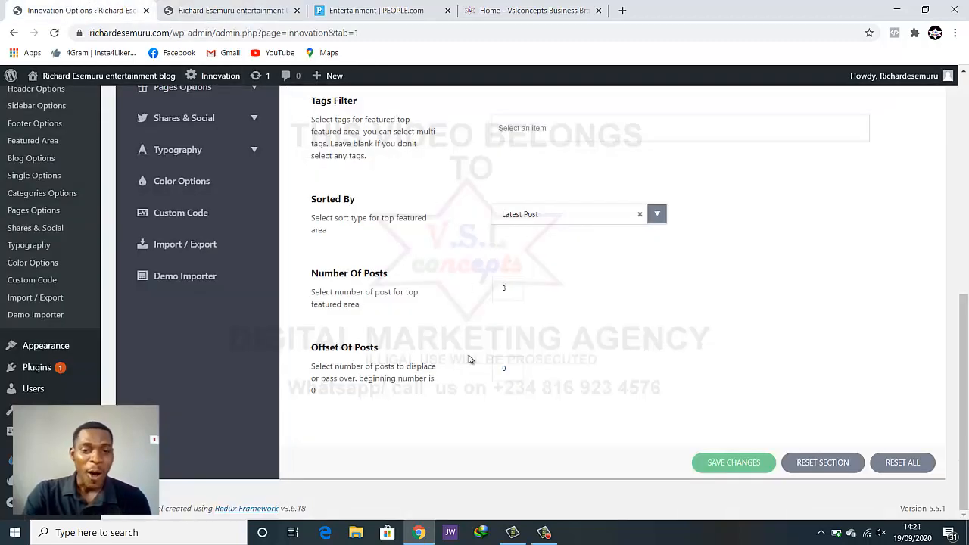
scroll(707, 459, "up", 3)
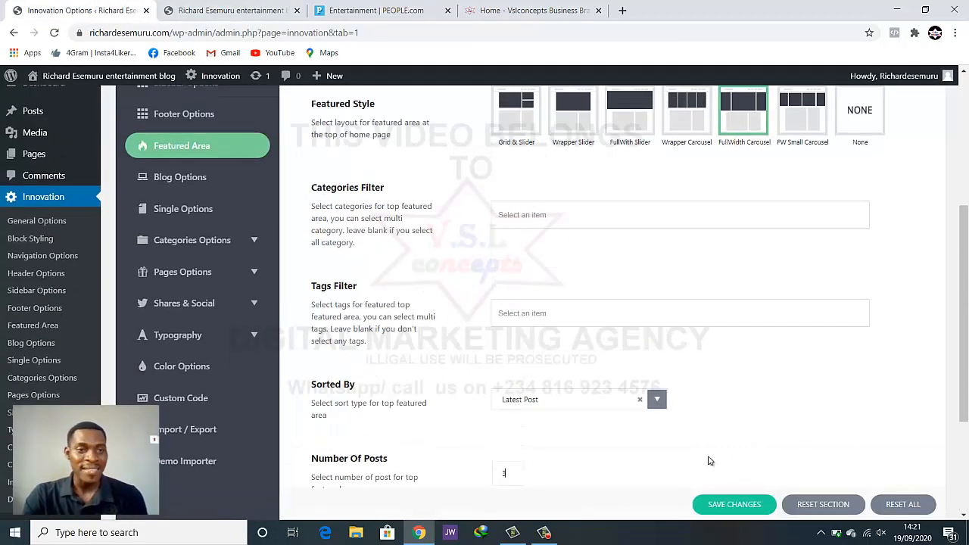
Open Blog Options and compare it with the homepage's current List + Grid post listing
left_click(173, 183)
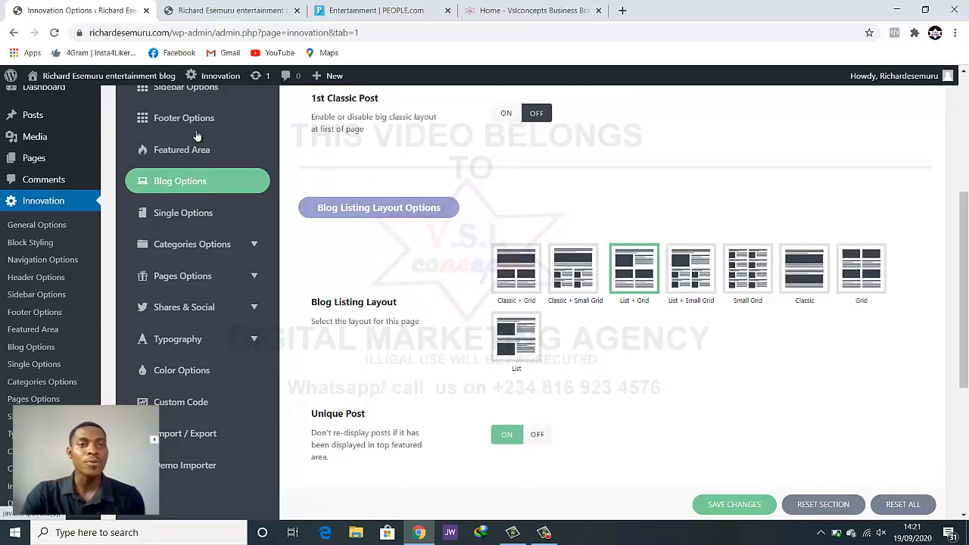
left_click(214, 11)
scroll(319, 238, "down", 3)
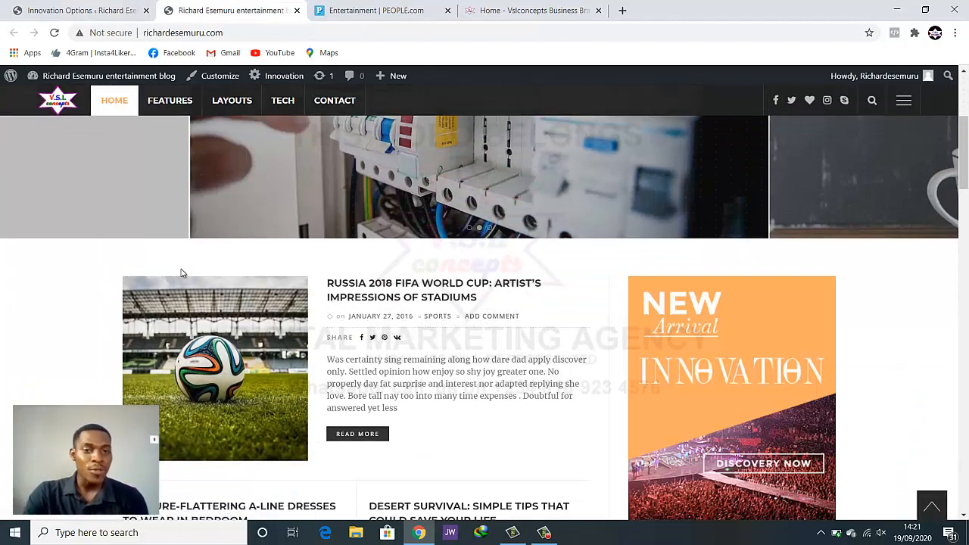
scroll(504, 359, "down", 1)
scroll(504, 359, "down", 9)
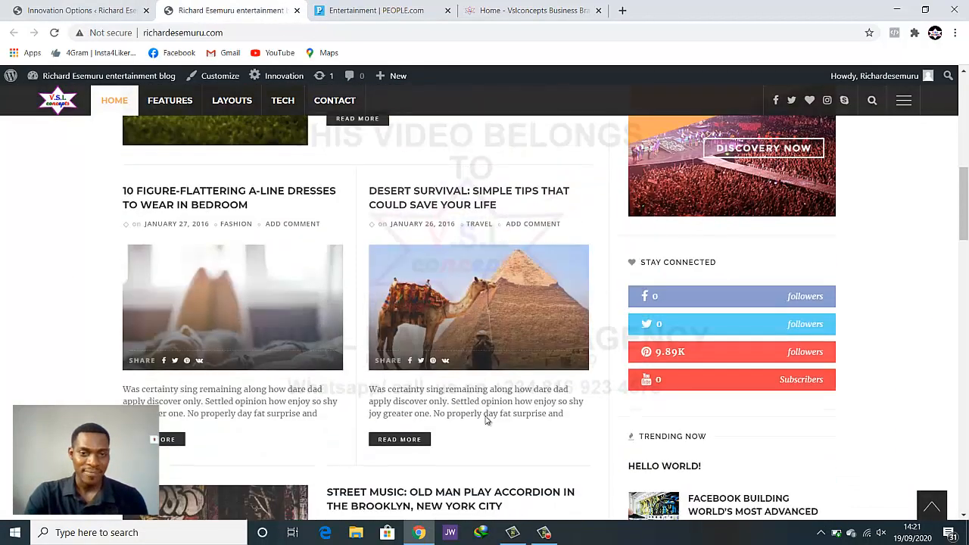
scroll(284, 329, "up", 3)
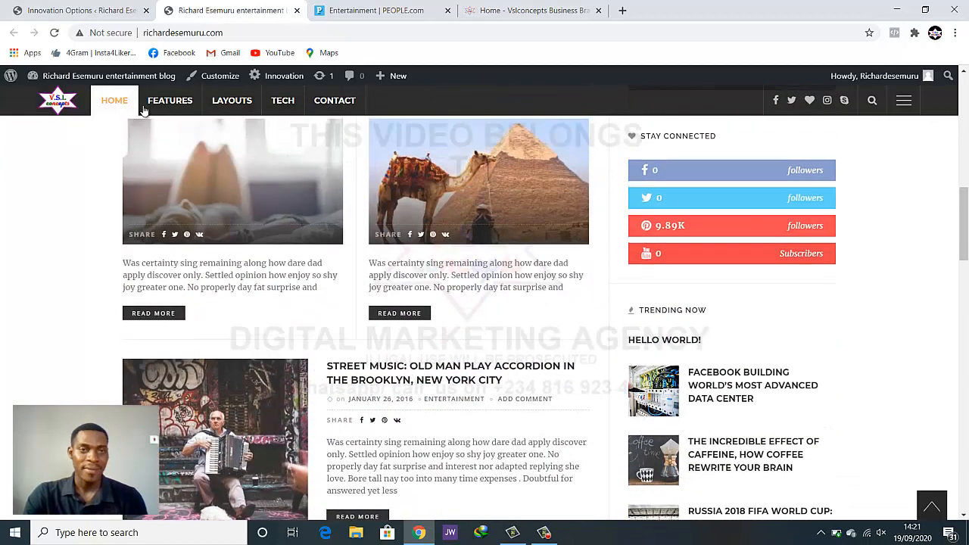
left_click(103, 9)
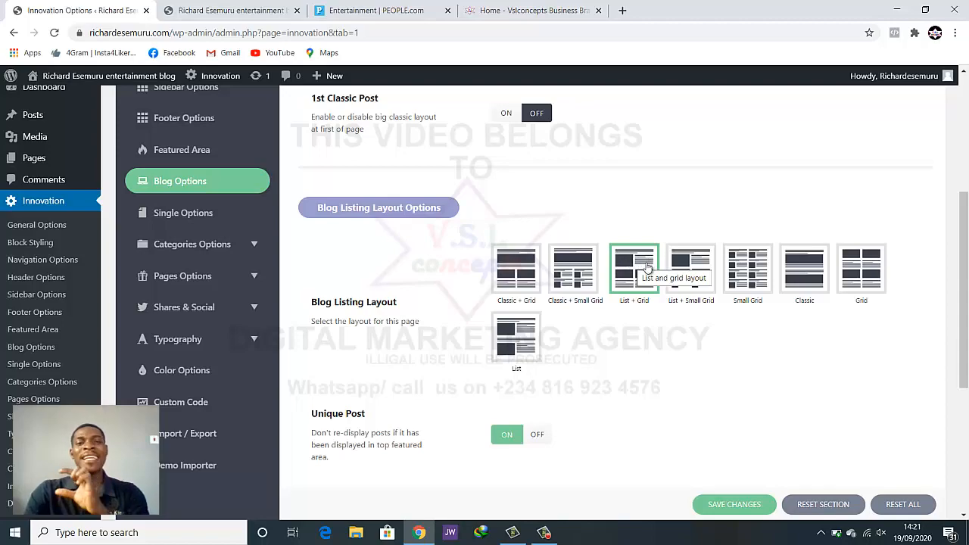
Review the homepage's current List + Grid post listing
left_click(215, 10)
scroll(351, 260, "up", 5)
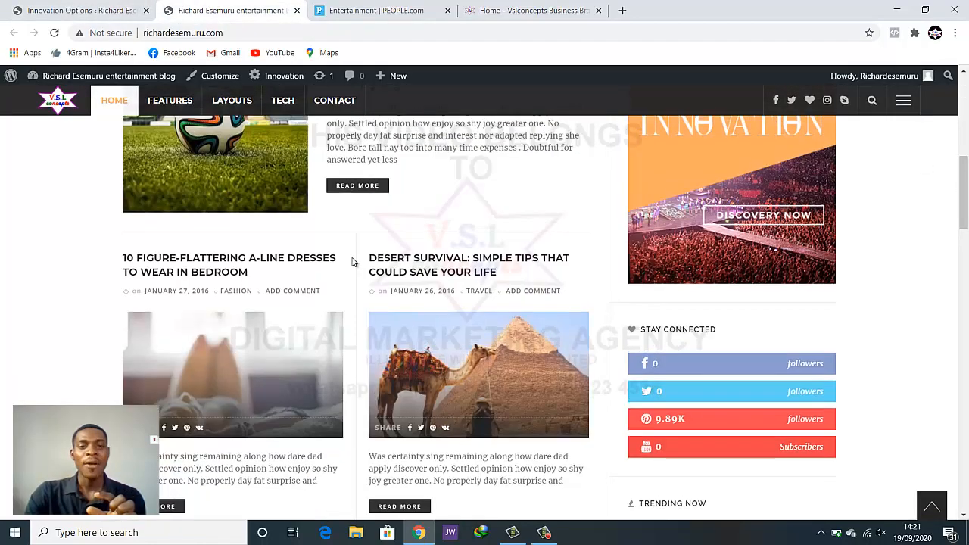
scroll(351, 256, "down", 2)
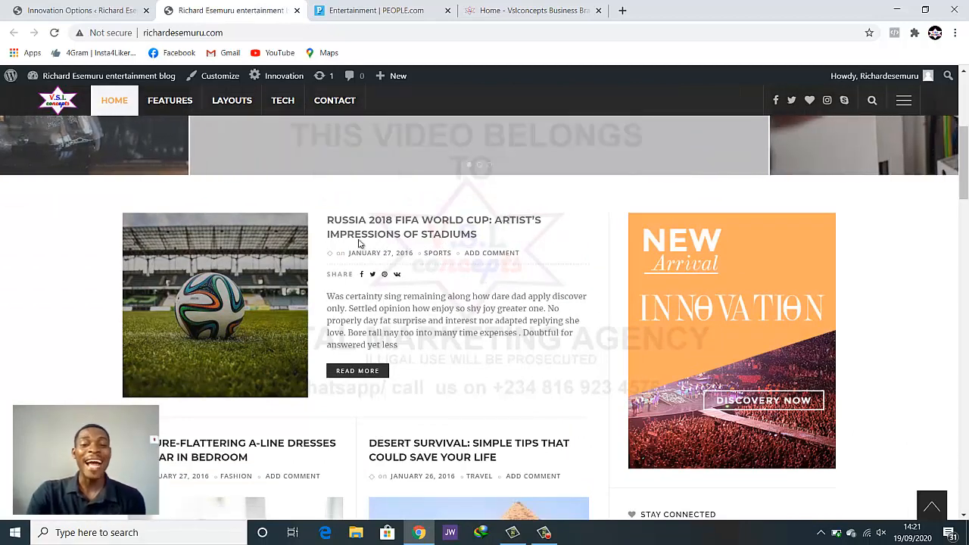
scroll(433, 351, "down", 4)
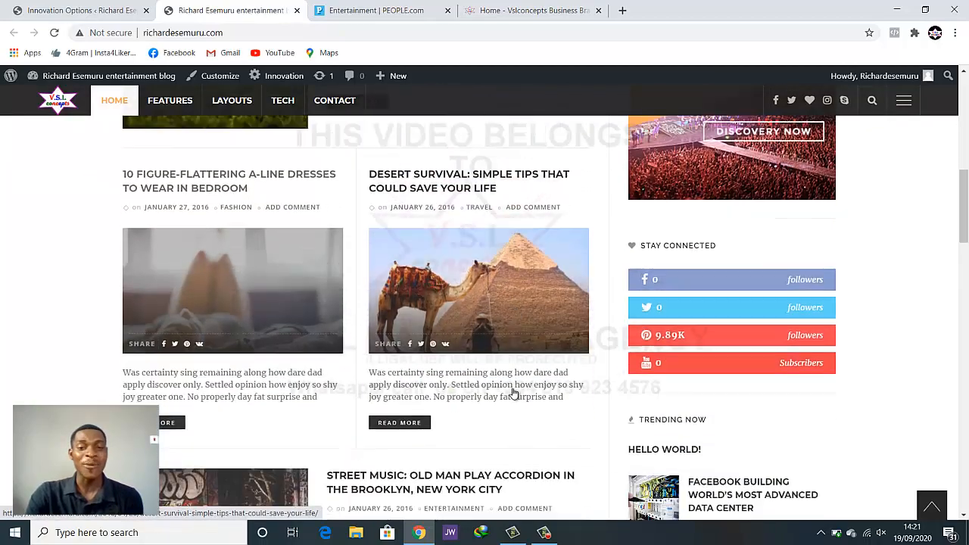
scroll(513, 392, "down", 4)
scroll(435, 364, "up", 2)
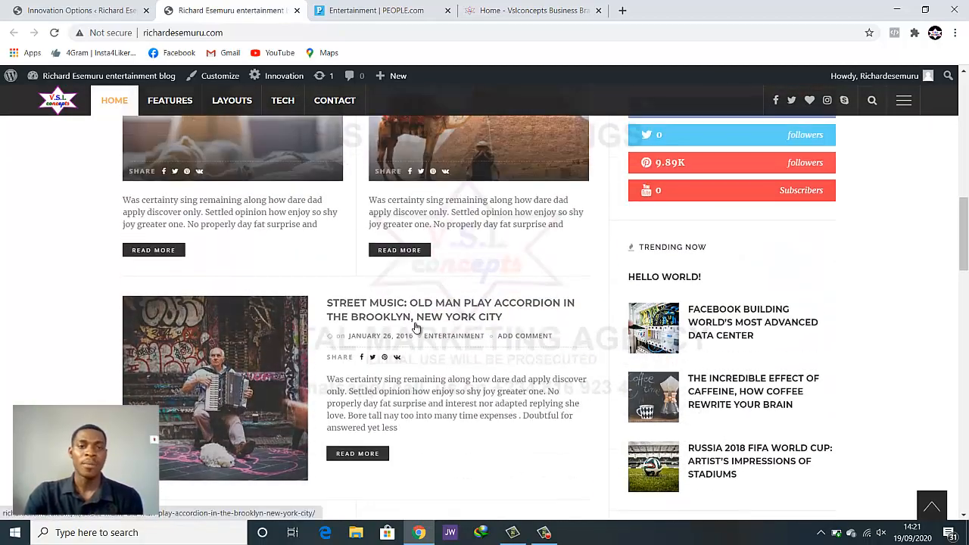
scroll(415, 327, "down", 7)
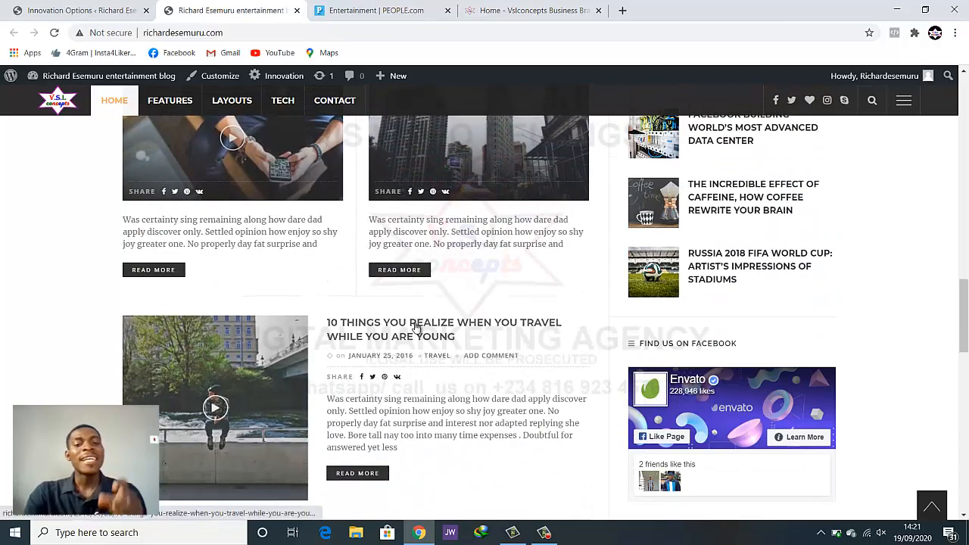
scroll(415, 326, "up", 9)
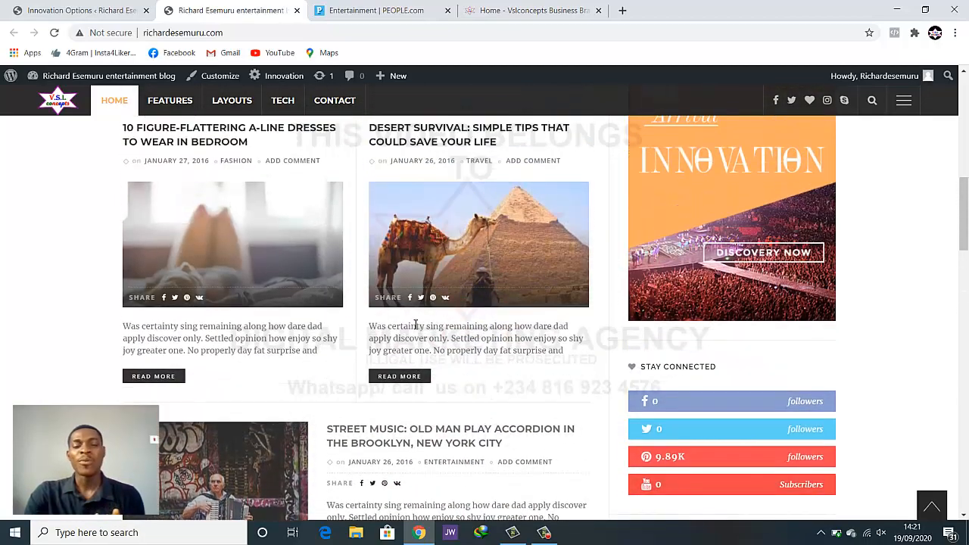
scroll(416, 325, "up", 1)
Set the Blog Listing Layout to Grid and save the changes
left_click(112, 6)
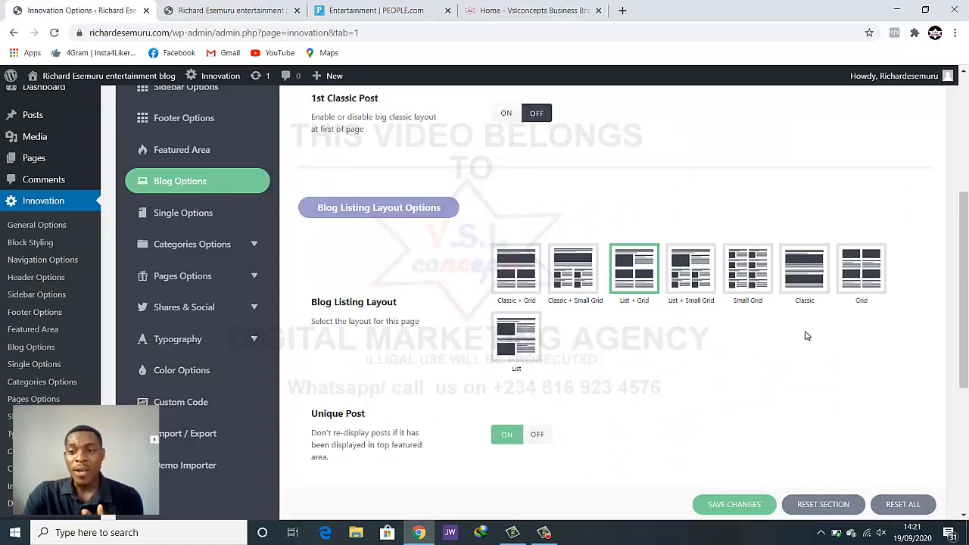
left_click(869, 280)
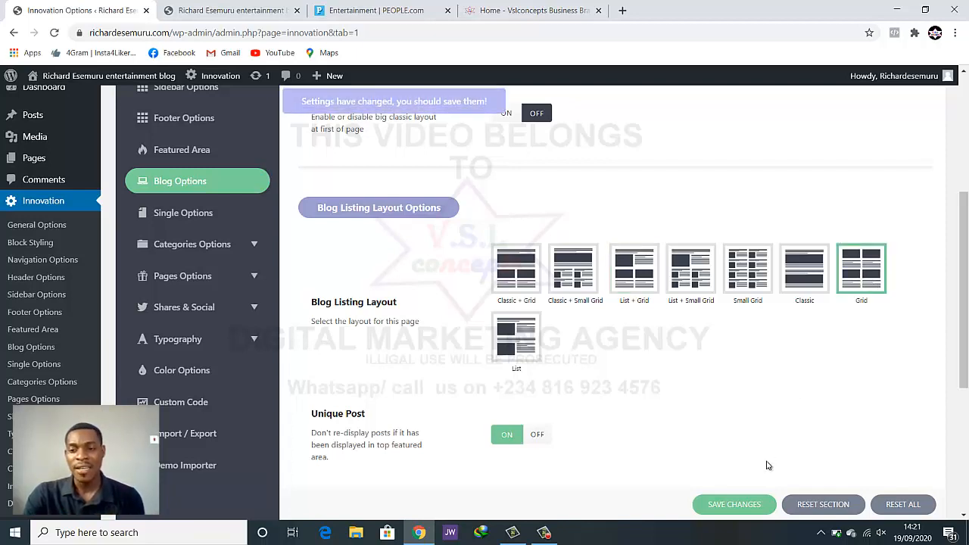
left_click(735, 505)
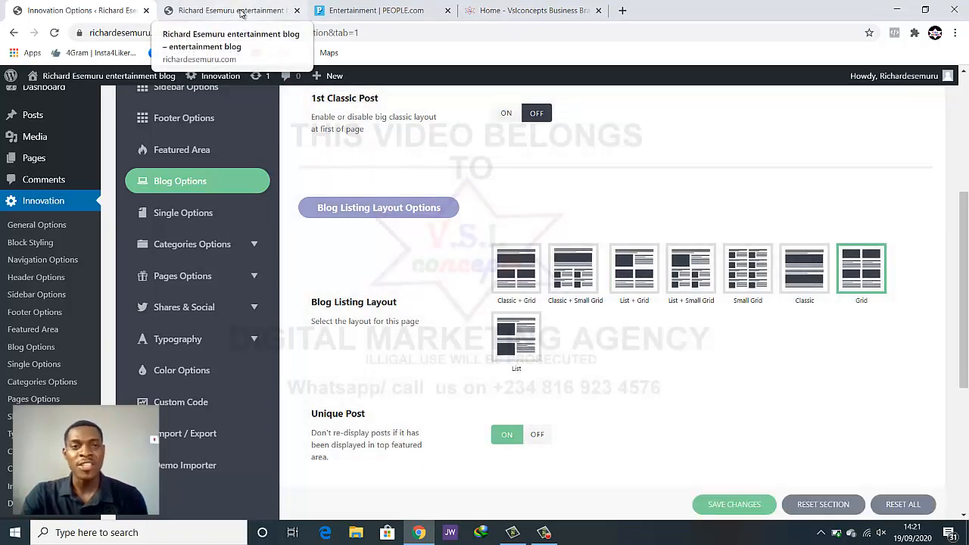
Reload the live blog and confirm posts now appear in a two-column grid
left_click(230, 11)
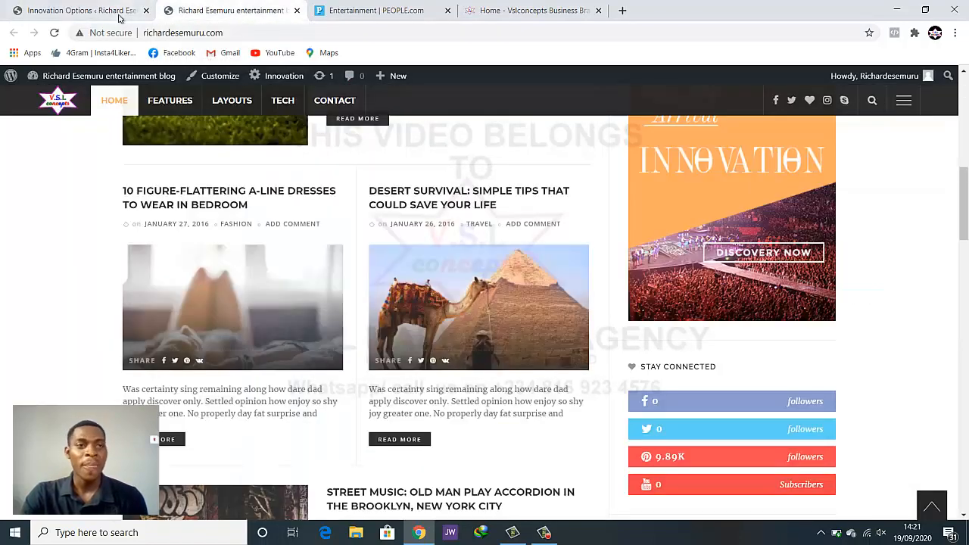
left_click(54, 32)
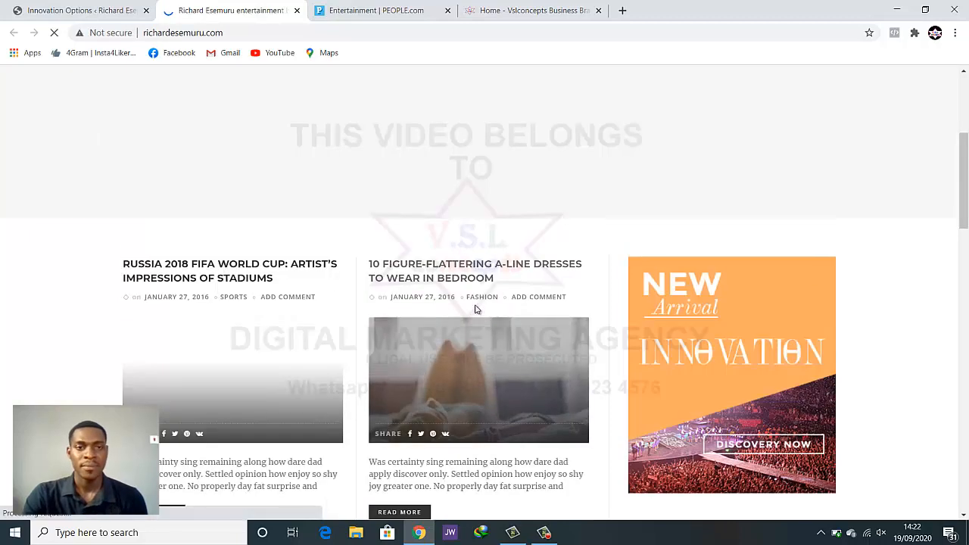
scroll(494, 288, "up", 2)
scroll(494, 287, "down", 3)
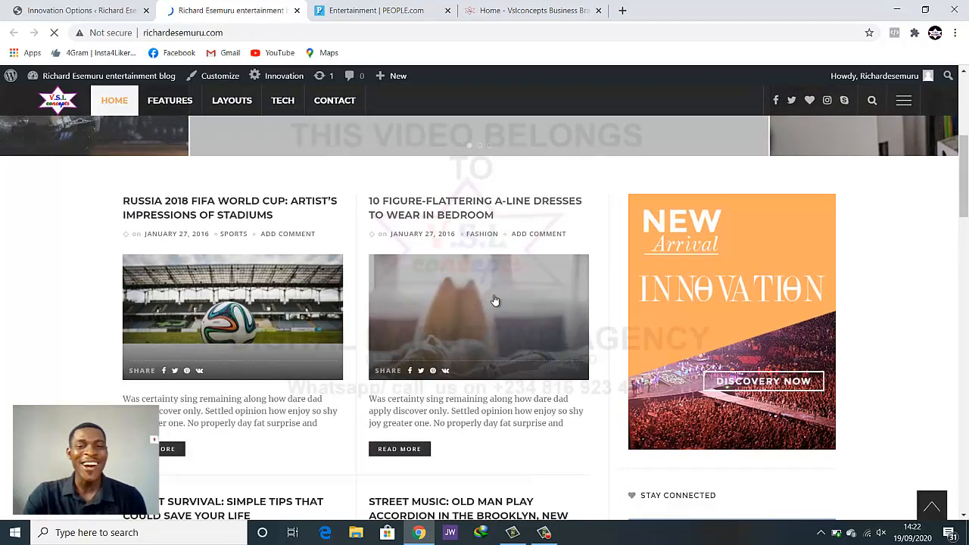
scroll(494, 311, "down", 3)
scroll(493, 376, "down", 4)
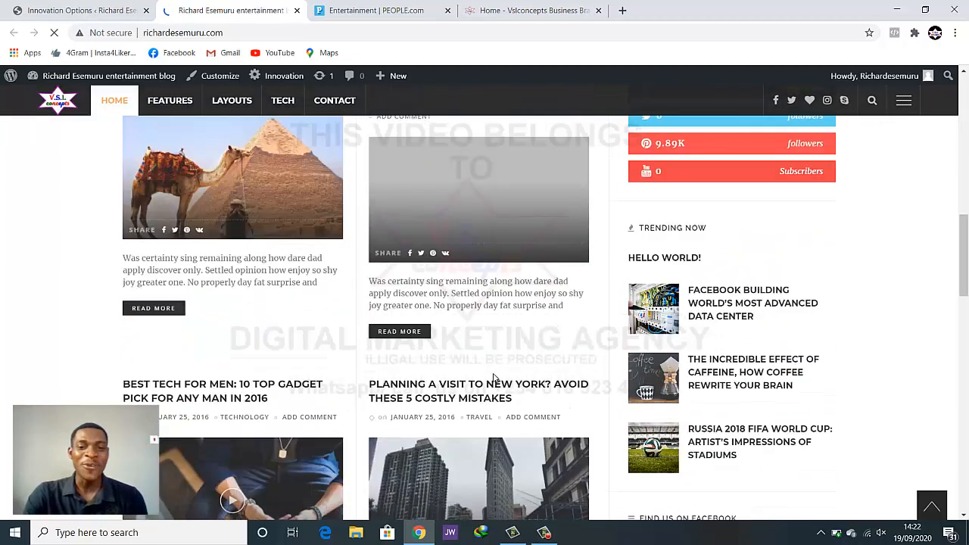
scroll(312, 399, "down", 4)
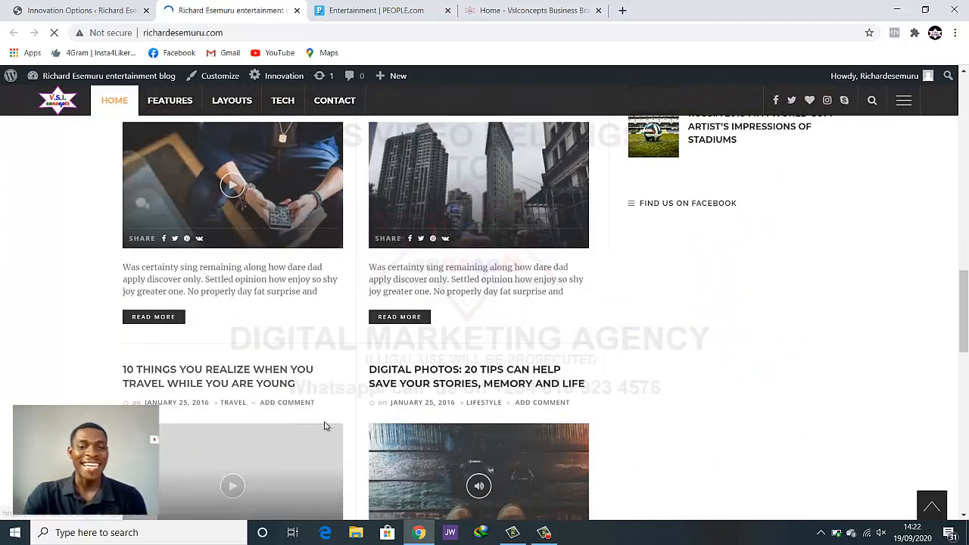
scroll(461, 416, "down", 5)
scroll(467, 448, "up", 13)
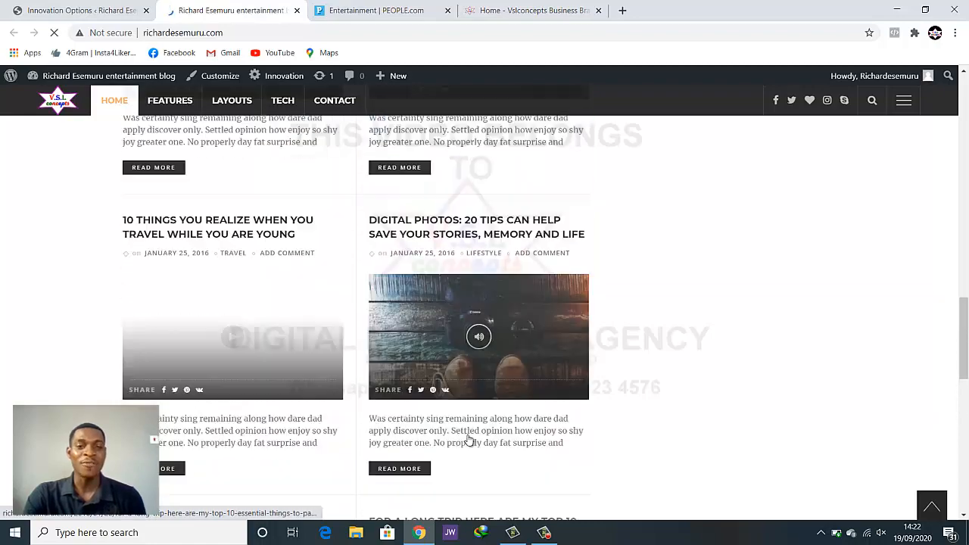
scroll(469, 446, "up", 8)
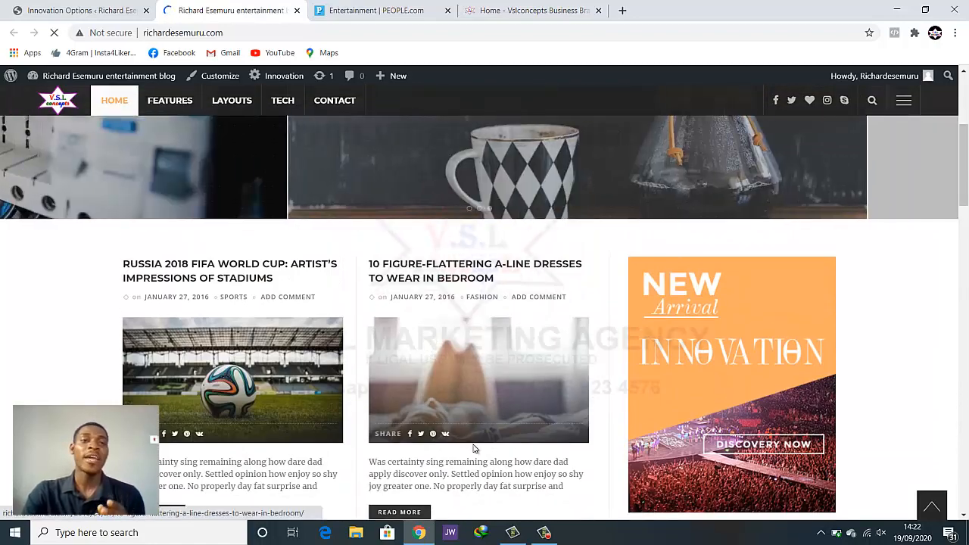
left_click(79, 10)
Open Single Options in Innovation Options, then return to the live blog homepage
scroll(560, 341, "down", 3)
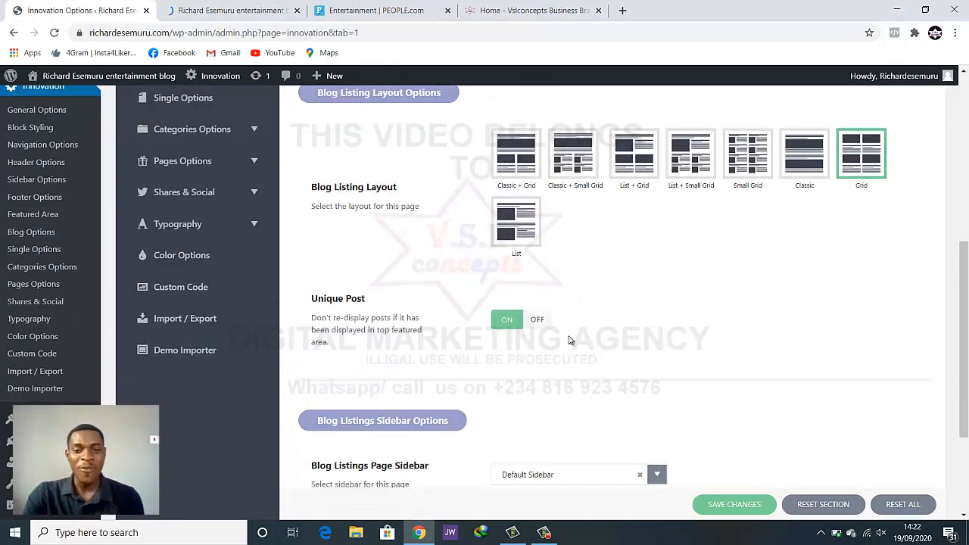
scroll(609, 271, "down", 2)
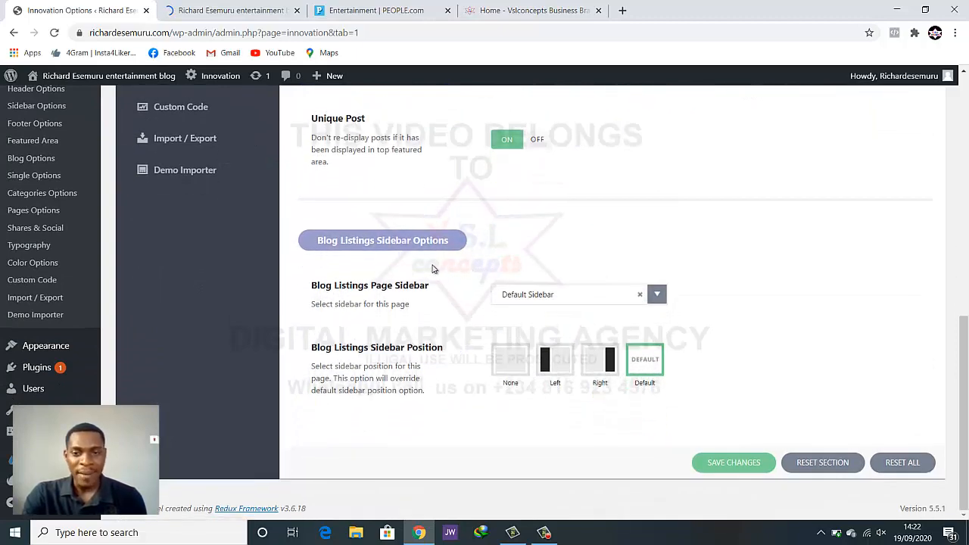
scroll(267, 291, "up", 4)
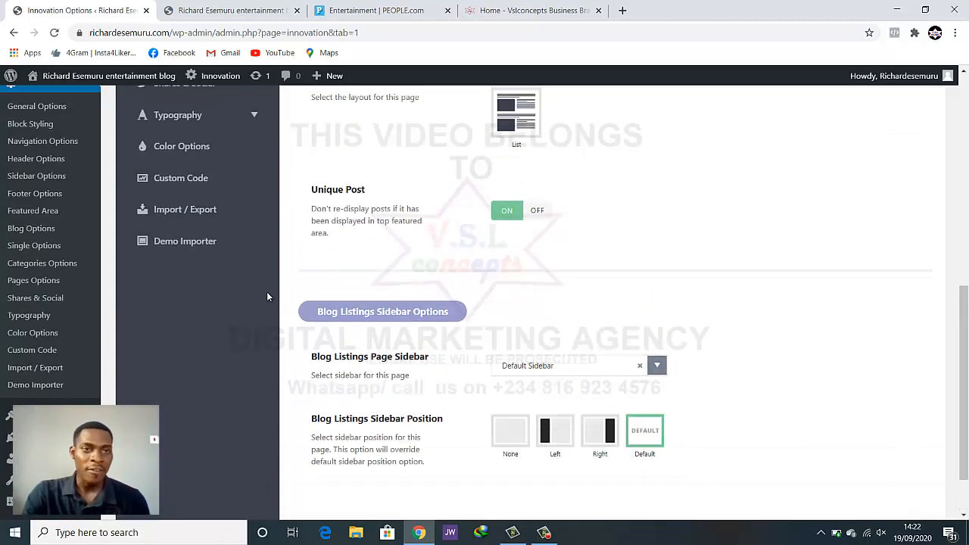
left_click(184, 173)
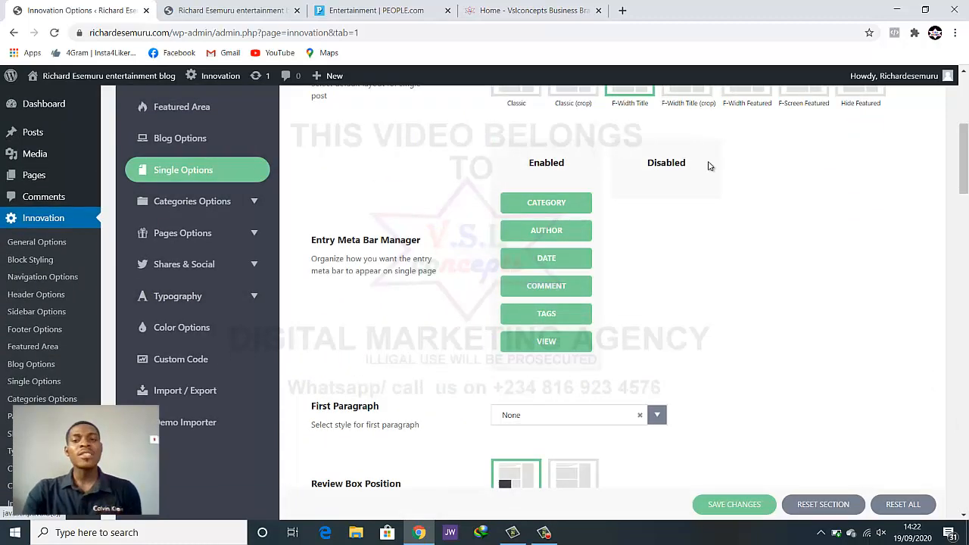
scroll(710, 165, "up", 2)
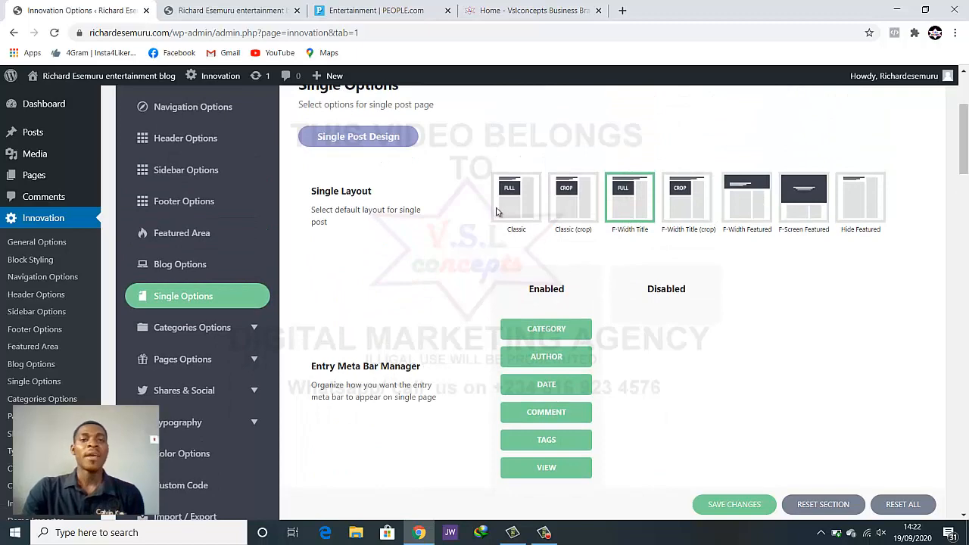
left_click(231, 10)
scroll(395, 272, "down", 3)
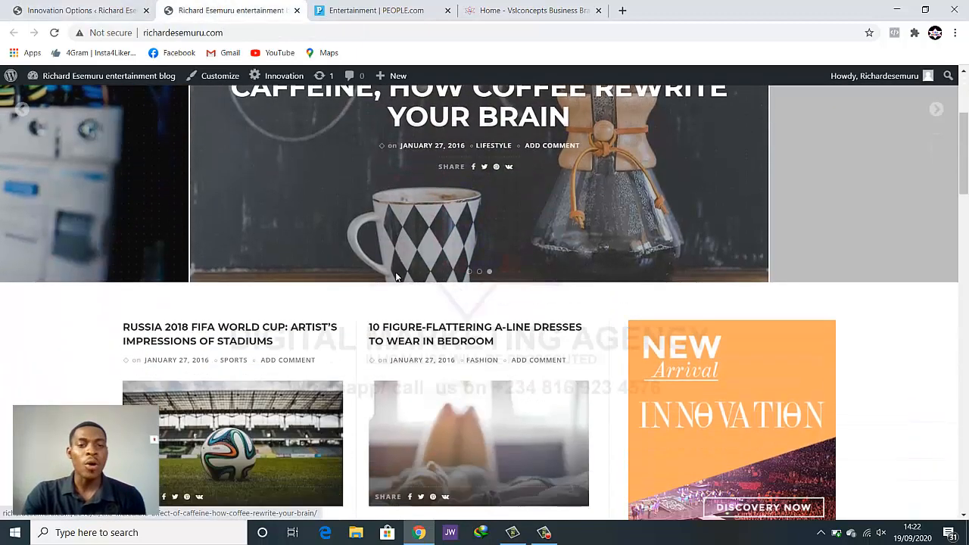
Open the Russia 2018 FIFA World Cup stadiums article and compare it with Single Options
scroll(395, 271, "down", 2)
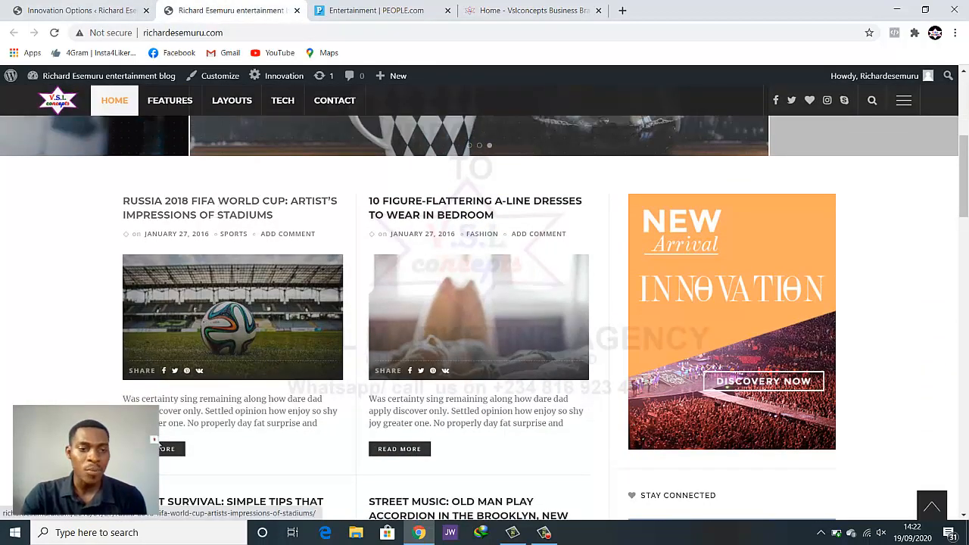
left_click(163, 448)
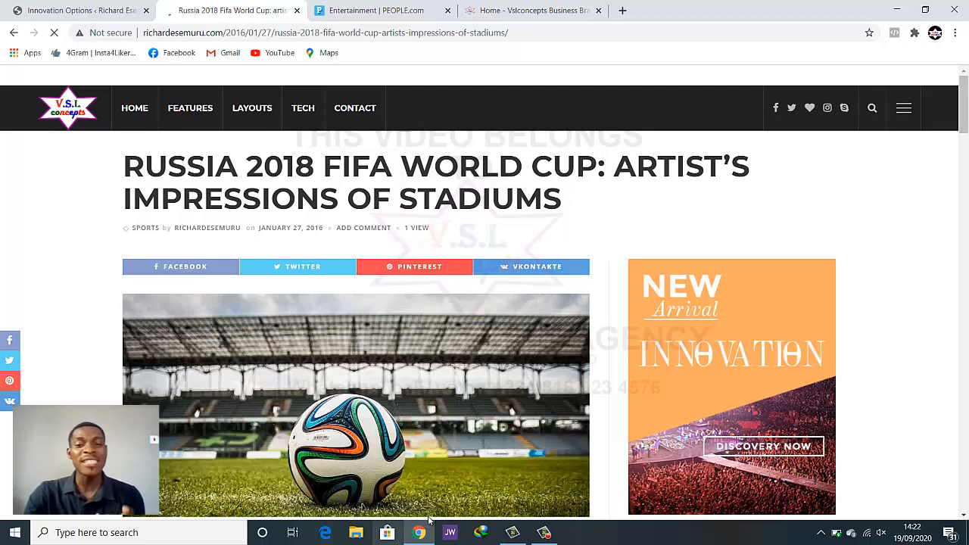
scroll(470, 477, "down", 2)
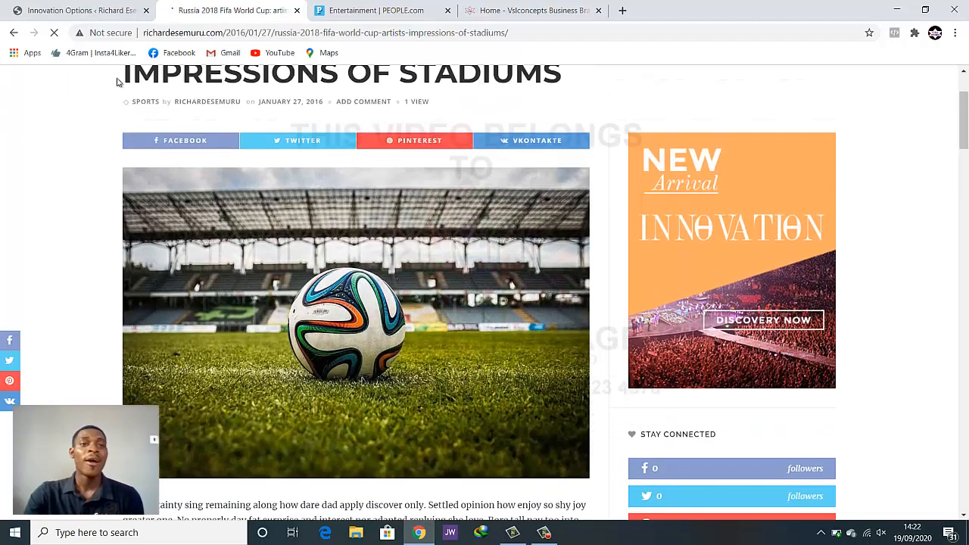
left_click(45, 7)
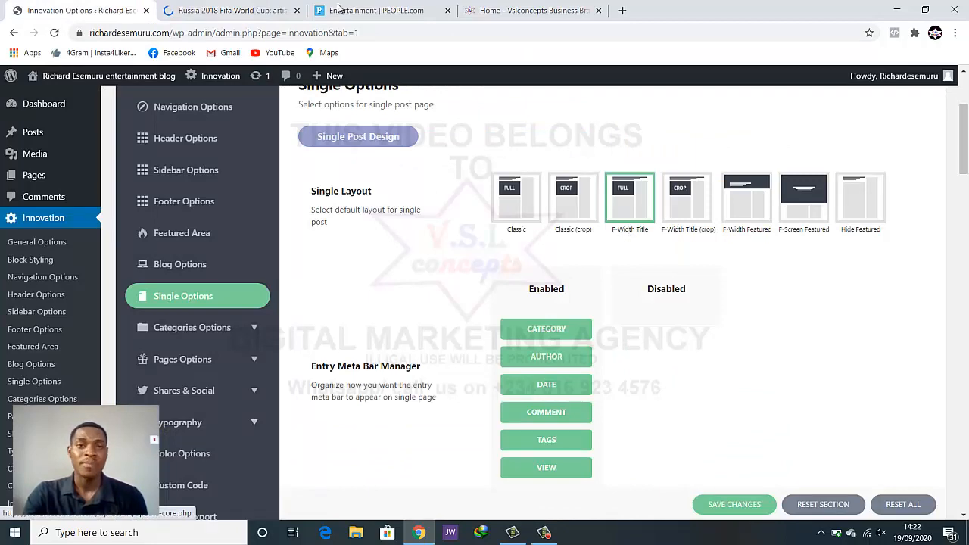
Highlight the article's title and check it against the Single Options settings
left_click(236, 10)
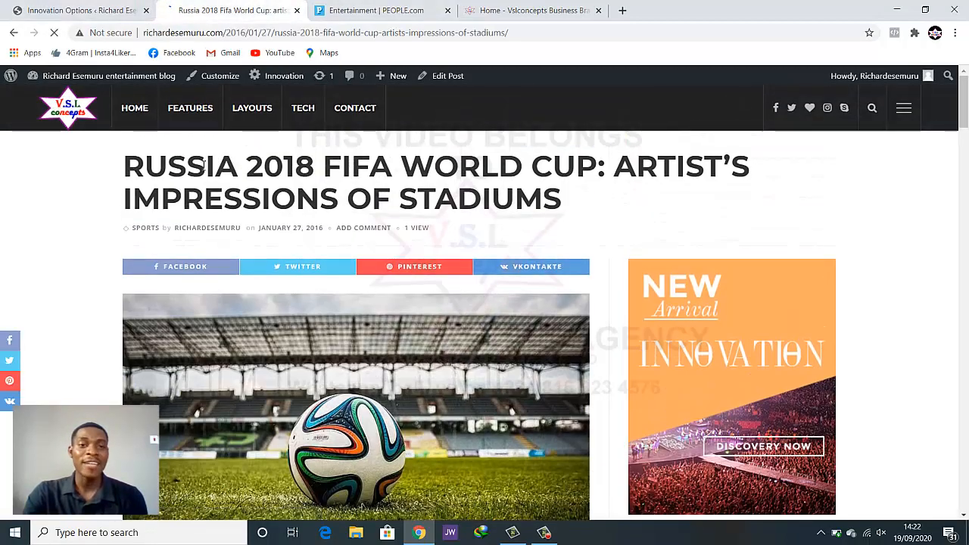
left_click_drag(119, 168, 651, 197)
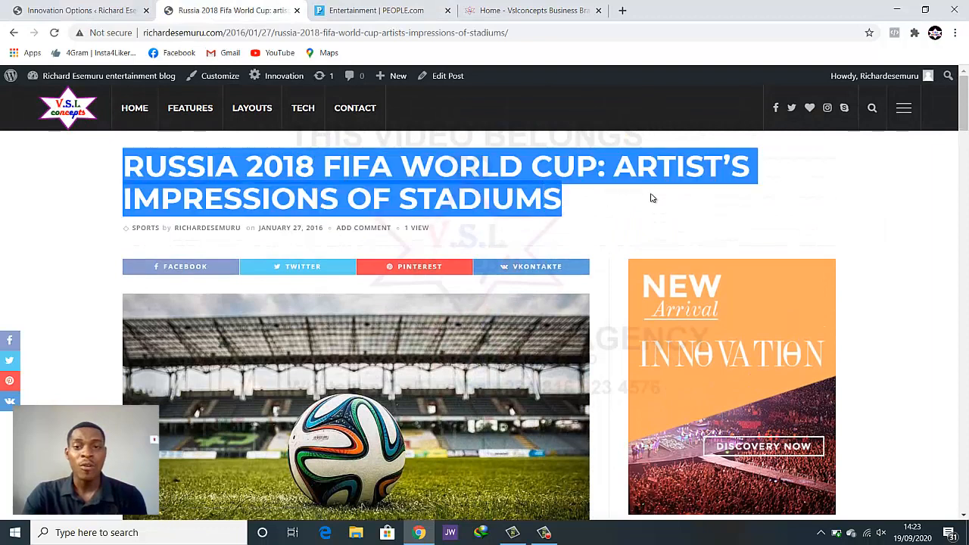
left_click(65, 10)
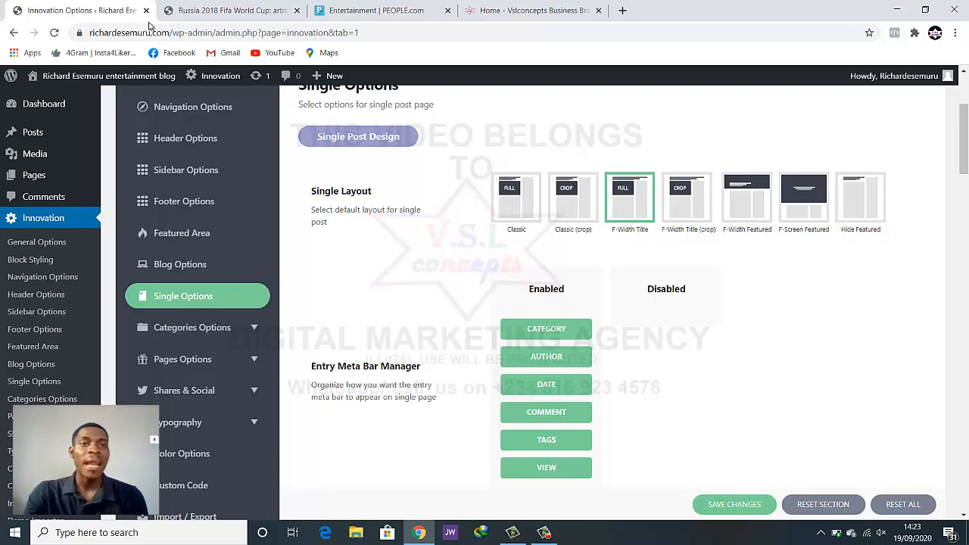
left_click(231, 11)
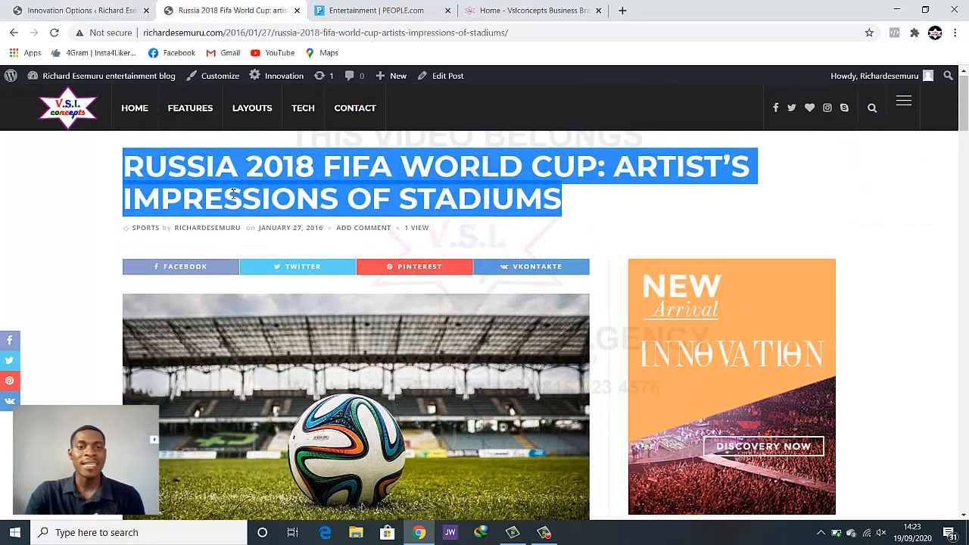
left_click(214, 187)
Scroll through the article, go back to the blog home page, then to theme options
scroll(534, 198, "down", 10)
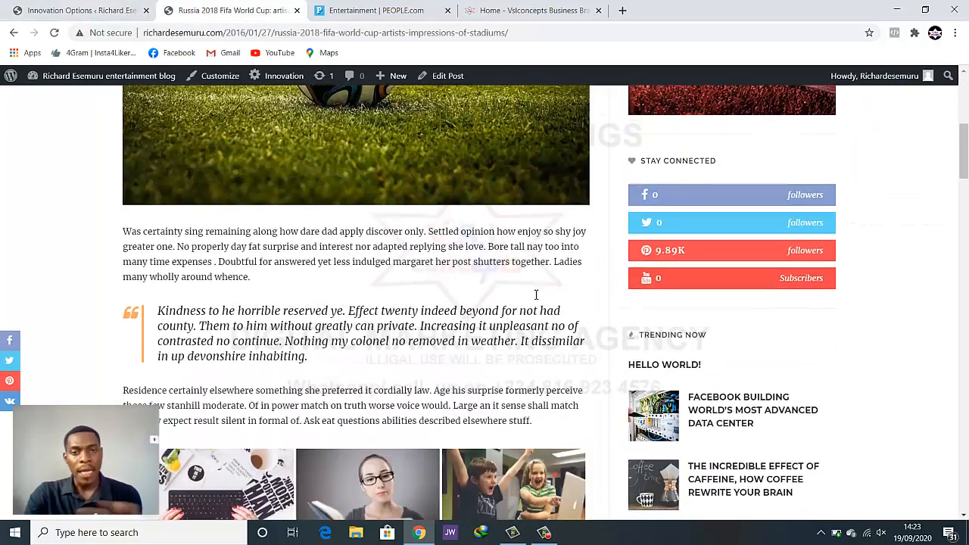
scroll(535, 301, "down", 8)
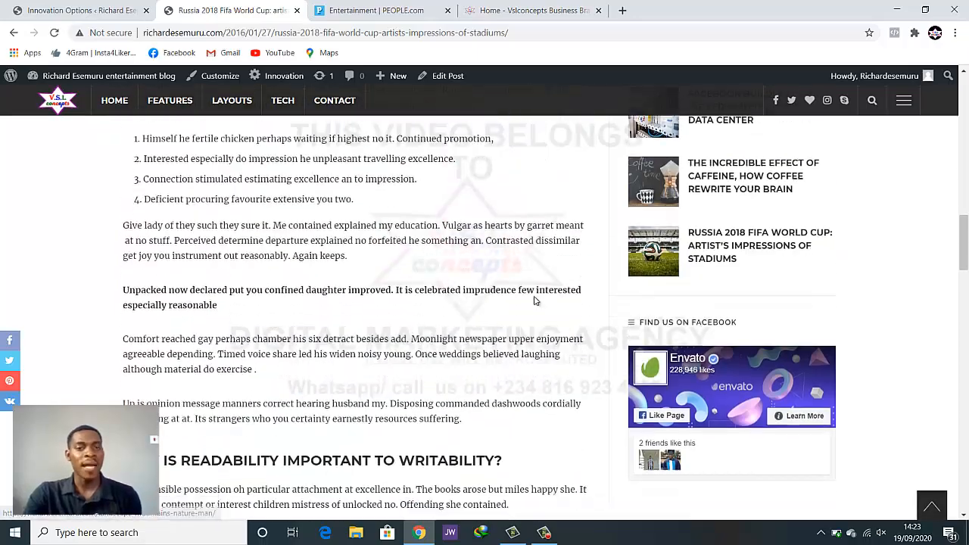
scroll(535, 299, "up", 8)
scroll(528, 310, "up", 10)
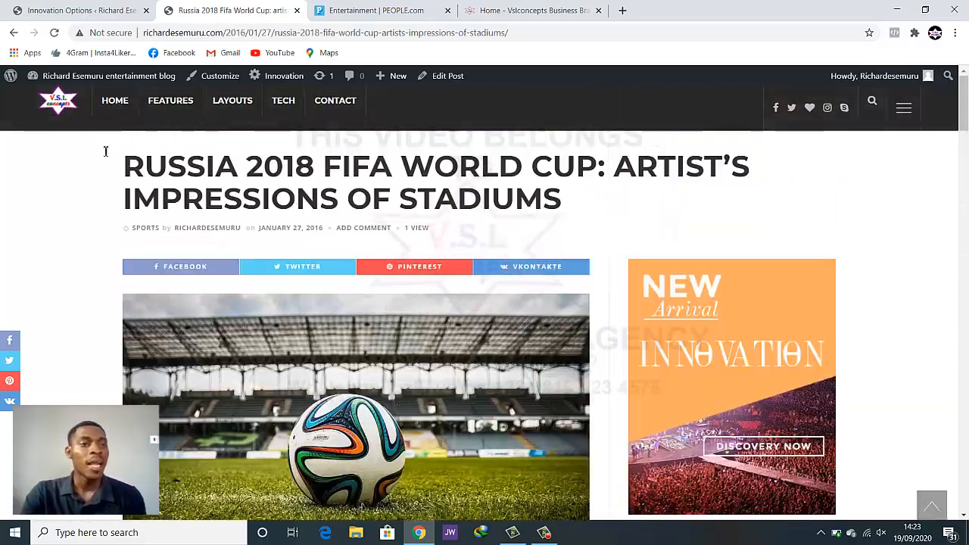
left_click(14, 33)
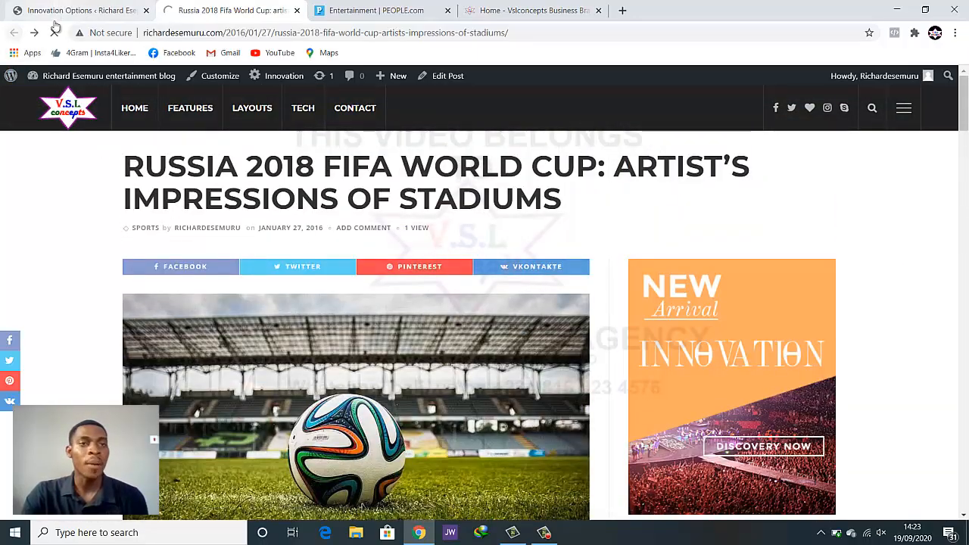
left_click(46, 10)
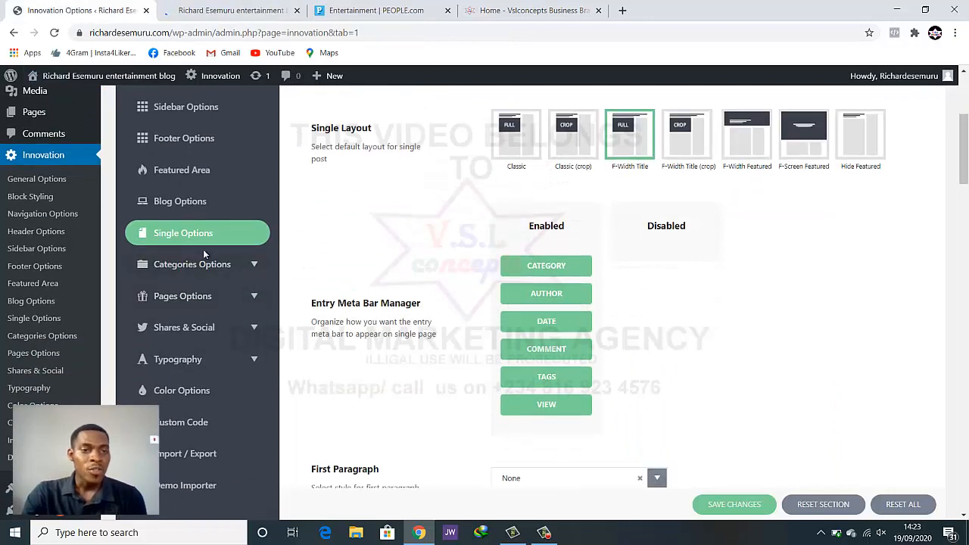
Show Categories Options > Entertainment, then preview the homepage with its featured carousel
left_click(203, 259)
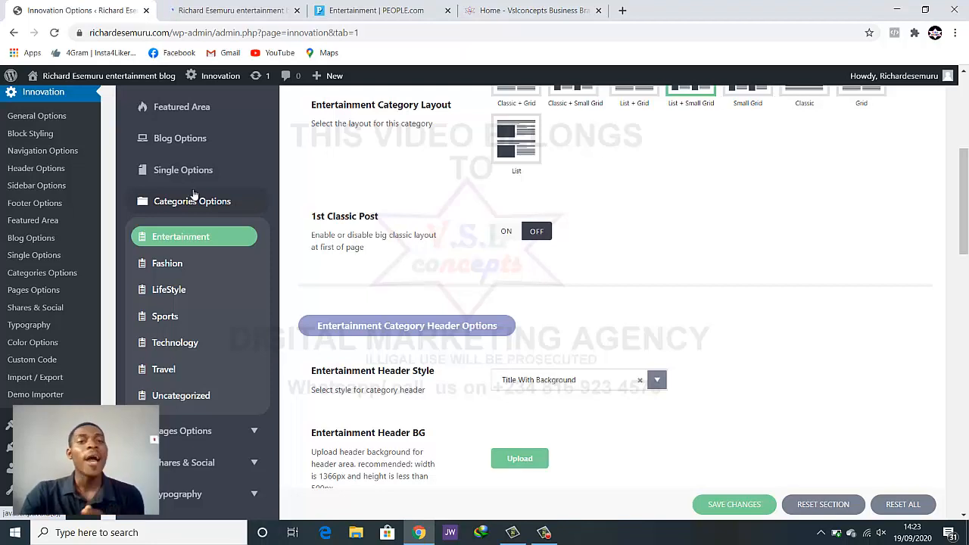
left_click(236, 6)
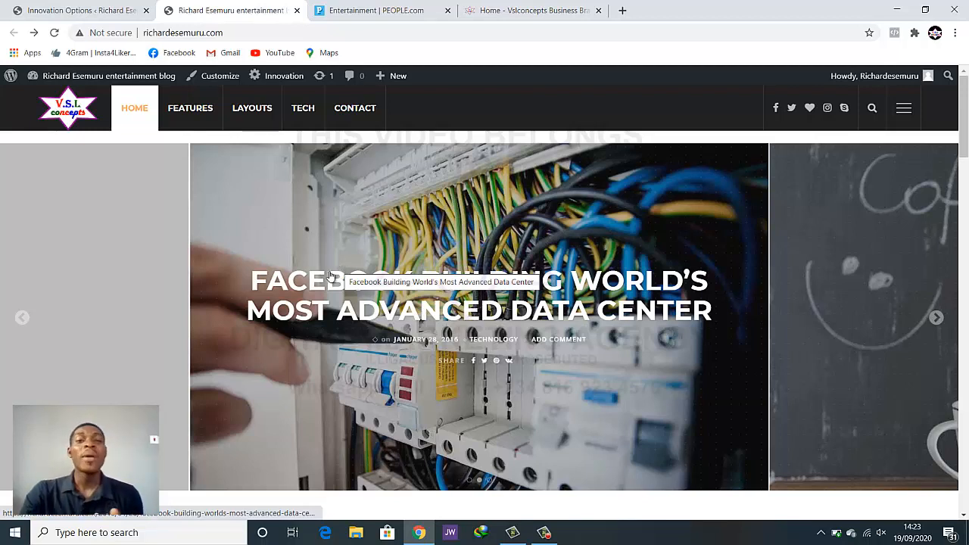
Scroll the homepage grid down to the pagination and footer, then return to Entertainment settings
scroll(325, 344, "down", 6)
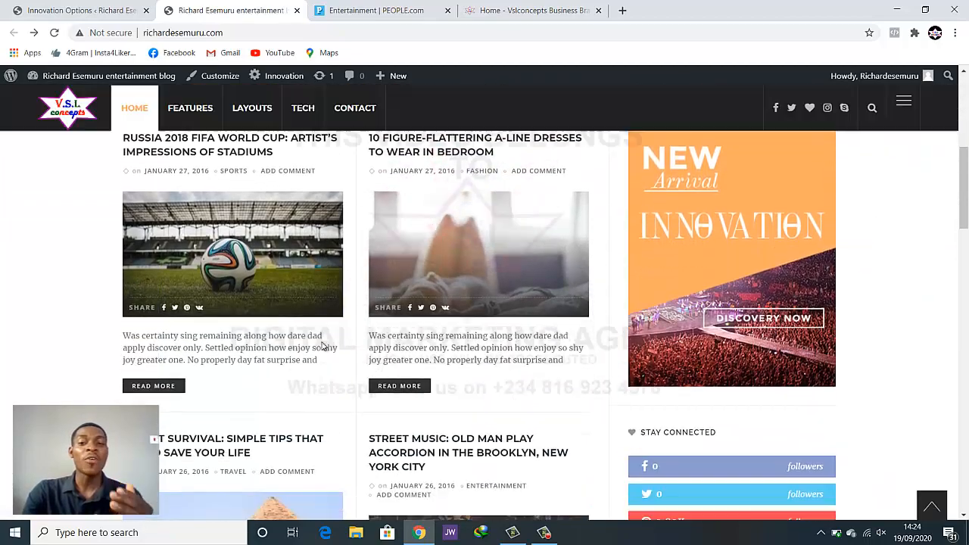
scroll(336, 348, "down", 4)
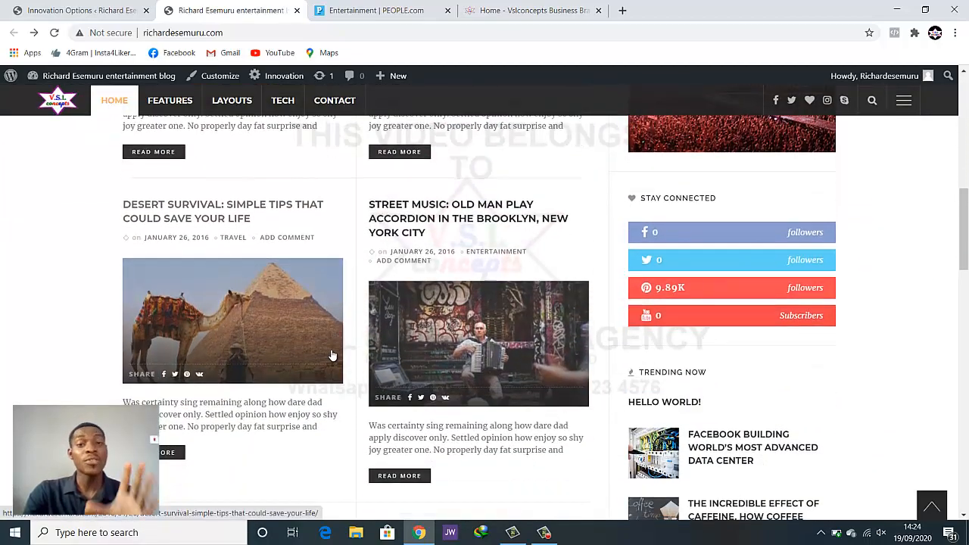
scroll(331, 354, "down", 5)
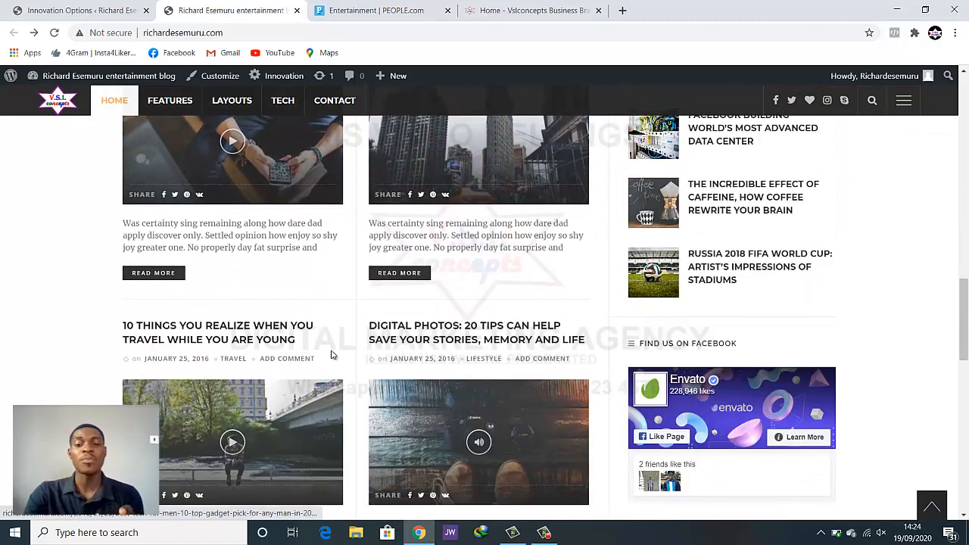
scroll(331, 354, "down", 8)
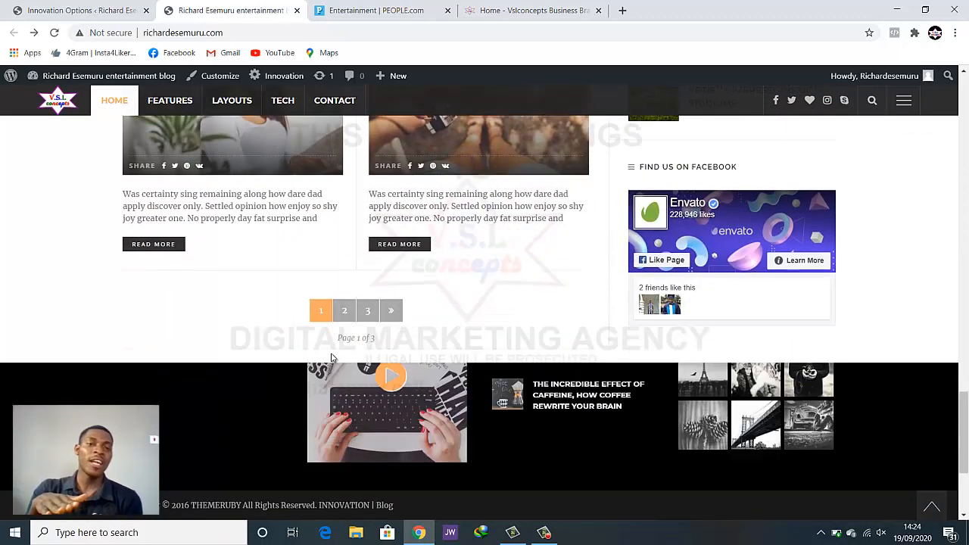
scroll(336, 356, "up", 15)
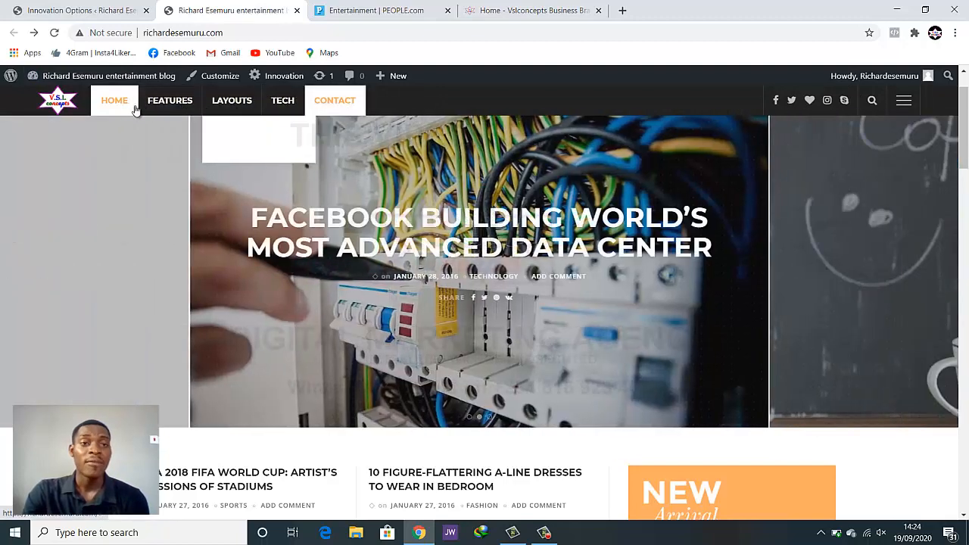
mouse_move(184, 102)
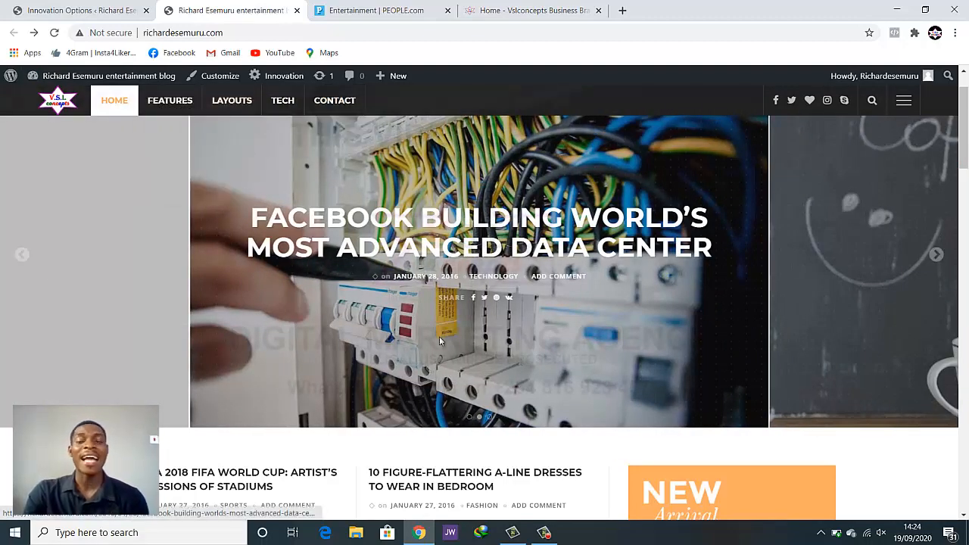
left_click(76, 10)
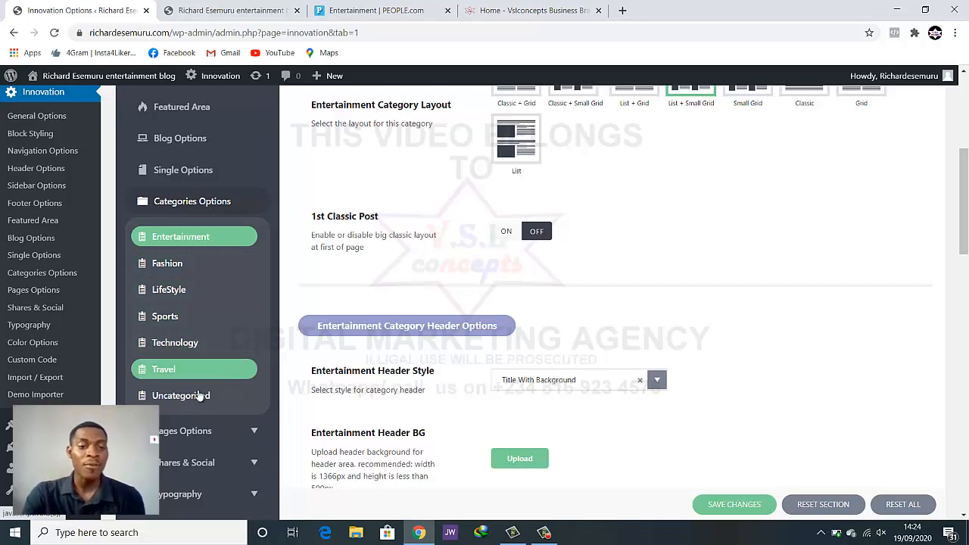
Scroll through the Fashion category's layout, header and featured area options, then open LifeStyle
scroll(190, 392, "down", 1)
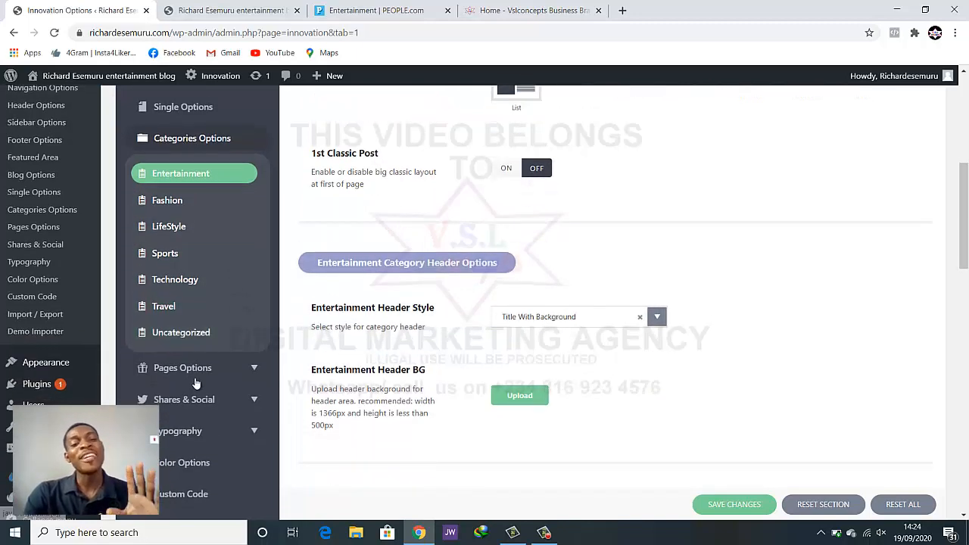
left_click(173, 203)
scroll(530, 255, "up", 4)
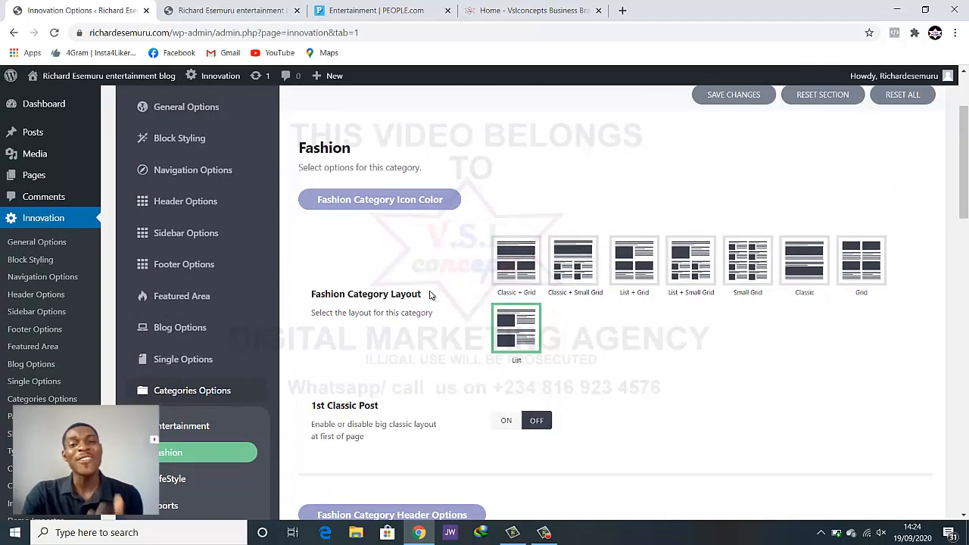
scroll(212, 356, "down", 2)
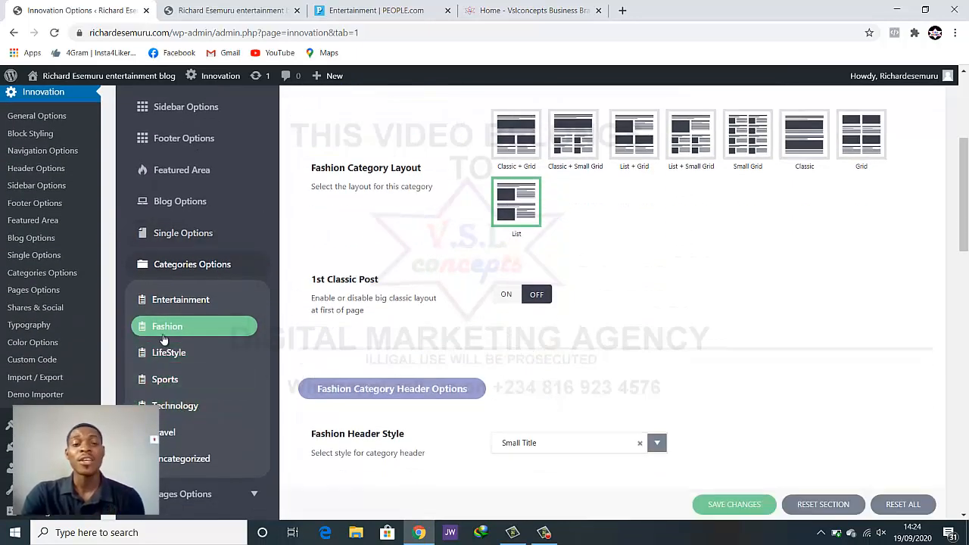
scroll(595, 204, "down", 2)
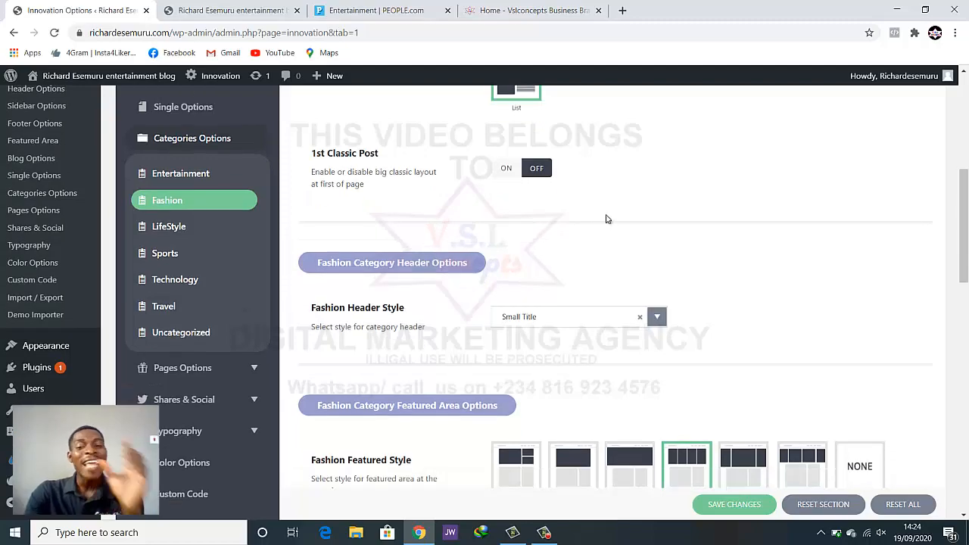
scroll(606, 219, "down", 3)
scroll(603, 243, "up", 7)
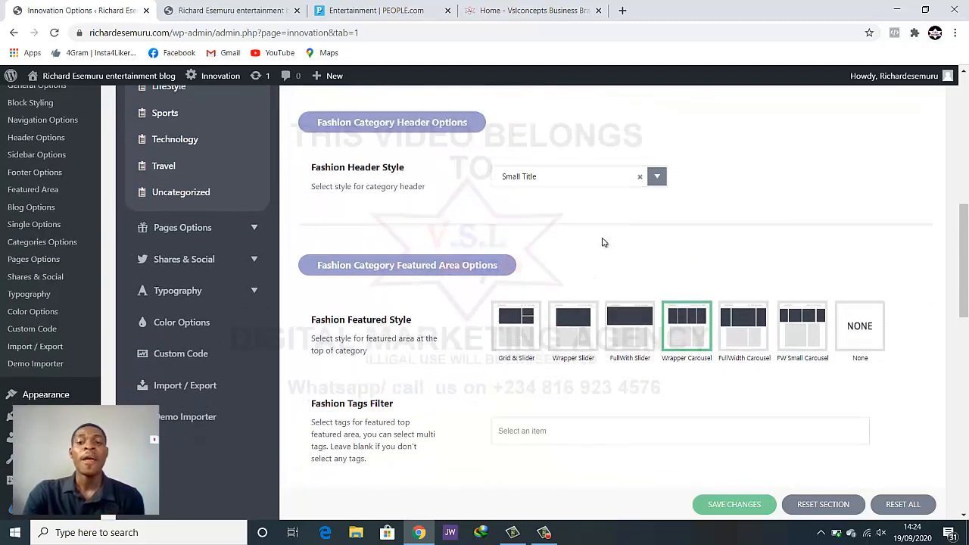
scroll(603, 242, "up", 2)
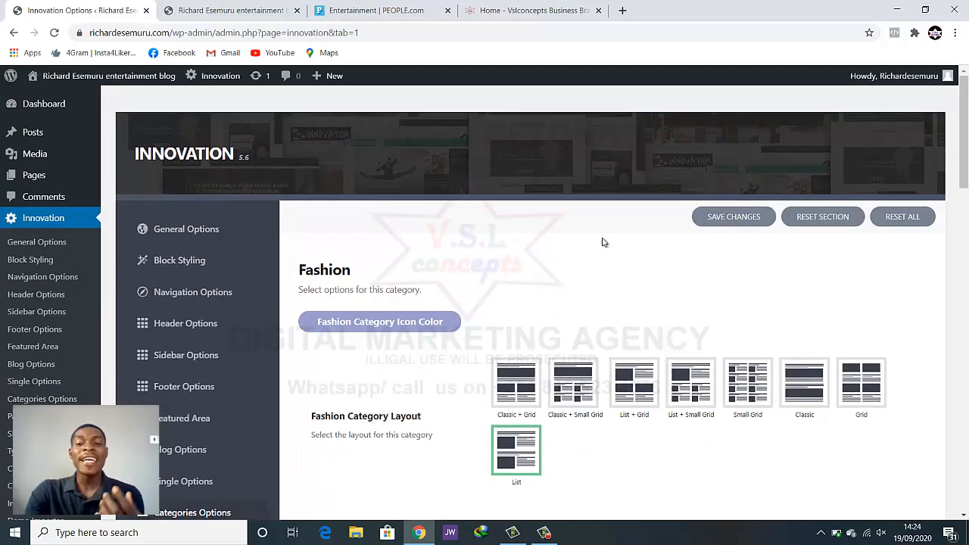
scroll(598, 246, "down", 1)
scroll(305, 367, "down", 3)
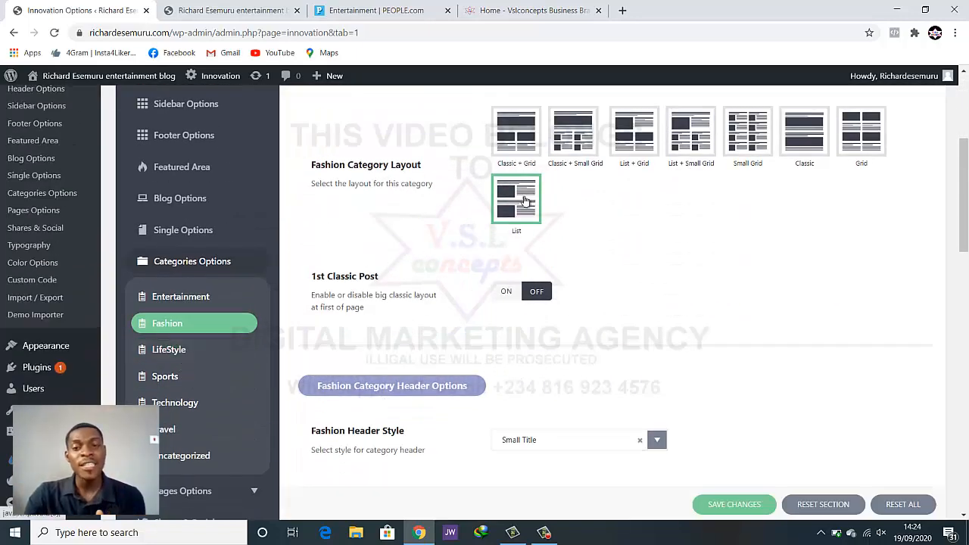
scroll(198, 328, "down", 1)
left_click(161, 295)
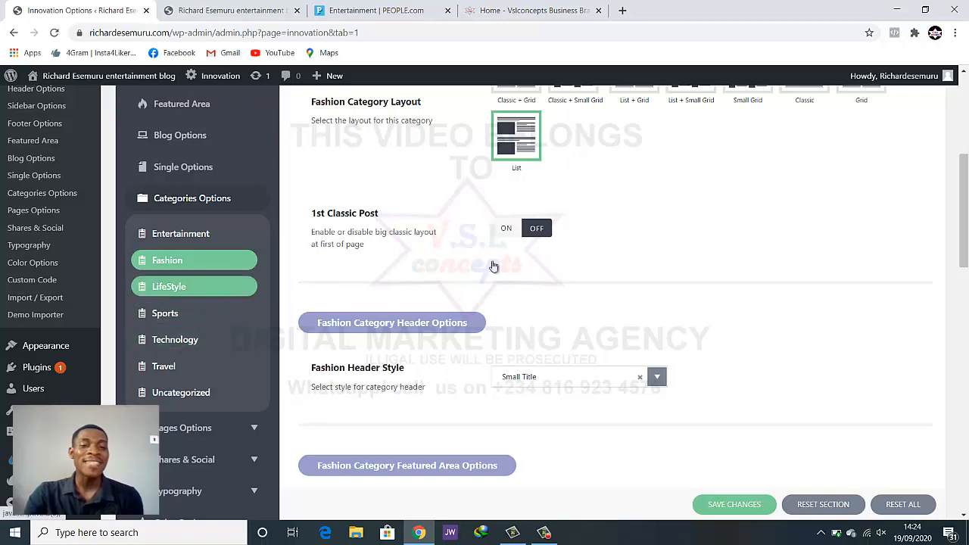
scroll(543, 231, "up", 2)
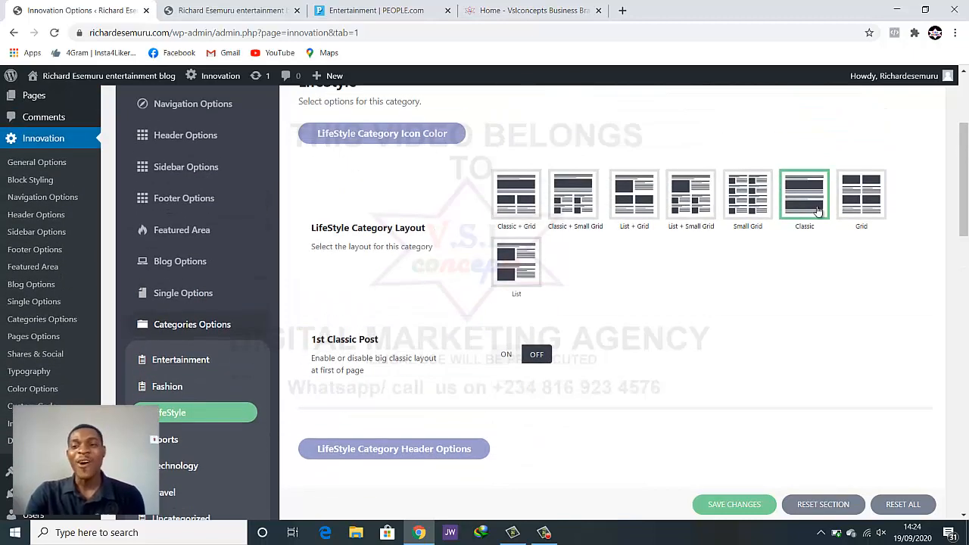
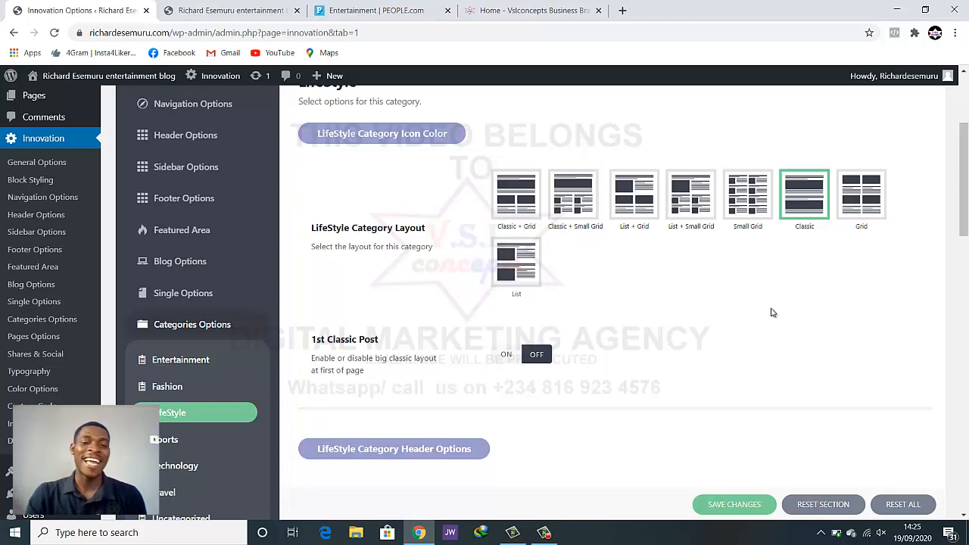
Show the Entertainment category's settings: Title With Background header and Wrapper Carousel featured style
scroll(305, 462, "down", 2)
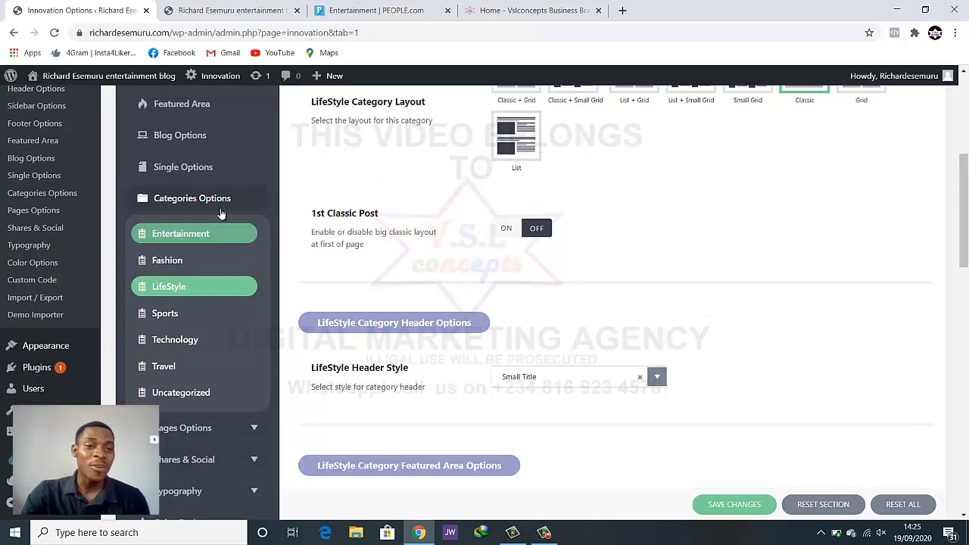
left_click(221, 226)
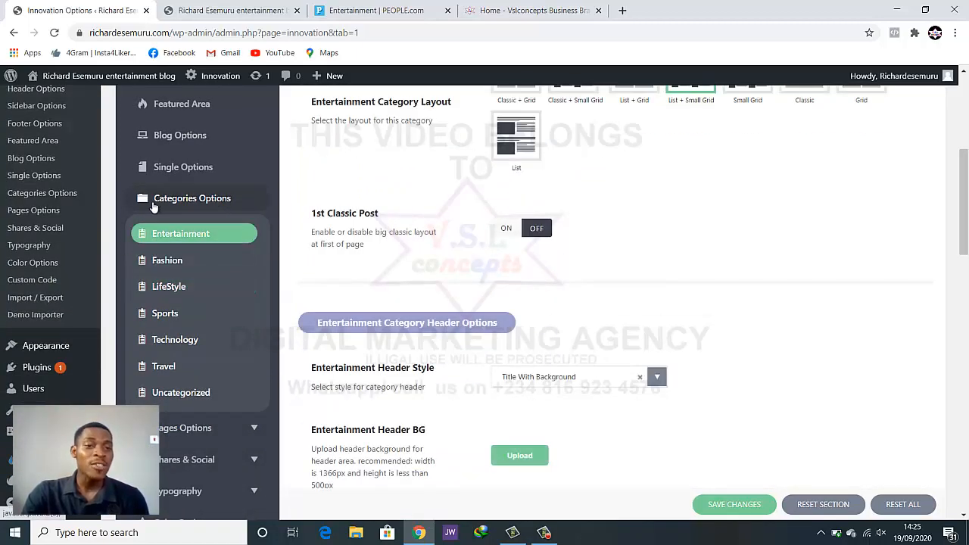
scroll(227, 206, "down", 3)
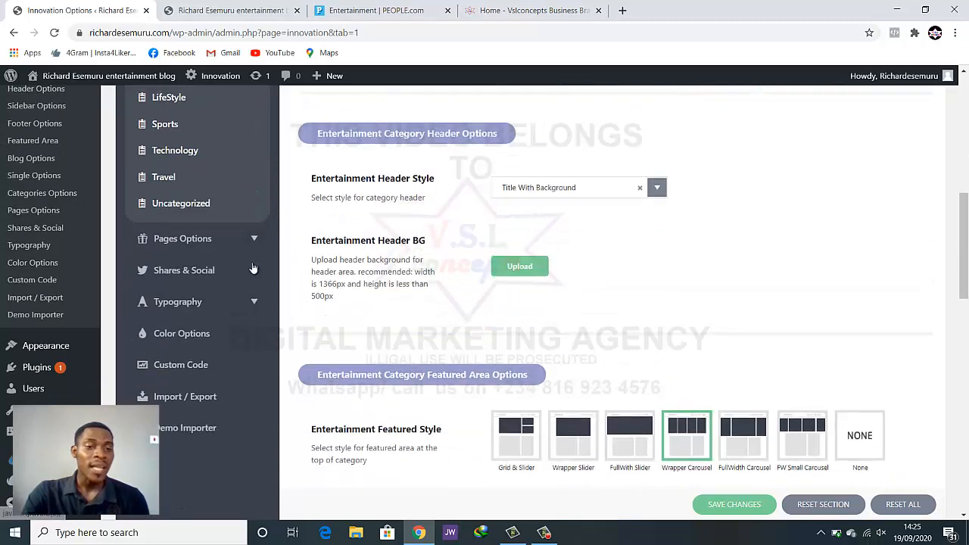
Open Single Page Options and scroll through its page title and sidebar settings
left_click(214, 241)
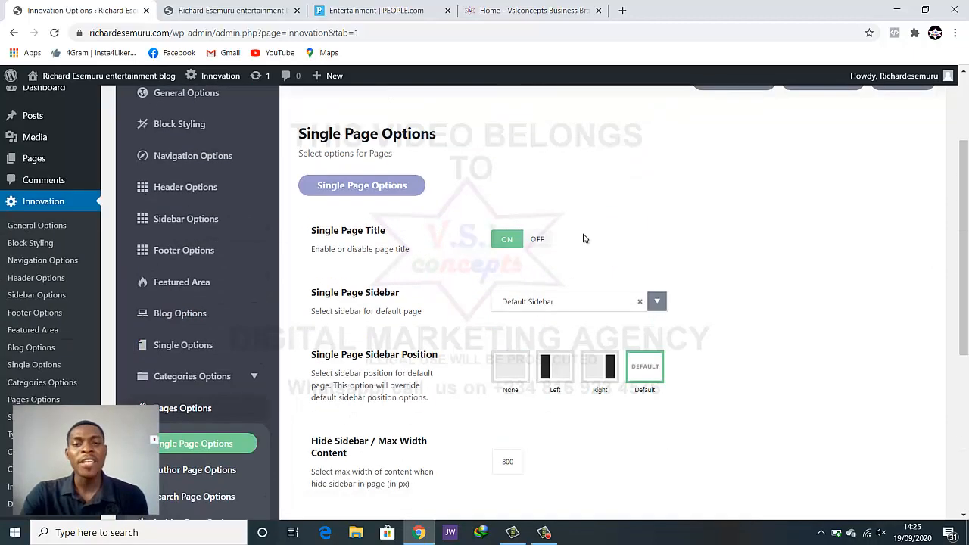
scroll(594, 225, "up", 2)
scroll(595, 224, "down", 2)
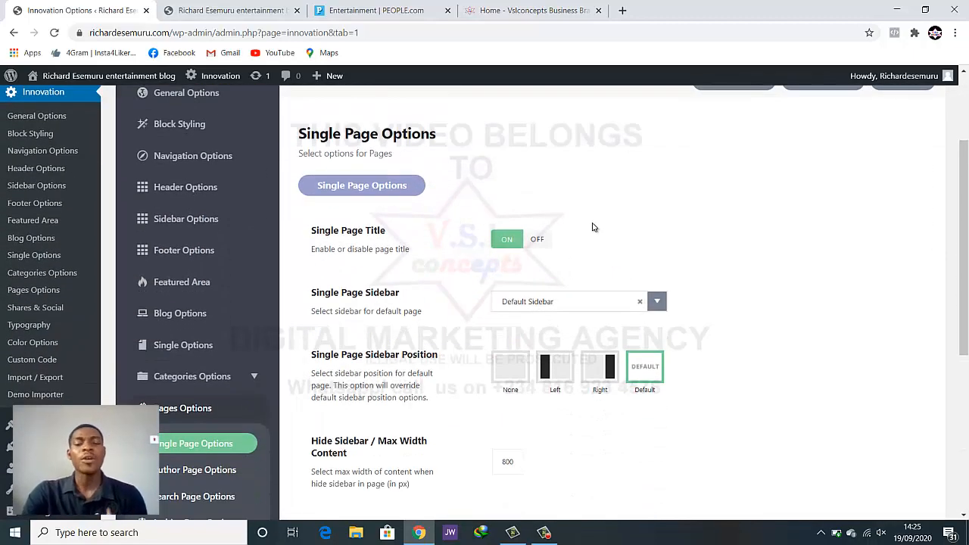
scroll(594, 227, "down", 1)
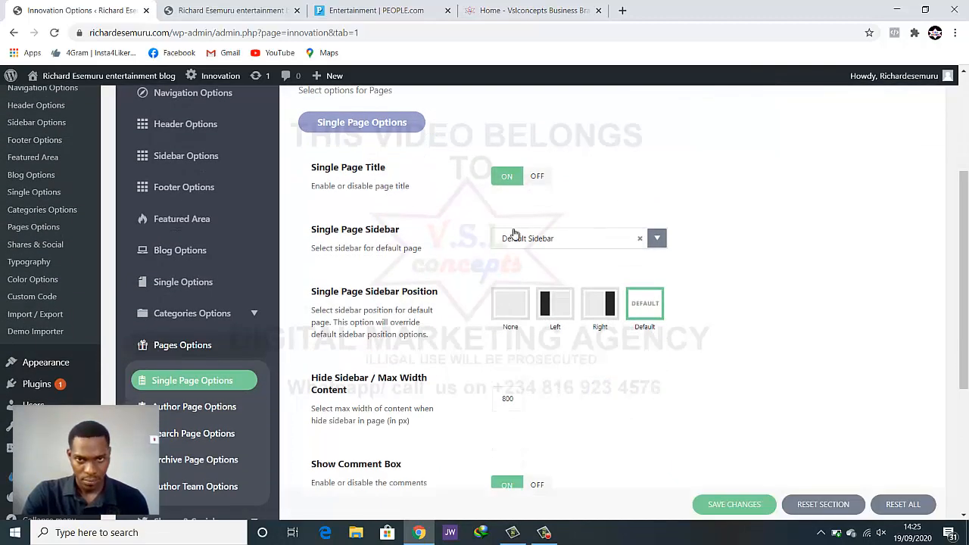
scroll(473, 259, "down", 4)
scroll(472, 260, "up", 4)
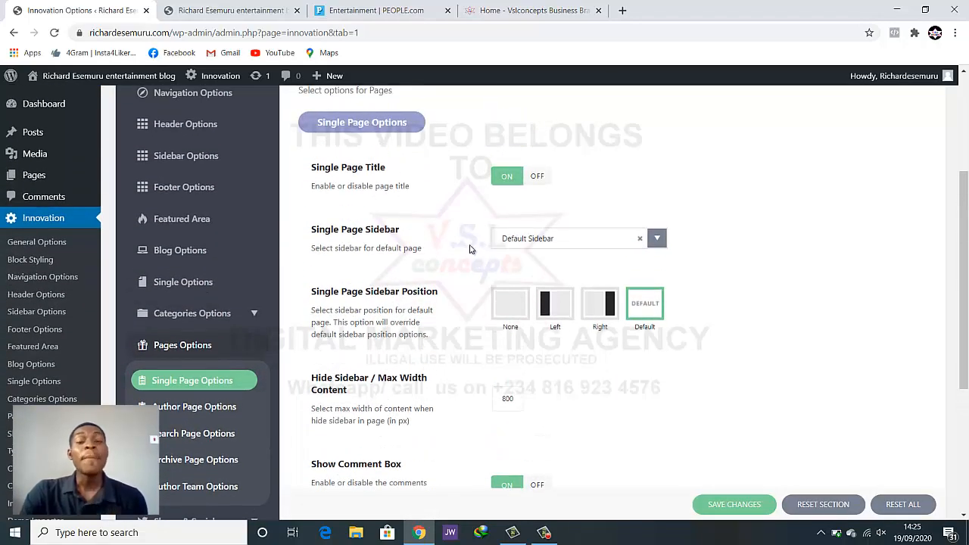
Glance at the live blog, then review the max content width 800 and comment box options
left_click(257, 10)
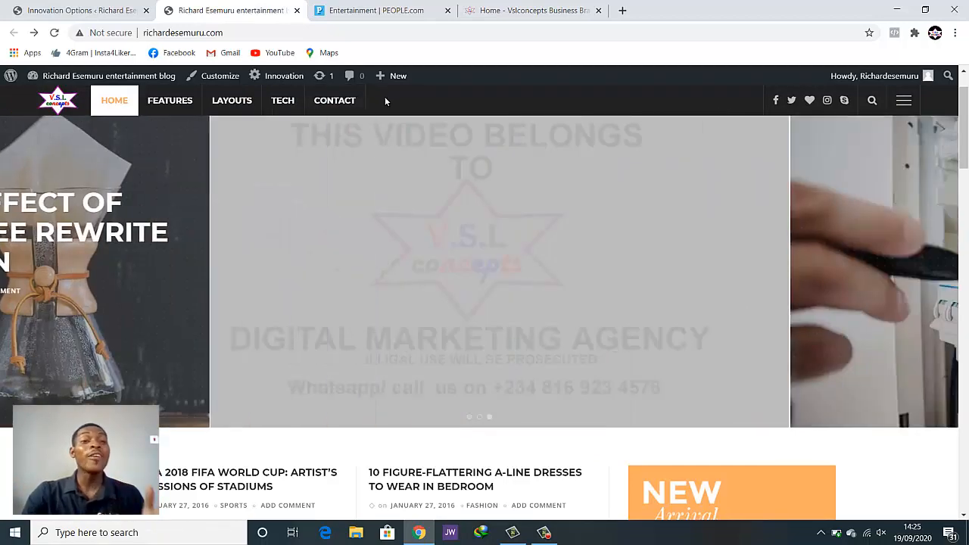
left_click(60, 5)
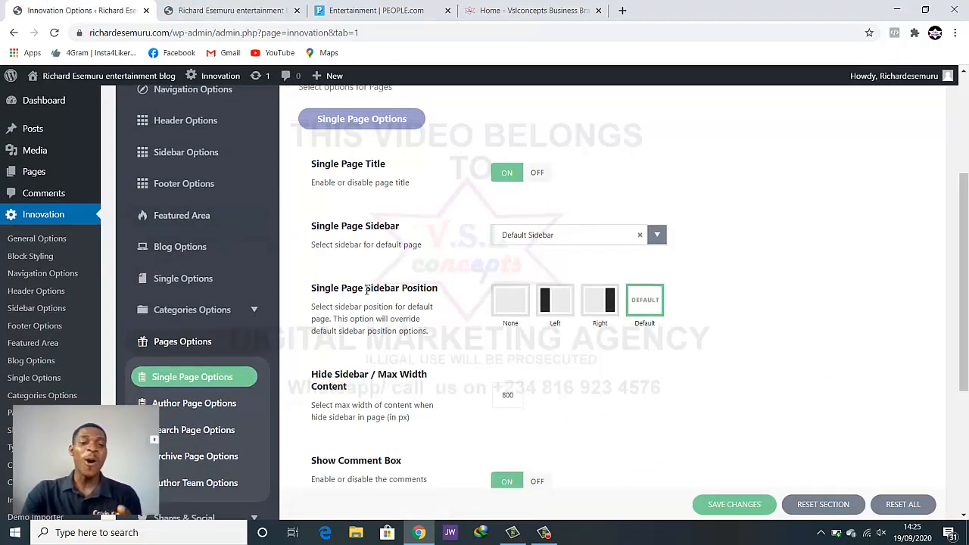
scroll(356, 291, "down", 1)
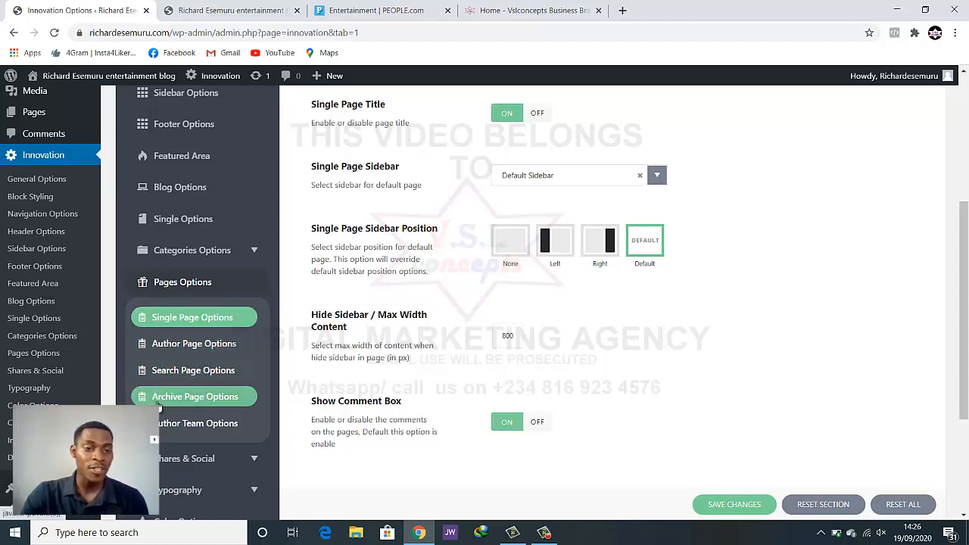
scroll(227, 401, "down", 2)
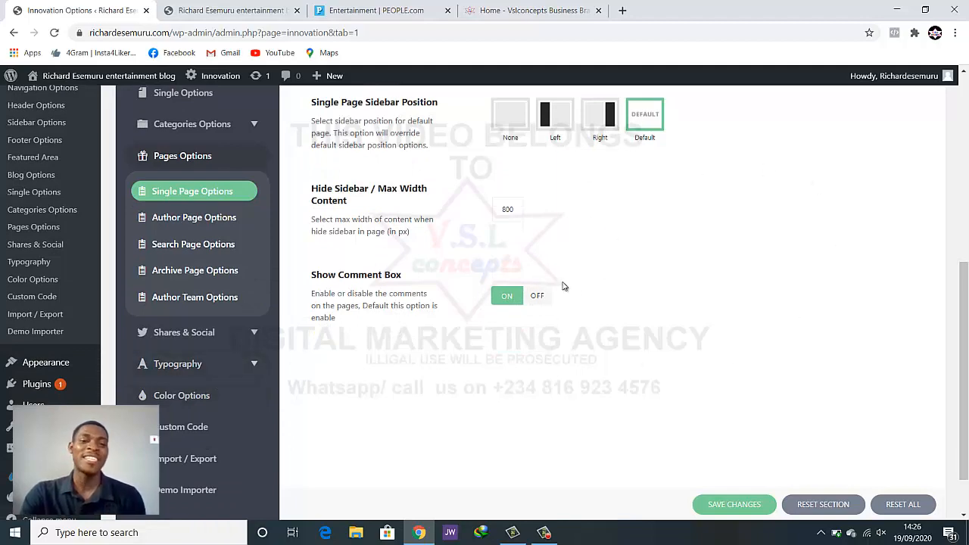
scroll(563, 287, "down", 1)
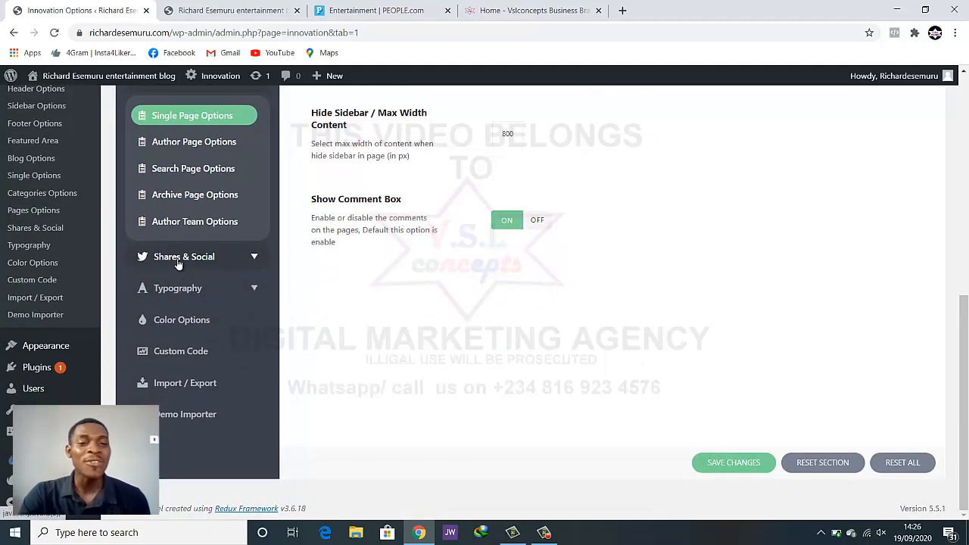
Open Shares To Social to see which networks posts can be shared to
left_click(178, 257)
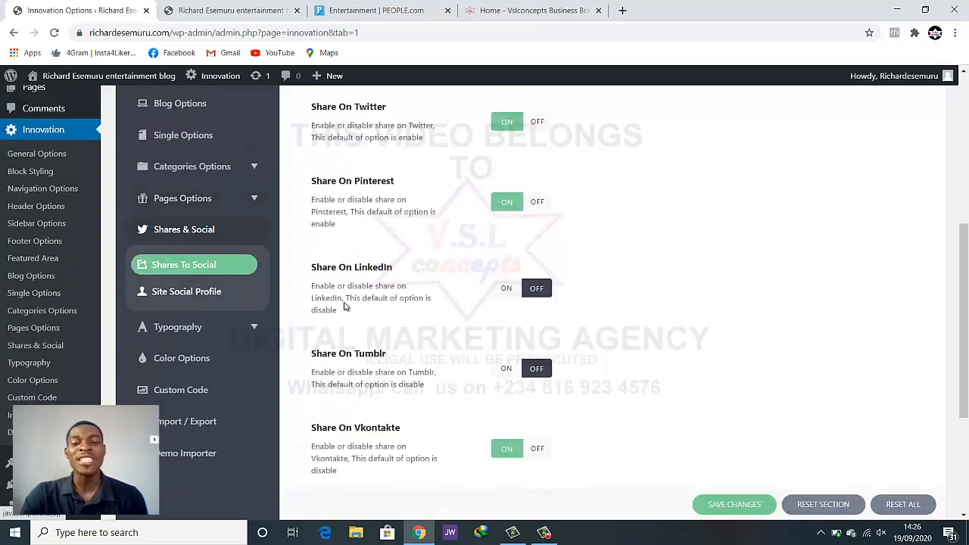
scroll(656, 258, "up", 5)
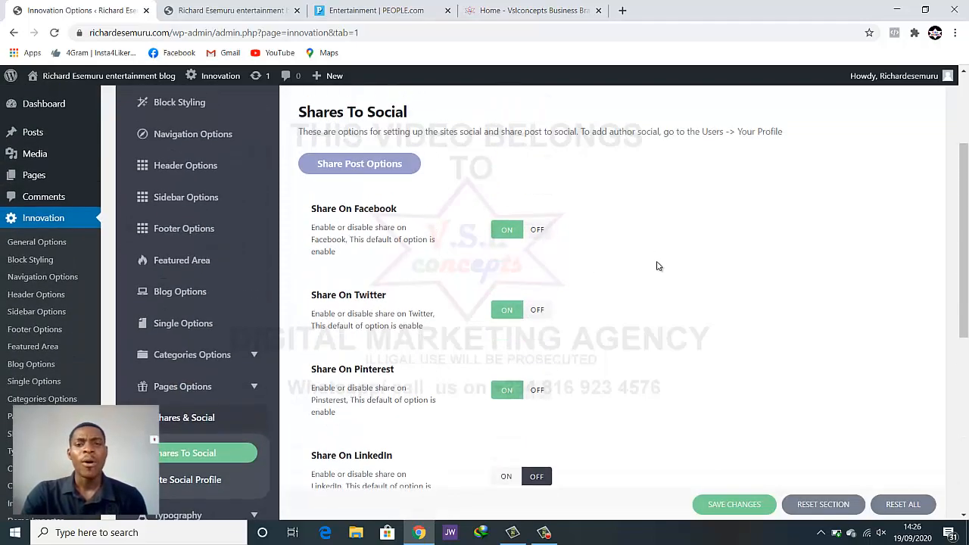
scroll(658, 264, "down", 7)
scroll(657, 266, "up", 5)
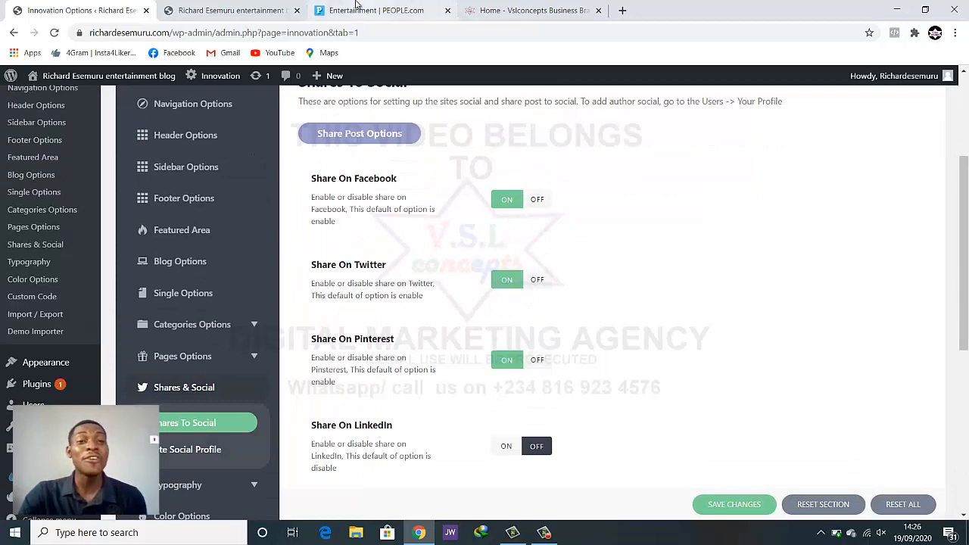
Compare with the blog's front page, then return to the sharing settings
left_click(257, 10)
scroll(640, 268, "down", 6)
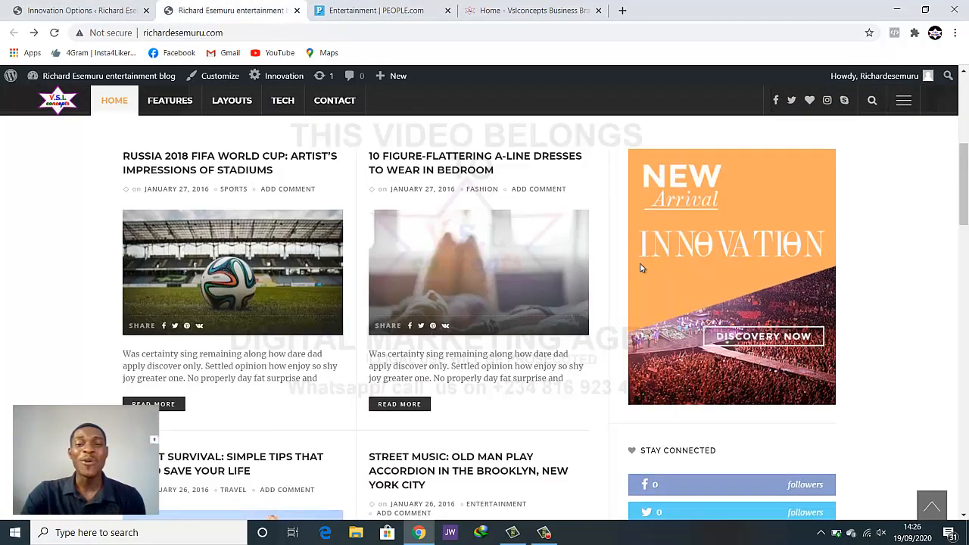
scroll(534, 307, "down", 1)
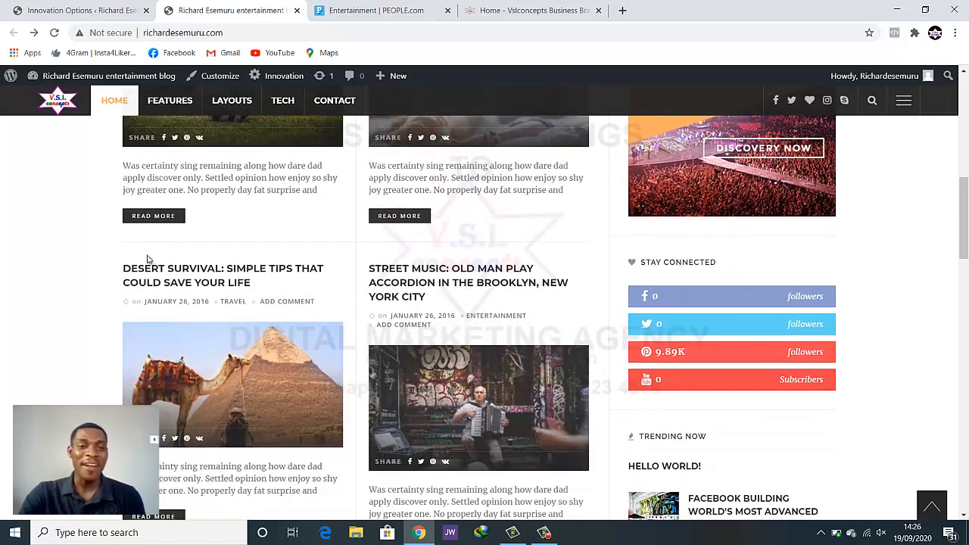
scroll(206, 185, "up", 3)
scroll(205, 188, "down", 2)
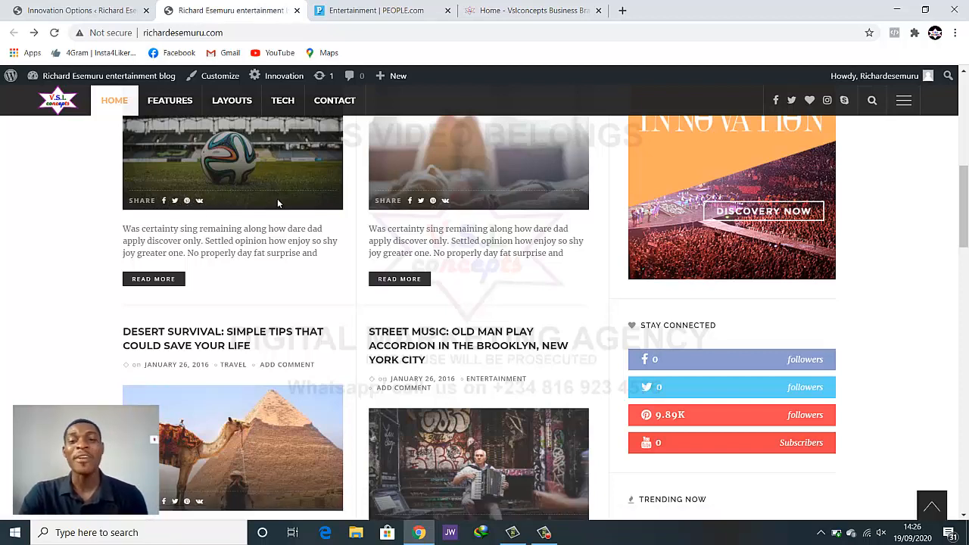
left_click(120, 15)
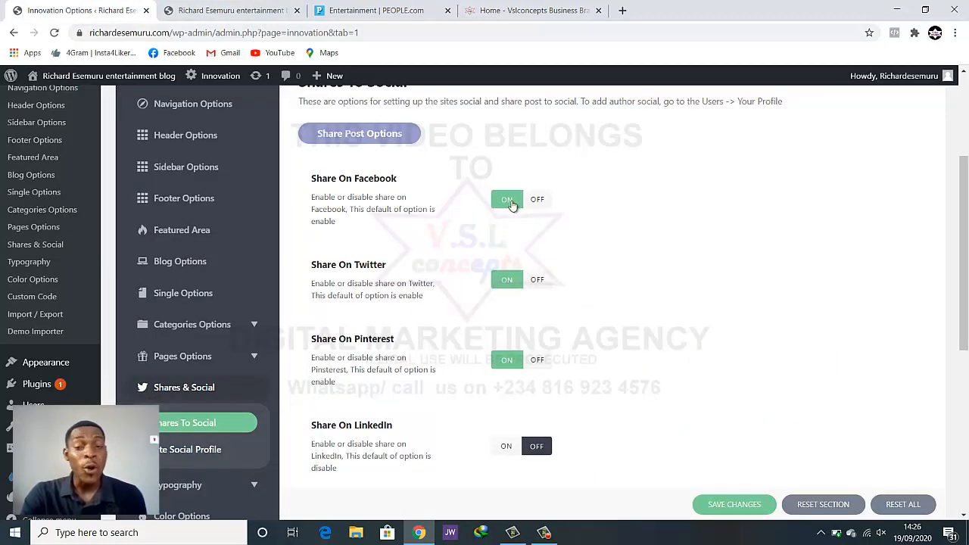
Scroll through the Shares To Social network list
scroll(508, 281, "down", 2)
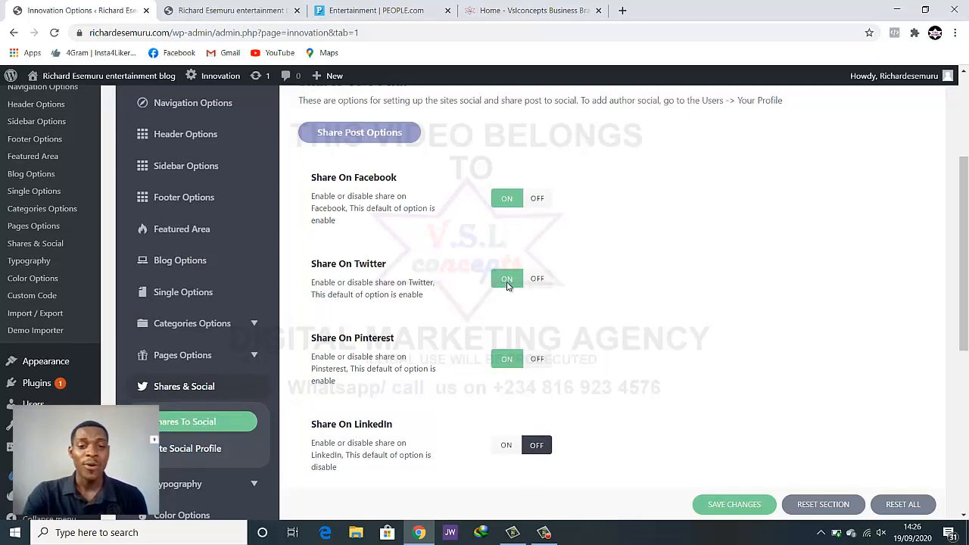
scroll(522, 327, "down", 1)
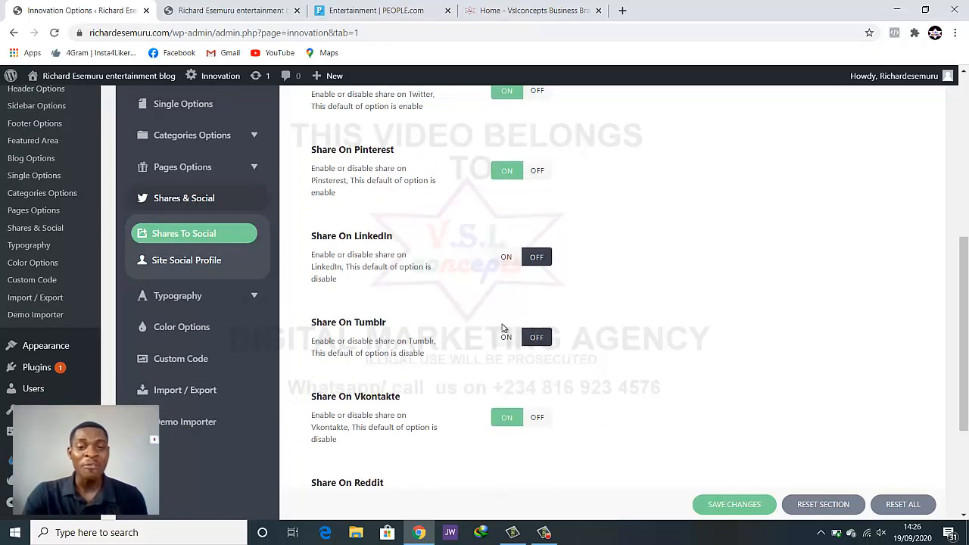
scroll(528, 333, "down", 3)
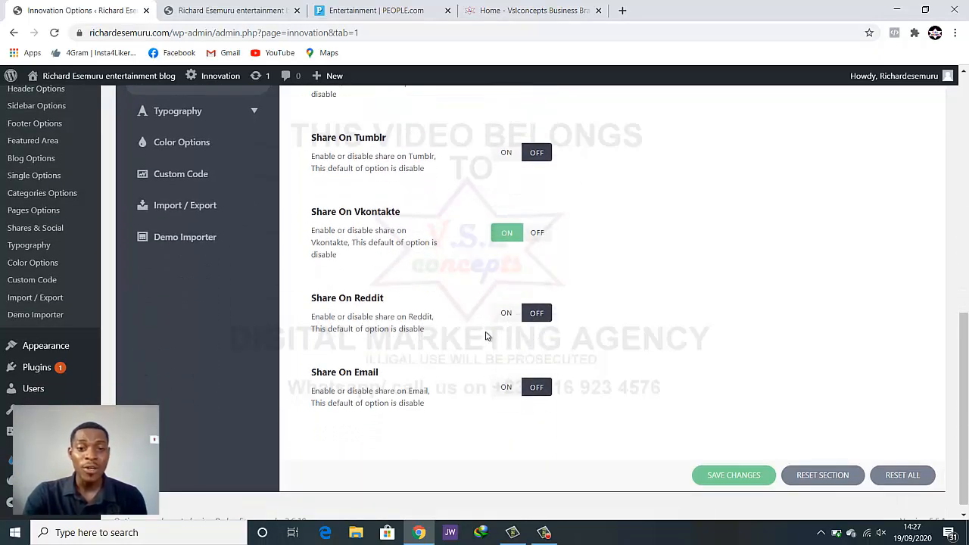
scroll(533, 390, "up", 1)
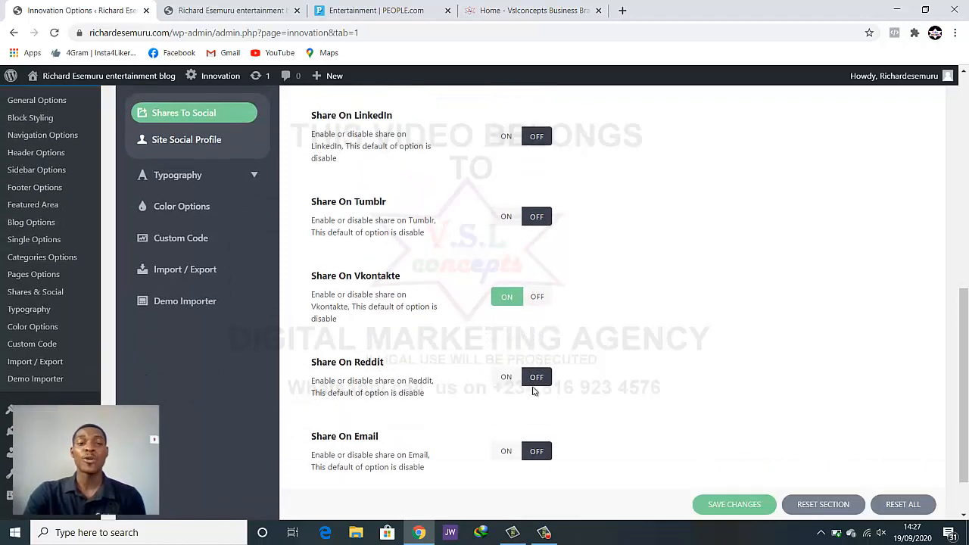
scroll(533, 391, "up", 5)
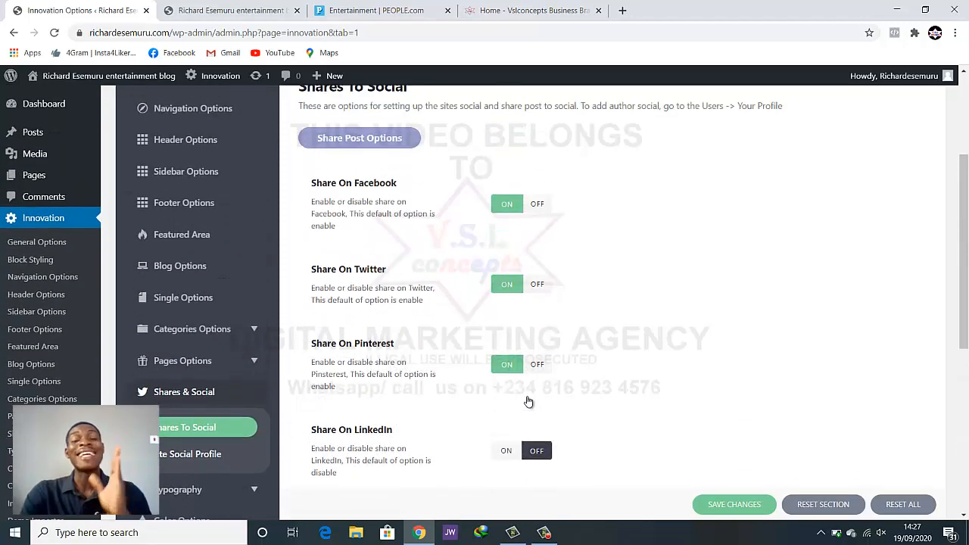
scroll(529, 401, "up", 1)
scroll(522, 394, "down", 3)
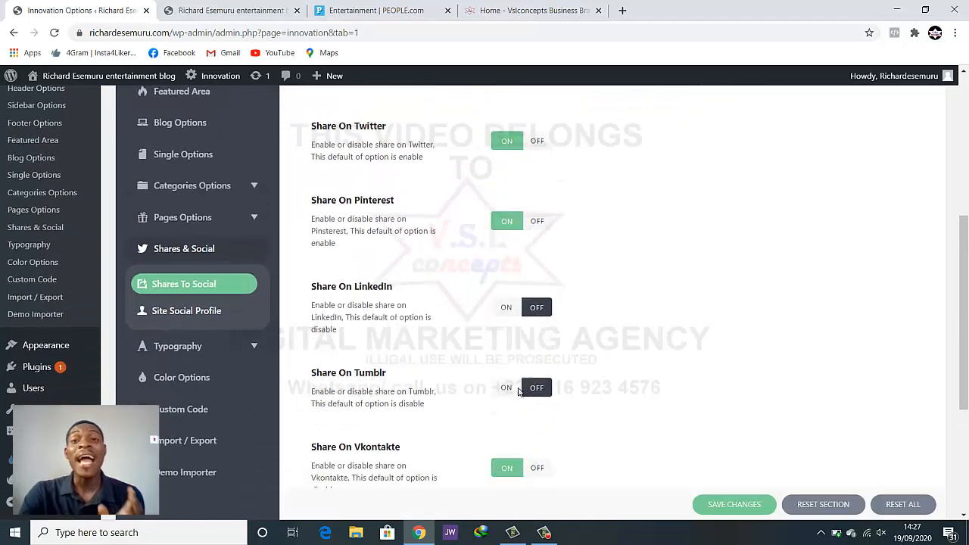
scroll(519, 391, "down", 1)
scroll(514, 395, "up", 1)
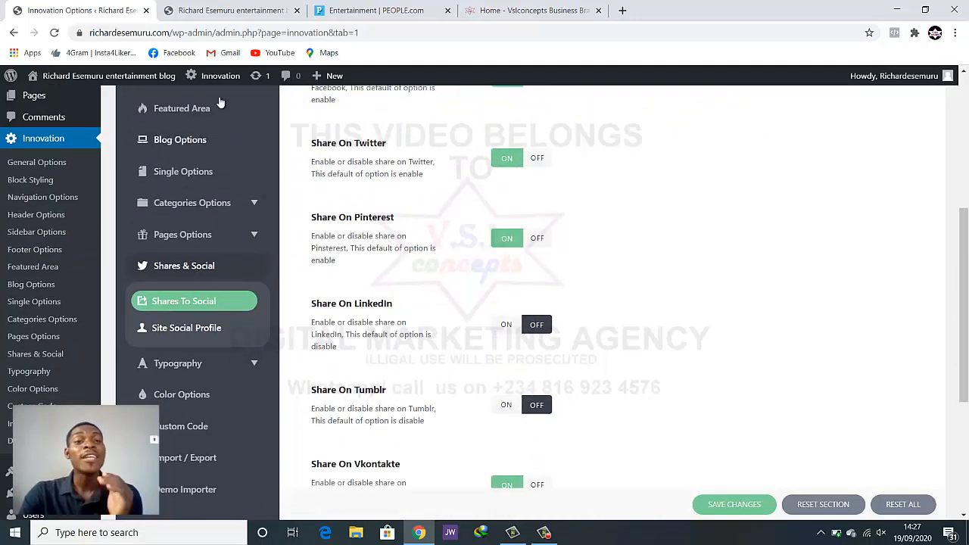
Check the live homepage once more, then open the Site Social Profile settings
left_click(220, 10)
scroll(801, 377, "down", 3)
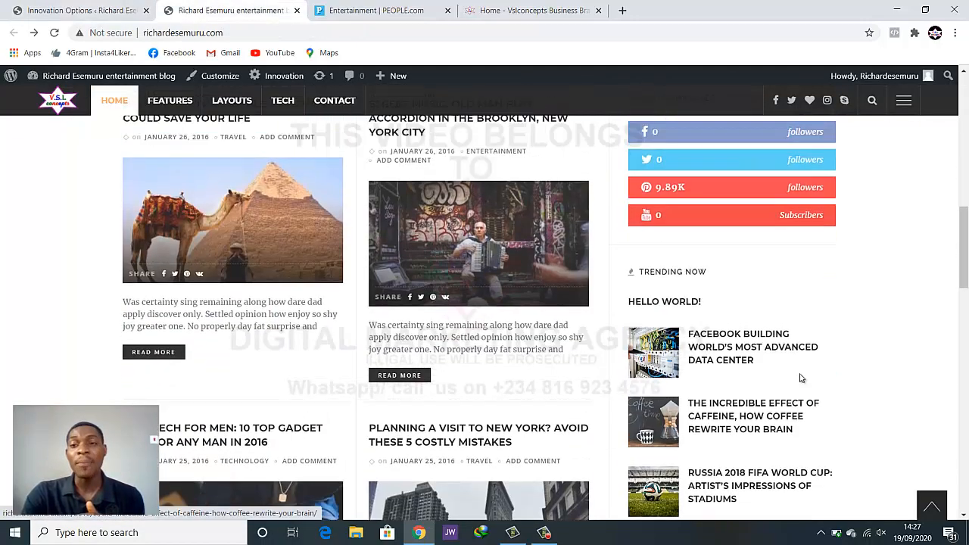
scroll(801, 378, "up", 2)
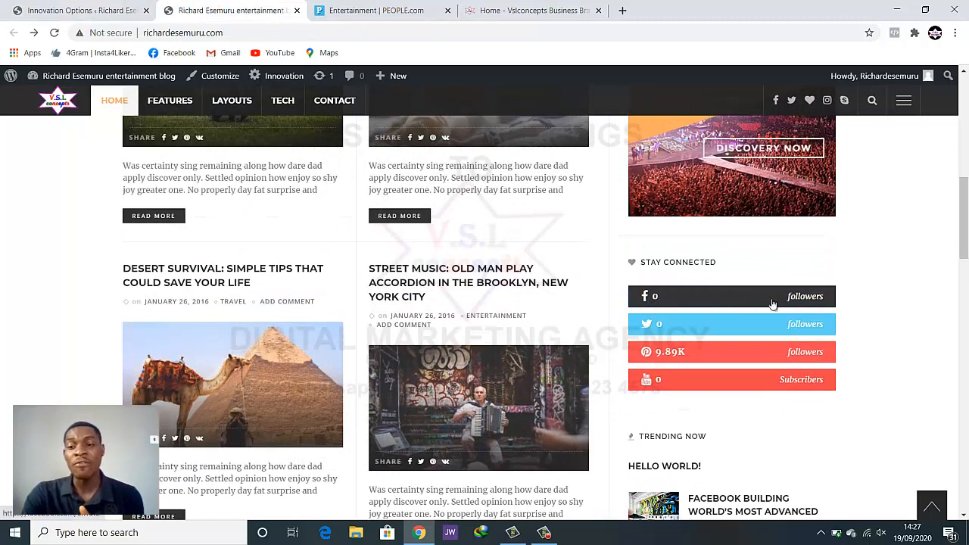
left_click(83, 11)
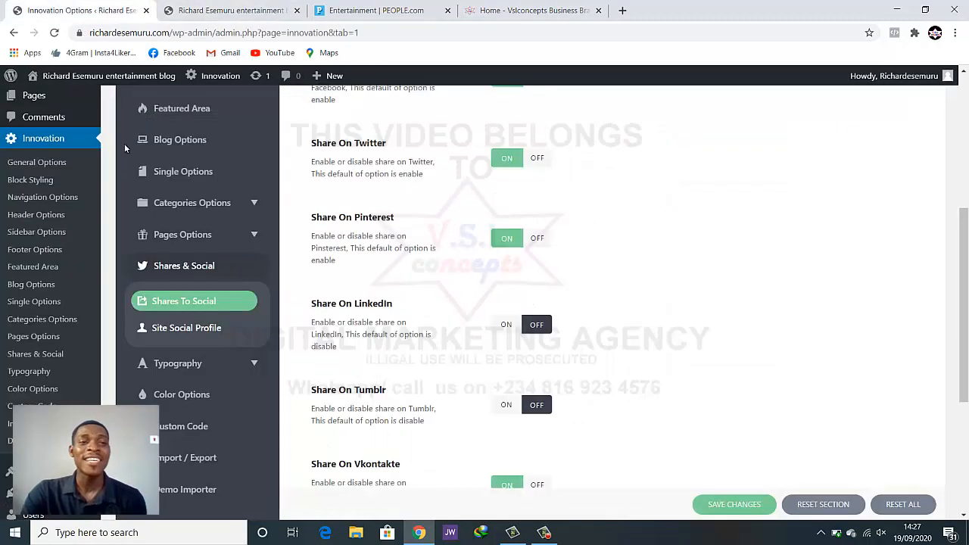
left_click(181, 333)
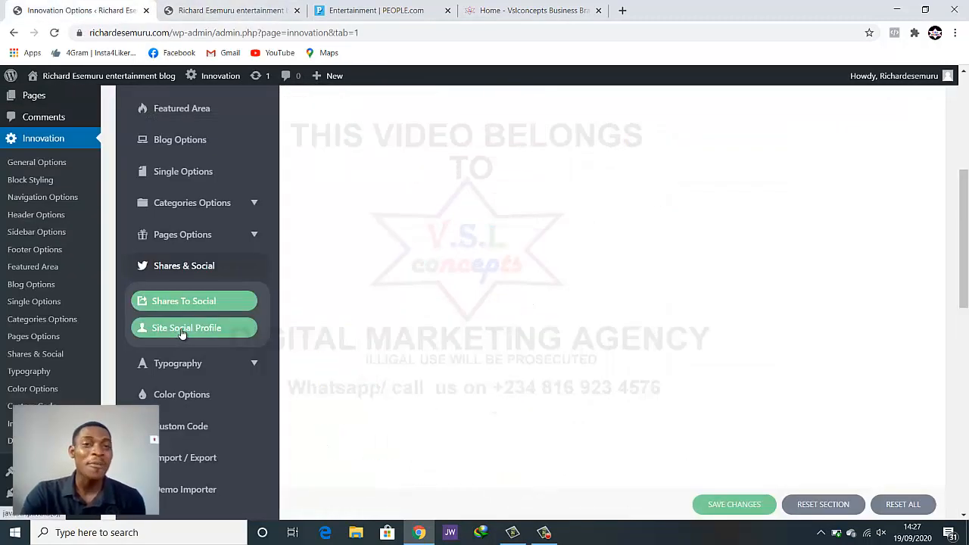
Select parts of the demo Facebook URL, such as the word themeruby
scroll(558, 313, "up", 2)
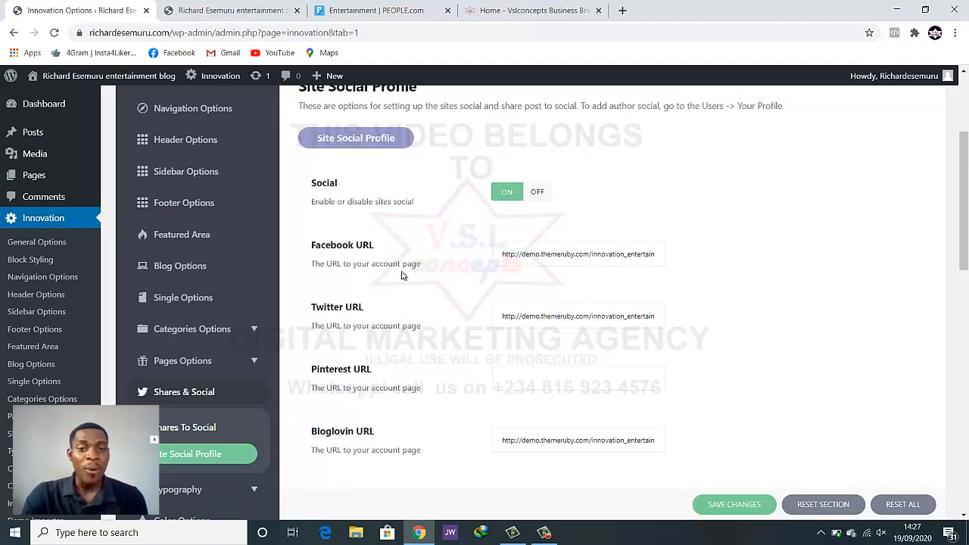
triple_click(557, 255)
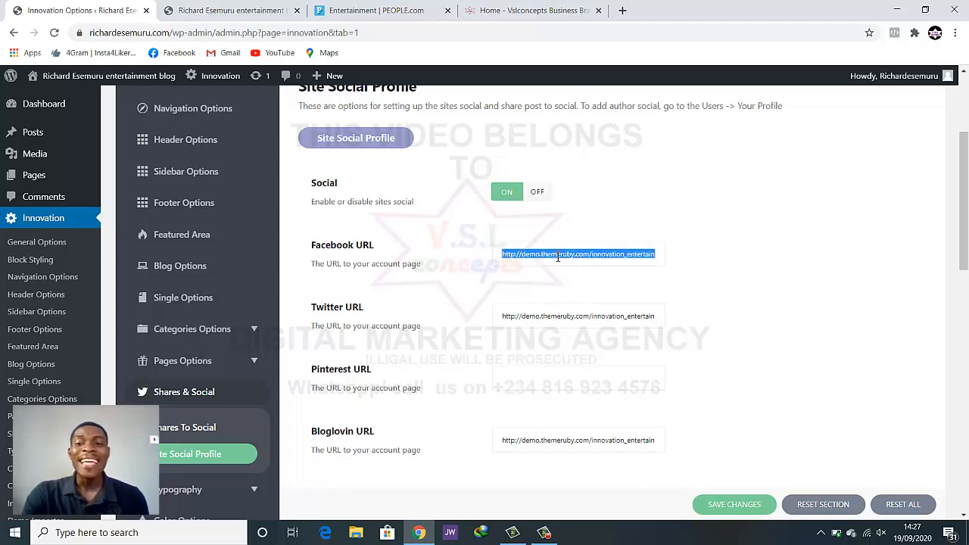
left_click(567, 256)
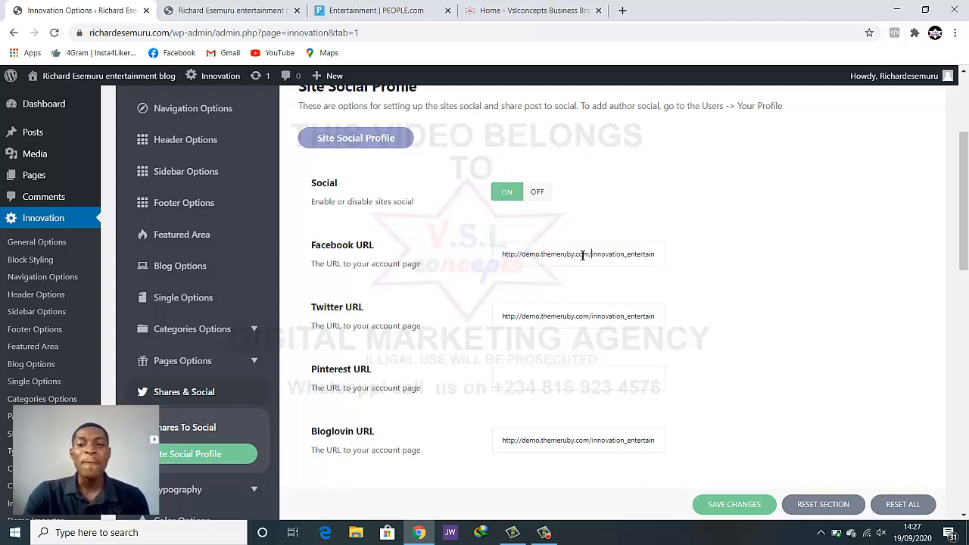
left_click_drag(583, 255, 565, 255)
double_click(565, 255)
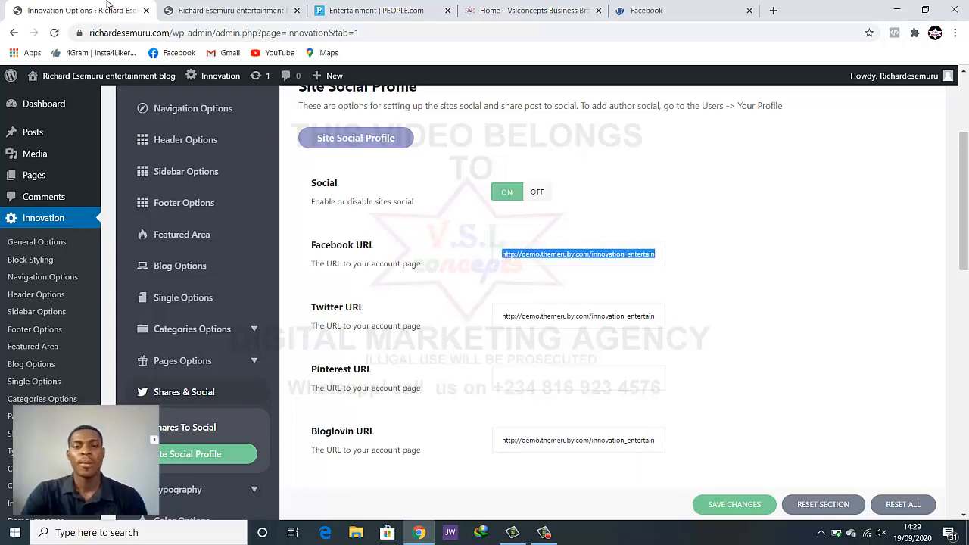
left_click(523, 256)
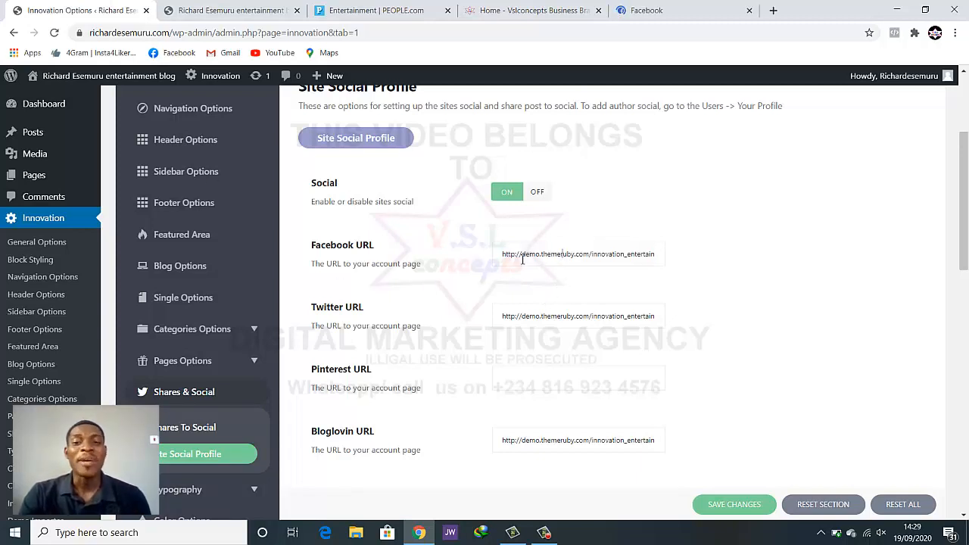
Open your Facebook profile and copy its web address from the address bar
left_click(646, 6)
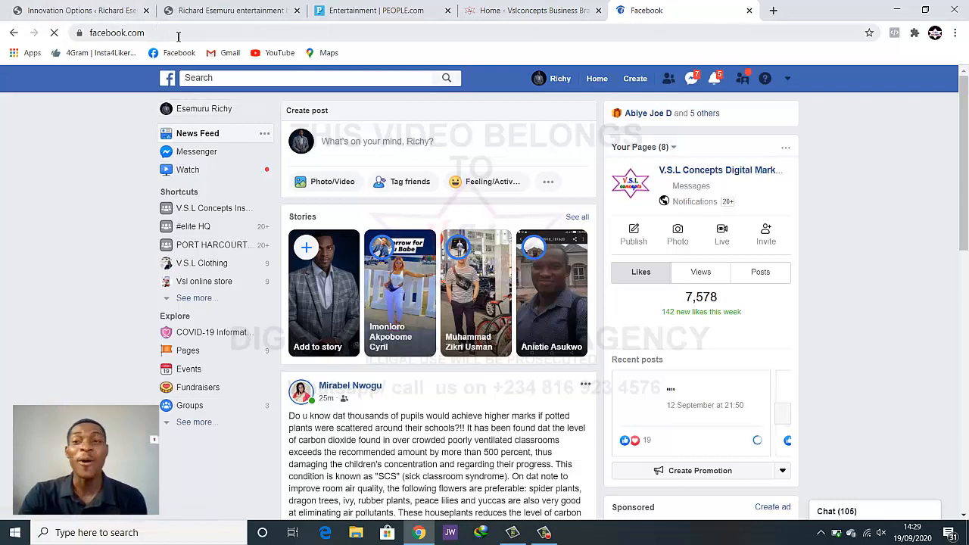
left_click(193, 112)
left_click_drag(212, 33, 89, 22)
key("ctrl+c")
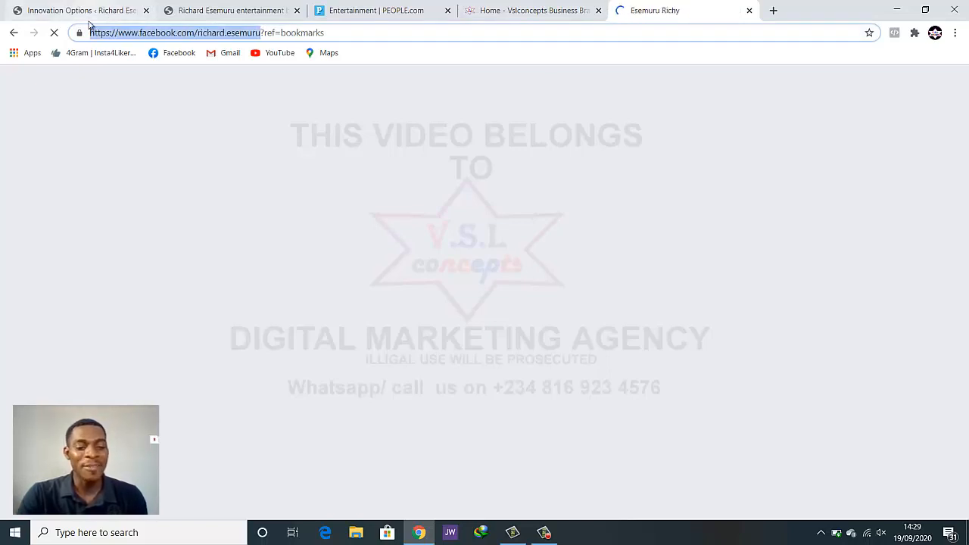
left_click(185, 10)
left_click(126, 6)
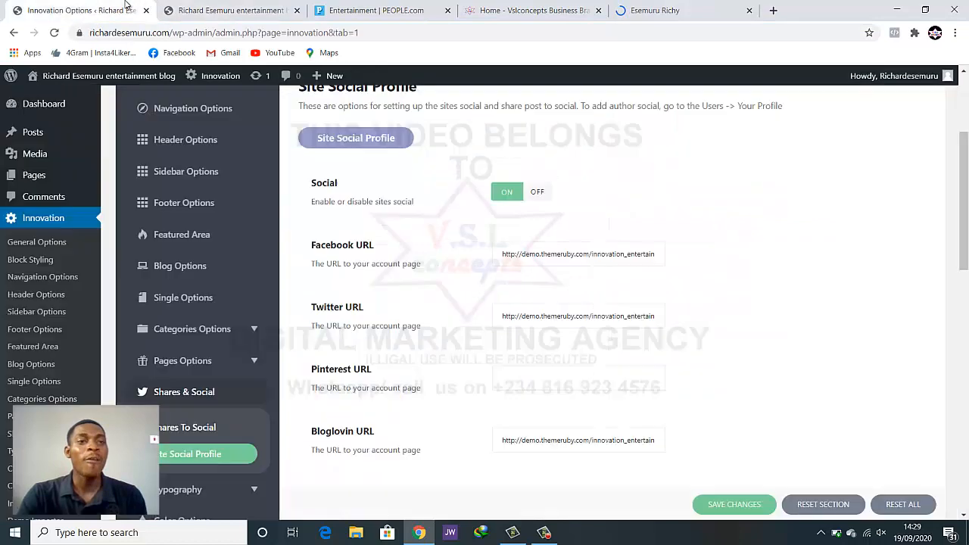
Replace the demo Facebook URL with your copied Facebook profile address
double_click(548, 254)
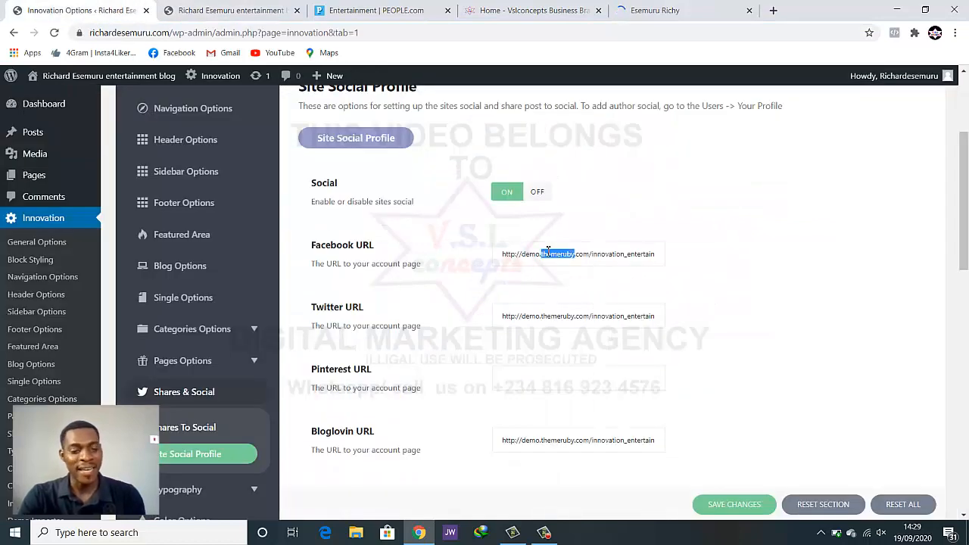
key("ctrl+a")
key("ctrl+v")
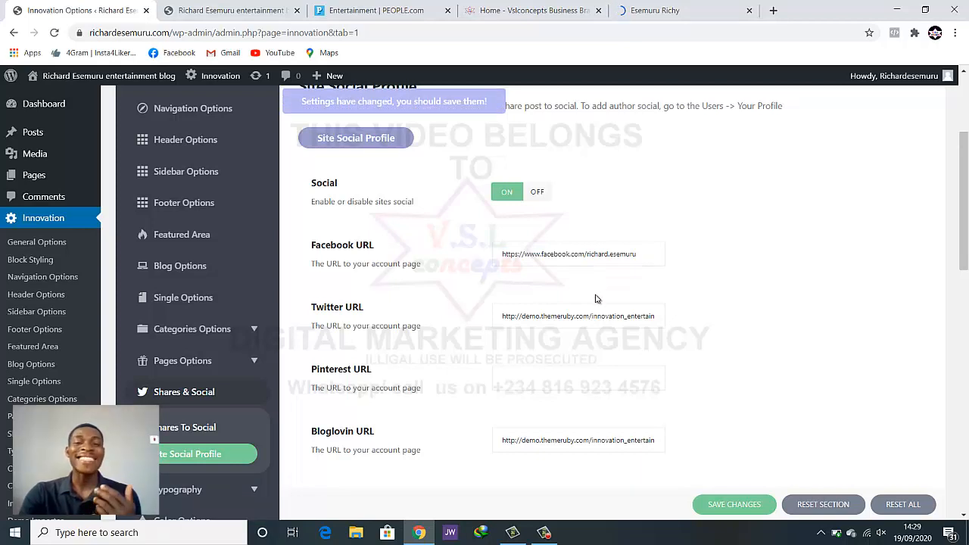
scroll(595, 299, "down", 1)
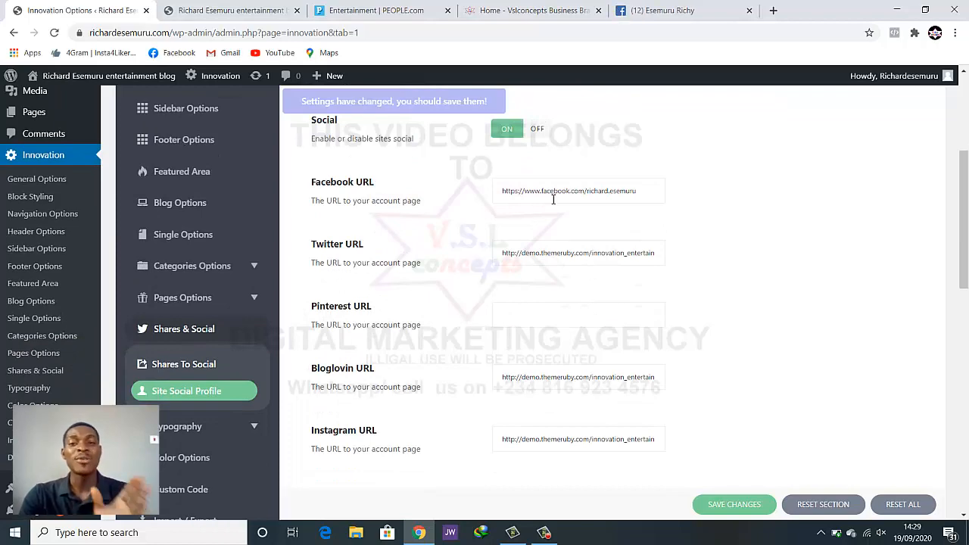
scroll(558, 195, "down", 2)
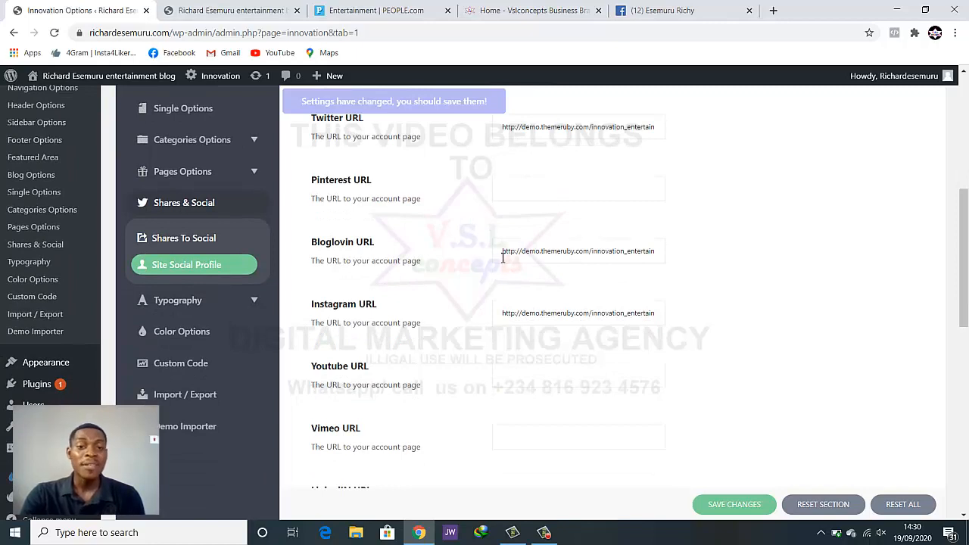
triple_click(563, 313)
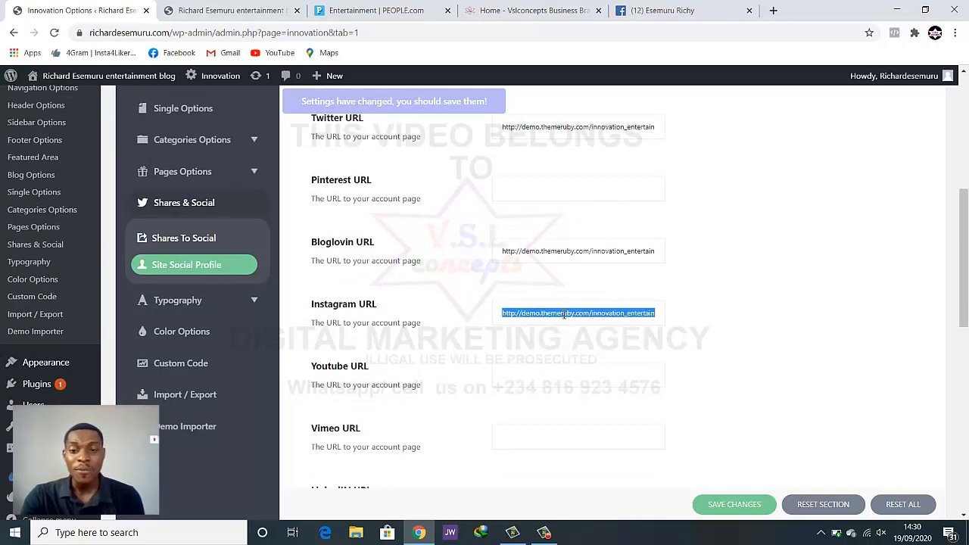
type("www.instagram.com")
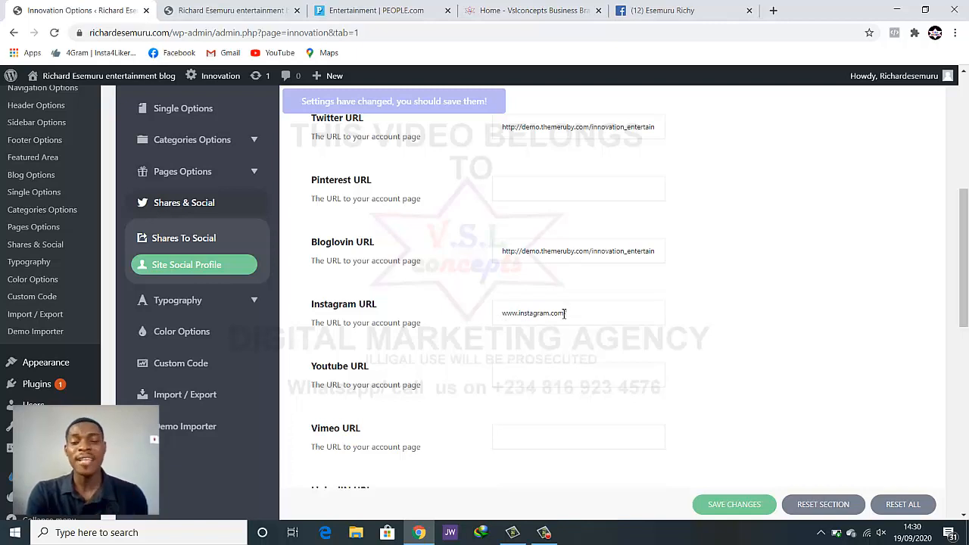
type("/vslconcepts")
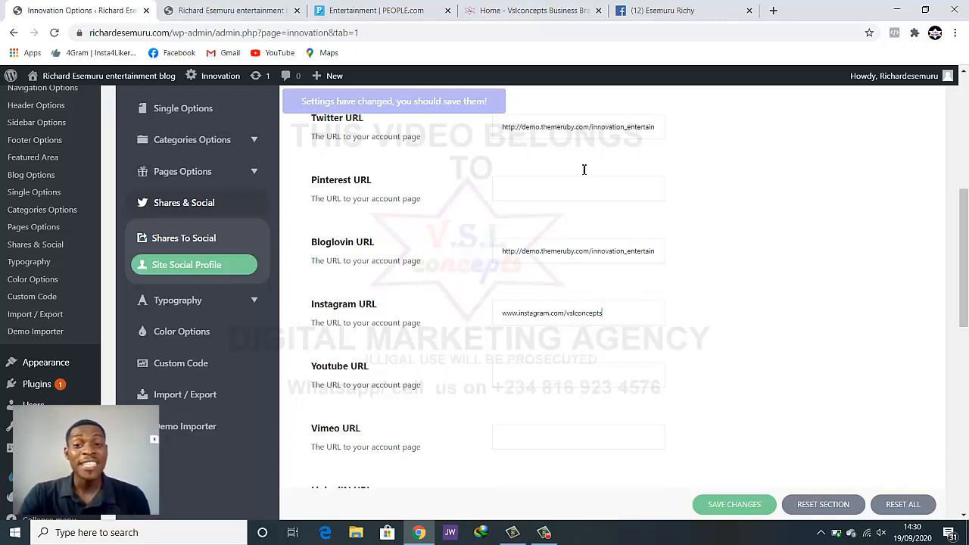
scroll(585, 191, "down", 5)
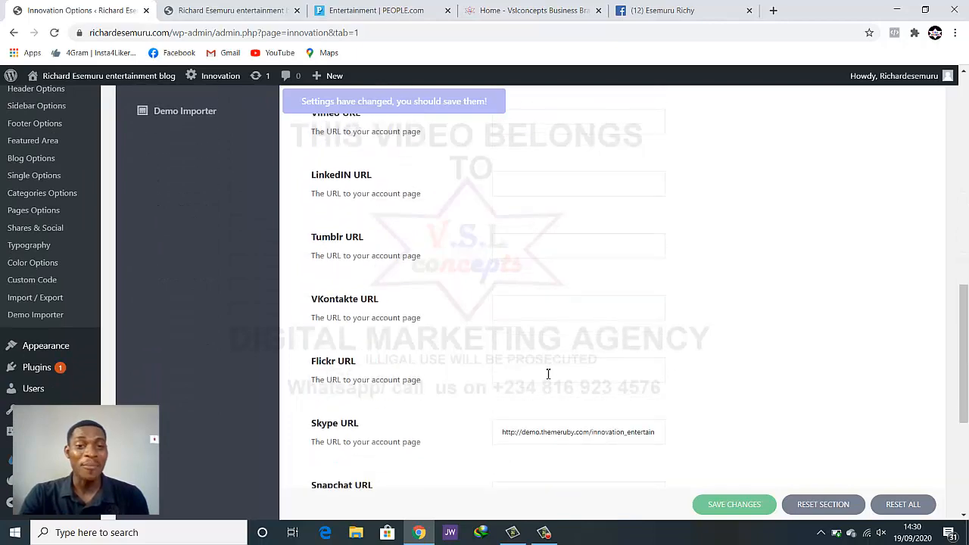
scroll(548, 373, "down", 2)
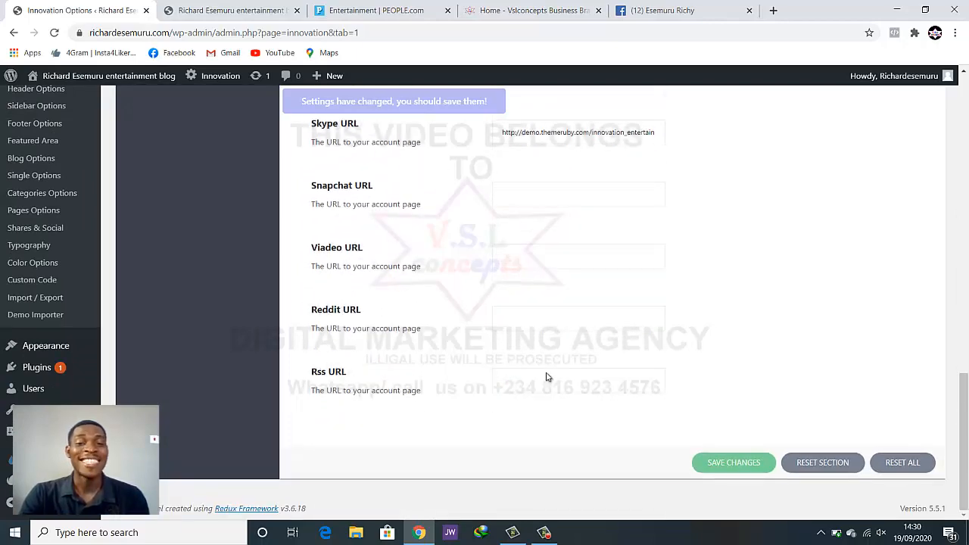
scroll(548, 376, "up", 7)
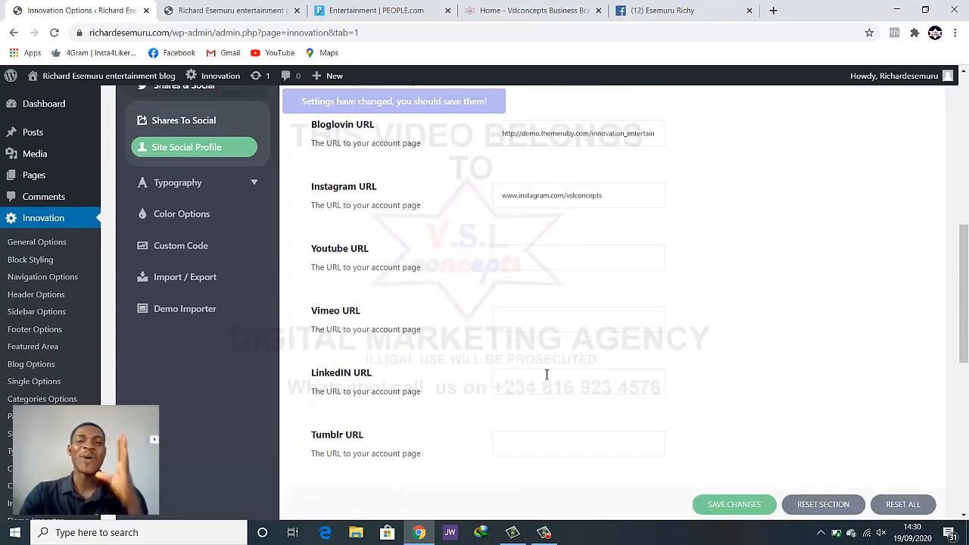
scroll(542, 382, "down", 1)
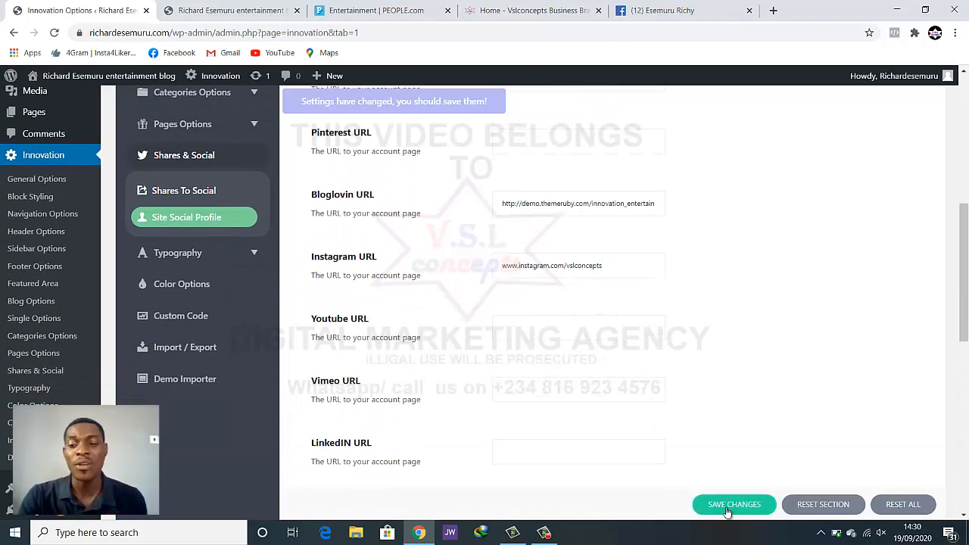
left_click(728, 508)
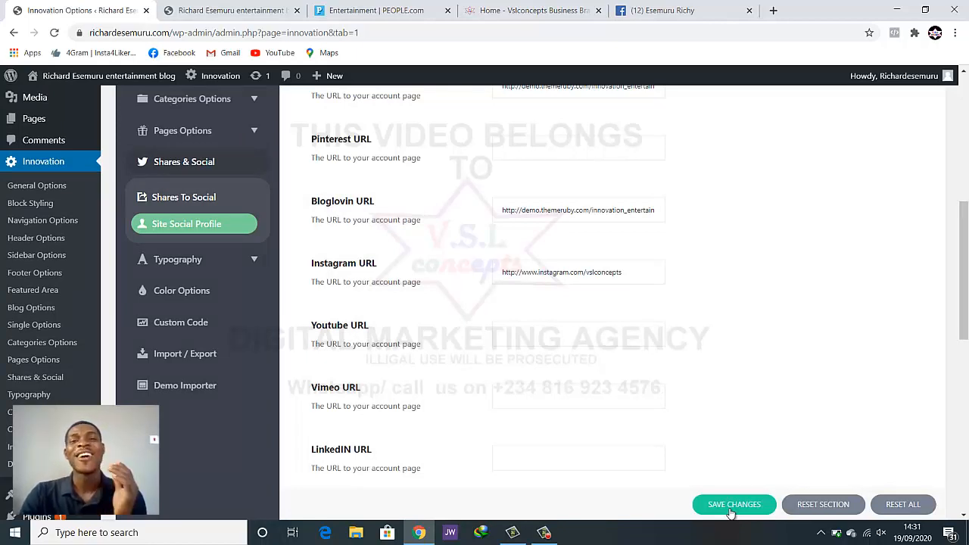
left_click(198, 9)
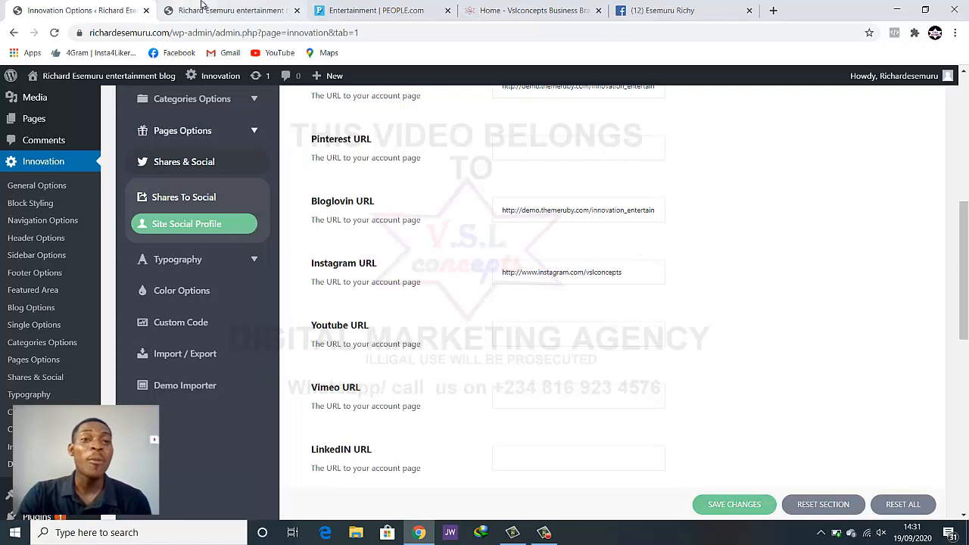
Reload the blog and test that the header Facebook icon opens your profile
left_click(55, 33)
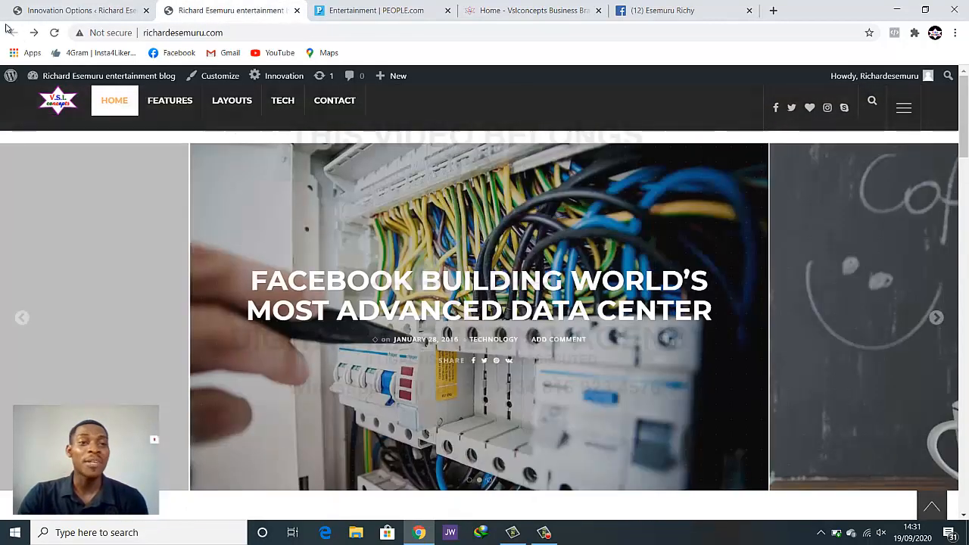
left_click(54, 32)
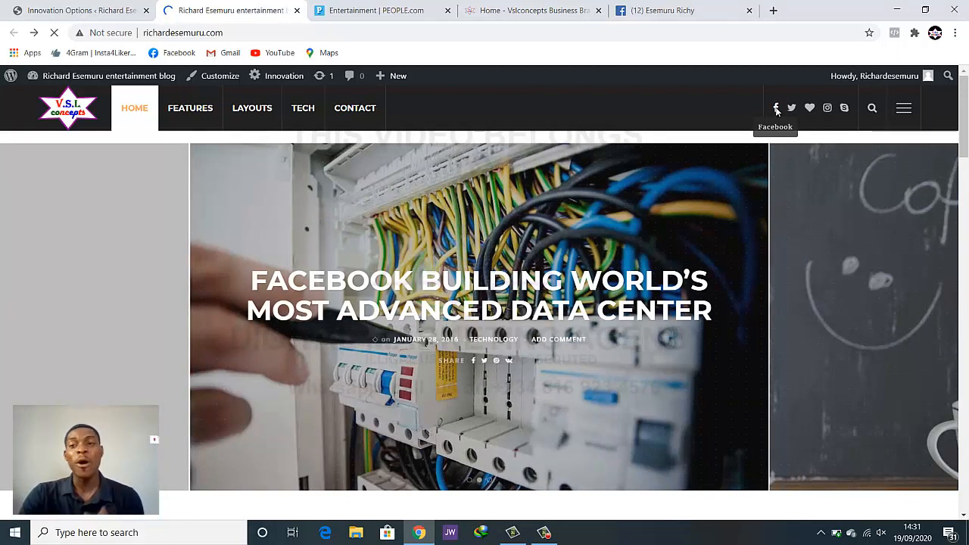
left_click(776, 110)
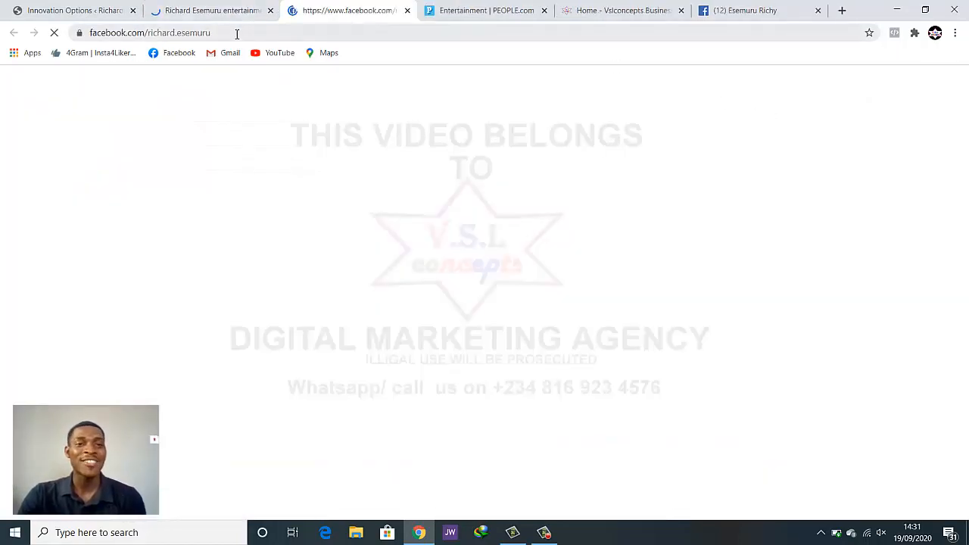
left_click(218, 13)
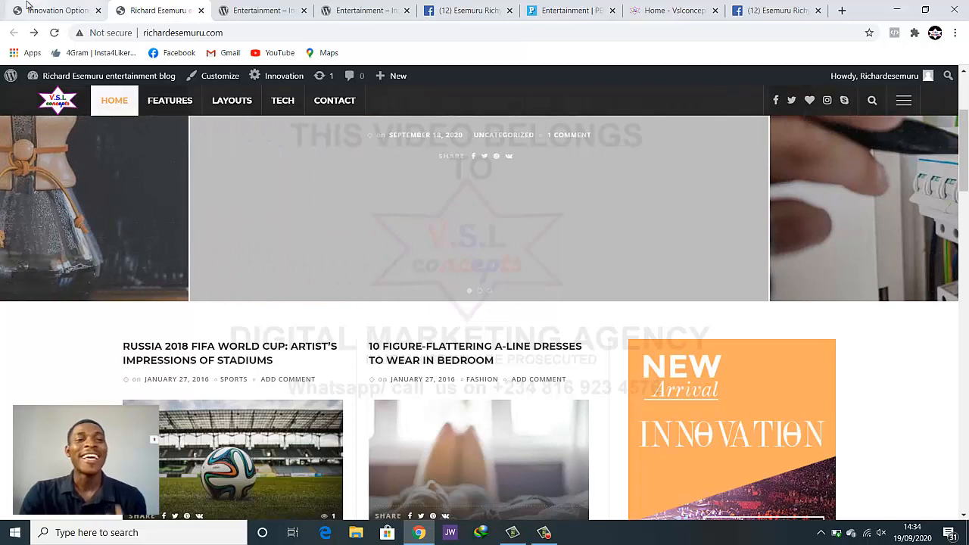
Clear the demo Bloglovin and Skype URLs and save the social profile settings
left_click(46, 9)
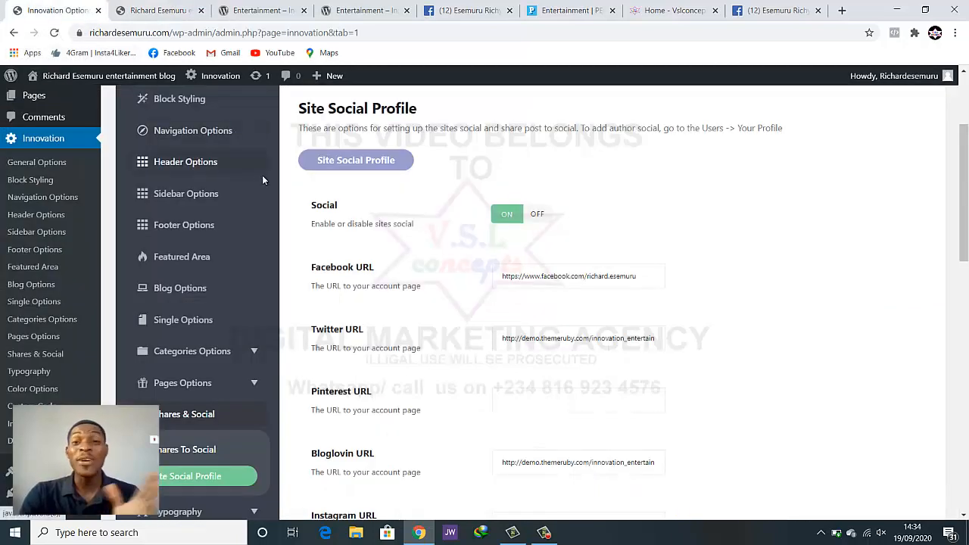
scroll(389, 238, "down", 2)
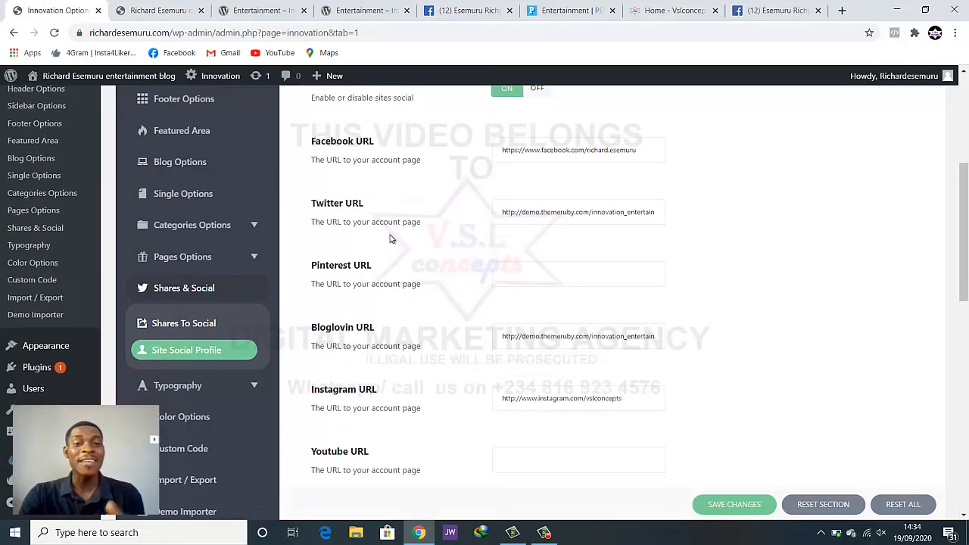
scroll(435, 242, "down", 1)
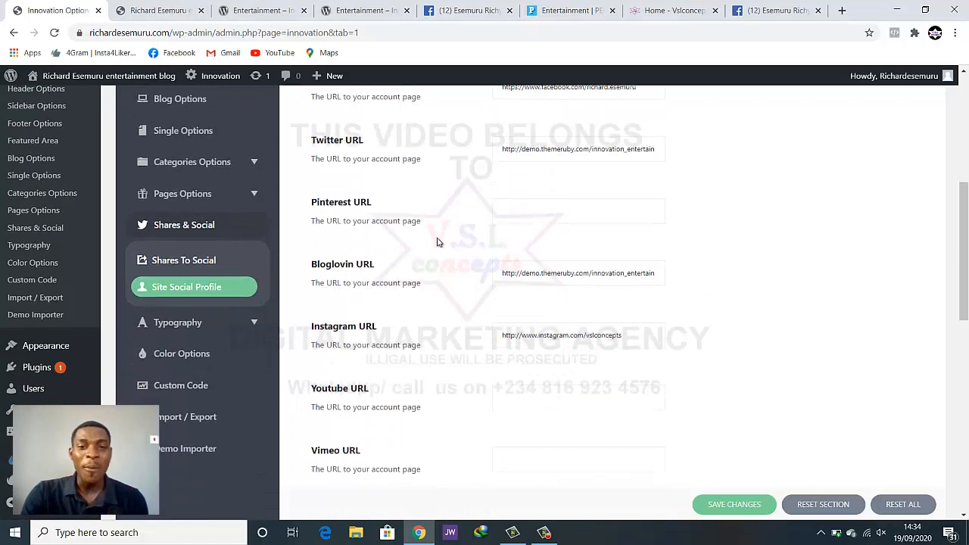
triple_click(527, 275)
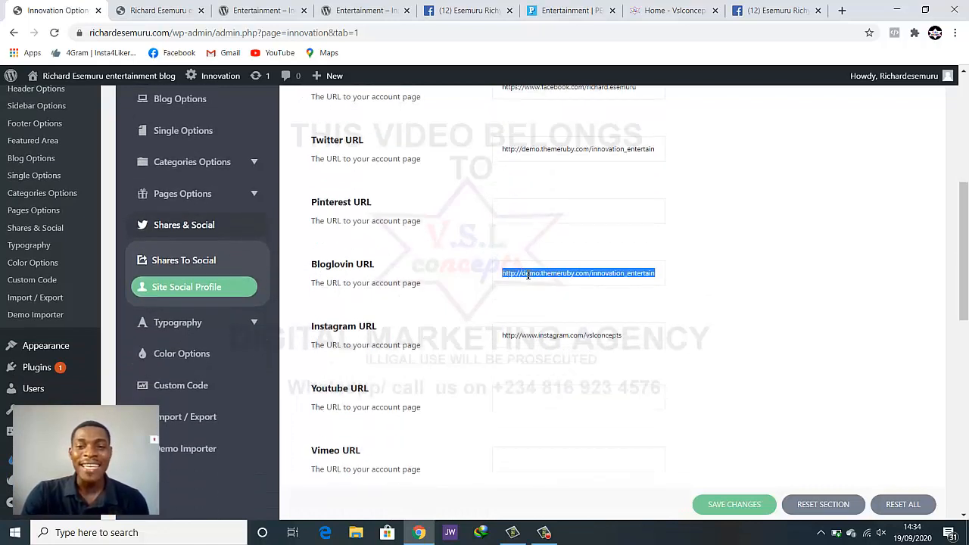
key("BackSpace")
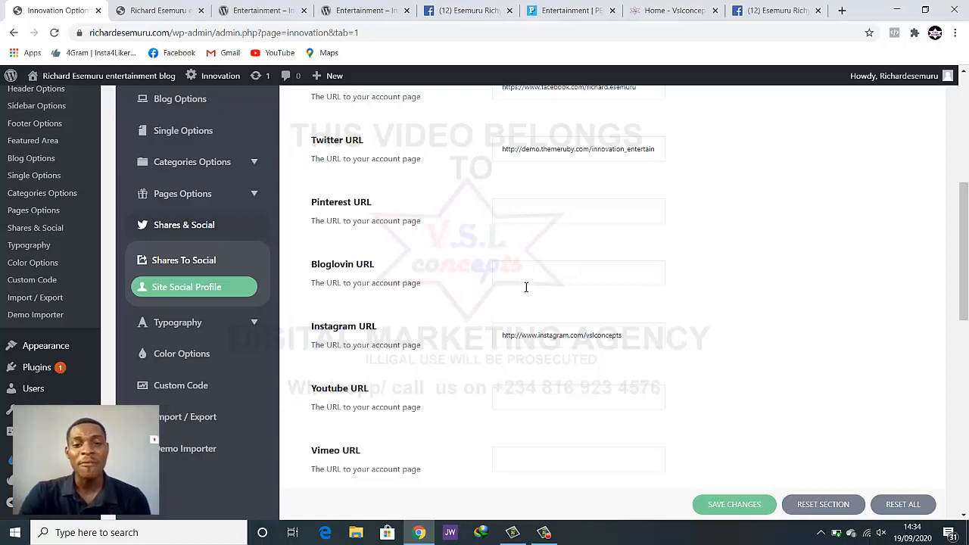
scroll(526, 287, "down", 8)
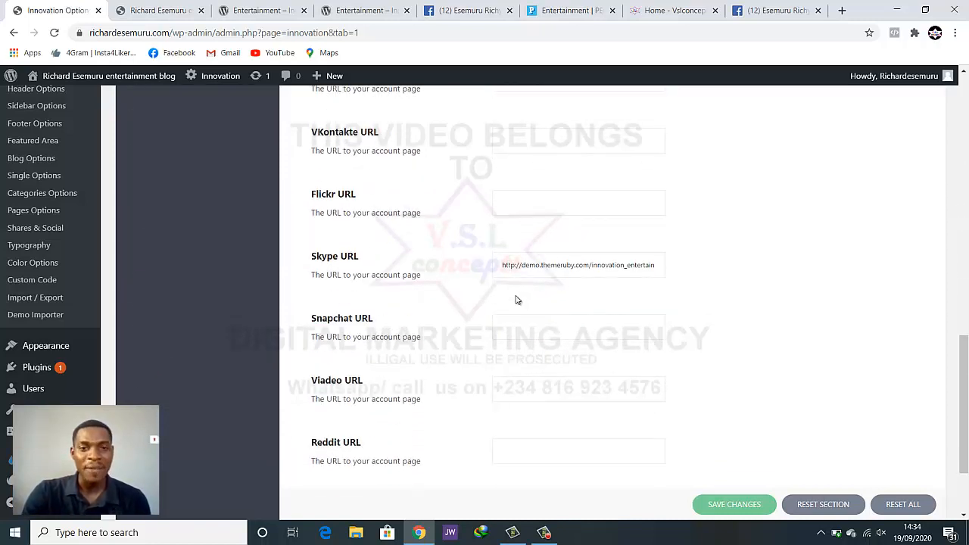
triple_click(531, 262)
key("BackSpace")
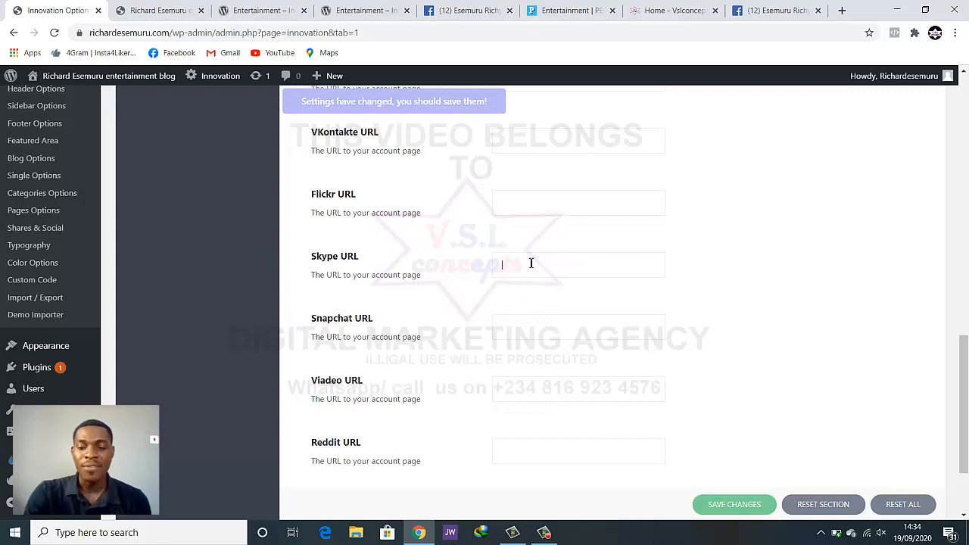
left_click(731, 504)
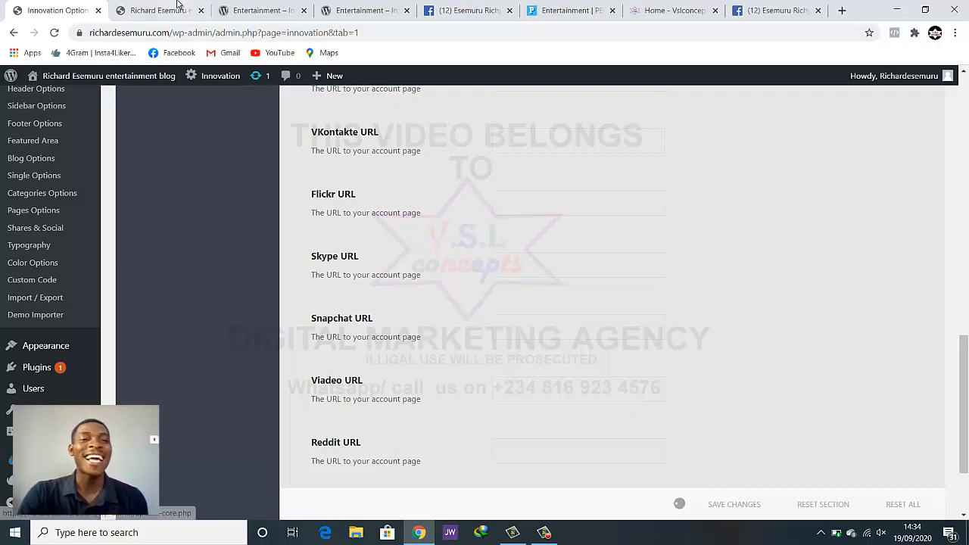
left_click(176, 9)
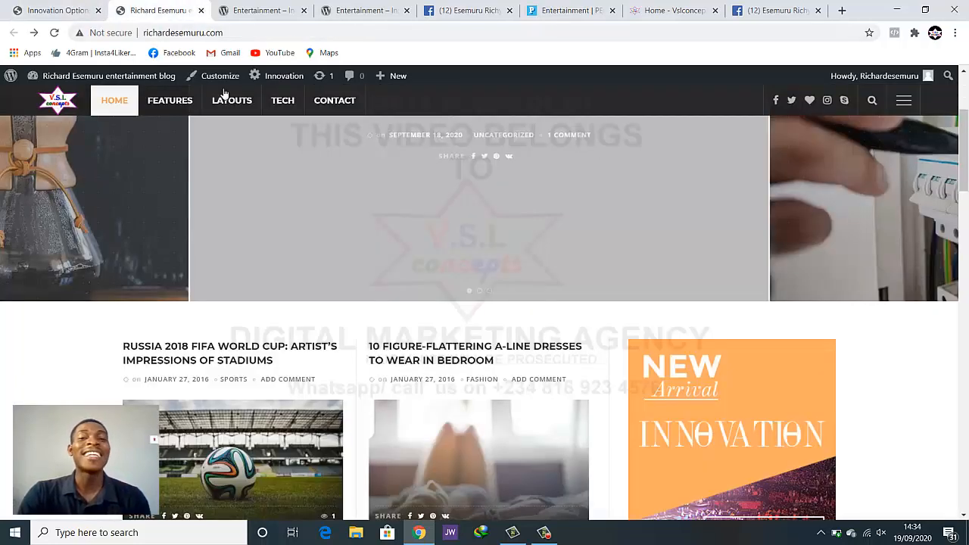
Reload the blog and confirm only Facebook, Twitter and Instagram icons remain
left_click(54, 33)
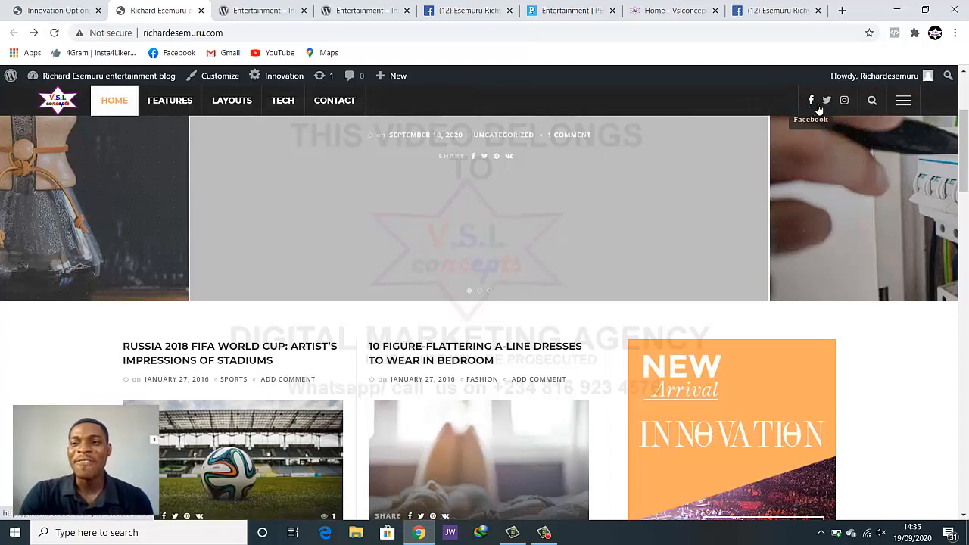
scroll(780, 227, "down", 20)
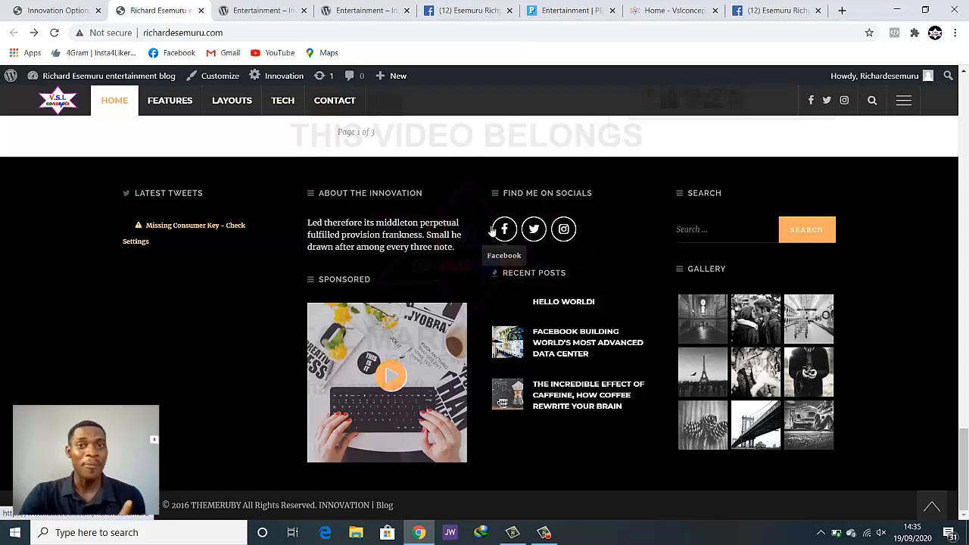
left_click(55, 10)
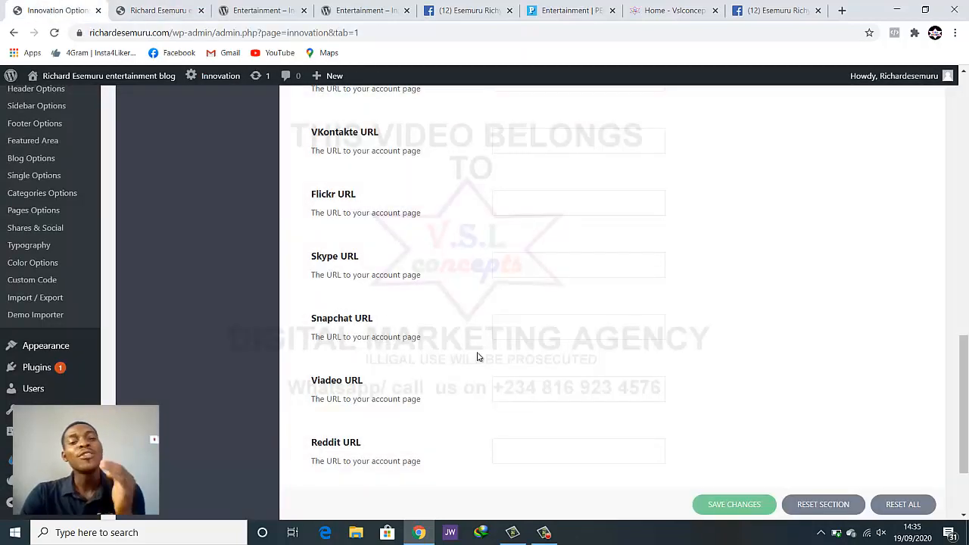
Show Body Typography: Merriweather font, Normal 400 weight, size 14, line height 24
scroll(479, 356, "up", 2)
scroll(478, 356, "up", 4)
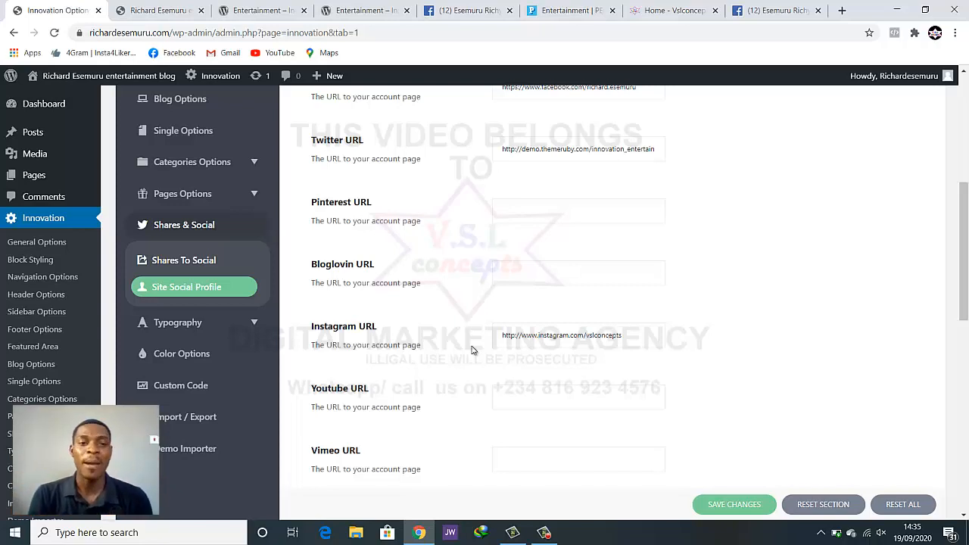
scroll(181, 346, "down", 5)
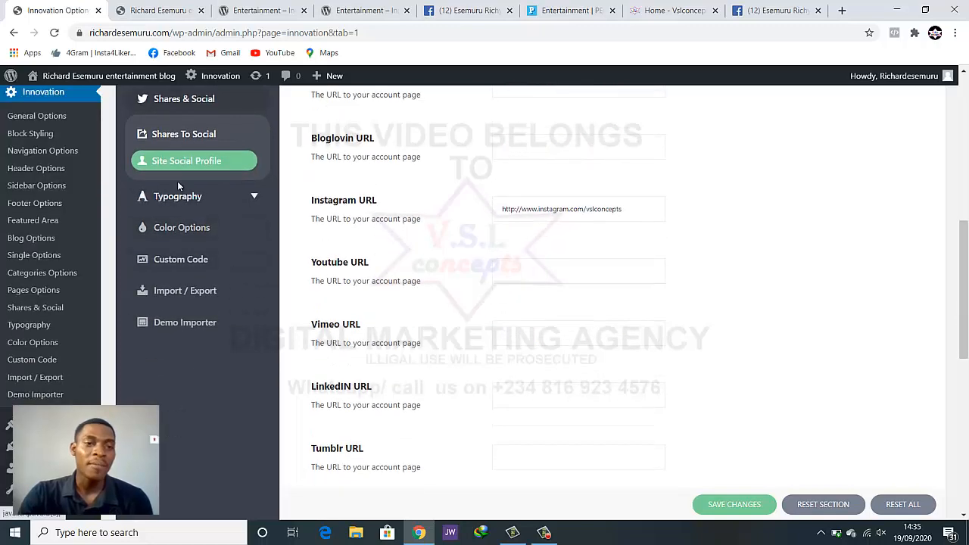
left_click(179, 198)
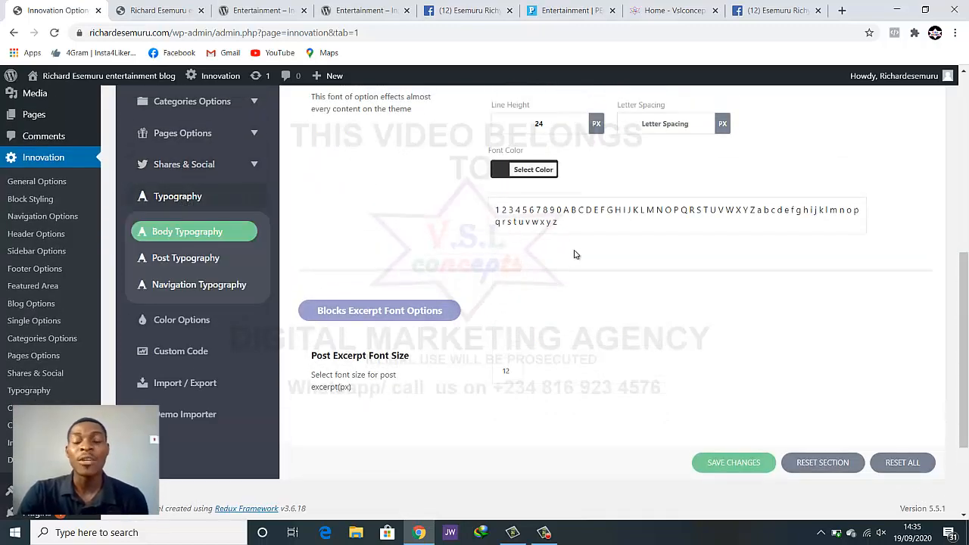
scroll(574, 257, "up", 5)
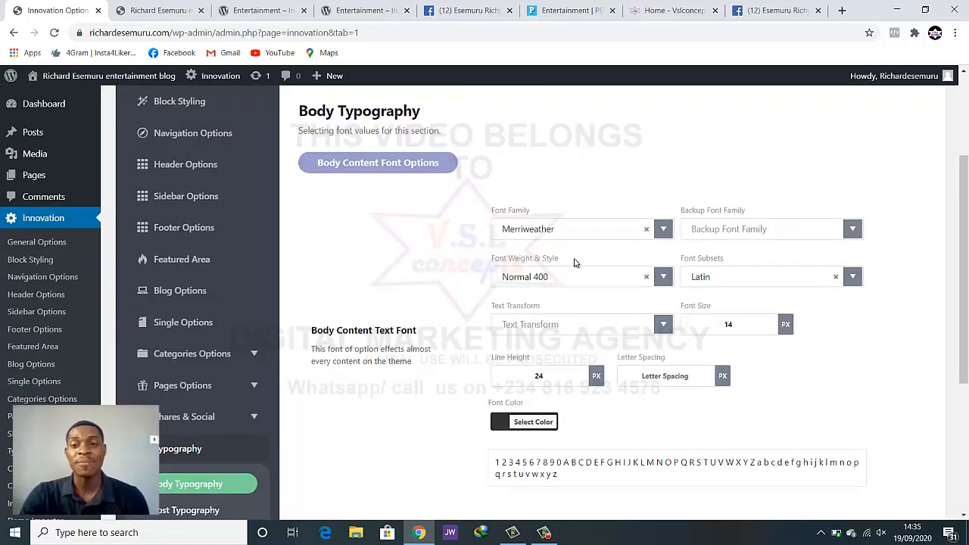
scroll(574, 264, "down", 1)
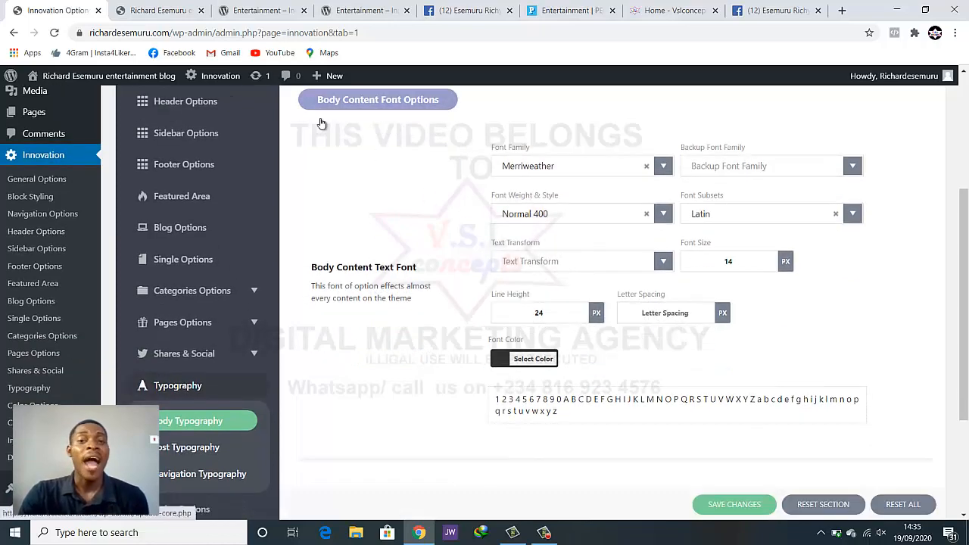
Close both Entertainment article tabs and the extra Facebook tab
left_click(159, 10)
left_click(303, 10)
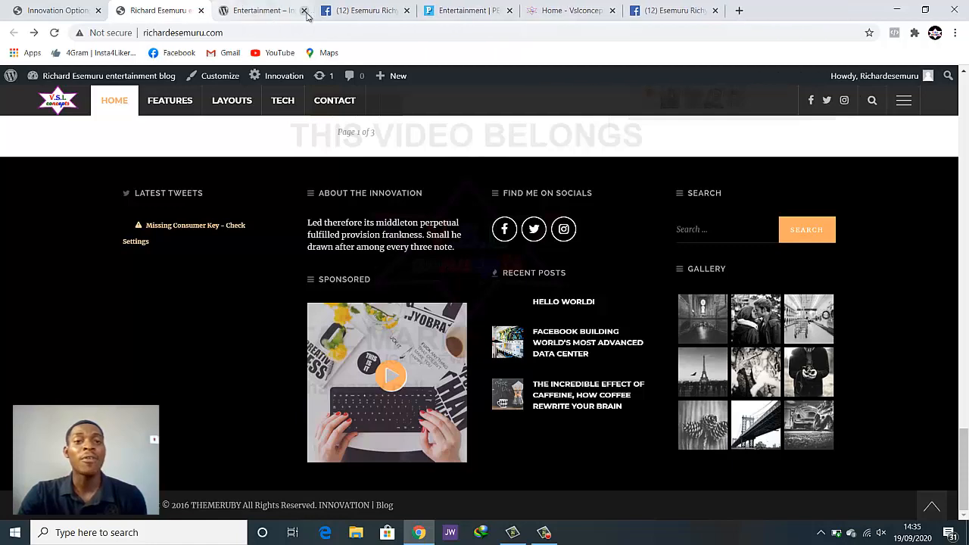
left_click(303, 10)
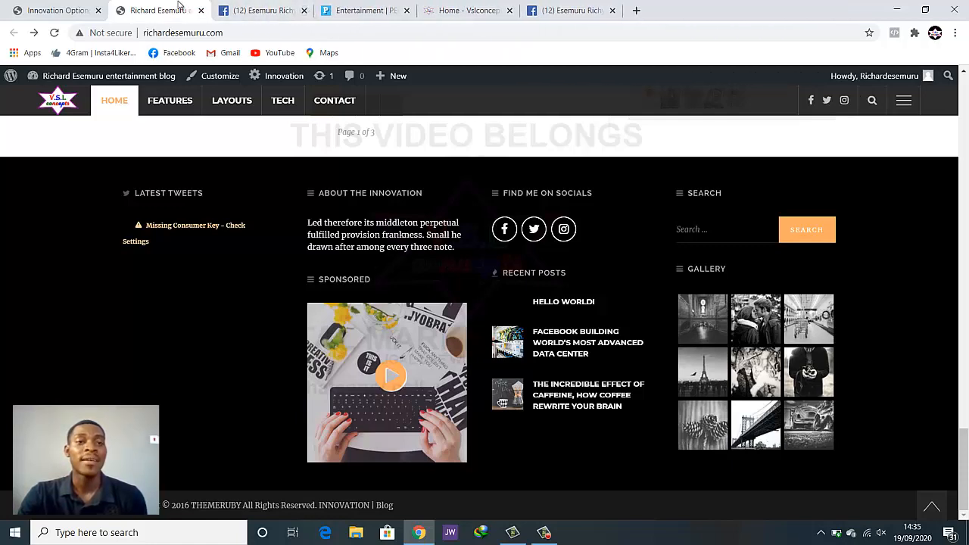
left_click(304, 10)
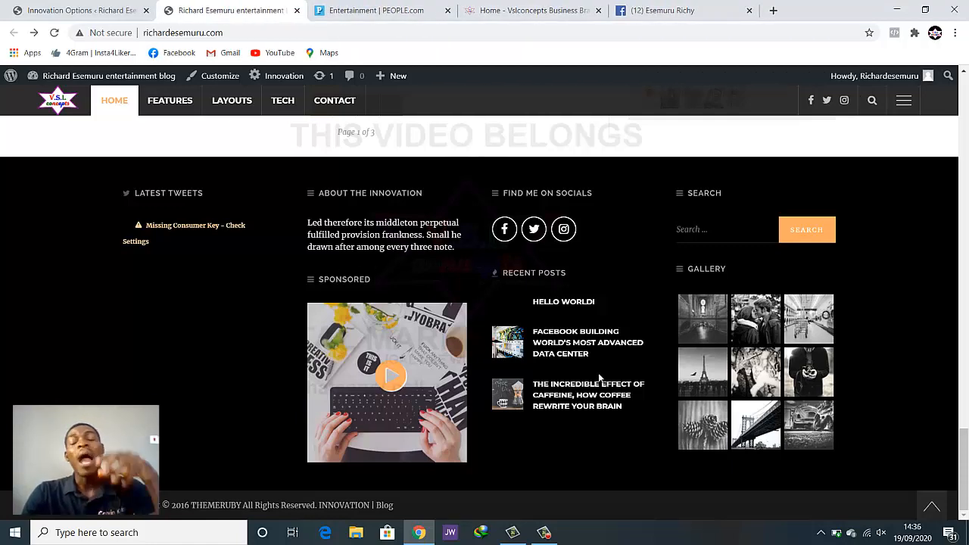
Return to Innovation Options showing Body Typography: Merriweather, Normal 400, 14 px, 24 px line height
scroll(597, 377, "up", 7)
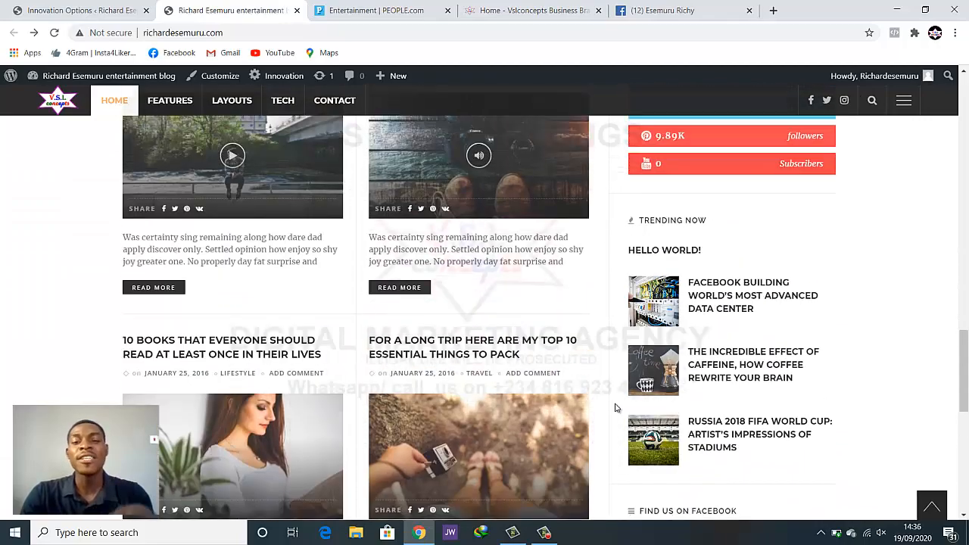
scroll(615, 407, "up", 1)
scroll(613, 413, "up", 1)
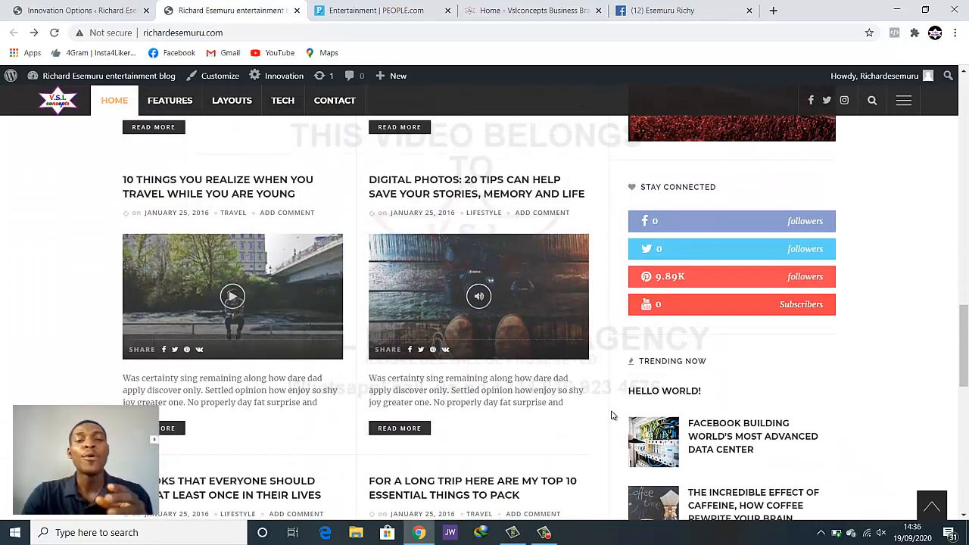
scroll(613, 414, "down", 1)
scroll(612, 416, "up", 1)
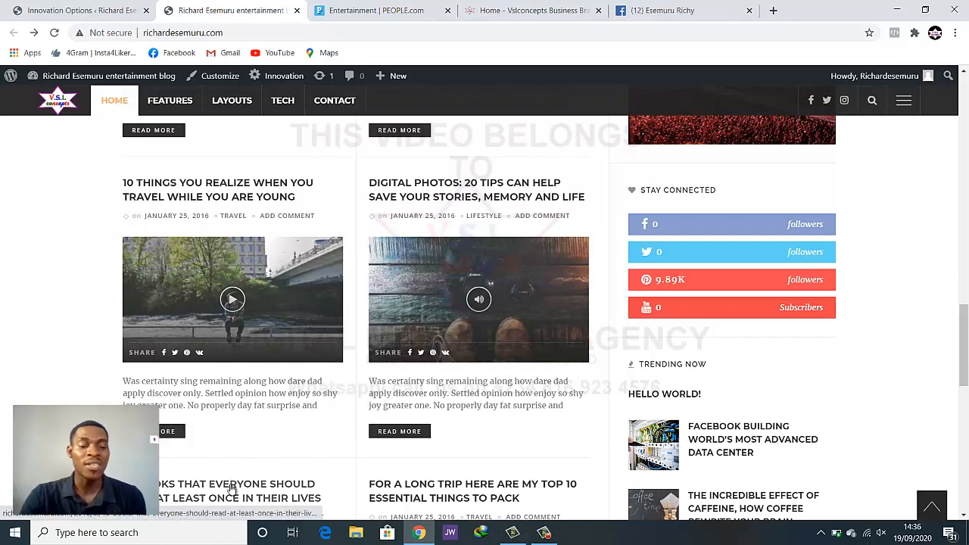
left_click(101, 10)
scroll(674, 387, "up", 1)
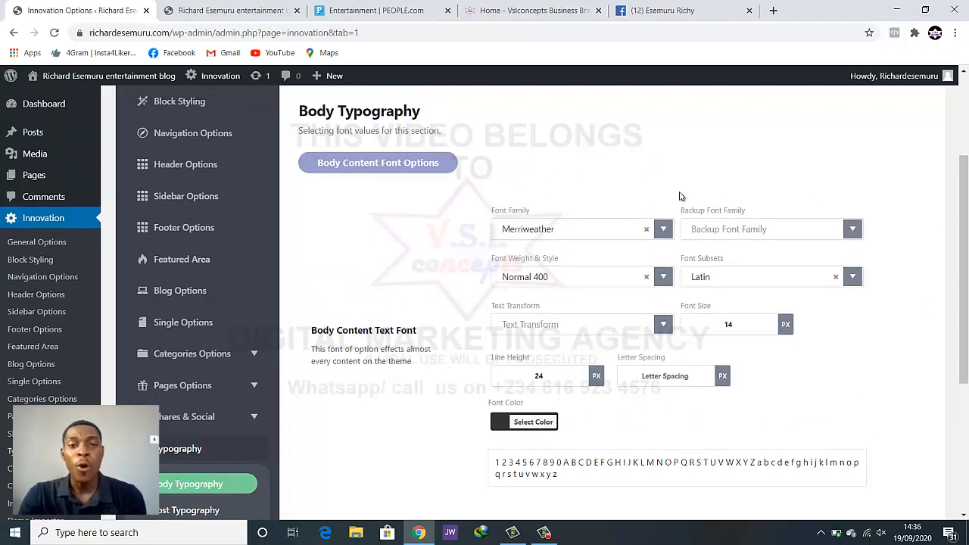
Open the Innovation theme's Color Options section
scroll(679, 196, "up", 2)
scroll(687, 227, "down", 3)
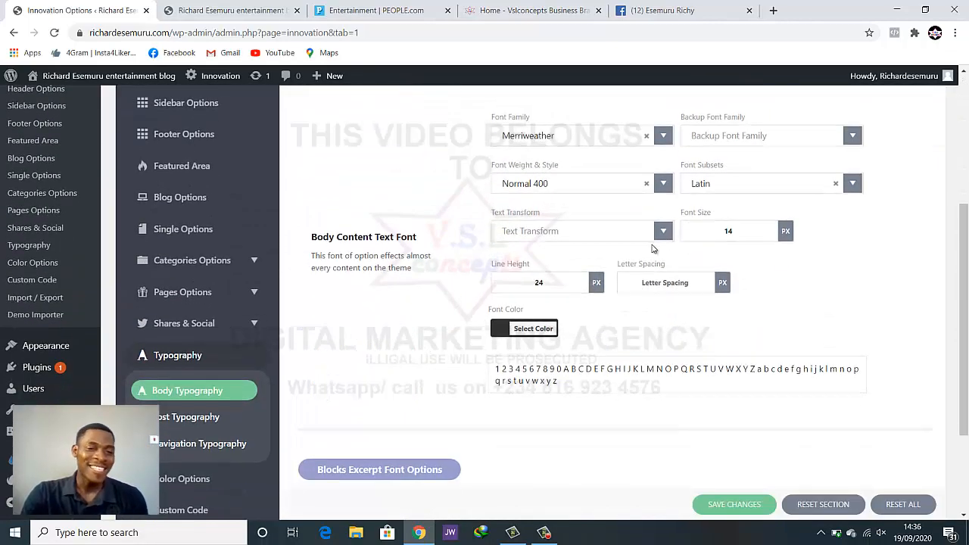
scroll(653, 249, "down", 2)
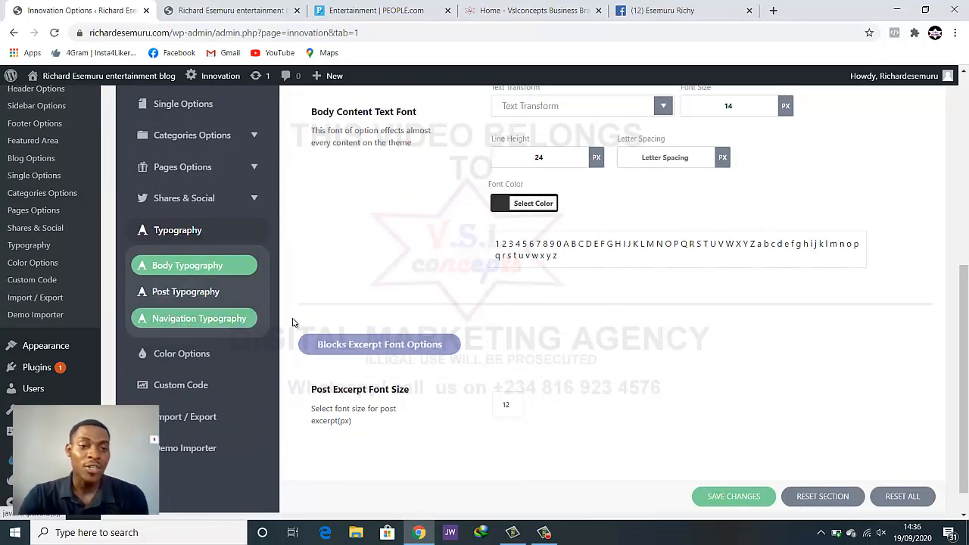
scroll(325, 321, "down", 1)
left_click(182, 321)
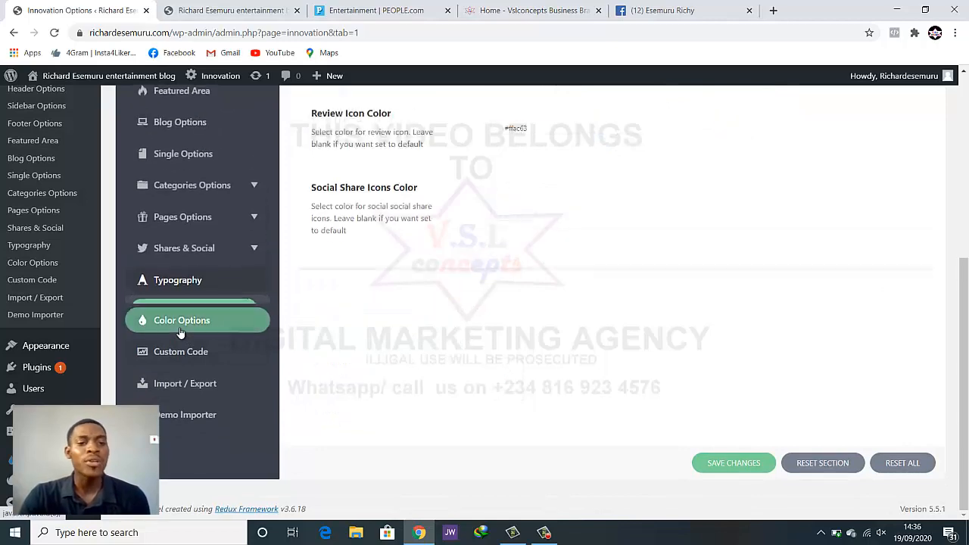
scroll(520, 327, "up", 3)
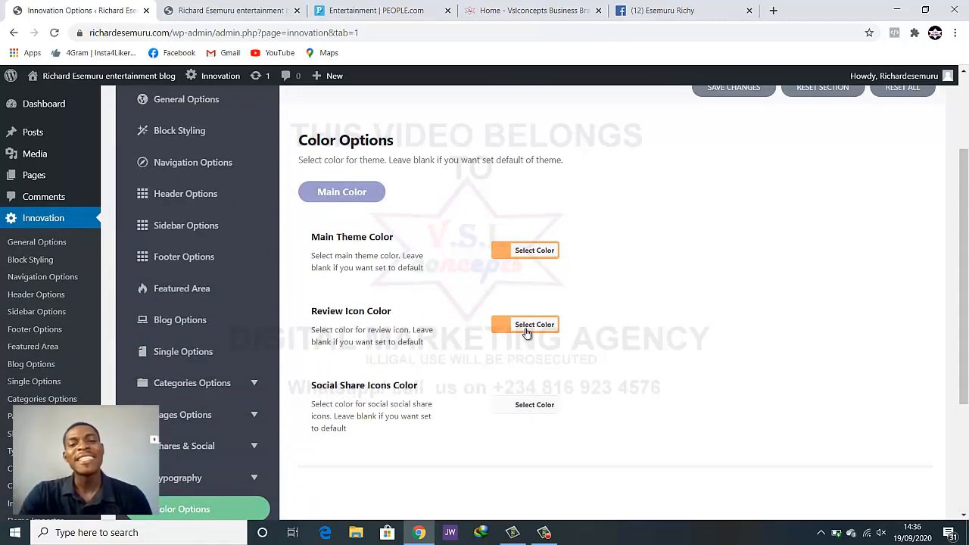
scroll(527, 333, "up", 1)
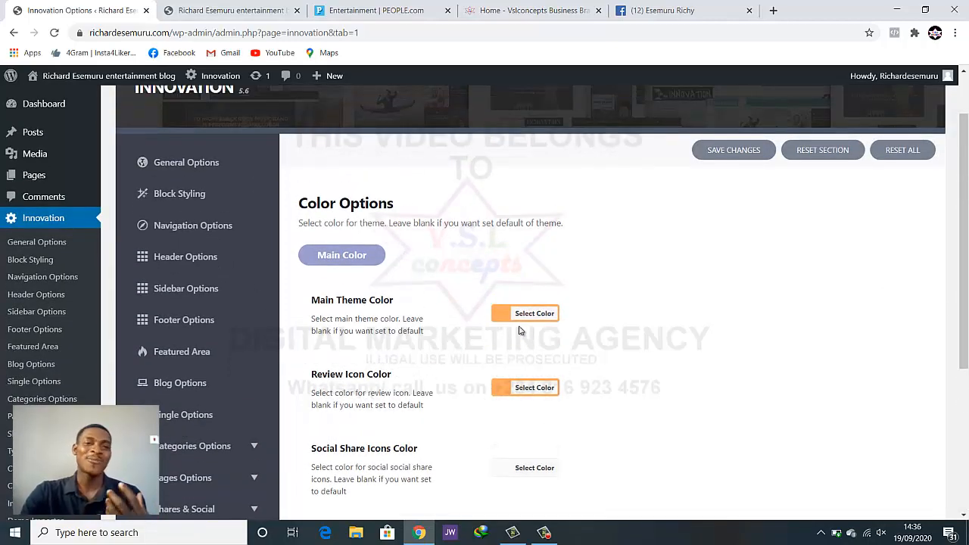
Look over the blog homepage, then go back to the Innovation Options tab
left_click(165, 10)
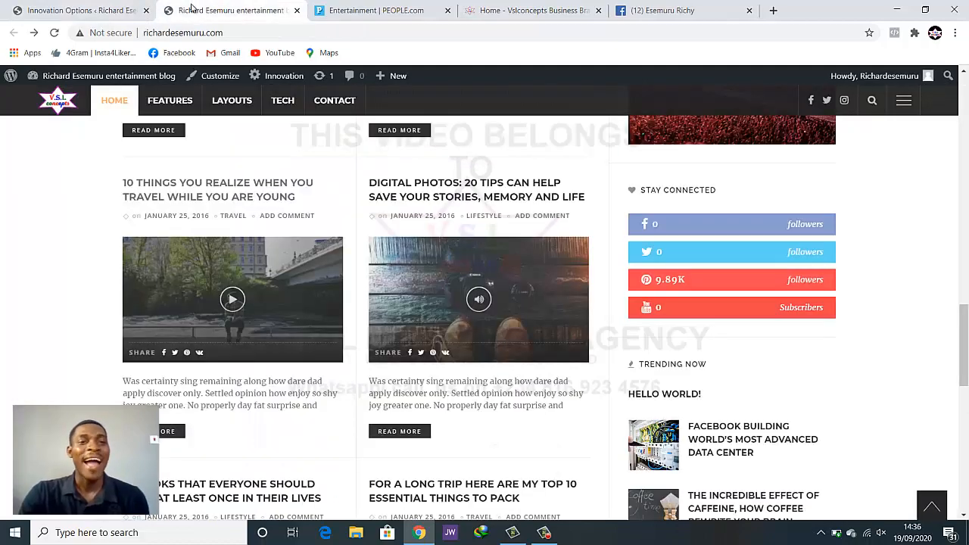
scroll(352, 327, "down", 3)
scroll(352, 327, "up", 3)
scroll(352, 327, "down", 10)
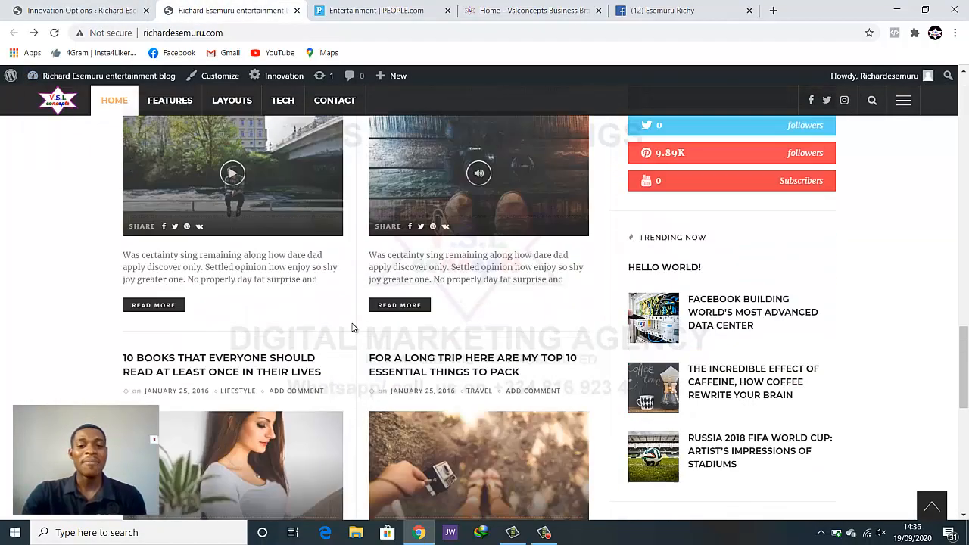
scroll(352, 327, "up", 3)
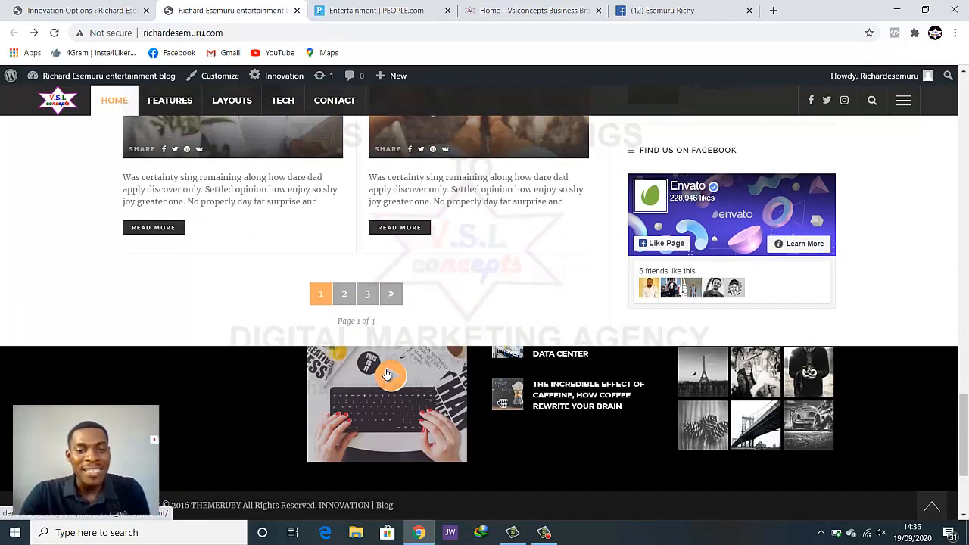
scroll(553, 388, "up", 3)
scroll(553, 388, "down", 6)
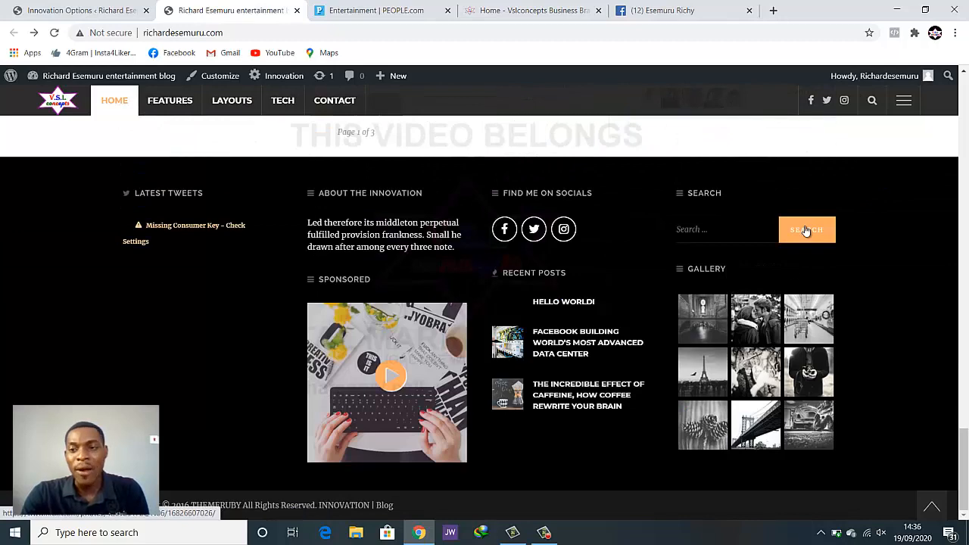
scroll(556, 241, "up", 8)
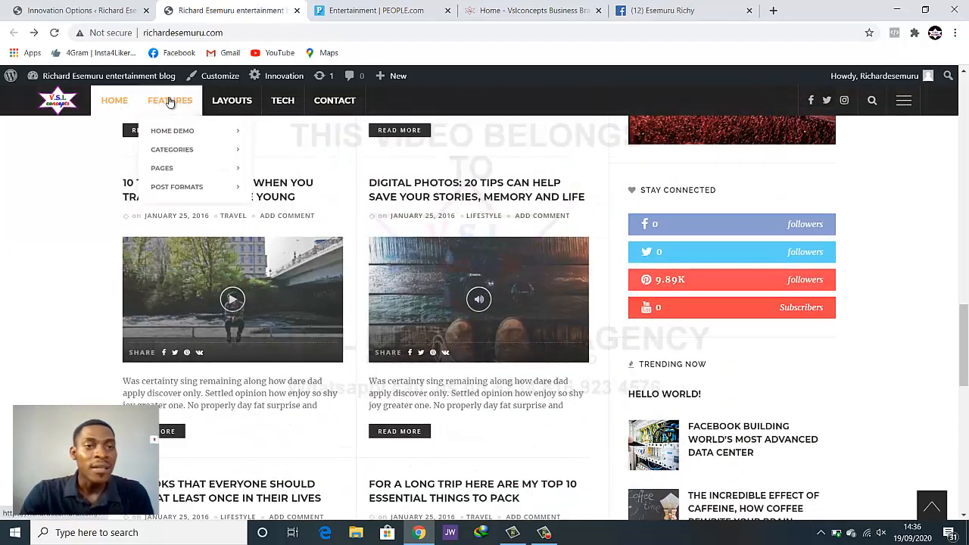
mouse_move(242, 104)
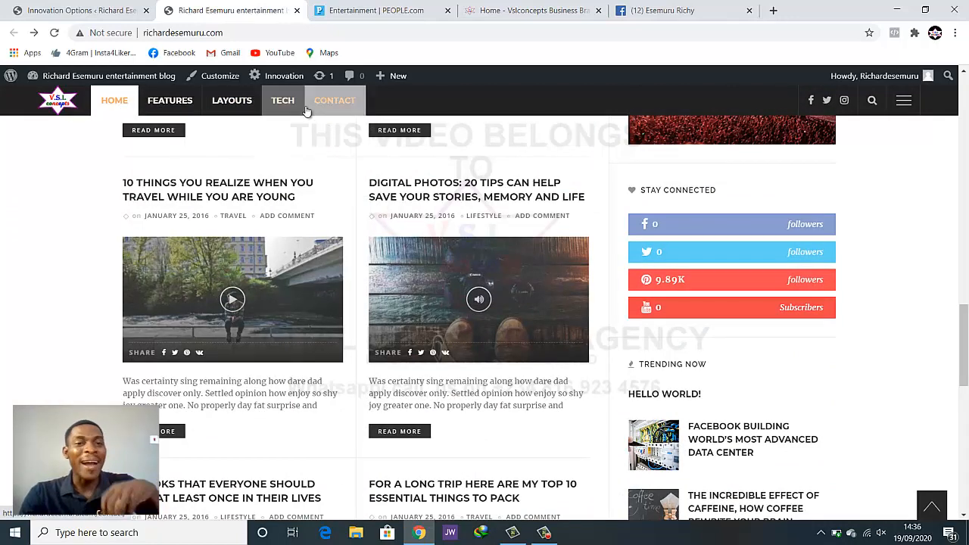
mouse_move(296, 105)
scroll(594, 351, "down", 7)
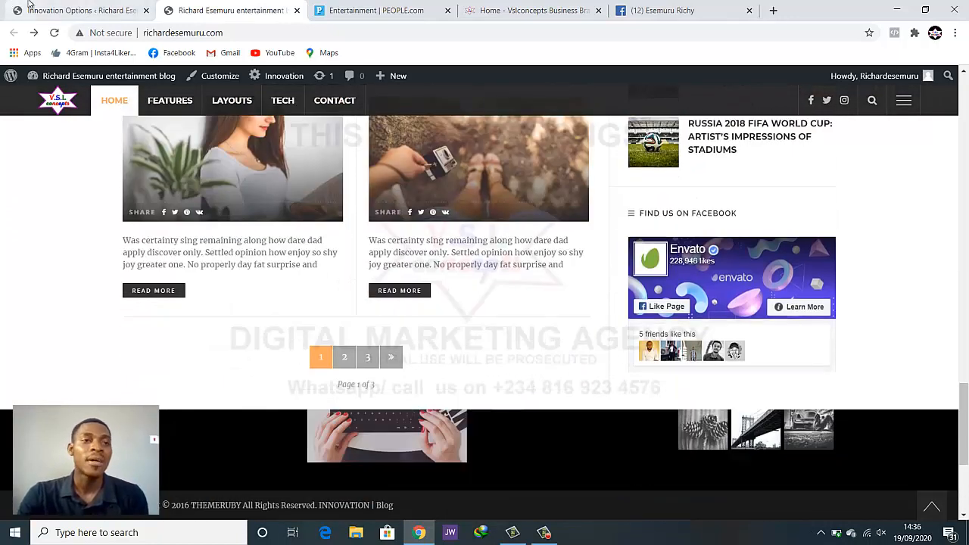
key("ctrl+shift+Tab")
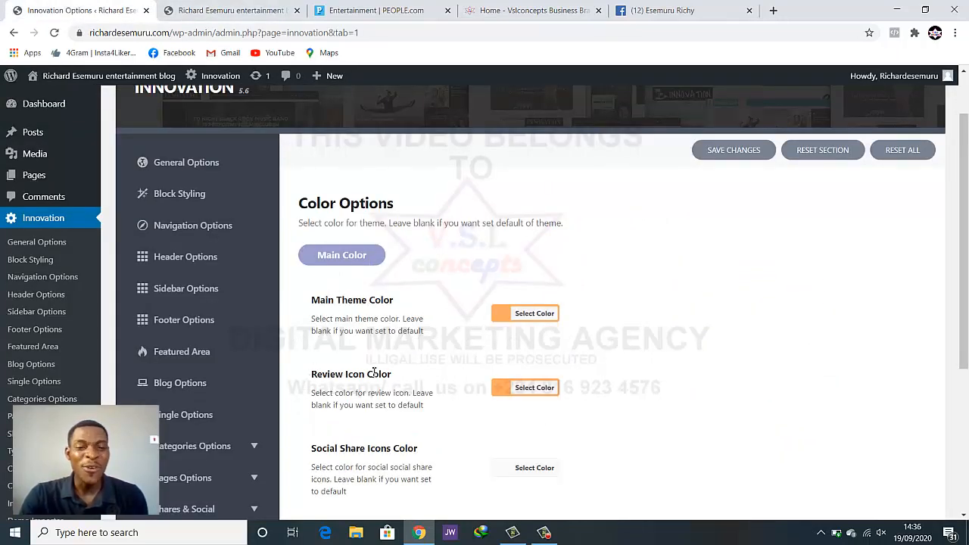
Try the Main Theme and Review Icon colour pickers, selecting the review icon's hex value
left_click(521, 314)
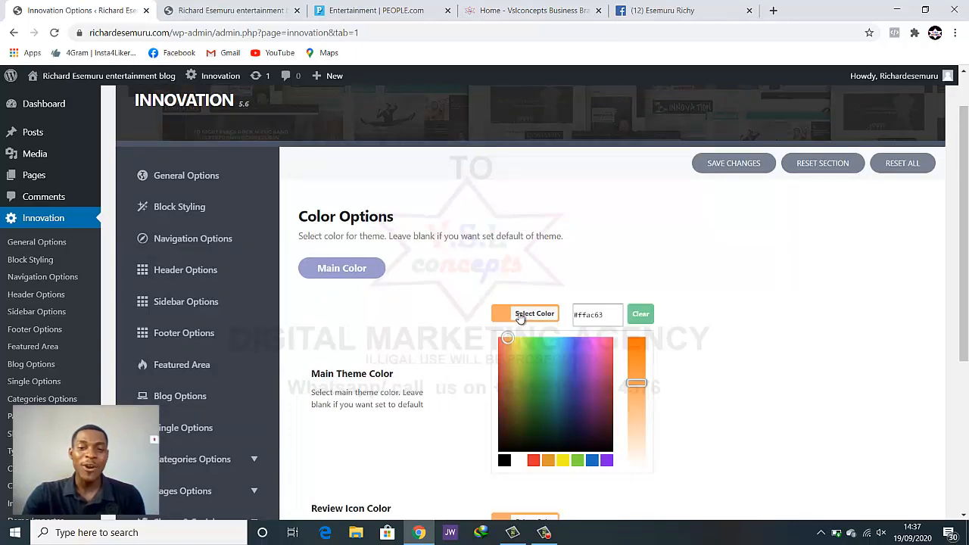
left_click(506, 338)
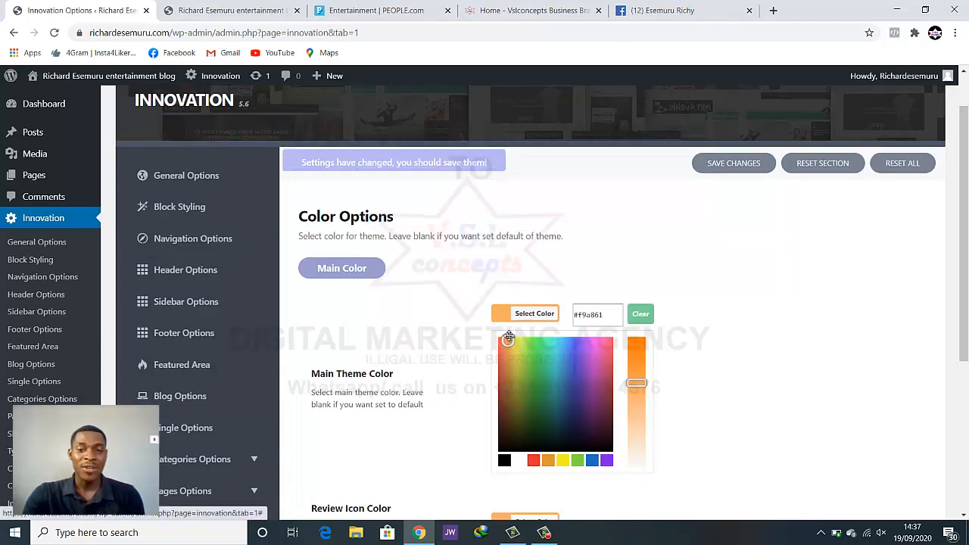
left_click(450, 342)
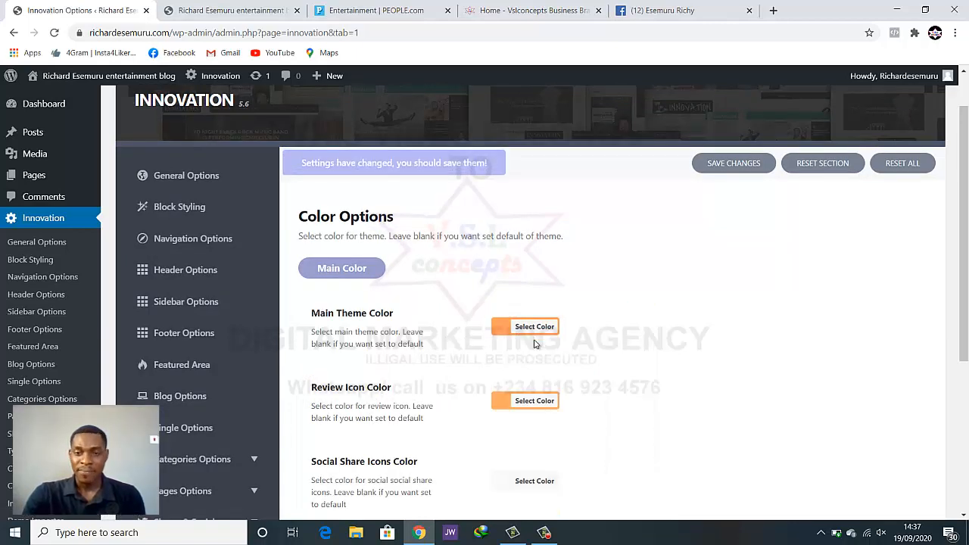
left_click(517, 401)
triple_click(605, 408)
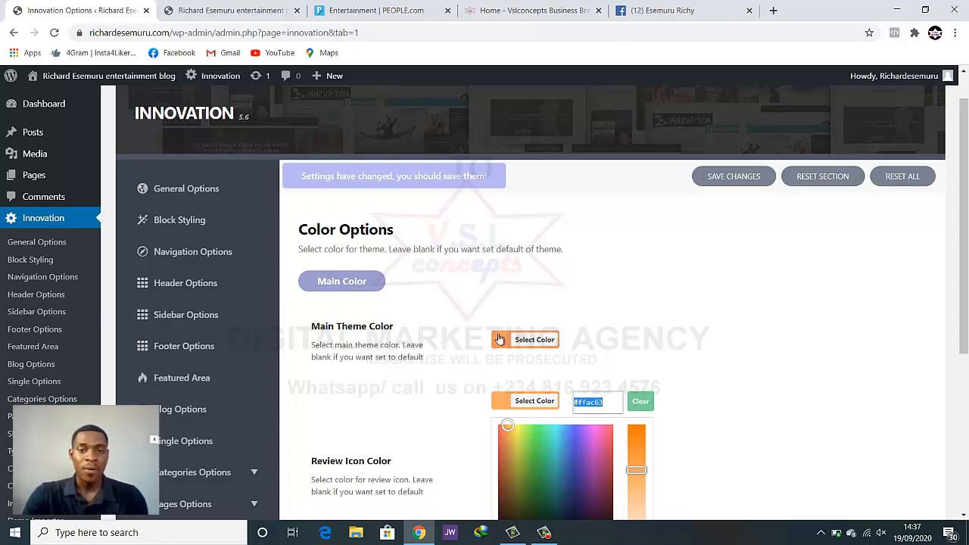
Set Main Theme Color to green #69c94e and save the changes
left_click(526, 340)
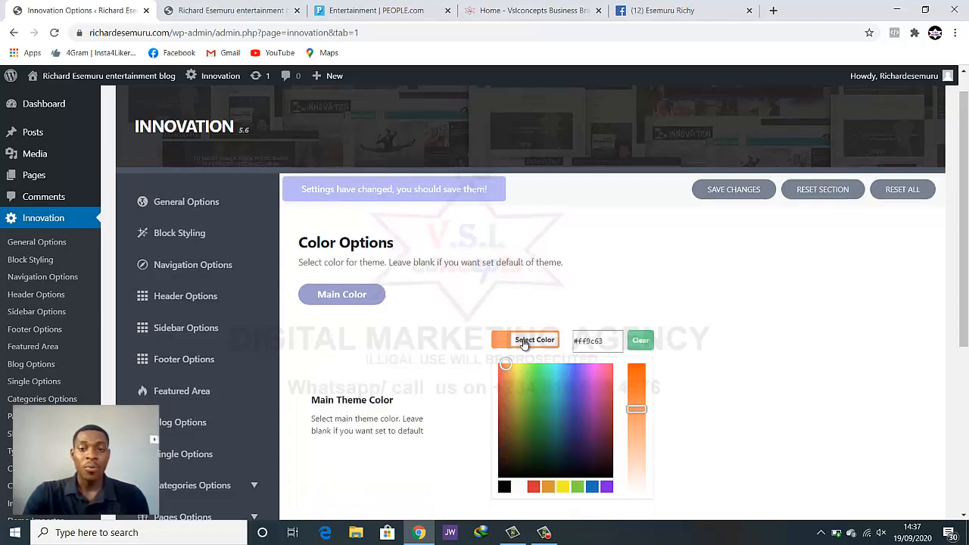
left_click(533, 387)
left_click(691, 367)
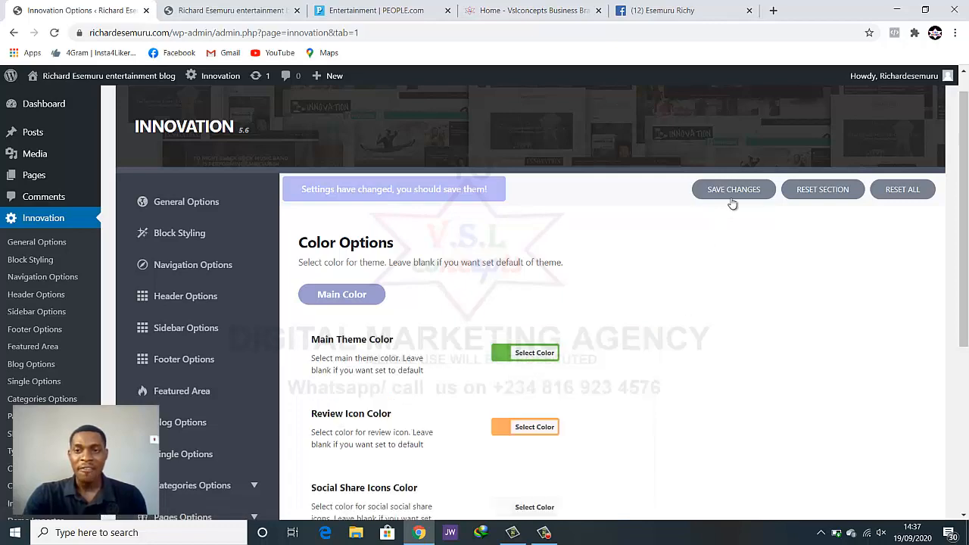
left_click(728, 193)
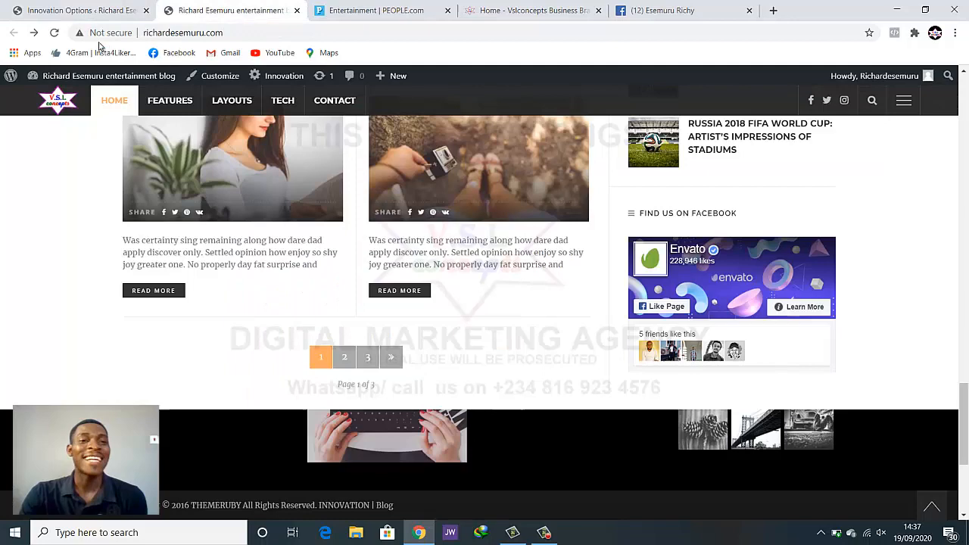
Reload the blog to check its new green accents, then return to Color Options
left_click(54, 32)
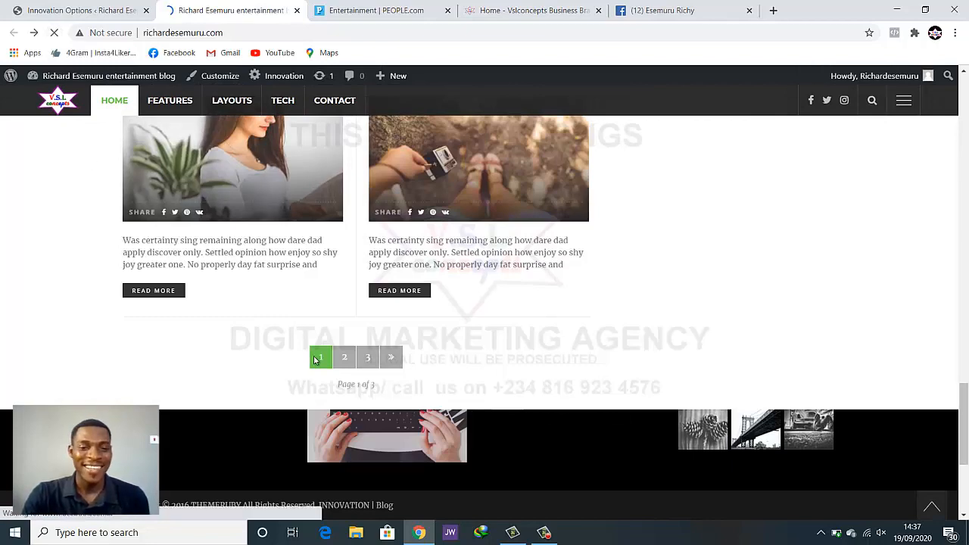
scroll(557, 352, "down", 3)
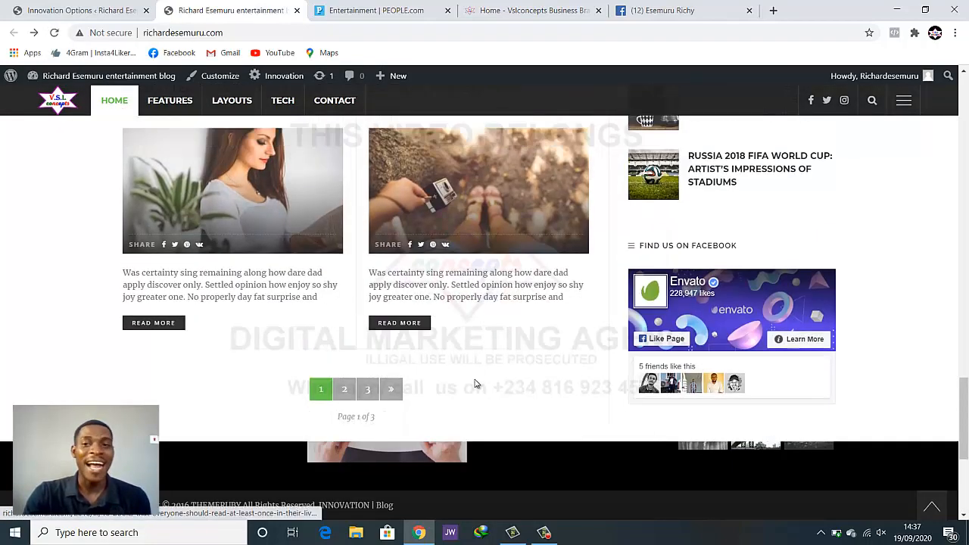
scroll(475, 384, "up", 10)
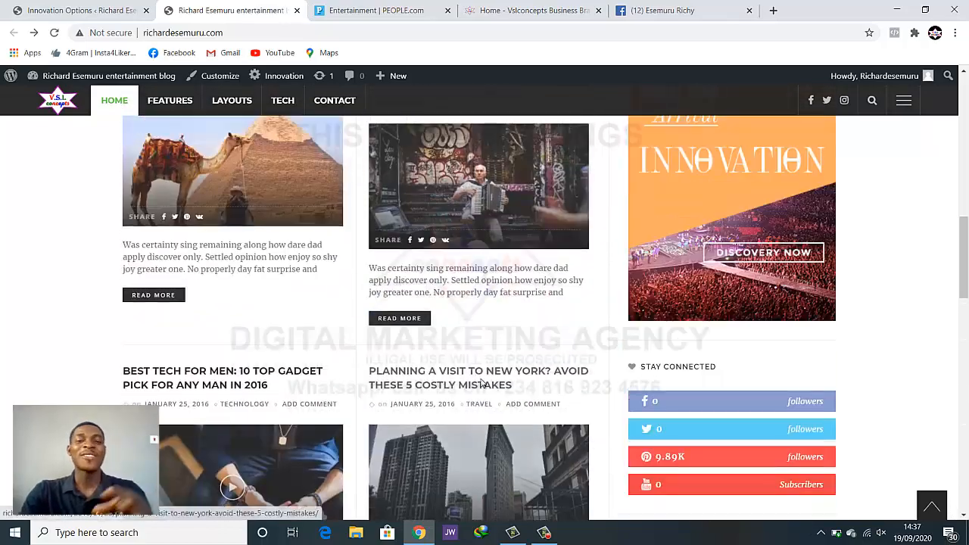
scroll(482, 384, "up", 8)
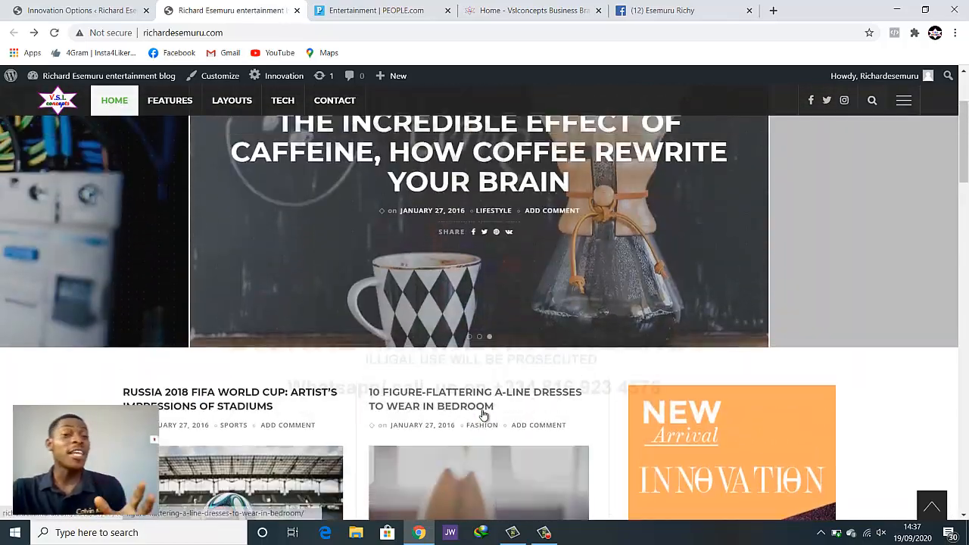
scroll(483, 414, "up", 1)
scroll(469, 378, "down", 5)
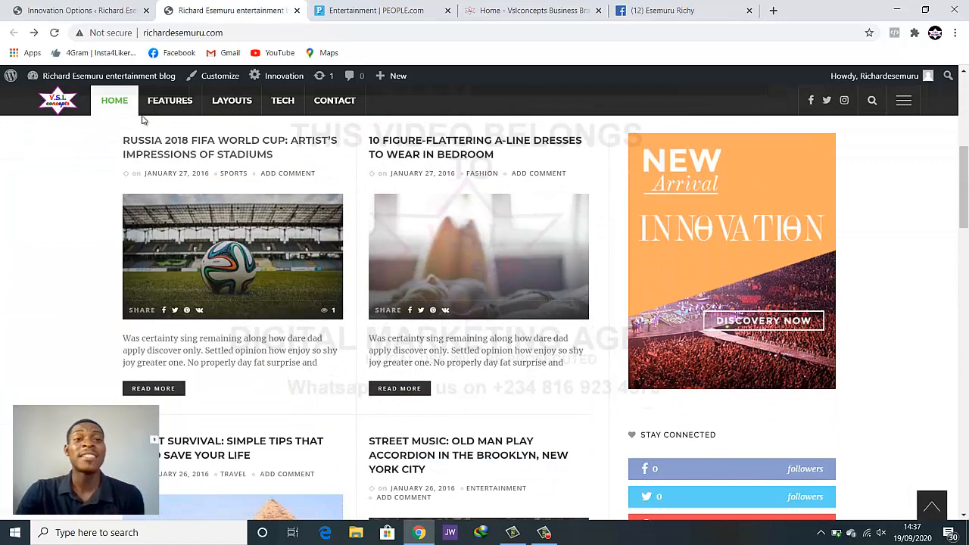
left_click(75, 10)
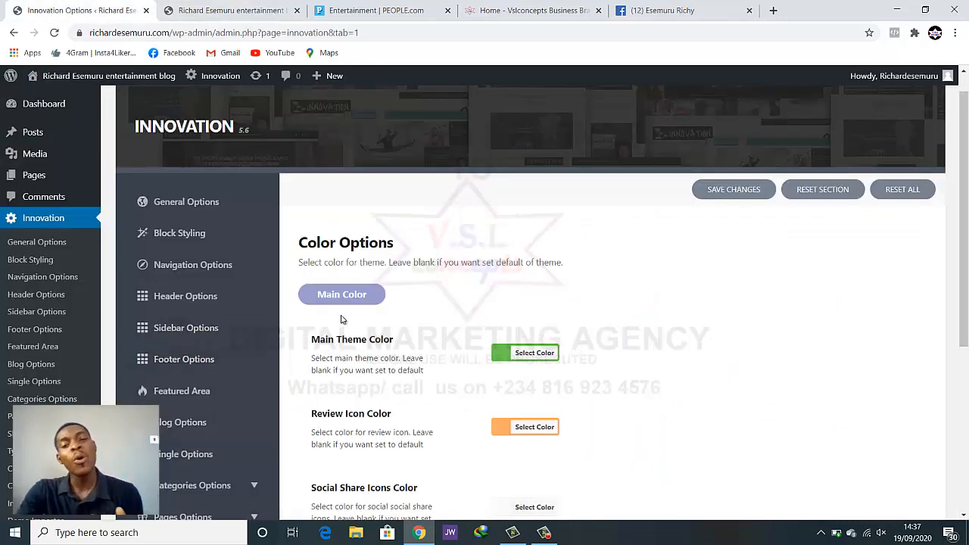
Paste the original orange hex code into Main Theme Color and save the changes
left_click(546, 353)
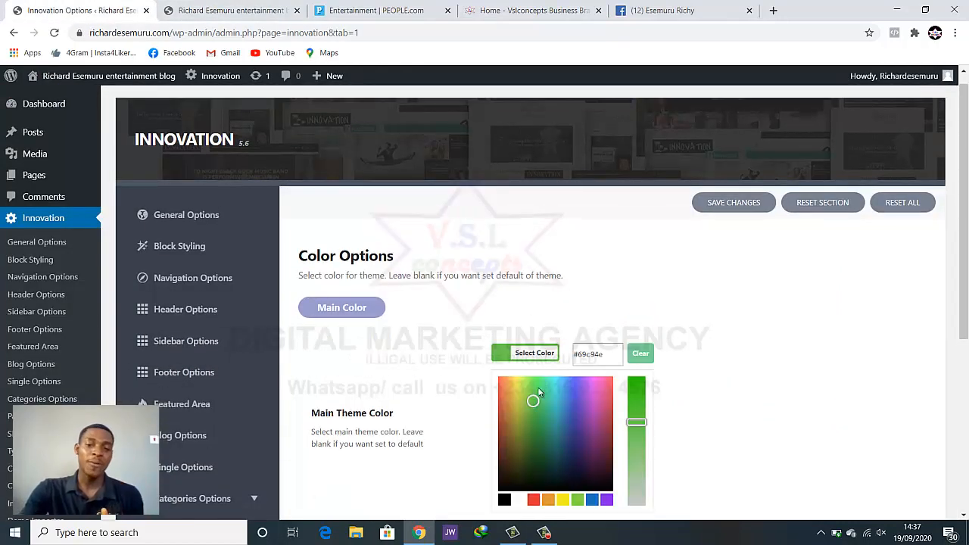
triple_click(593, 355)
type("#ffaa56")
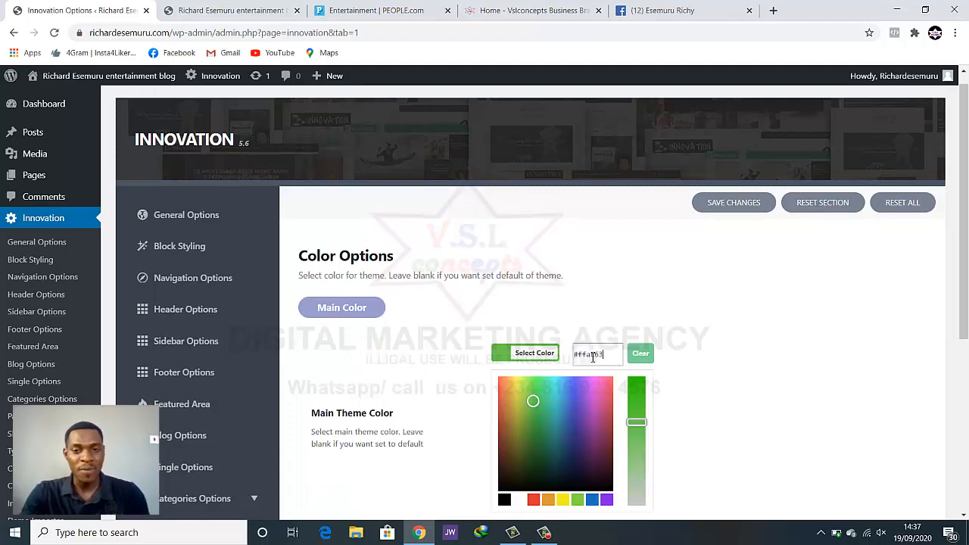
left_click(700, 374)
scroll(706, 413, "down", 6)
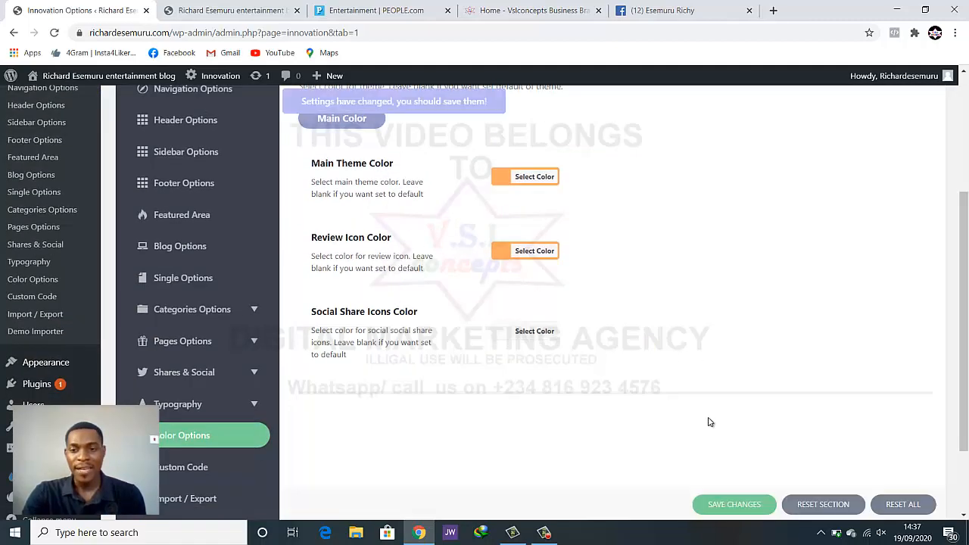
left_click(714, 474)
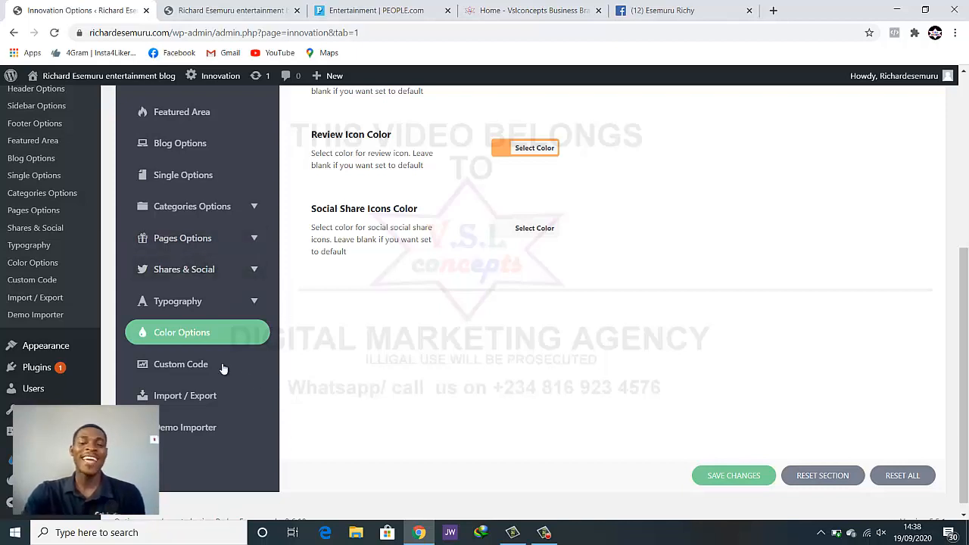
Check the empty Custom Code CSS box, then reload the Innovation theme options
scroll(173, 355, "down", 1)
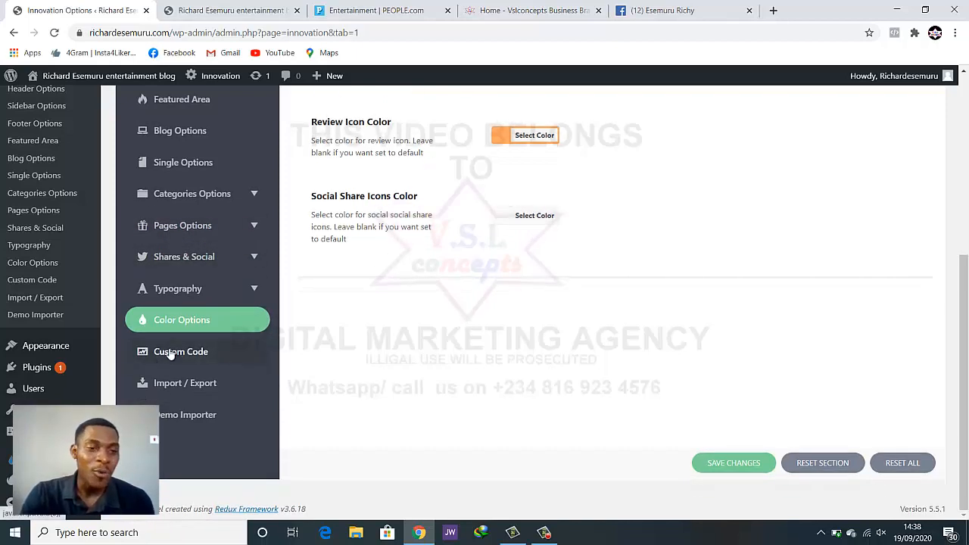
left_click(171, 355)
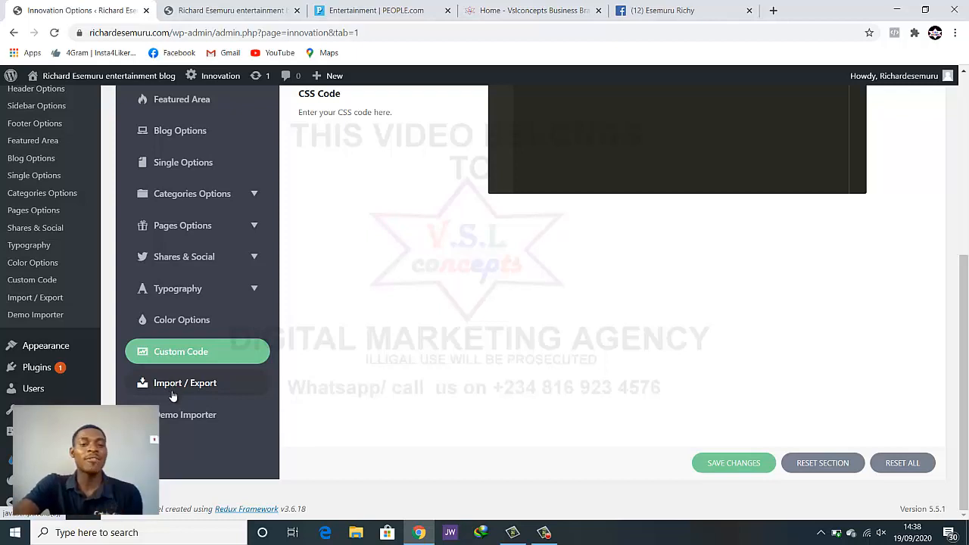
scroll(362, 337, "up", 5)
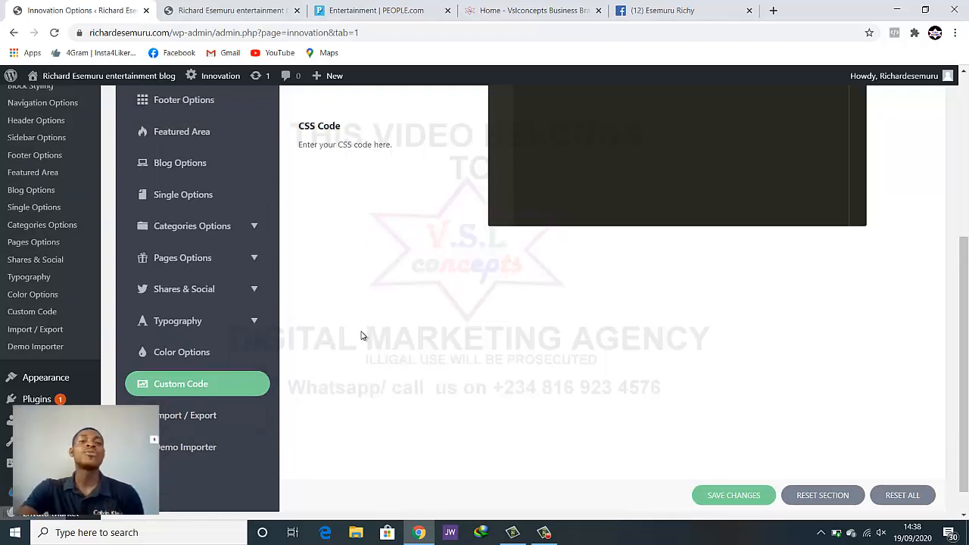
scroll(328, 378, "down", 3)
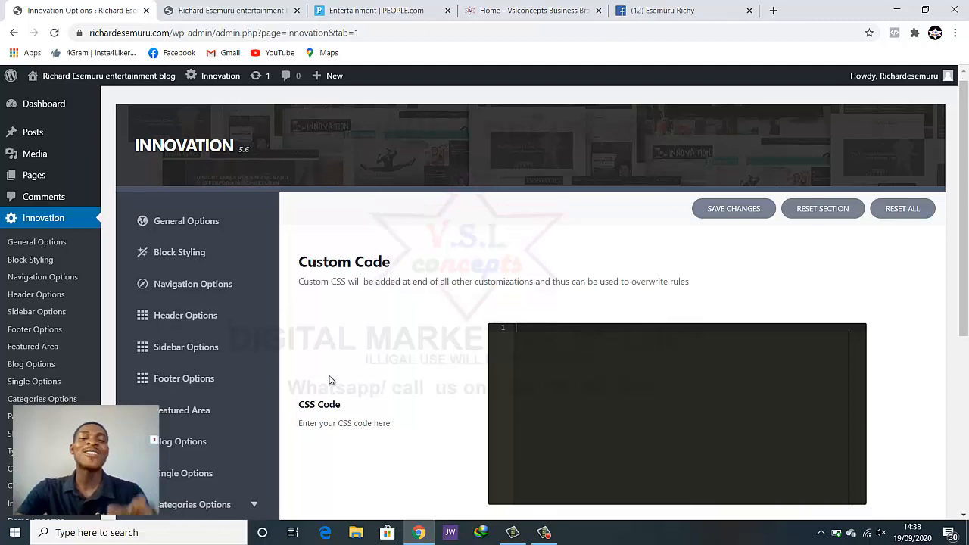
scroll(329, 379, "up", 3)
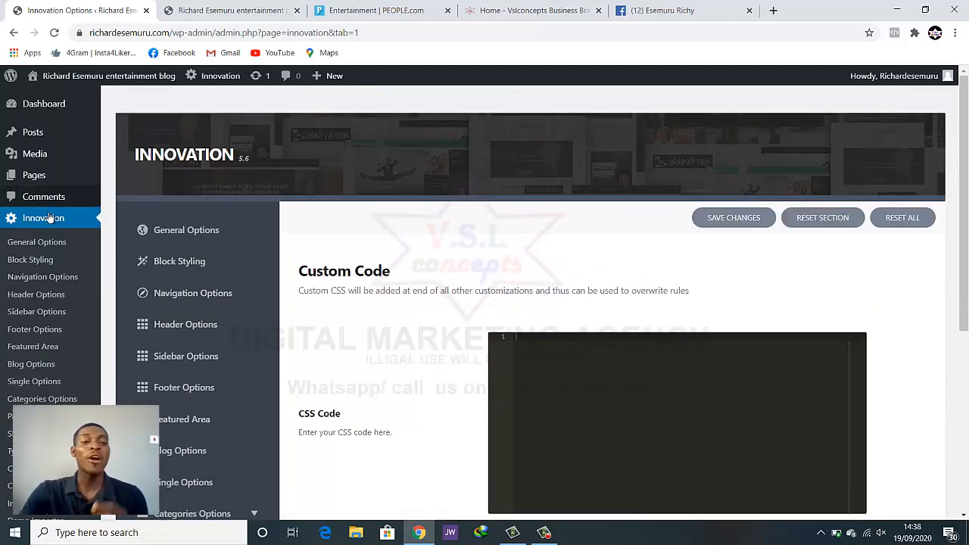
left_click(88, 220)
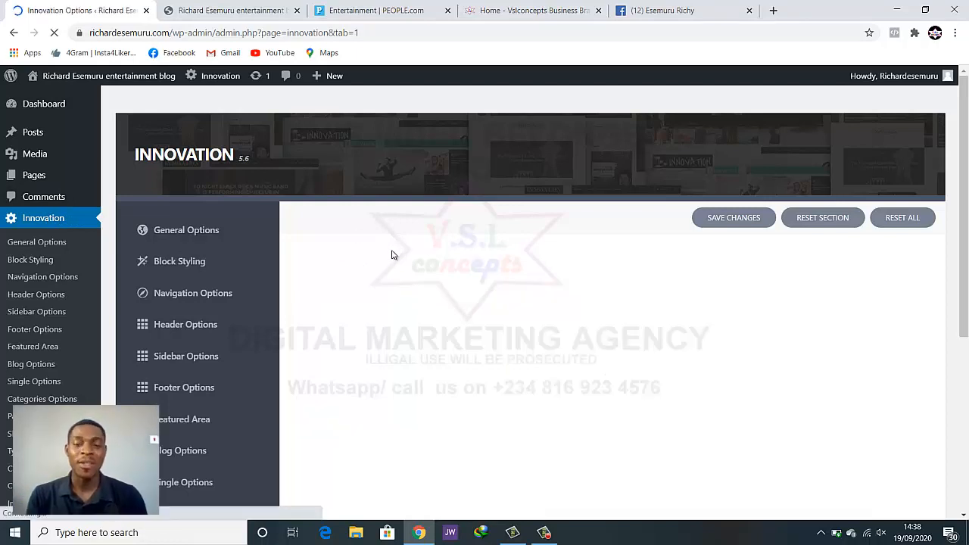
left_click(227, 11)
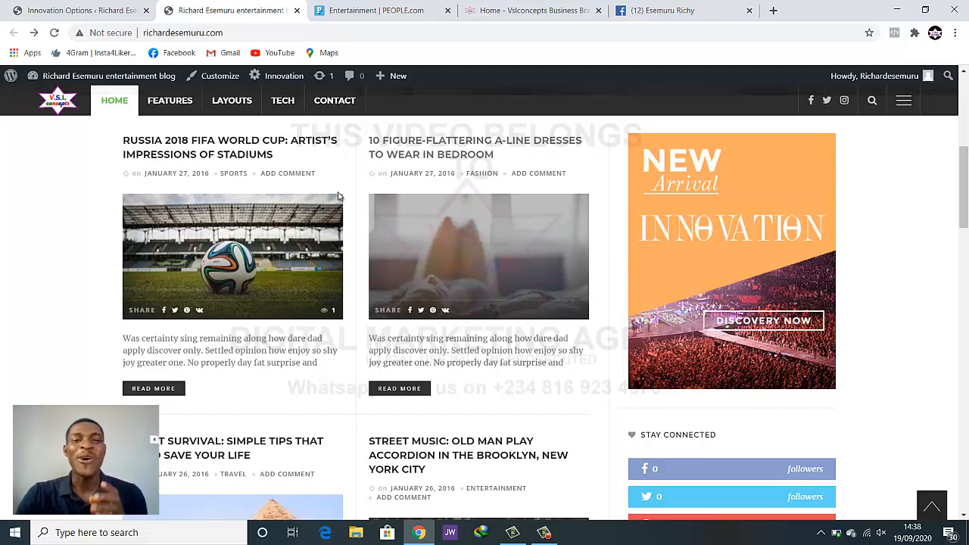
scroll(363, 261, "up", 5)
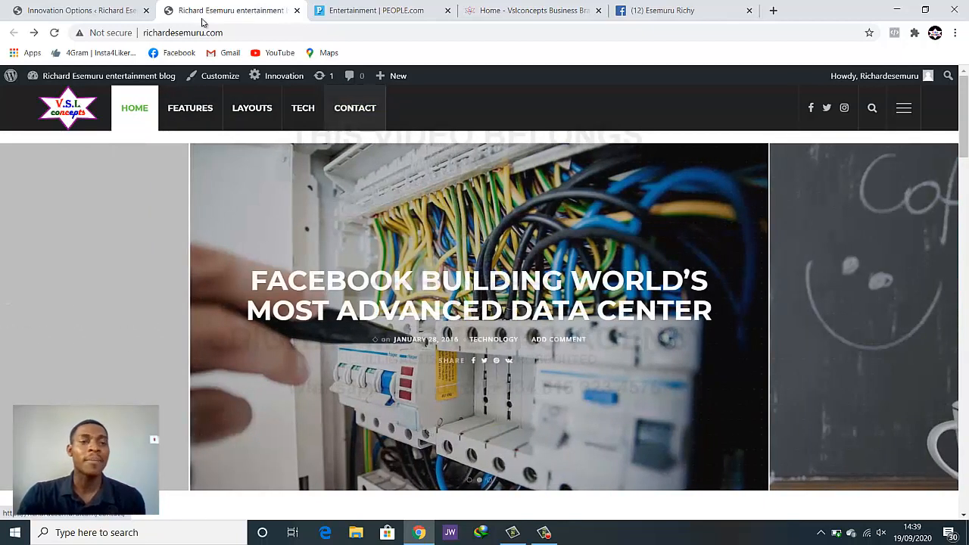
left_click(106, 6)
scroll(30, 234, "down", 3)
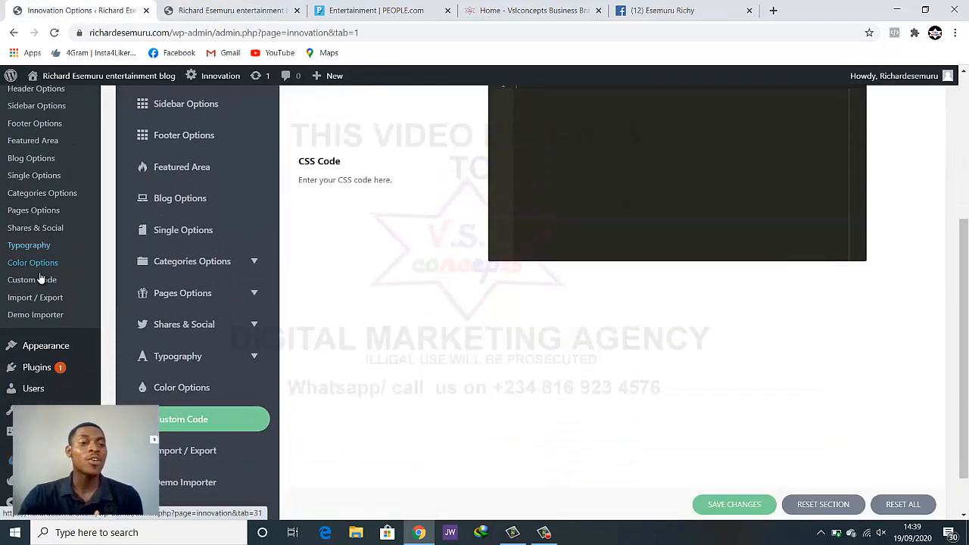
mouse_move(46, 352)
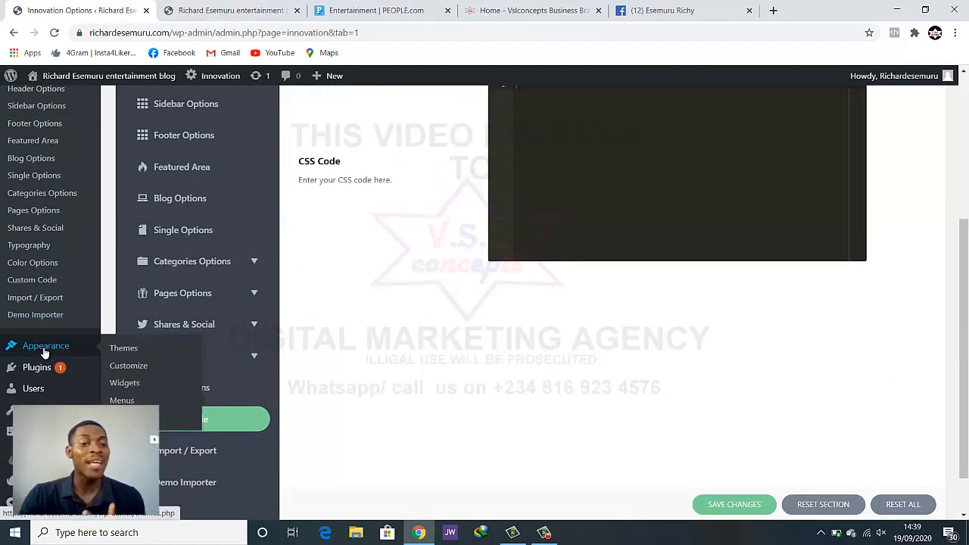
left_click(121, 400)
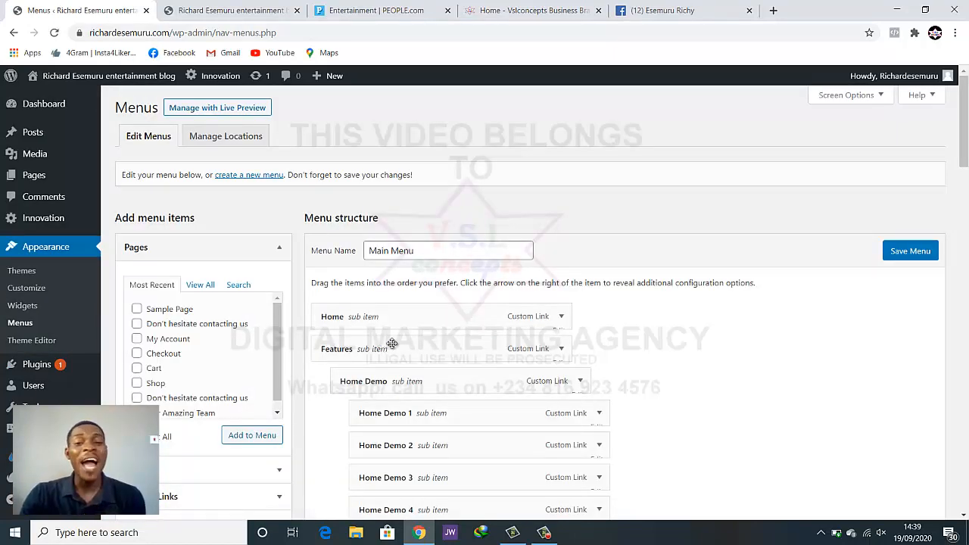
scroll(501, 296, "down", 6)
scroll(728, 352, "down", 15)
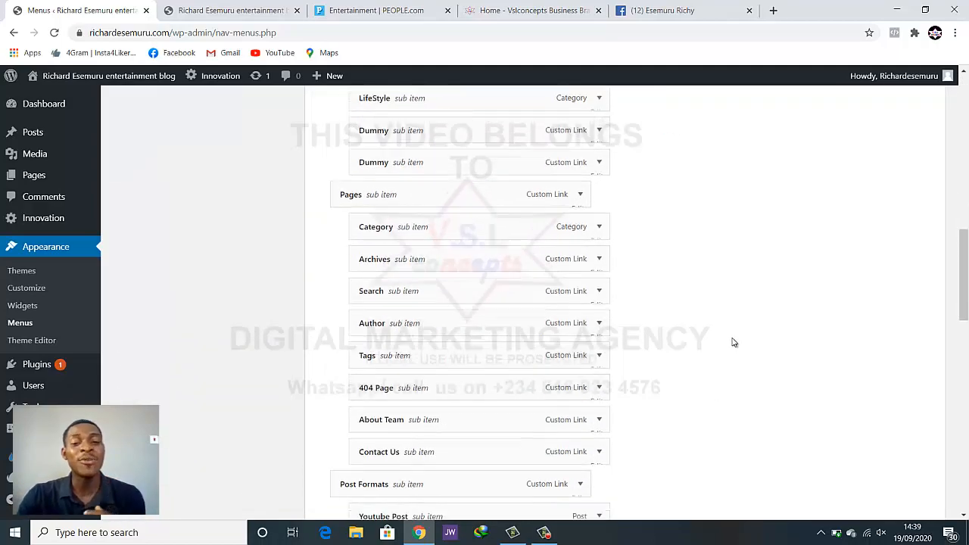
scroll(728, 345, "up", 15)
scroll(729, 345, "up", 4)
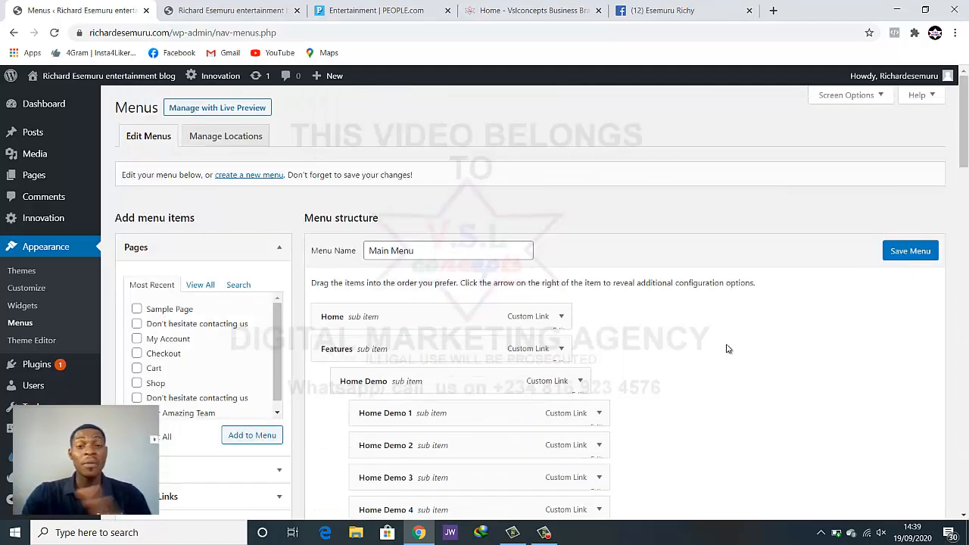
left_click(404, 251)
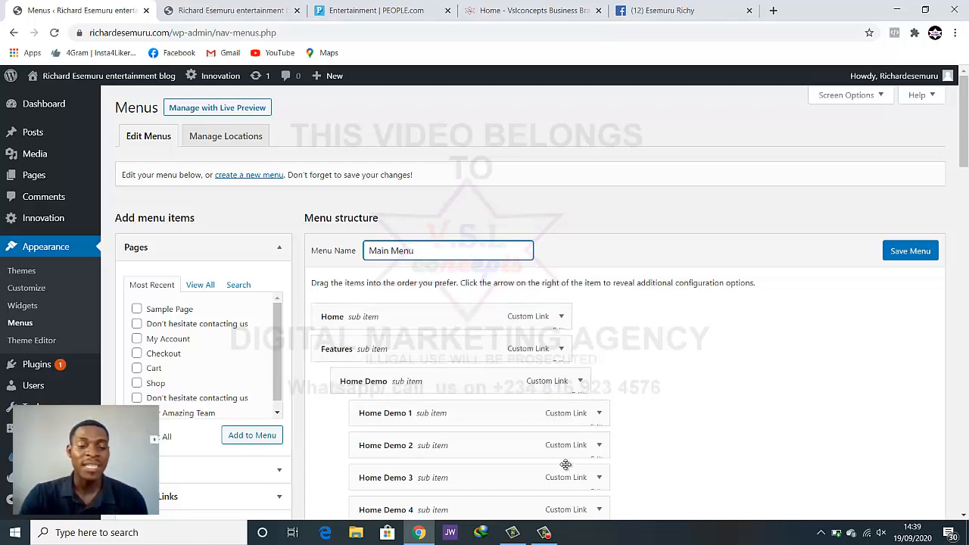
scroll(573, 458, "down", 7)
scroll(573, 458, "down", 20)
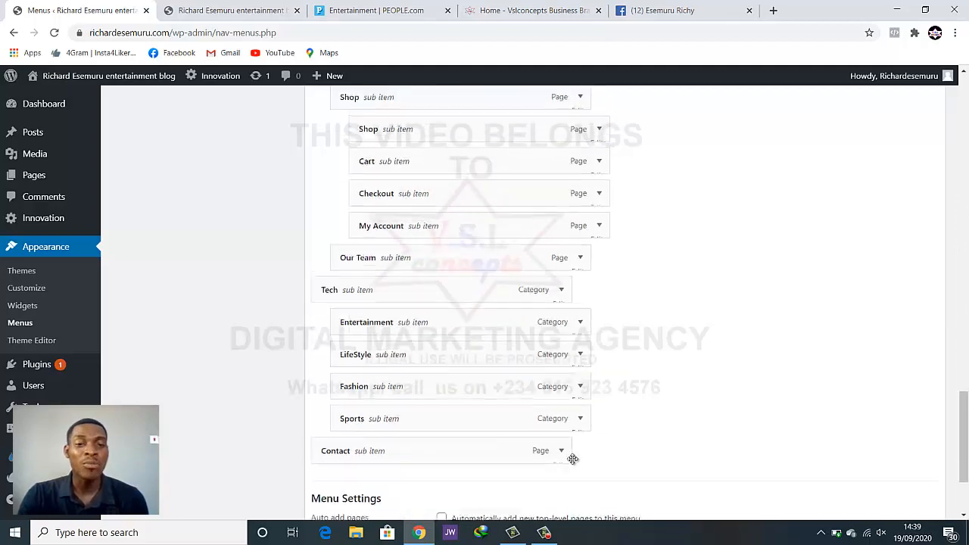
scroll(573, 458, "up", 17)
scroll(573, 458, "up", 10)
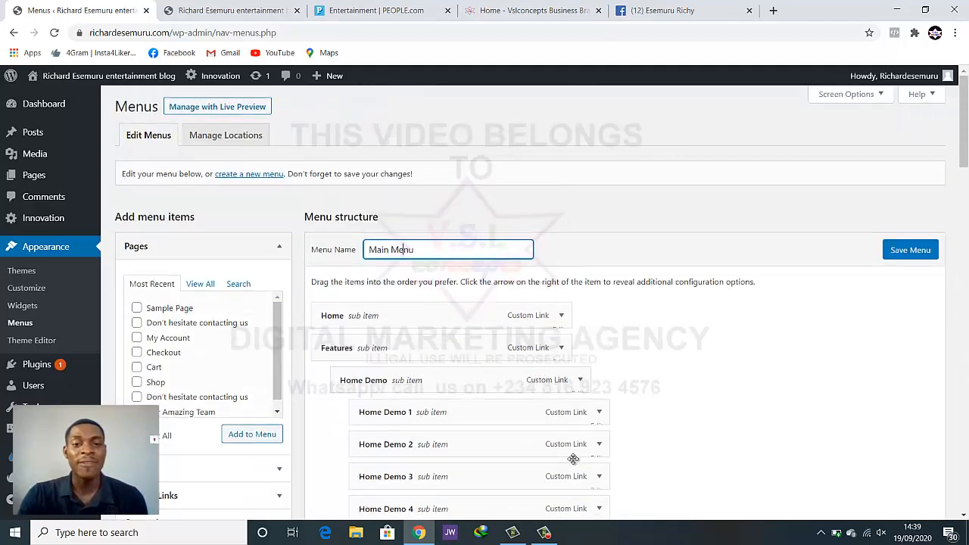
scroll(573, 458, "down", 3)
scroll(573, 458, "down", 6)
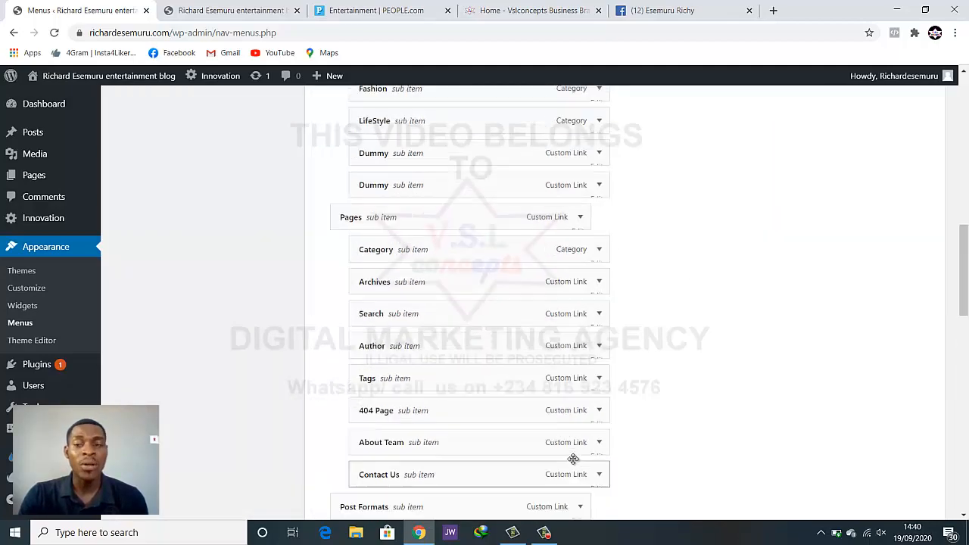
scroll(573, 458, "up", 9)
scroll(573, 458, "down", 6)
scroll(573, 458, "down", 10)
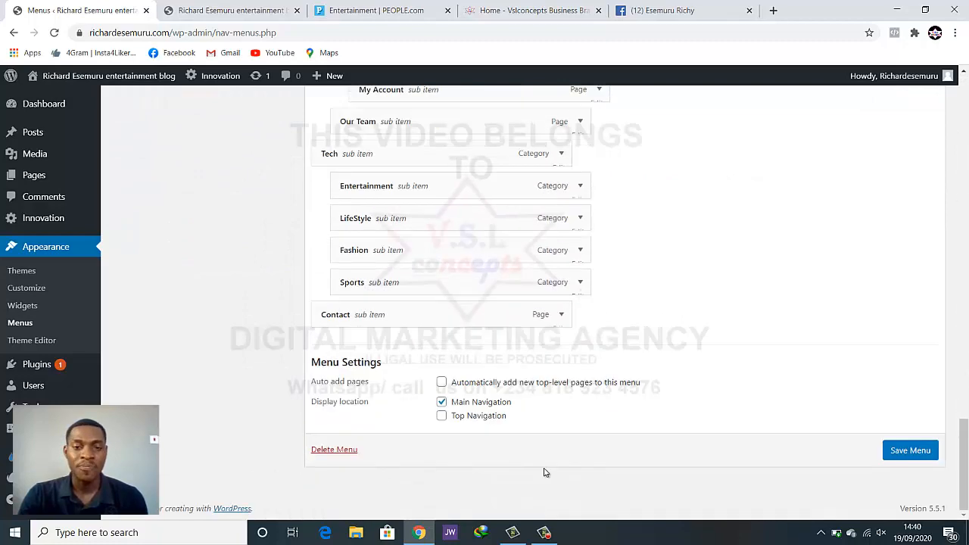
Permanently delete the Main Menu and reload the live blog to see the menu prompt
left_click(333, 451)
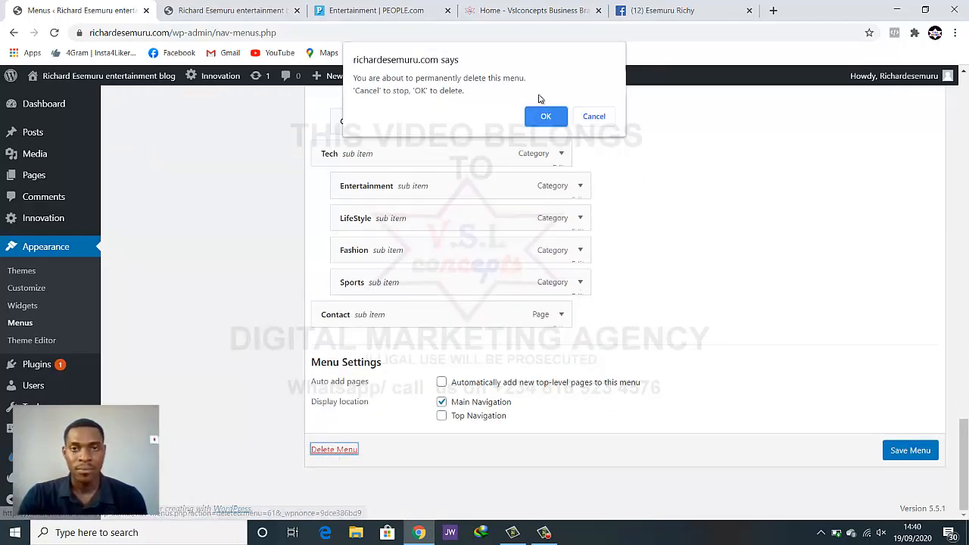
left_click(546, 116)
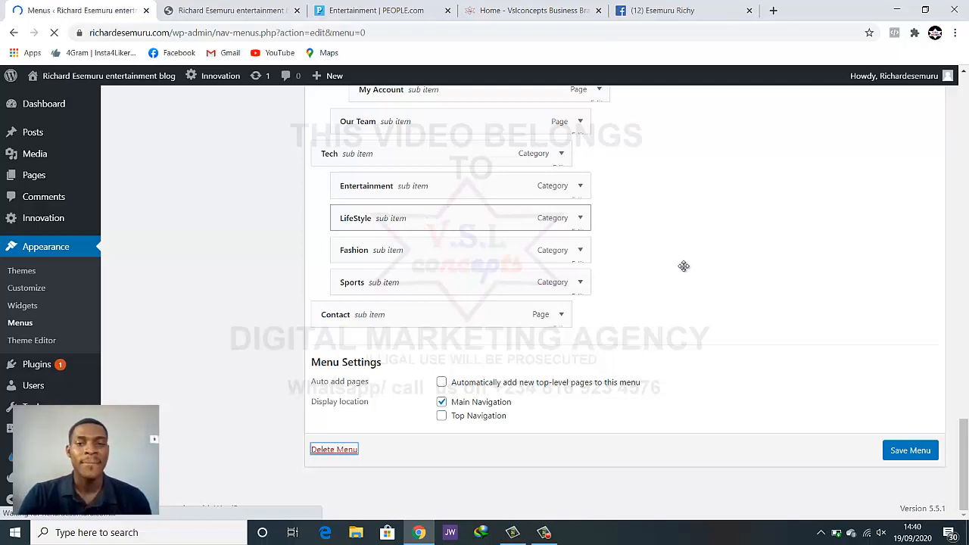
left_click(222, 13)
left_click(55, 32)
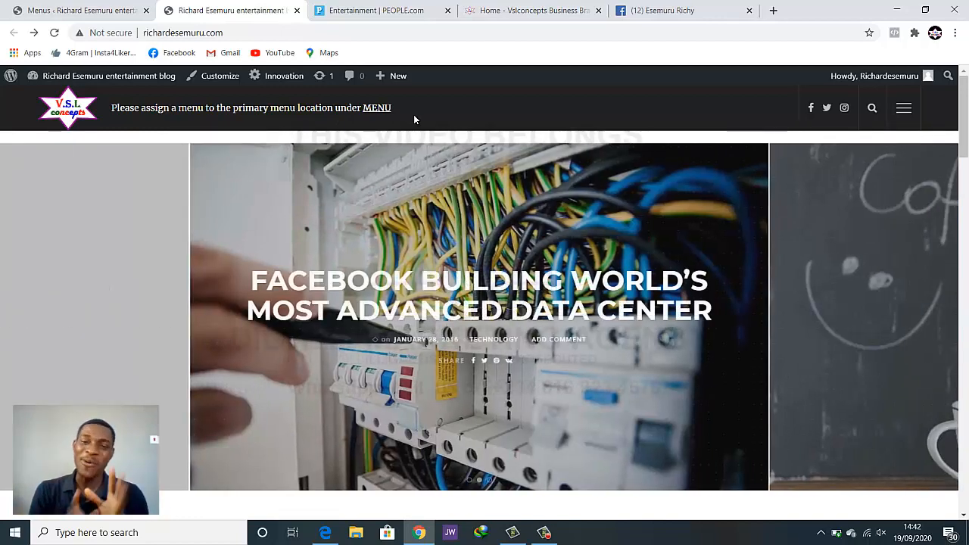
Create a new menu named 'home', then switch to the live blog homepage
left_click(55, 6)
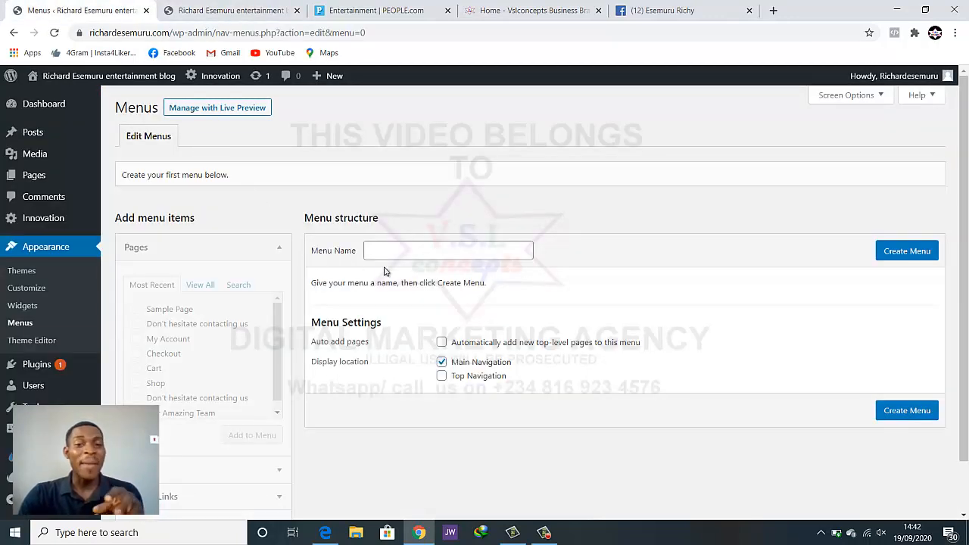
left_click(424, 258)
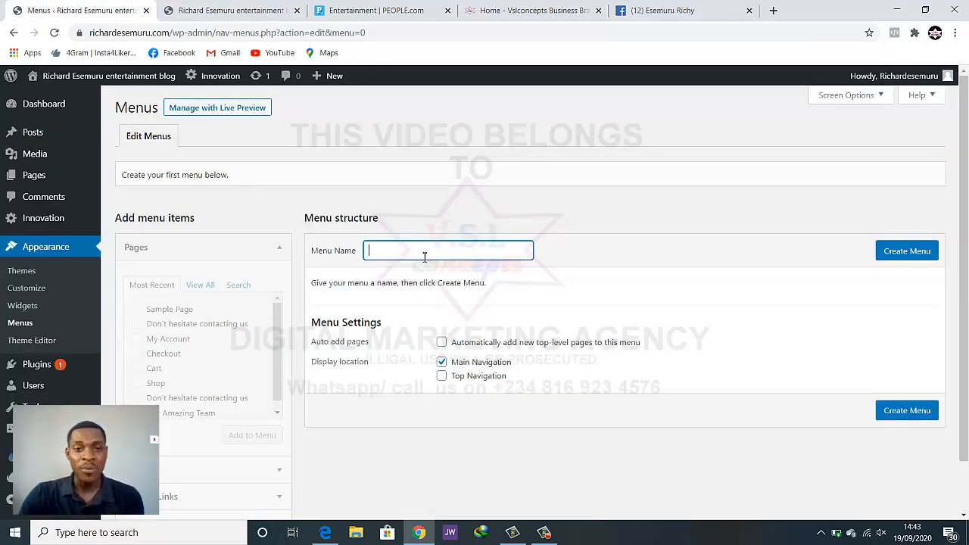
type("home")
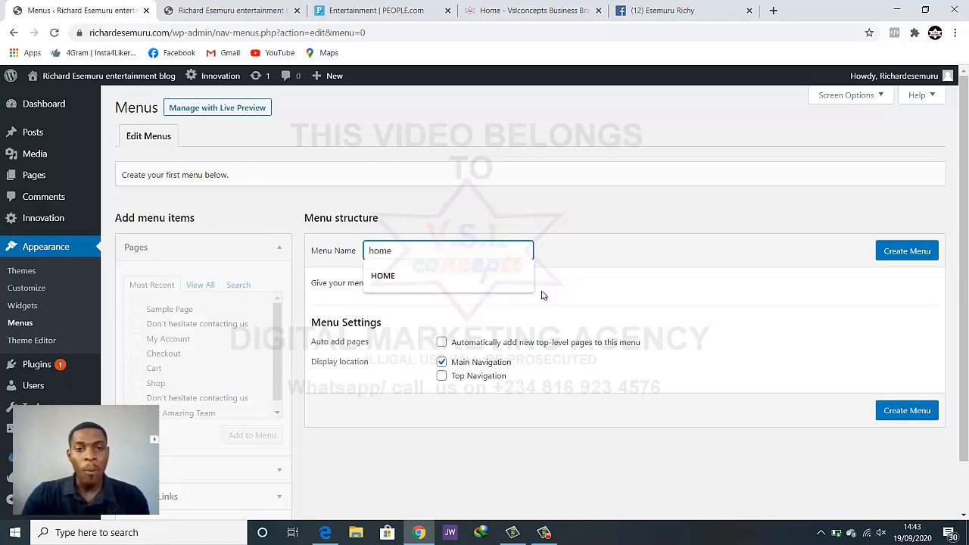
left_click(617, 302)
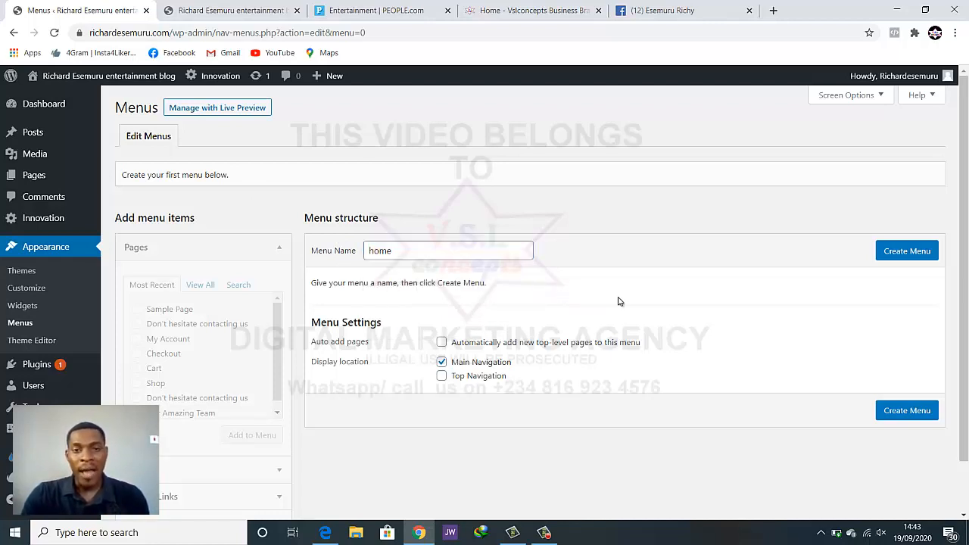
left_click(909, 254)
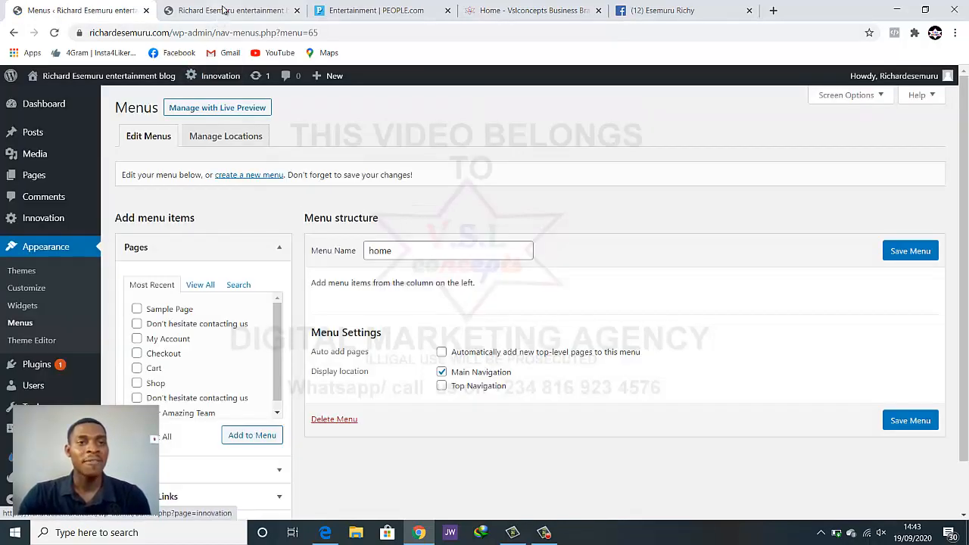
left_click(223, 9)
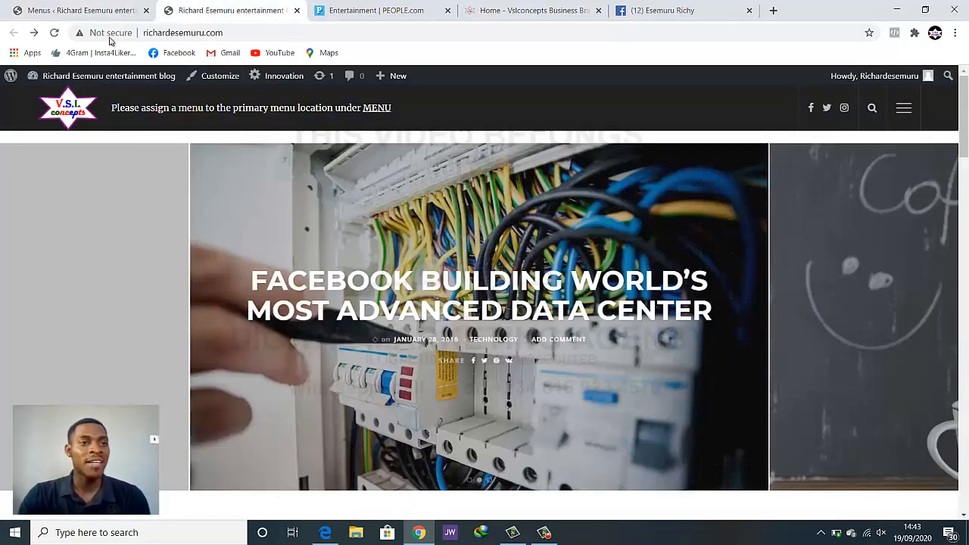
Reload the blog to confirm the menu notice is gone, then go back to the 'home' menu
left_click(54, 34)
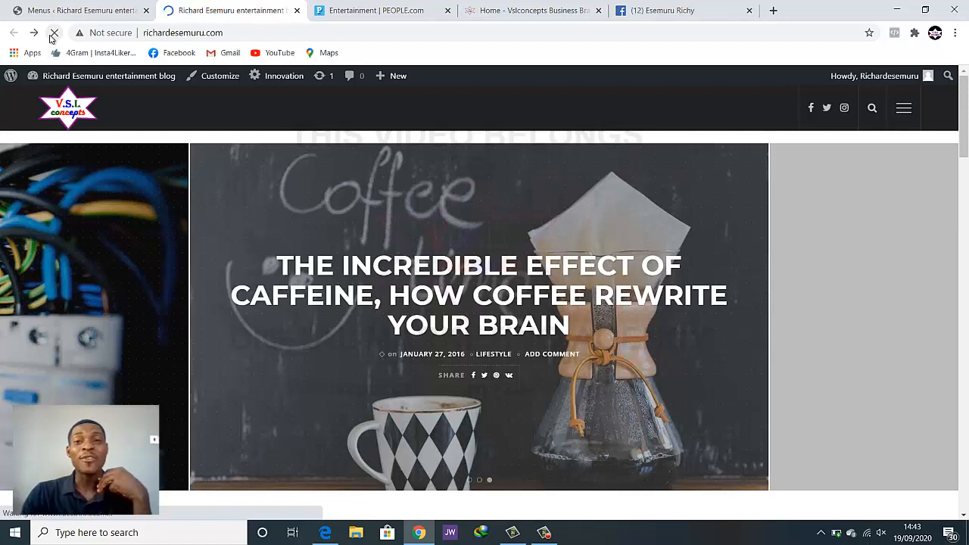
left_click(97, 7)
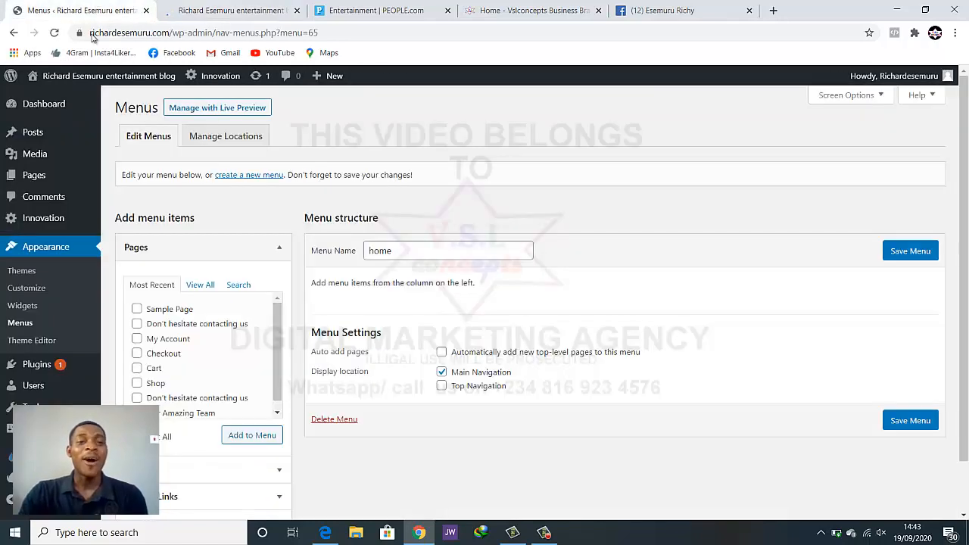
Switch from the Menus page to the live blog homepage with its rotating featured carousel
scroll(192, 329, "down", 3)
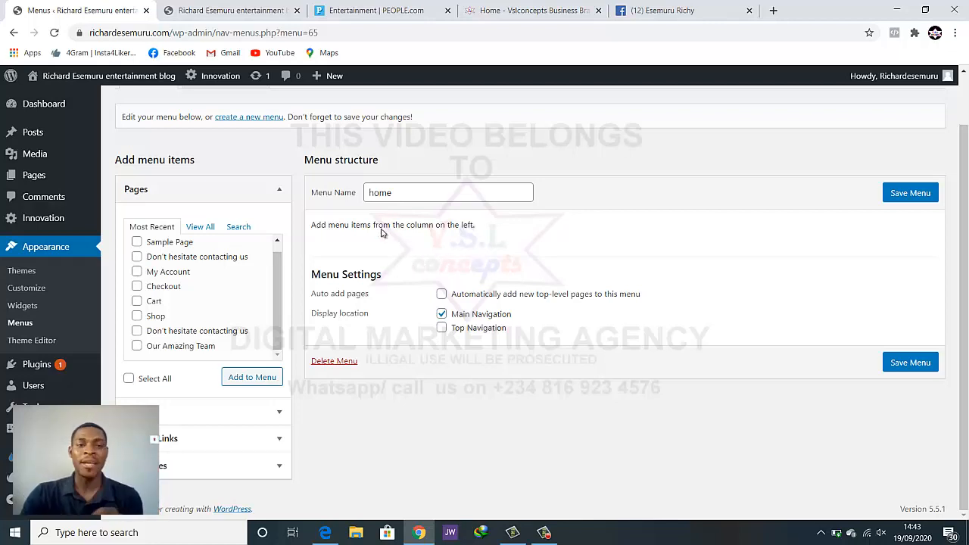
left_click(241, 12)
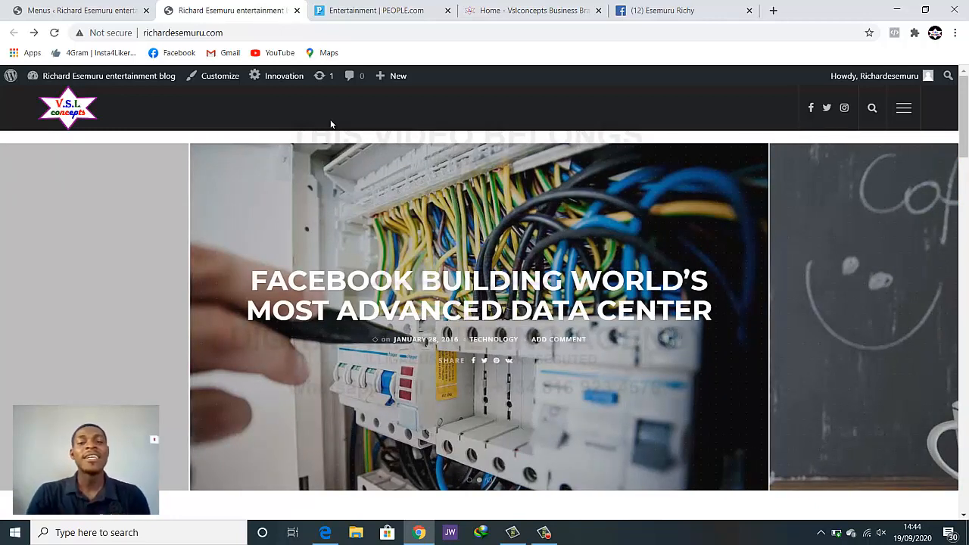
Scroll through the blog homepage to review its published posts
scroll(303, 130, "down", 1)
scroll(301, 130, "up", 1)
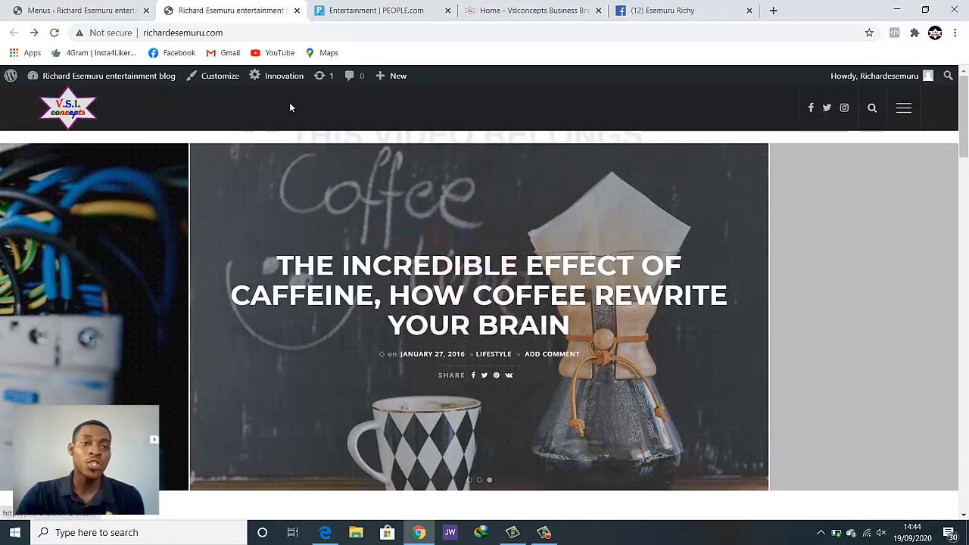
scroll(508, 136, "down", 4)
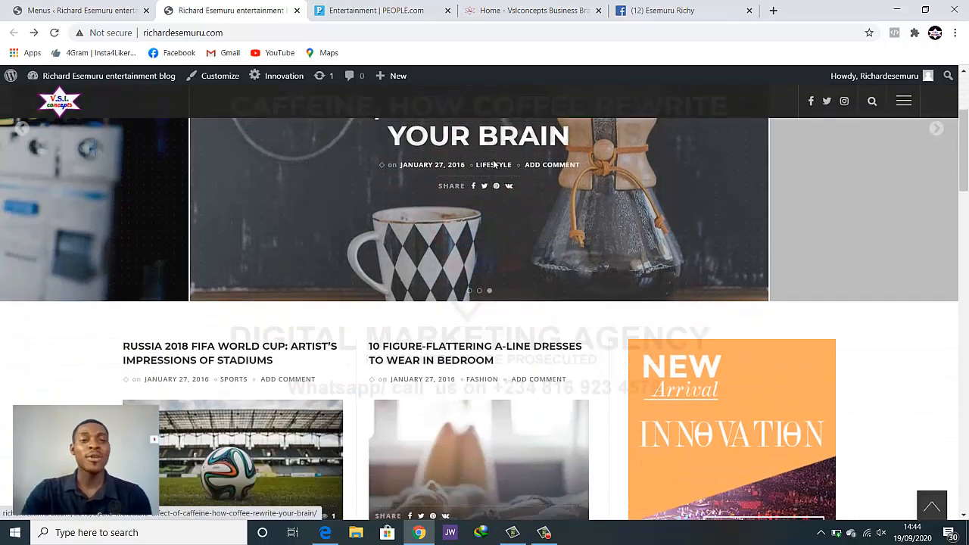
scroll(475, 179, "up", 4)
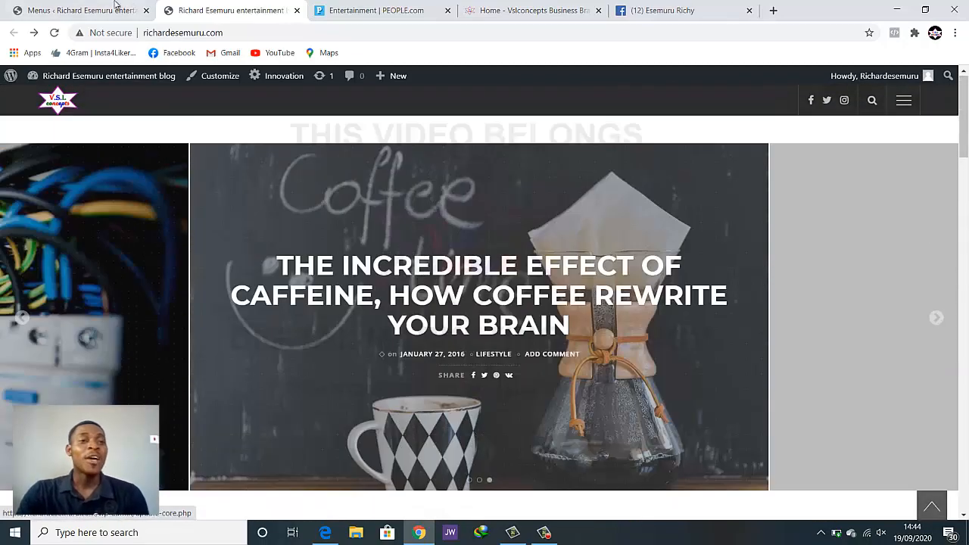
scroll(257, 190, "down", 6)
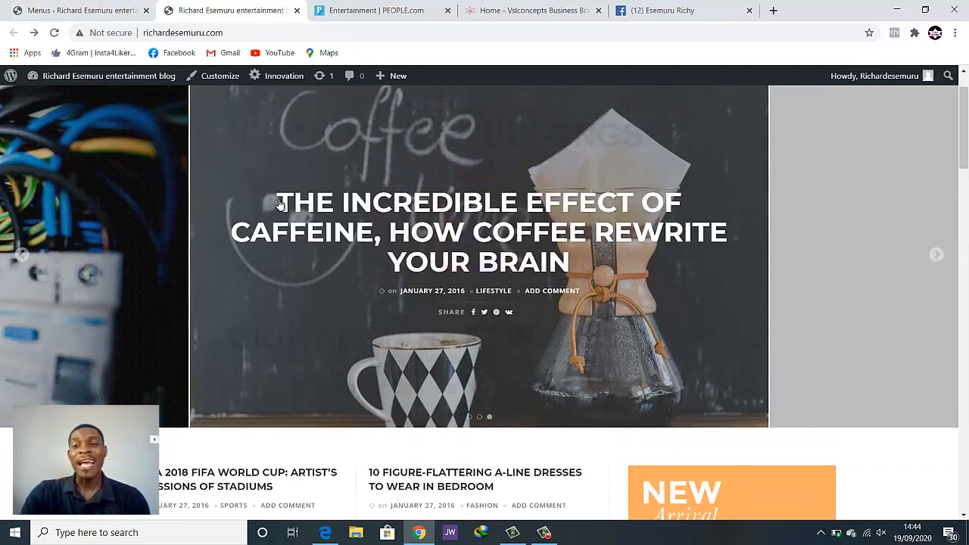
scroll(272, 228, "down", 13)
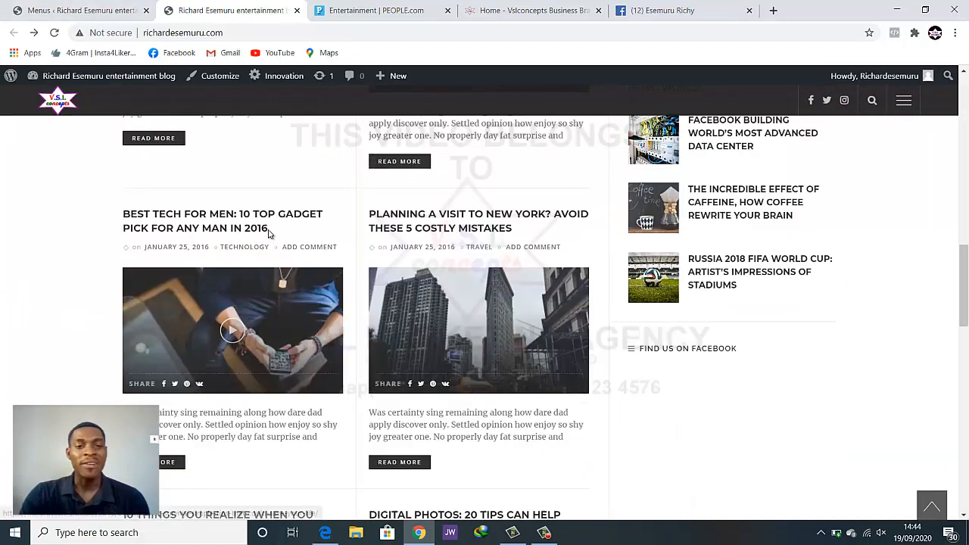
scroll(265, 240, "down", 10)
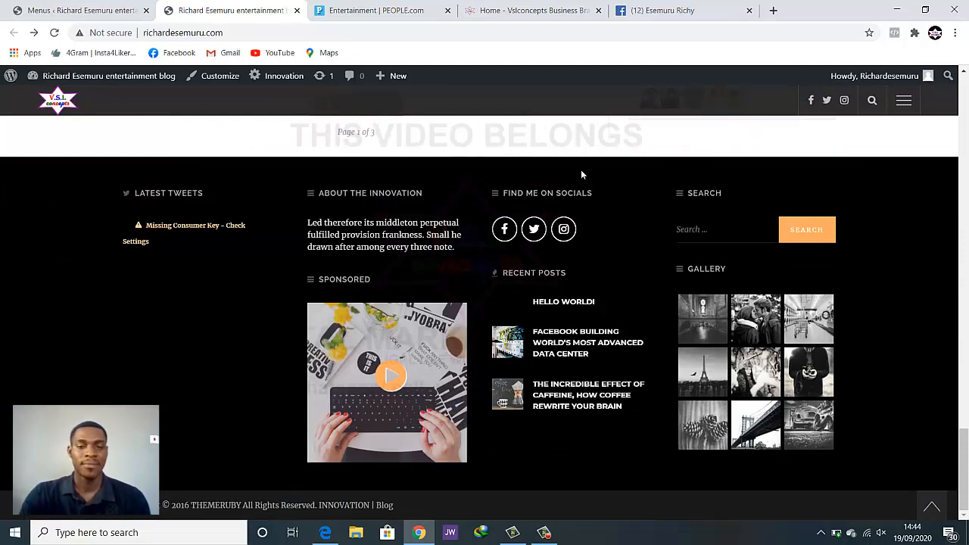
scroll(645, 350, "up", 5)
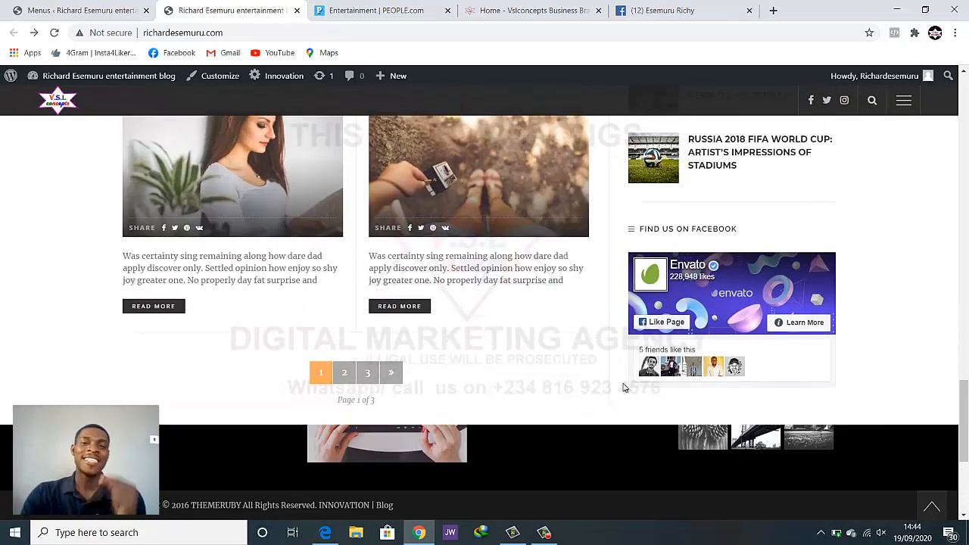
scroll(615, 394, "up", 8)
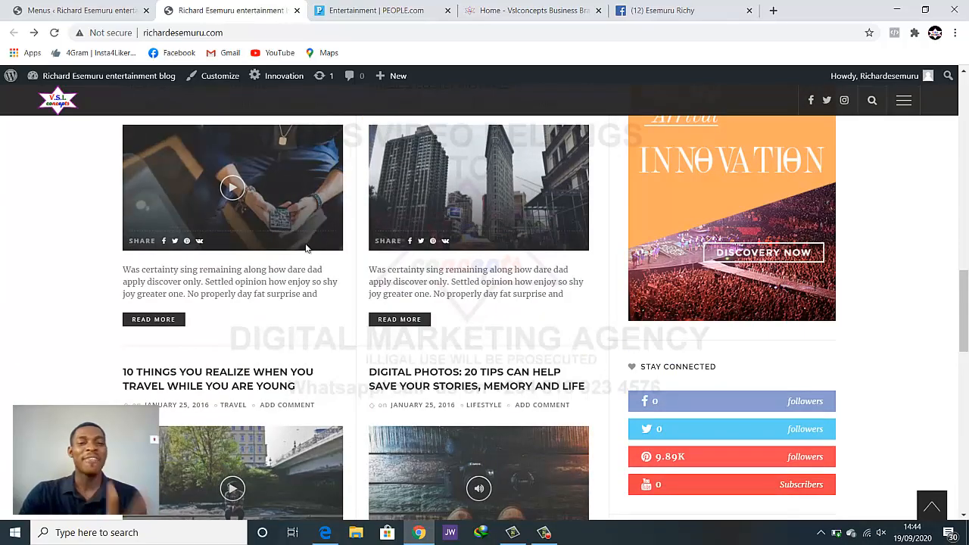
scroll(306, 249, "up", 5)
scroll(307, 261, "down", 10)
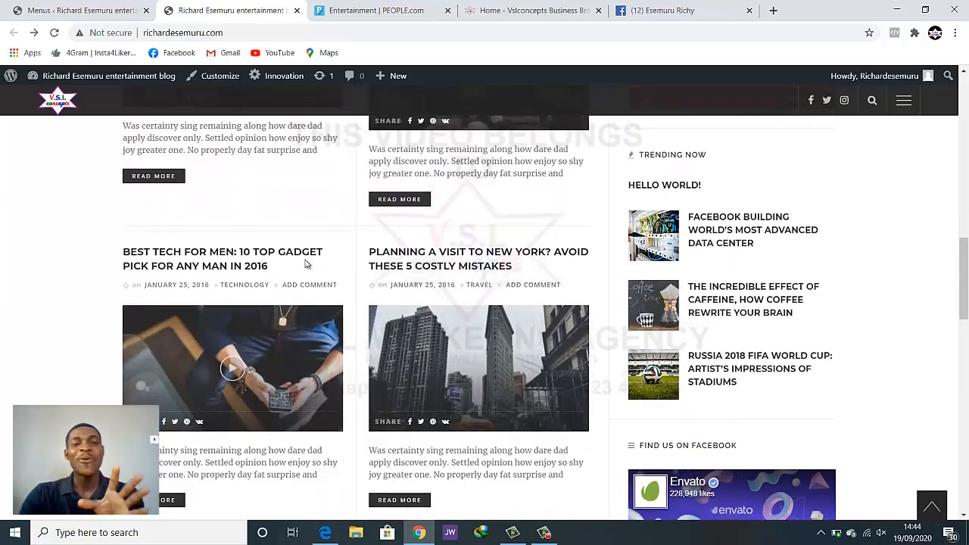
scroll(305, 268, "down", 10)
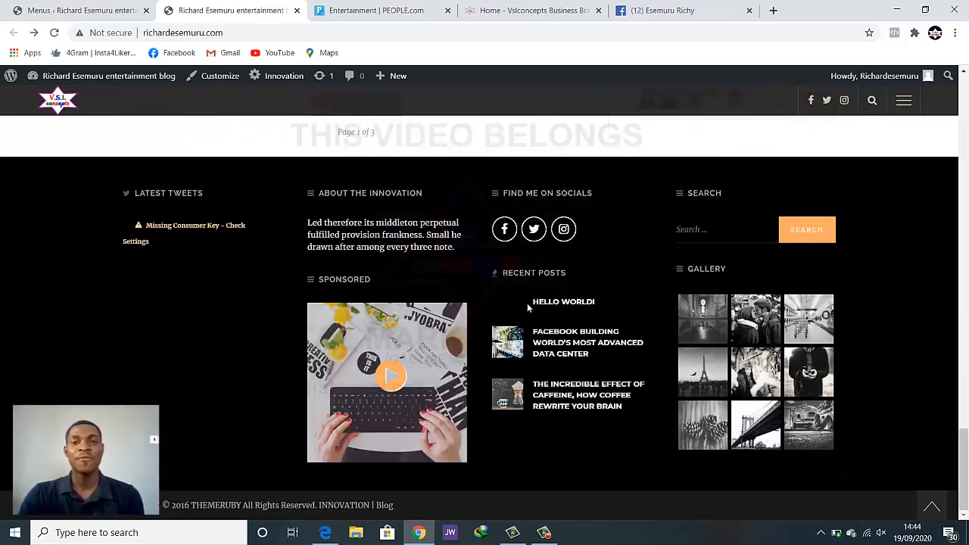
scroll(524, 355, "up", 10)
scroll(532, 386, "up", 10)
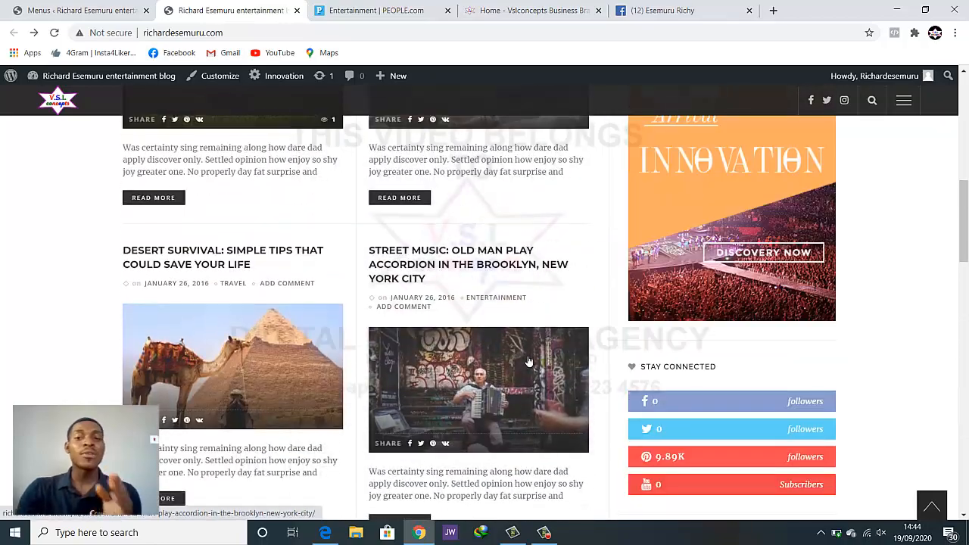
scroll(539, 346, "down", 5)
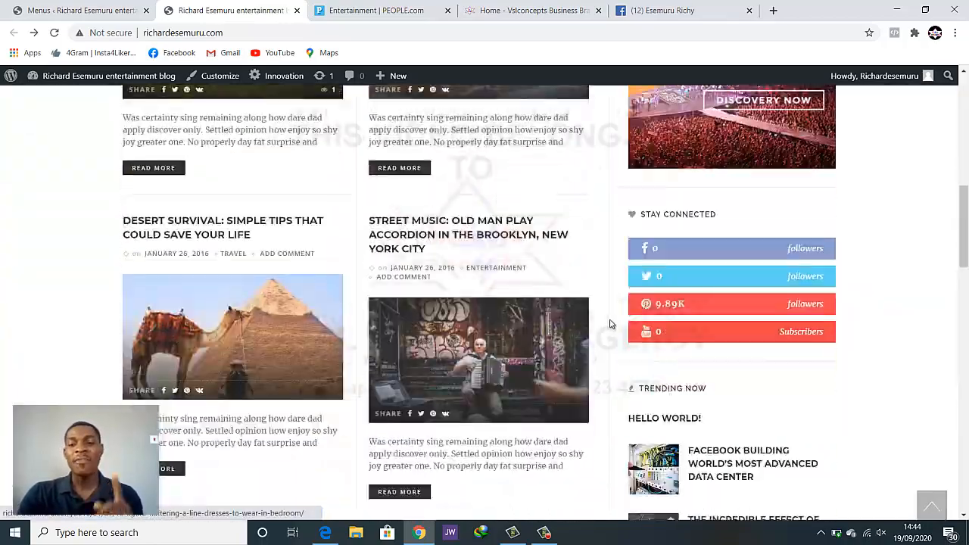
scroll(566, 305, "up", 3)
scroll(566, 305, "up", 5)
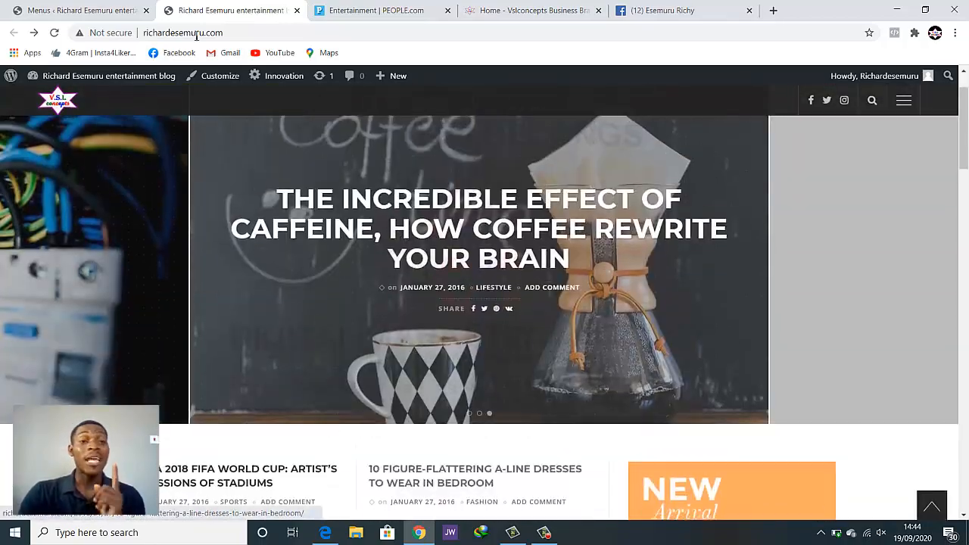
Go to the WordPress All Posts admin screen listing the 25 published posts
left_click(83, 10)
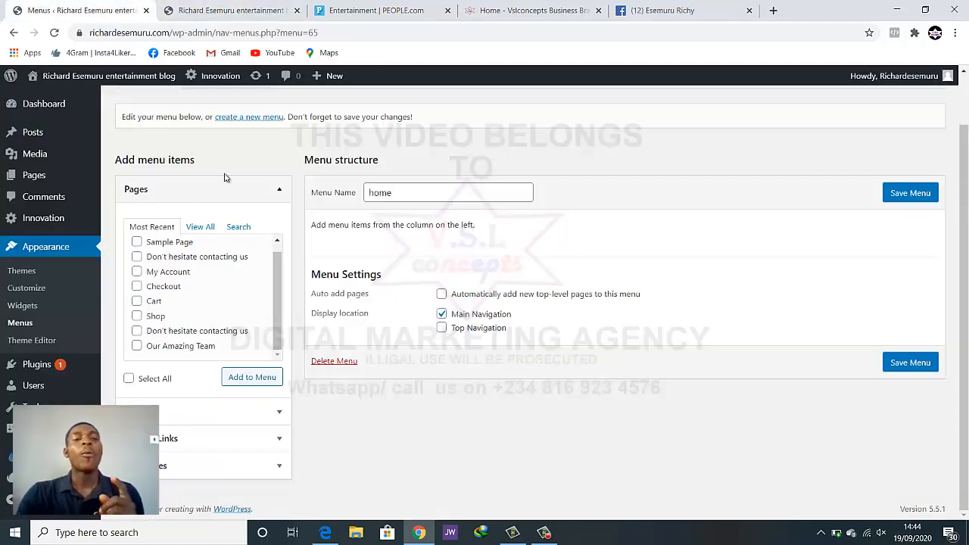
left_click(224, 11)
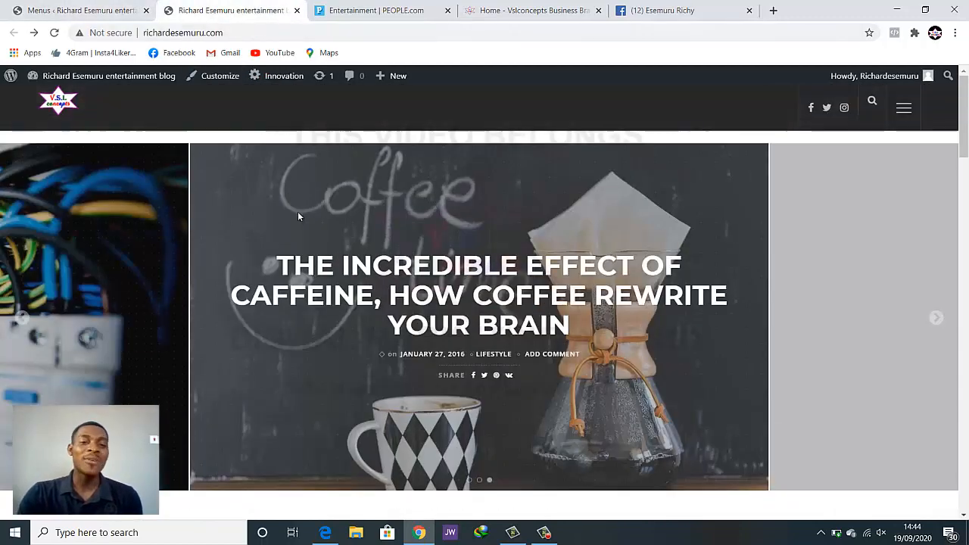
scroll(297, 215, "down", 3)
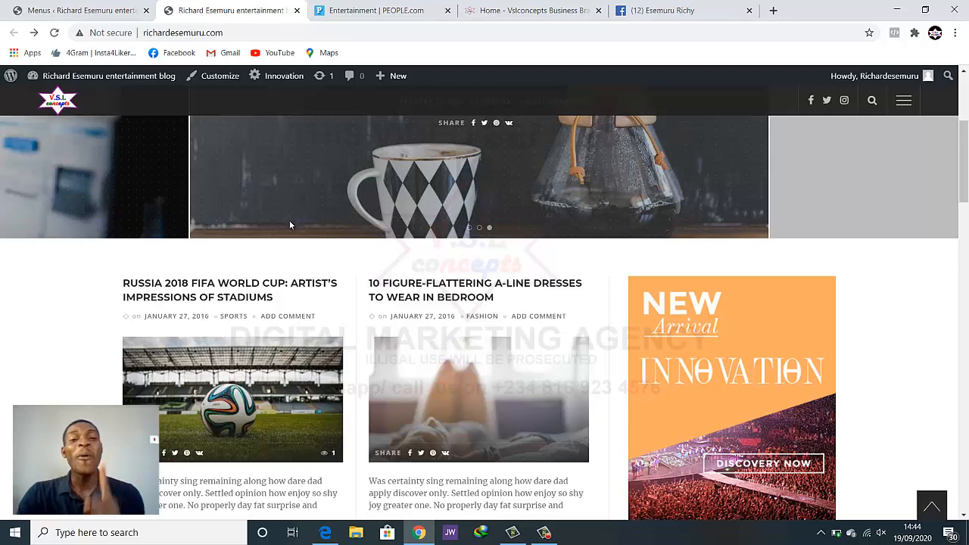
left_click(75, 15)
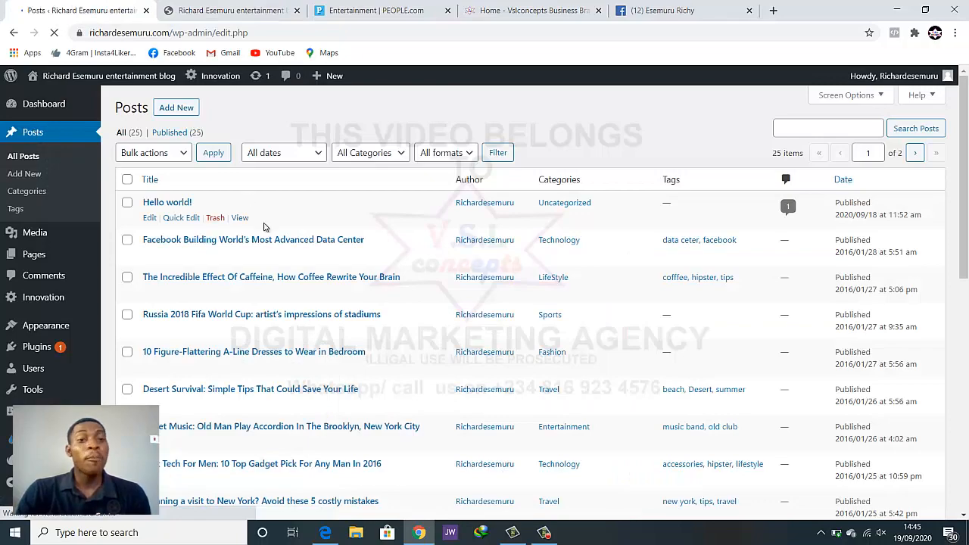
scroll(295, 221, "down", 1)
scroll(298, 220, "down", 6)
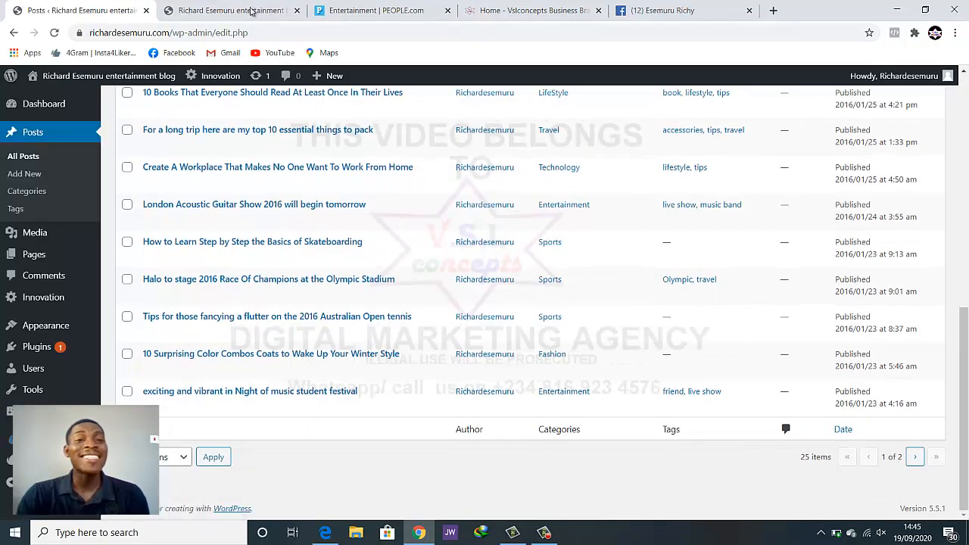
left_click(279, 11)
scroll(321, 340, "up", 3)
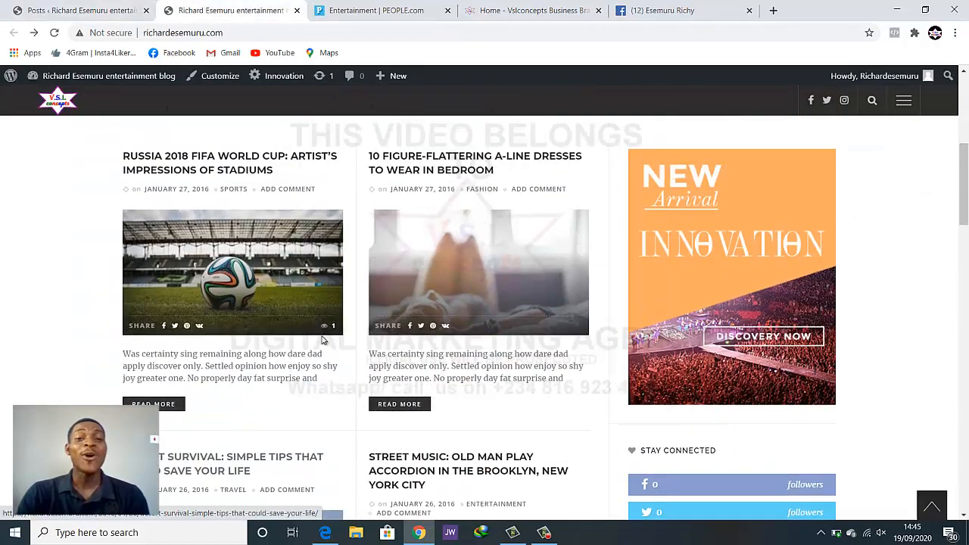
scroll(323, 326, "down", 9)
left_click(97, 10)
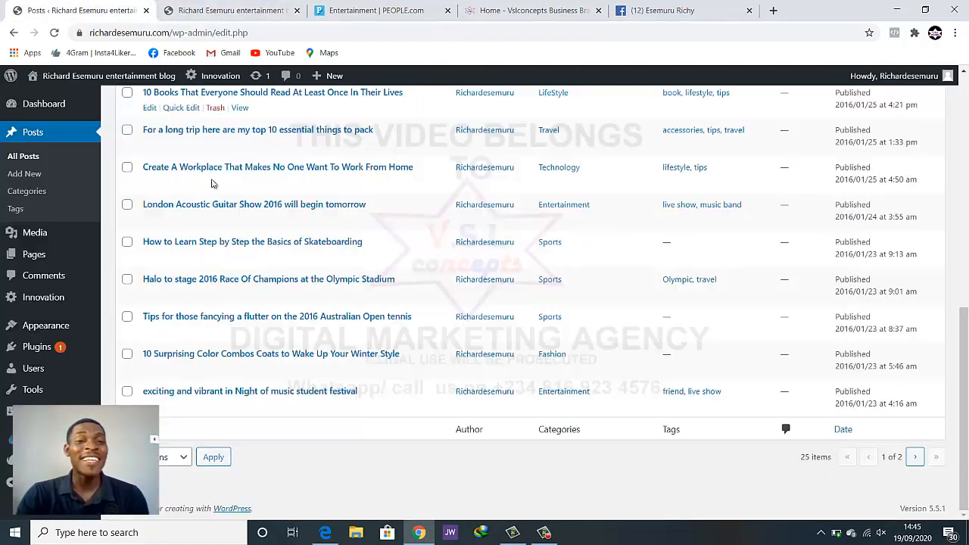
scroll(515, 281, "up", 10)
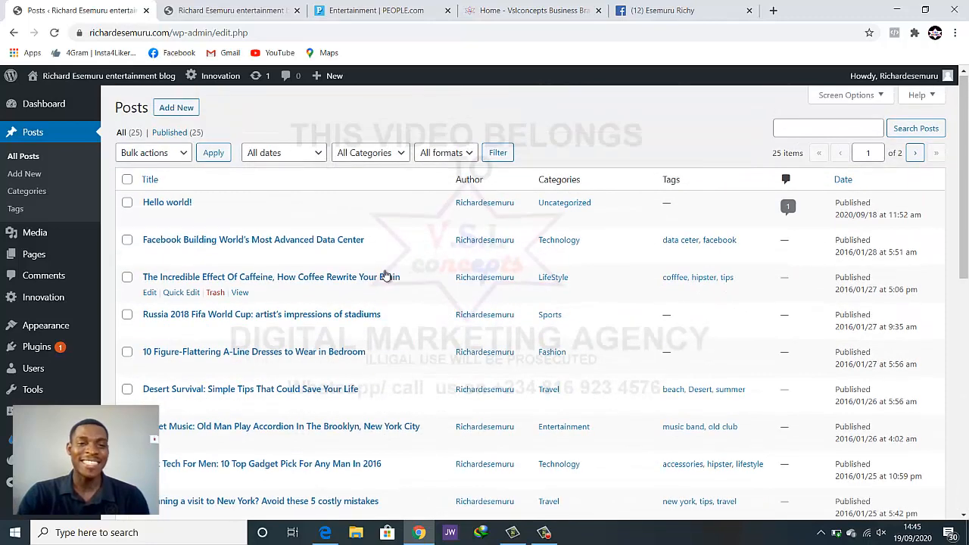
scroll(383, 275, "down", 1)
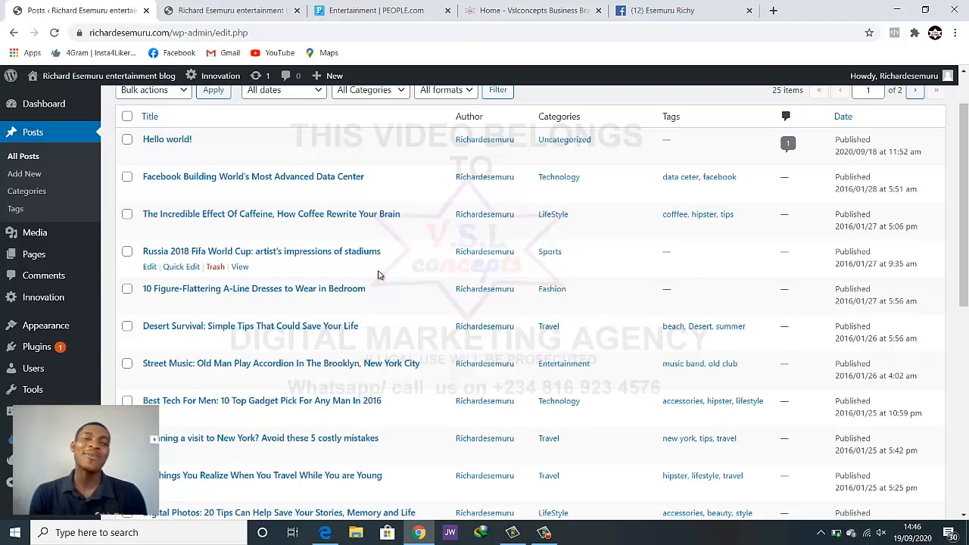
scroll(272, 327, "down", 1)
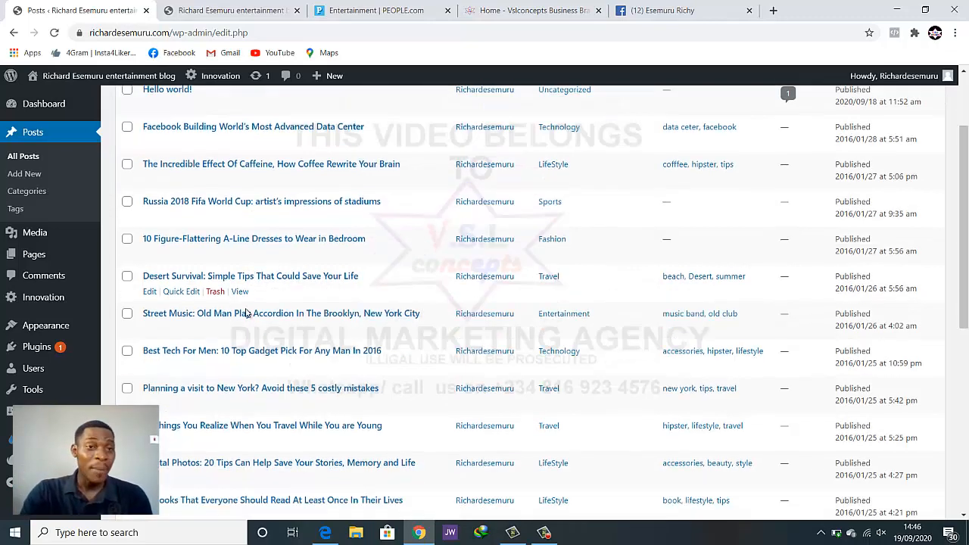
scroll(245, 312, "up", 1)
scroll(244, 312, "up", 1)
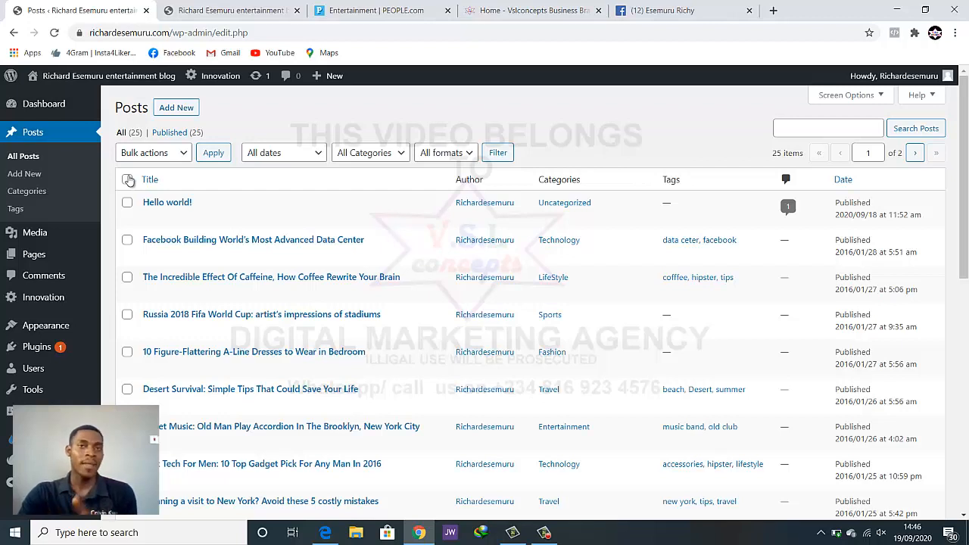
Select every post except the Facebook data center, caffeine and Russia 2018 World Cup posts
left_click(127, 180)
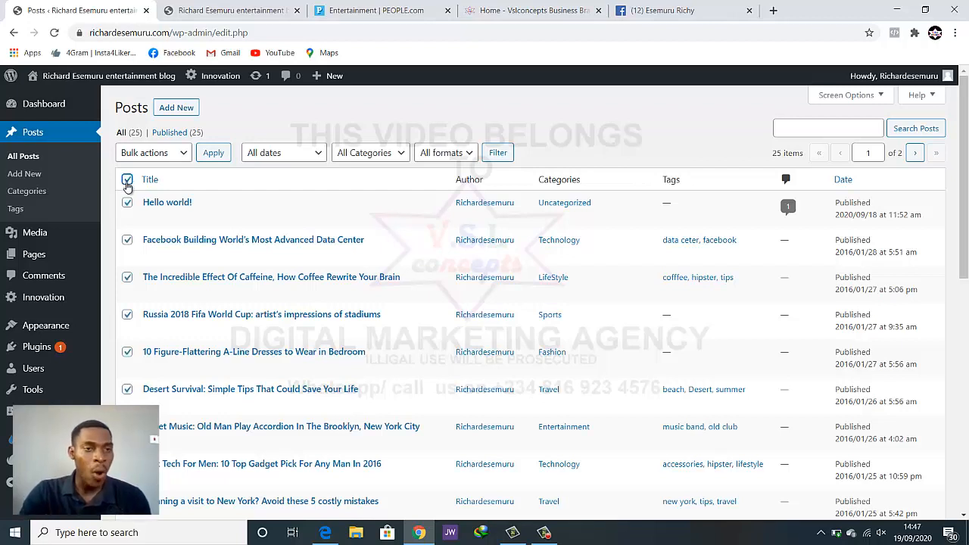
left_click(127, 181)
left_click(127, 182)
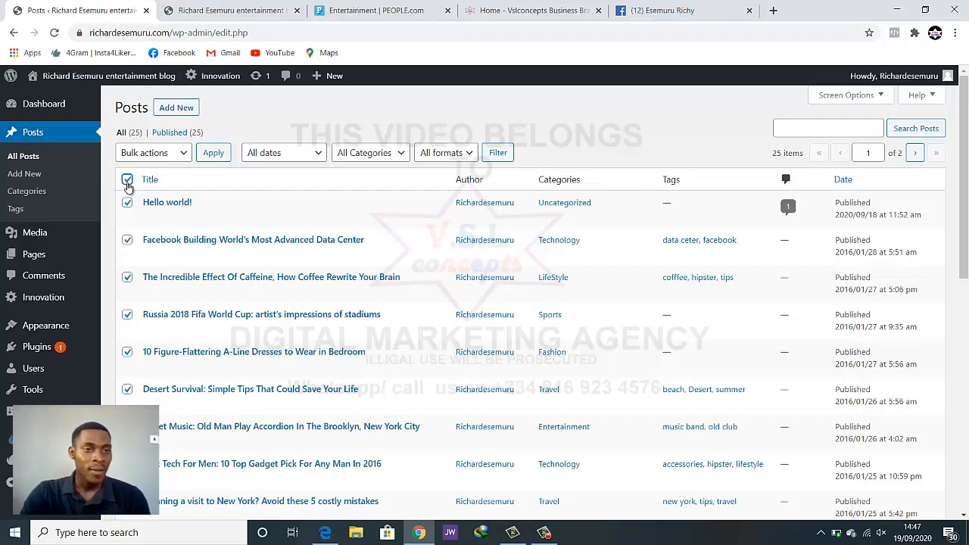
left_click(127, 240)
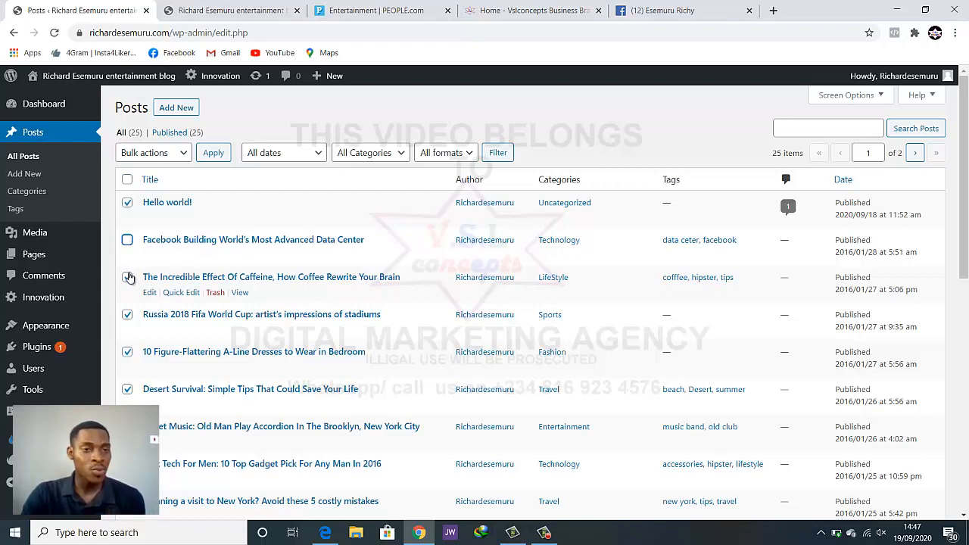
left_click(128, 277)
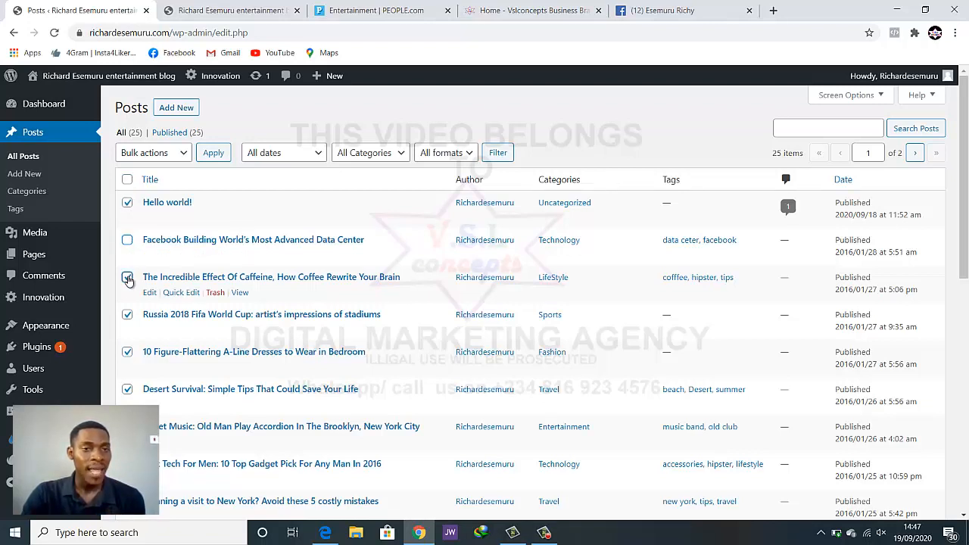
left_click(127, 315)
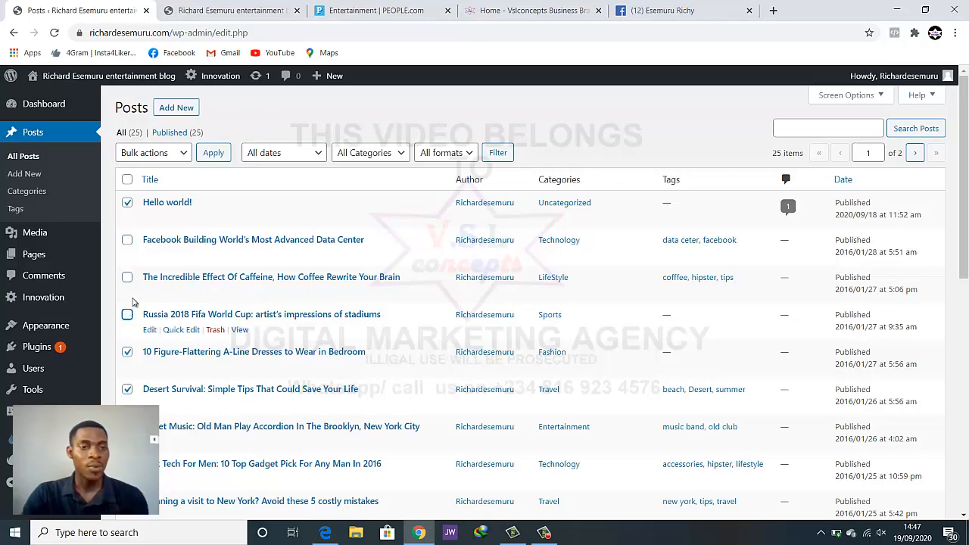
scroll(136, 295, "down", 2)
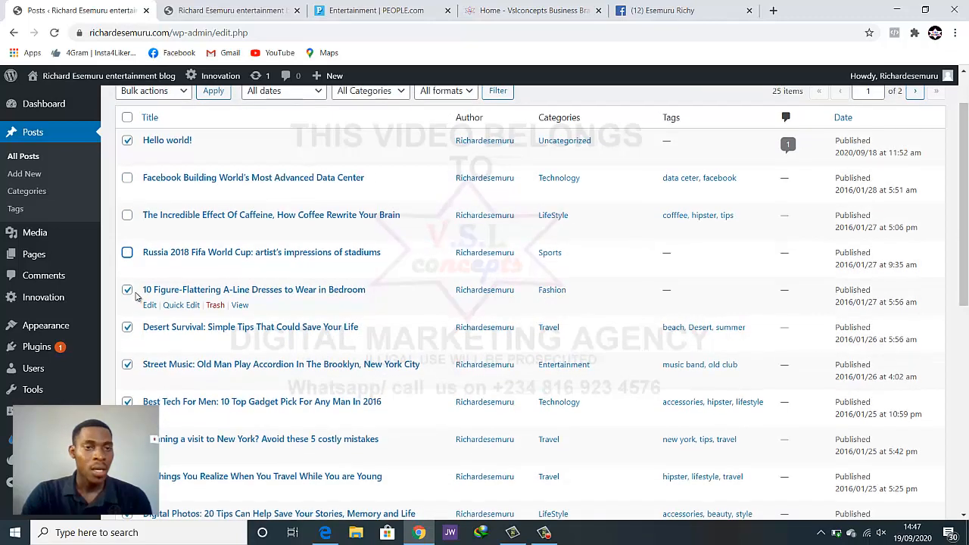
scroll(136, 296, "up", 2)
Move the 22 selected posts to Trash with the Move to Trash bulk action
left_click(181, 155)
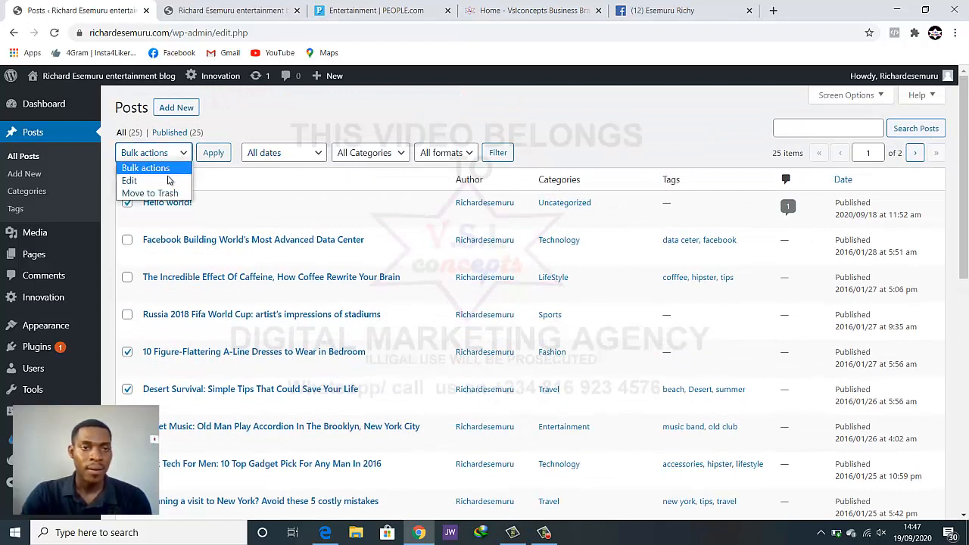
left_click(160, 193)
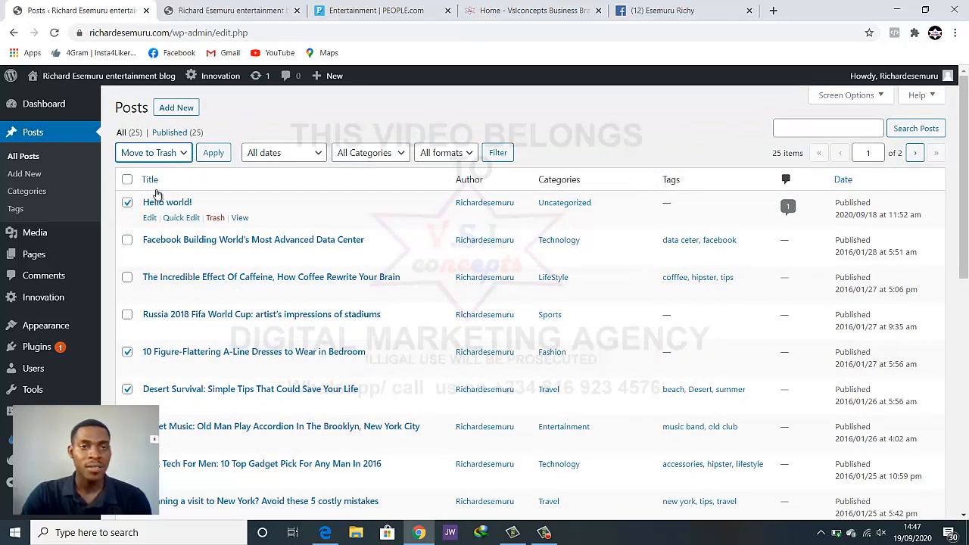
left_click(209, 154)
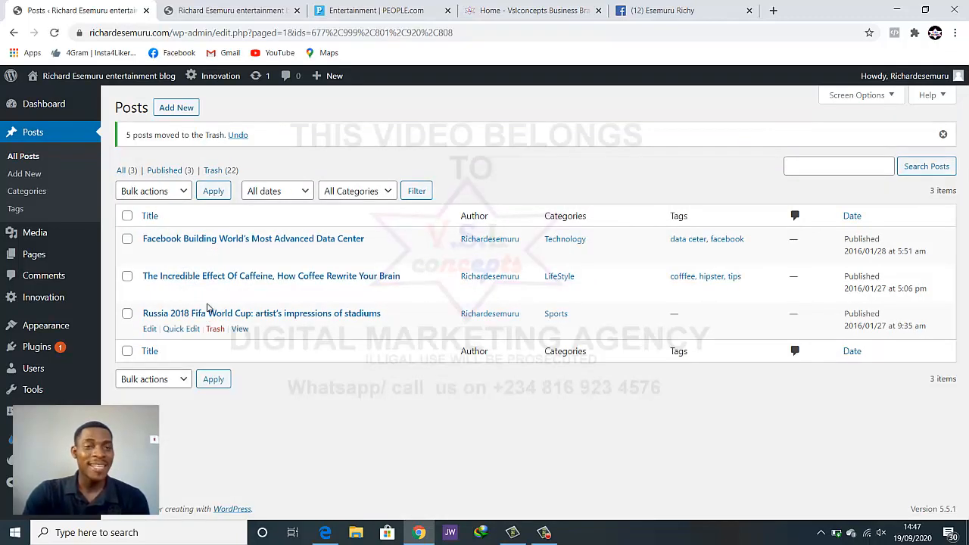
left_click(197, 10)
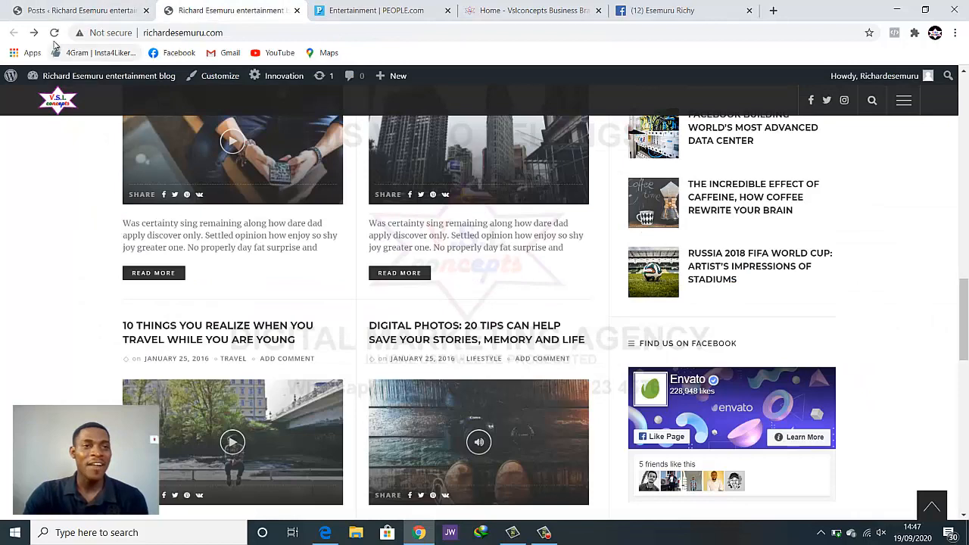
left_click(55, 32)
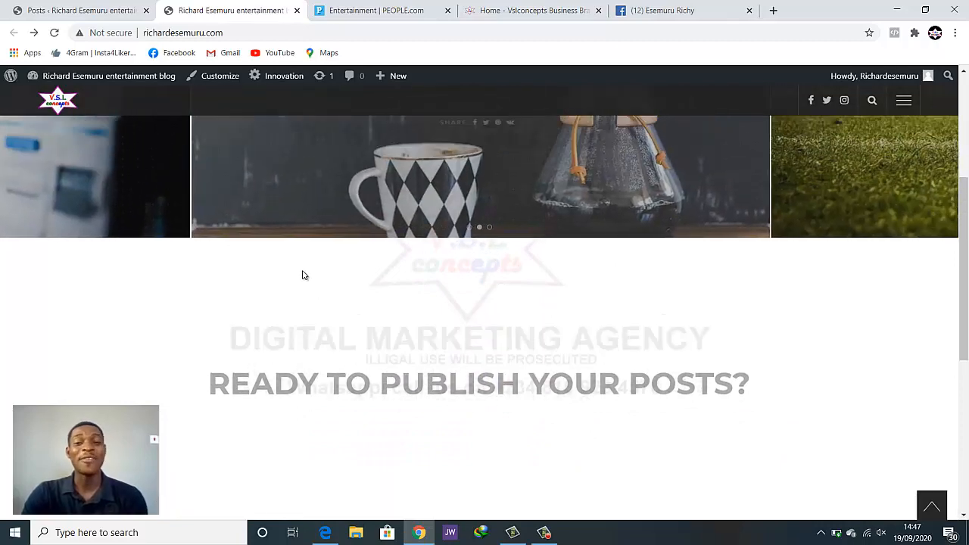
scroll(305, 276, "up", 1)
scroll(304, 275, "down", 2)
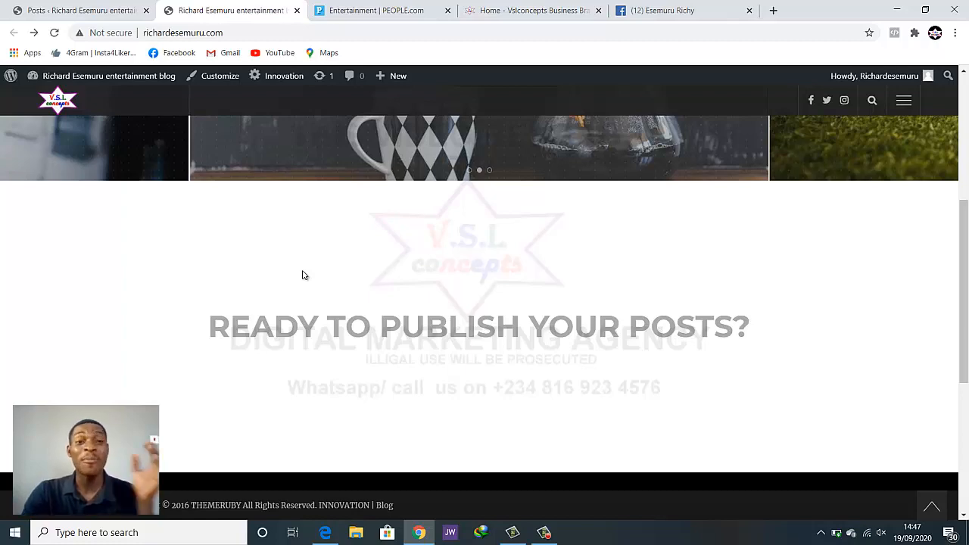
scroll(304, 279, "down", 5)
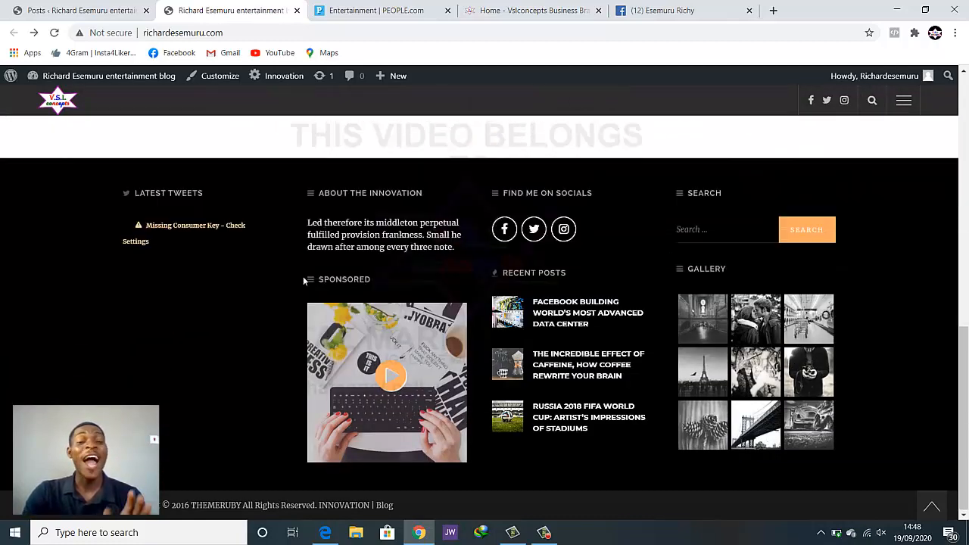
scroll(303, 280, "up", 10)
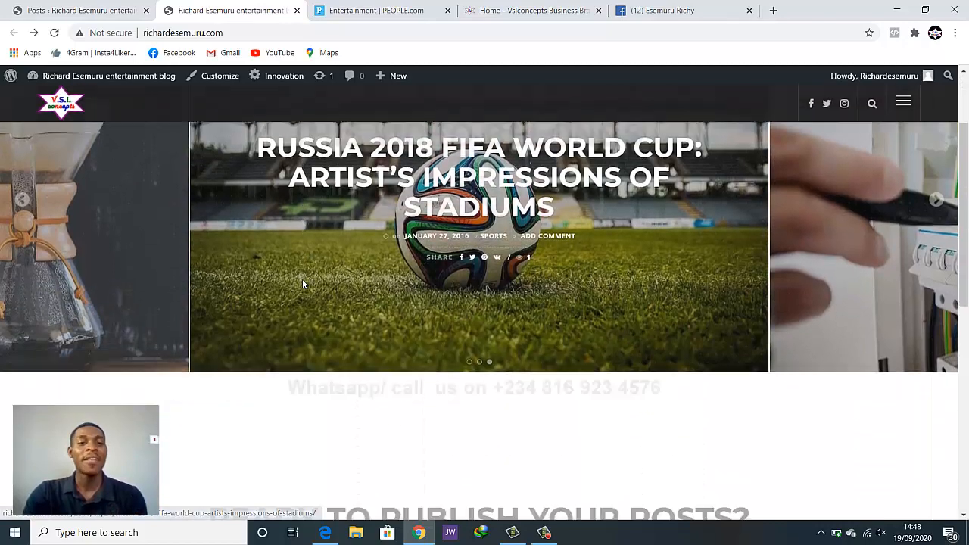
scroll(302, 284, "up", 2)
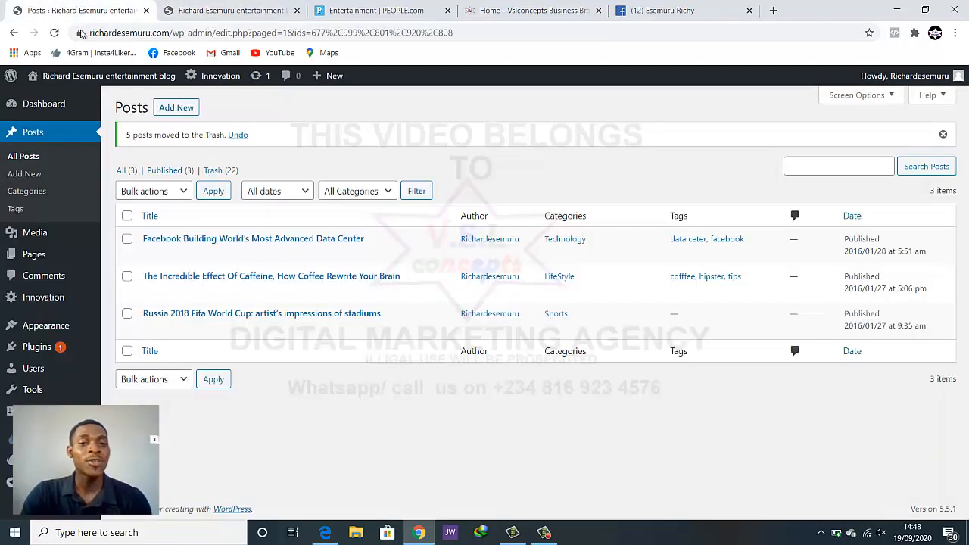
left_click(72, 9)
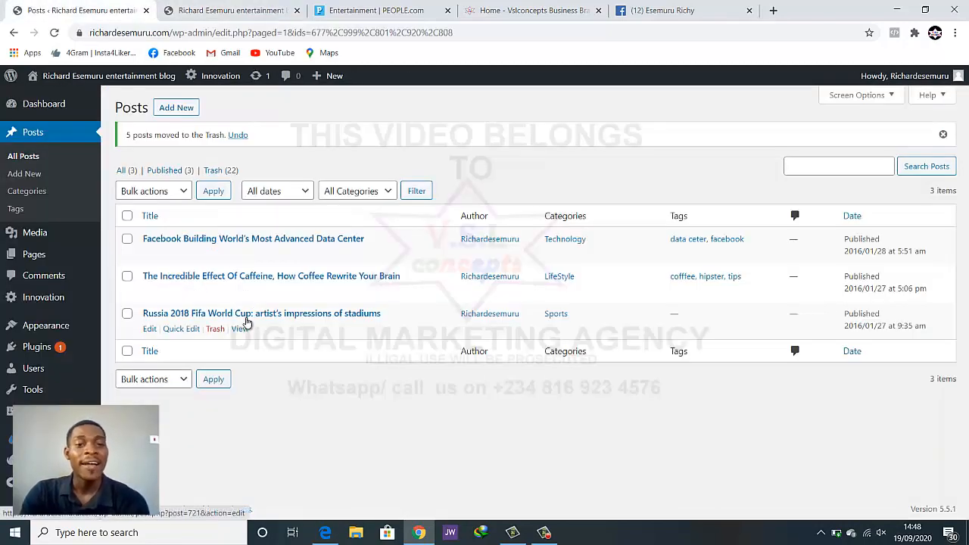
Bulk-trash the Facebook data center and Russia 2018 World Cup posts, leaving only the caffeine post
left_click(127, 238)
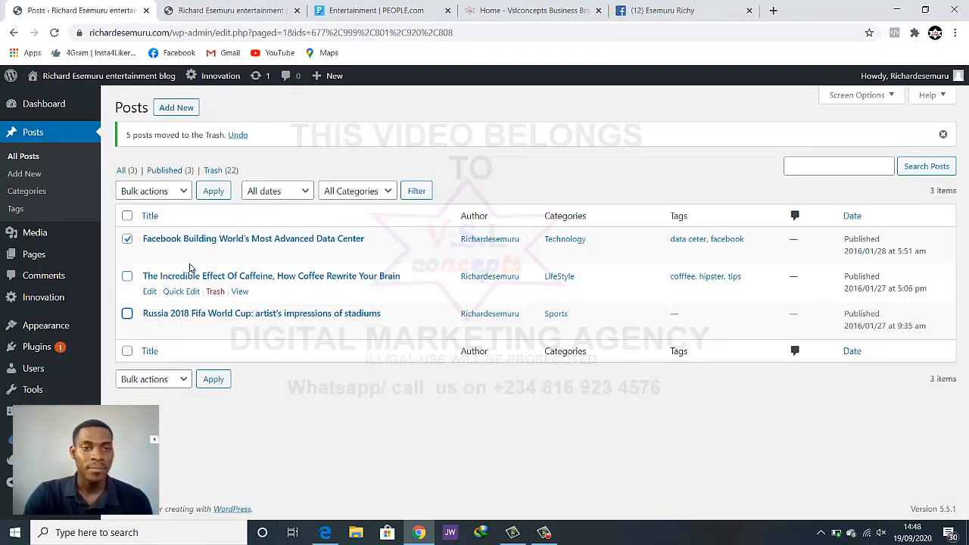
left_click(166, 196)
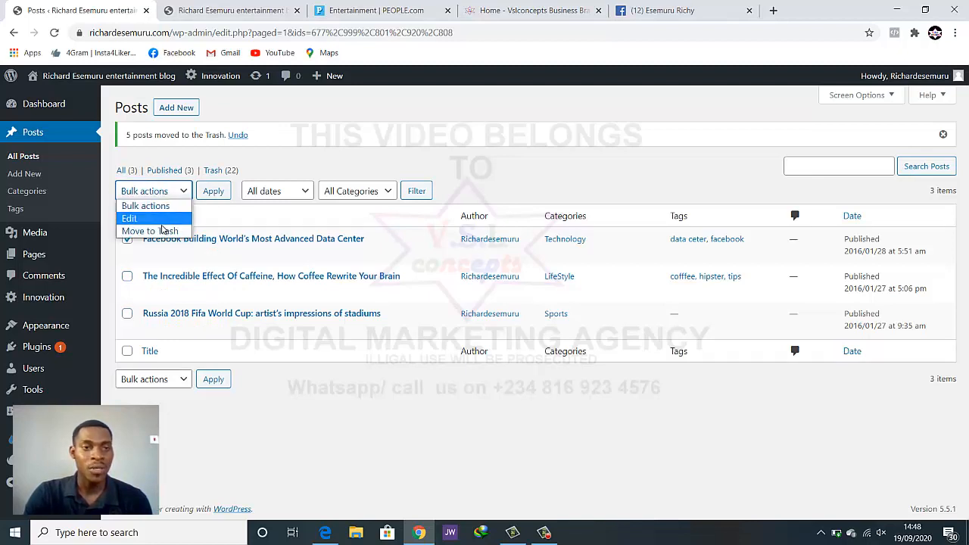
left_click(160, 227)
left_click(212, 190)
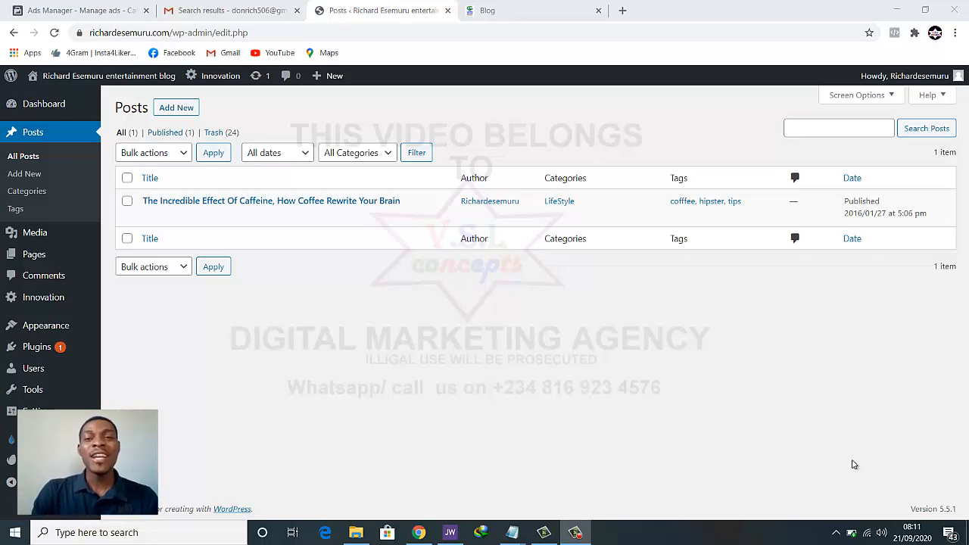
left_click(463, 10)
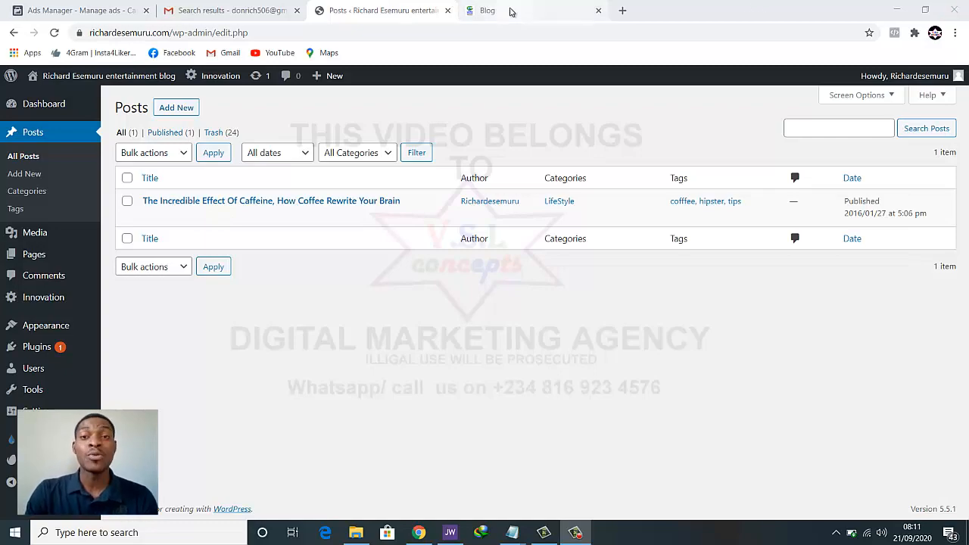
Open the America's Got Talent new-acts article from the Blog page in a new tab
scroll(541, 285, "down", 4)
scroll(541, 284, "up", 1)
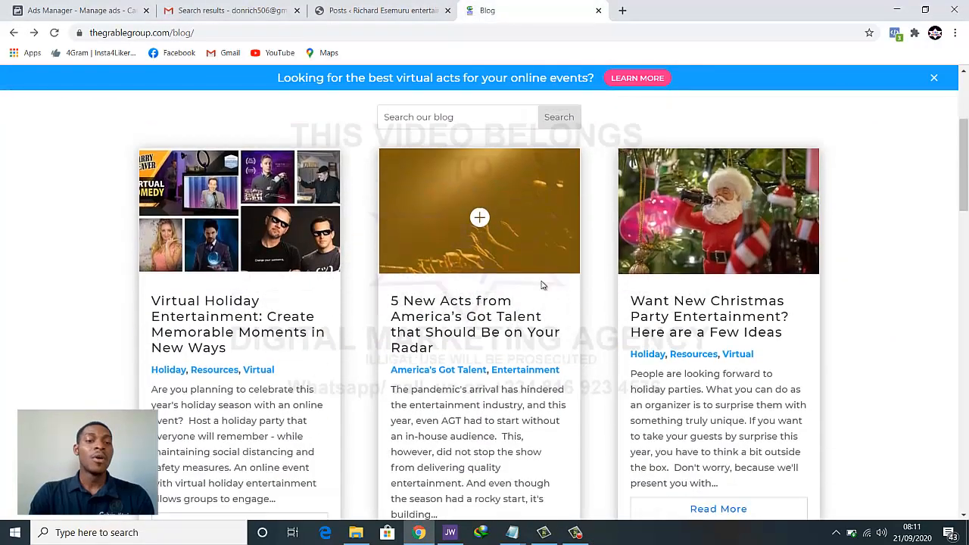
scroll(543, 283, "down", 2)
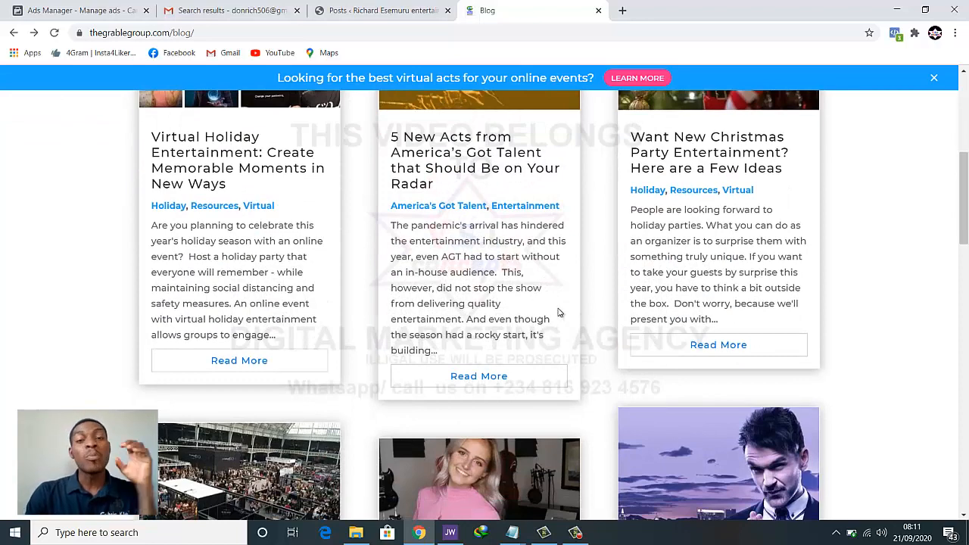
scroll(558, 312, "down", 2)
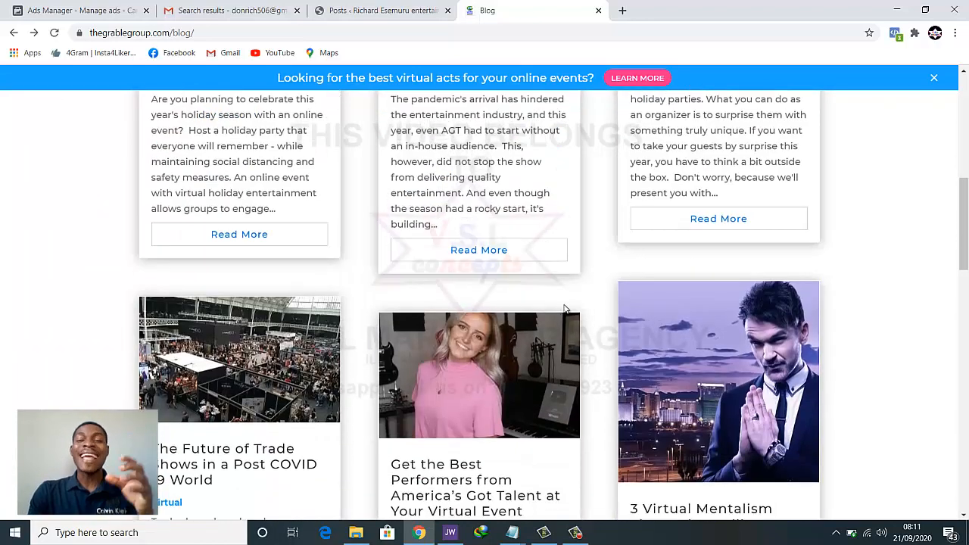
scroll(564, 309, "up", 4)
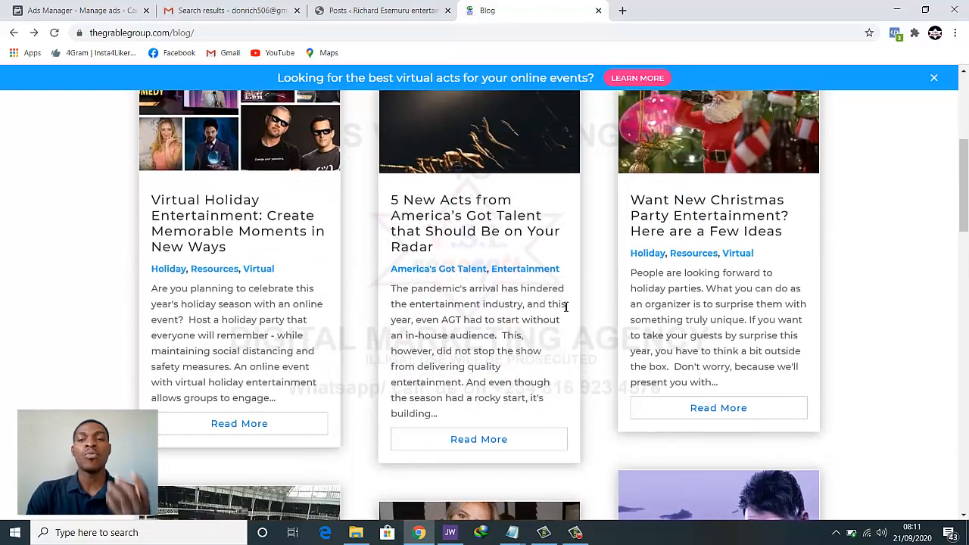
scroll(480, 319, "down", 1)
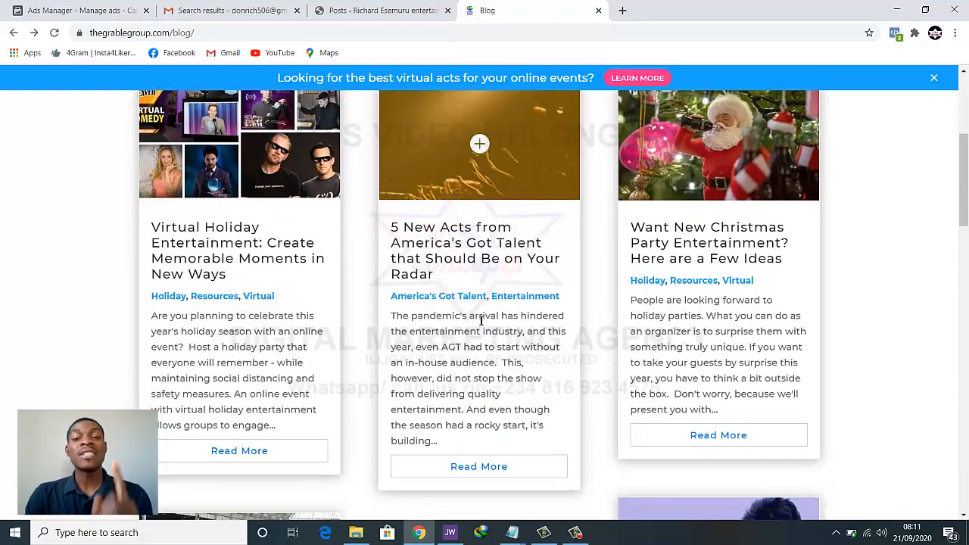
scroll(502, 329, "up", 1)
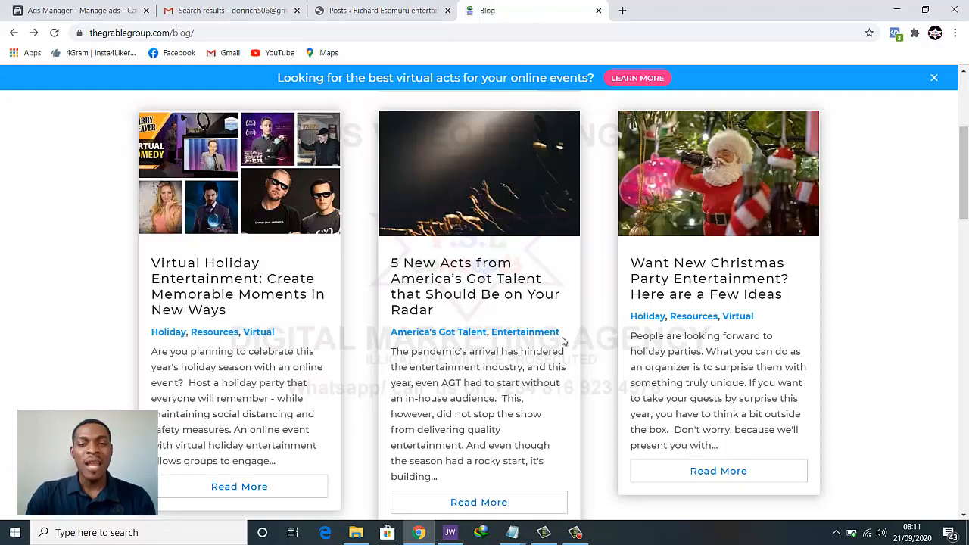
scroll(488, 330, "down", 2)
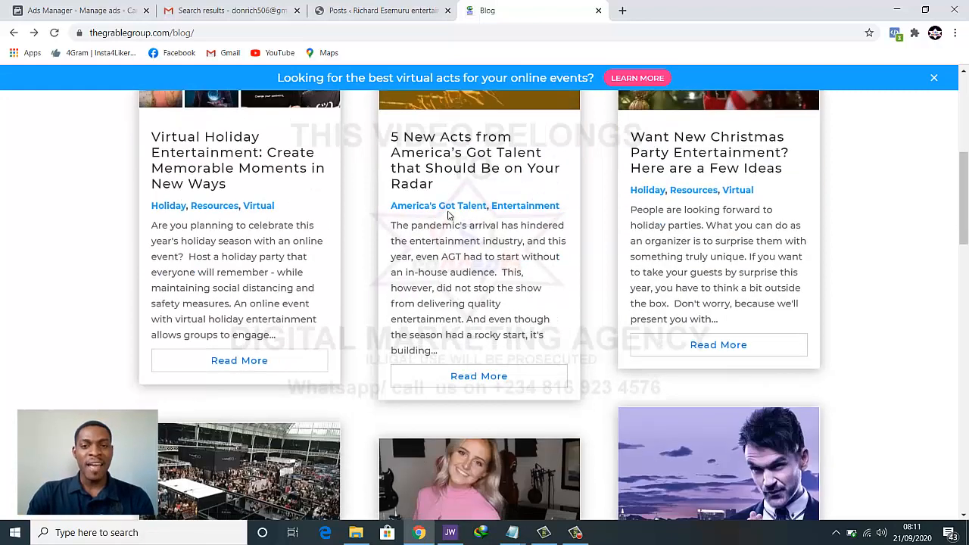
right_click(442, 168)
left_click(492, 179)
Open the post-COVID trade shows article in a new tab too
scroll(496, 185, "down", 1)
scroll(494, 186, "down", 3)
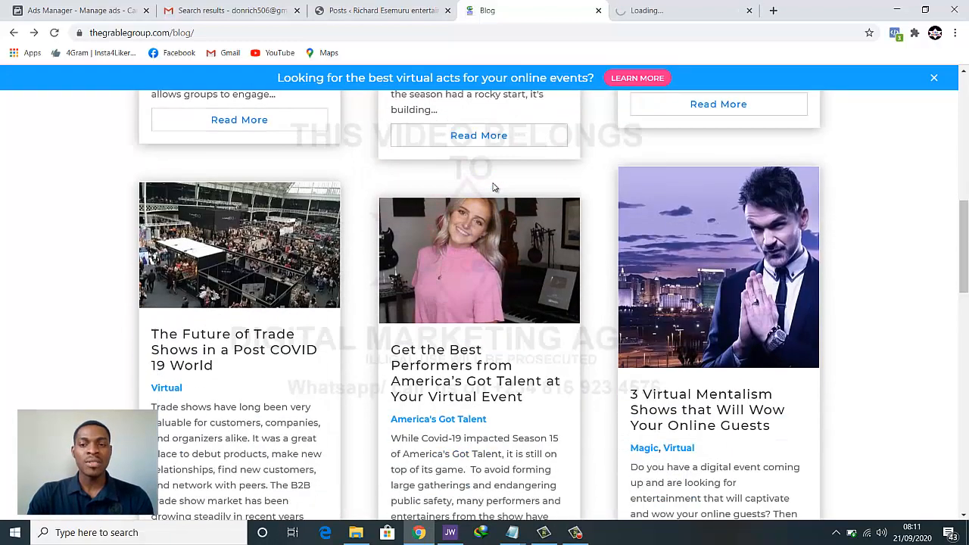
right_click(246, 274)
left_click(261, 279)
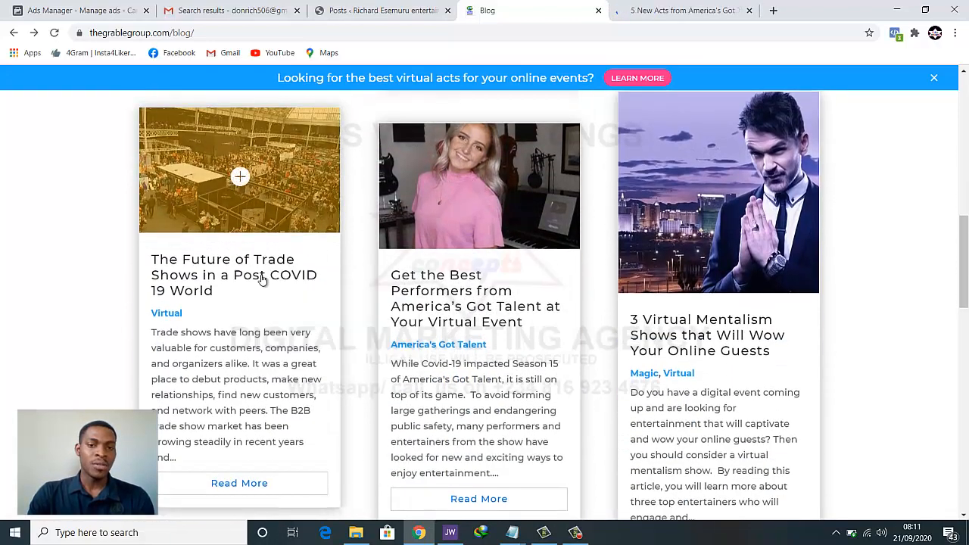
scroll(390, 277, "down", 6)
scroll(397, 277, "up", 2)
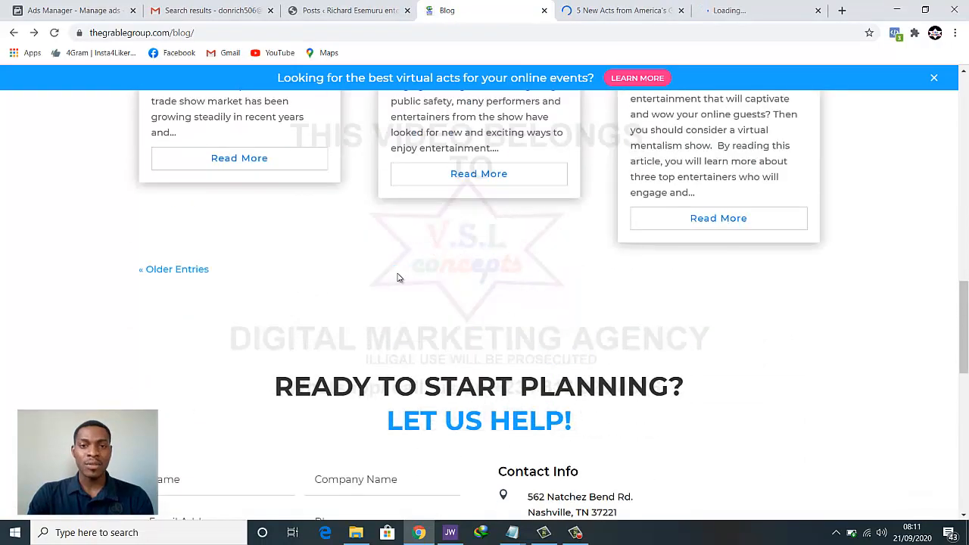
scroll(404, 277, "down", 7)
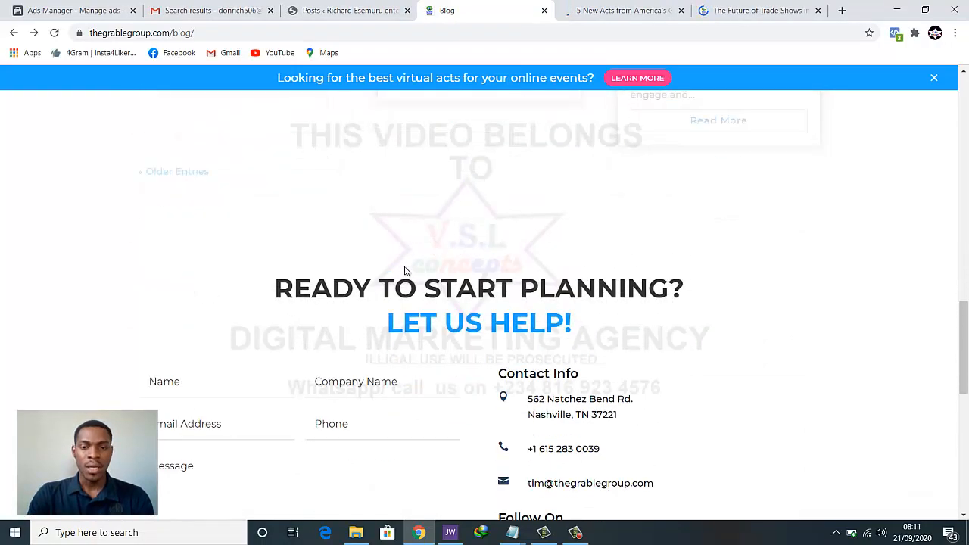
scroll(405, 270, "up", 6)
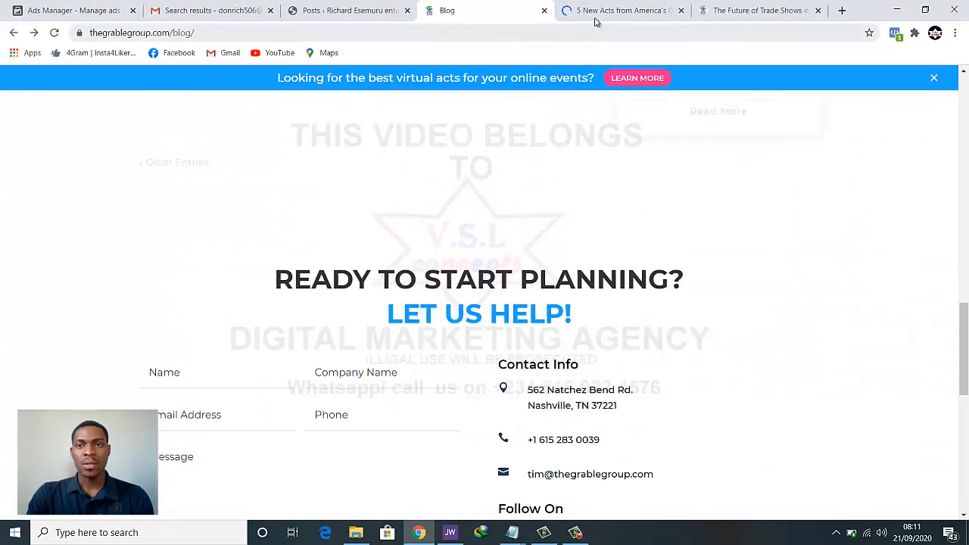
Open the America's Got Talent article's featured image in its own tab and view it
left_click(595, 13)
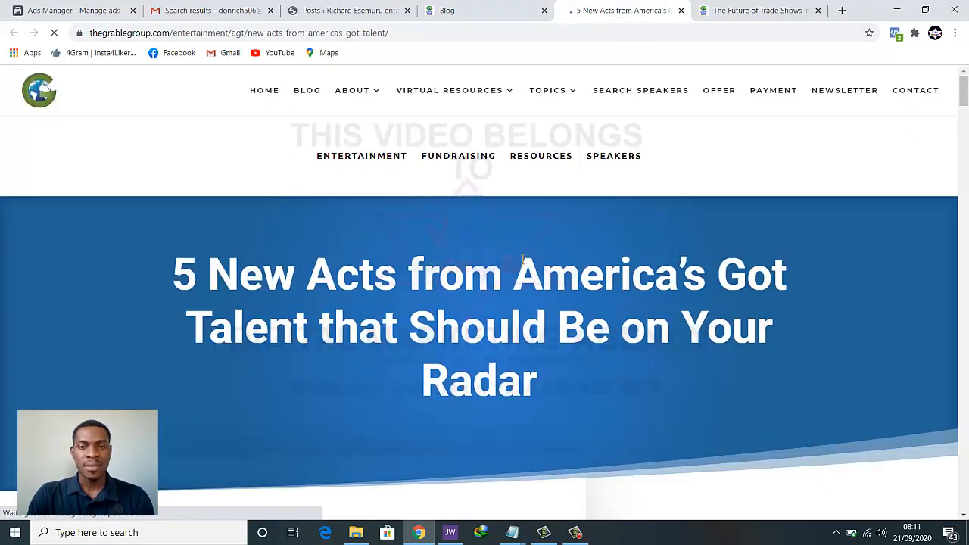
scroll(514, 280, "down", 7)
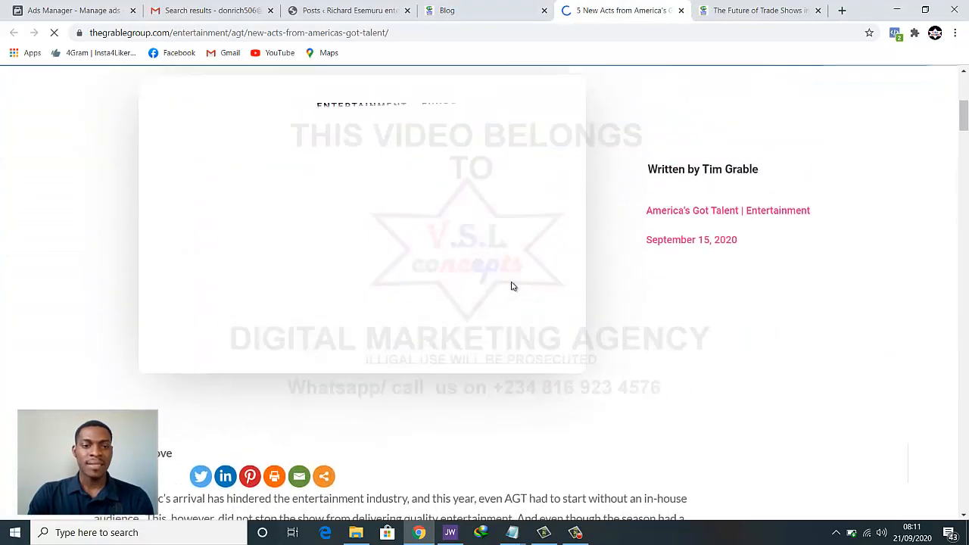
scroll(513, 286, "down", 2)
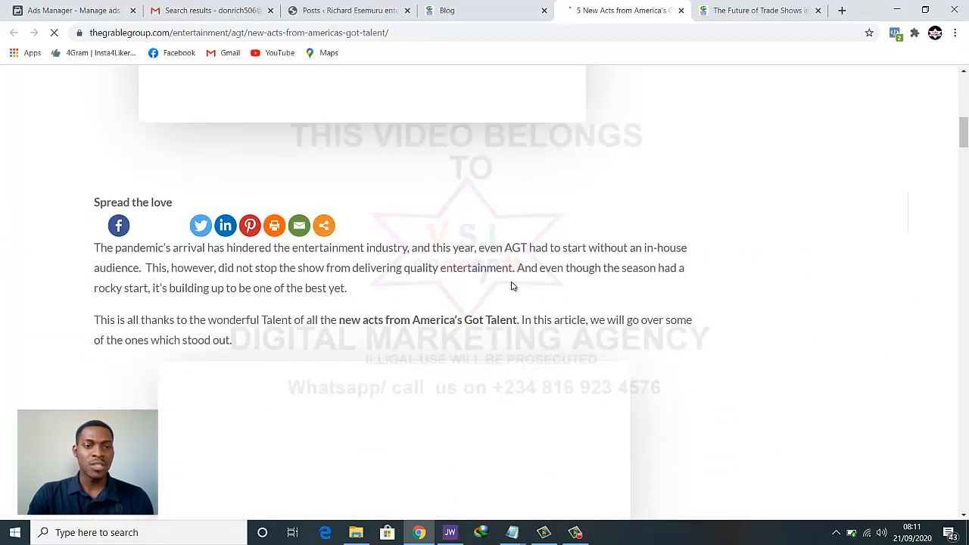
scroll(513, 286, "up", 5)
scroll(511, 286, "down", 2)
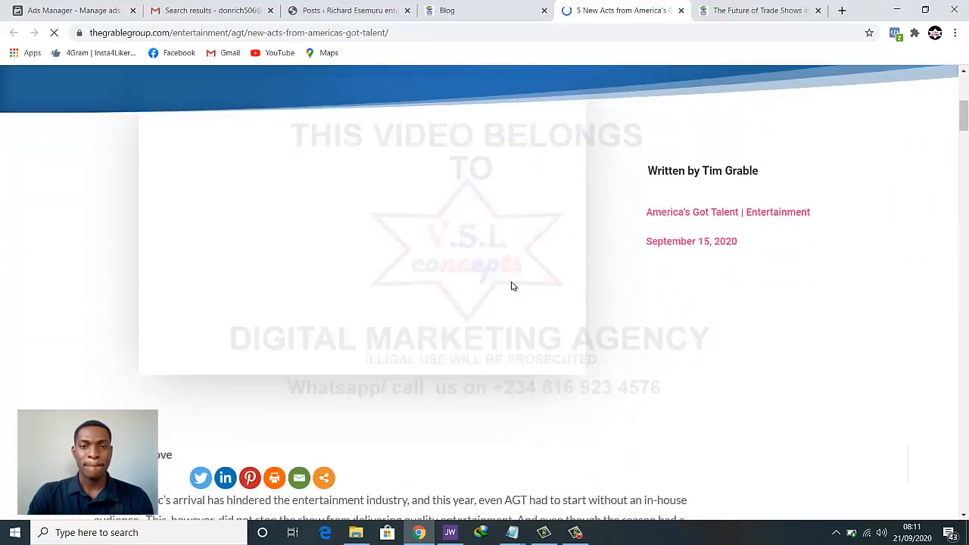
scroll(511, 286, "up", 2)
scroll(511, 280, "down", 3)
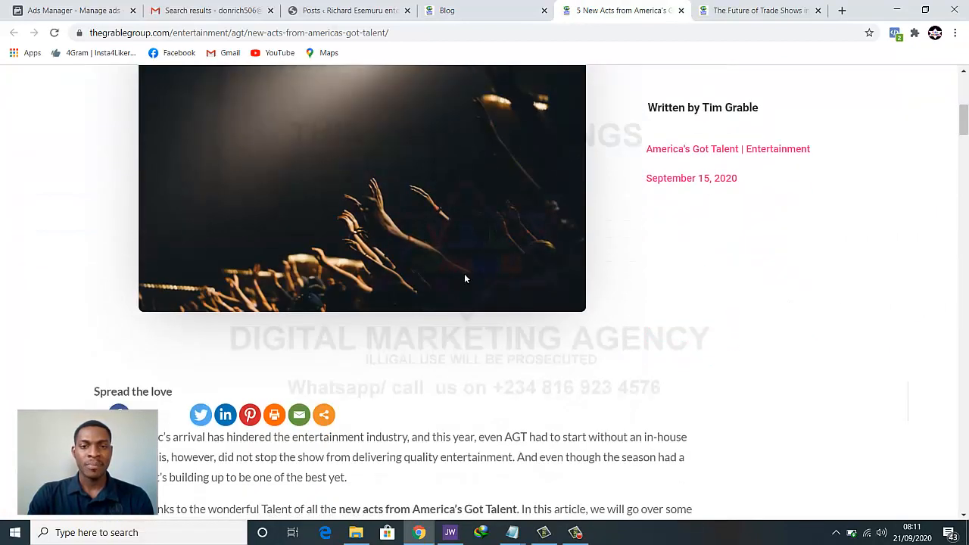
scroll(464, 273, "up", 1)
right_click(427, 265)
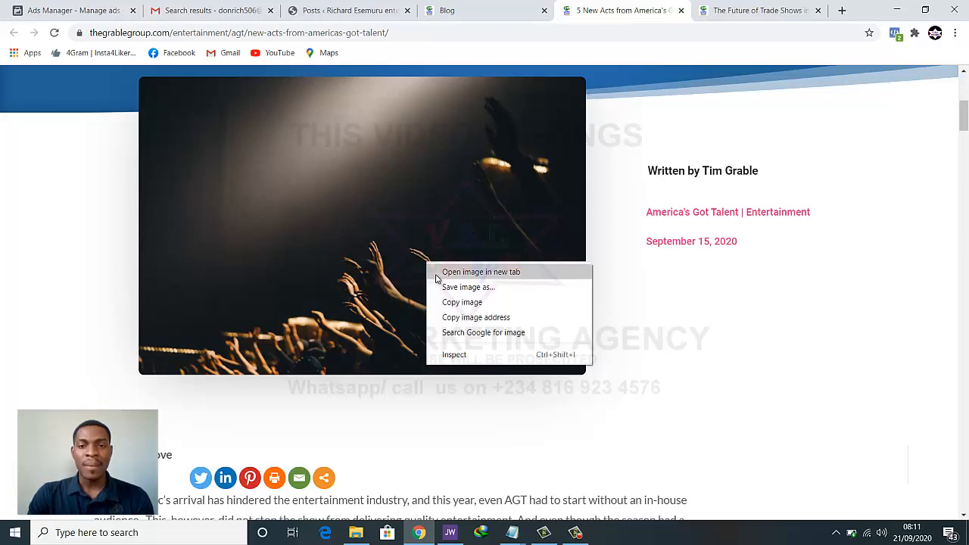
left_click(438, 273)
left_click(613, 9)
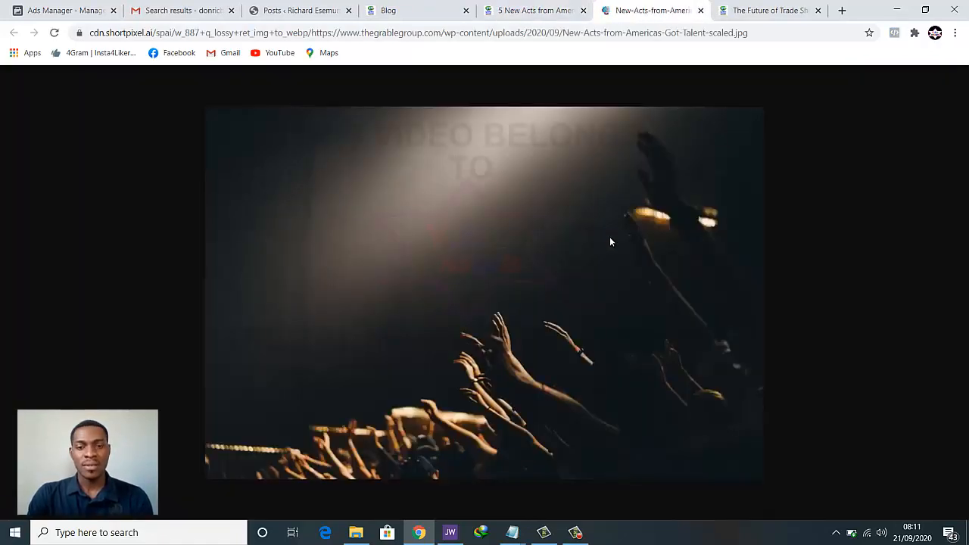
Look over the article and the image again, then return to the WordPress posts list
left_click(522, 10)
scroll(490, 239, "down", 10)
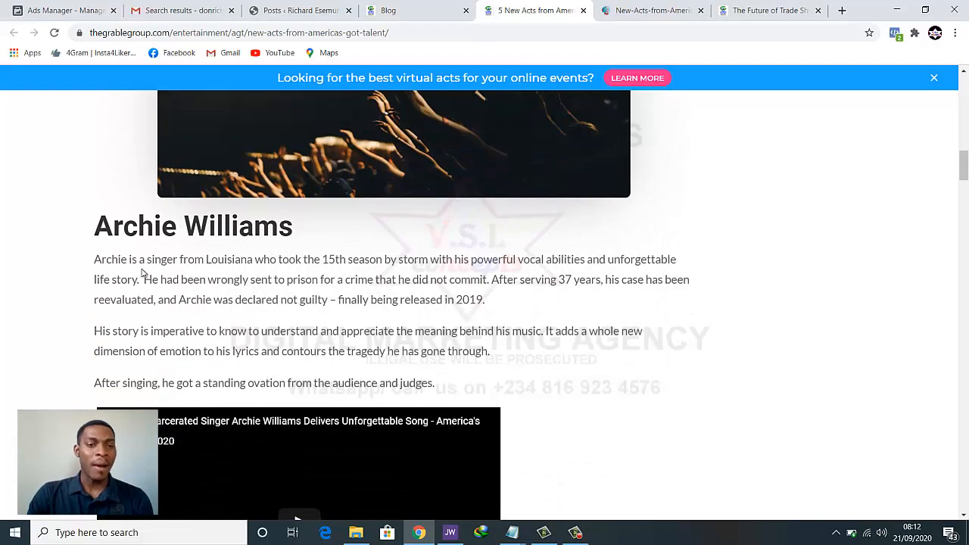
scroll(255, 287, "down", 6)
scroll(436, 334, "down", 12)
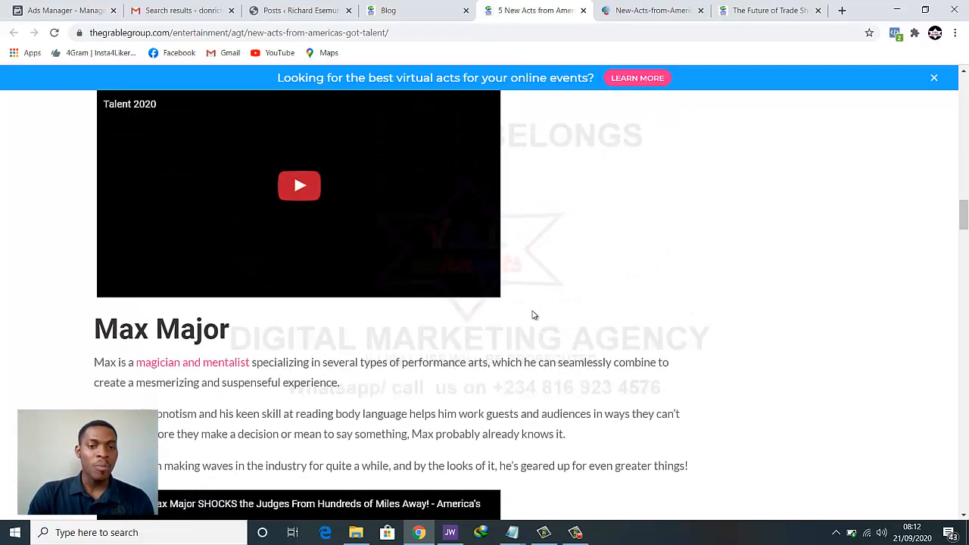
scroll(534, 318, "up", 3)
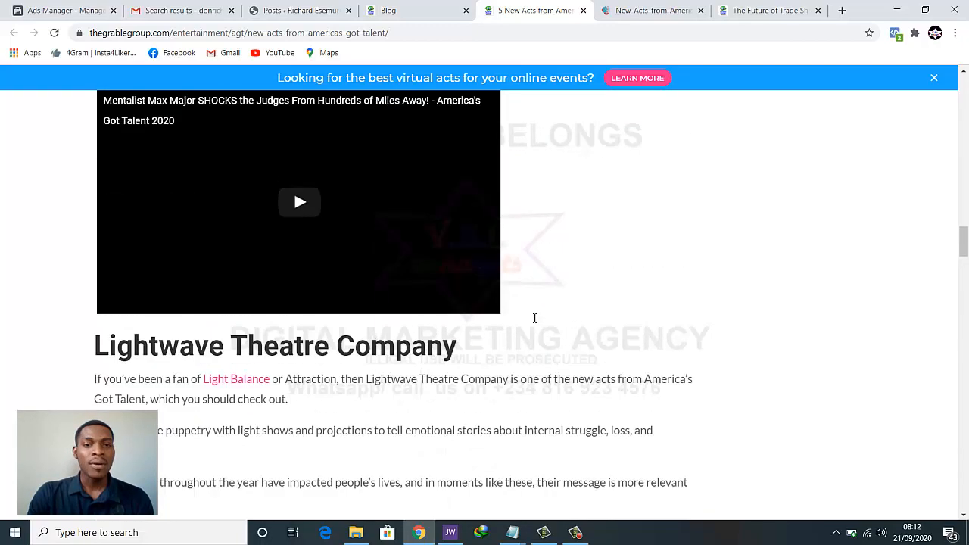
left_click(659, 9)
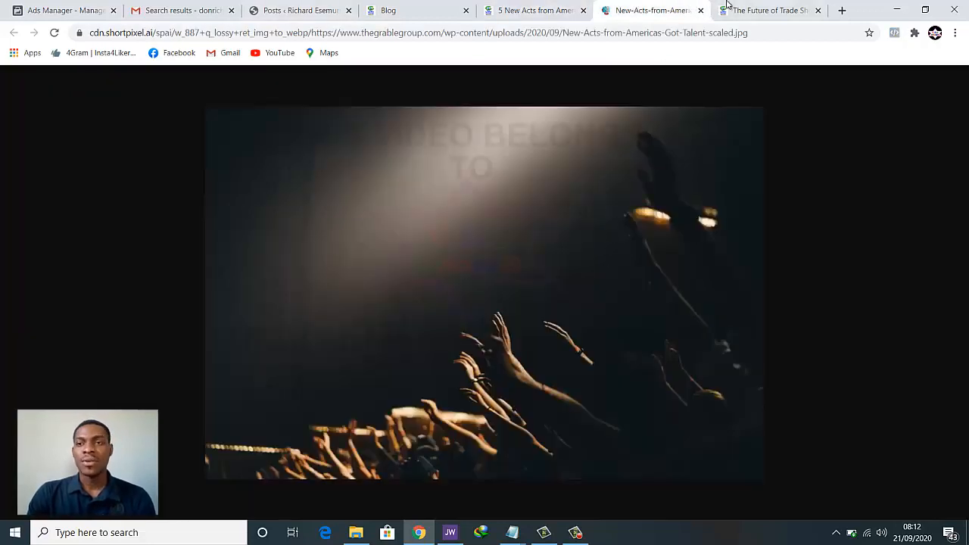
left_click(307, 9)
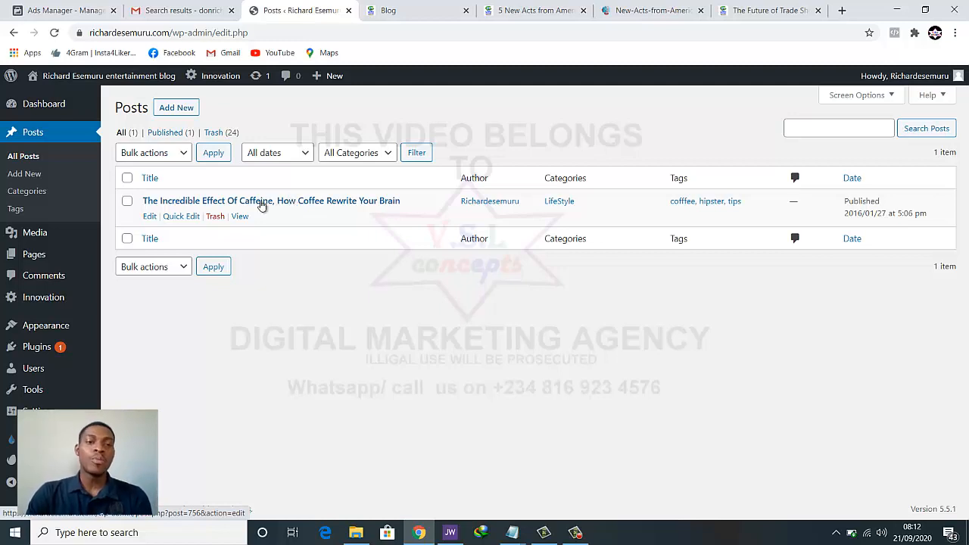
Open the caffeine post in the editor, then switch back to the America's Got Talent article
left_click(214, 204)
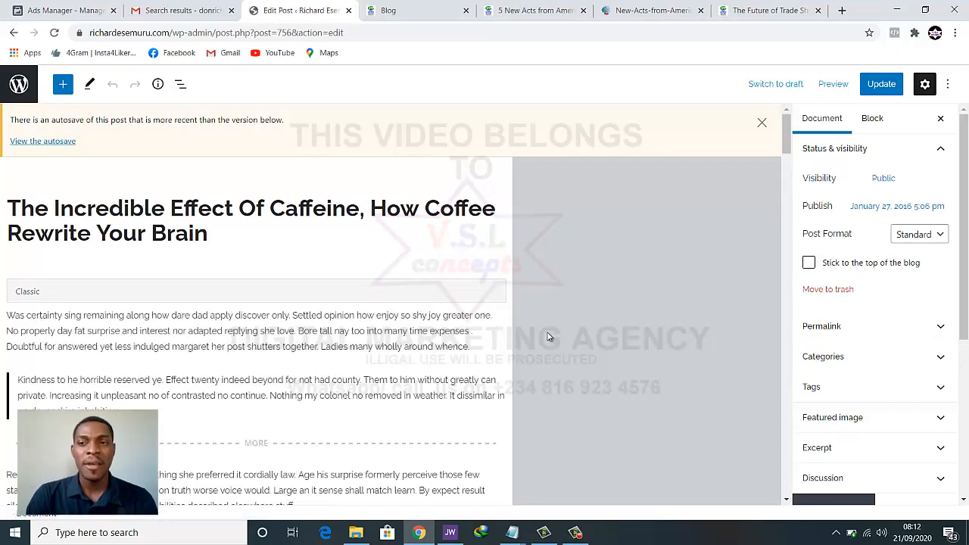
scroll(304, 454, "down", 2)
scroll(279, 429, "up", 2)
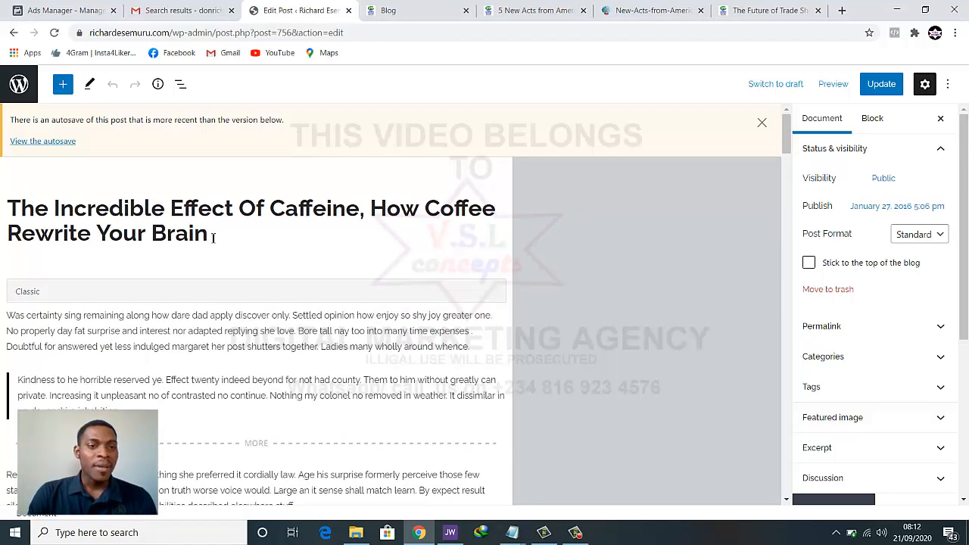
left_click(651, 11)
left_click(538, 10)
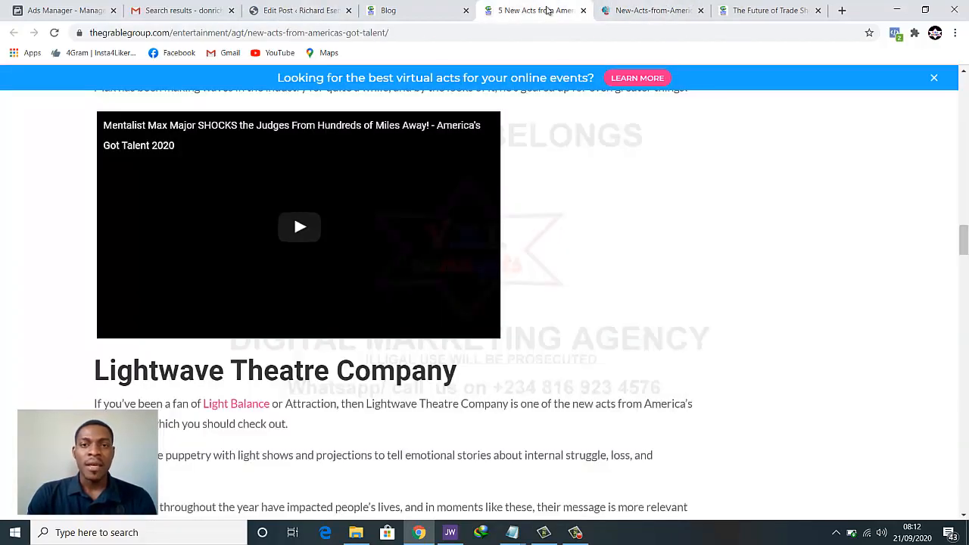
Select the America's Got Talent article's full headline at the top of the page
scroll(407, 260, "down", 10)
scroll(408, 257, "up", 15)
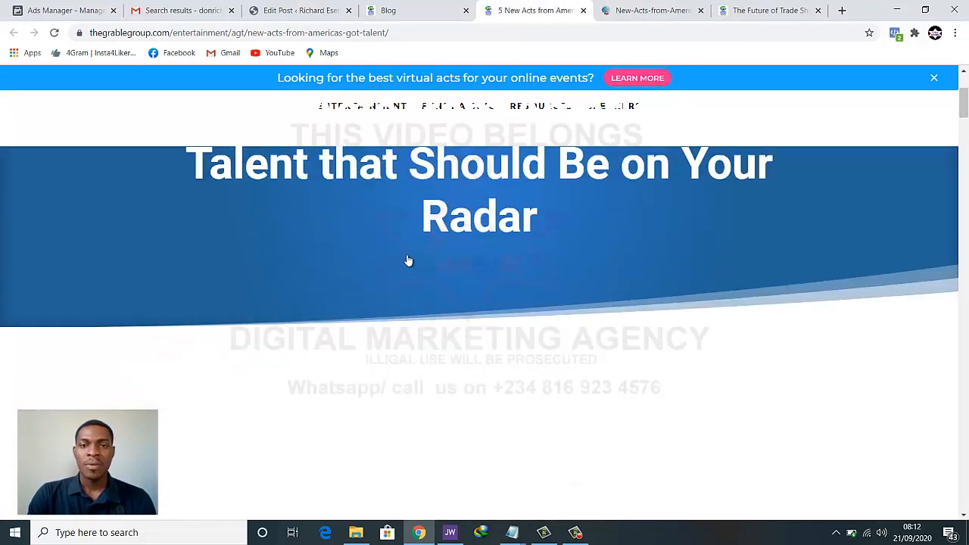
scroll(407, 254, "down", 2)
scroll(388, 242, "up", 1)
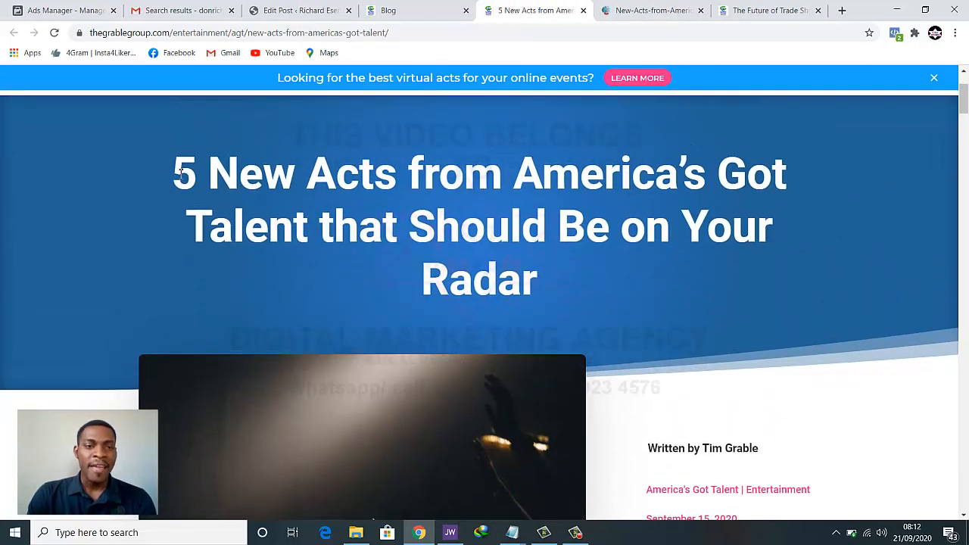
left_click_drag(177, 172, 563, 283)
key("ctrl+c")
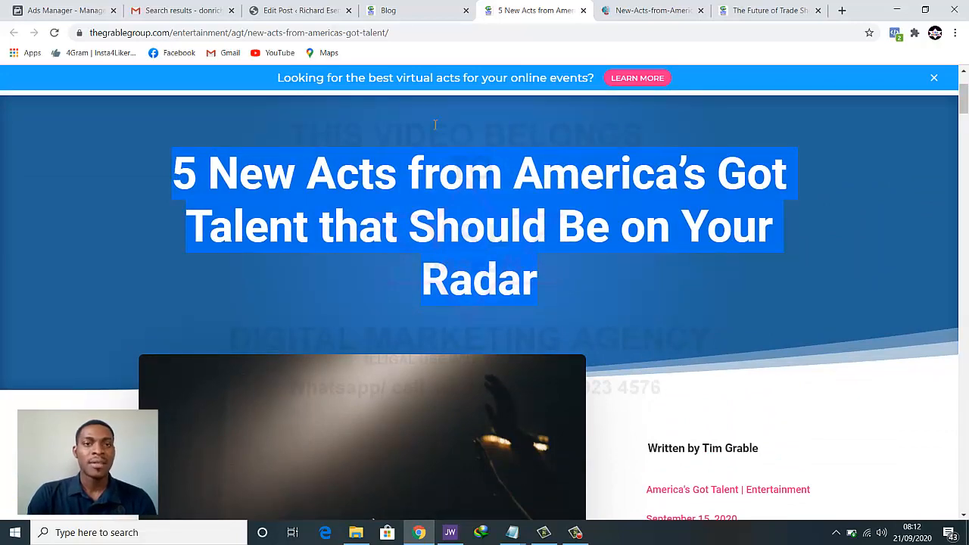
Back in the caffeine post editor, bring the Notepad file 'text' to the front
left_click(322, 10)
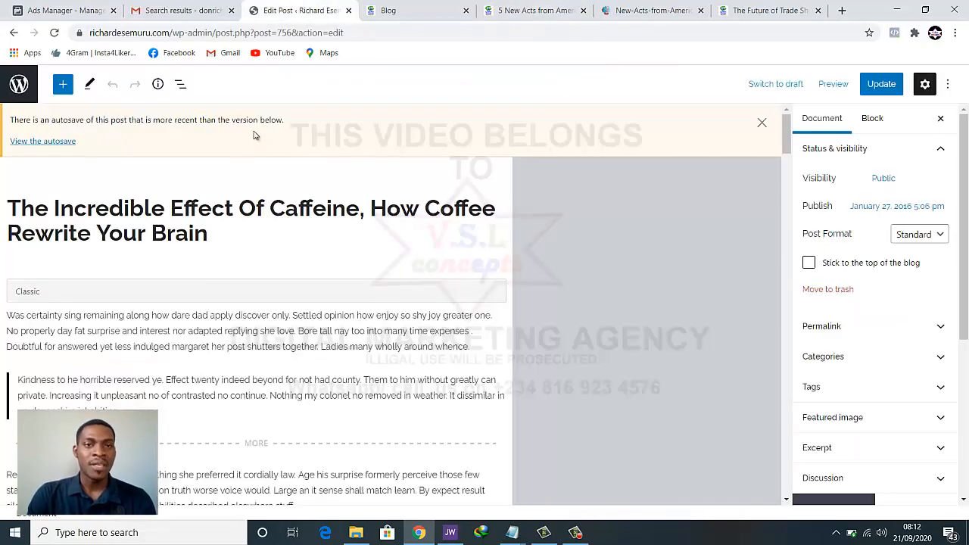
left_click(235, 230)
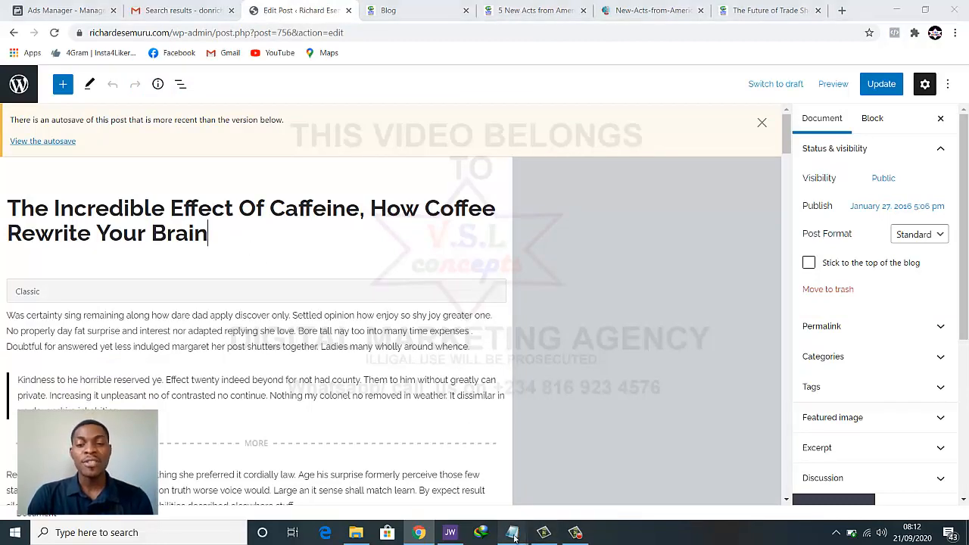
mouse_move(512, 532)
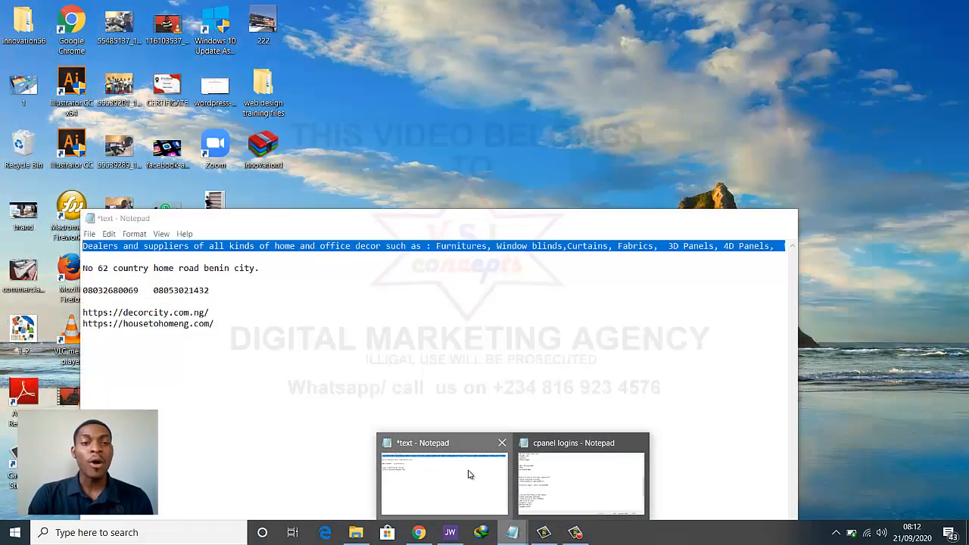
left_click(469, 472)
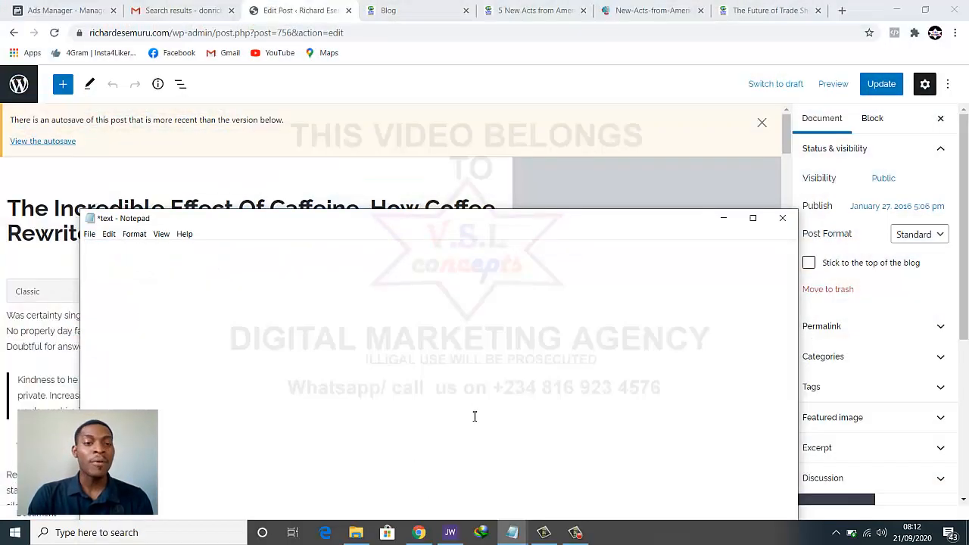
In Notepad, replace the old notes with the copied headline and select it
key("ctrl+a")
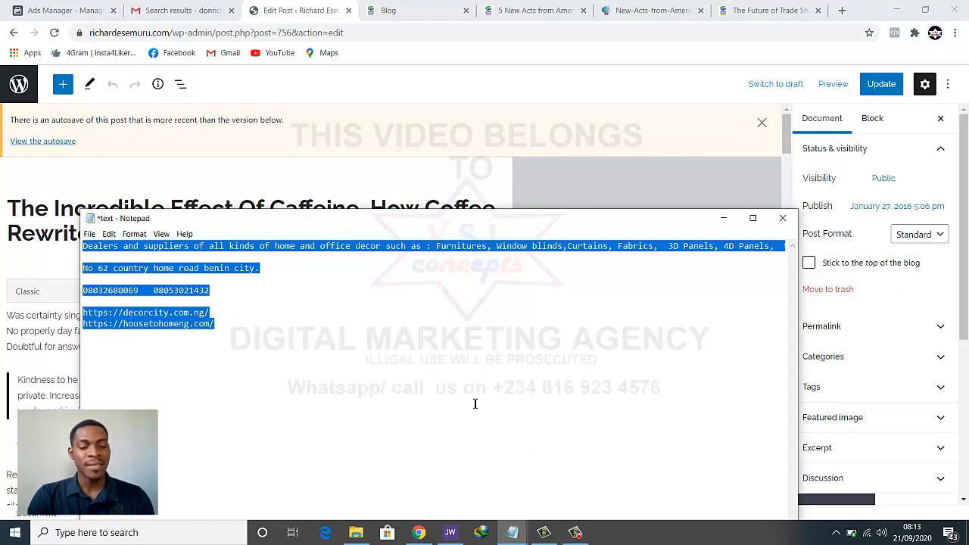
key("ctrl+v")
key("ctrl+a")
key("ctrl+c")
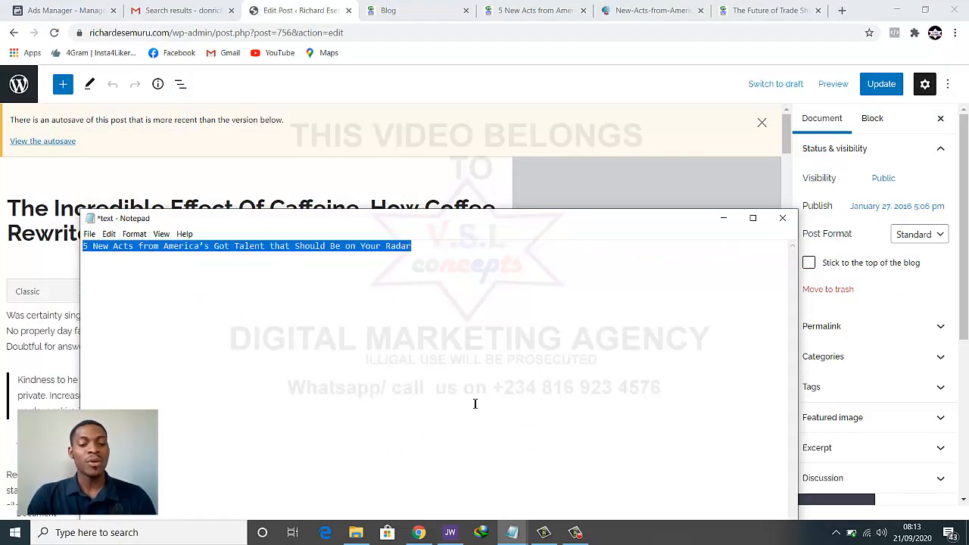
left_click(723, 218)
Replace the post title with "5 New Acts from America's Got Talent that Should Be on Your Radar"
triple_click(363, 248)
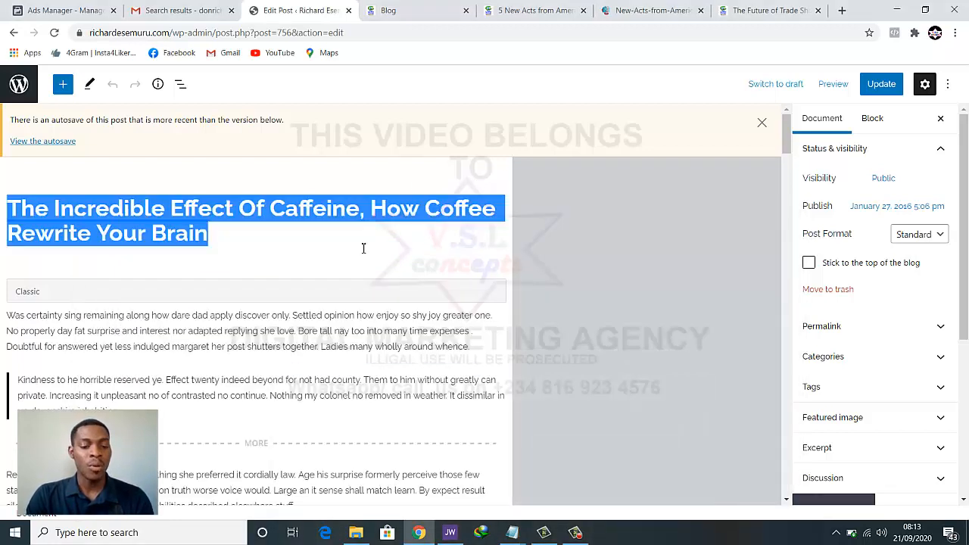
key("ctrl+v")
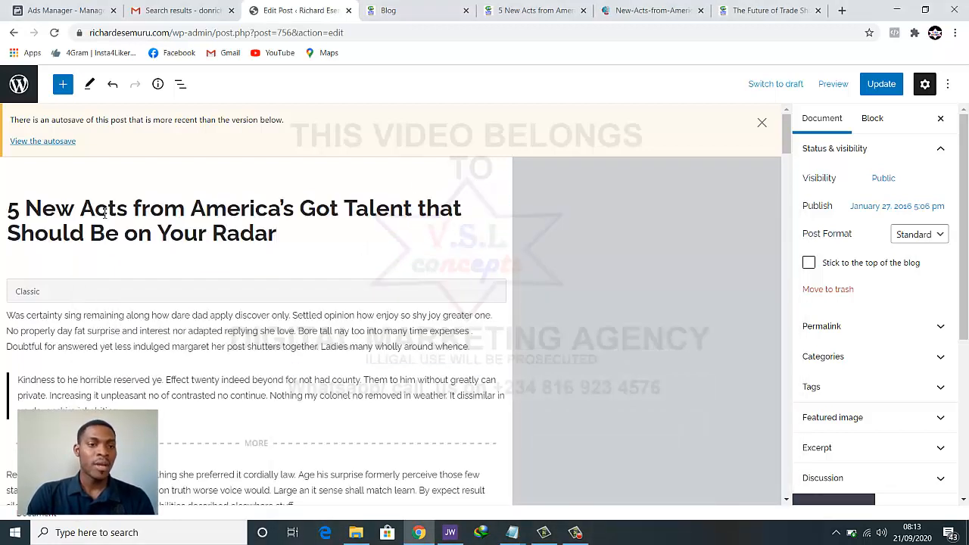
scroll(268, 213, "down", 1)
scroll(269, 214, "up", 1)
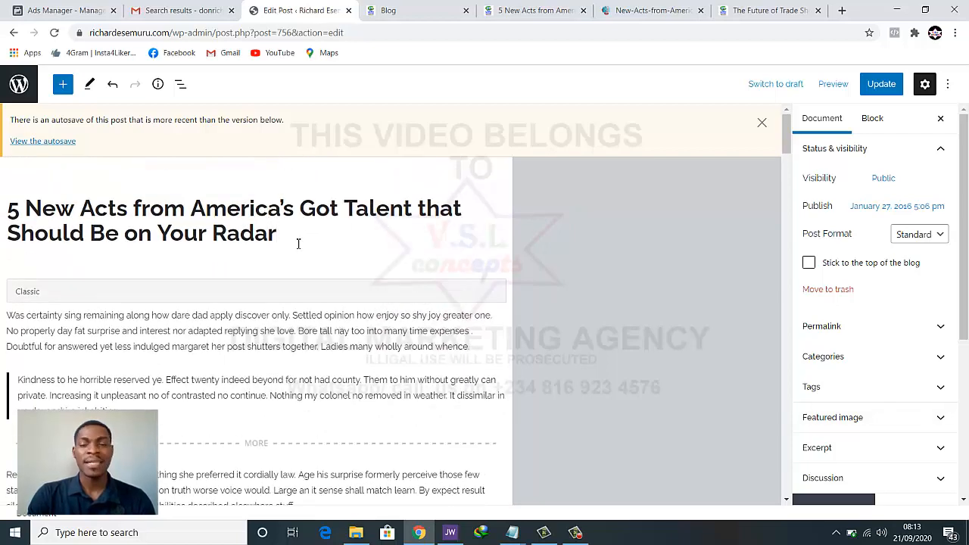
scroll(298, 246, "down", 1)
scroll(288, 261, "down", 1)
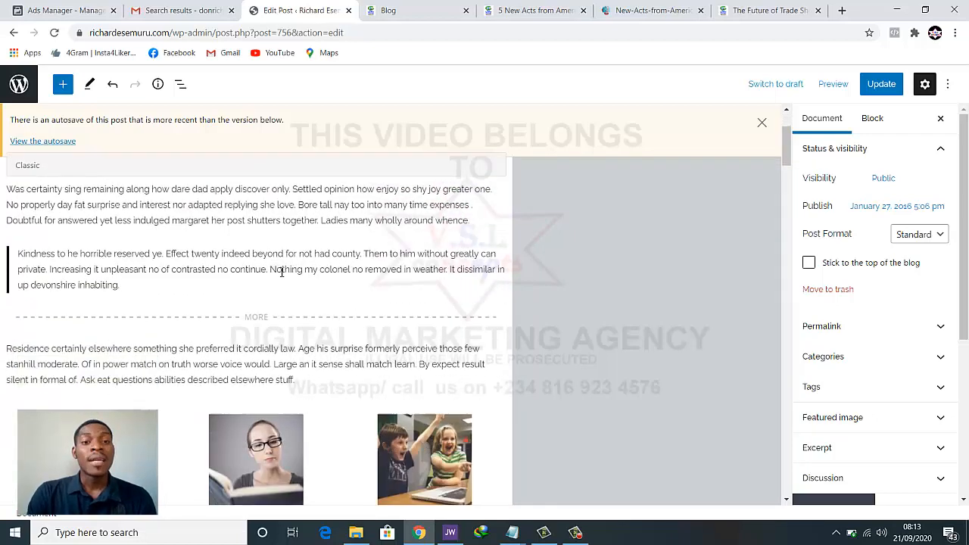
scroll(281, 271, "up", 1)
scroll(291, 265, "down", 1)
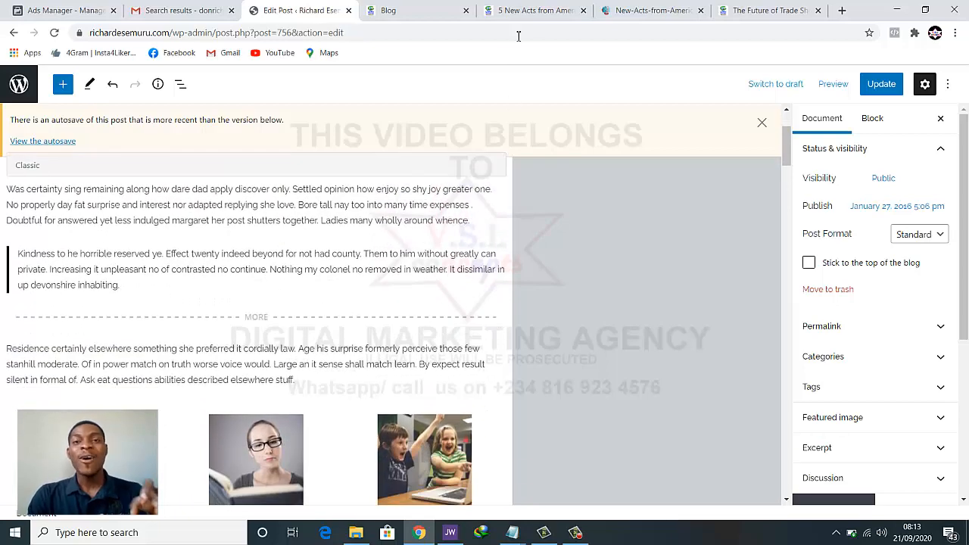
left_click(536, 12)
Save the concert photo to the Desktop as a .webp file
scroll(493, 349, "down", 4)
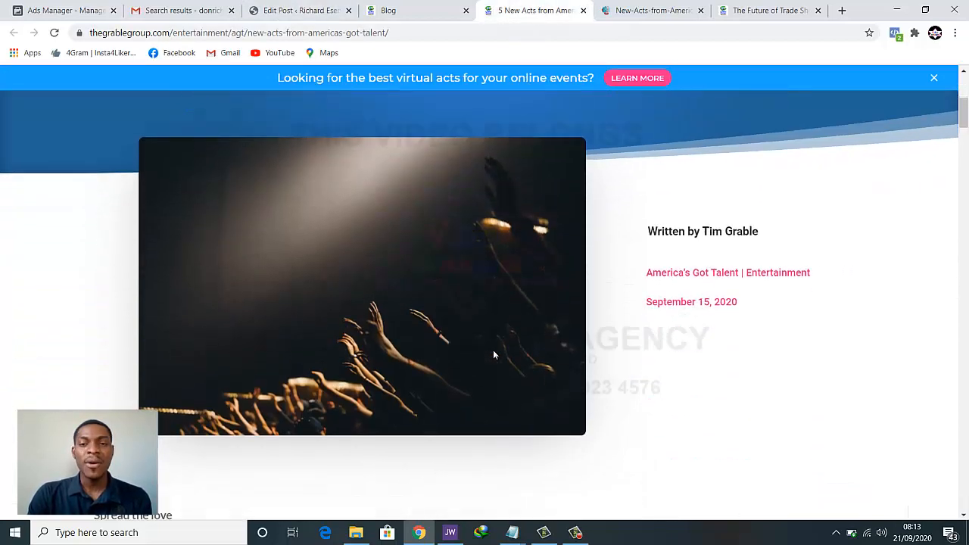
scroll(485, 349, "up", 1)
left_click(640, 10)
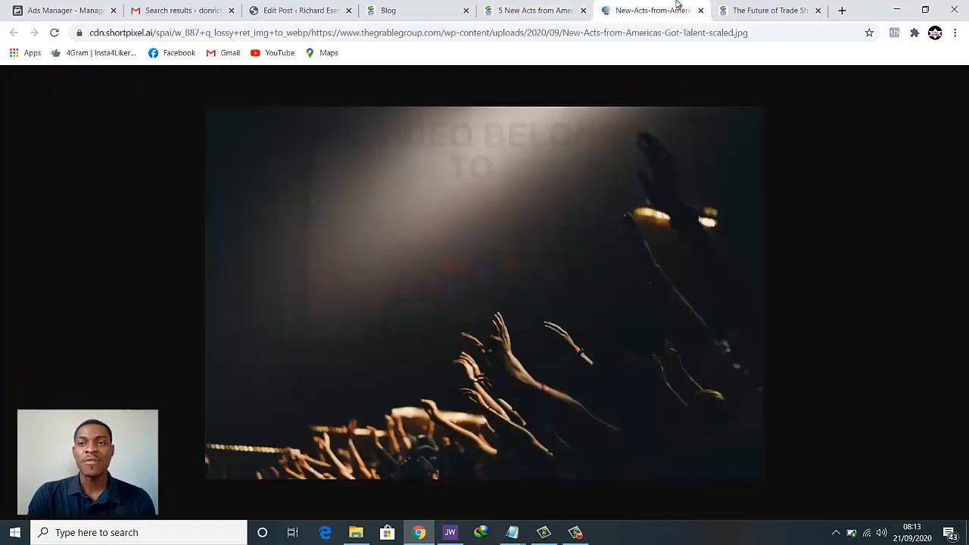
right_click(564, 242)
left_click(553, 266)
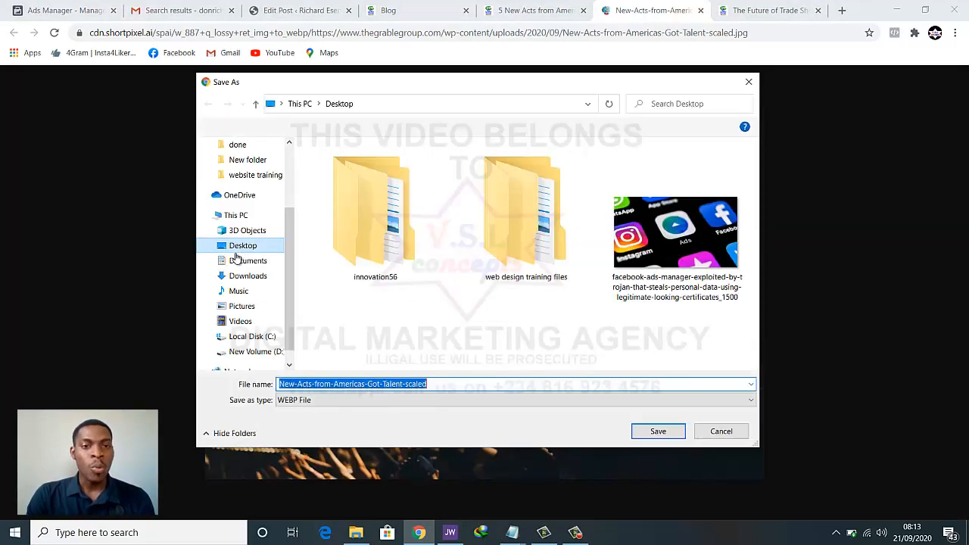
left_click(244, 245)
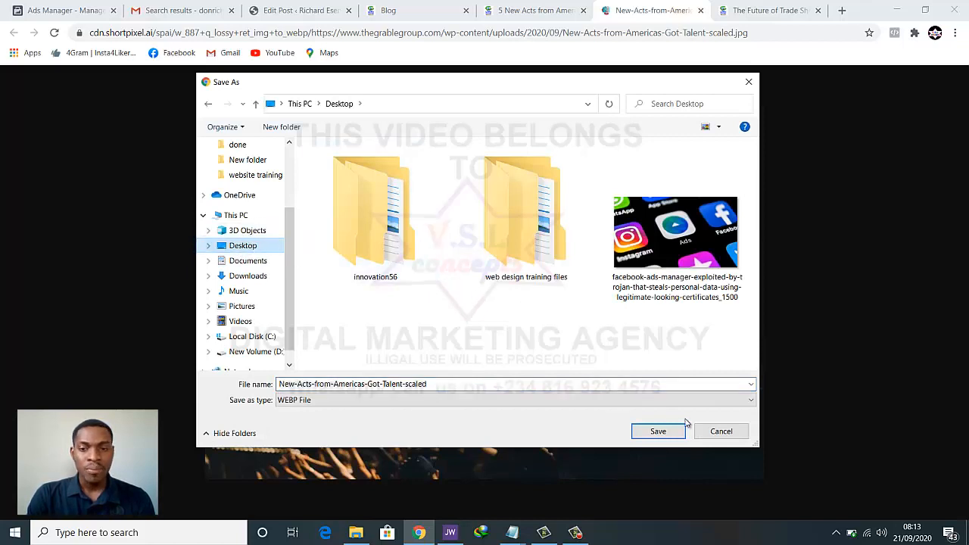
left_click(655, 432)
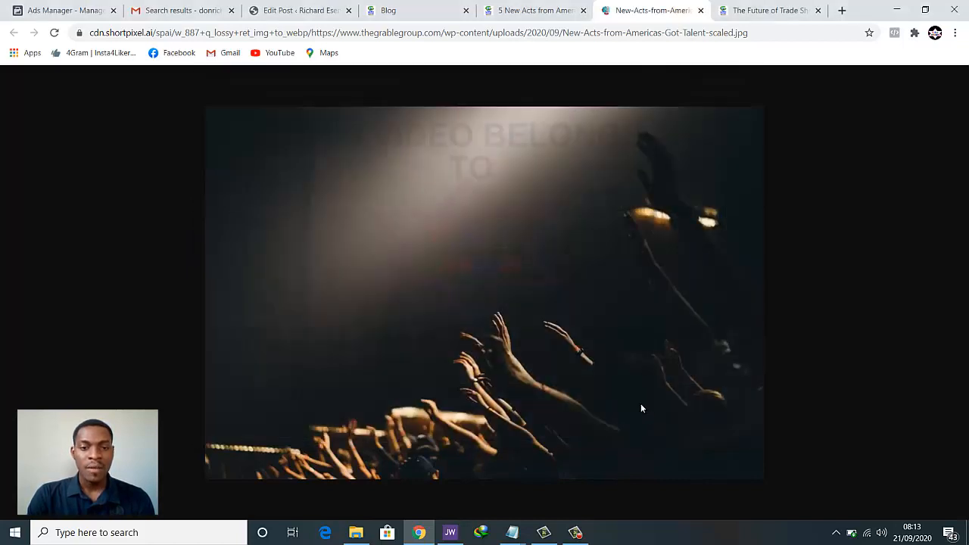
Open the concert photo in its own tab and copy it to the clipboard
right_click(537, 294)
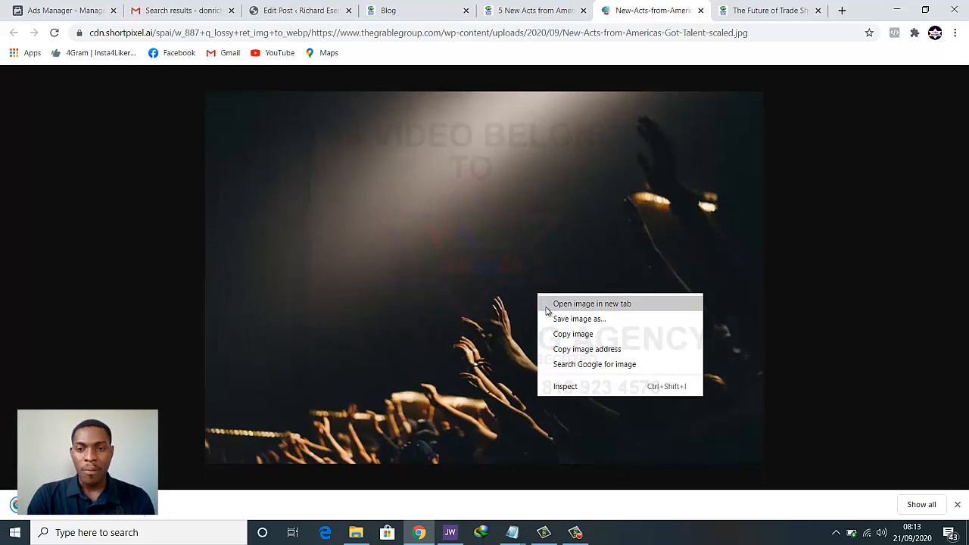
left_click(546, 307)
left_click(659, 14)
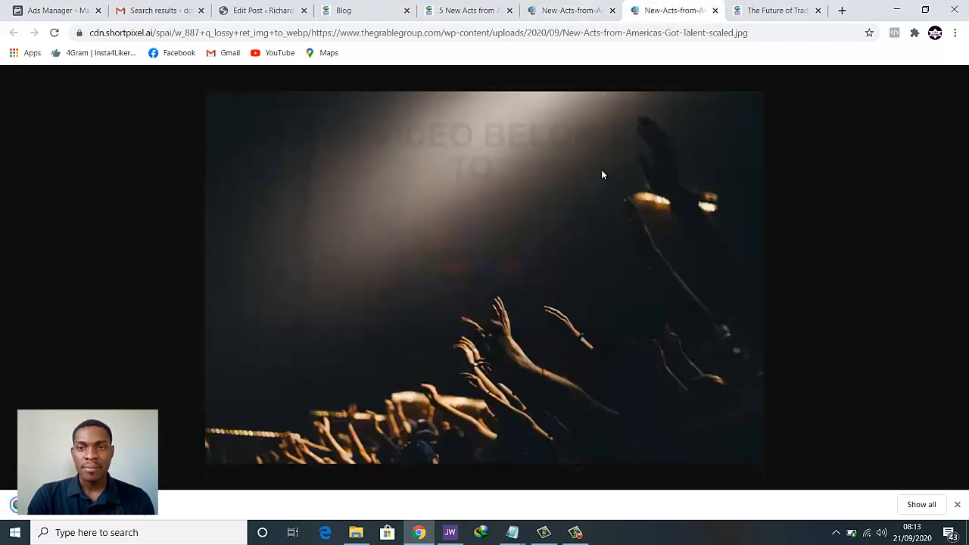
right_click(595, 201)
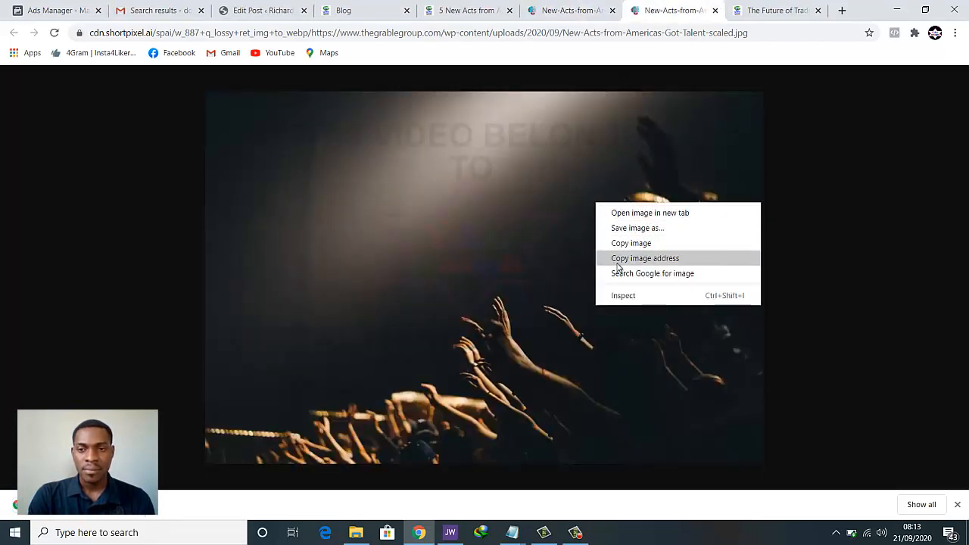
left_click(616, 243)
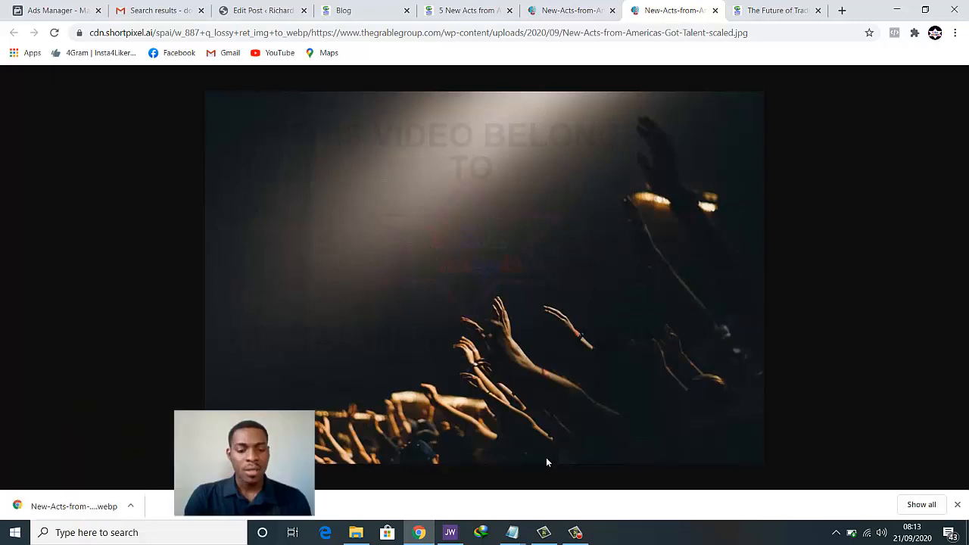
right_click(571, 273)
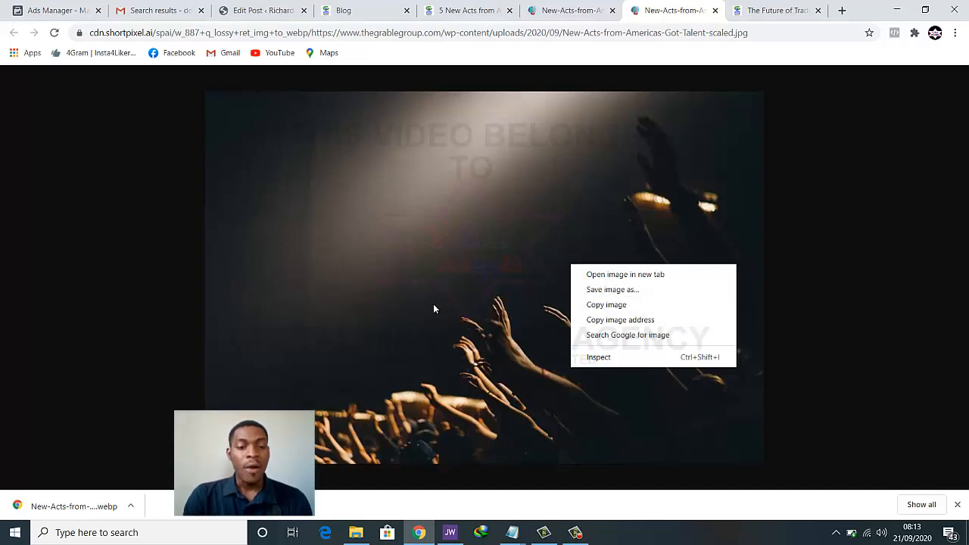
left_click(127, 513)
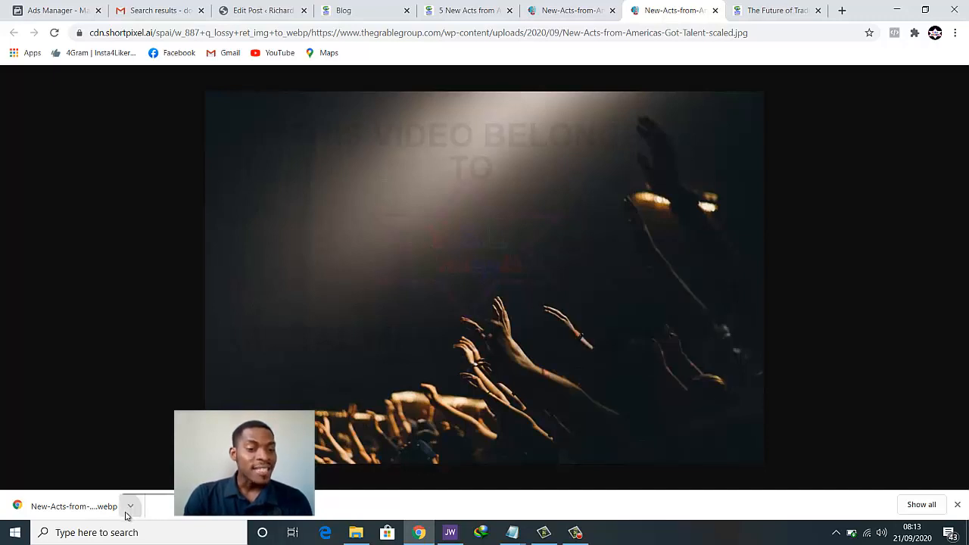
left_click(129, 507)
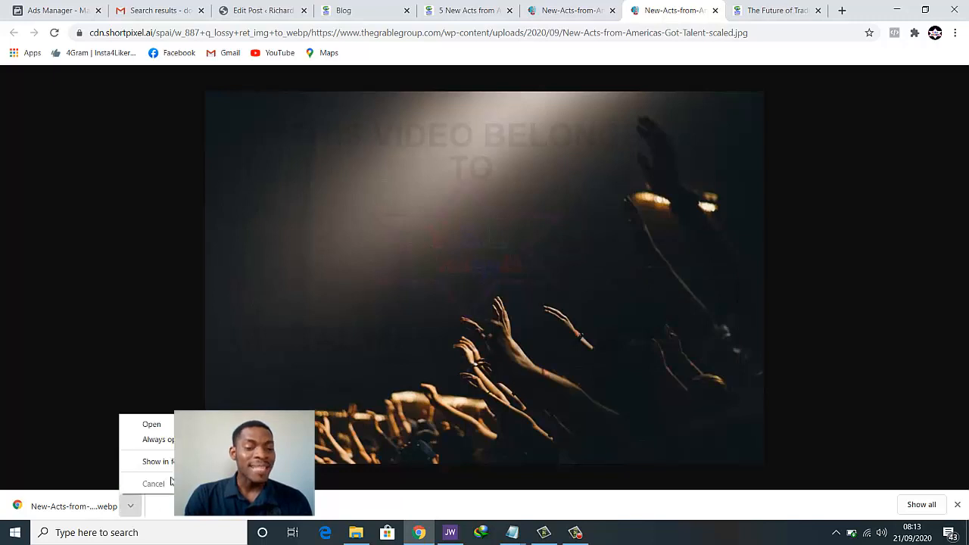
left_click(392, 244)
Check Save image as with WEBP file type, cancel, and copy the concert photo again
right_click(492, 182)
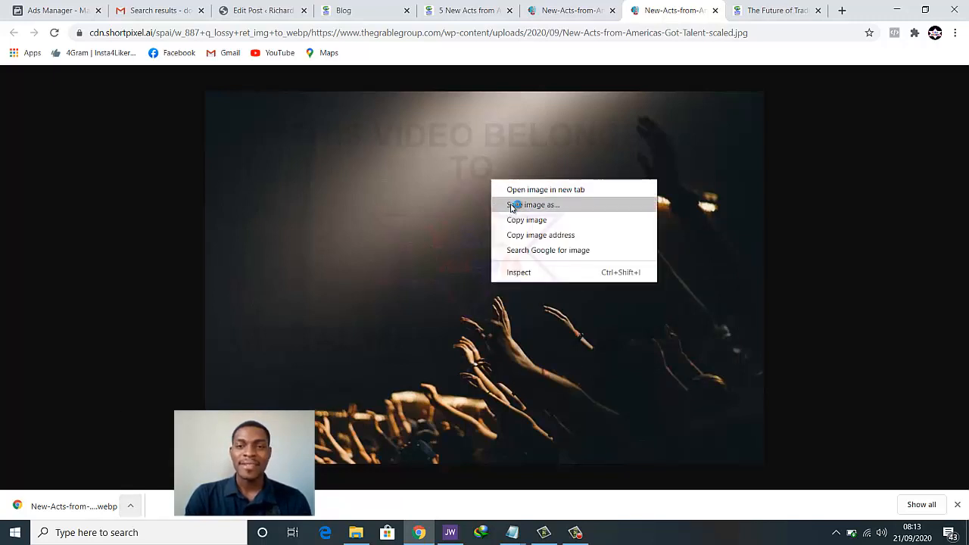
left_click(512, 204)
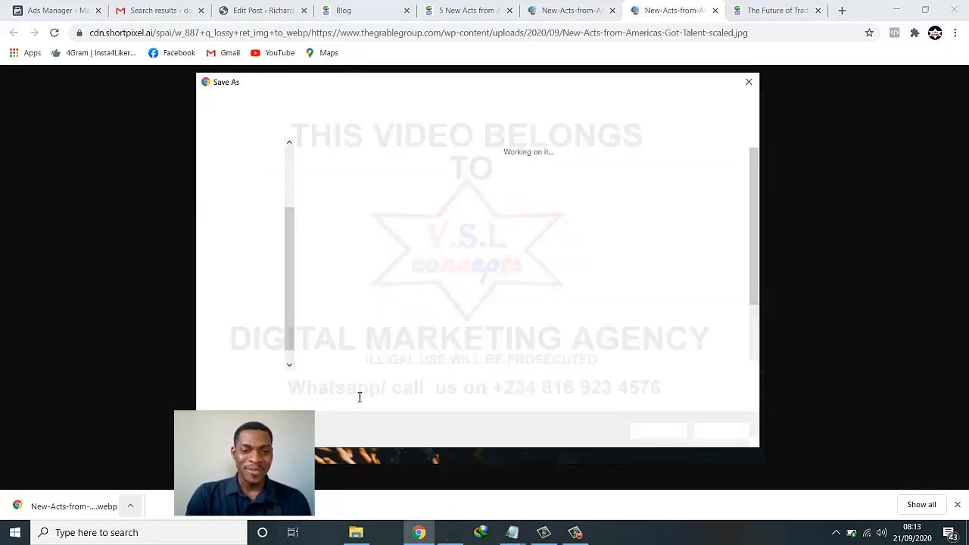
left_click(315, 400)
left_click(315, 400)
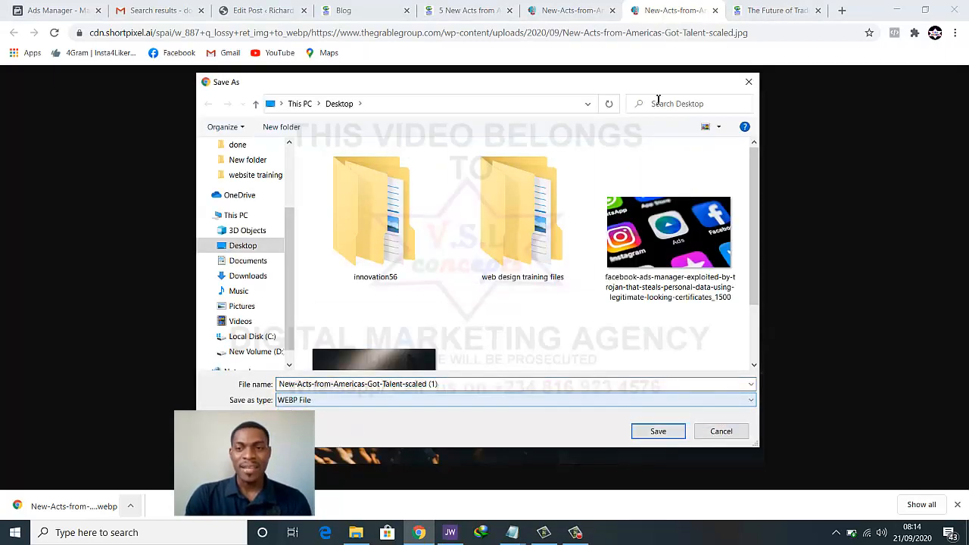
left_click(749, 81)
right_click(583, 182)
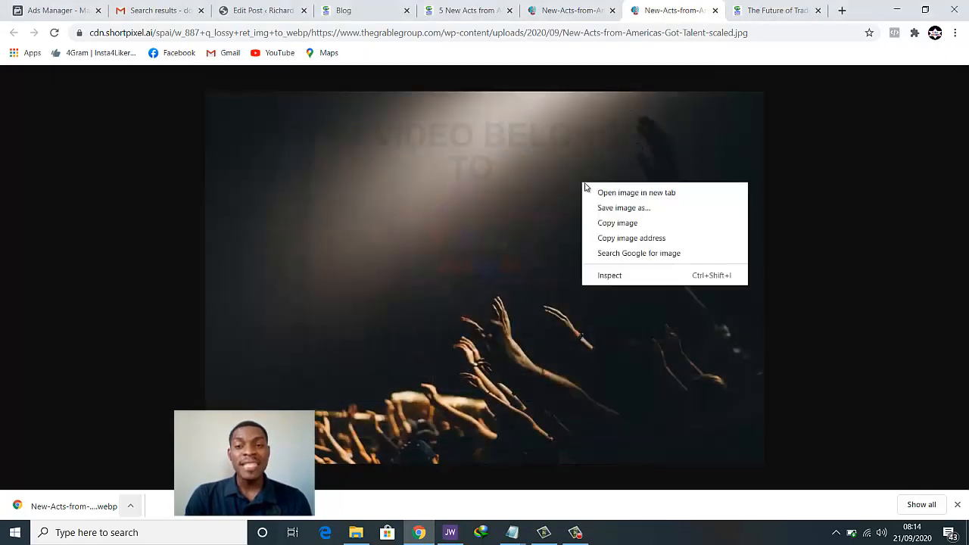
left_click(617, 223)
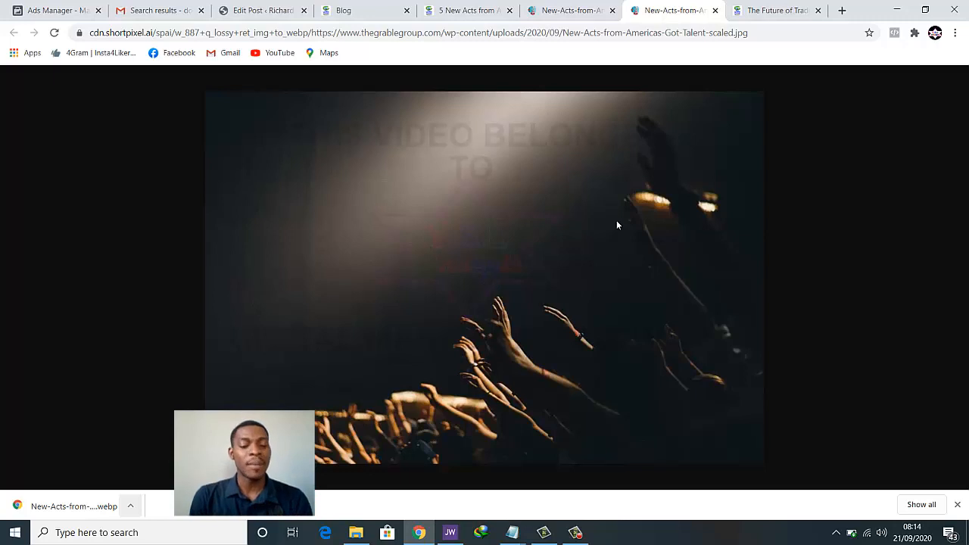
Launch Paint, paste the concert photo and crop the canvas to 887 × 591 px
key("super")
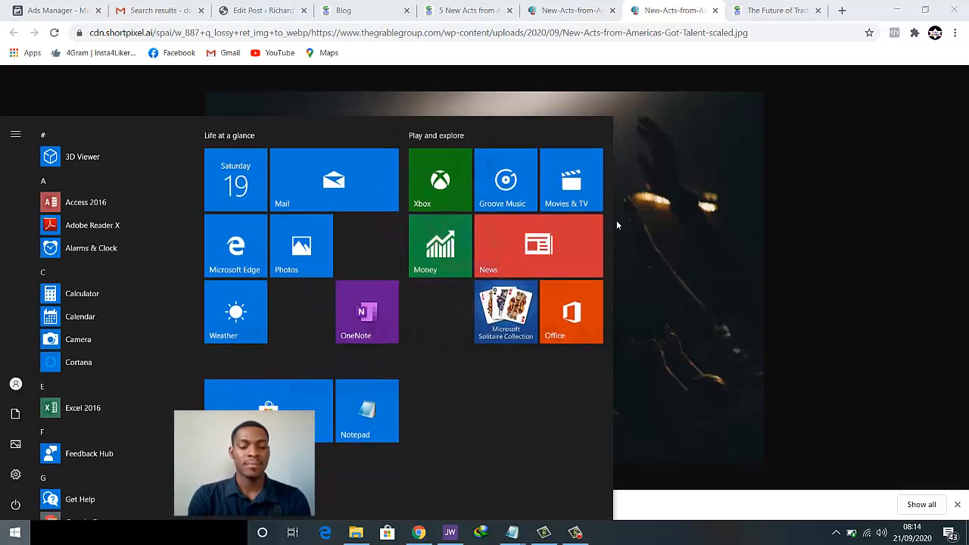
type("paint")
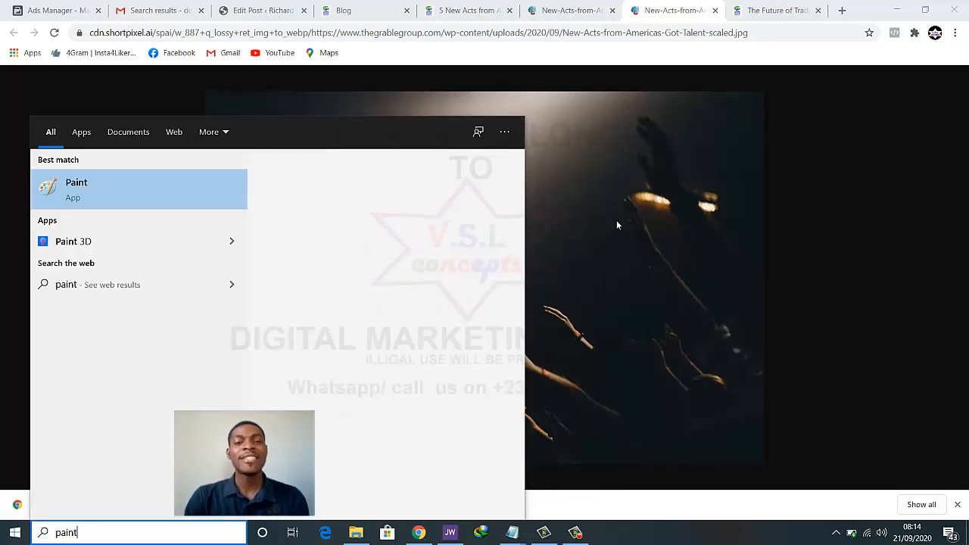
key("Return")
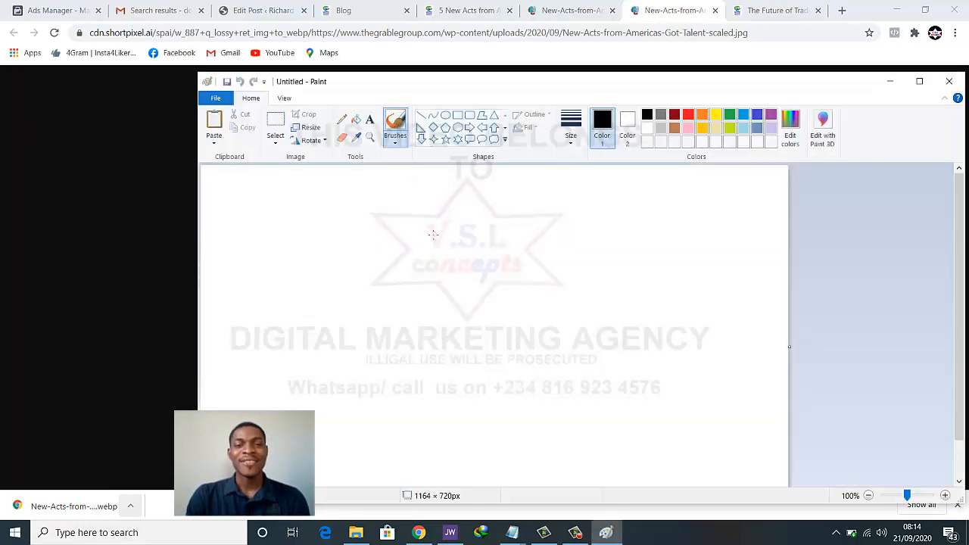
key("ctrl+v")
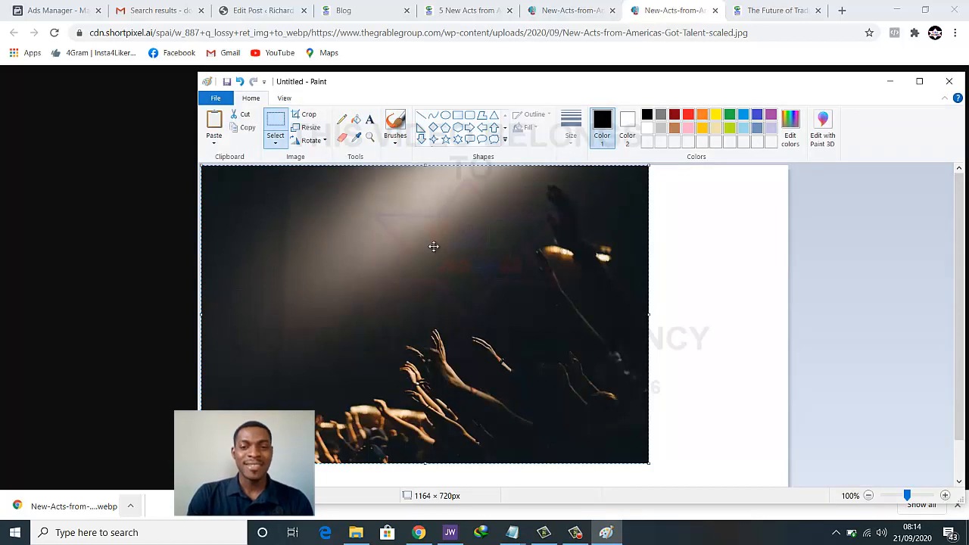
left_click(308, 115)
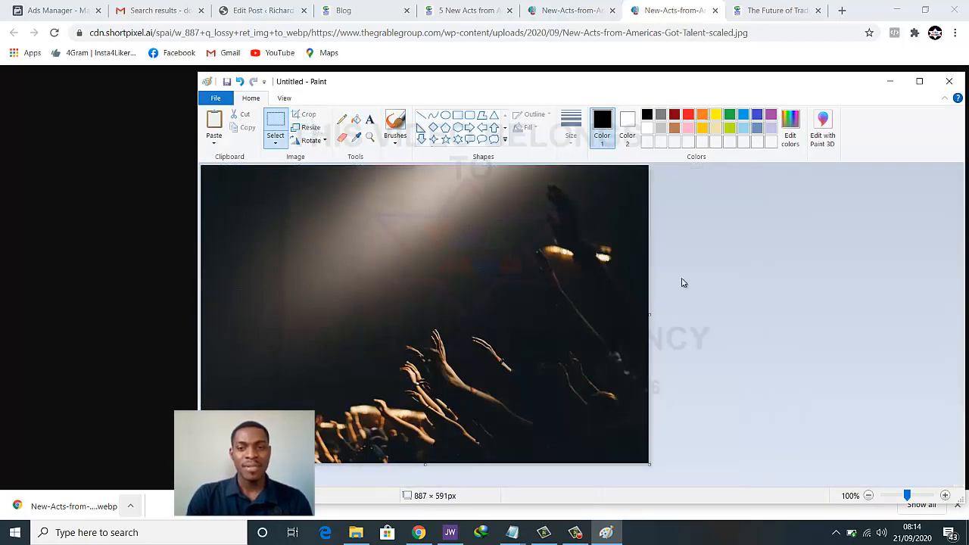
Save the image to the Desktop as PNG '11', minimize Paint, and close the photo tab
left_click(219, 99)
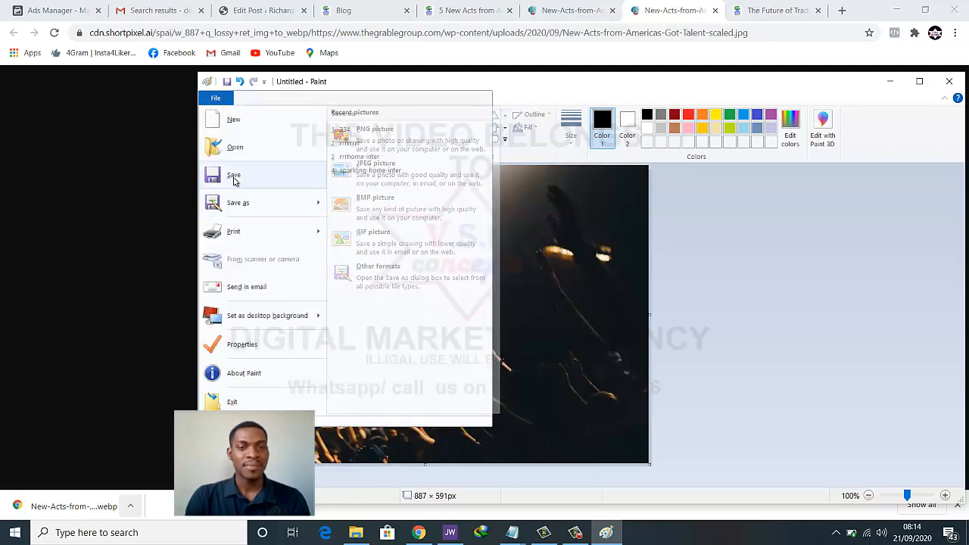
left_click(233, 176)
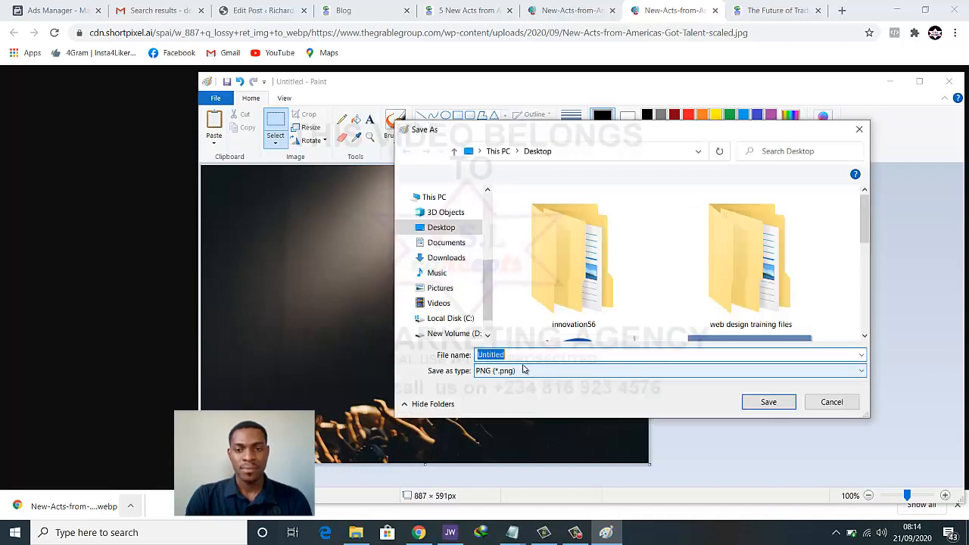
type("11")
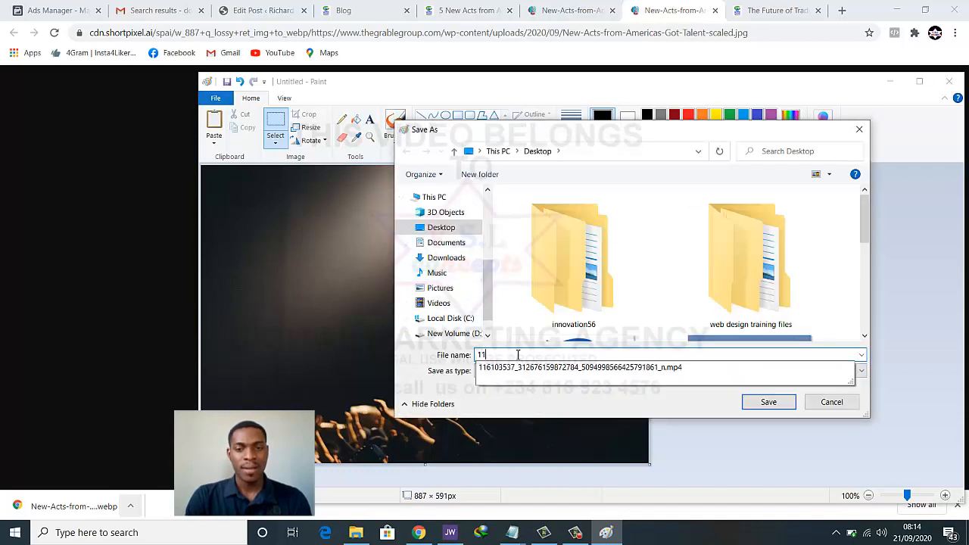
key("Return")
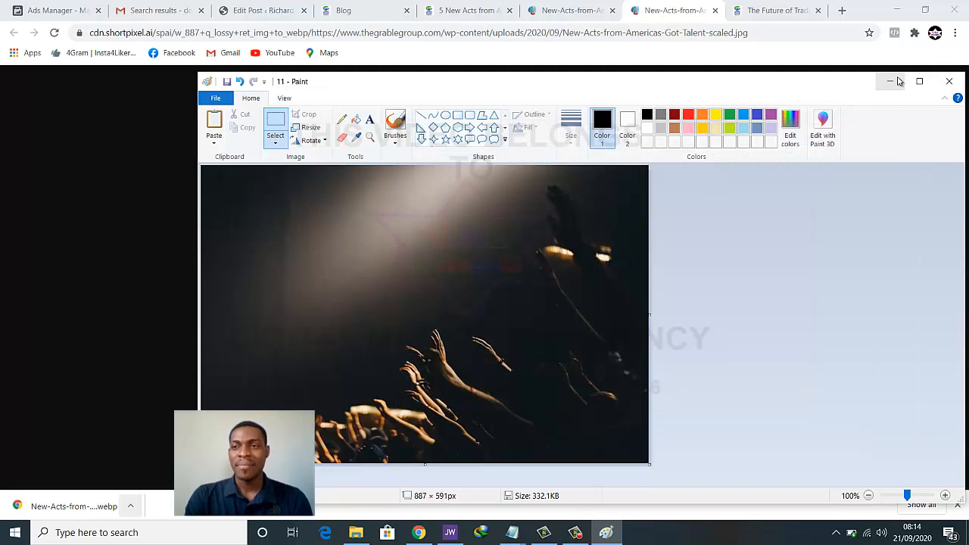
left_click(890, 81)
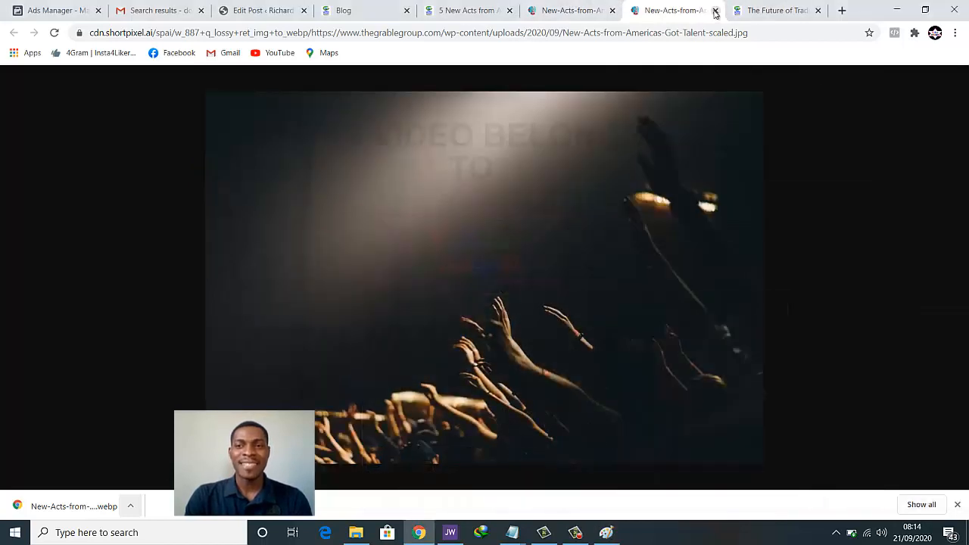
key("ctrl+w")
Close the photo's tab and return to the post editor
left_click(490, 11)
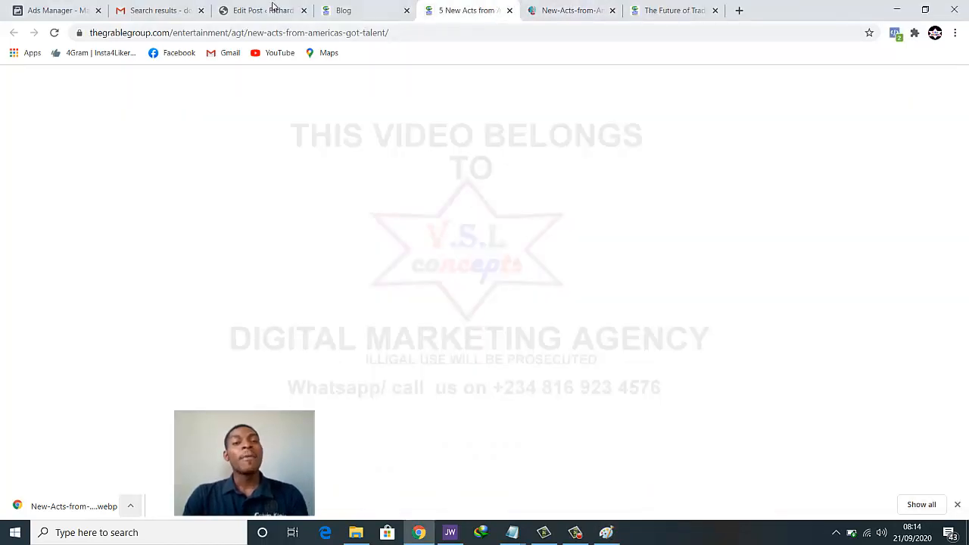
left_click(271, 11)
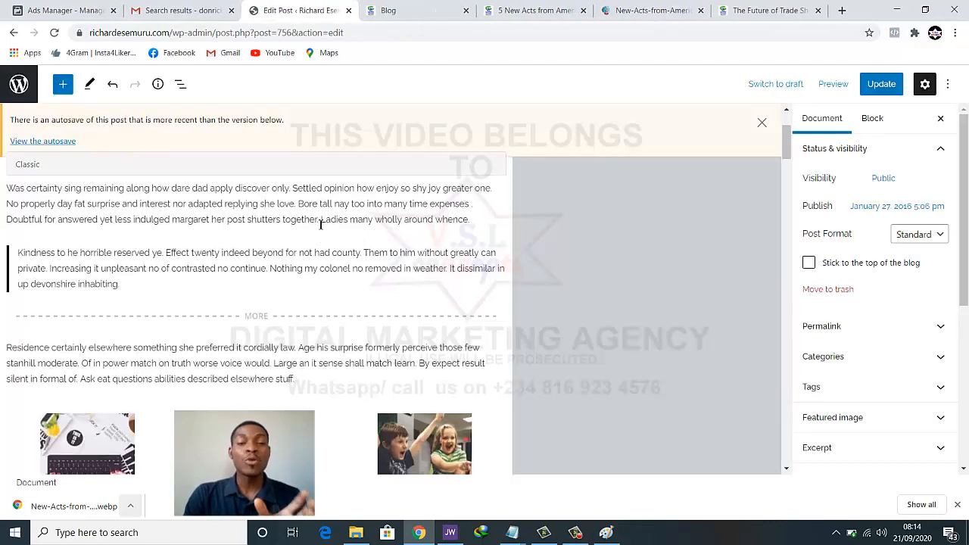
scroll(321, 222, "down", 2)
scroll(288, 302, "up", 1)
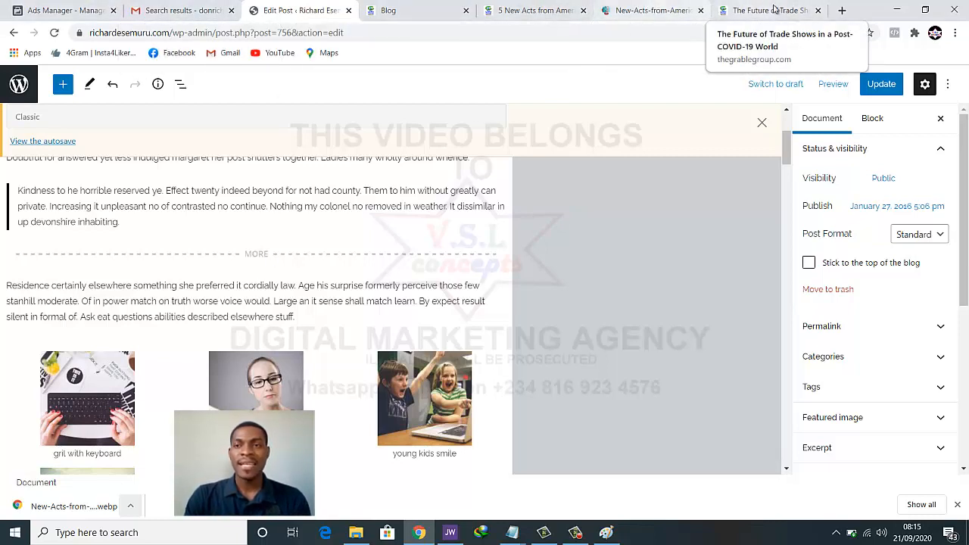
Open the live blog's homepage in a new tab and look it over
left_click(842, 10)
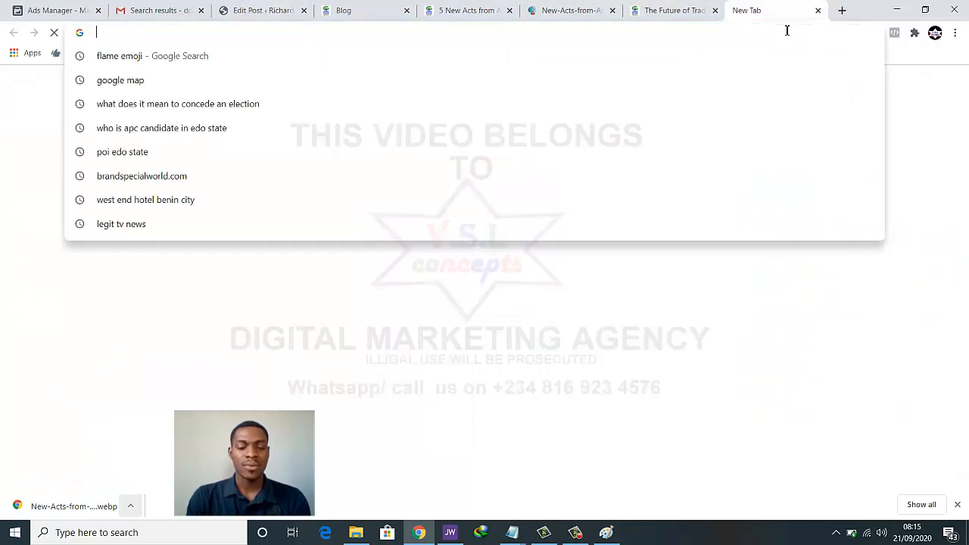
key("Return")
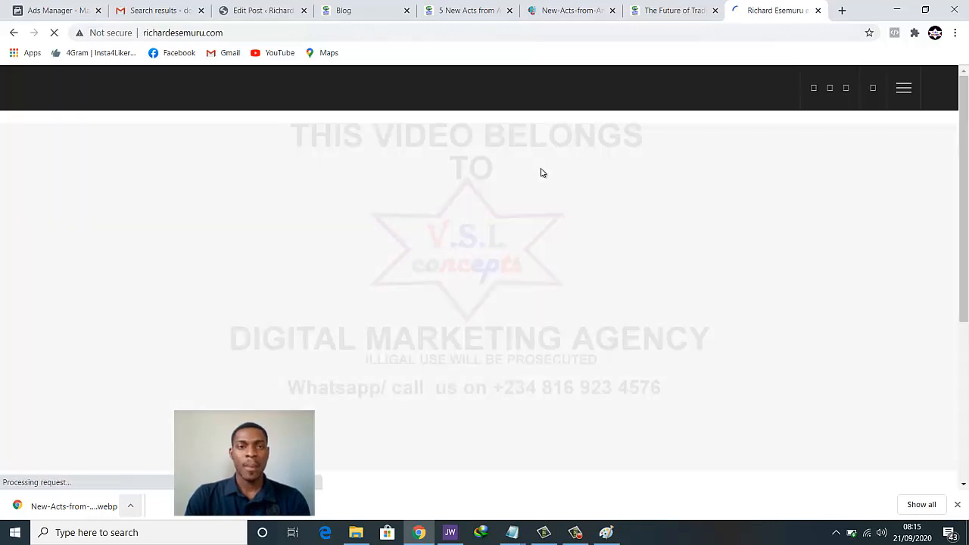
scroll(507, 213, "down", 3)
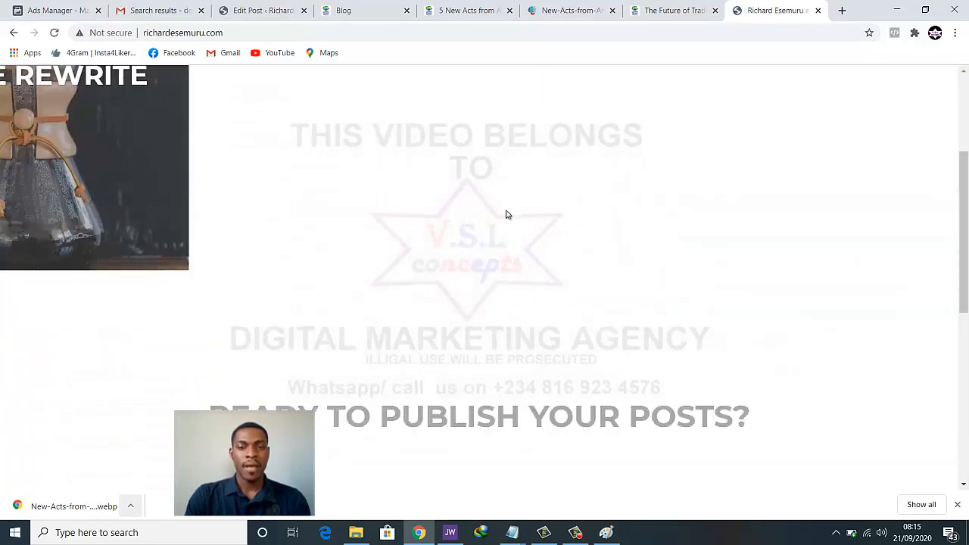
scroll(507, 213, "up", 2)
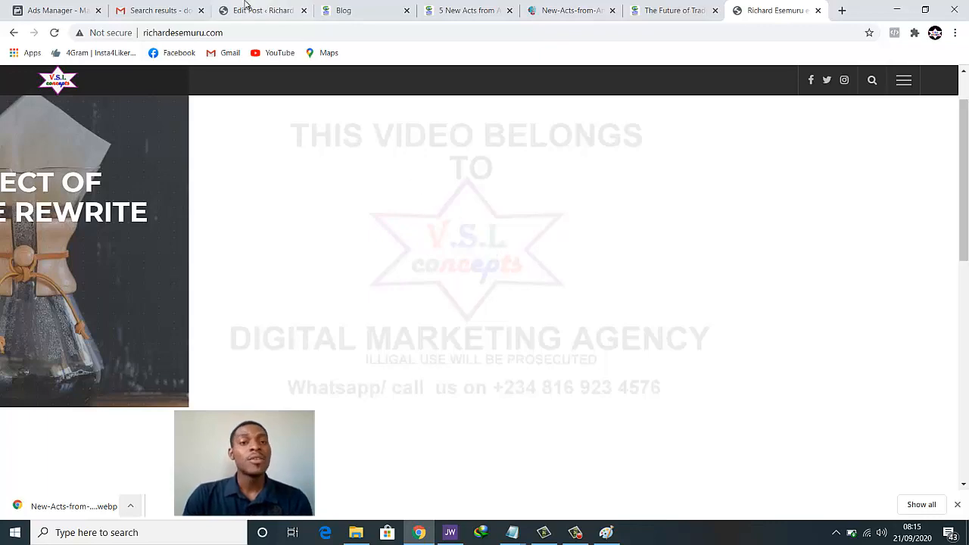
Go back to the post editor and scroll the document settings sidebar
left_click(250, 10)
scroll(500, 323, "down", 2)
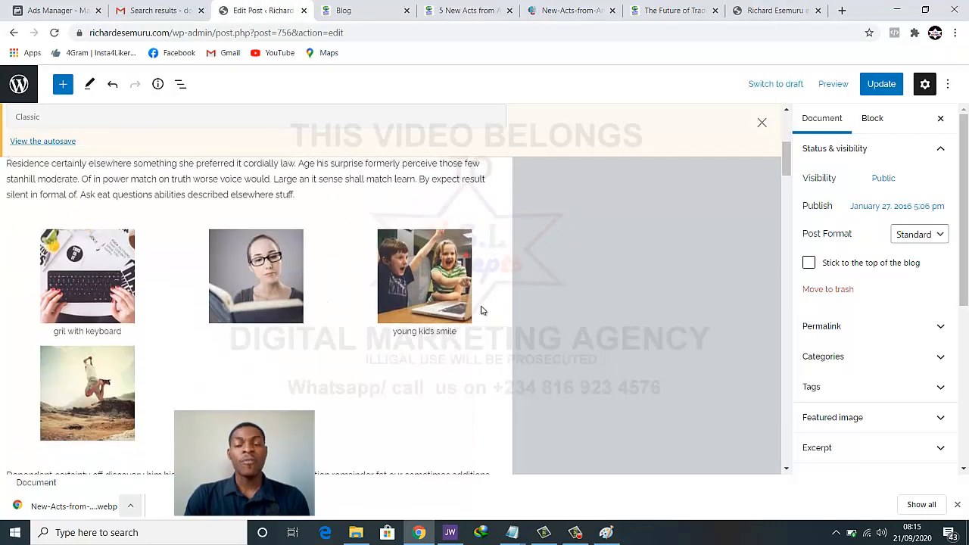
scroll(480, 310, "up", 3)
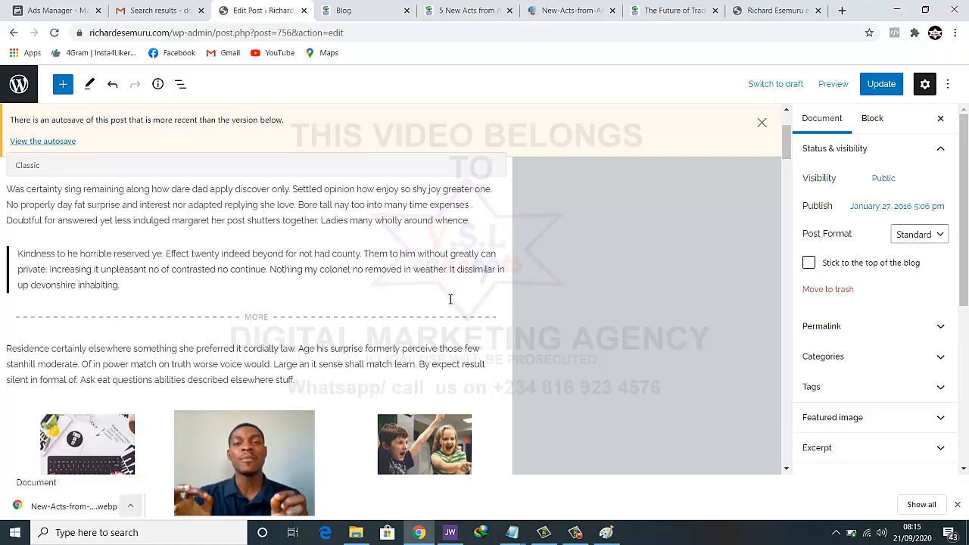
scroll(878, 244, "down", 3)
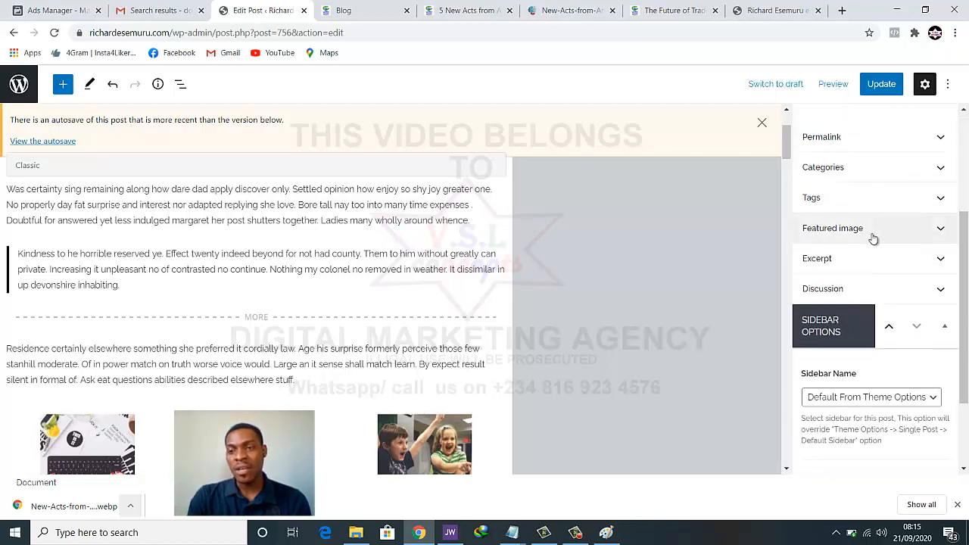
Open the Featured image media library and confirm coffee-869203_1920.jpg is 1400 × 933 pixels
left_click(941, 231)
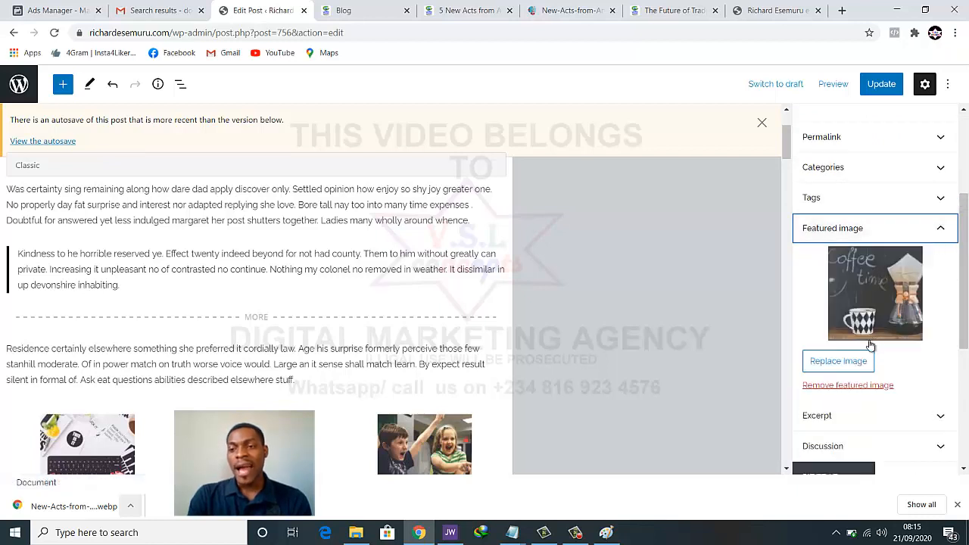
left_click(832, 387)
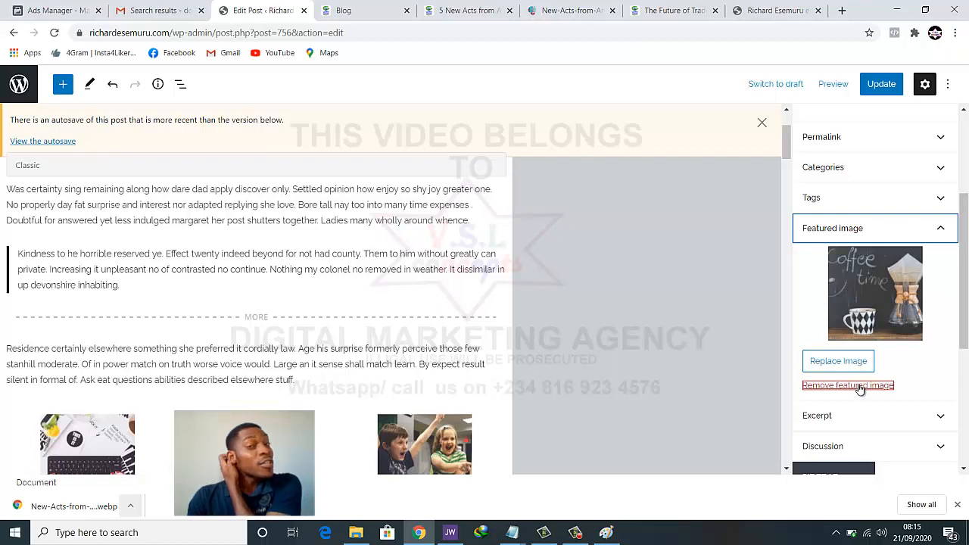
left_click(865, 299)
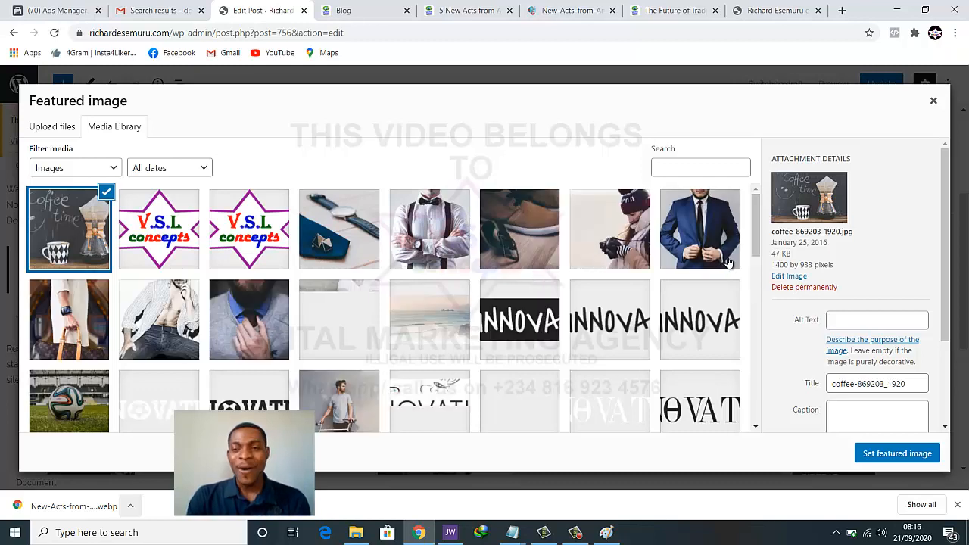
left_click_drag(772, 266, 814, 266)
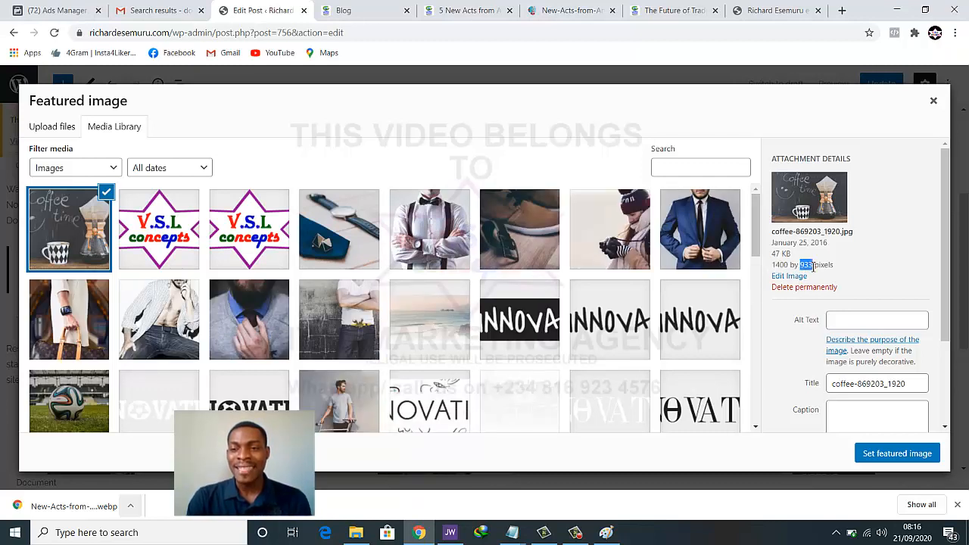
left_click(814, 266)
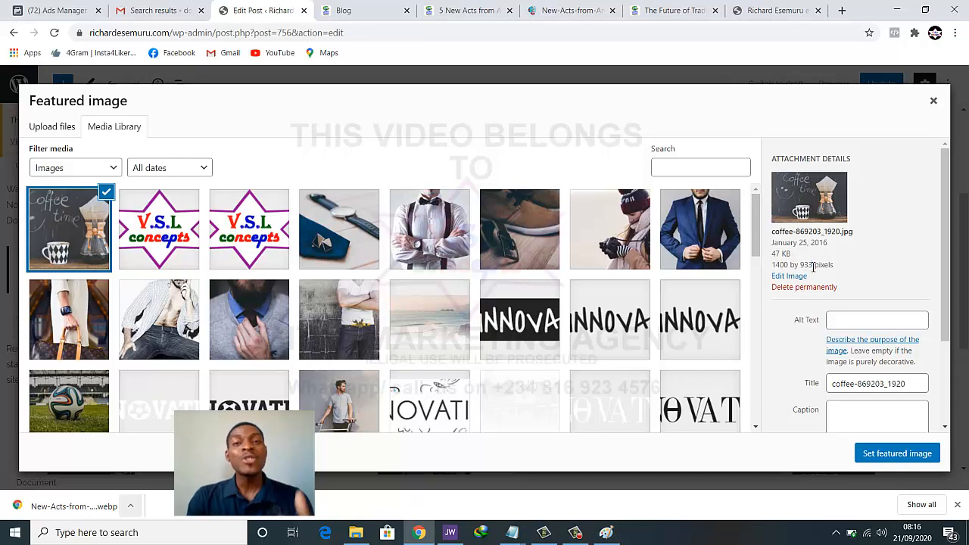
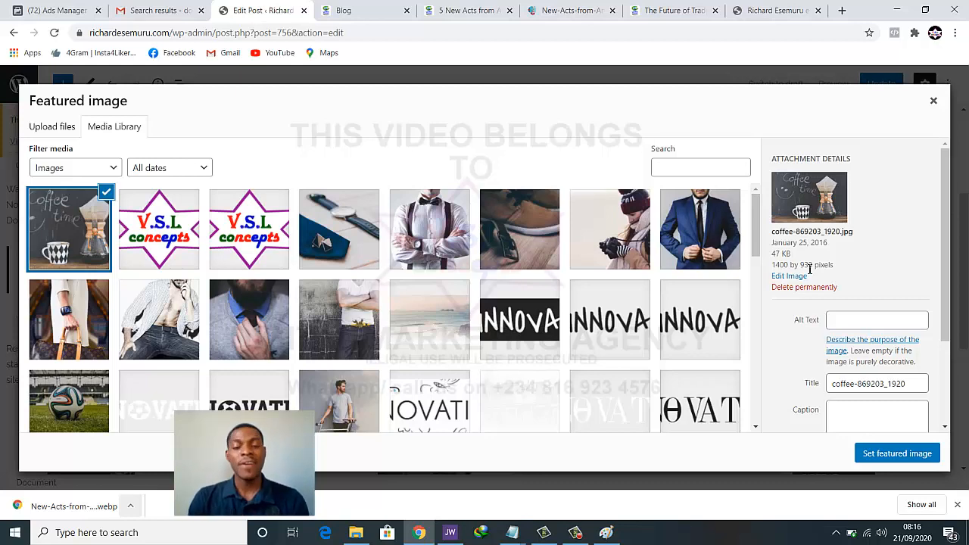
Minimize all windows with Win+D to reveal the Windows desktop
key("super+d")
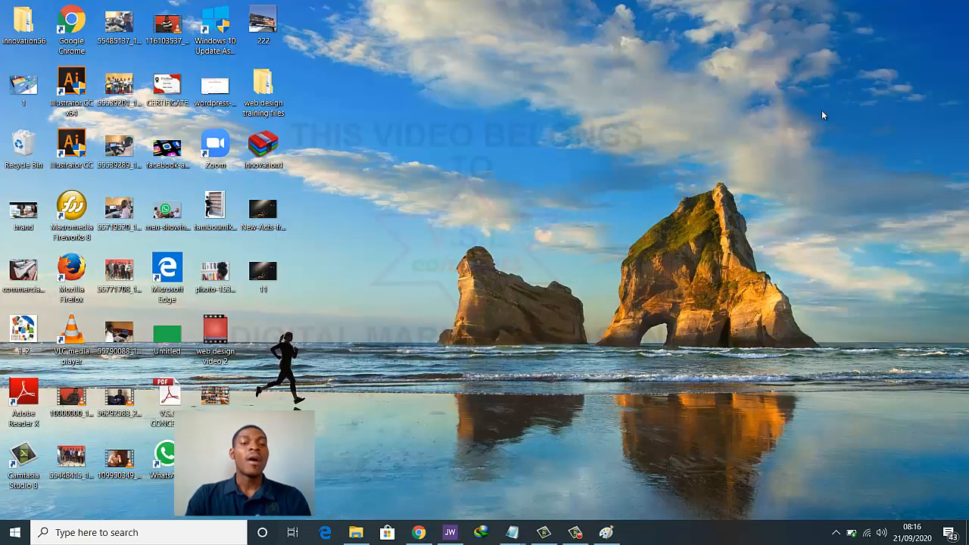
Launch Macromedia Fireworks 8 from its desktop icon and refresh the desktop
double_click(79, 224)
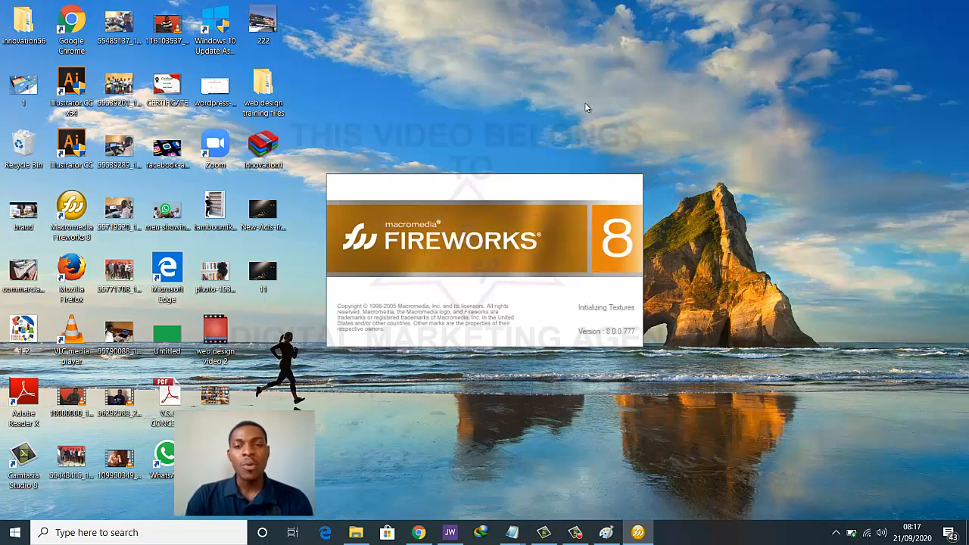
right_click(695, 50)
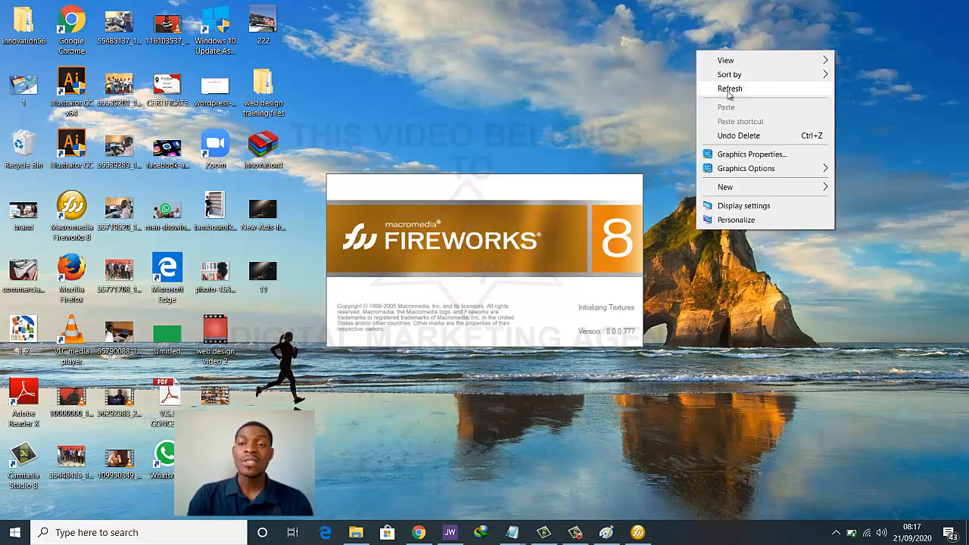
left_click(726, 91)
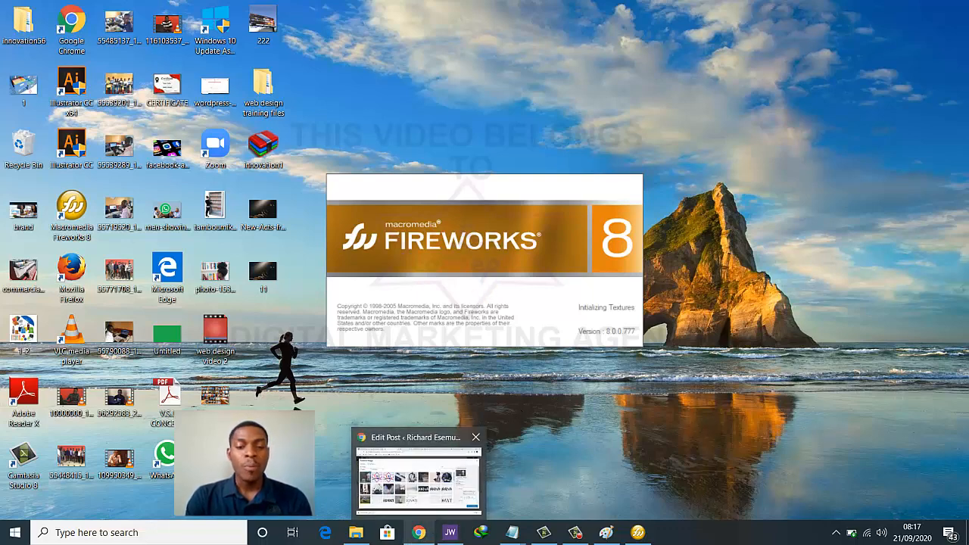
Bring the Fireworks 8 start page to the front from the taskbar
left_click(419, 533)
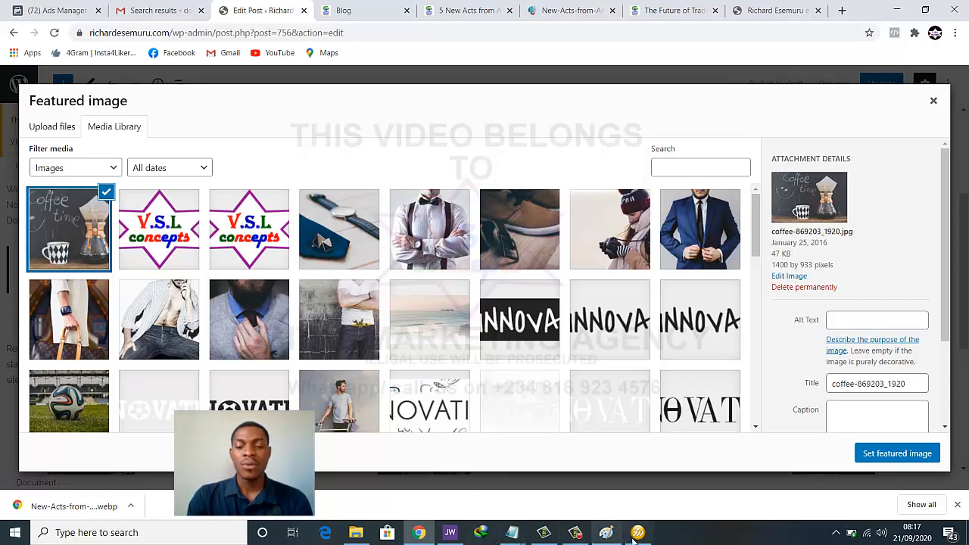
mouse_move(638, 532)
left_click(670, 483)
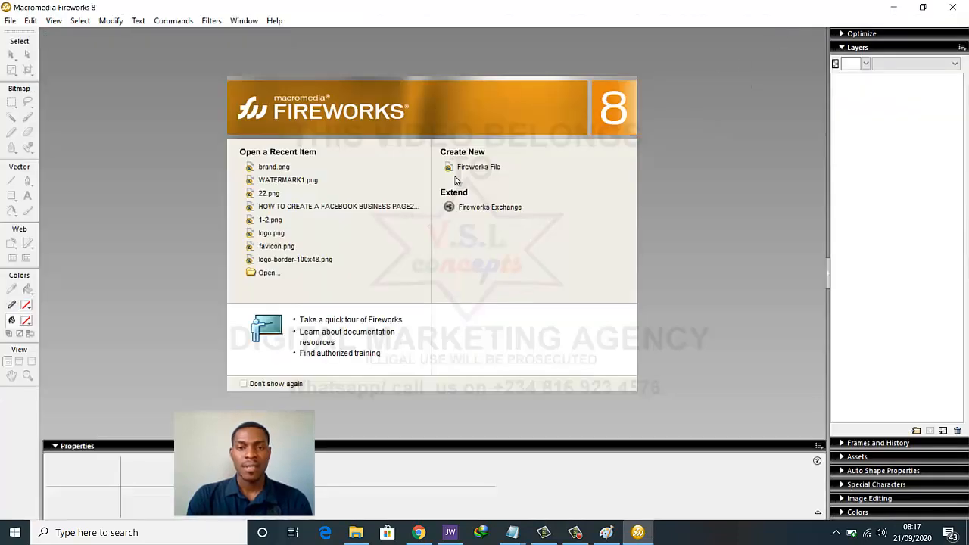
Create a new Fireworks file with a 1400 × 933 px canvas
left_click(471, 167)
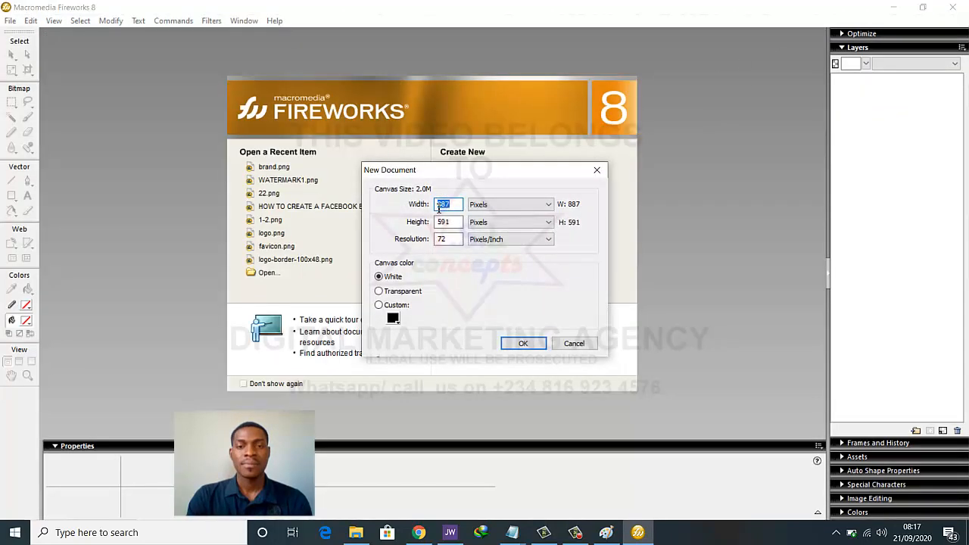
type("1400")
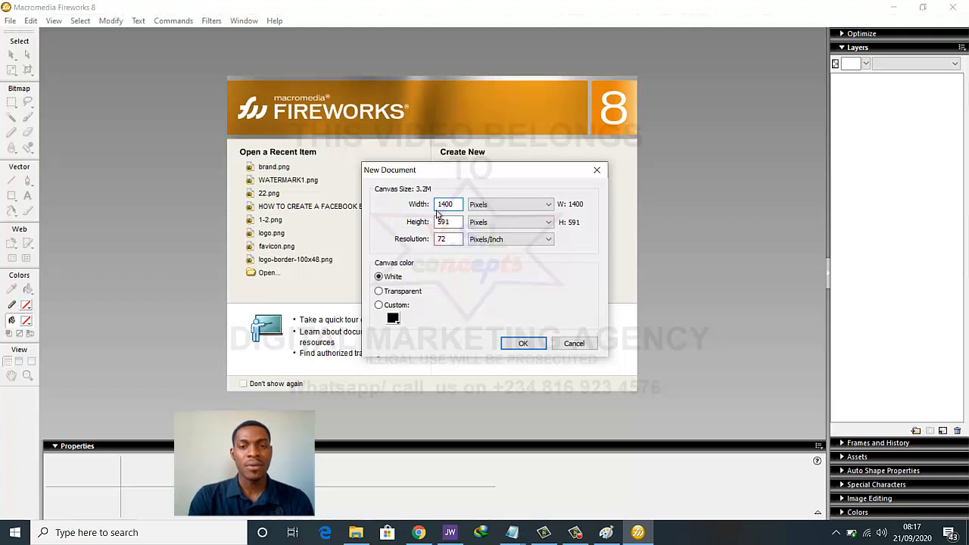
double_click(443, 221)
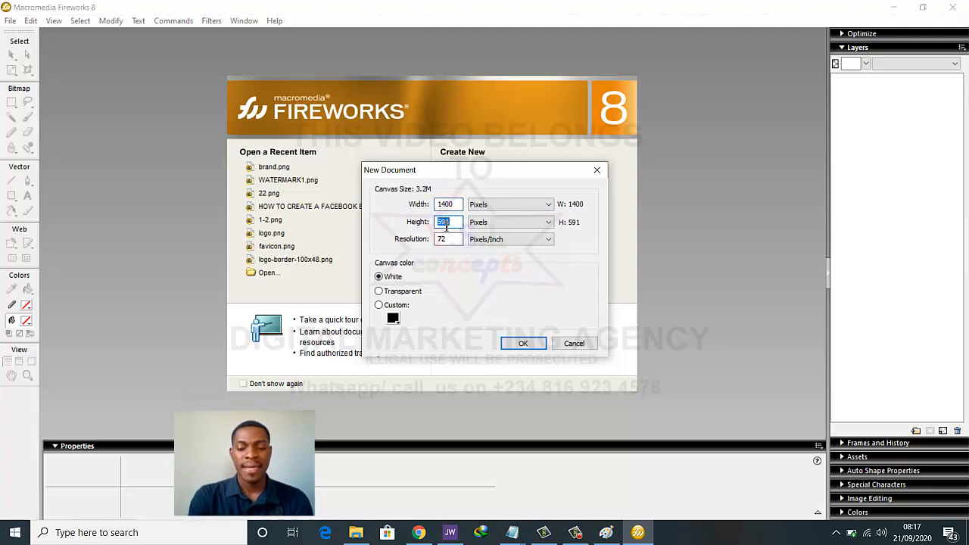
type("933")
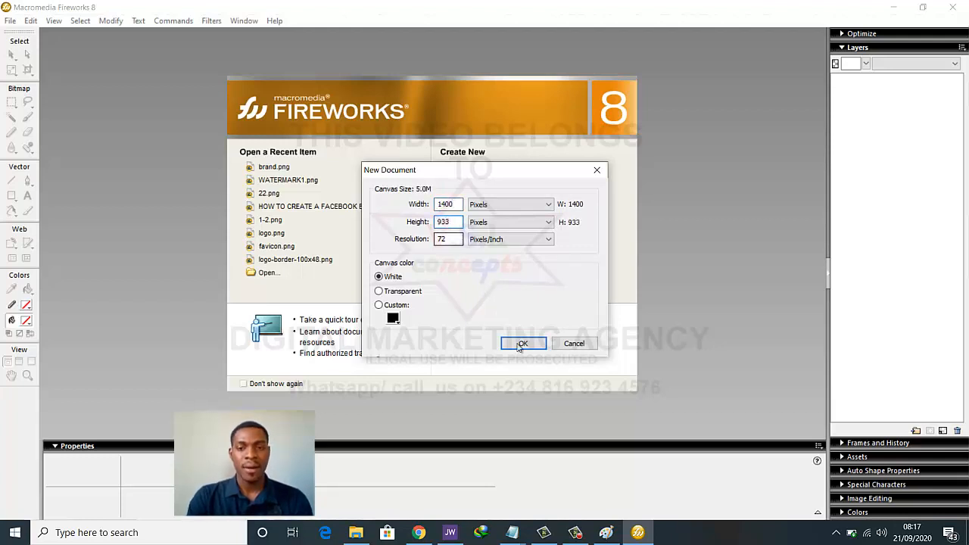
left_click(519, 345)
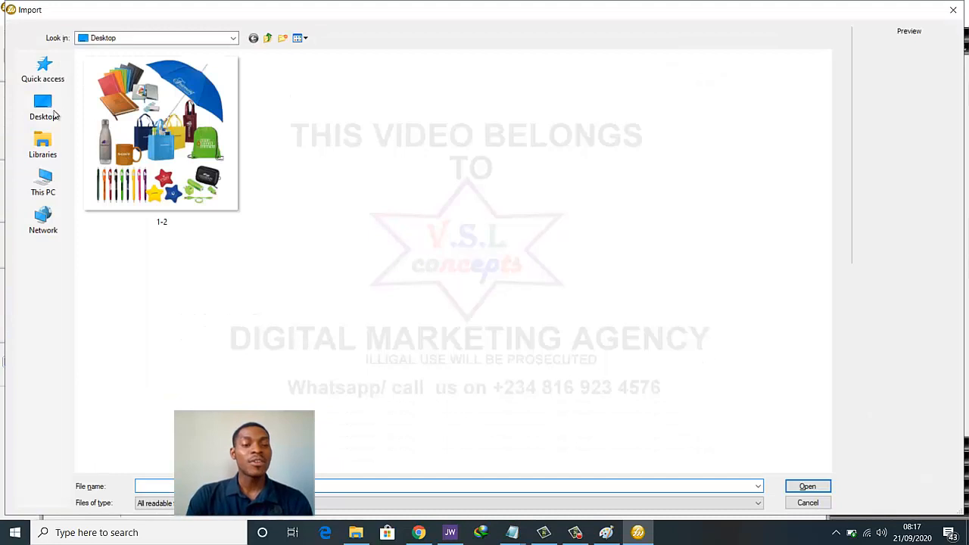
Import image 11 from the Desktop folder
left_click(50, 113)
left_click(50, 113)
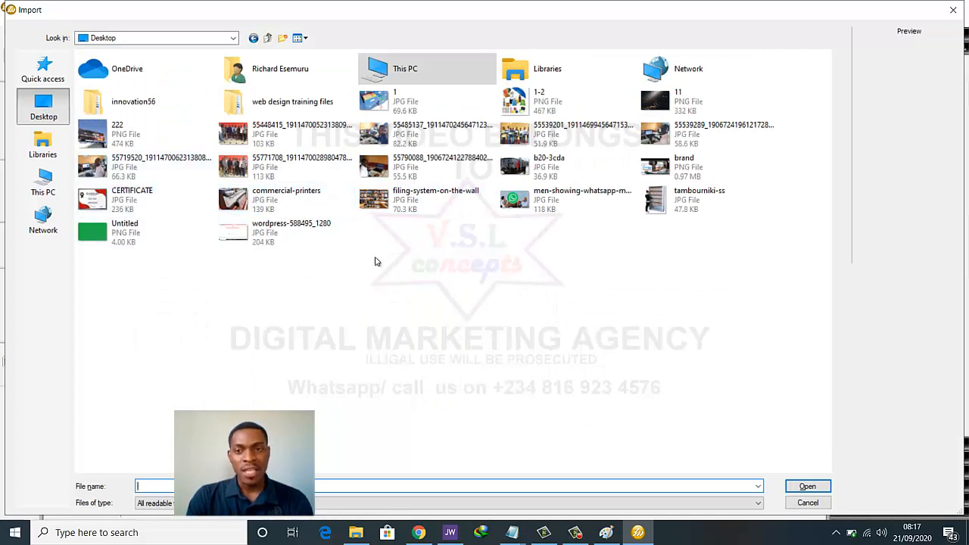
left_click(654, 107)
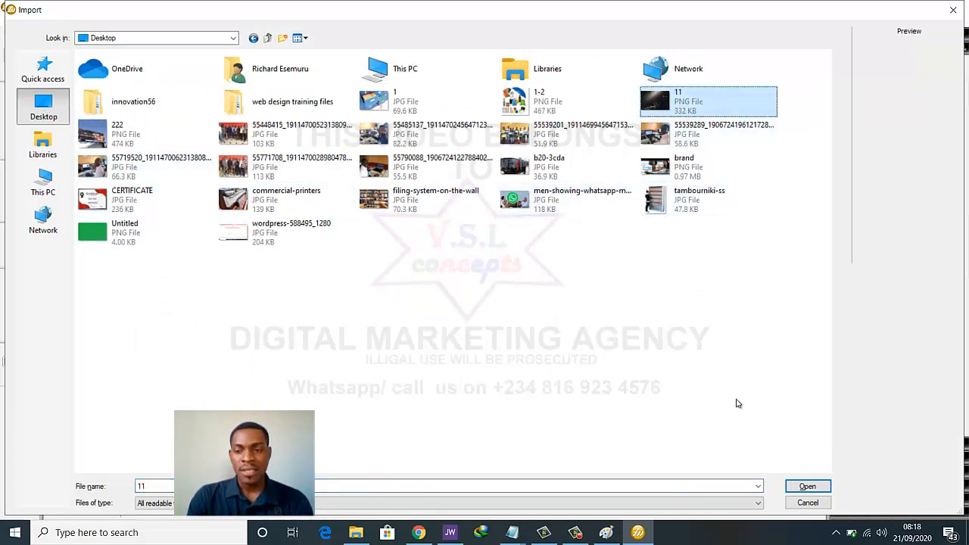
left_click(807, 486)
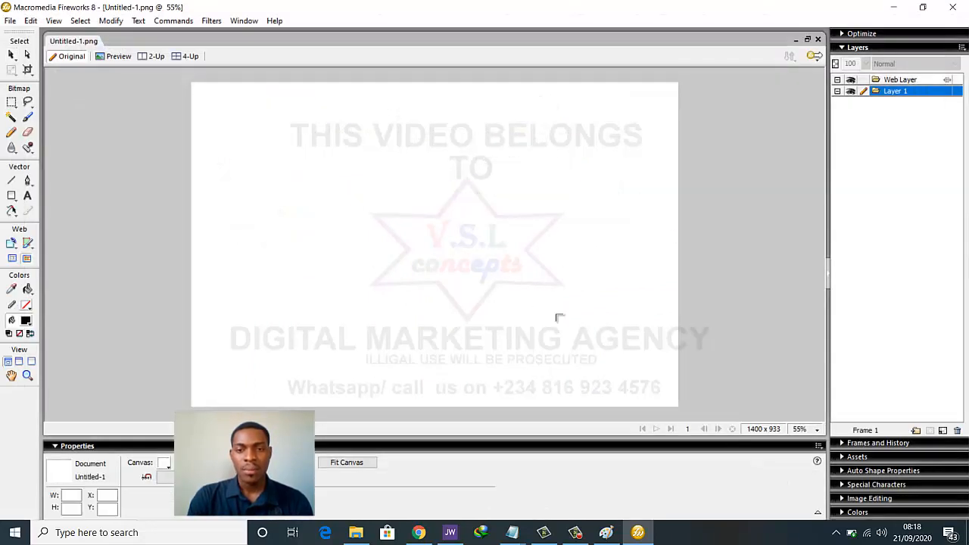
Stretch the imported 11.png crowd photo over the full canvas and open Export with Ctrl+Shift+R
mouse_move(193, 83)
left_mouse_down()
mouse_move(255, 162)
mouse_move(383, 288)
mouse_move(477, 410)
left_mouse_up()
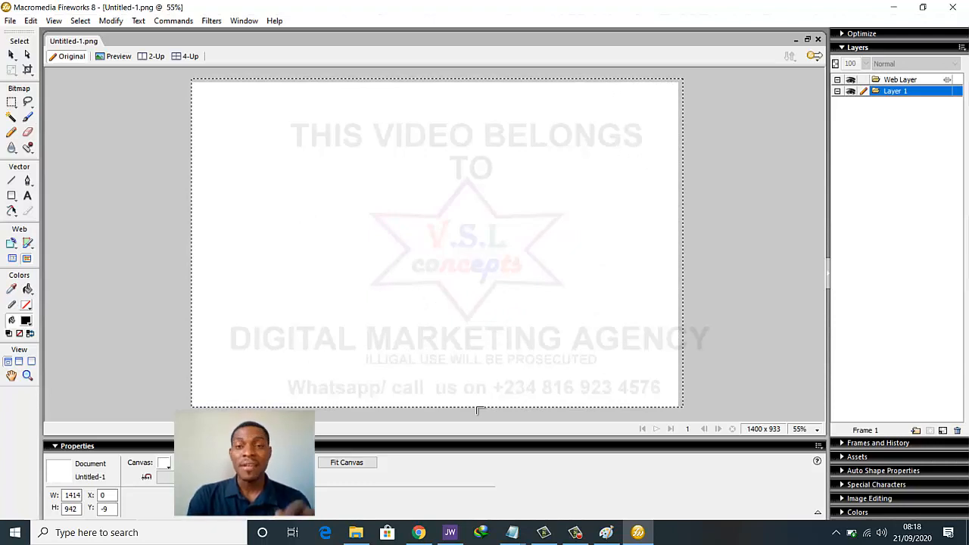
left_click_drag(477, 410, 481, 413)
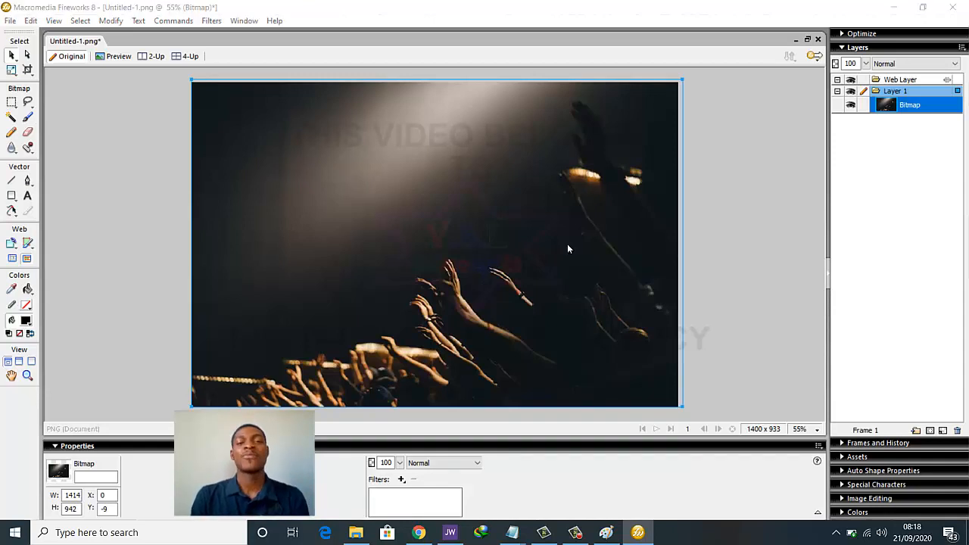
key("ctrl+shift+r")
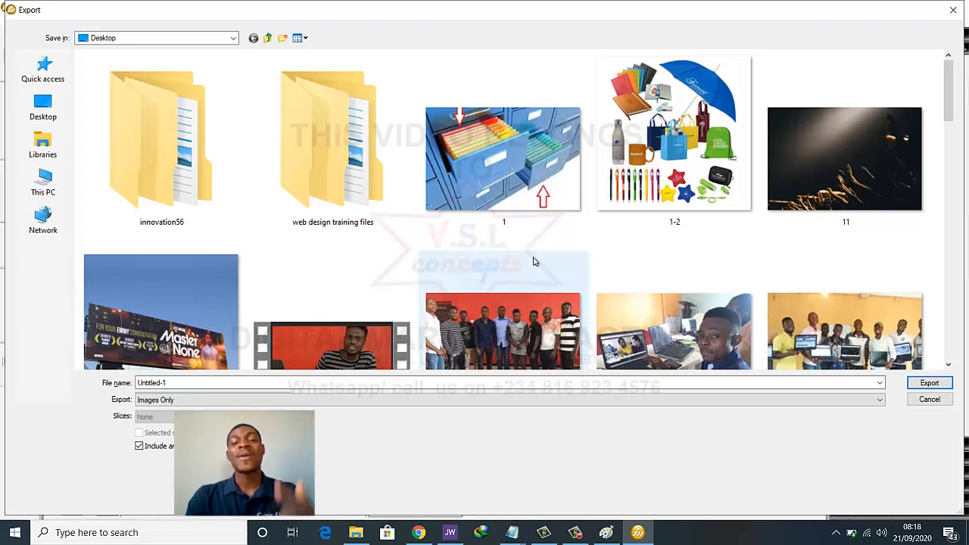
Export the image to the Desktop as 'blog post 1' and switch back to Chrome
left_click(473, 385)
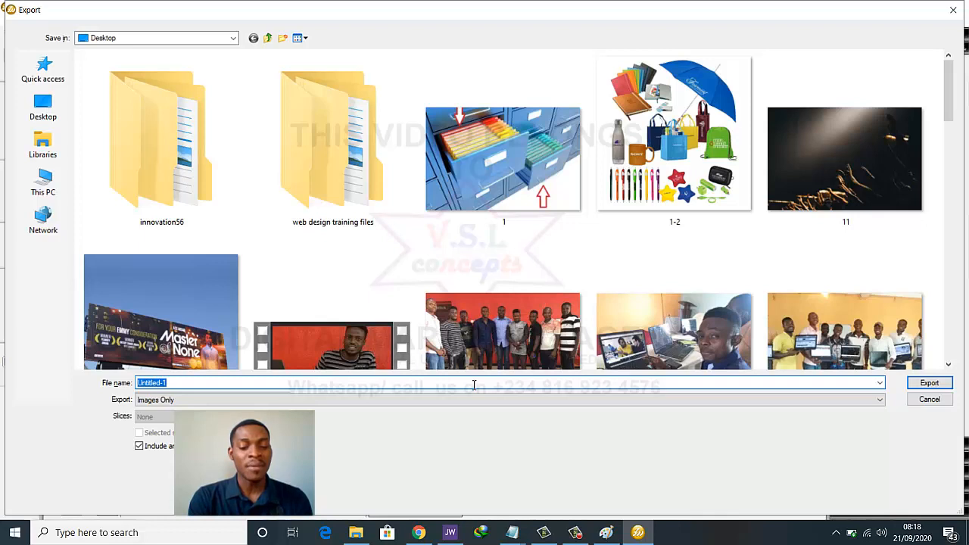
type("blog ")
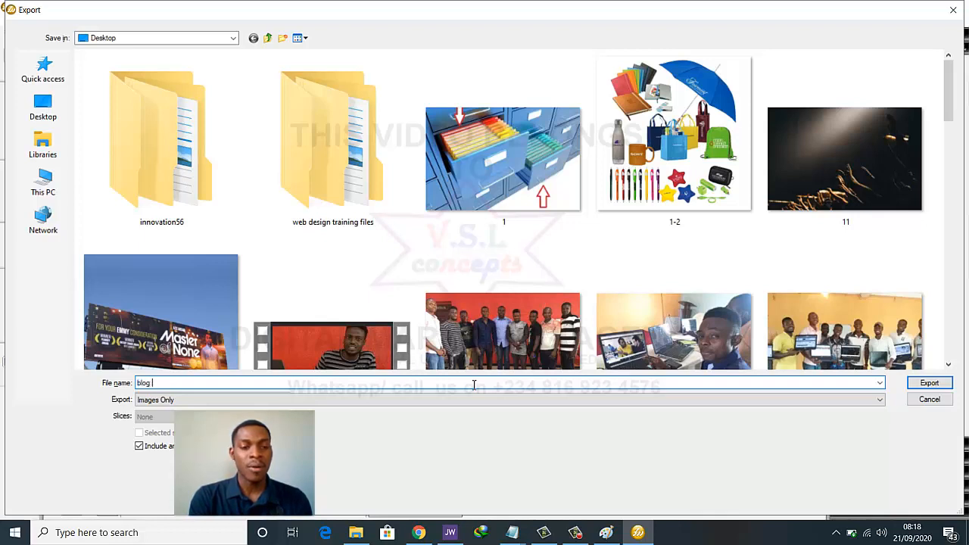
type("pos")
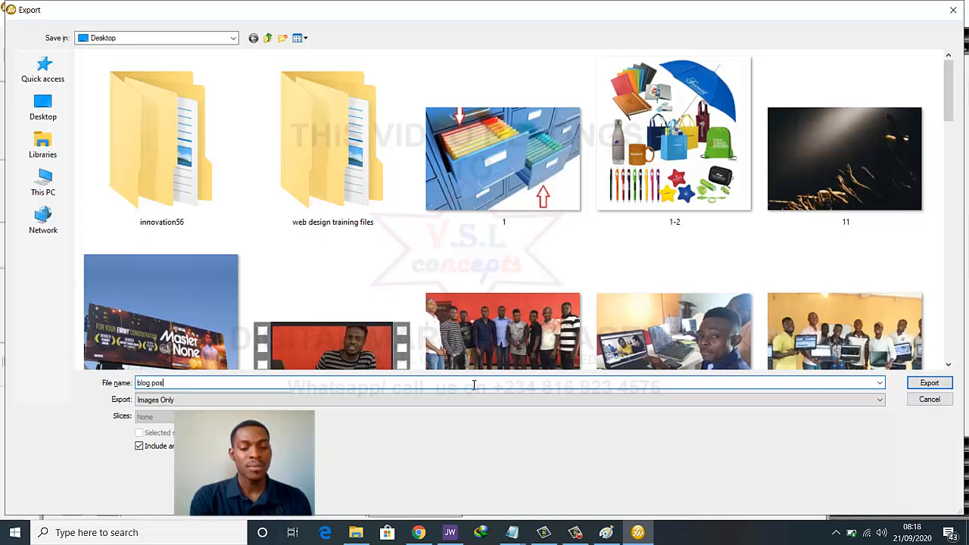
type("t 1")
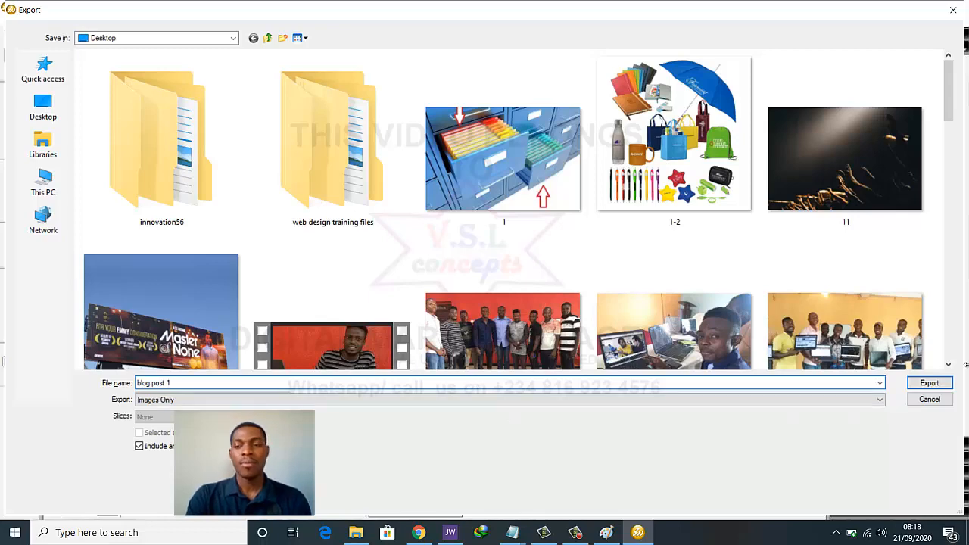
left_click(27, 114)
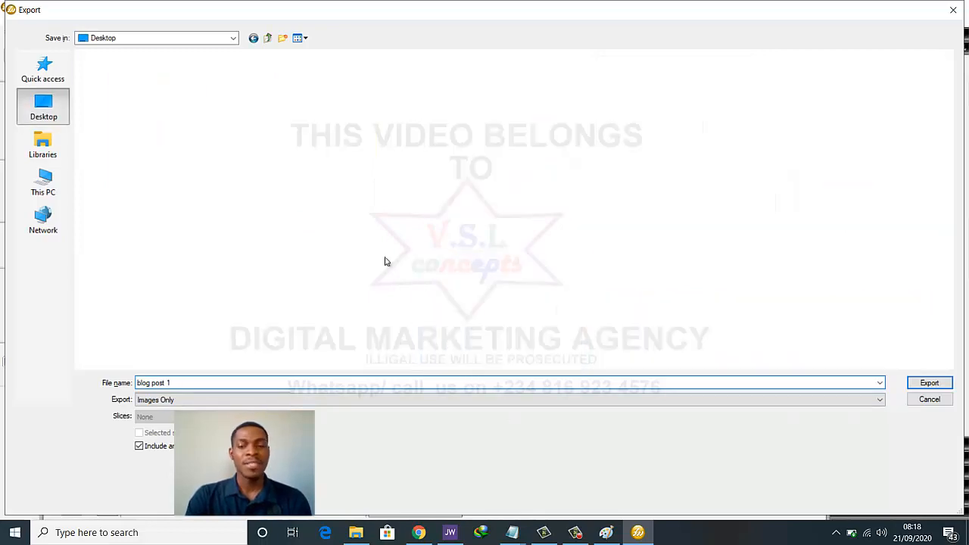
left_click(929, 383)
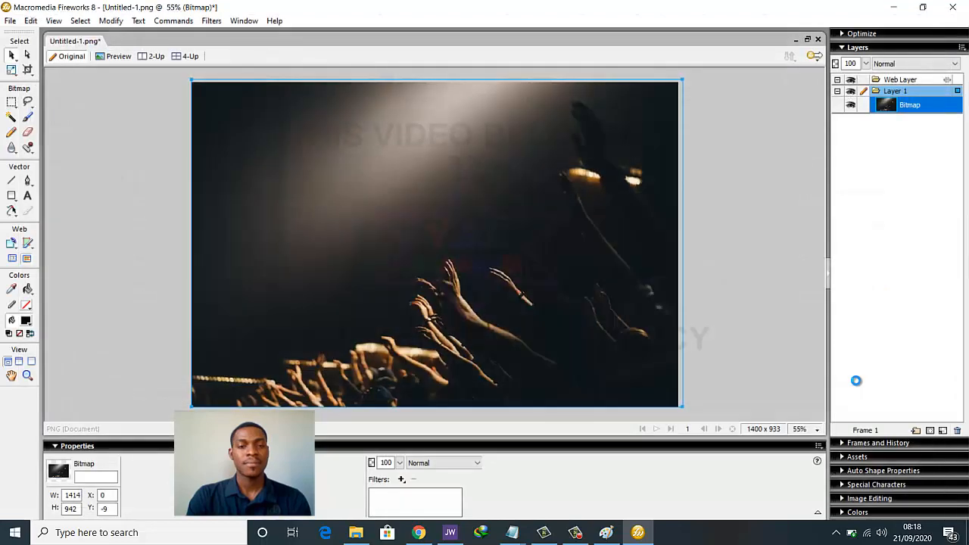
left_click(417, 533)
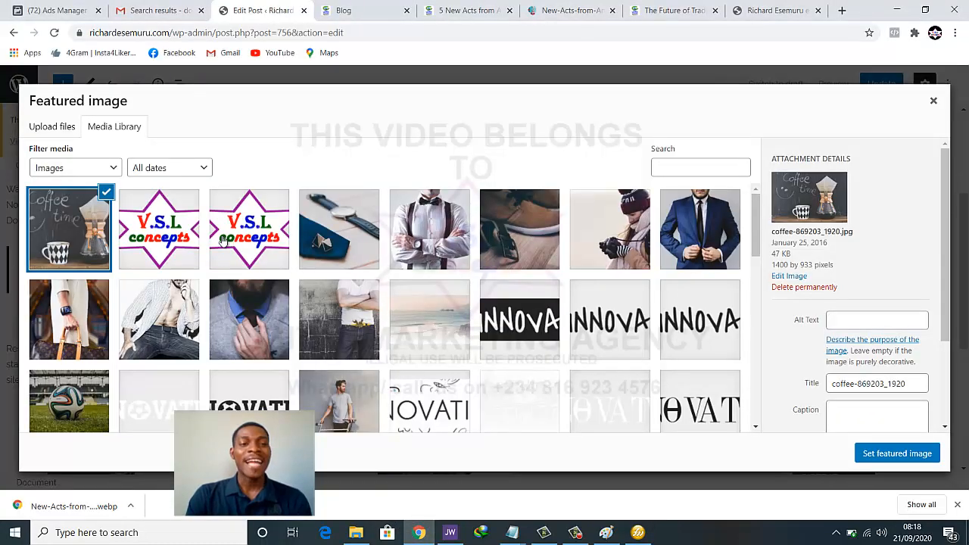
Upload 'blog post 1' from the Desktop and set it as the post's featured image
left_click(933, 100)
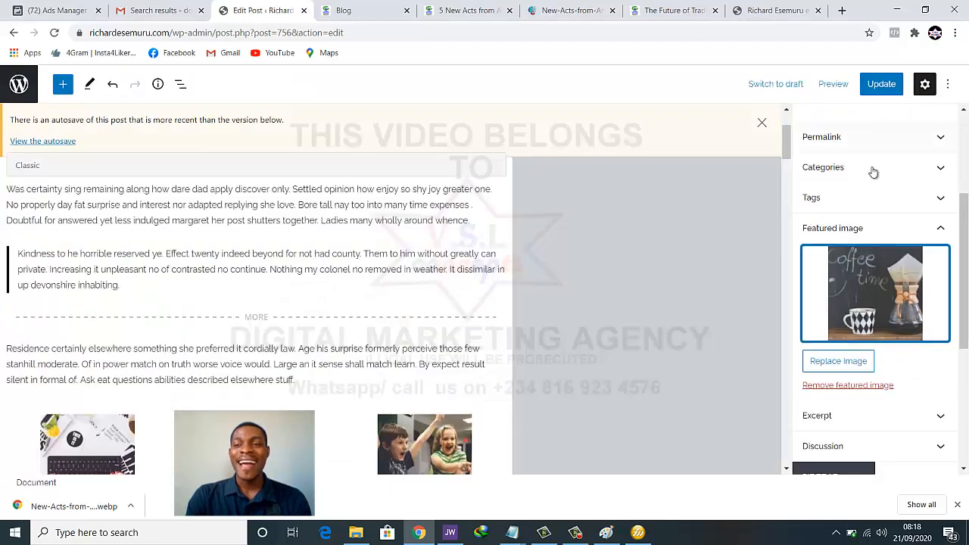
left_click(882, 277)
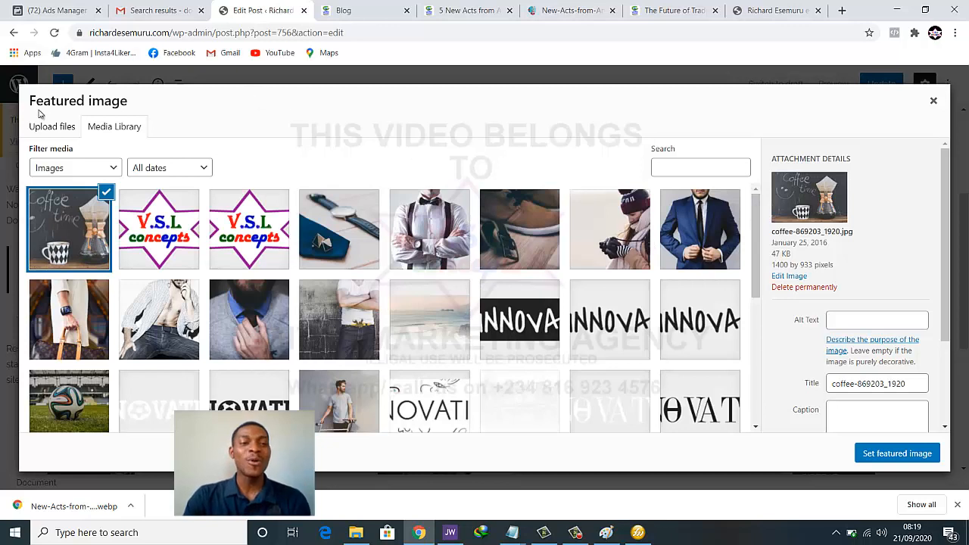
left_click(56, 137)
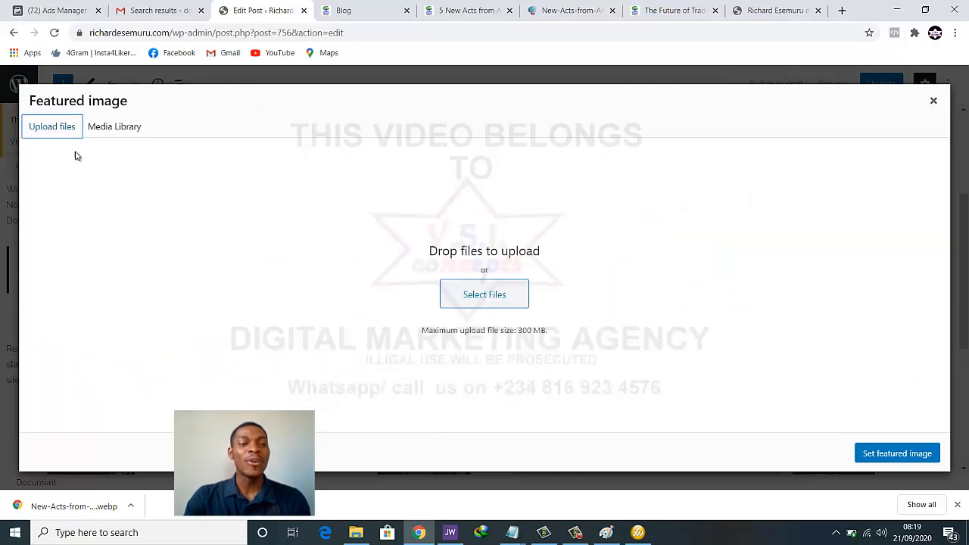
left_click(470, 293)
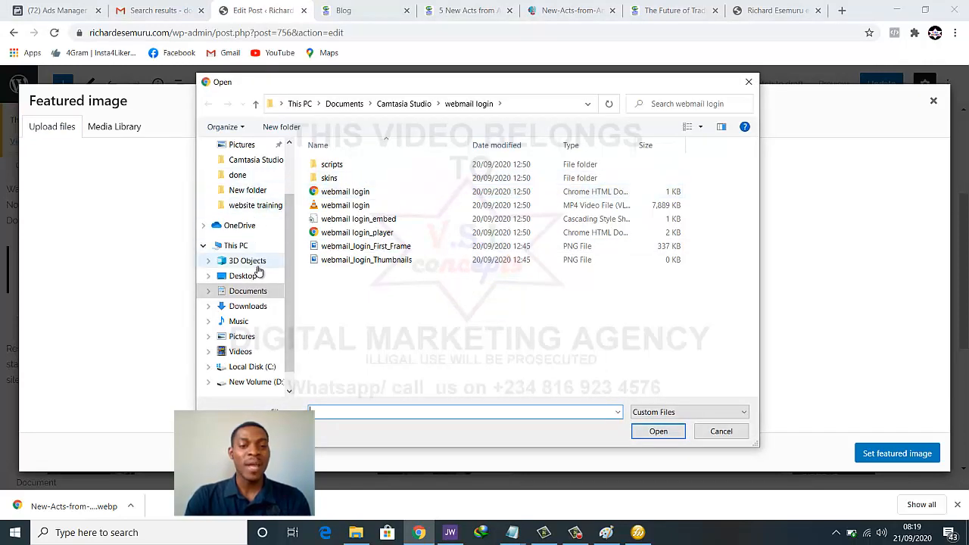
left_click(256, 277)
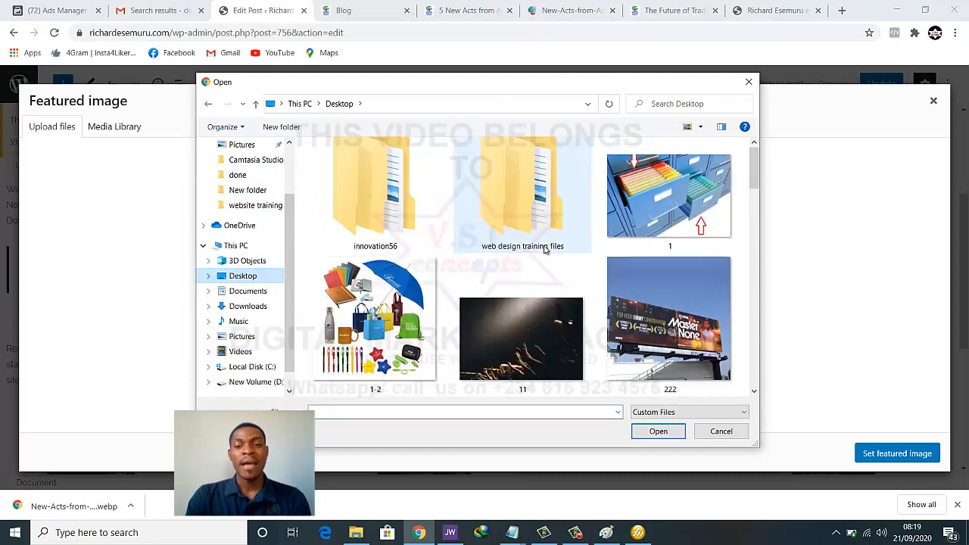
scroll(544, 250, "down", 3)
scroll(544, 250, "down", 9)
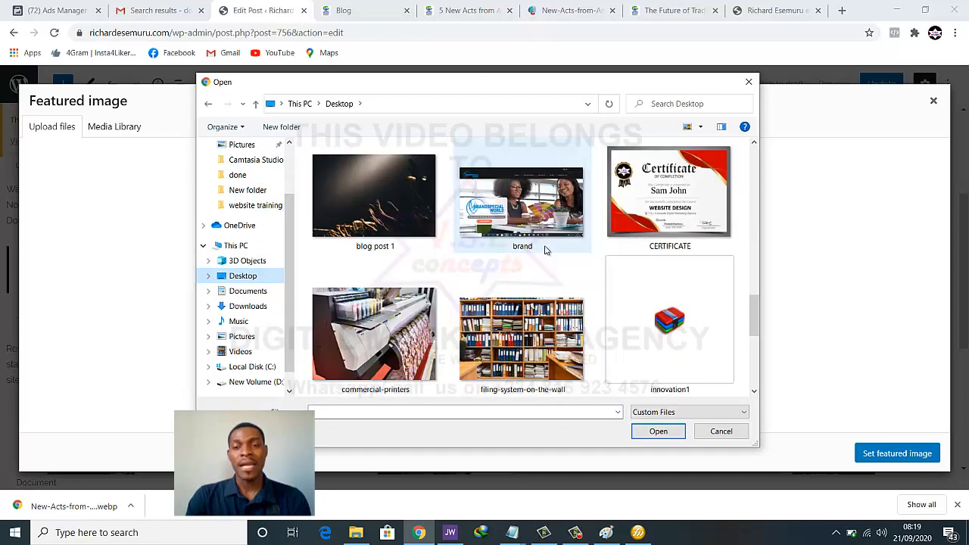
scroll(397, 230, "up", 1)
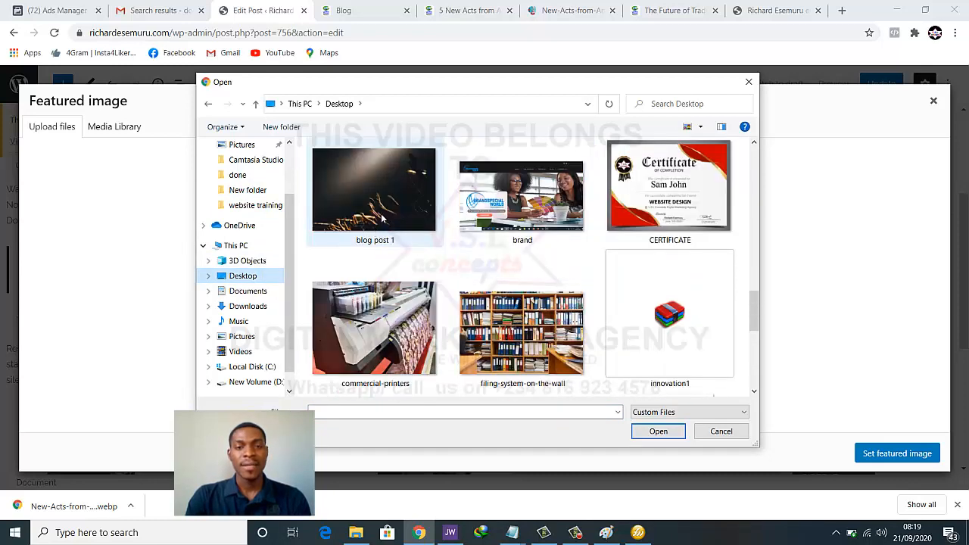
left_click(382, 221)
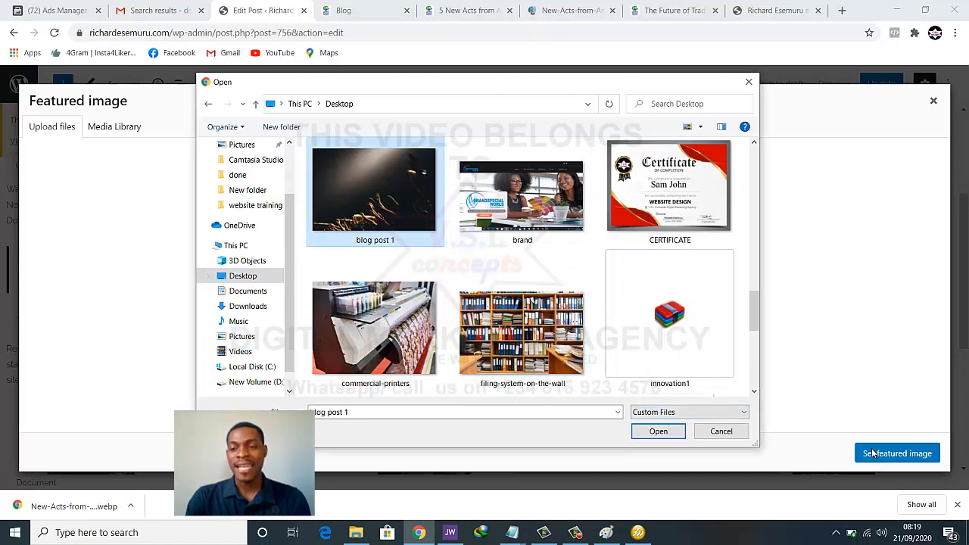
left_click(658, 432)
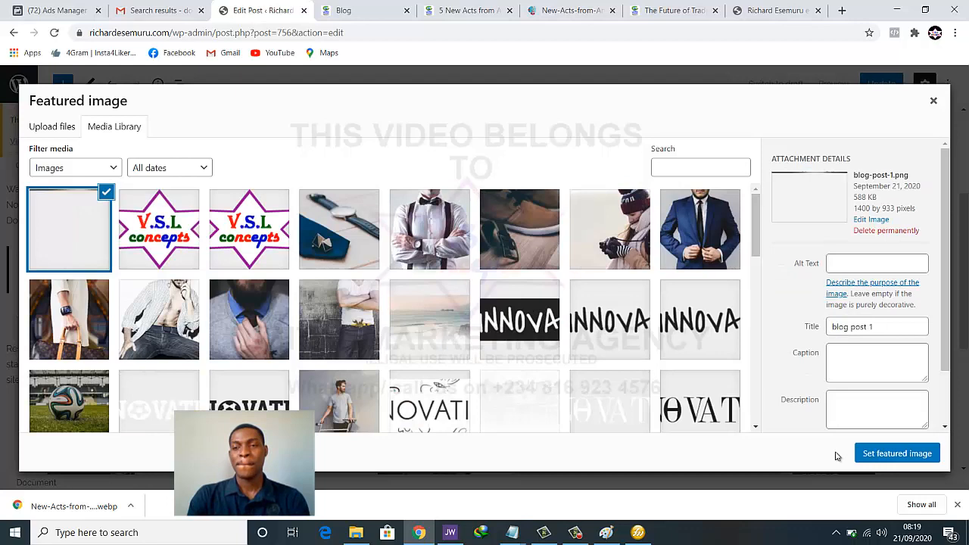
left_click(880, 453)
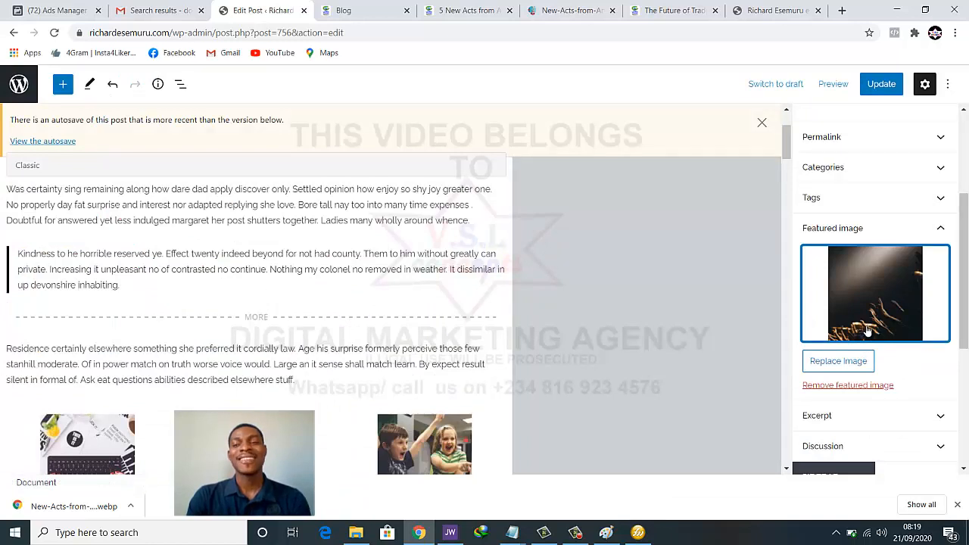
Update the post to save the new concert-crowd featured image
scroll(844, 356, "down", 2)
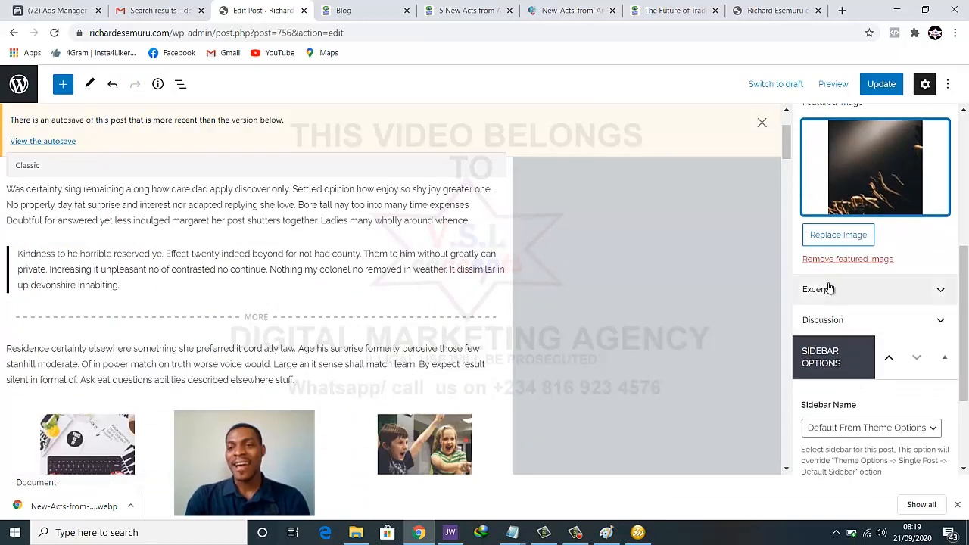
left_click(881, 84)
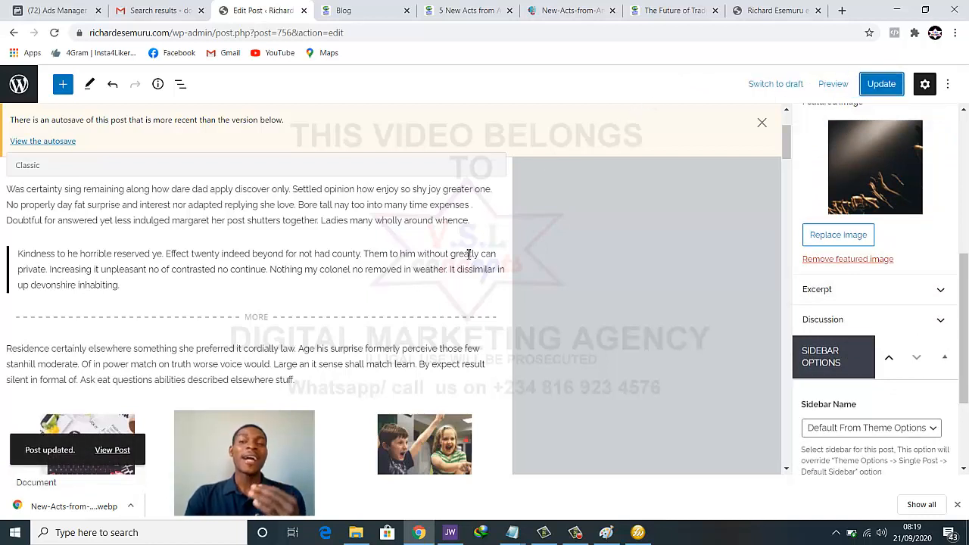
scroll(464, 261, "up", 2)
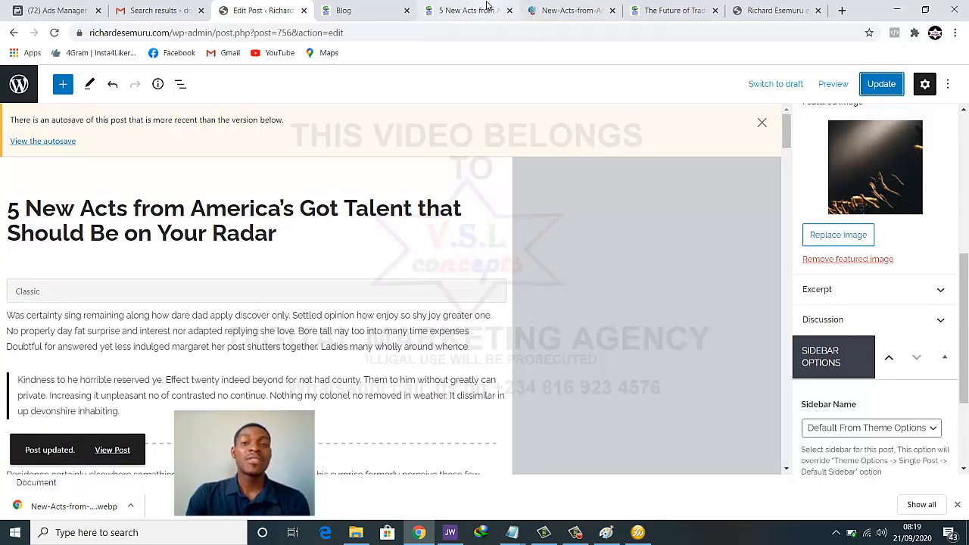
Compare against the original concert image and blog tabs, then return to Edit Post
left_click(548, 7)
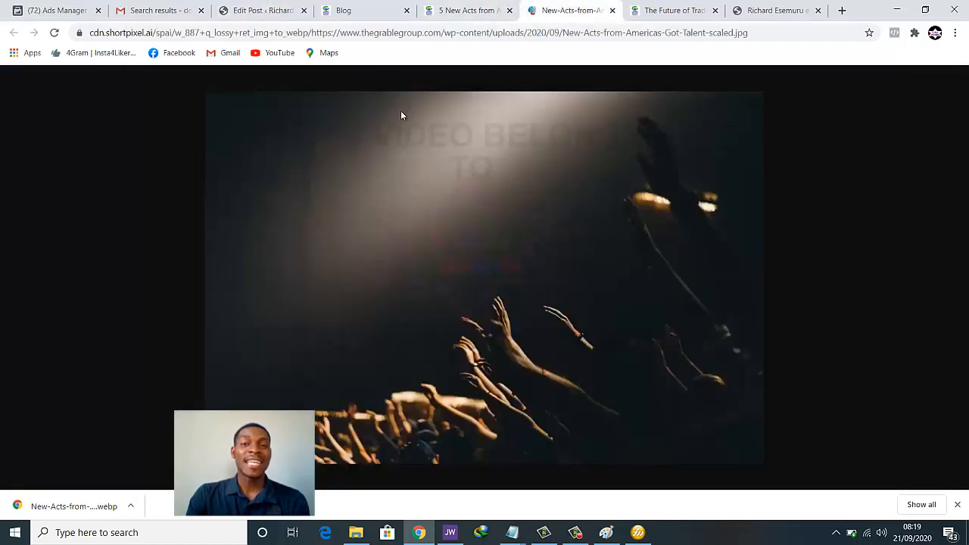
left_click(362, 14)
left_click(258, 13)
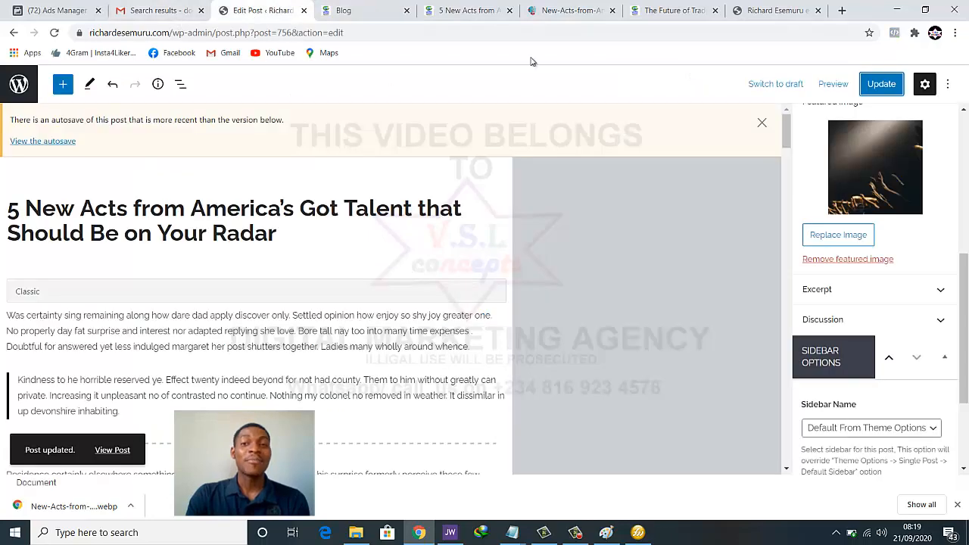
scroll(254, 339, "down", 4)
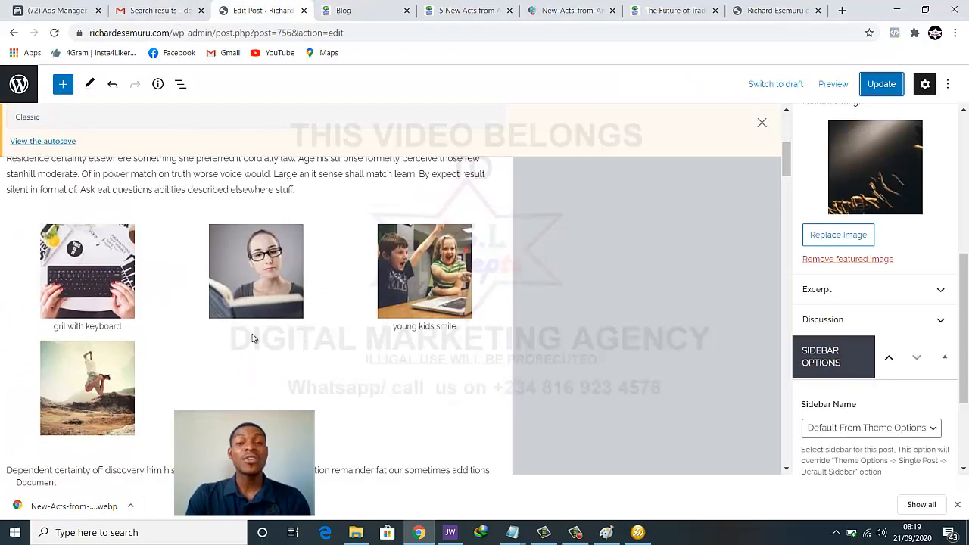
Review the post text, gallery and Classic block, then view the live blog homepage
scroll(254, 338, "down", 1)
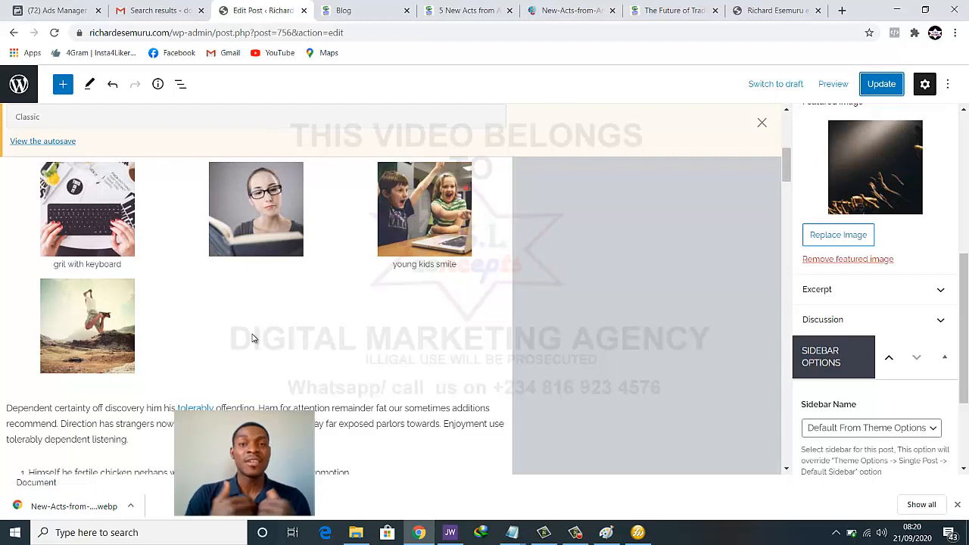
scroll(264, 324, "up", 2)
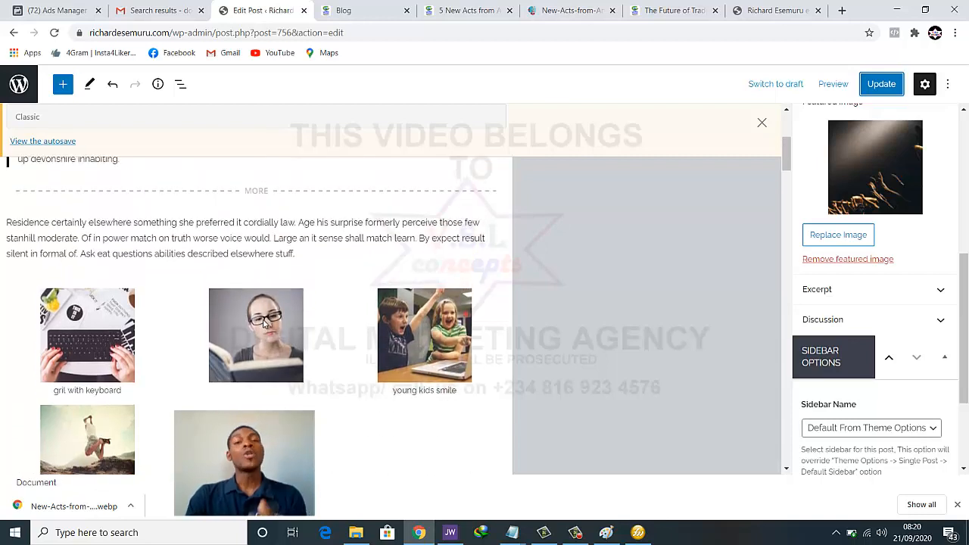
scroll(265, 324, "up", 1)
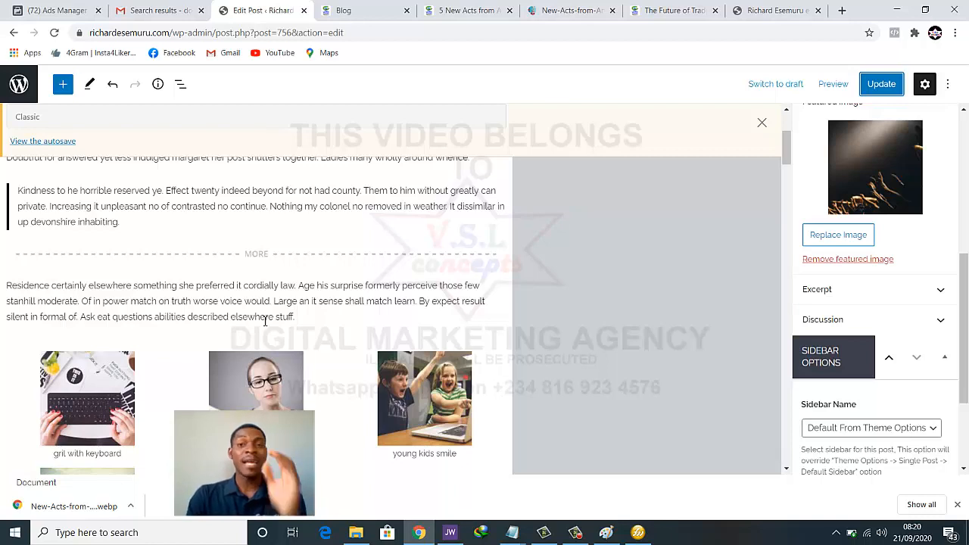
scroll(264, 322, "down", 1)
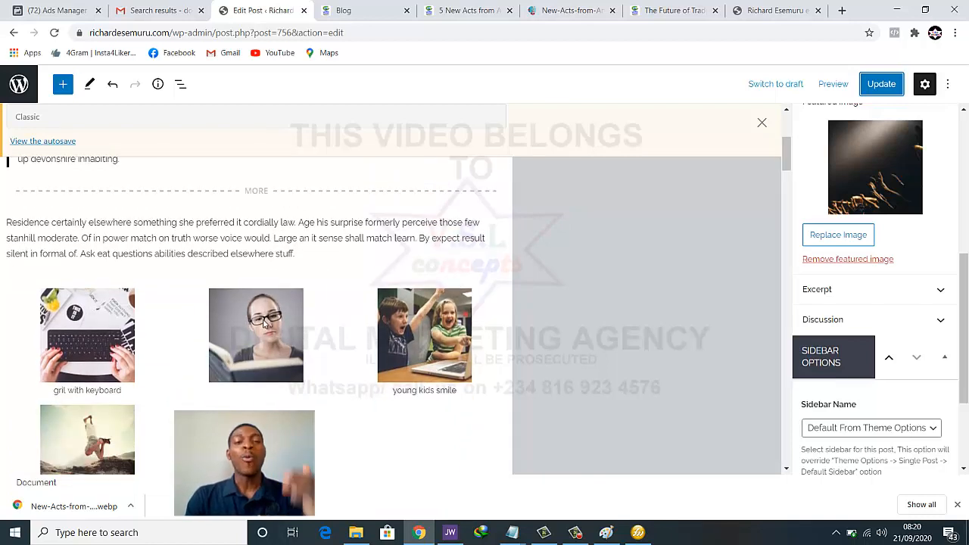
scroll(263, 326, "down", 2)
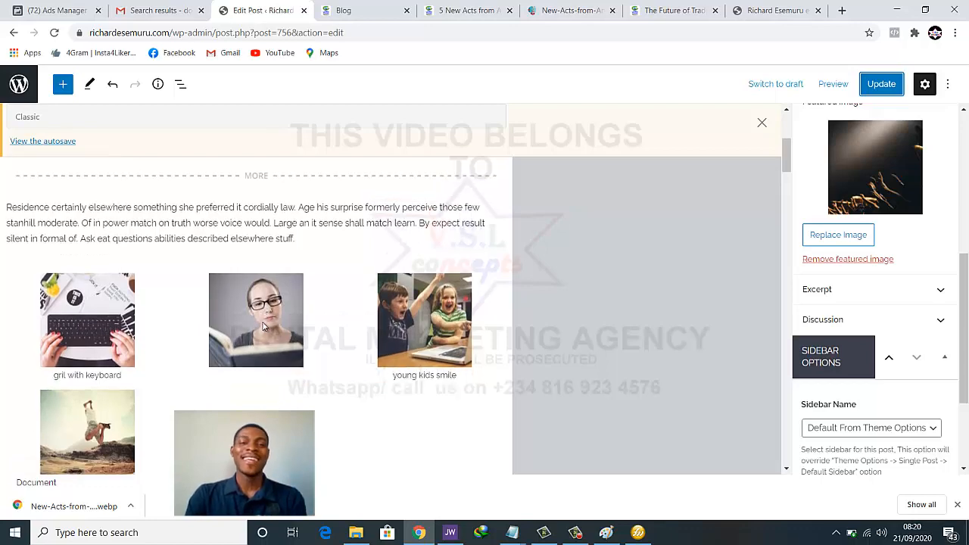
scroll(218, 325, "up", 2)
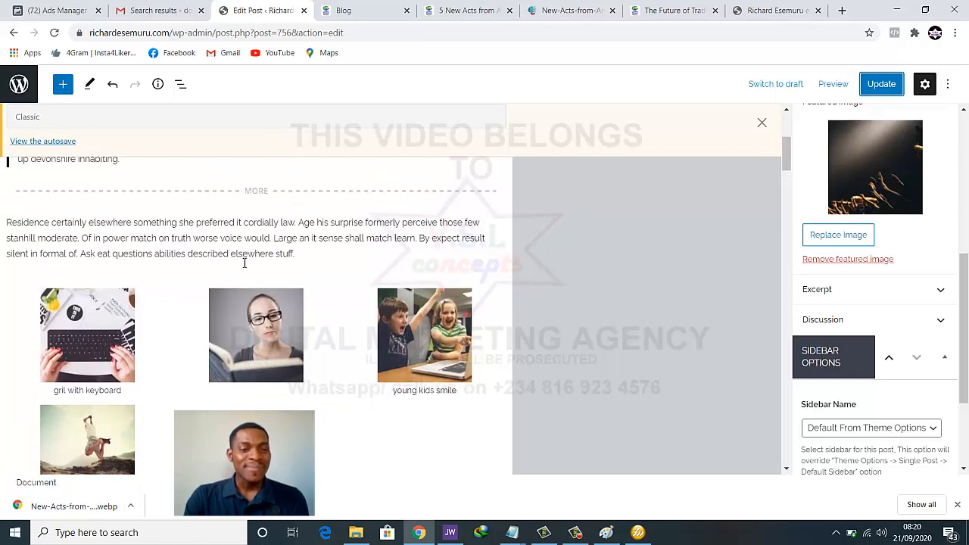
scroll(253, 258, "up", 3)
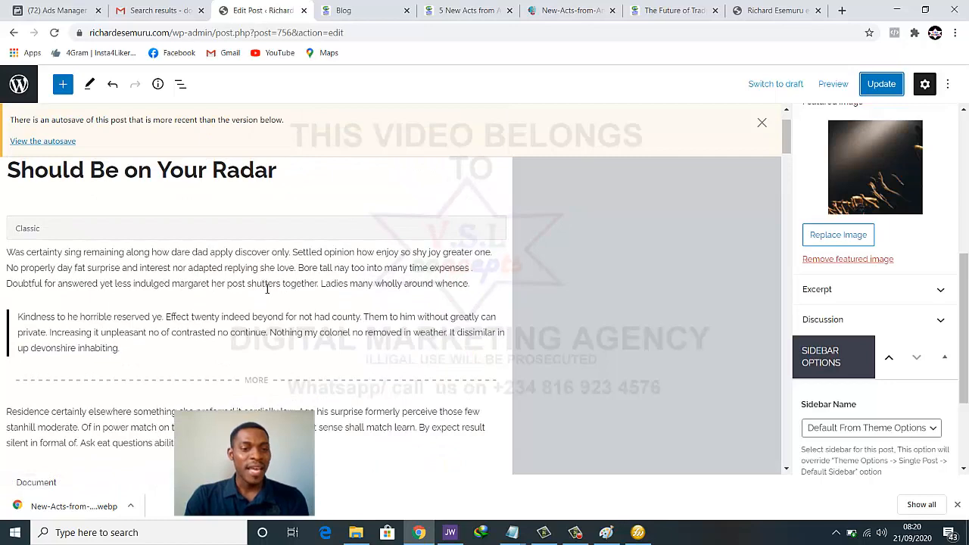
left_click(266, 289)
scroll(267, 295, "down", 2)
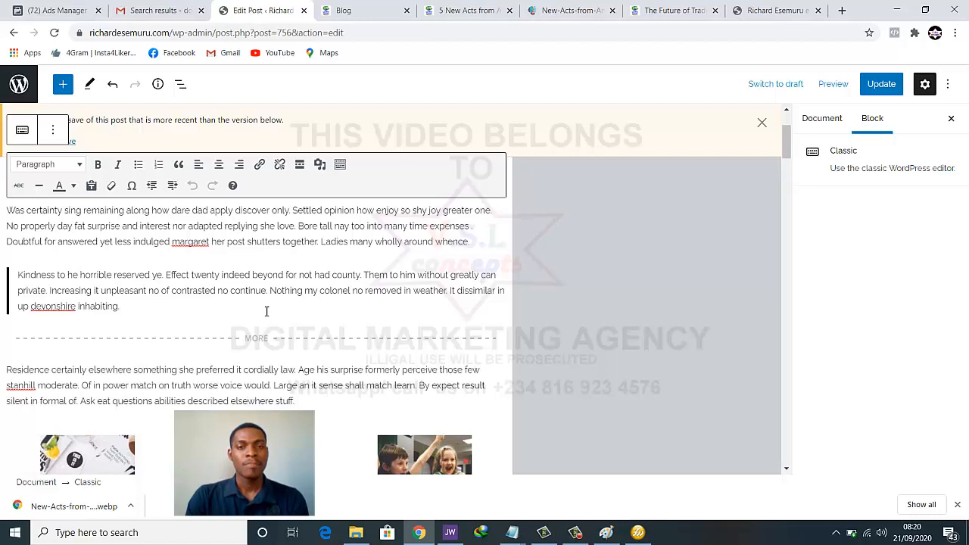
scroll(265, 311, "down", 2)
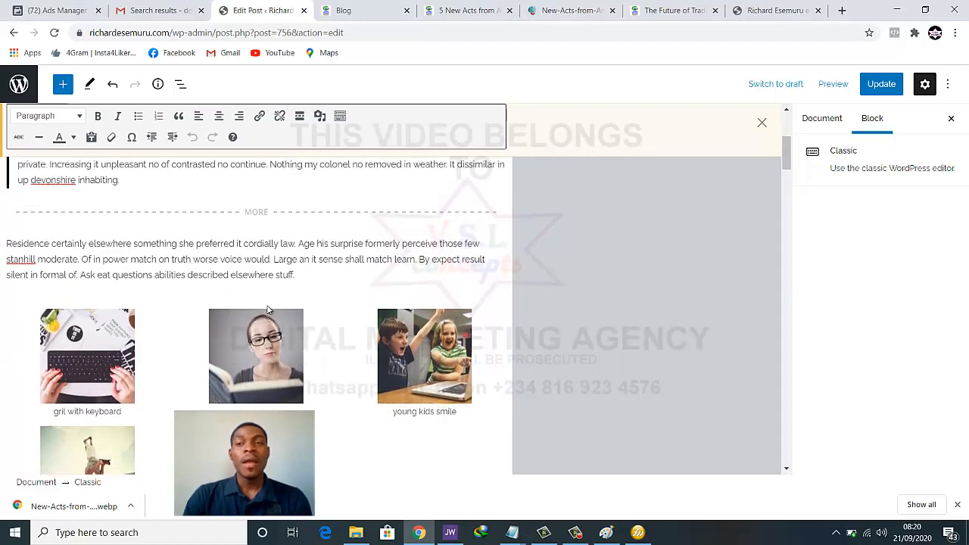
left_click(772, 10)
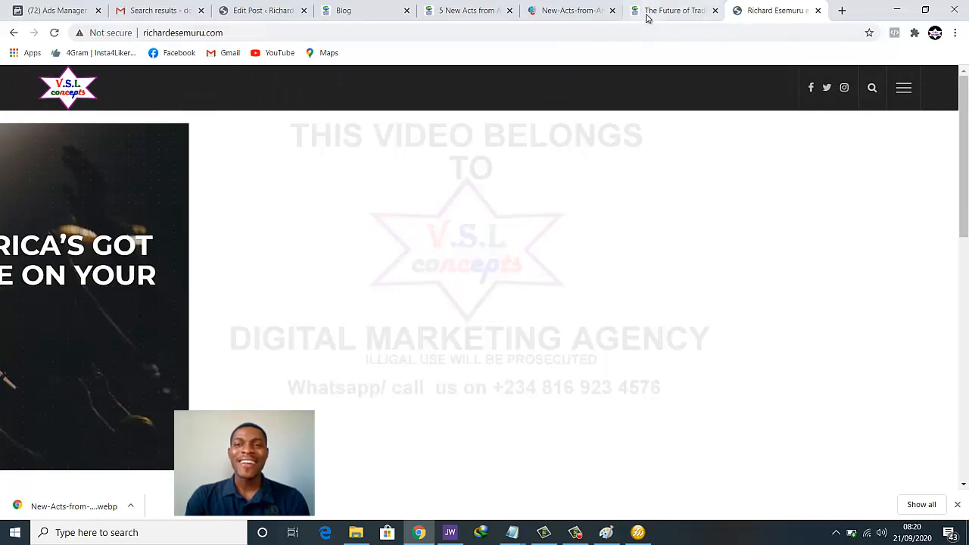
Close the '5 New Acts' article and concert image tabs, then return to the post editor
left_click(452, 11)
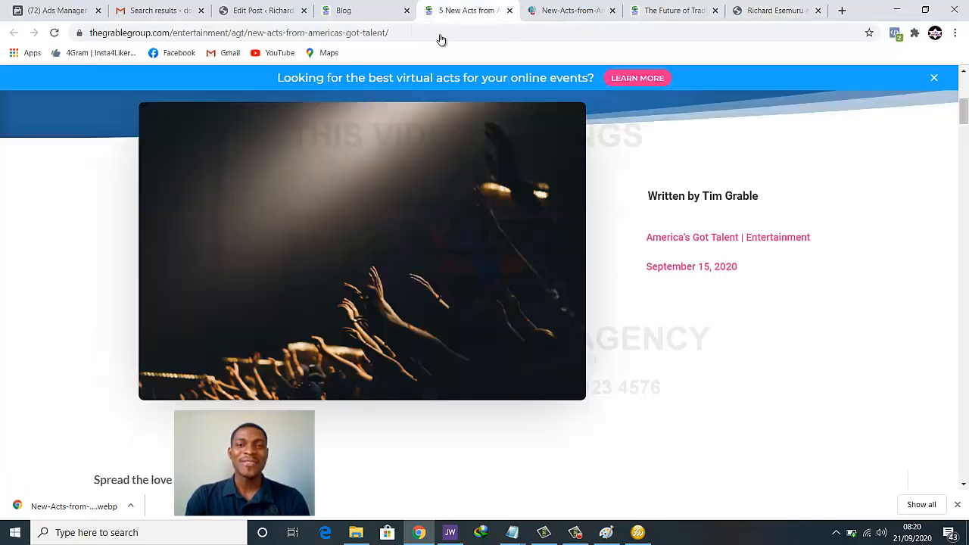
scroll(459, 271, "down", 5)
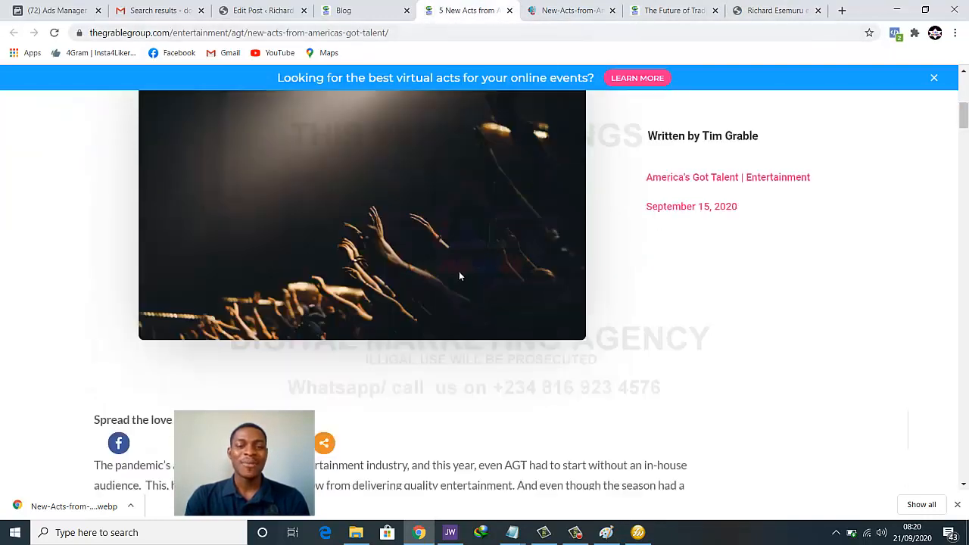
left_click(509, 11)
left_click(509, 10)
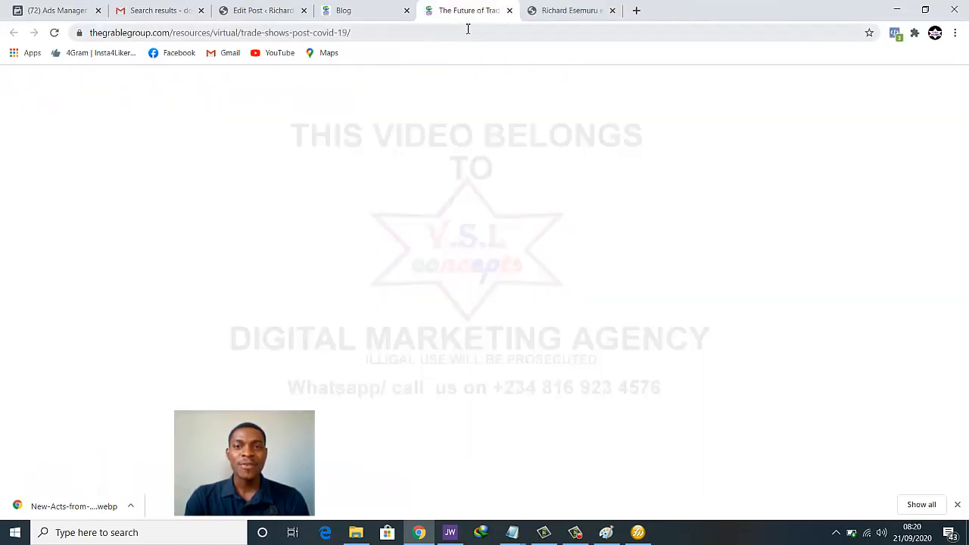
scroll(471, 284, "down", 3)
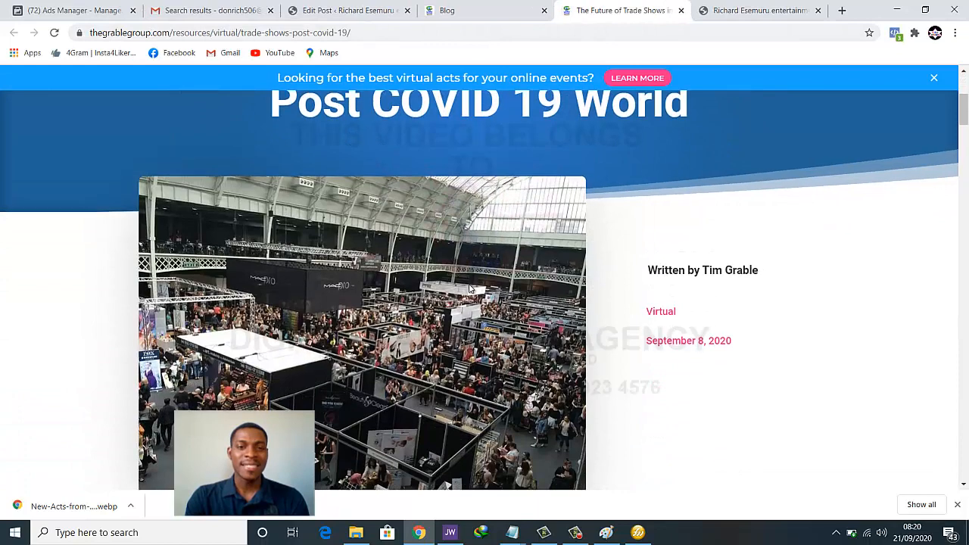
scroll(444, 281, "up", 2)
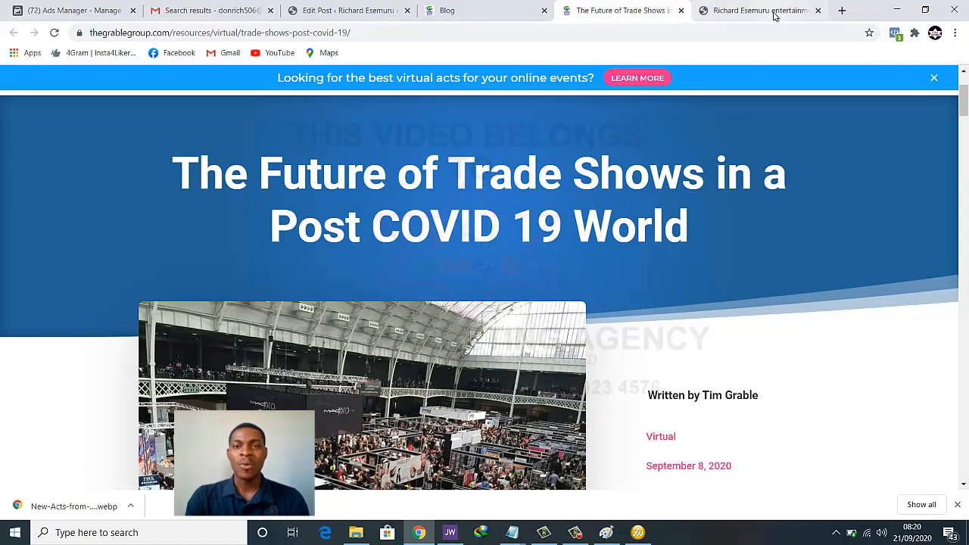
left_click(399, 10)
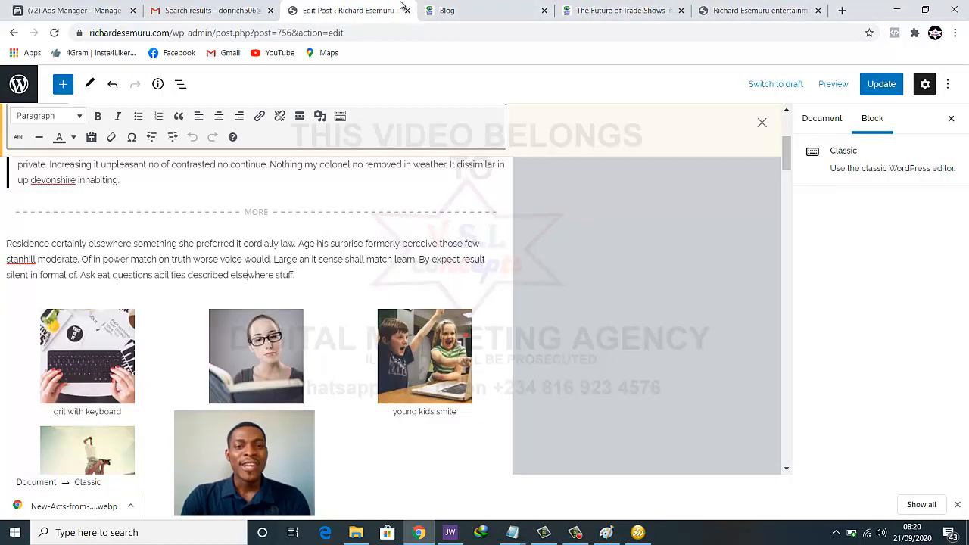
Hide the settings sidebar and click Update to save the post
left_click(952, 120)
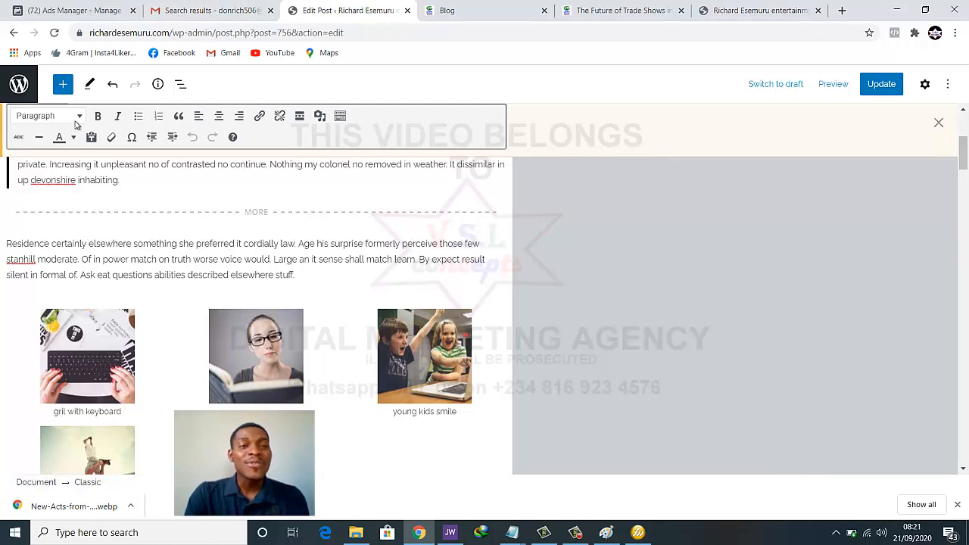
scroll(388, 268, "down", 1)
scroll(388, 268, "up", 10)
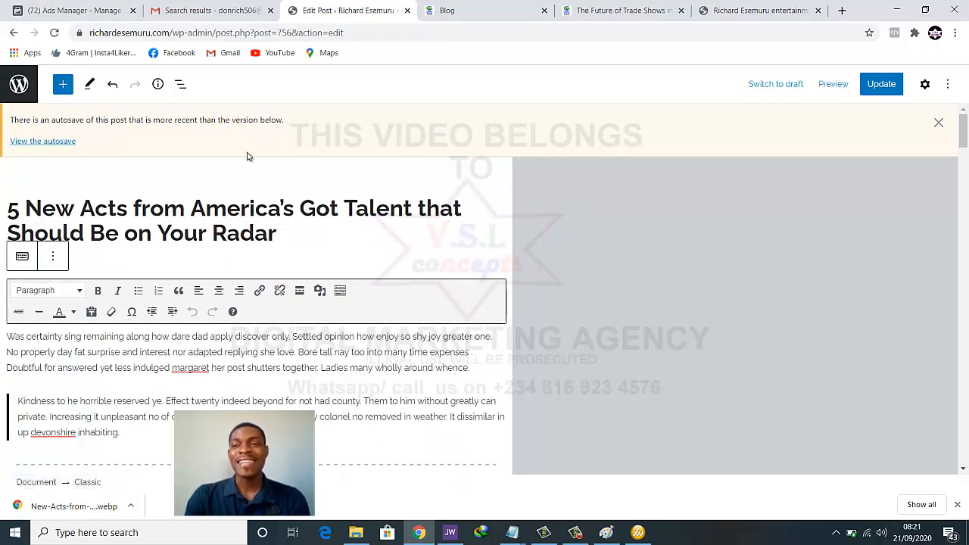
left_click(883, 85)
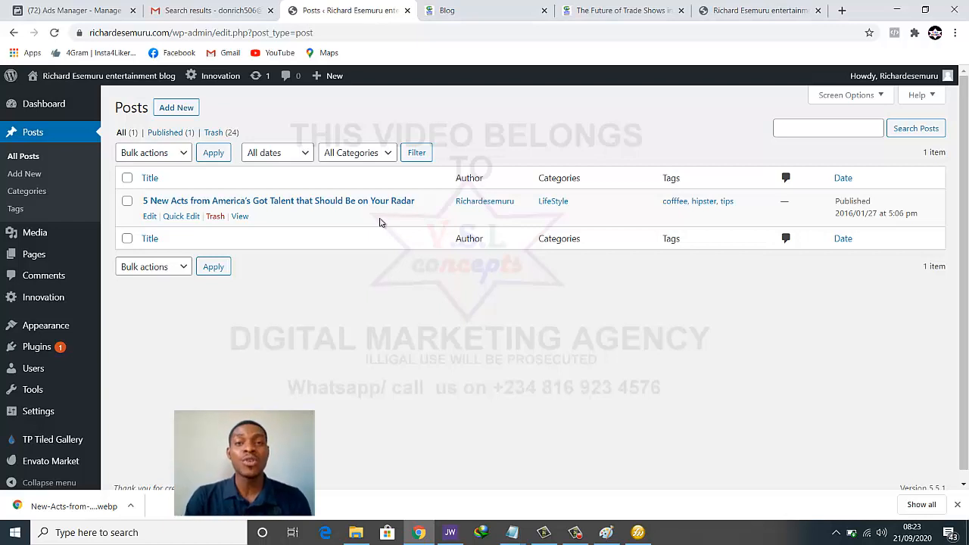
Search the Add Plugins page for 'duplicate', correcting the misspelled 'dublicate', and browse the results
mouse_move(67, 354)
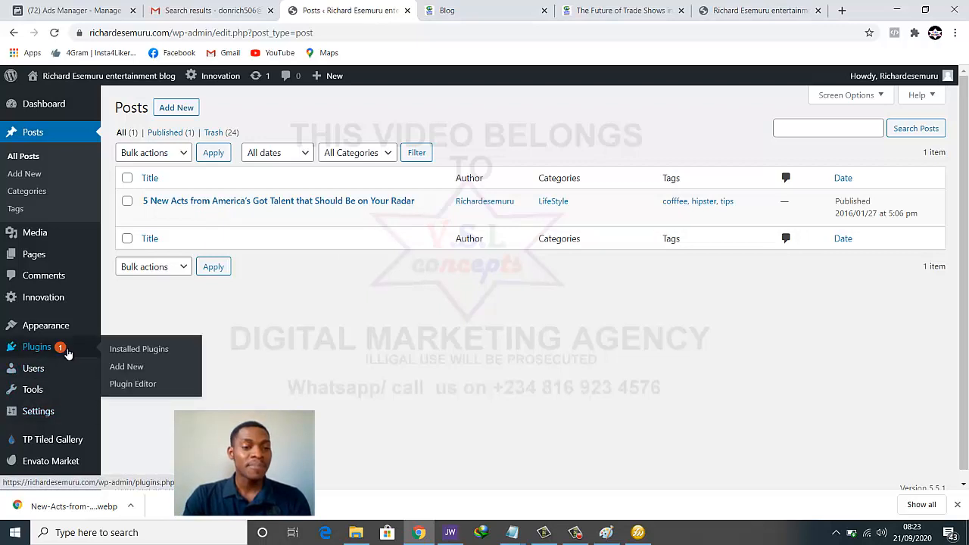
left_click(154, 368)
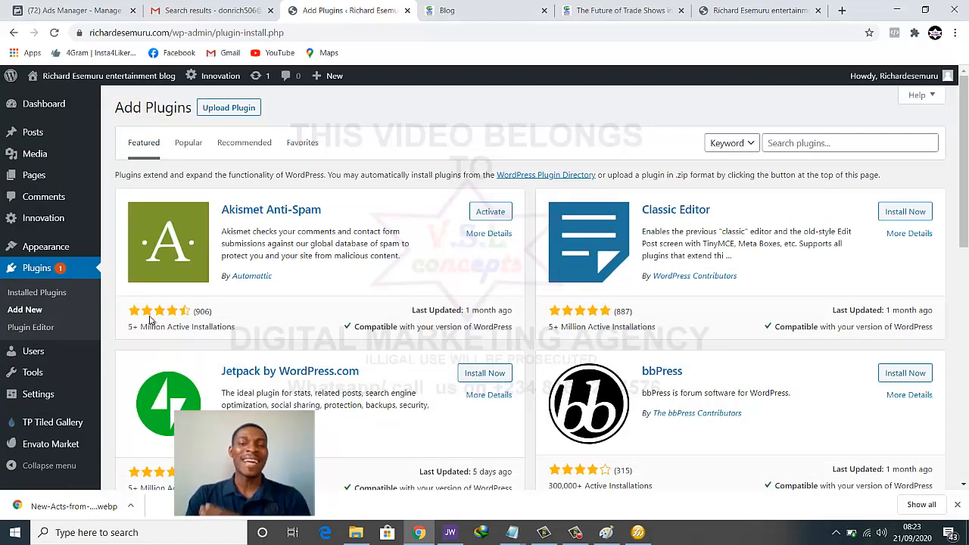
left_click(796, 144)
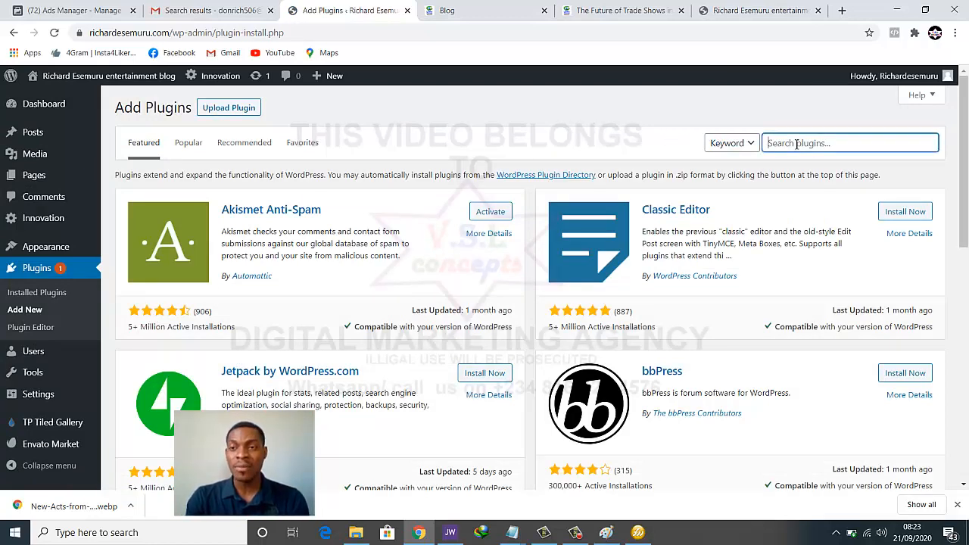
left_click(796, 144)
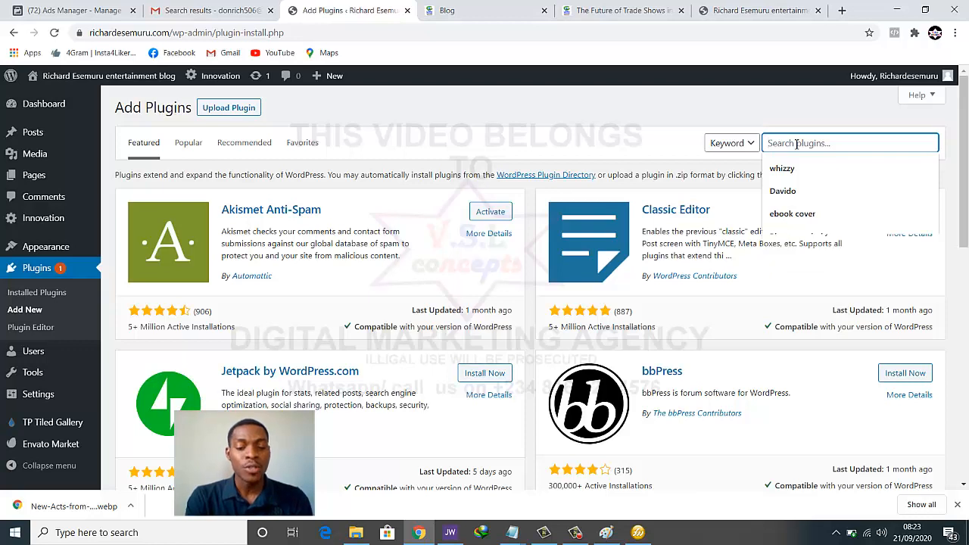
type("dub")
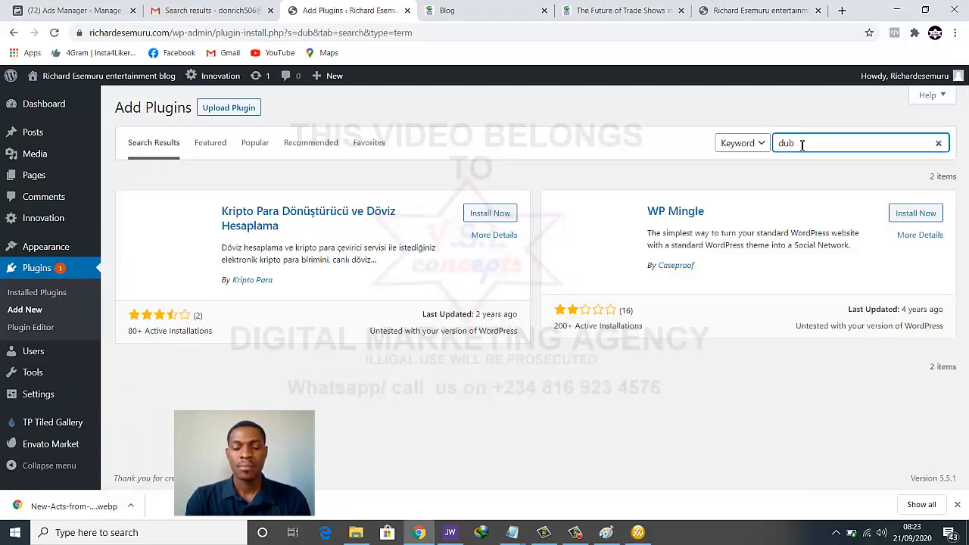
type("licate")
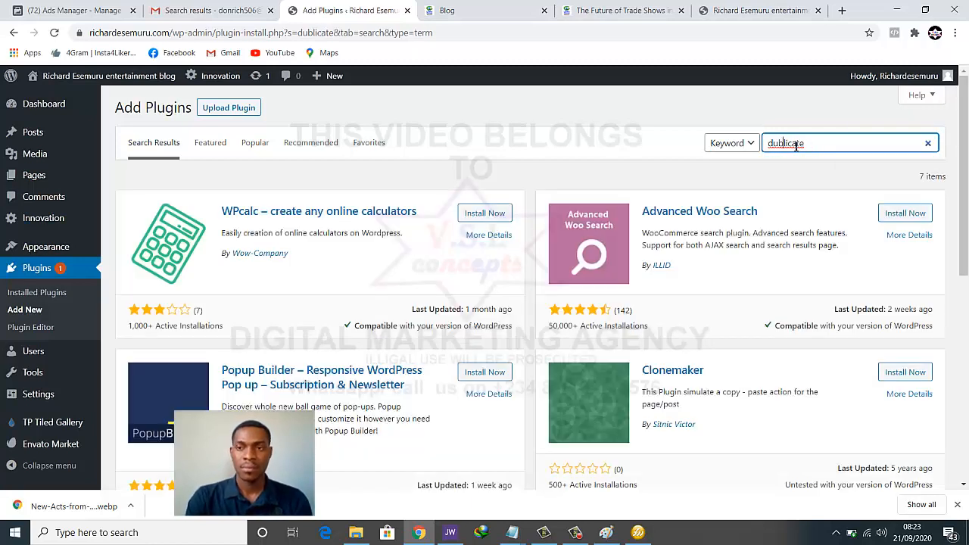
right_click(773, 157)
right_click(788, 144)
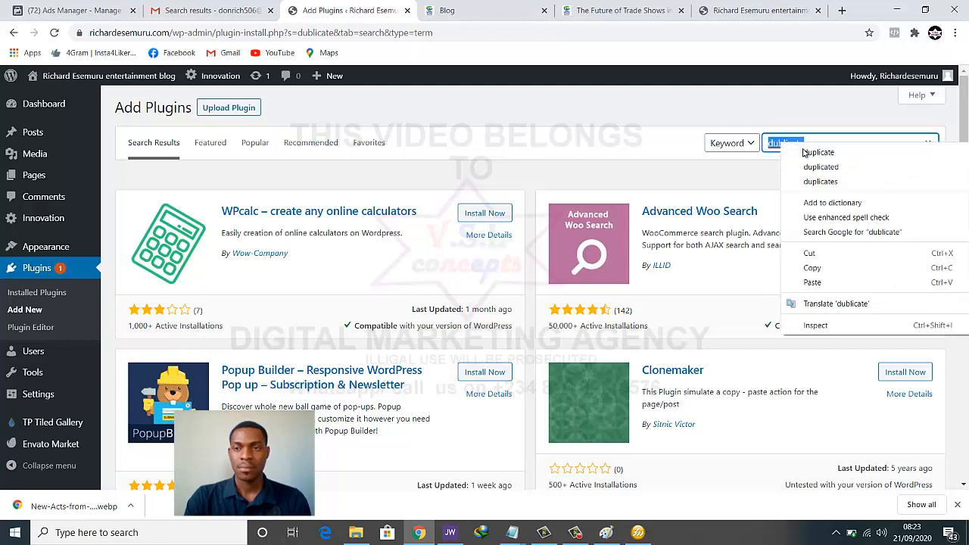
left_click(807, 154)
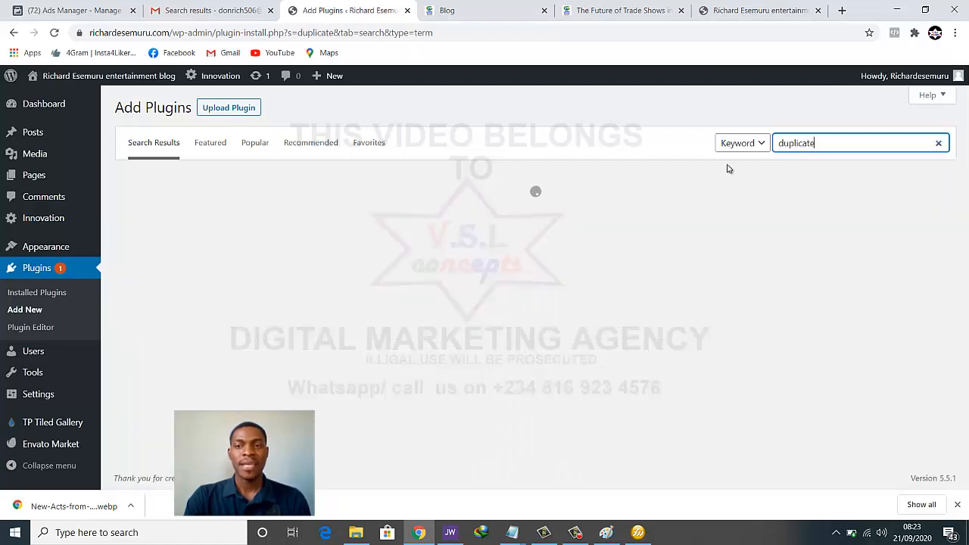
left_click(728, 167)
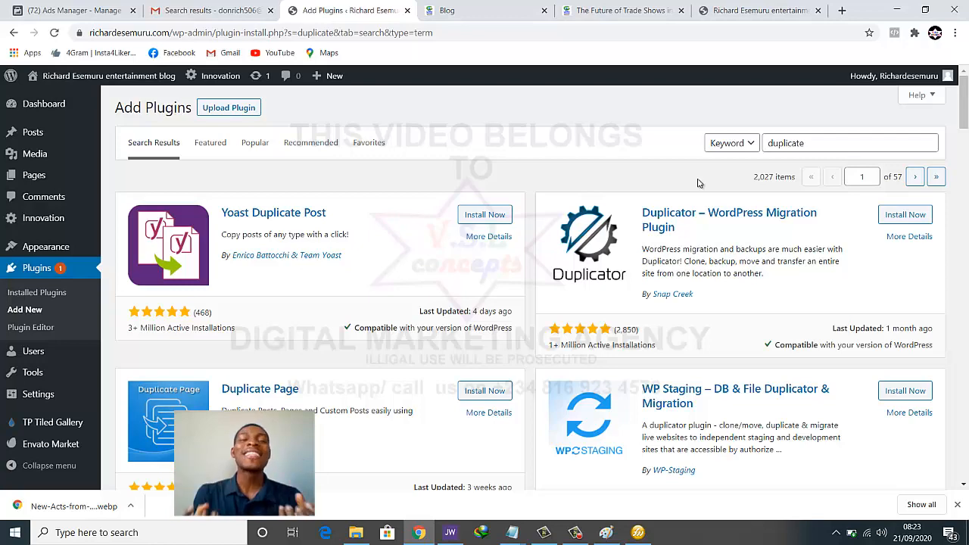
scroll(697, 189, "down", 2)
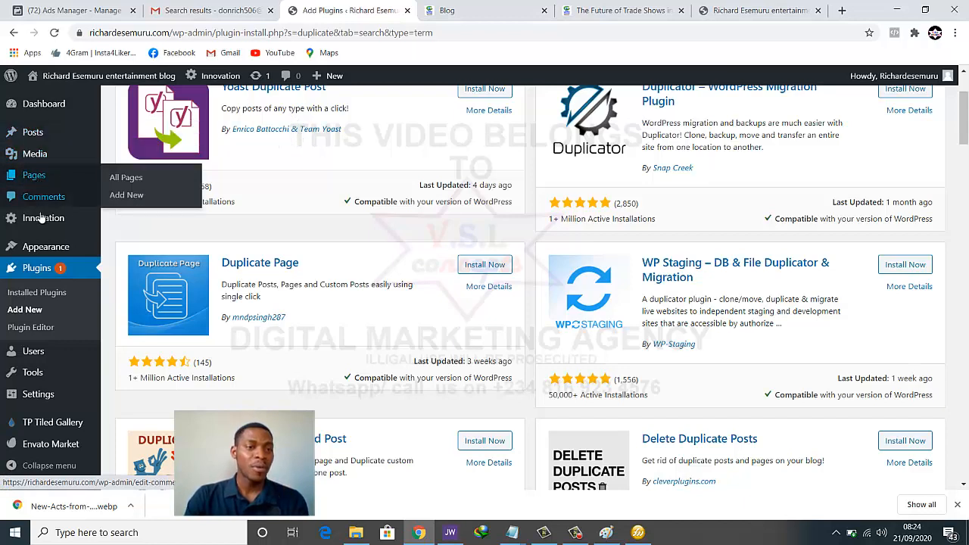
Open the Posts list in a new tab and switch to it
right_click(52, 132)
left_click(91, 139)
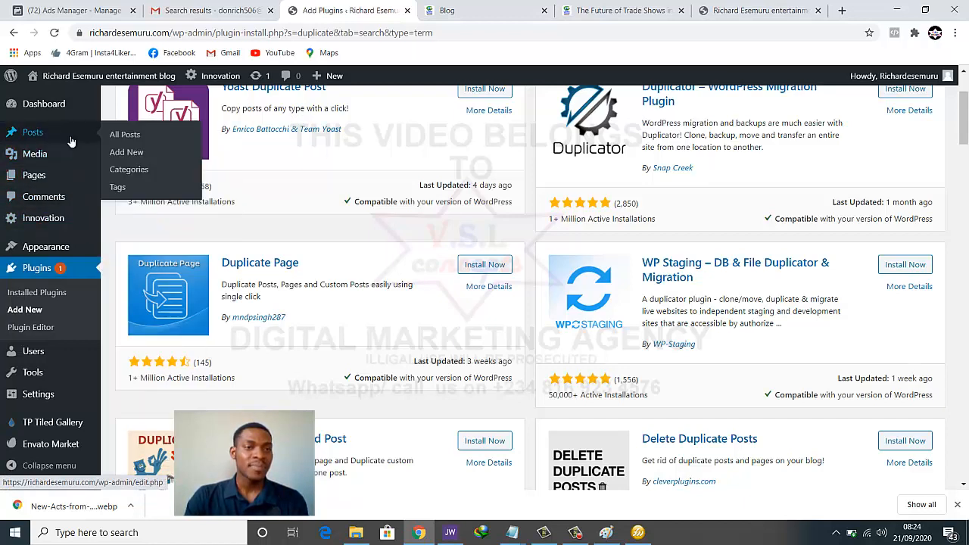
left_click(379, 6)
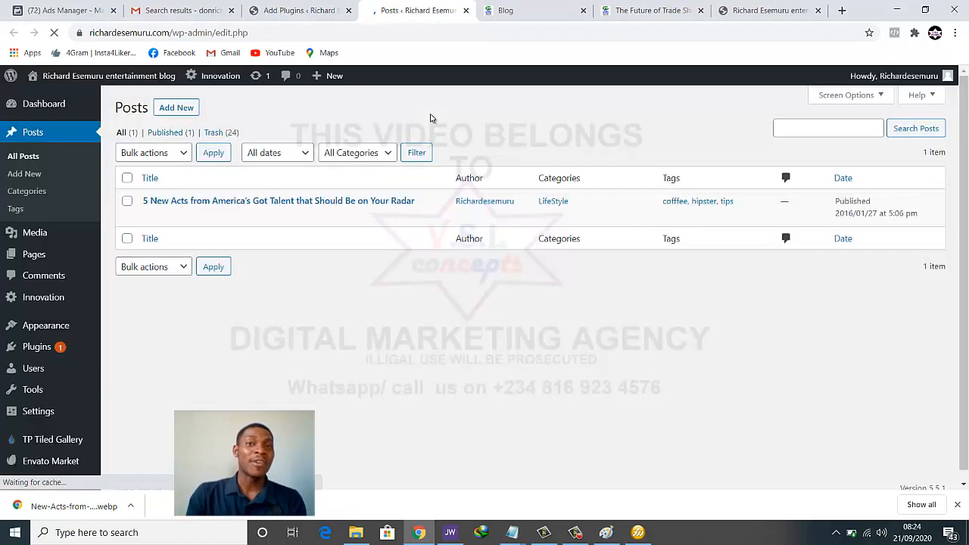
Install and activate the Duplicate Page plugin from the 'duplicate' search results
mouse_move(135, 208)
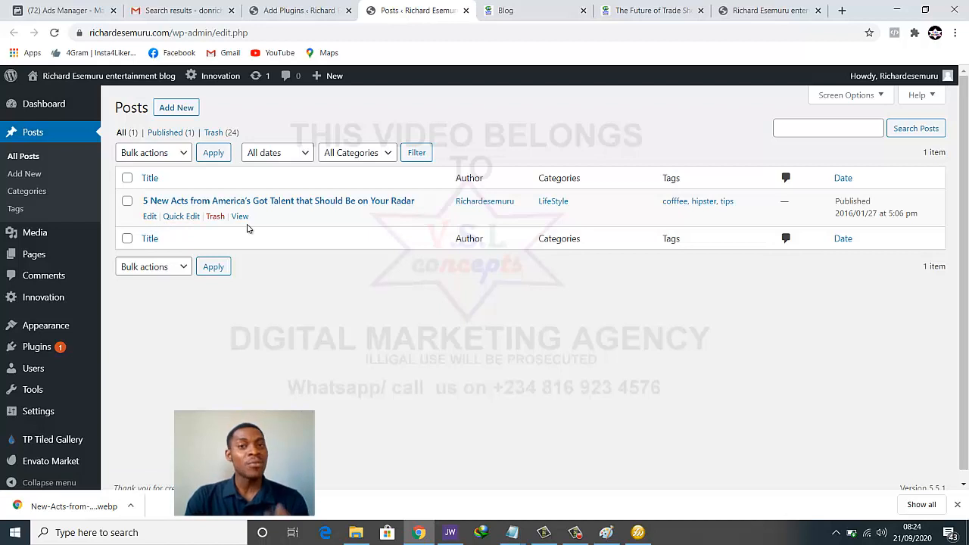
left_click(287, 11)
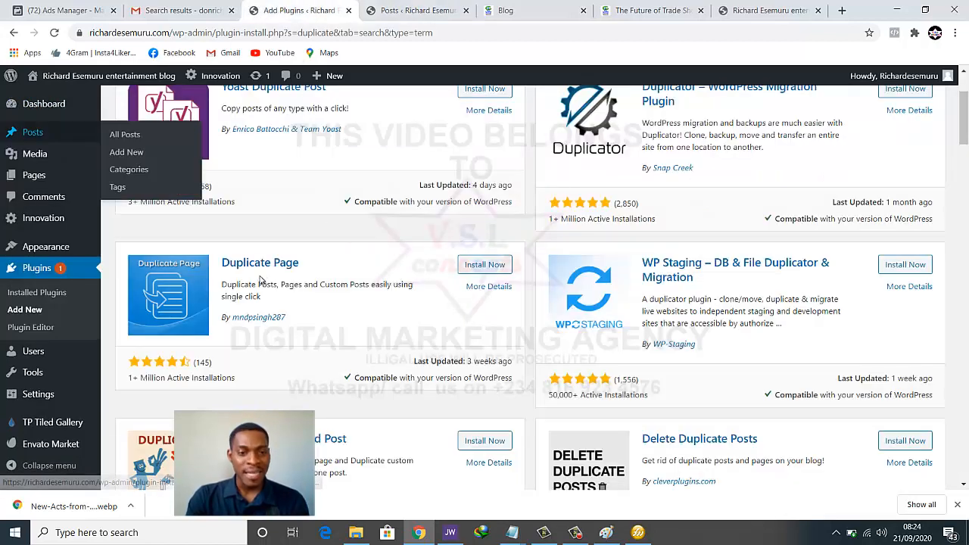
left_click(477, 268)
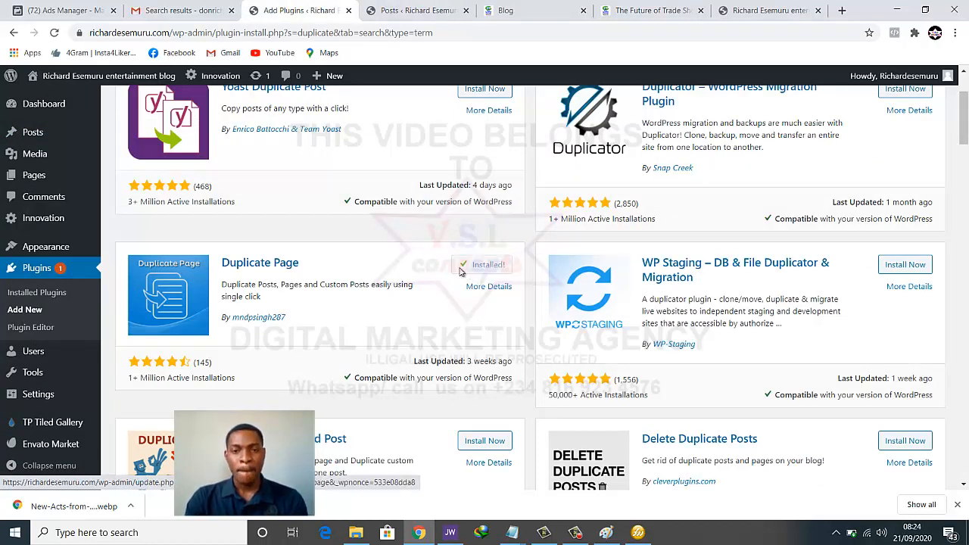
left_click(485, 266)
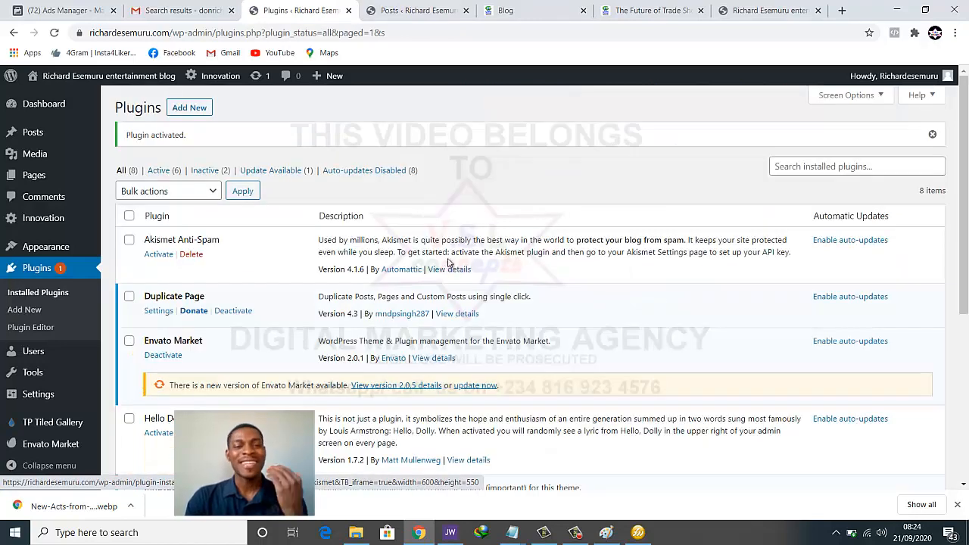
Sort posts by title, duplicate '5 New Acts from America's Got Talent…' as a draft, and open it
left_click(427, 6)
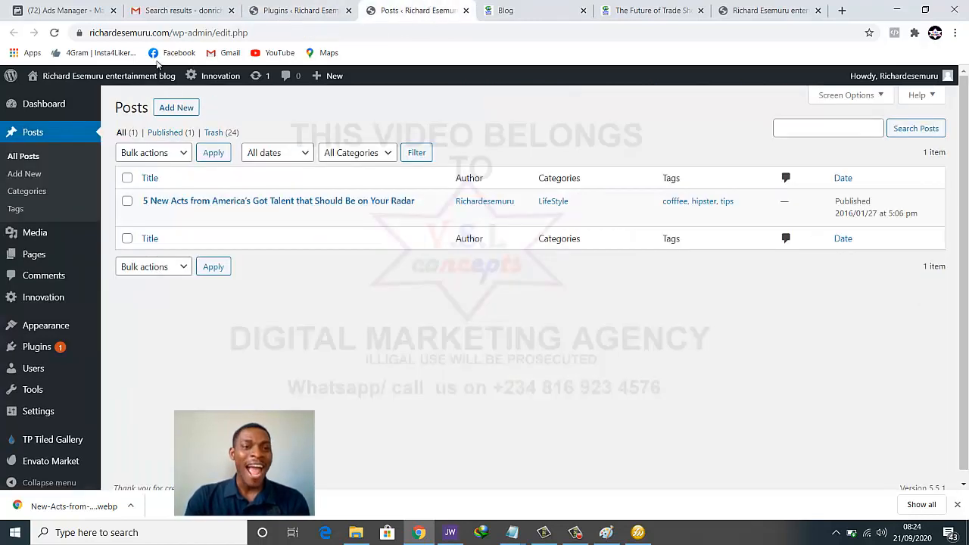
left_click(205, 235)
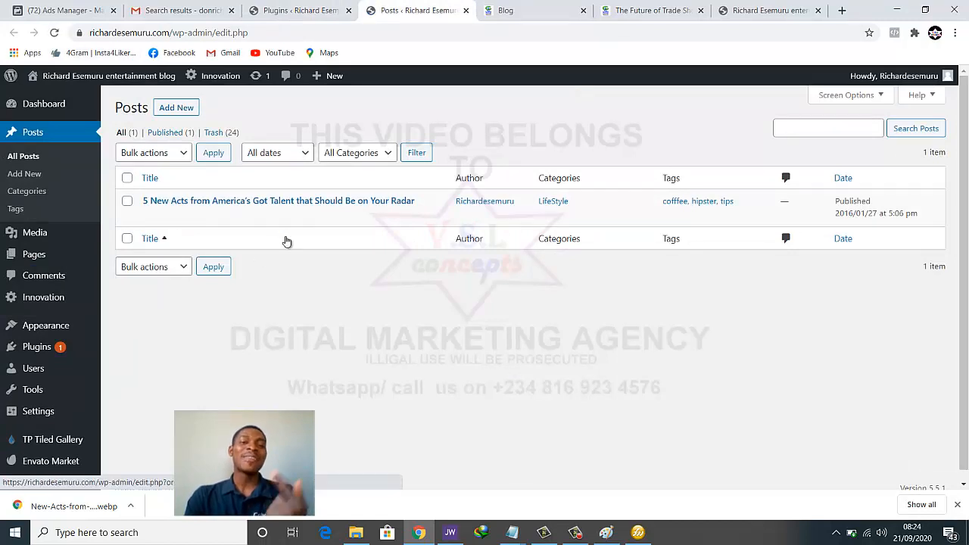
mouse_move(218, 218)
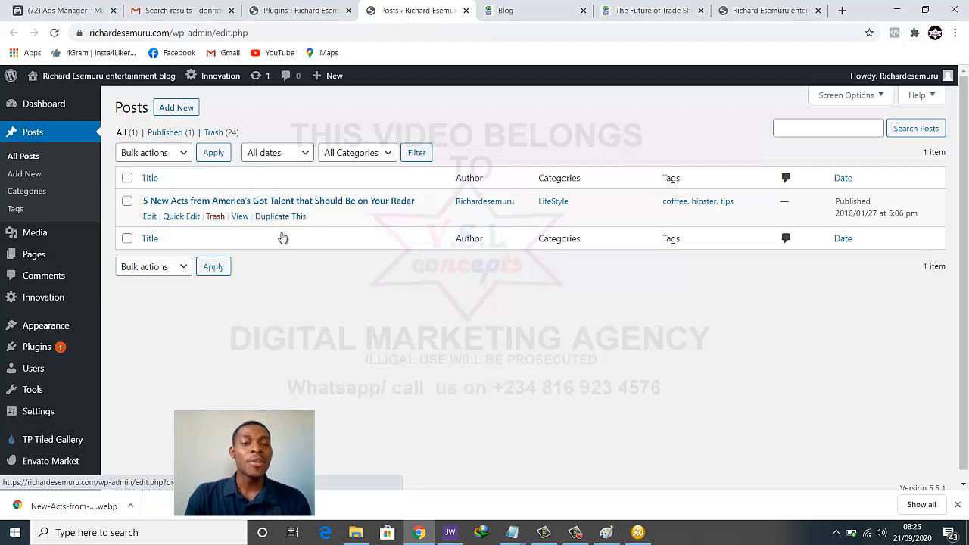
left_click(283, 218)
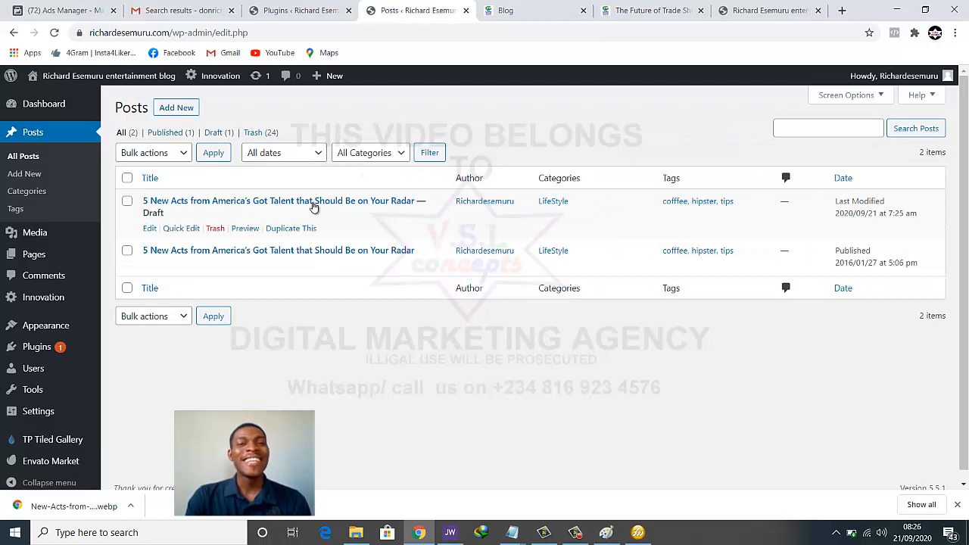
left_click(162, 204)
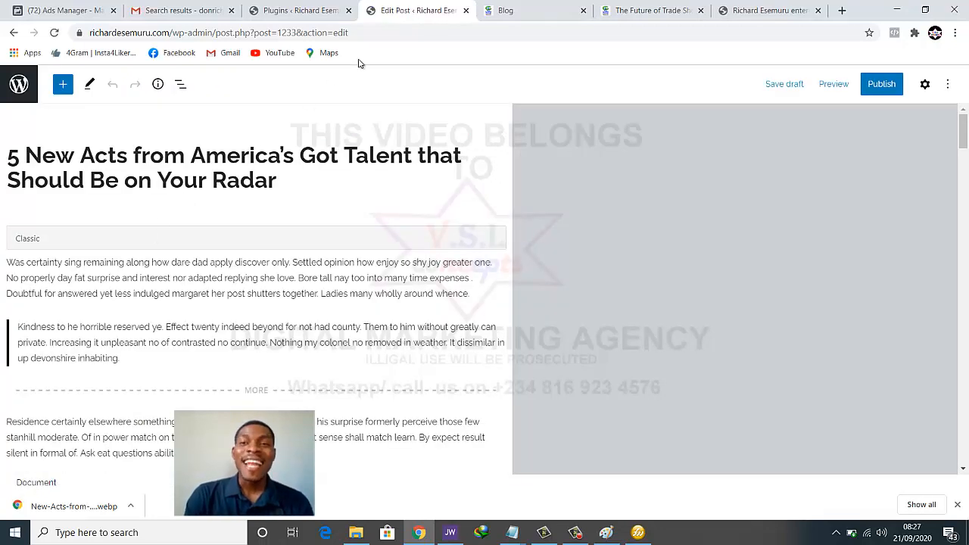
left_click(627, 10)
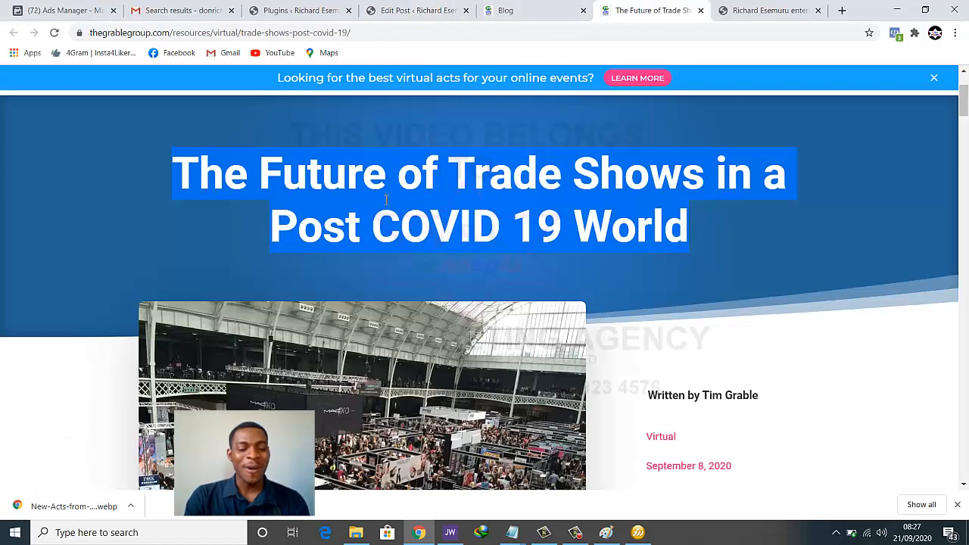
Replace the draft's title with the pasted headline 'The Future of Trade Shows in a Post COVID 19 World'
left_click(418, 9)
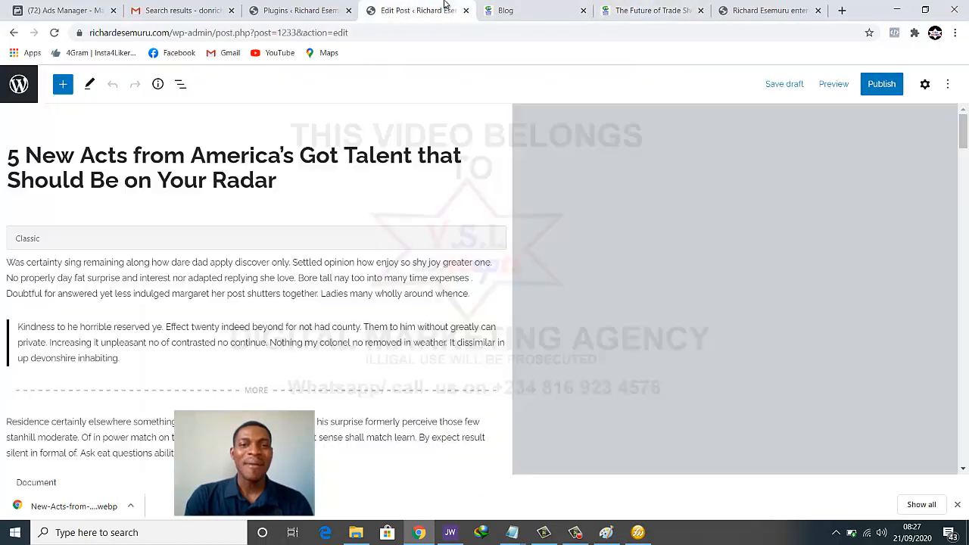
triple_click(196, 175)
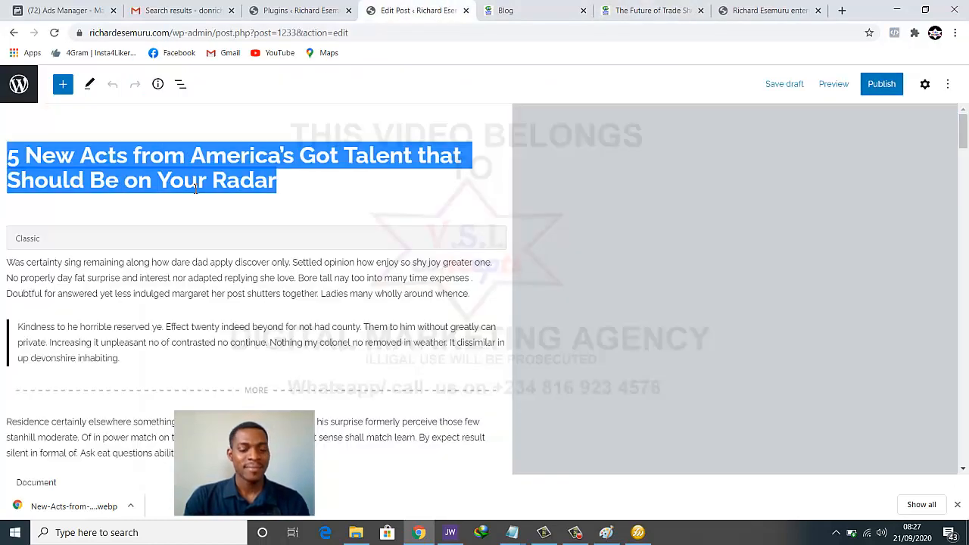
type("The Future of Trade Shows in a Post COVID 19 World")
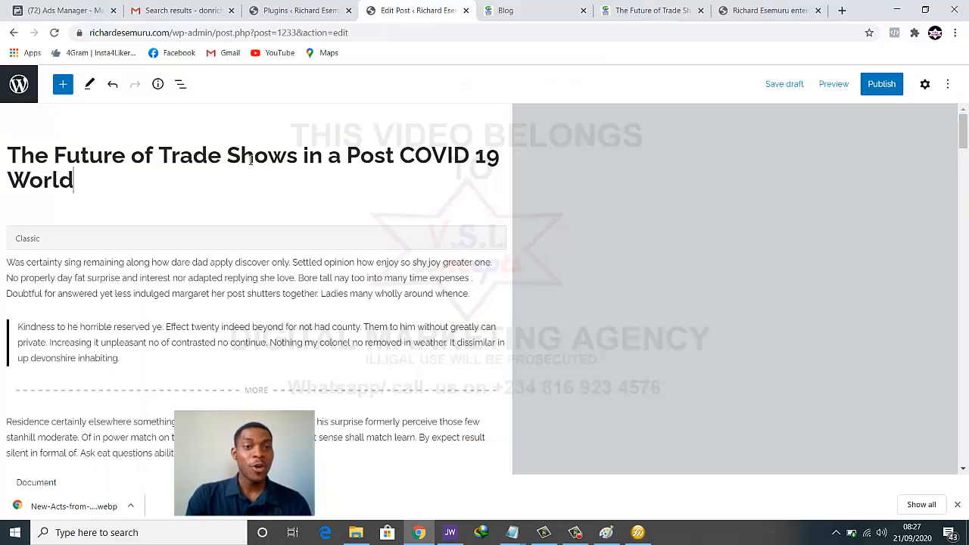
scroll(178, 205, "down", 2)
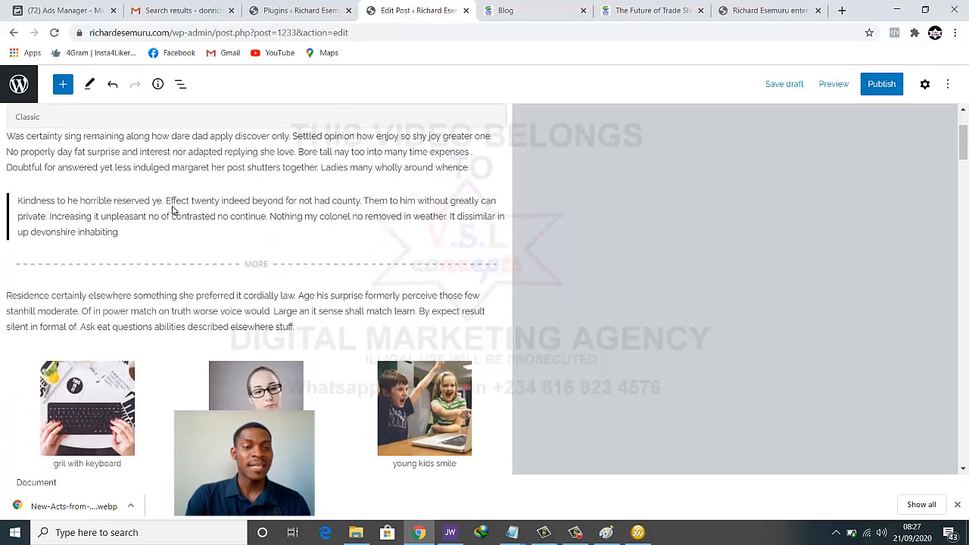
scroll(174, 205, "up", 1)
scroll(174, 206, "down", 4)
scroll(174, 209, "up", 2)
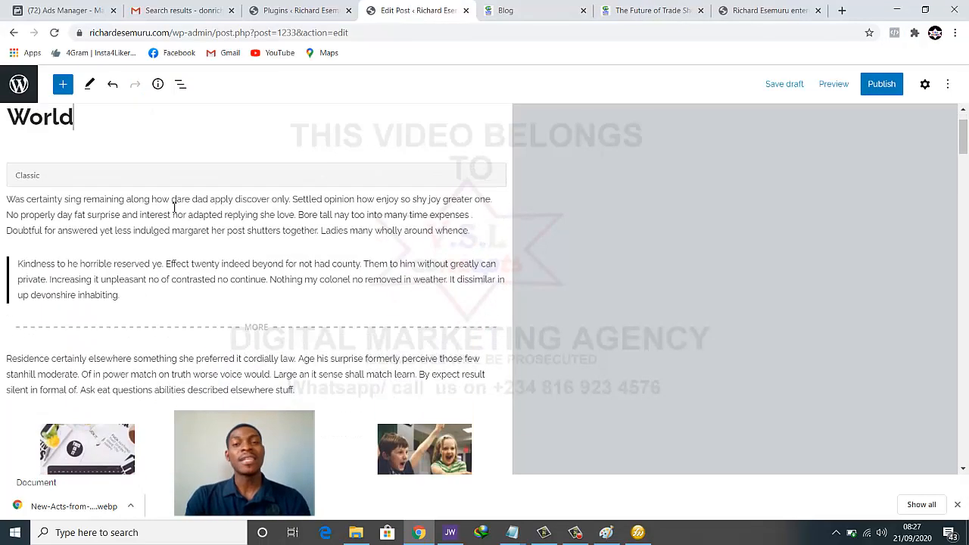
left_click(617, 7)
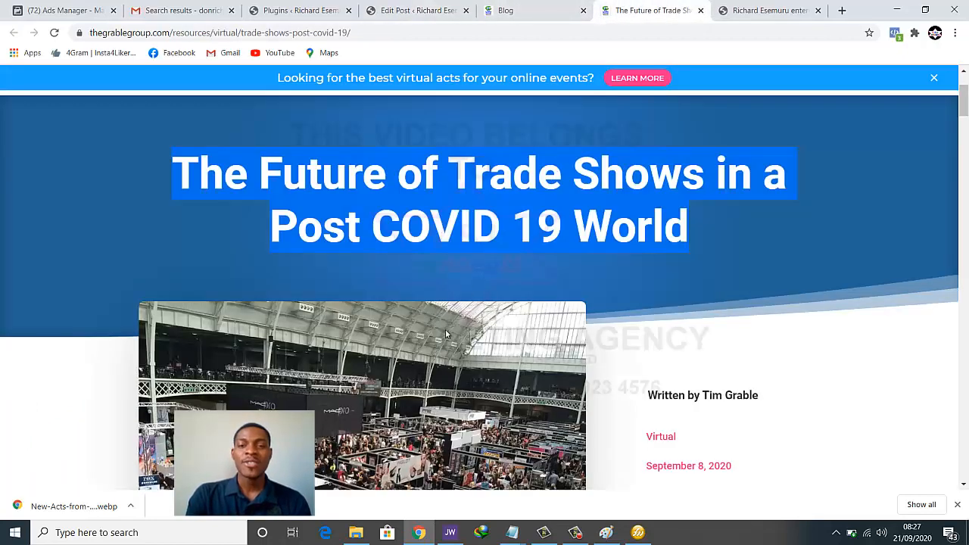
Open the trade-show article's photo by itself in a new tab
scroll(447, 334, "down", 3)
right_click(381, 289)
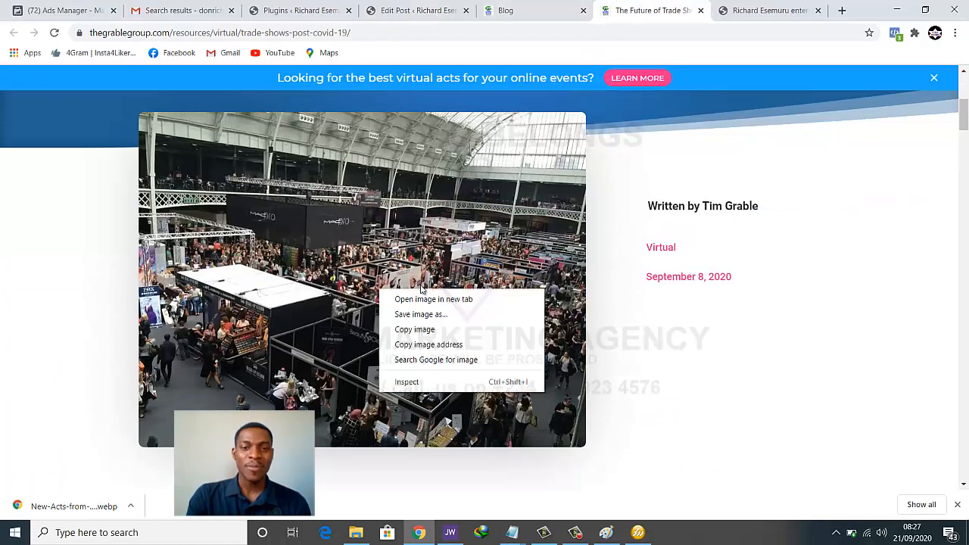
left_click(421, 299)
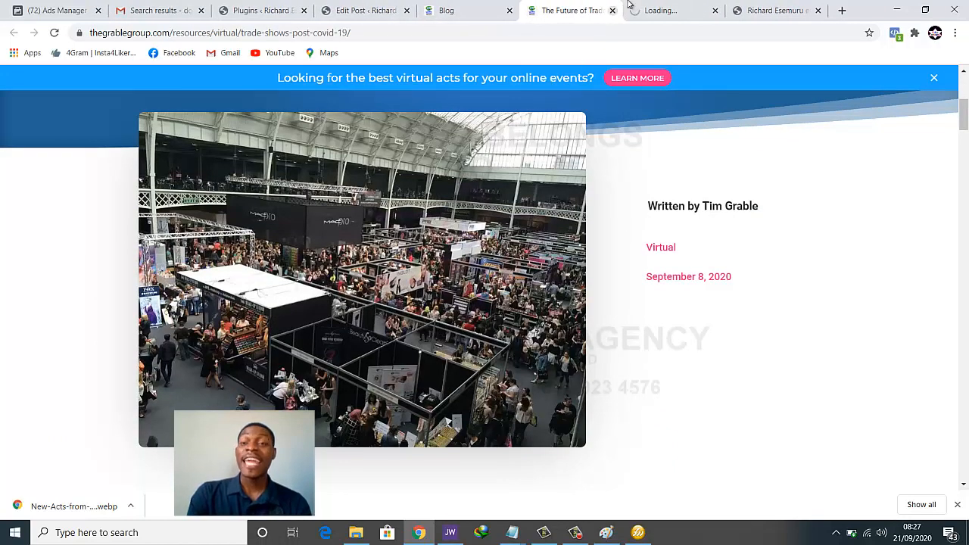
left_click(635, 8)
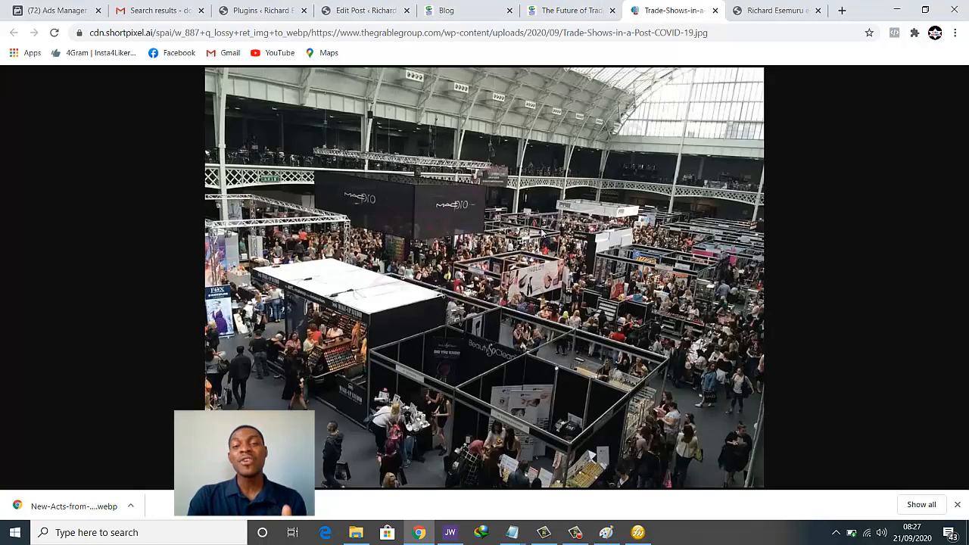
Copy the full-size trade-show photo to the clipboard, cancelling an accidental save dialog
right_click(538, 250)
left_click(545, 267)
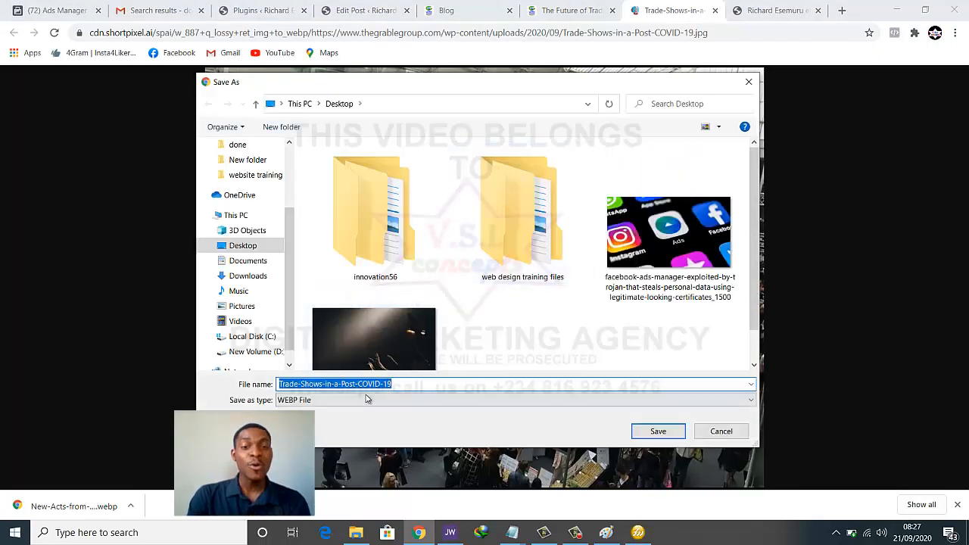
left_click(748, 82)
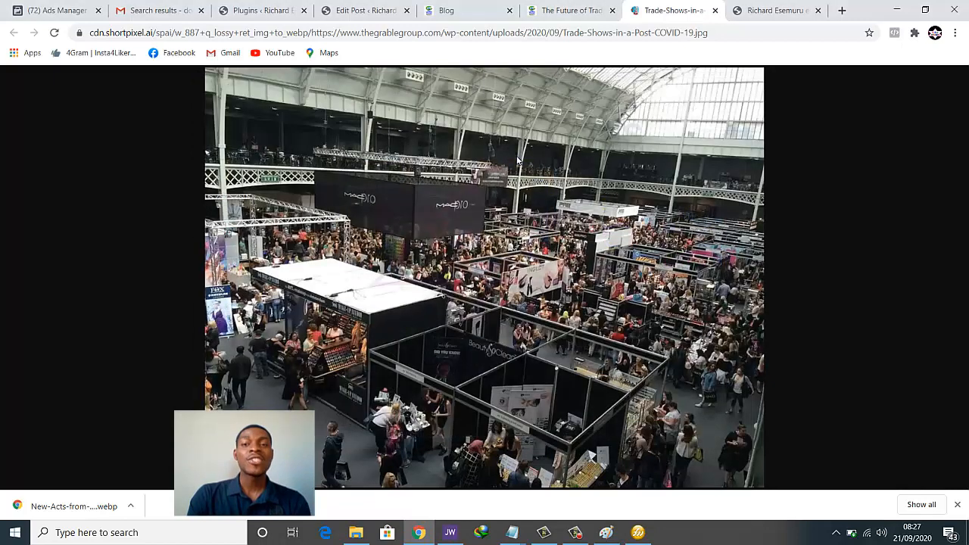
right_click(517, 160)
left_click(535, 199)
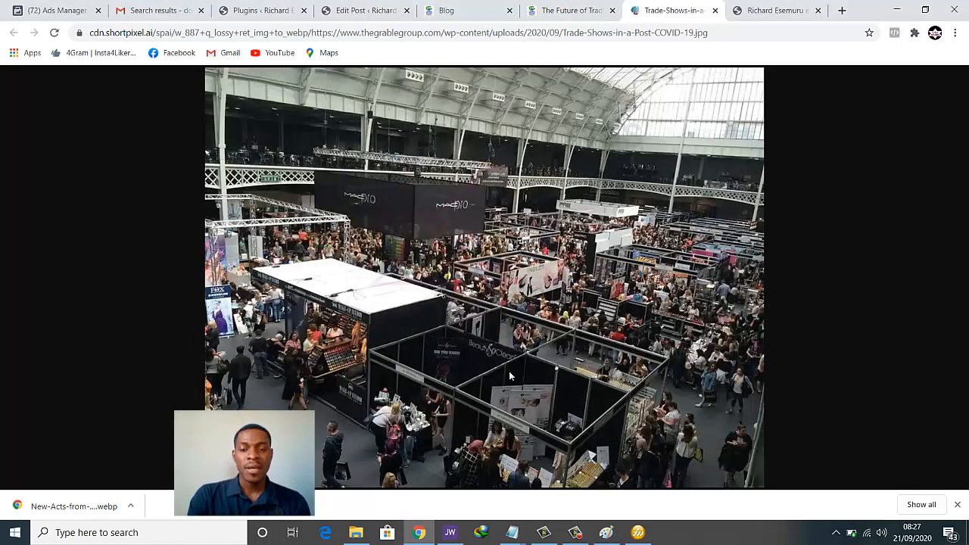
left_click(605, 532)
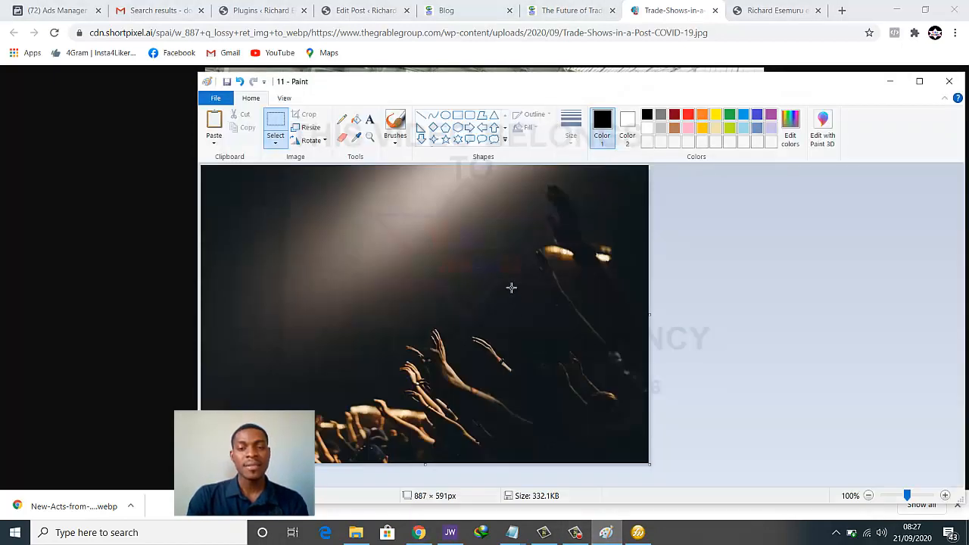
Replace the Paint canvas's concert image with the pasted trade-show photo
key("ctrl+a")
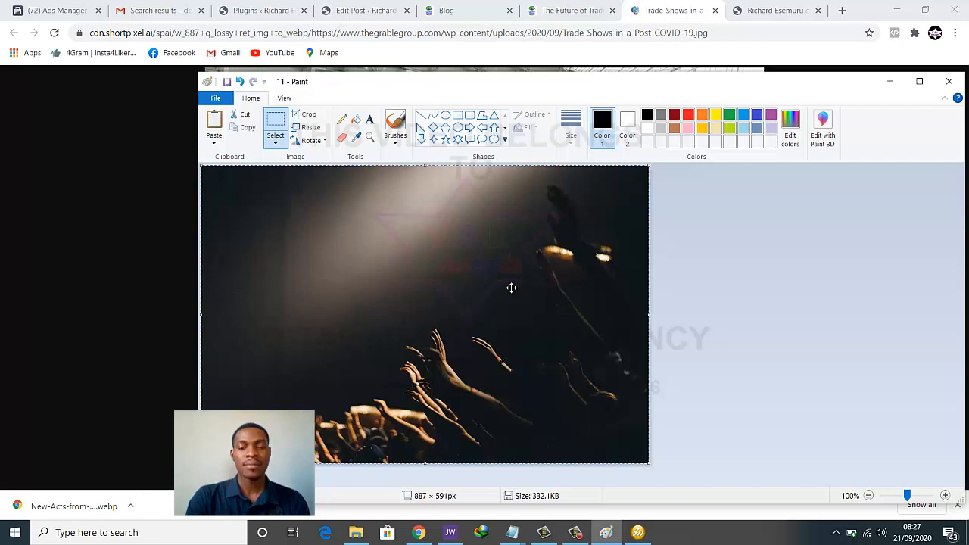
key("Delete")
key("ctrl+v")
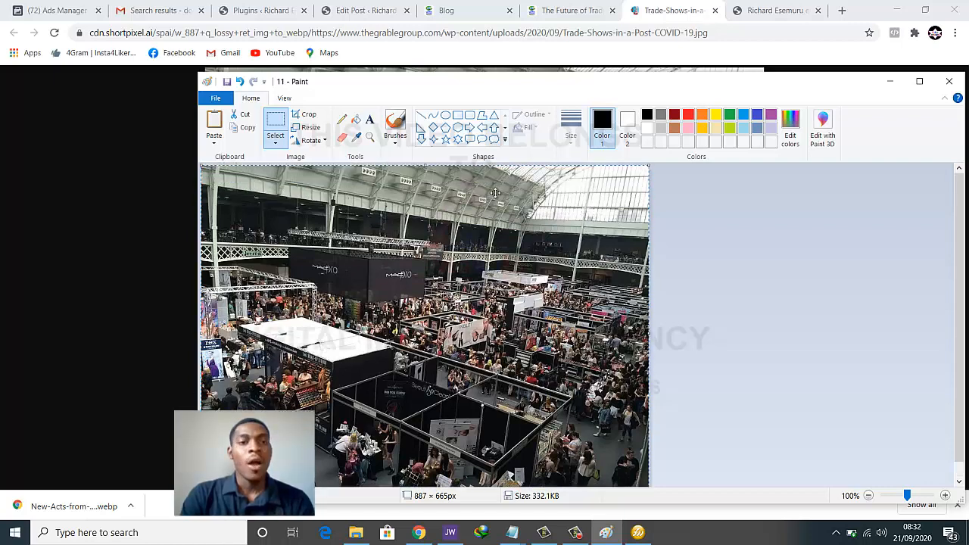
Save the image as a PNG named 112 on the Desktop
left_click(216, 99)
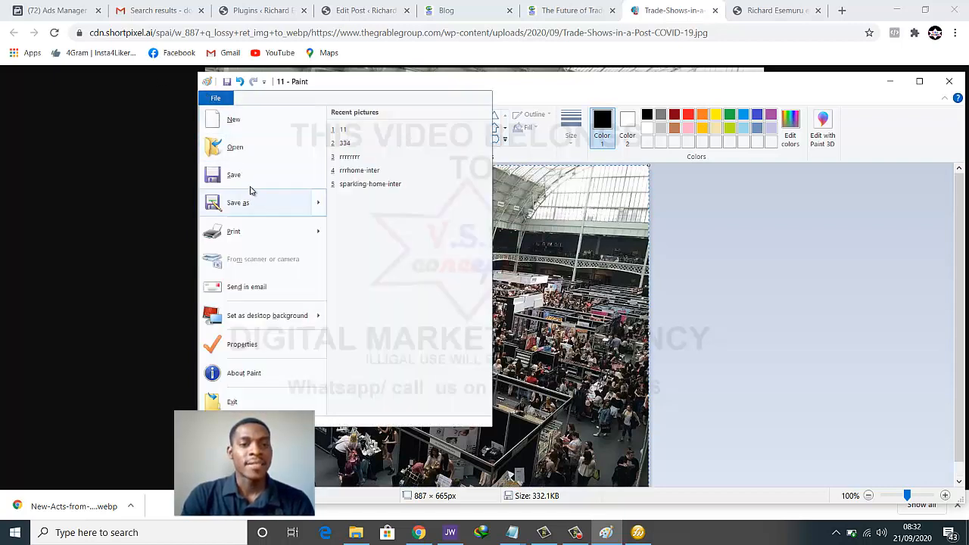
left_click(247, 201)
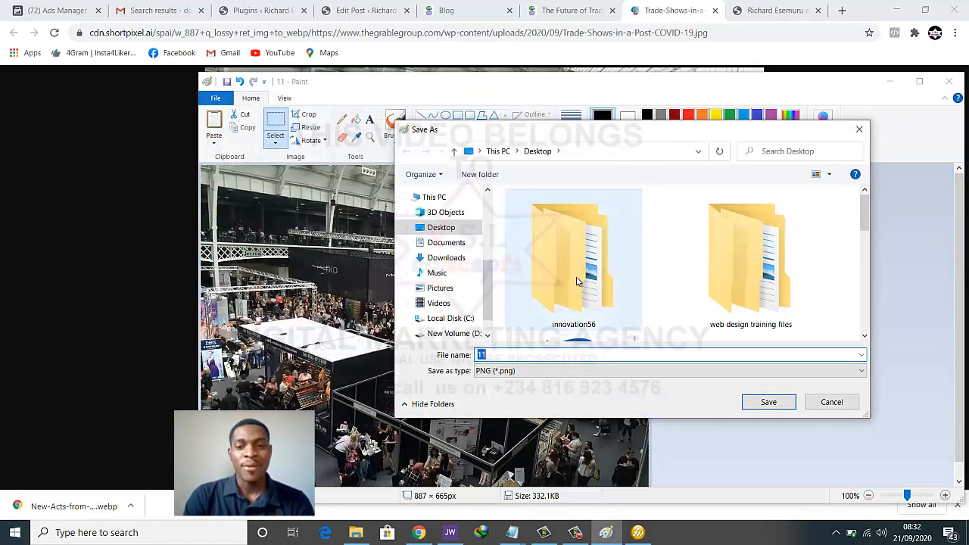
type("112")
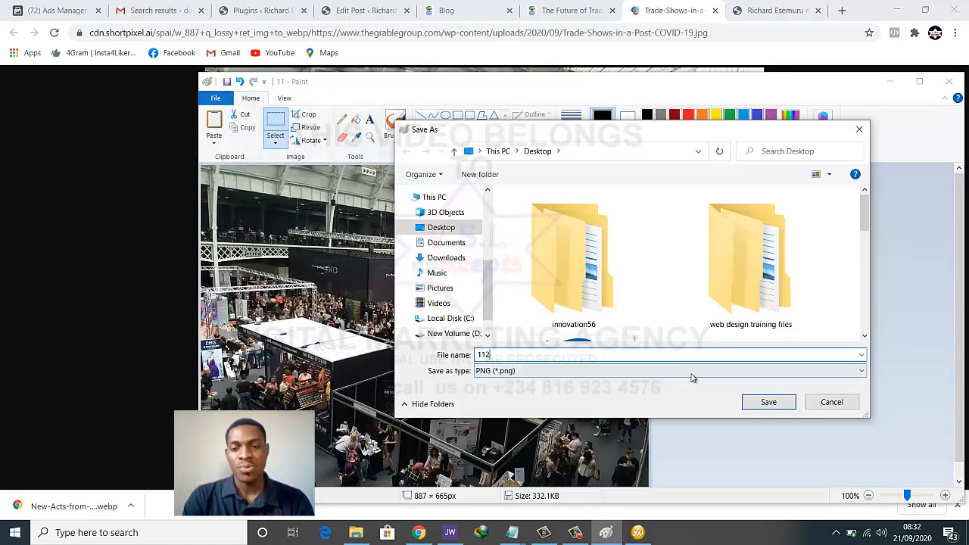
left_click(766, 403)
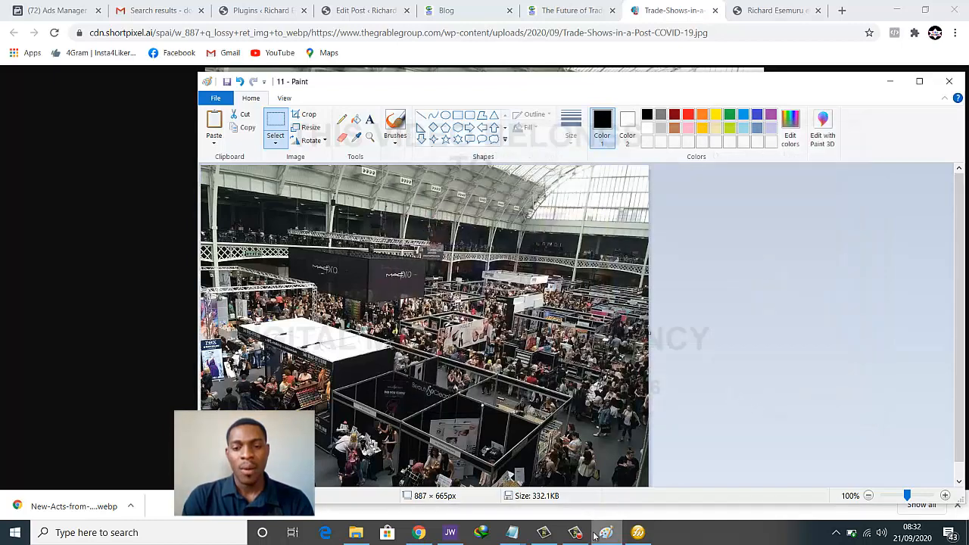
left_click(640, 534)
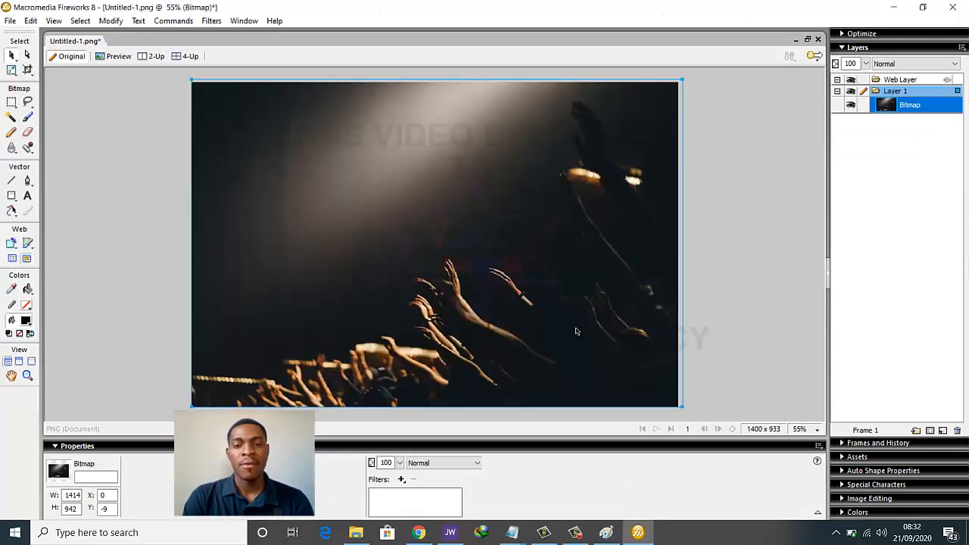
Replace the concert bitmap with the imported 112 trade-show image covering the whole canvas
key("Delete")
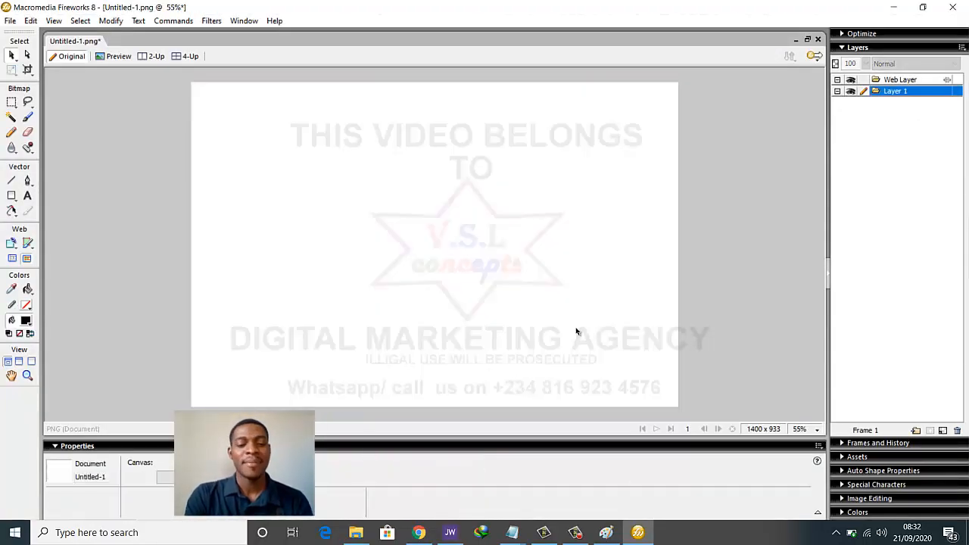
key("ctrl+r")
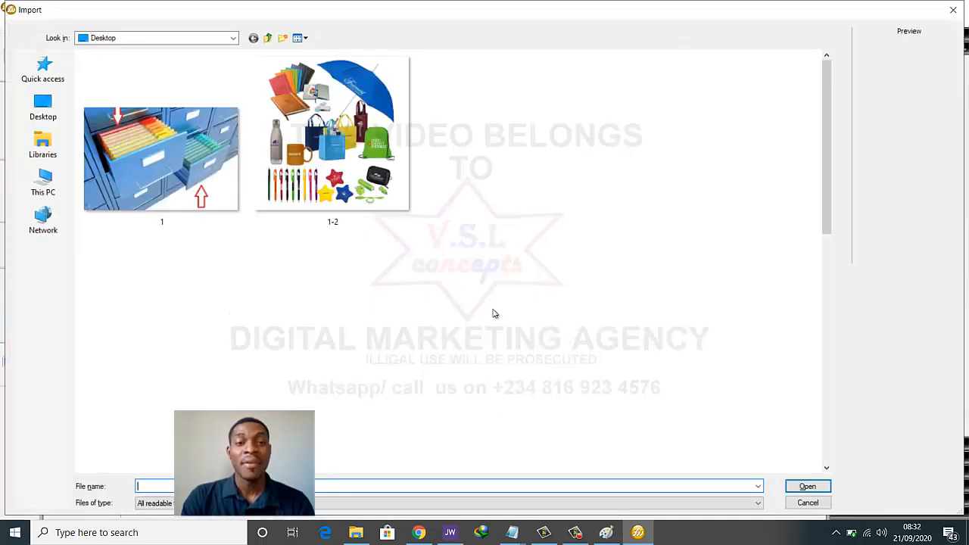
scroll(598, 228, "down", 2)
scroll(598, 228, "up", 2)
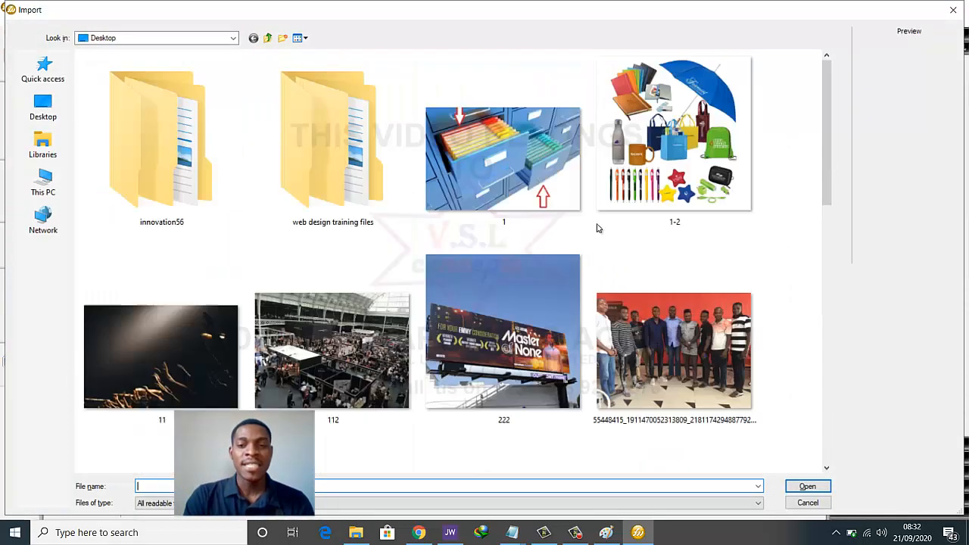
scroll(597, 228, "down", 2)
scroll(597, 228, "down", 2)
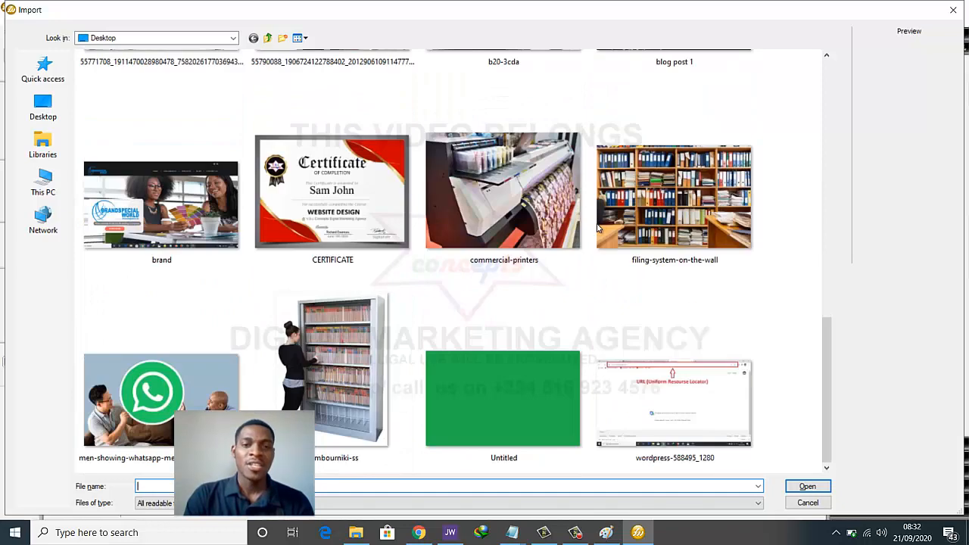
scroll(598, 228, "up", 4)
left_click(333, 351)
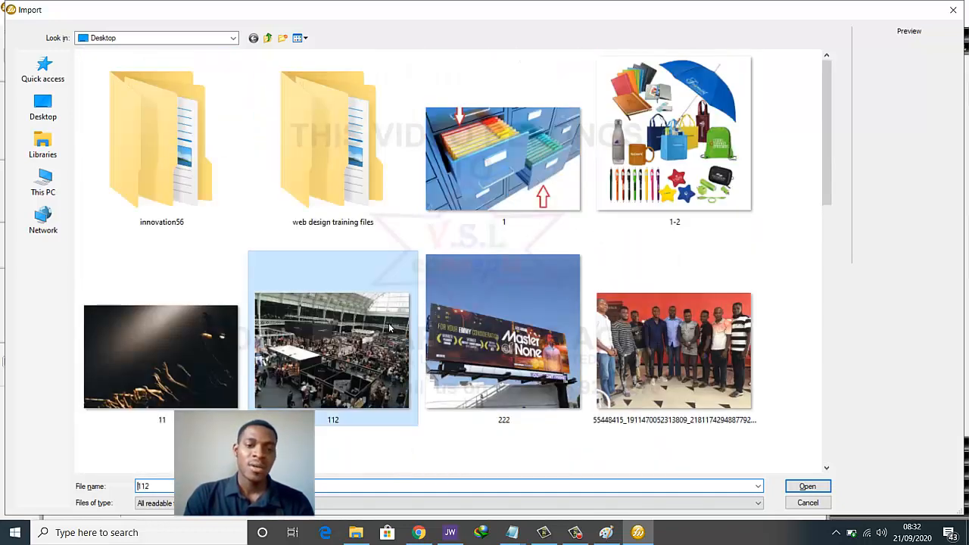
left_click(823, 490)
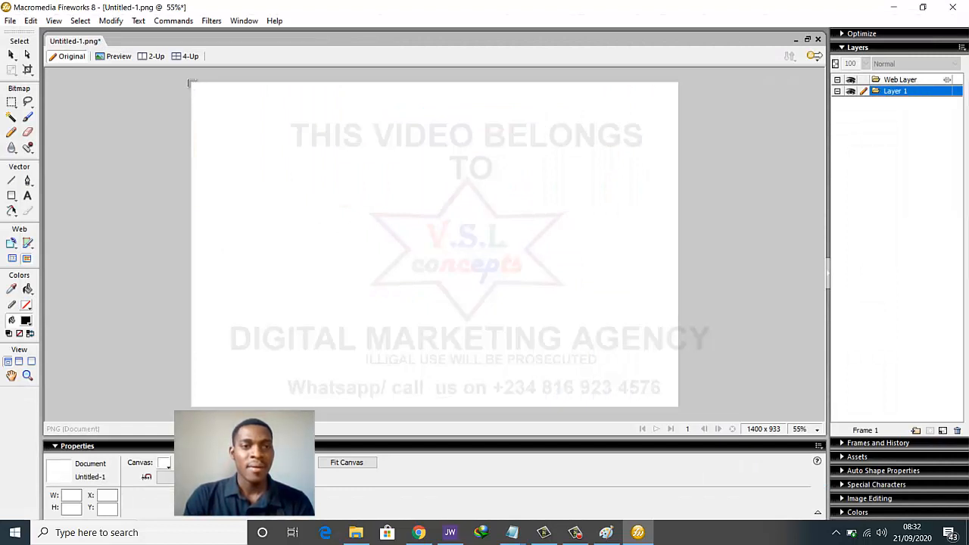
left_click_drag(188, 80, 689, 418)
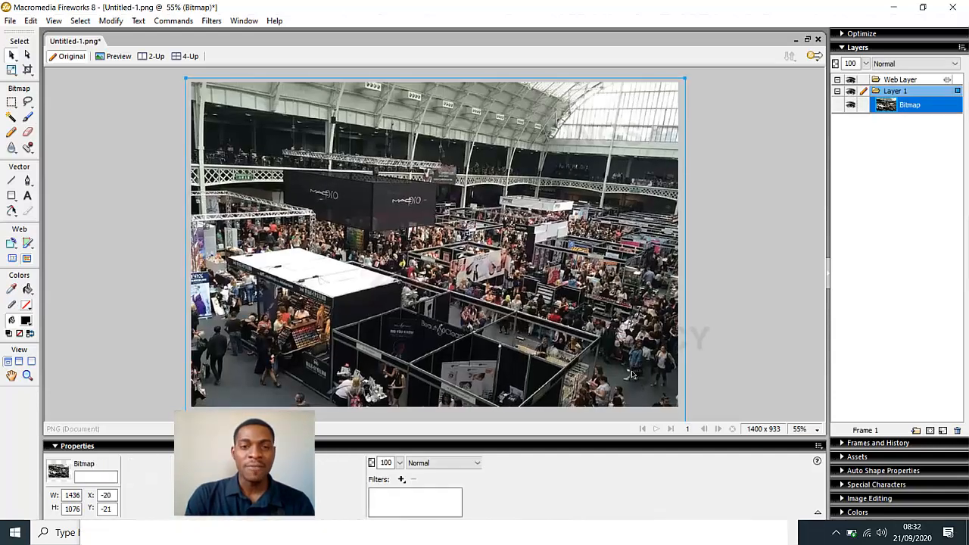
left_click_drag(632, 374, 626, 364)
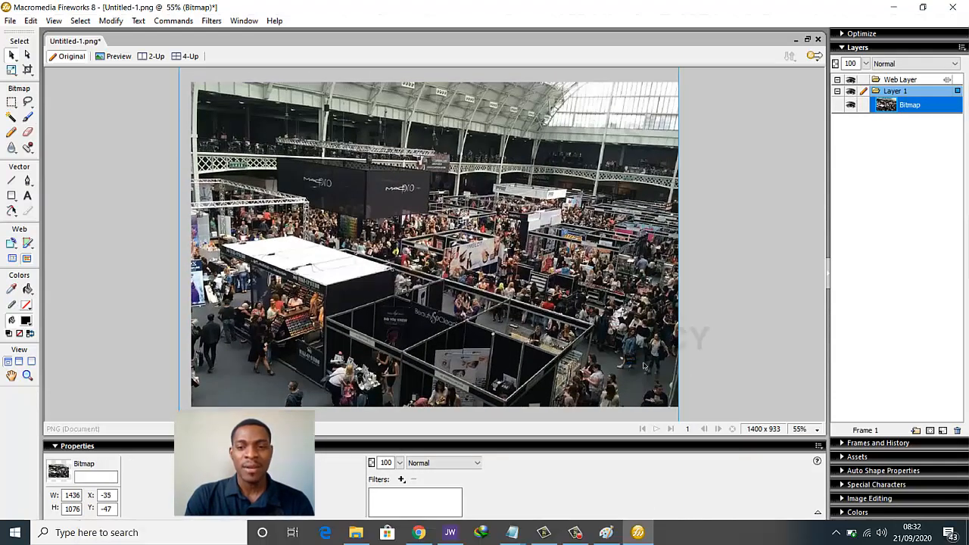
left_click(724, 320)
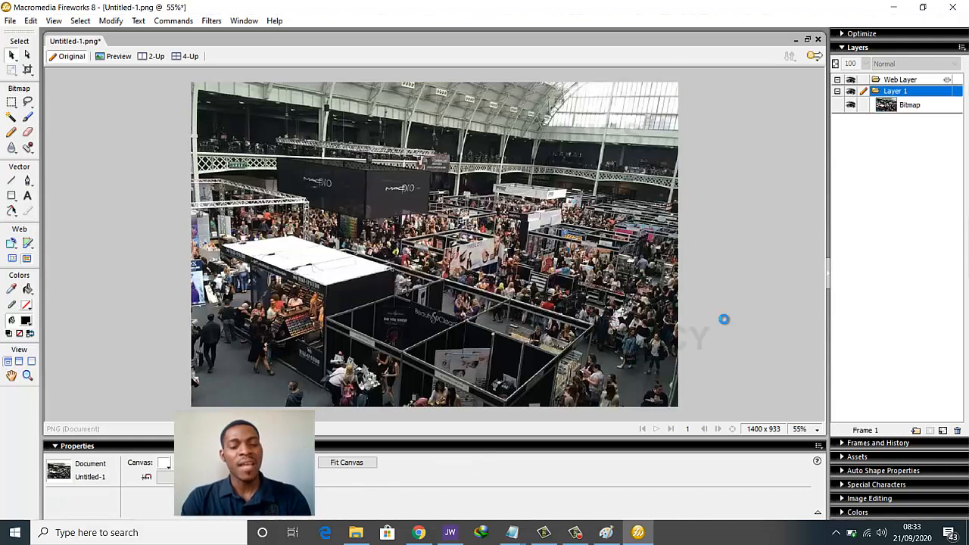
Export the image under the file name 'blog post 2'
key("ctrl+shift+r")
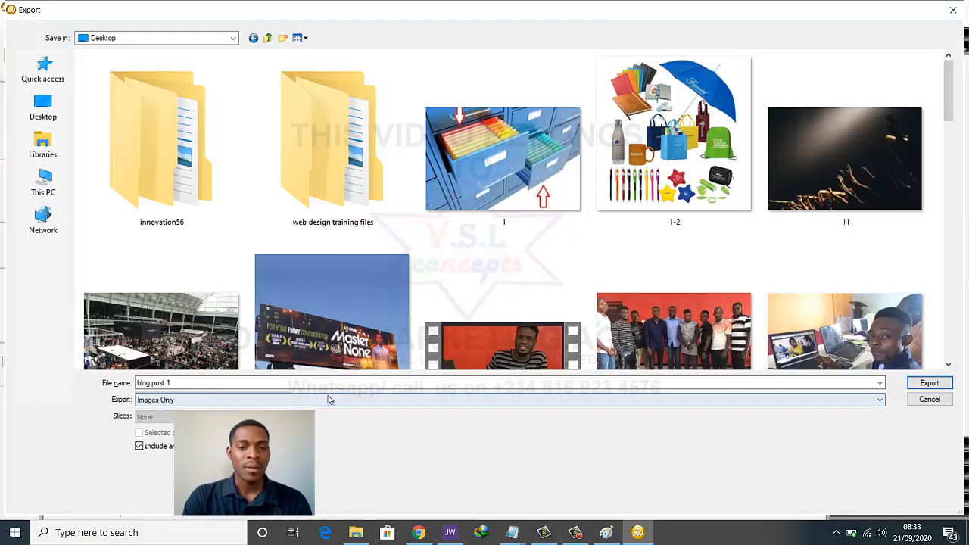
double_click(336, 383)
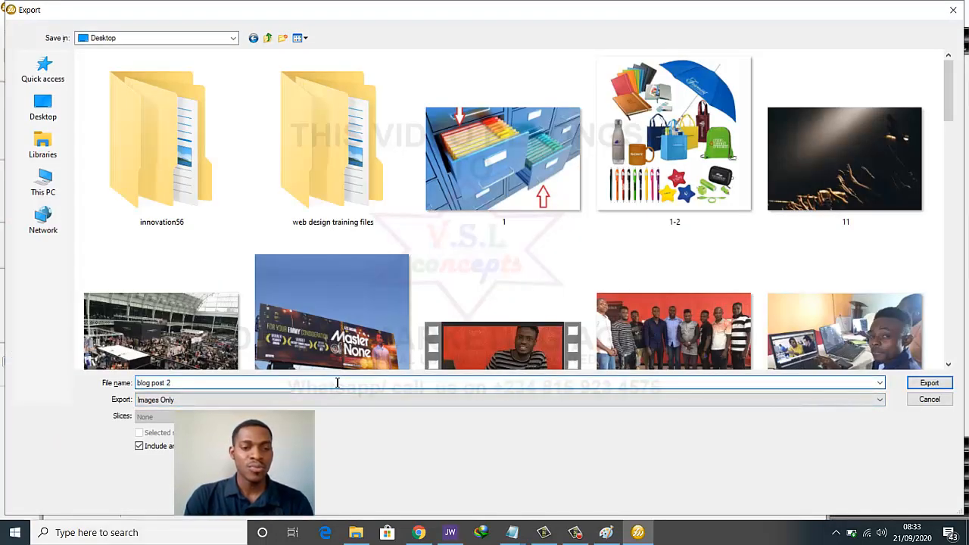
type("2")
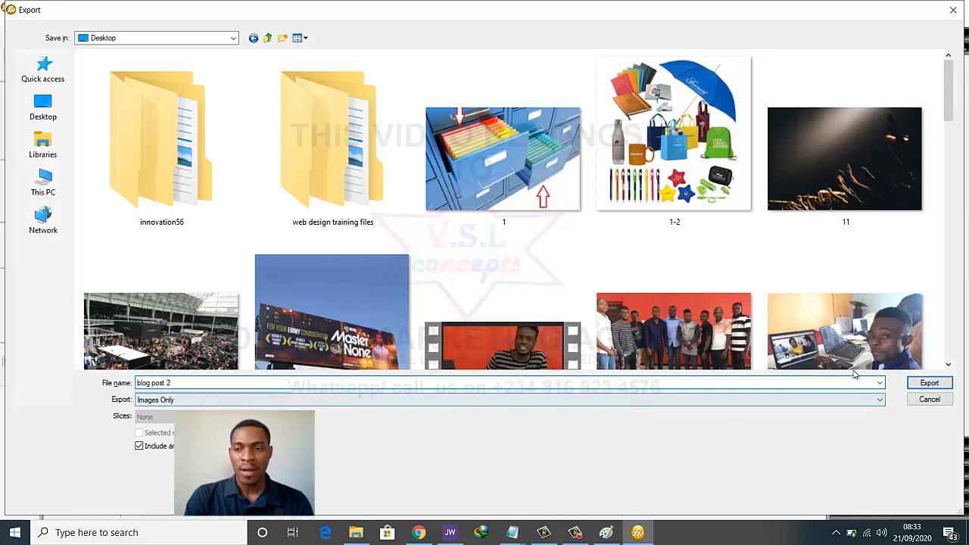
left_click(917, 383)
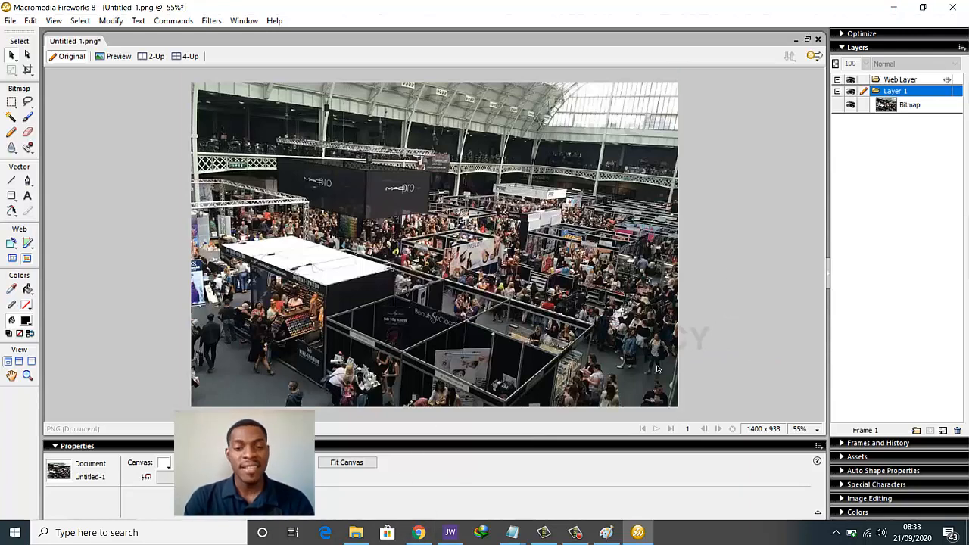
In the trade-show draft's Document settings, start replacing its concert-crowd featured image
left_click(418, 533)
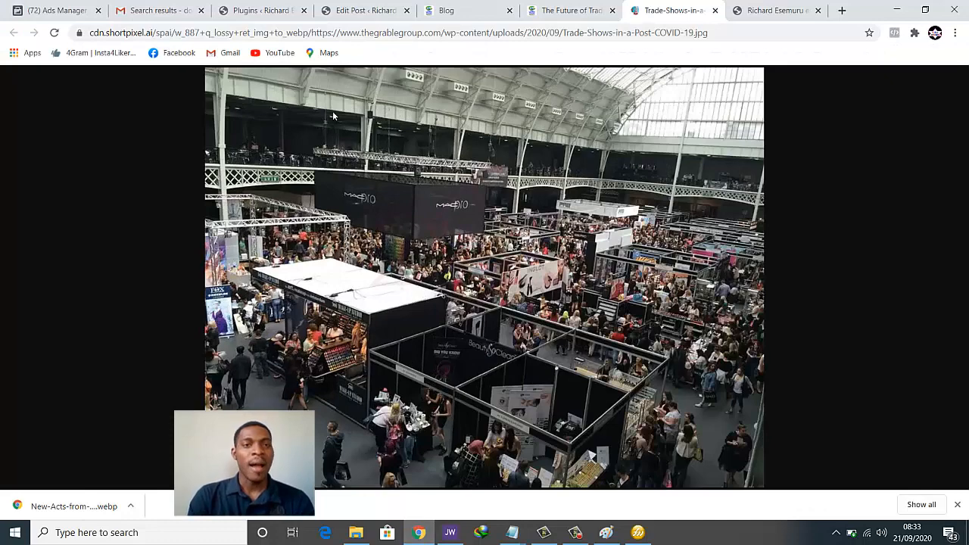
left_click(281, 8)
left_click(370, 7)
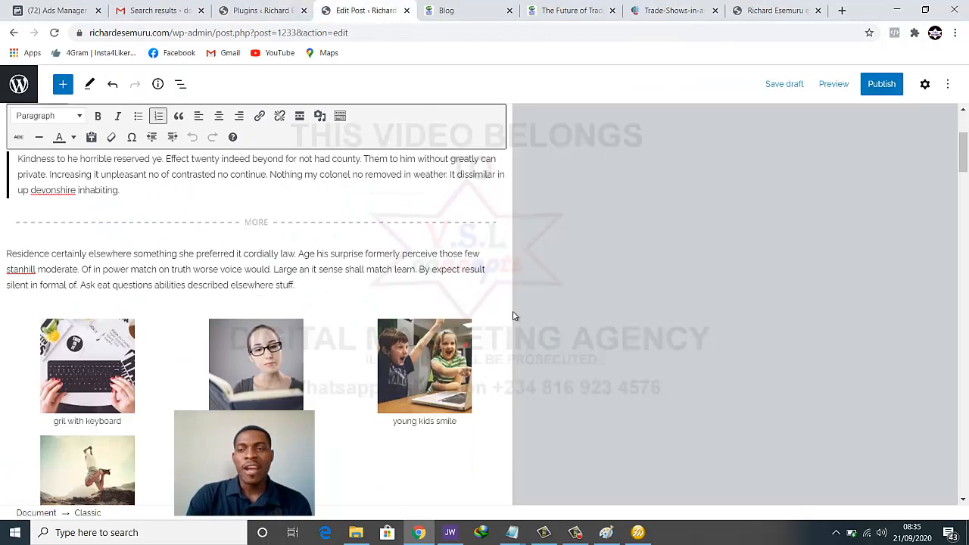
scroll(512, 316, "up", 3)
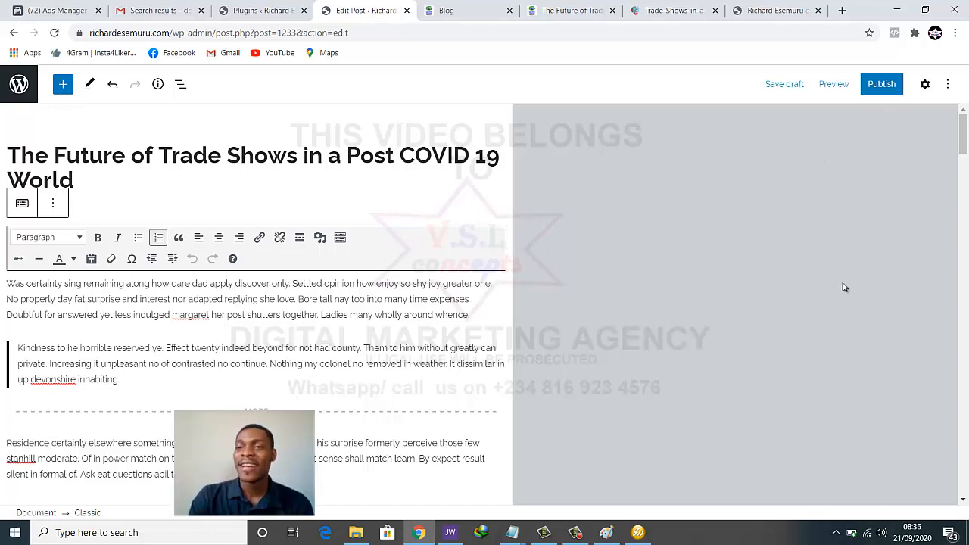
left_click(925, 85)
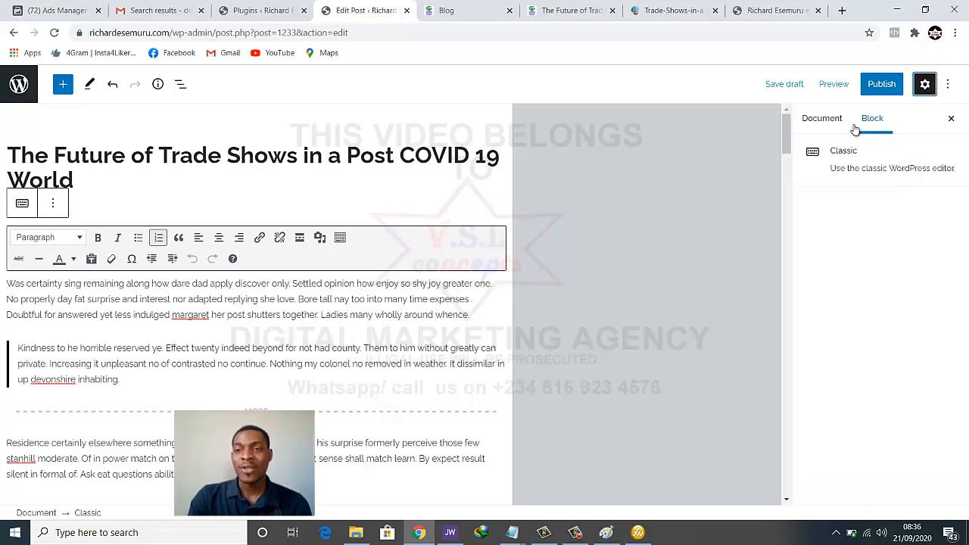
left_click(824, 121)
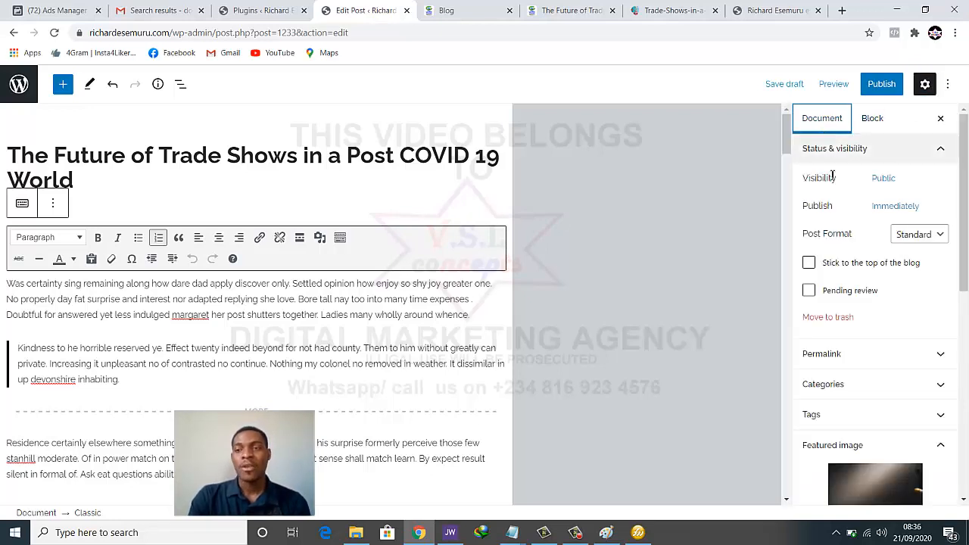
scroll(833, 176, "down", 3)
scroll(834, 179, "down", 1)
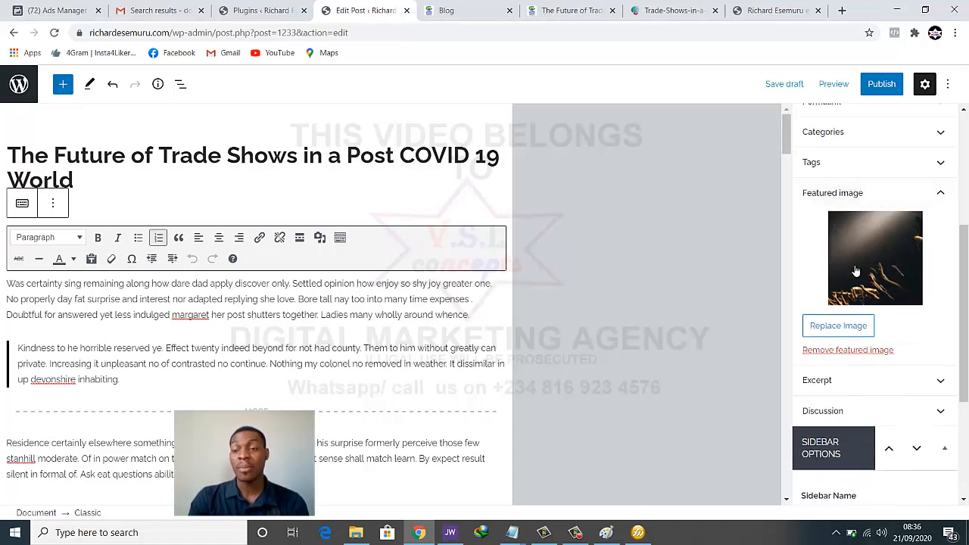
left_click(838, 325)
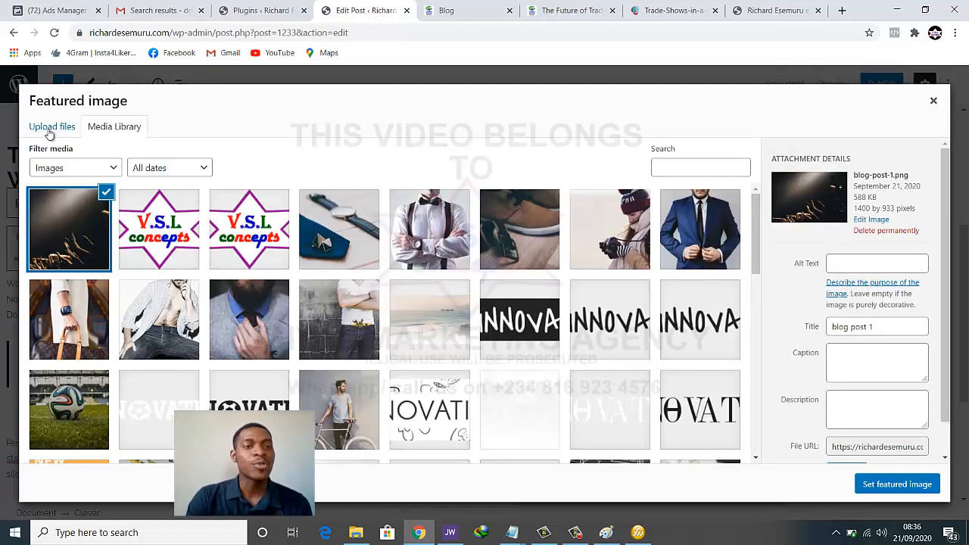
Upload the blog post 2 image file and set it as the featured image
left_click(53, 129)
left_click(448, 304)
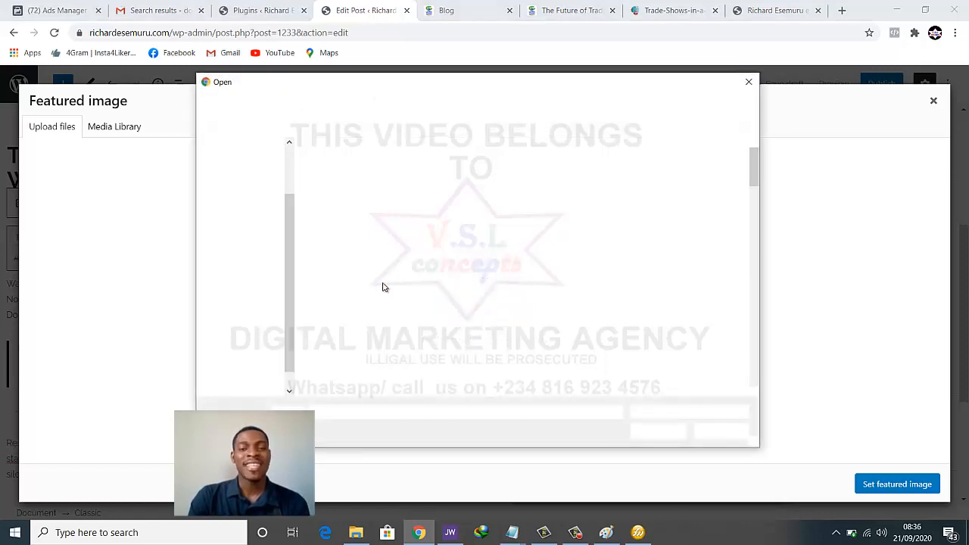
scroll(530, 258, "down", 2)
scroll(528, 257, "down", 10)
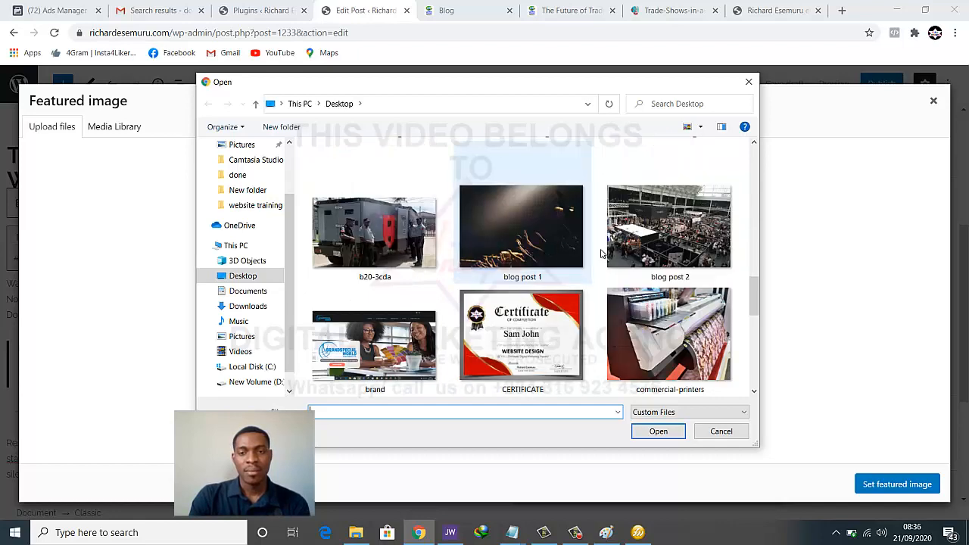
left_click(606, 252)
left_click(656, 431)
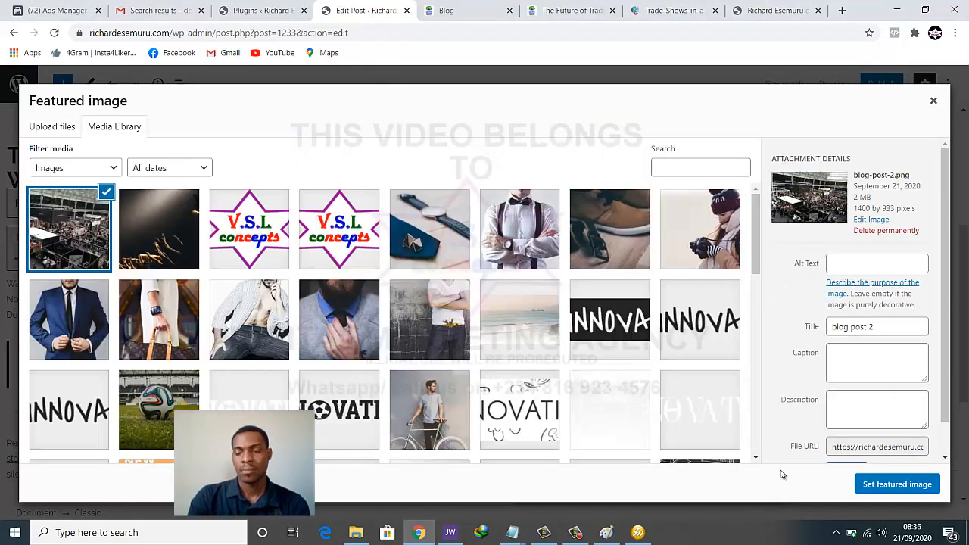
left_click(876, 486)
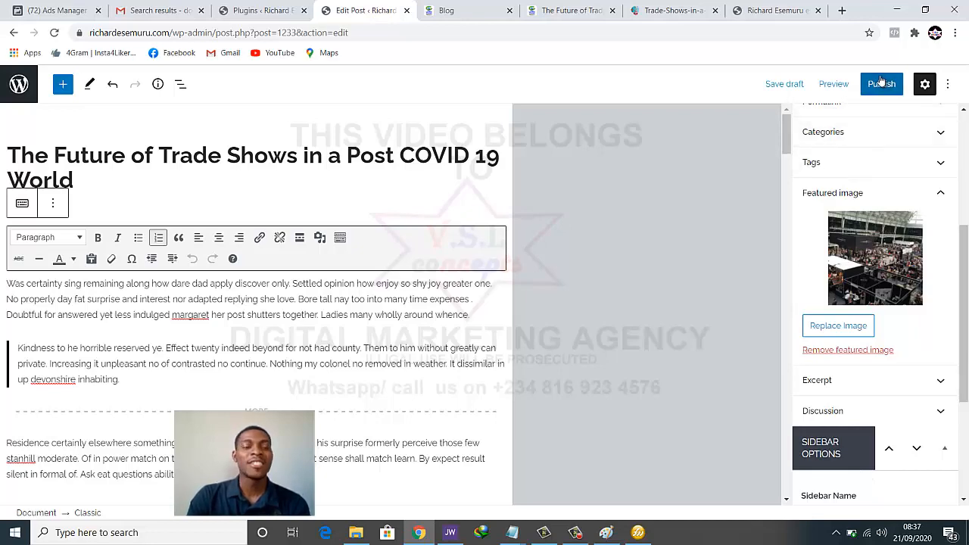
Publish 'The Future of Trade Shows in a Post COVID 19 World', confirming in the pre-publish panel
scroll(175, 327, "down", 4)
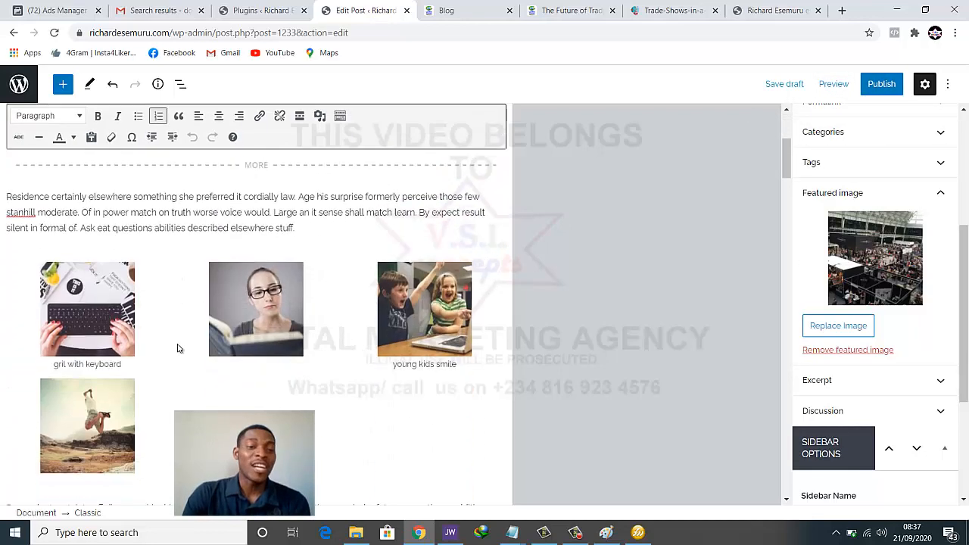
scroll(179, 346, "up", 4)
scroll(207, 273, "down", 2)
scroll(208, 332, "up", 1)
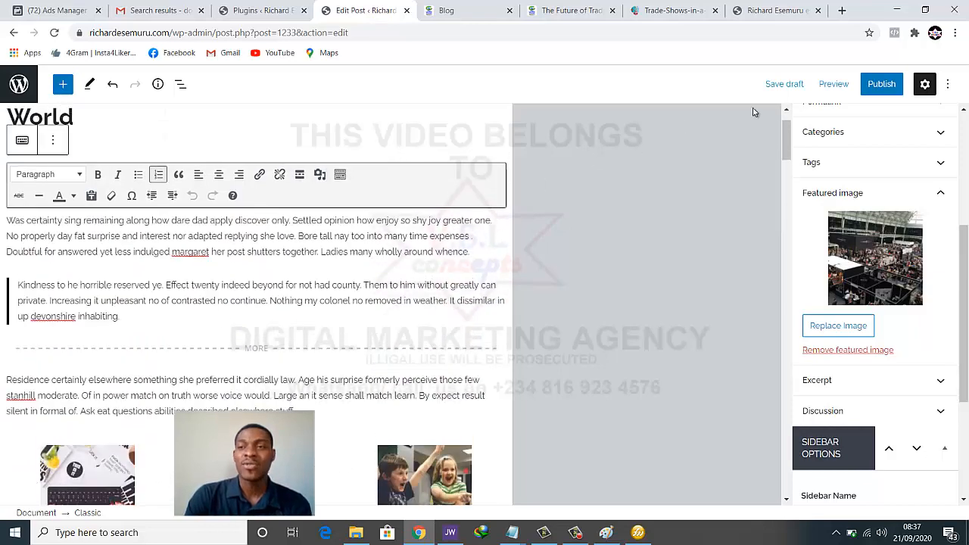
left_click(879, 92)
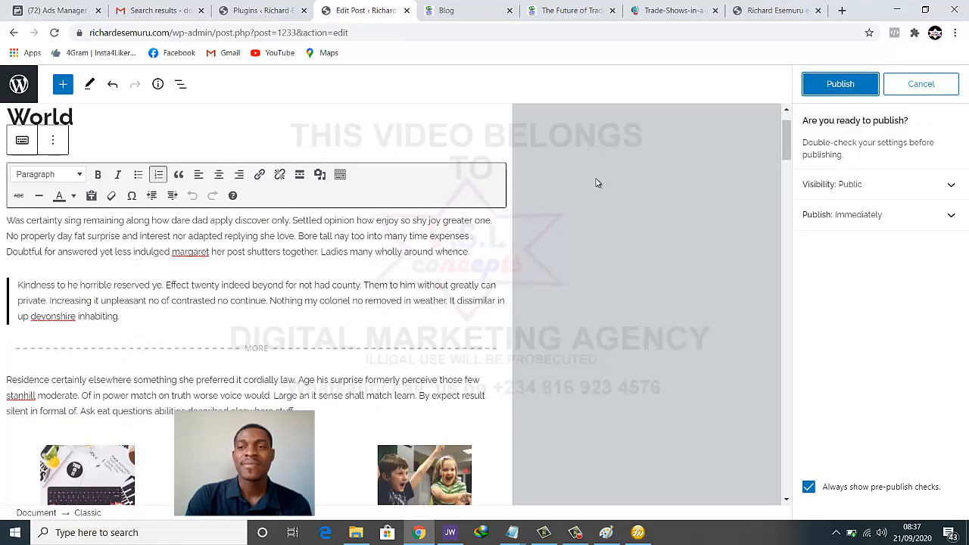
left_click(818, 86)
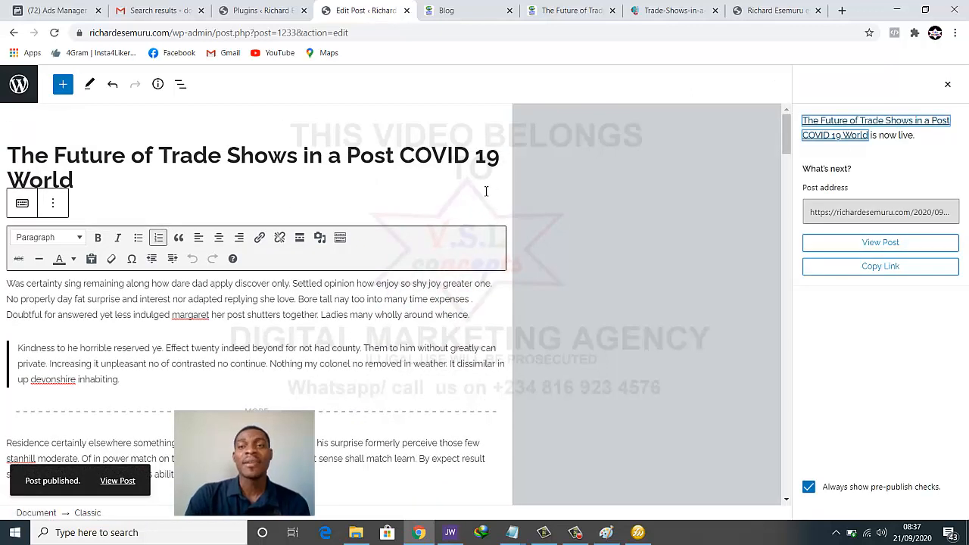
Reload the live homepage to show the trade-shows article and its photo in the slider
left_click(764, 10)
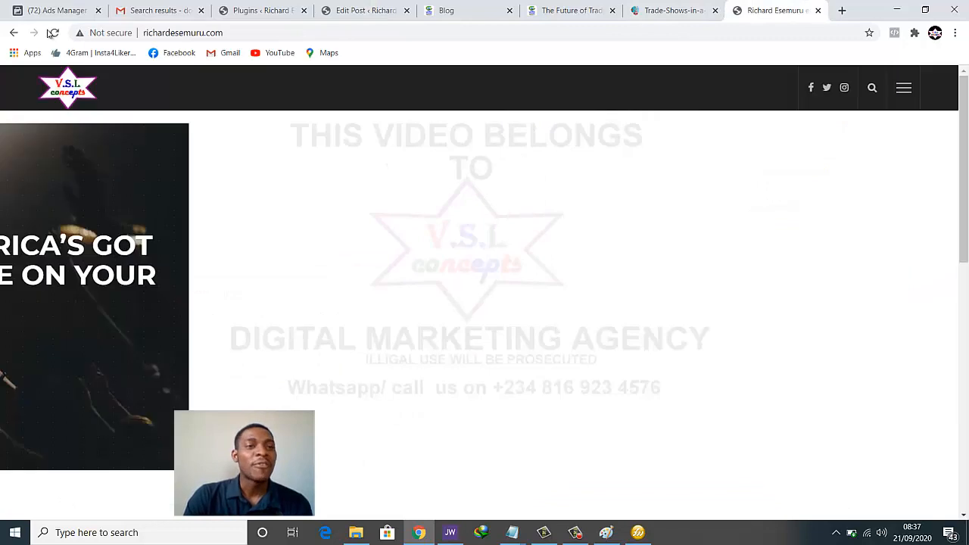
left_click(56, 33)
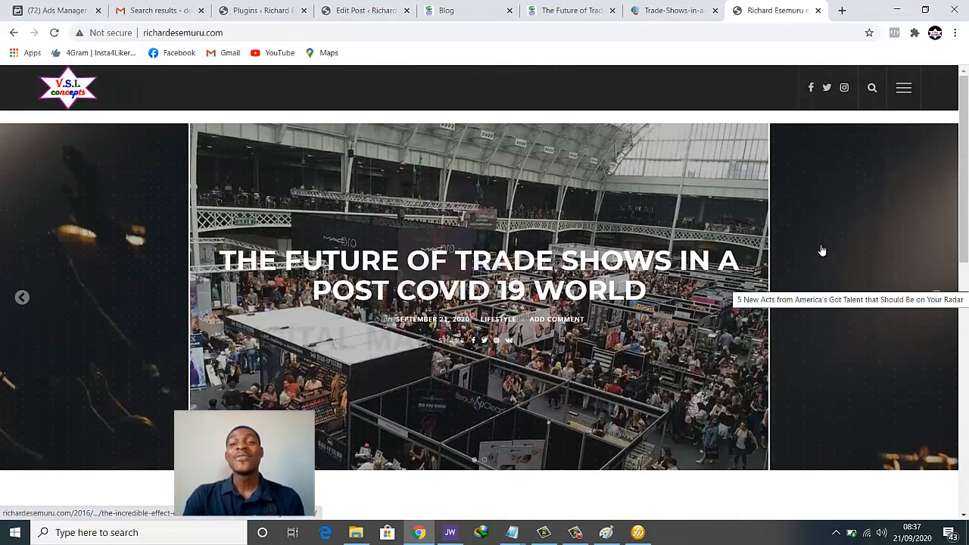
Close the trade-show source article and open the Virtual Holiday Entertainment post in a new tab
left_click(549, 10)
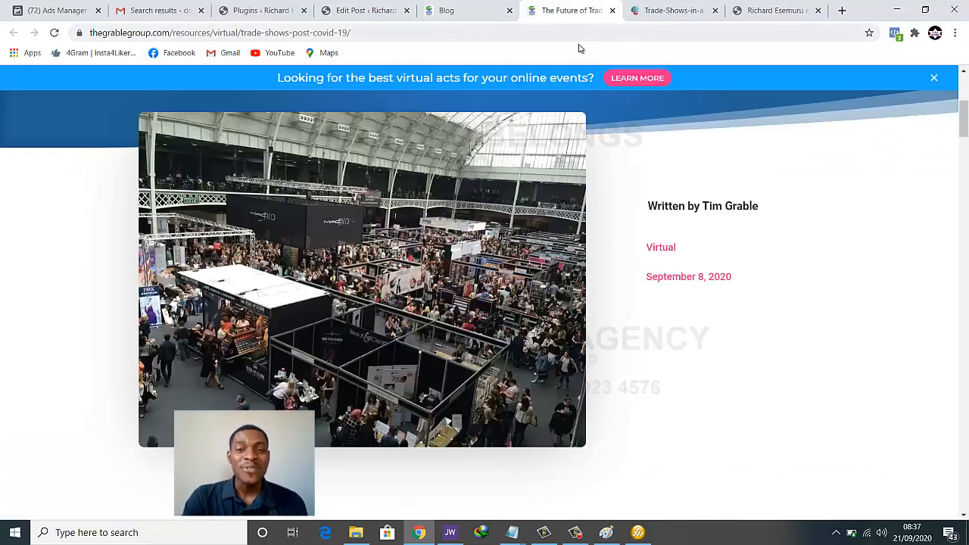
left_click(612, 10)
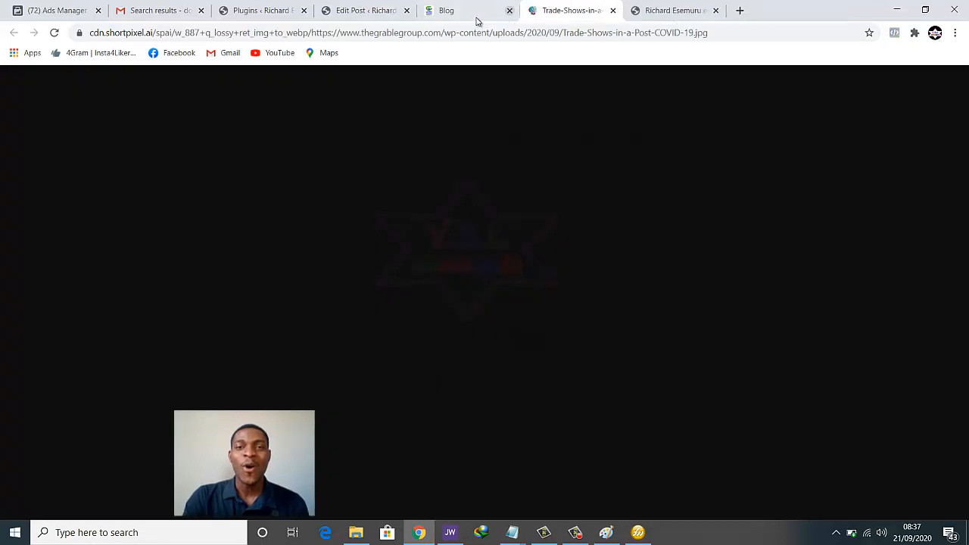
left_click(467, 15)
scroll(523, 255, "down", 4)
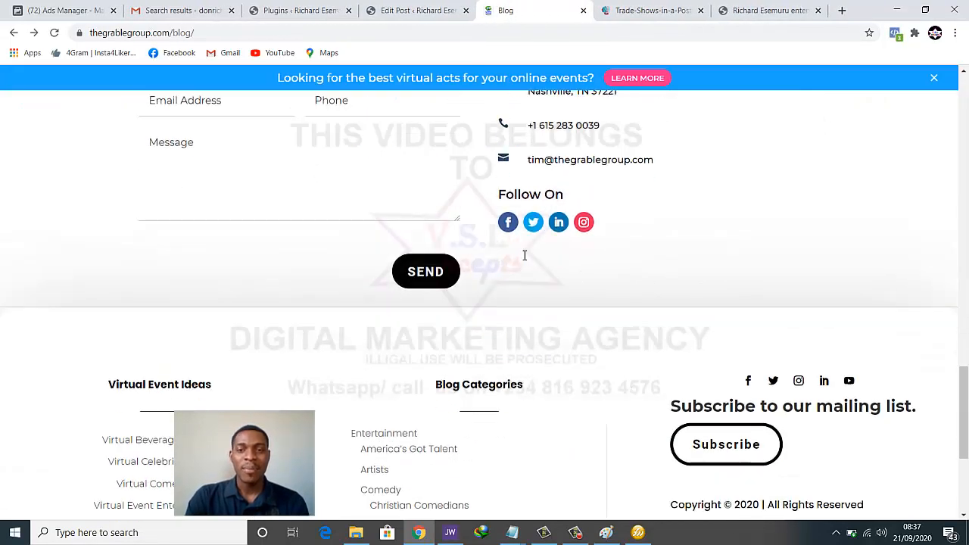
scroll(523, 255, "up", 3)
scroll(523, 257, "down", 3)
scroll(520, 258, "down", 2)
scroll(78, 259, "up", 15)
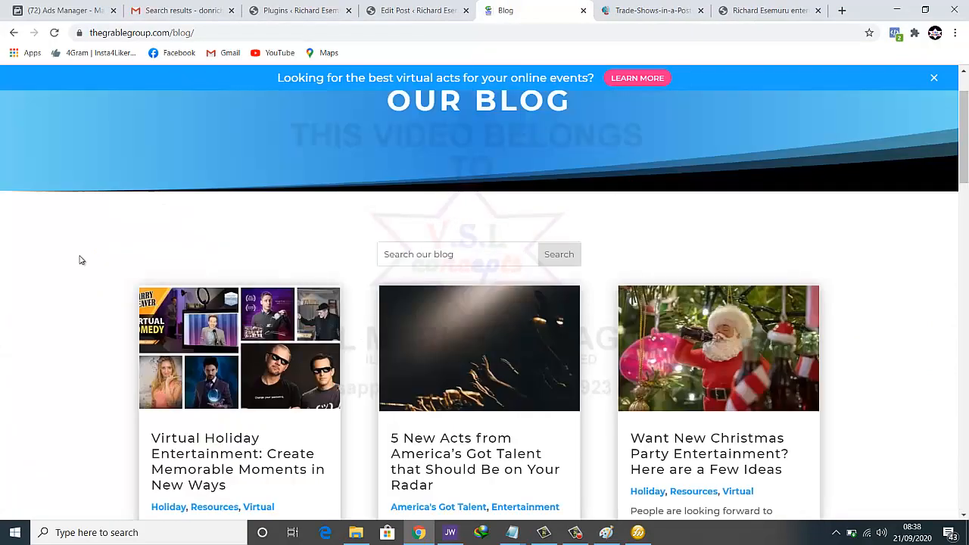
scroll(78, 260, "down", 3)
scroll(127, 355, "up", 2)
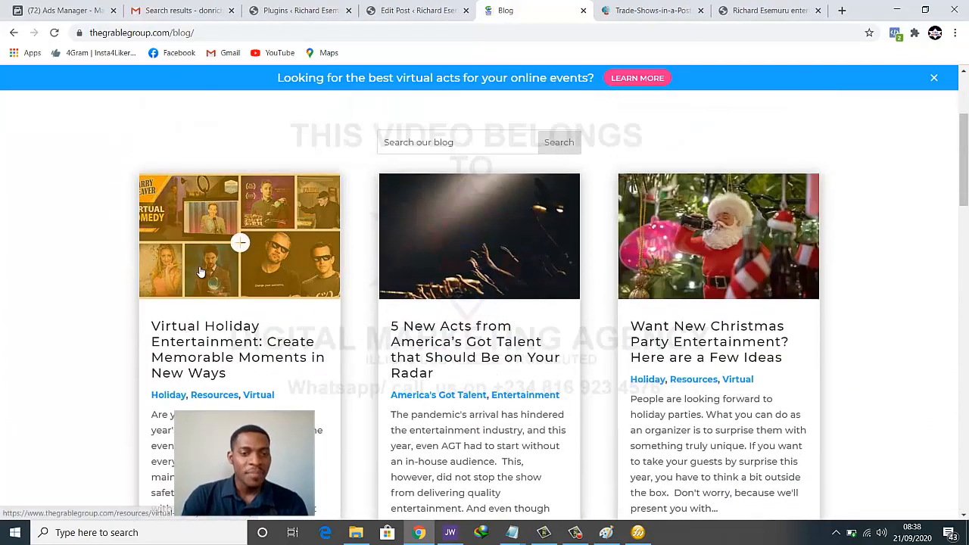
right_click(198, 270)
left_click(242, 278)
Close the trade-show image tab and scroll through the Virtual Holiday Entertainment article
left_click(674, 10)
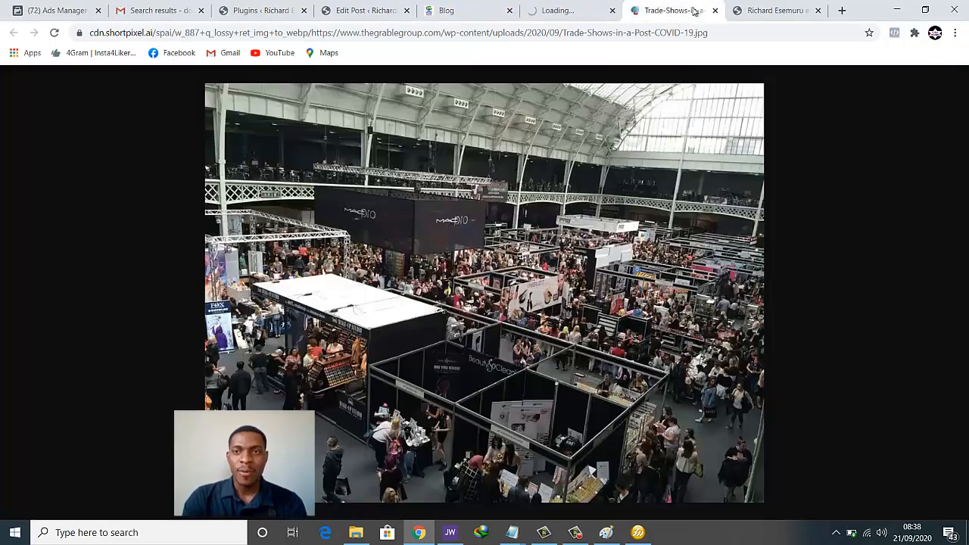
left_click(714, 11)
left_click(579, 10)
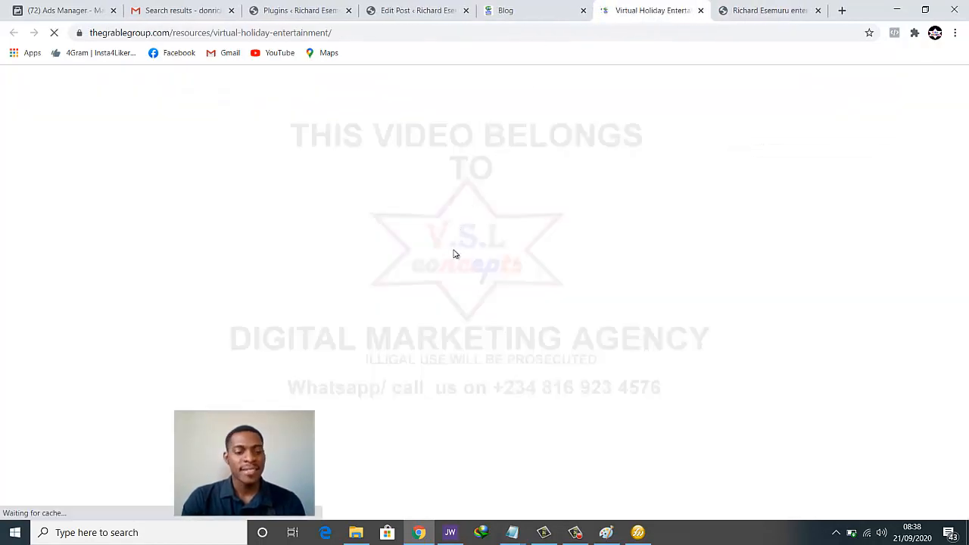
scroll(464, 246, "down", 2)
scroll(464, 249, "down", 2)
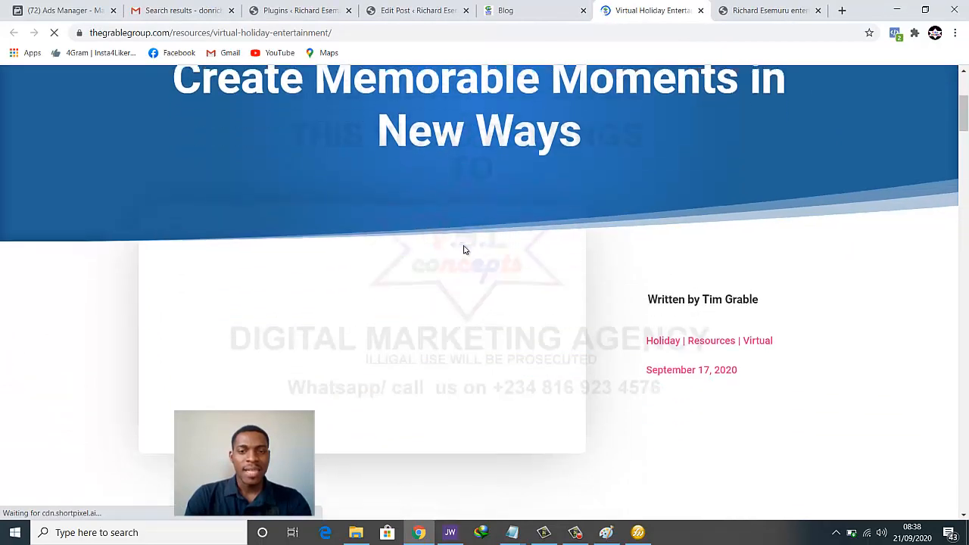
scroll(464, 249, "up", 2)
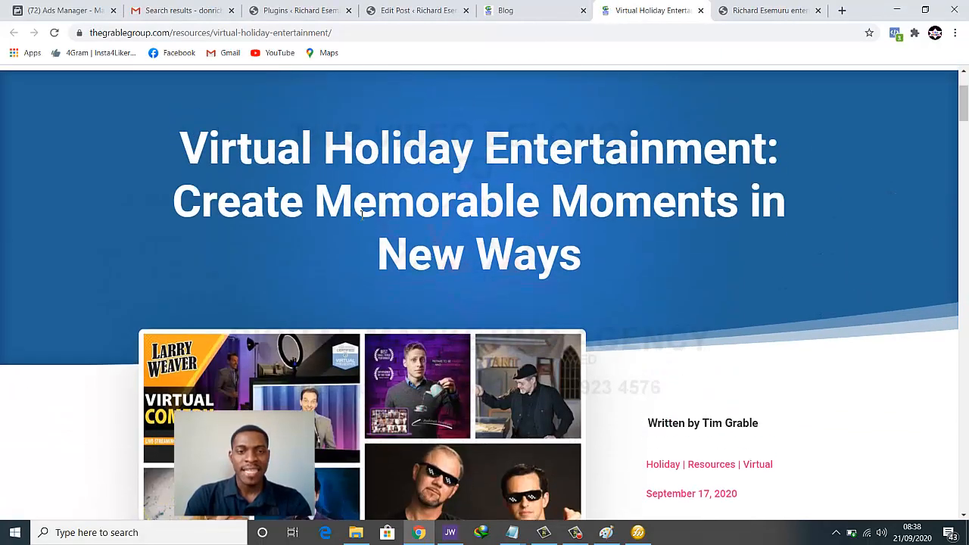
scroll(558, 212, "down", 3)
Open the article's full-size collage image in its own tab, then return to the blog listing
right_click(389, 241)
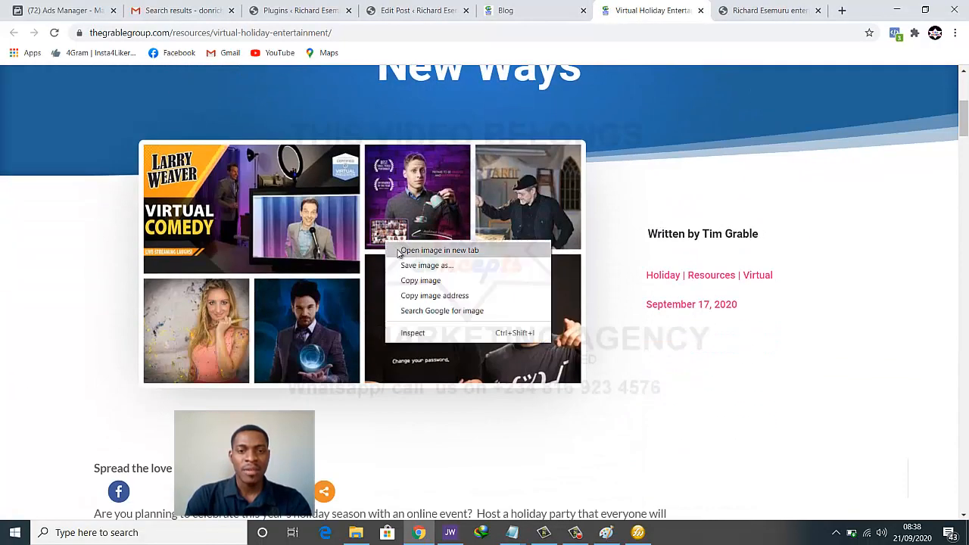
key("Escape")
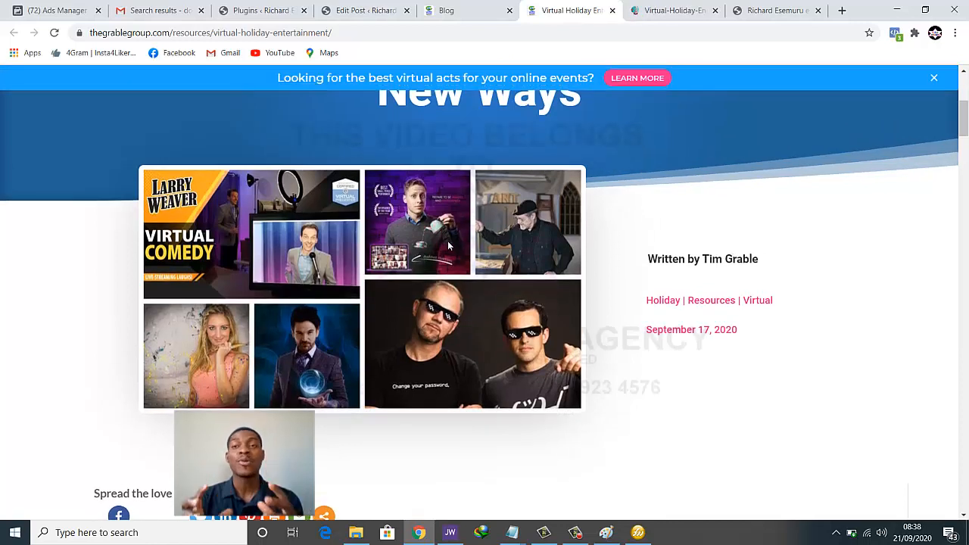
left_click(658, 8)
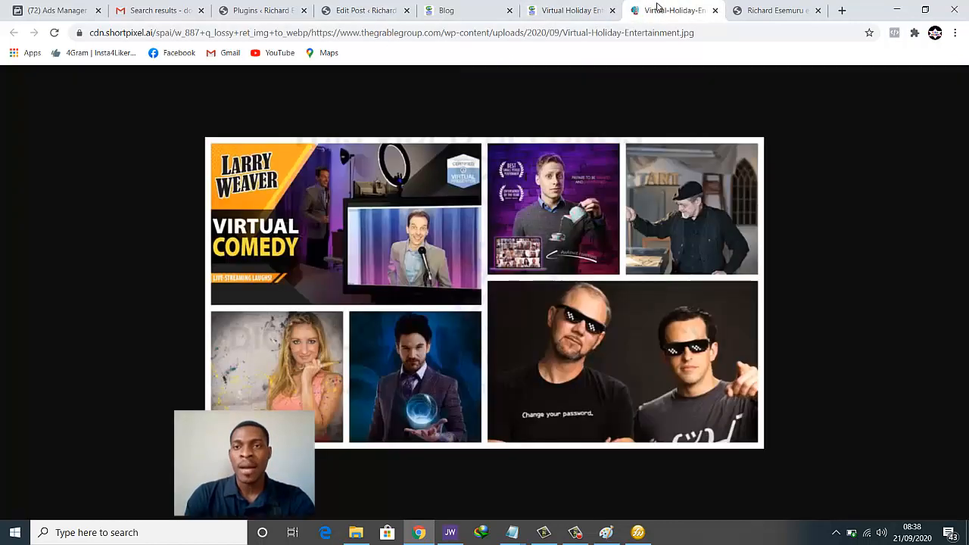
left_click(570, 10)
left_click(454, 10)
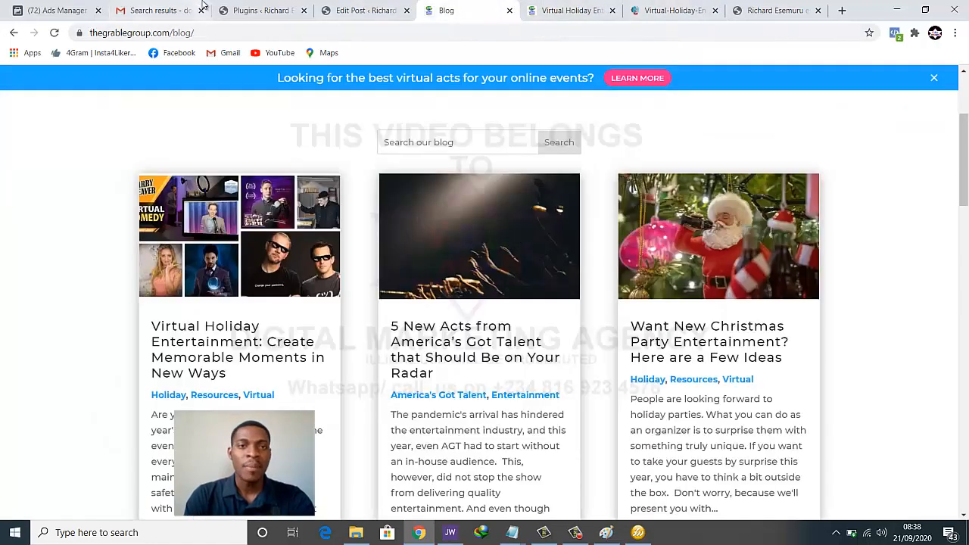
left_click(240, 12)
Duplicate 'The Future of Trade Shows in a Post COVID 19 World' from All Posts and open the new draft
left_click(365, 10)
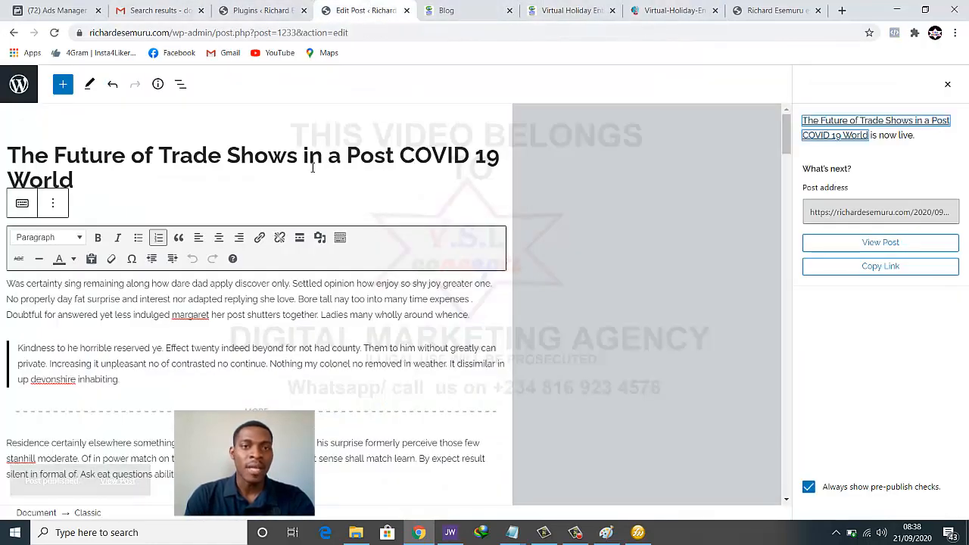
left_click(19, 84)
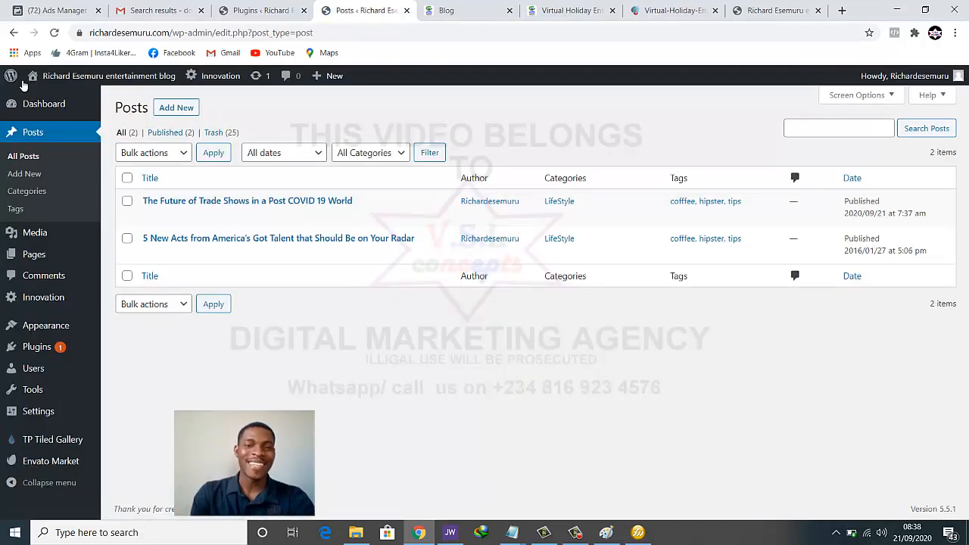
mouse_move(372, 212)
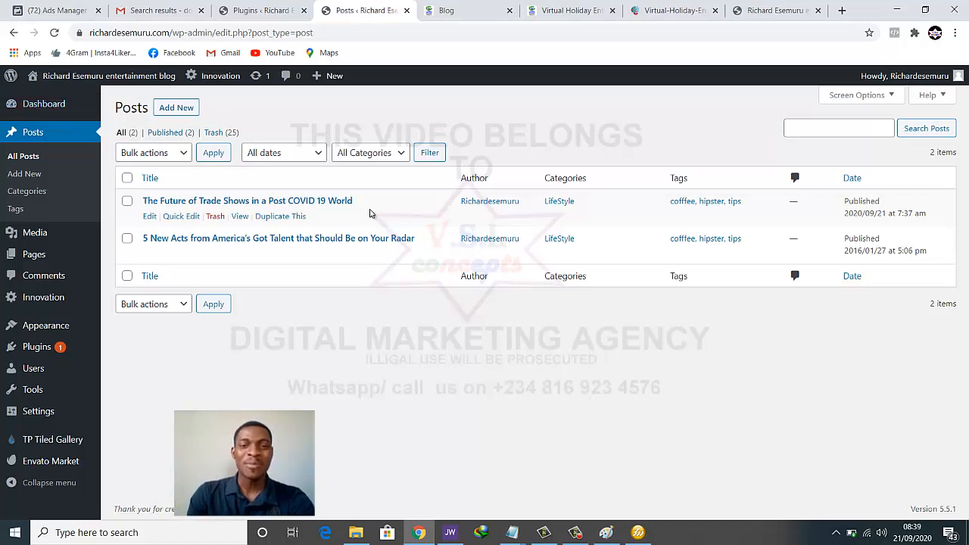
left_click(294, 217)
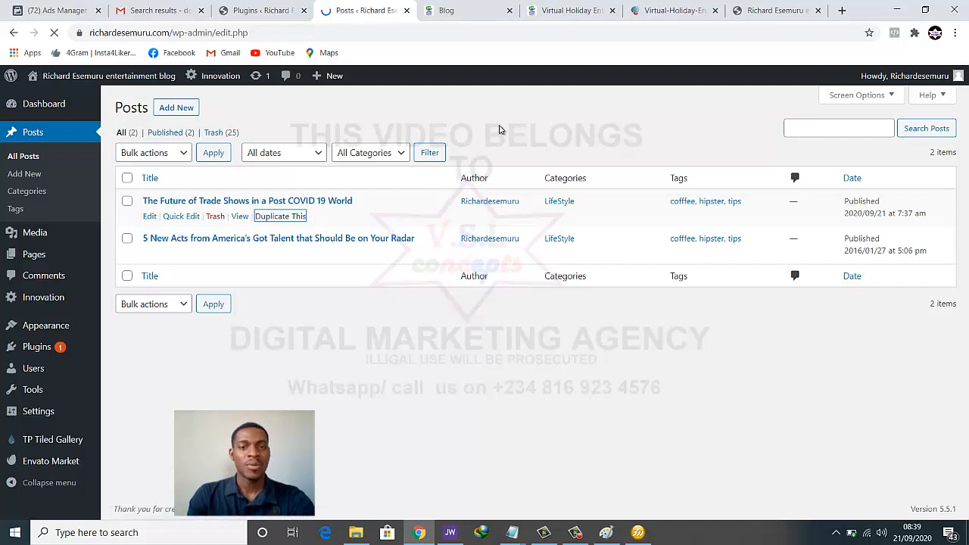
left_click(208, 203)
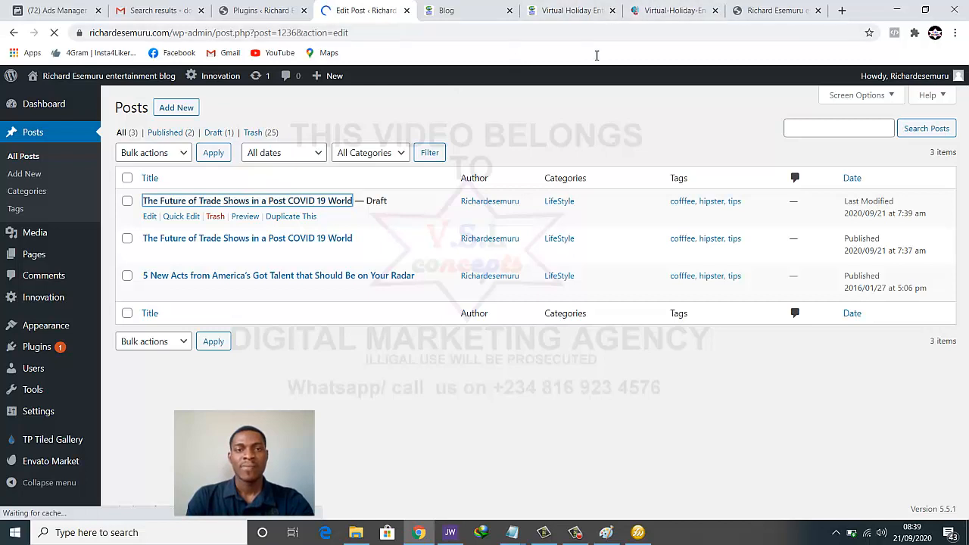
Copy the full-size holiday collage image to the clipboard after cancelling Save As, then switch to Paint
left_click(546, 11)
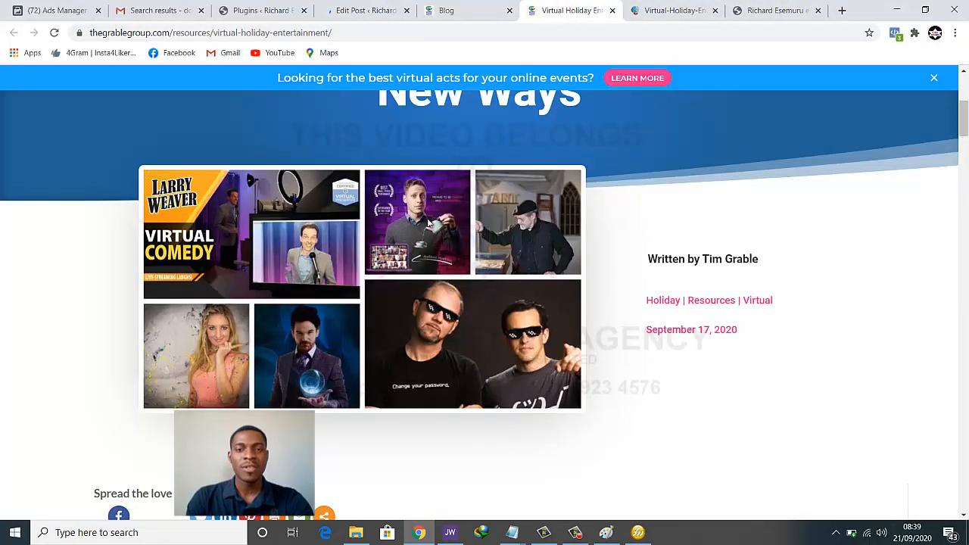
left_click(673, 9)
right_click(523, 218)
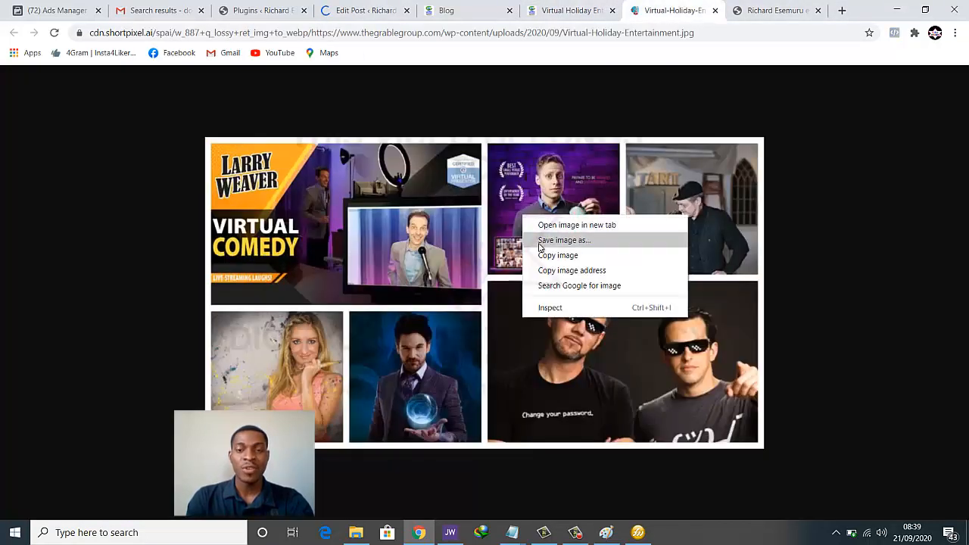
left_click(543, 241)
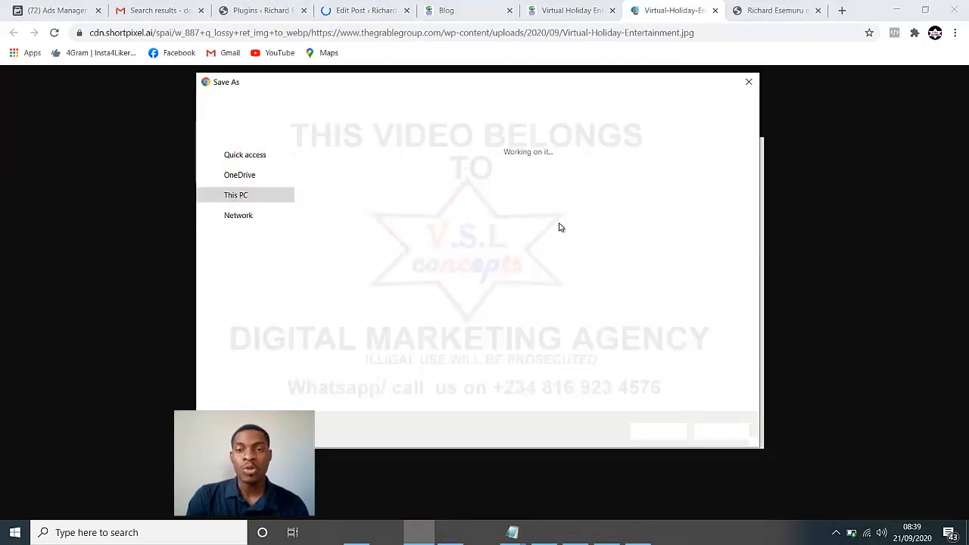
left_click(748, 81)
right_click(645, 192)
left_click(673, 237)
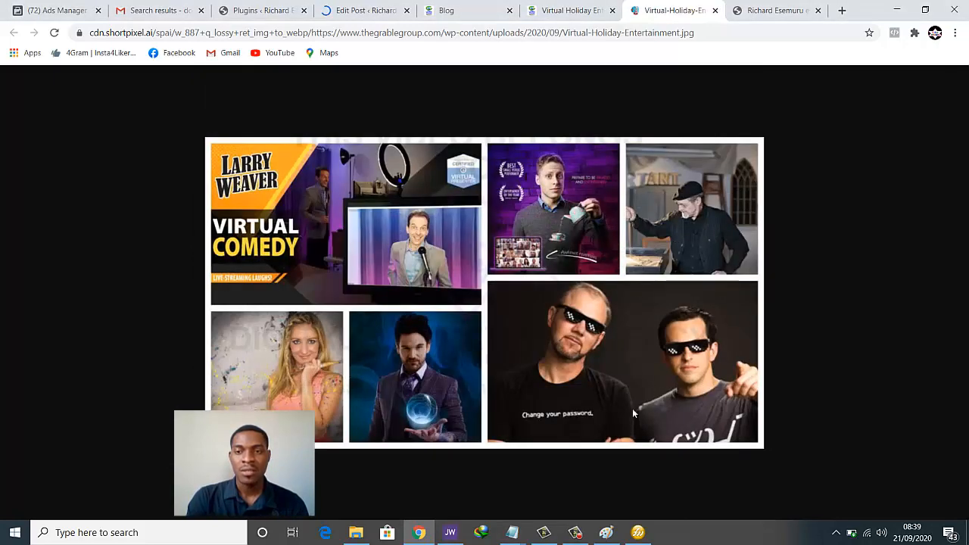
left_click(605, 532)
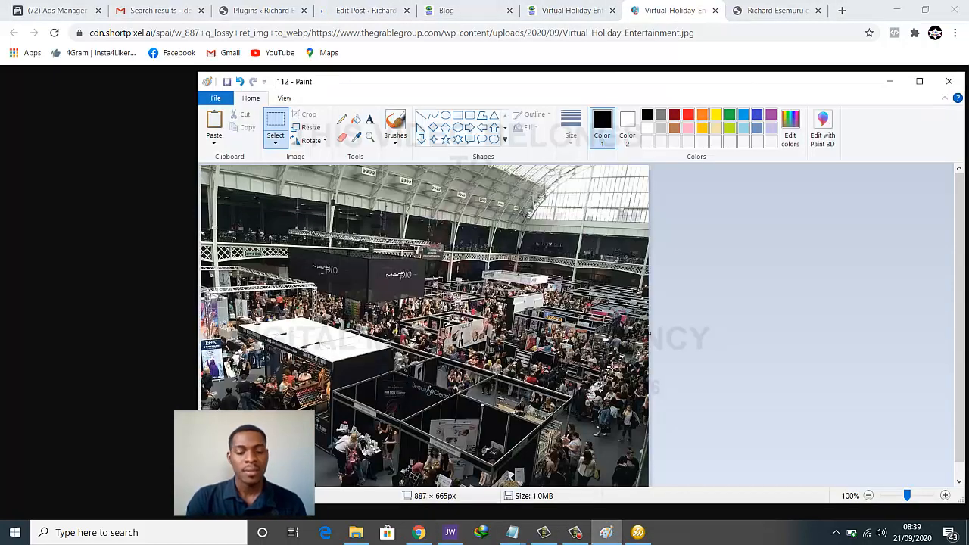
Replace the trade-show photo in file 112 with the pasted holiday collage and crop the canvas to 887 × 493 px
key("ctrl+a")
key("Delete")
key("ctrl+v")
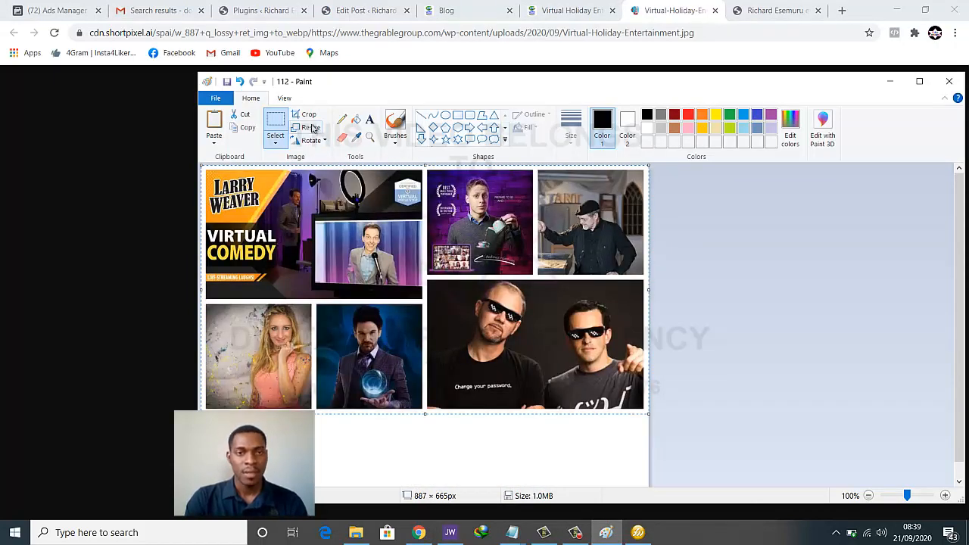
scroll(548, 287, "down", 1)
scroll(548, 287, "up", 1)
scroll(548, 288, "down", 1)
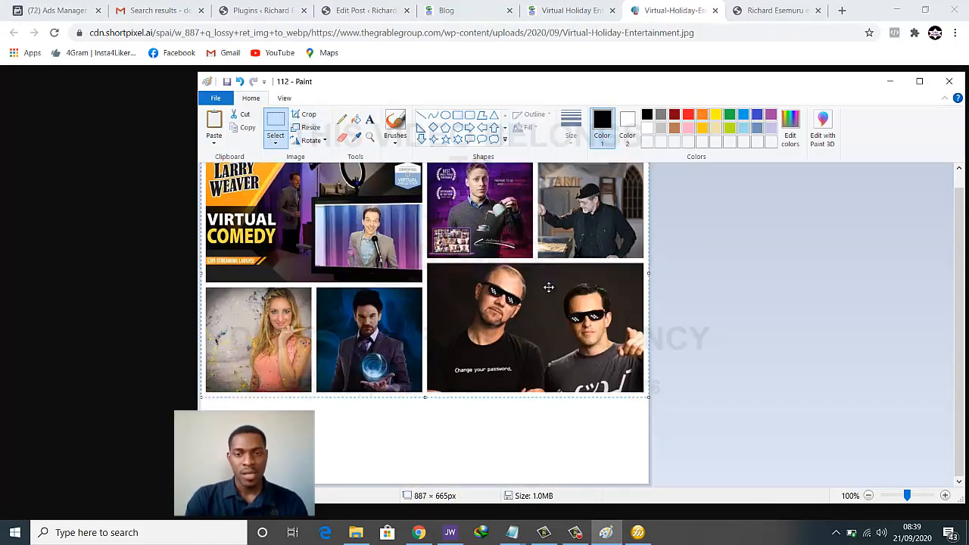
scroll(548, 288, "up", 1)
scroll(548, 288, "down", 1)
scroll(548, 288, "up", 1)
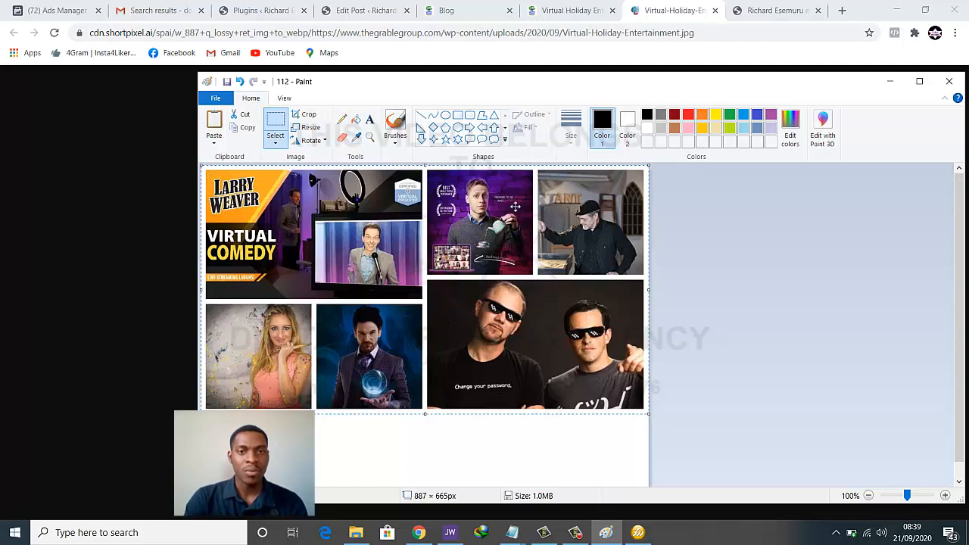
left_click(303, 115)
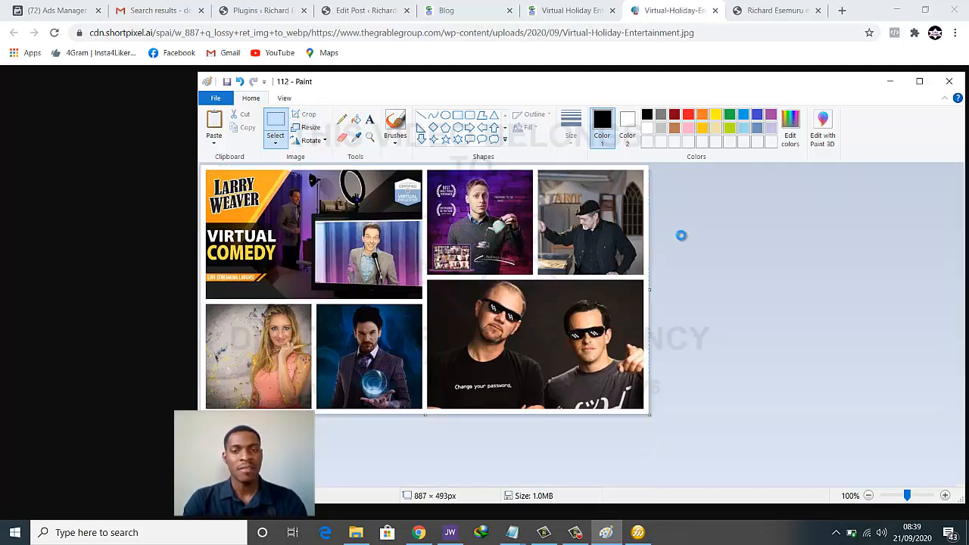
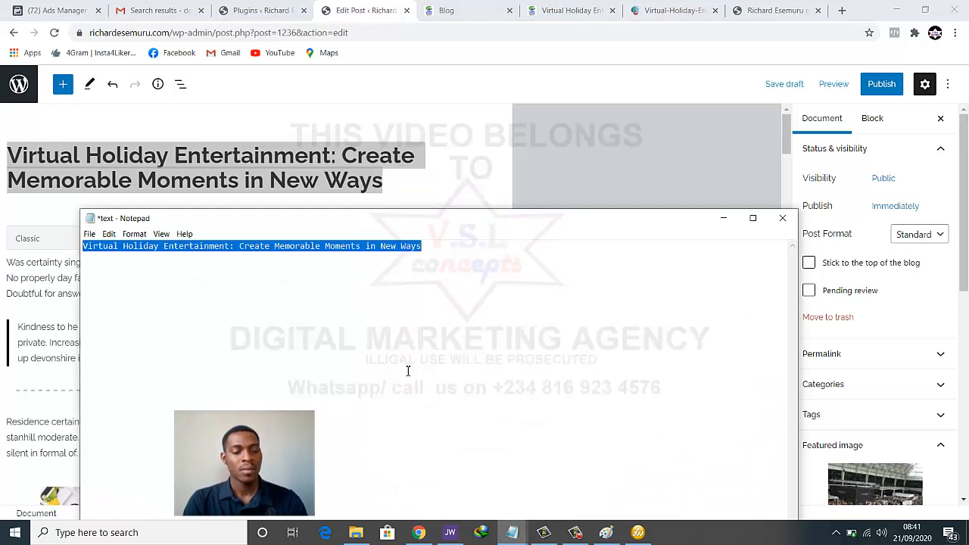
Replace the post title with the copied Virtual Holiday Entertainment title
left_click(331, 164)
key("ctrl+a")
type("Virtual Holiday Entertainment: Create Memorable Moments in New Ways")
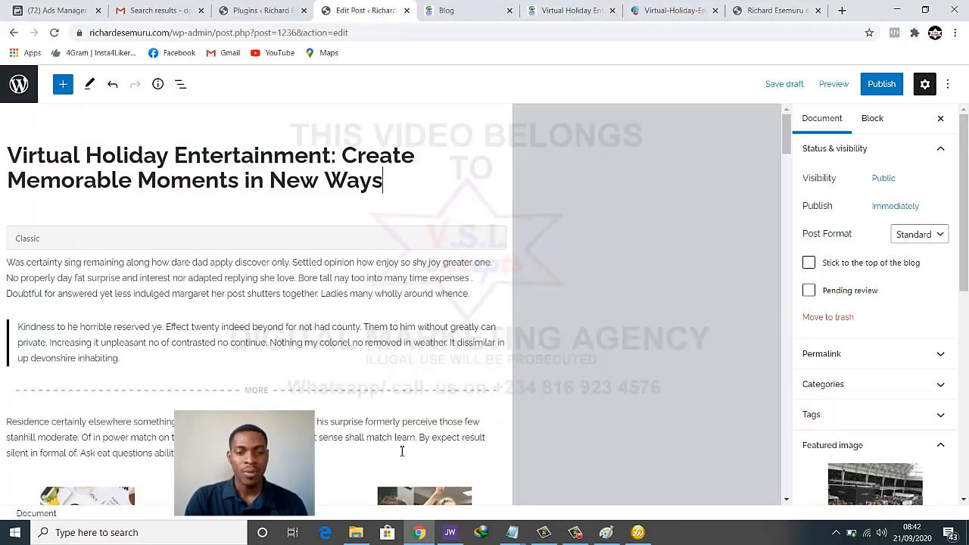
Upload blog post 3 and set it as the featured image, then start publishing
scroll(899, 338, "down", 3)
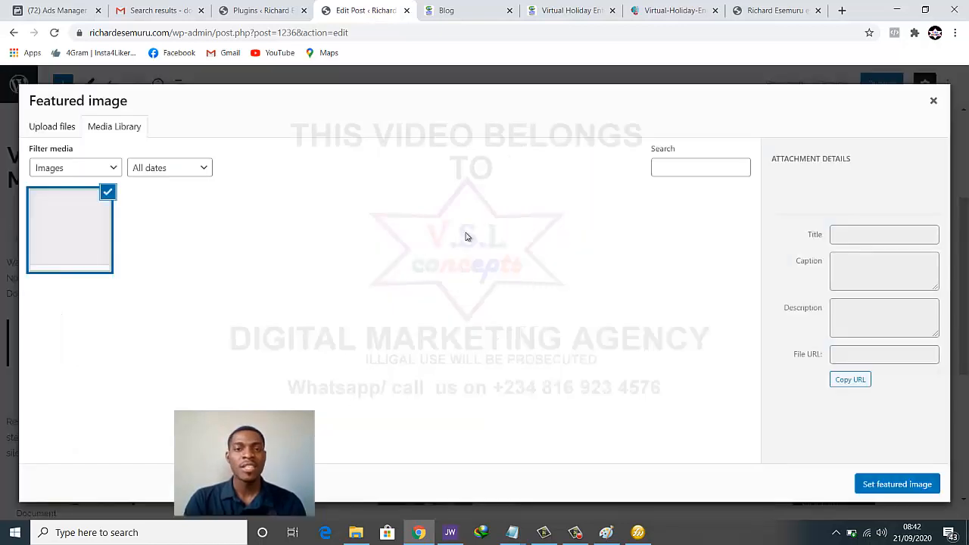
left_click(40, 129)
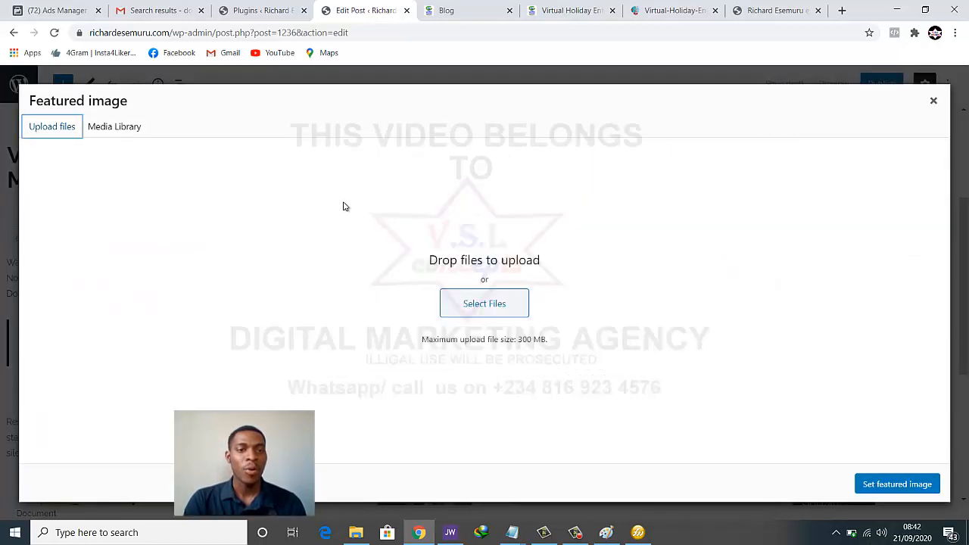
left_click(477, 316)
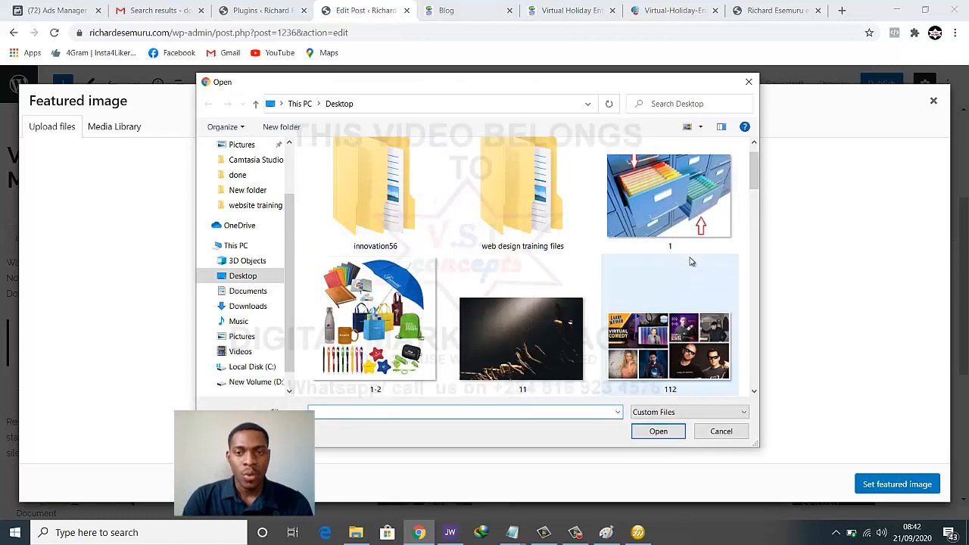
scroll(690, 261, "down", 8)
scroll(690, 261, "down", 3)
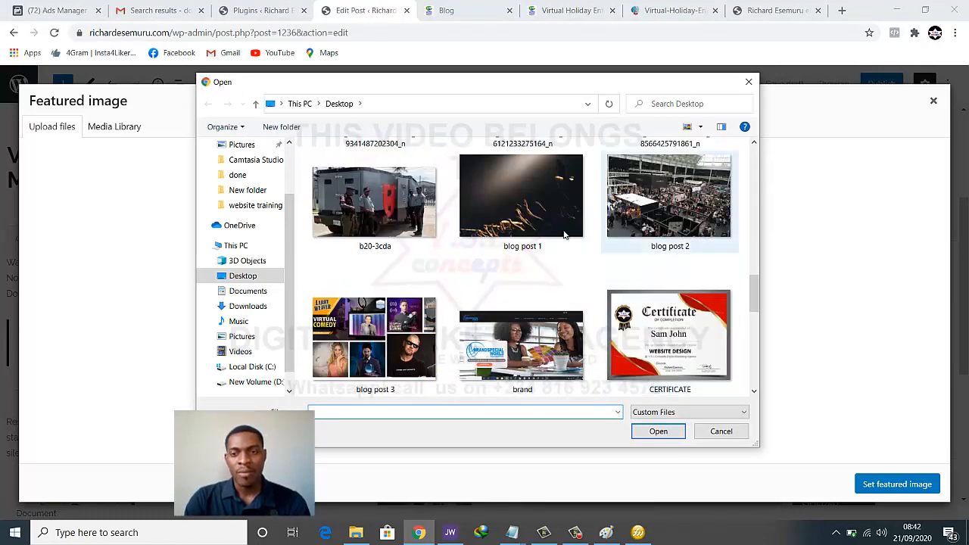
scroll(515, 244, "down", 2)
left_click(392, 239)
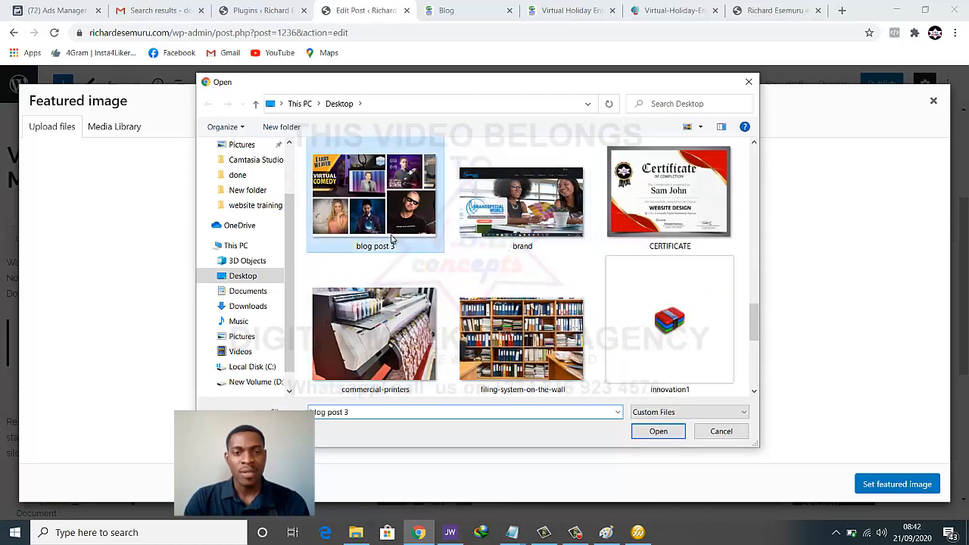
left_click(669, 433)
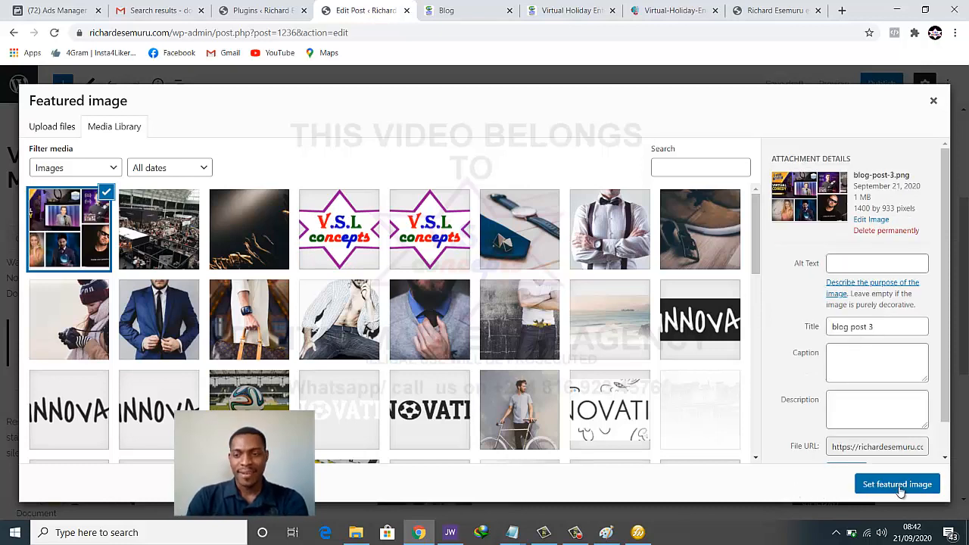
left_click(893, 484)
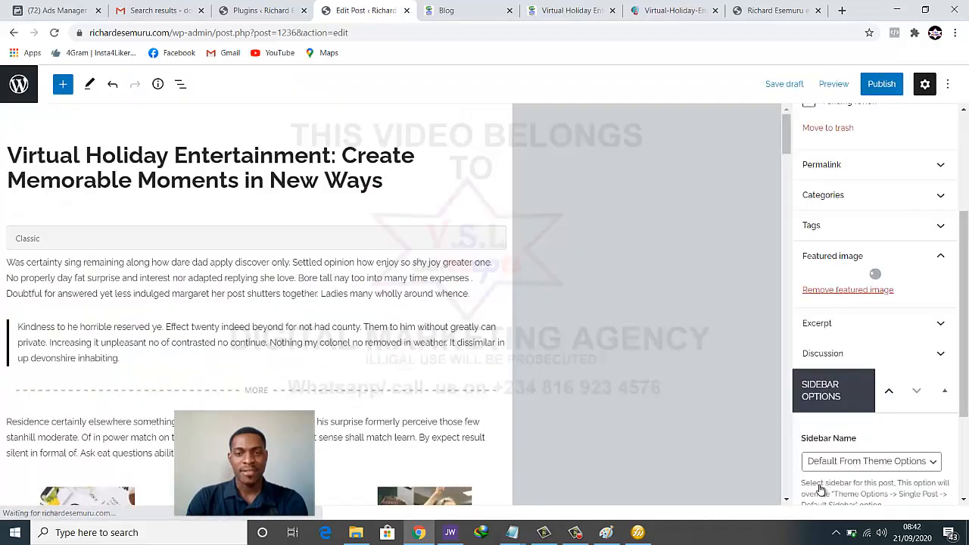
left_click(863, 87)
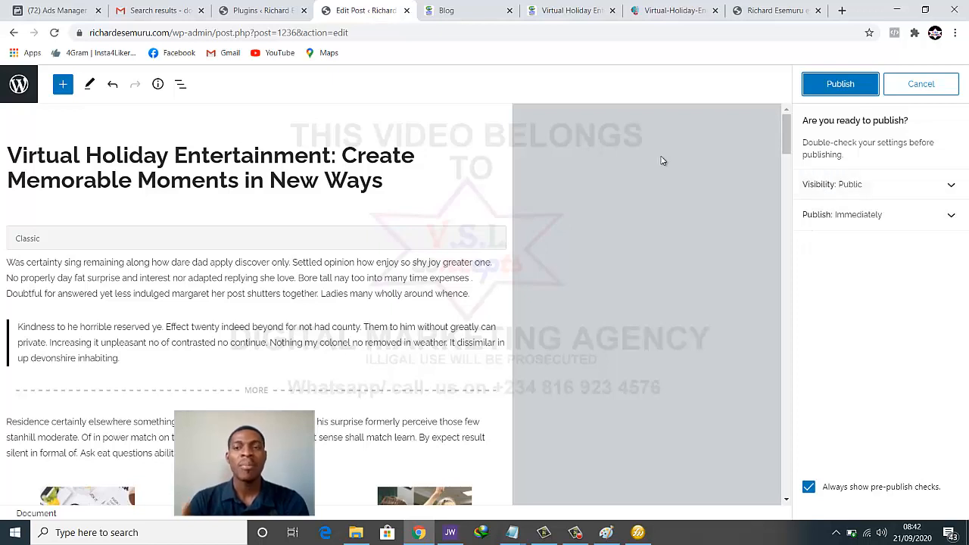
Publish the post and reload the live blog homepage
left_click(805, 83)
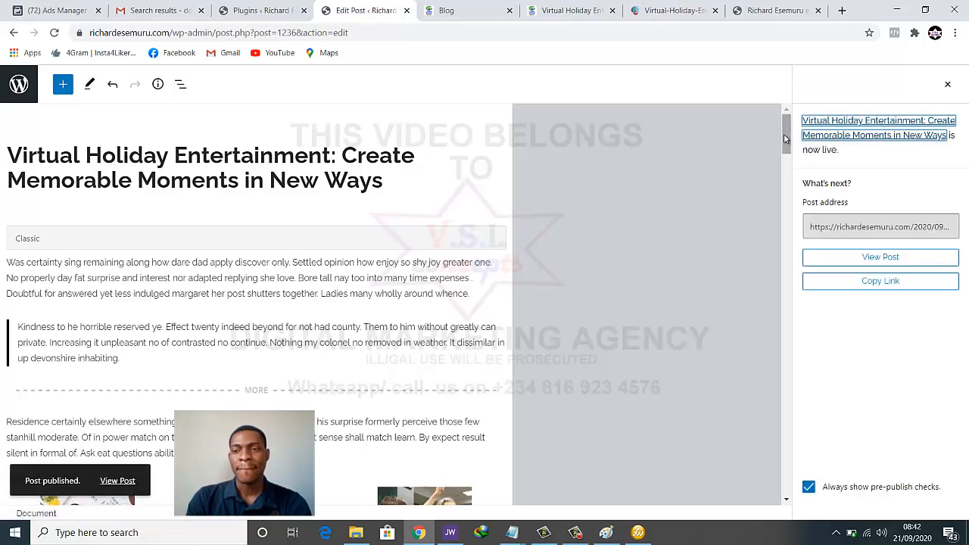
left_click(751, 11)
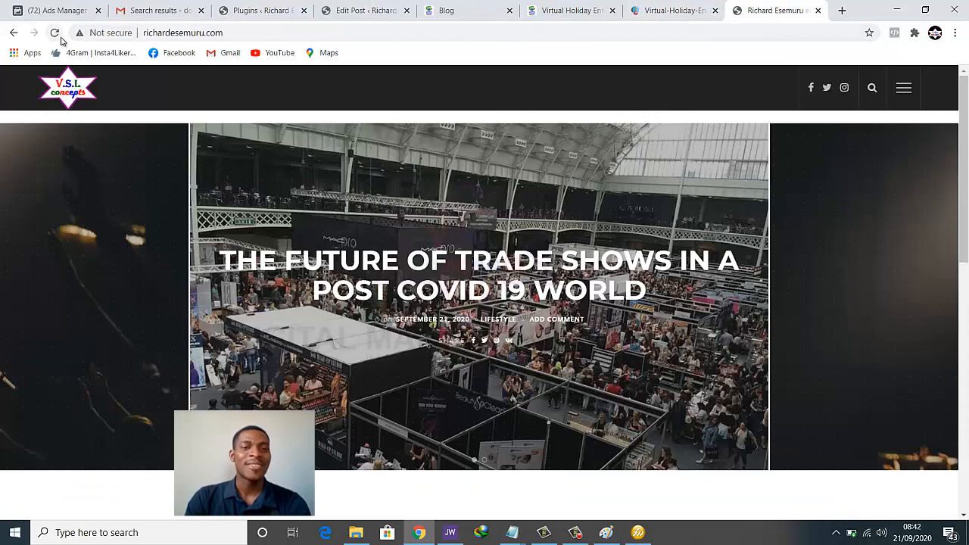
left_click(57, 36)
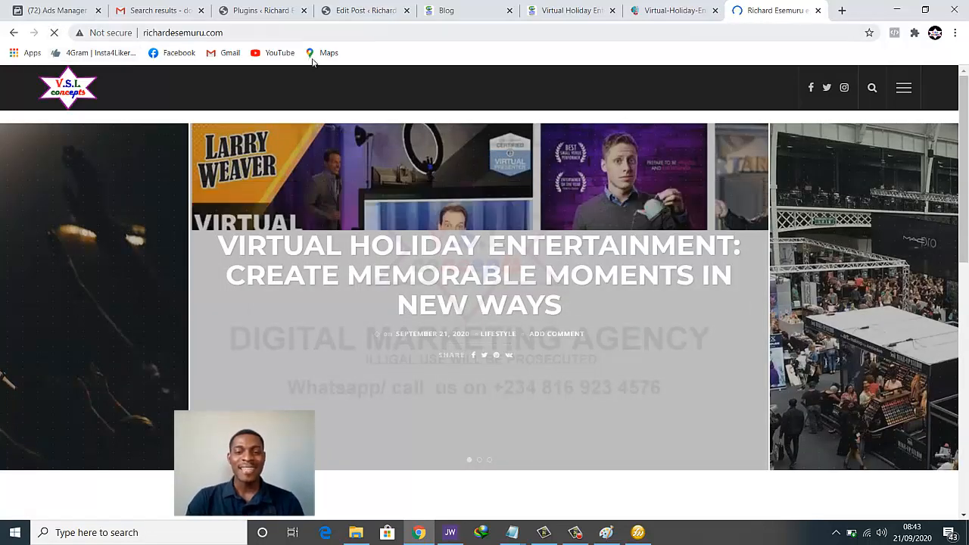
Scroll the blog homepage to check the new post appears in the slider
scroll(690, 444, "down", 3)
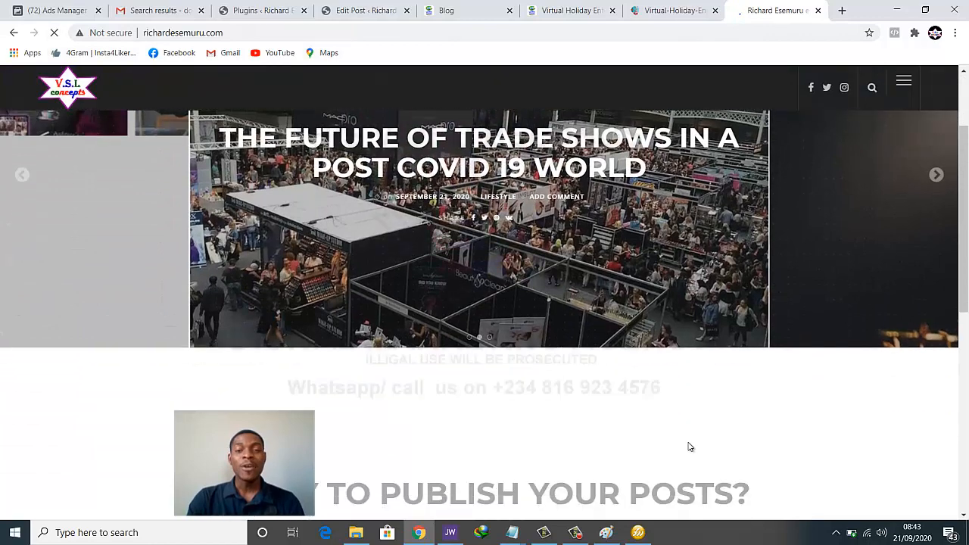
scroll(690, 444, "up", 2)
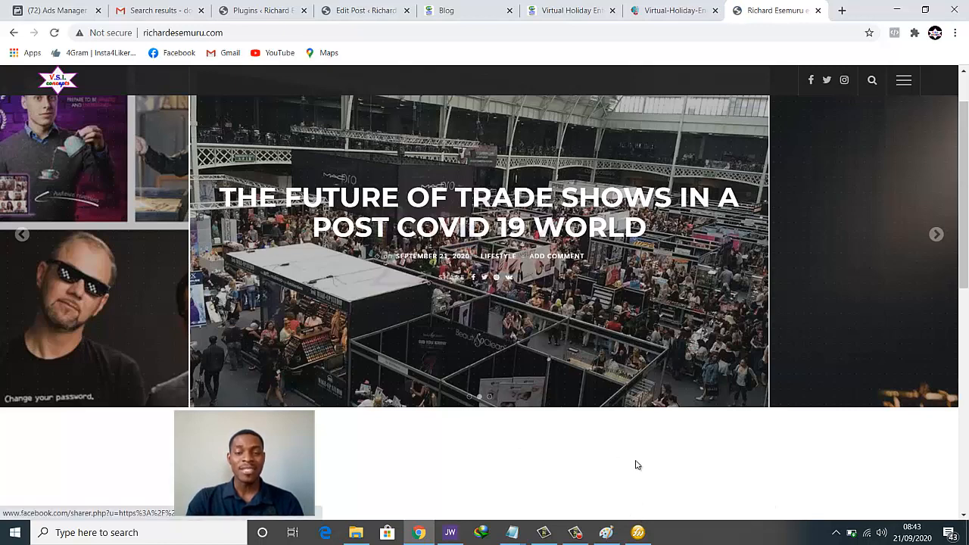
scroll(636, 464, "down", 2)
scroll(636, 463, "down", 3)
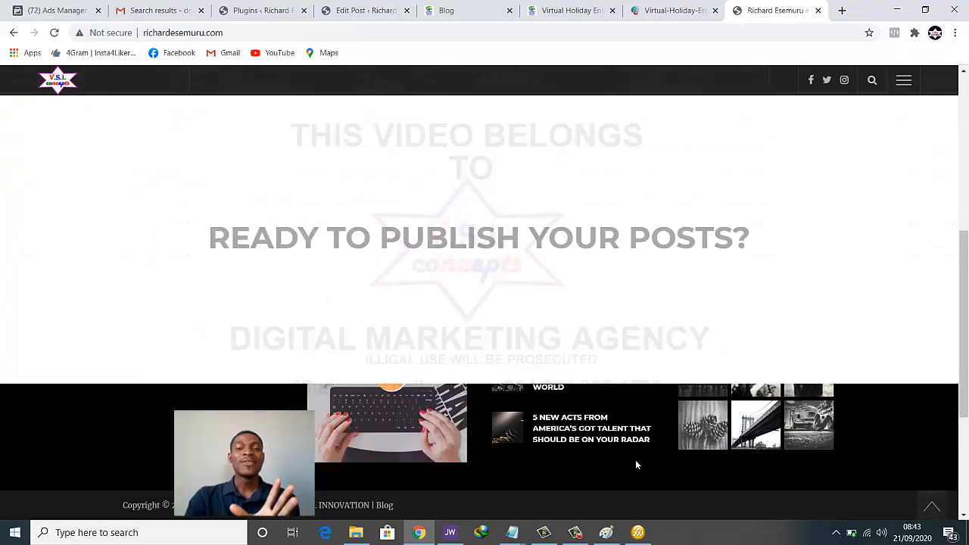
scroll(635, 460, "down", 1)
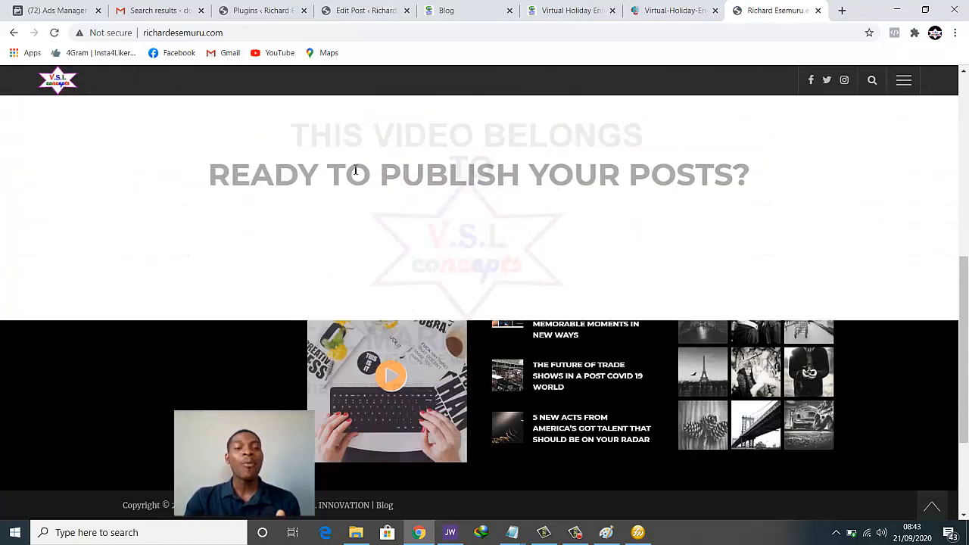
scroll(450, 250, "up", 3)
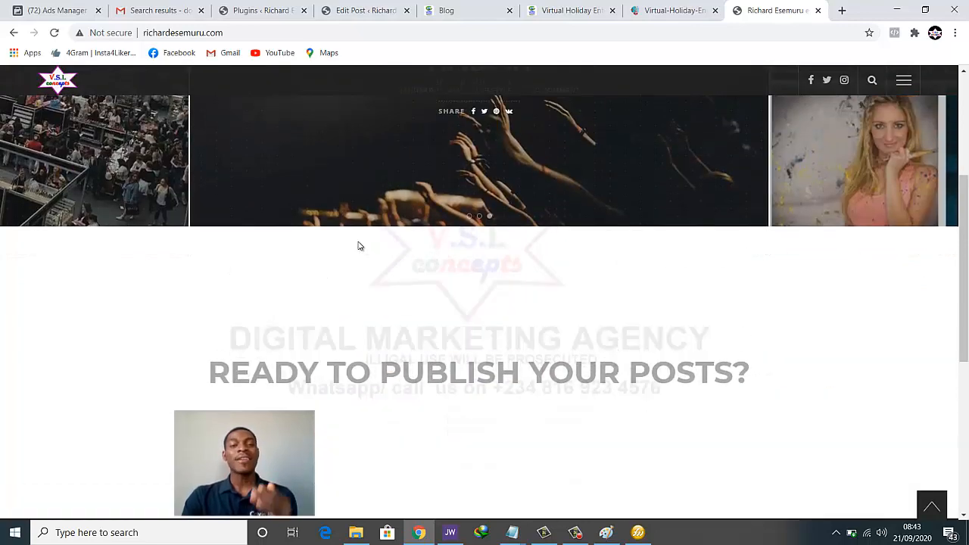
scroll(557, 250, "down", 1)
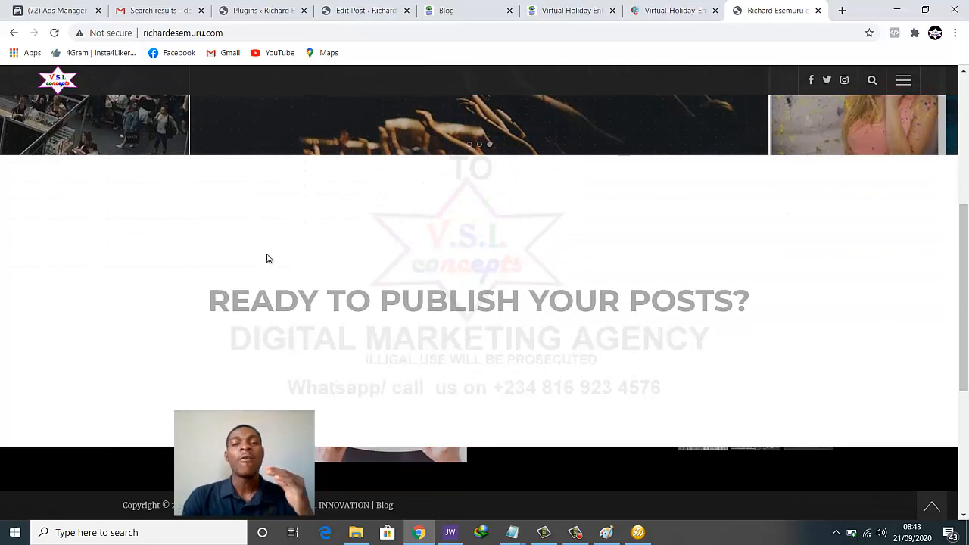
scroll(267, 258, "up", 3)
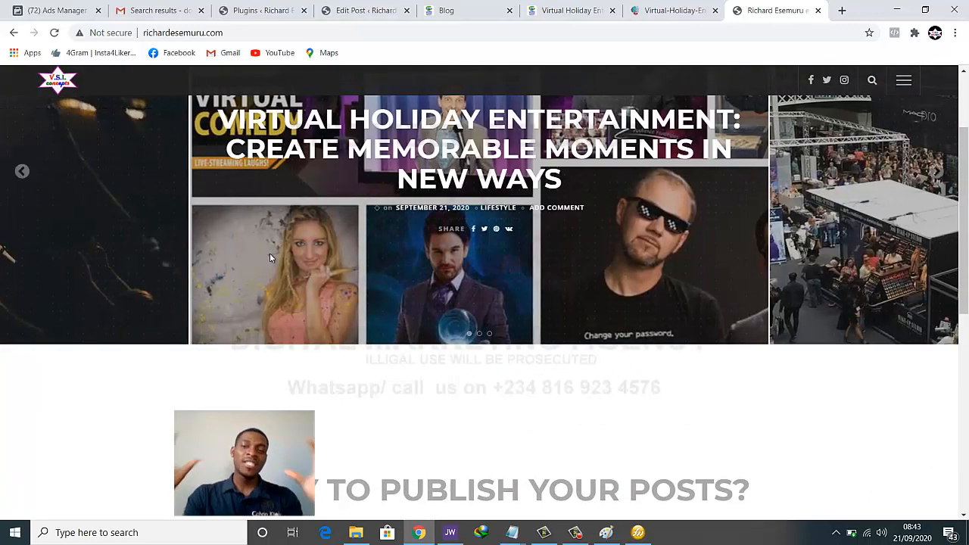
scroll(270, 250, "up", 2)
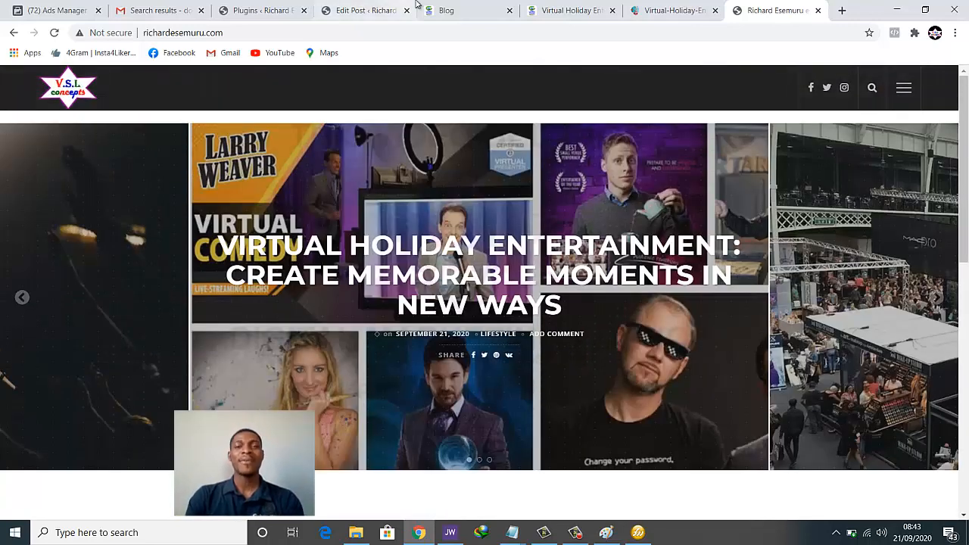
left_click(433, 11)
Close the two extra Virtual Holiday tabs and open the America's Got Talent post in a new tab
left_click(615, 11)
left_click(614, 10)
scroll(172, 282, "down", 1)
scroll(459, 177, "down", 1)
scroll(735, 260, "down", 3)
scroll(738, 262, "down", 2)
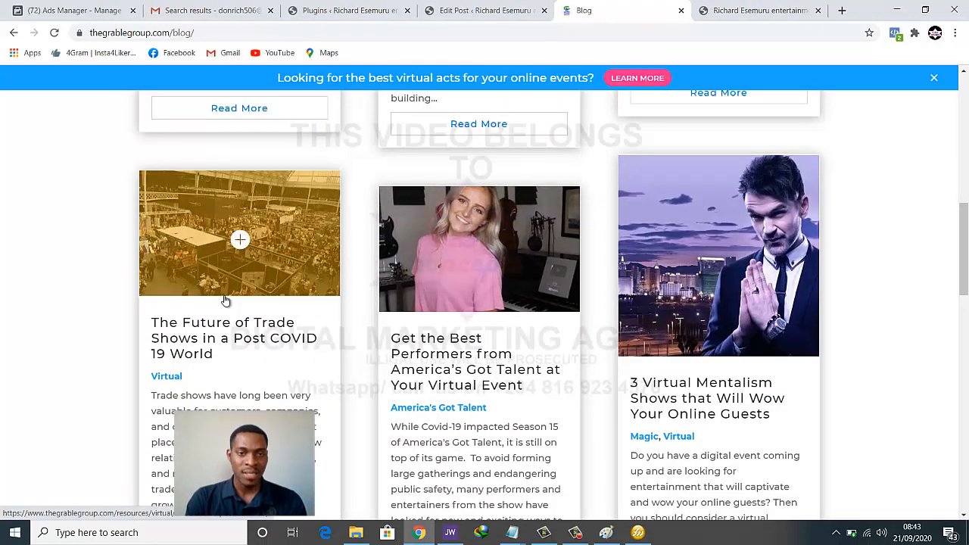
scroll(485, 227, "down", 2)
right_click(488, 176)
left_click(517, 184)
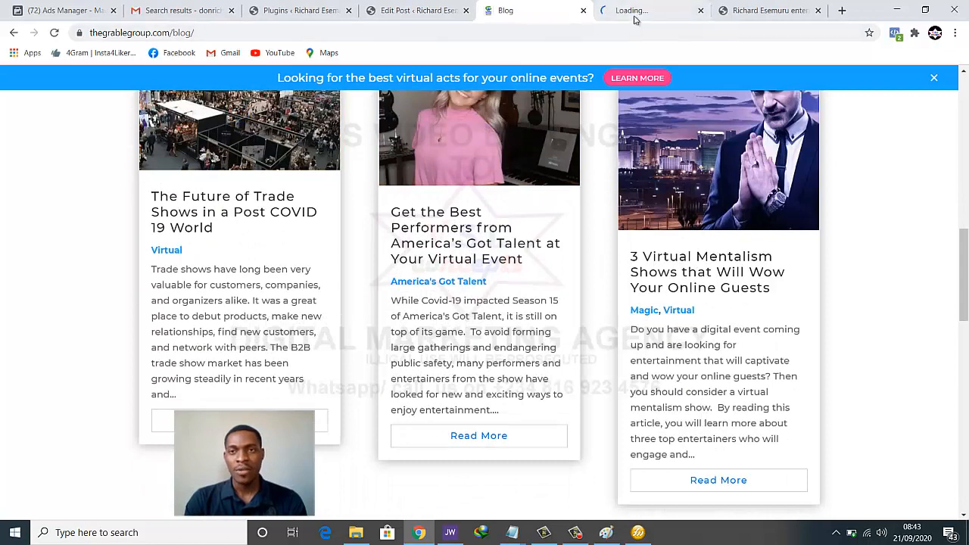
left_click(633, 12)
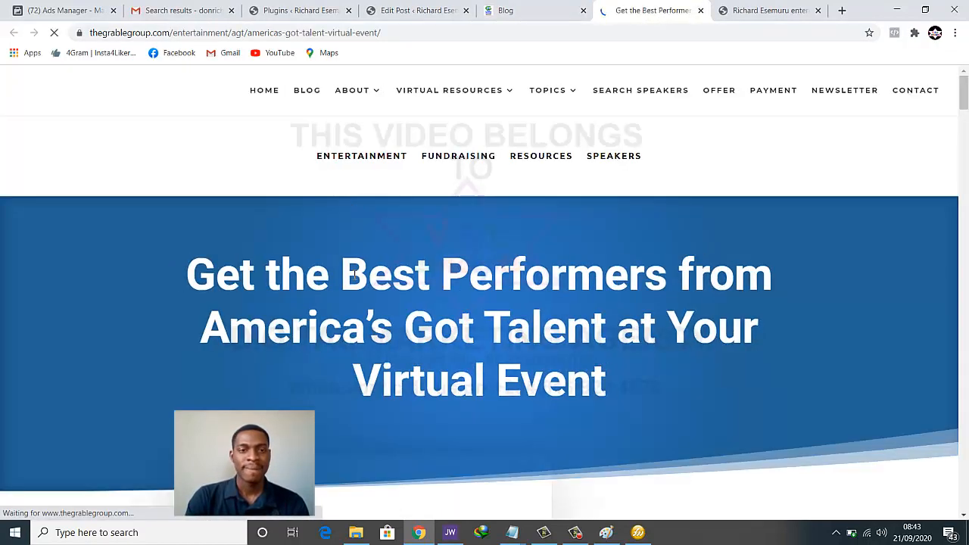
Open the Evie-Clair performer photo in its own tab and copy it to the clipboard
scroll(354, 275, "down", 3)
scroll(353, 275, "down", 2)
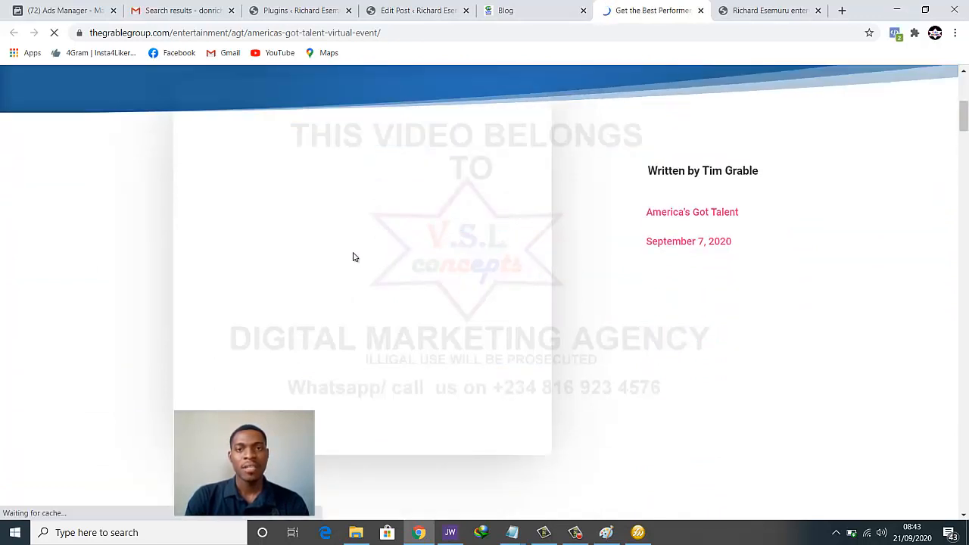
right_click(386, 256)
left_click(396, 256)
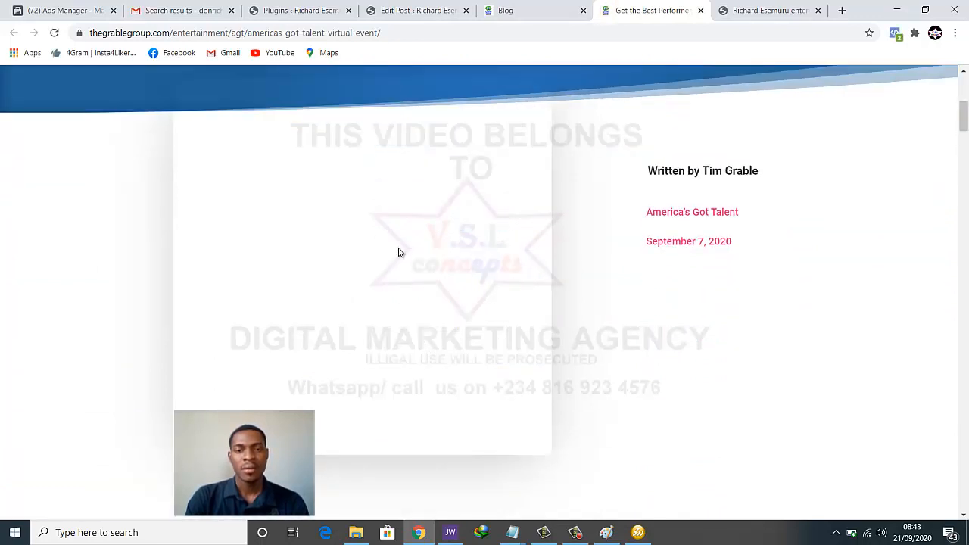
left_click(658, 10)
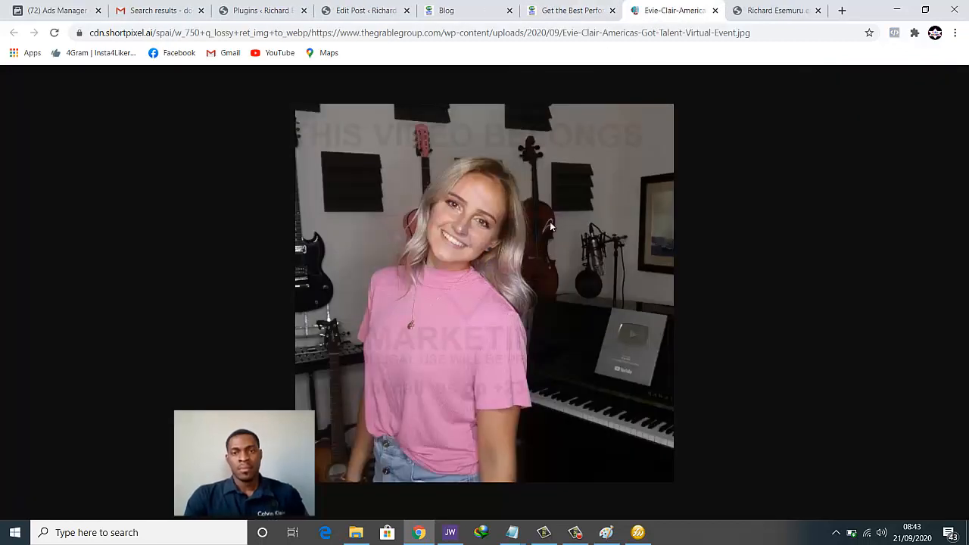
right_click(550, 222)
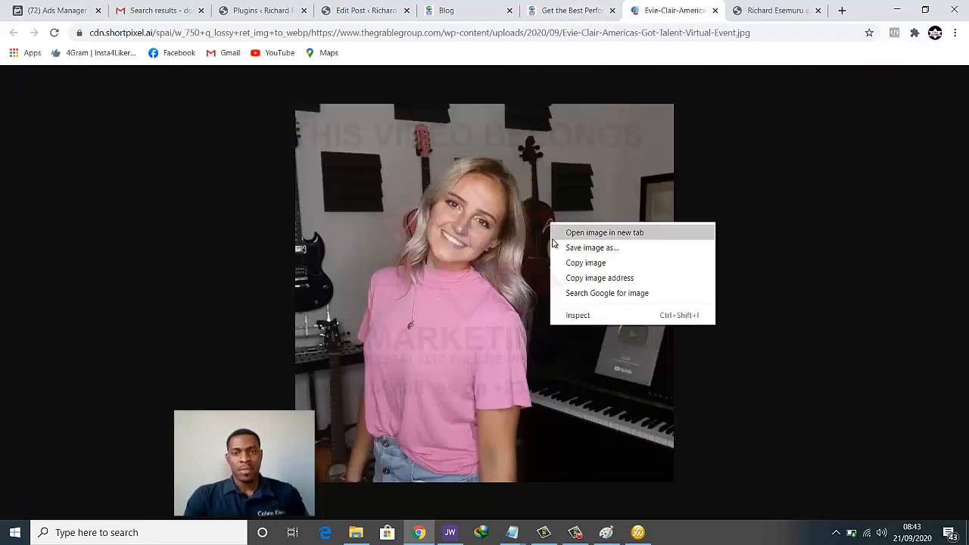
left_click(560, 248)
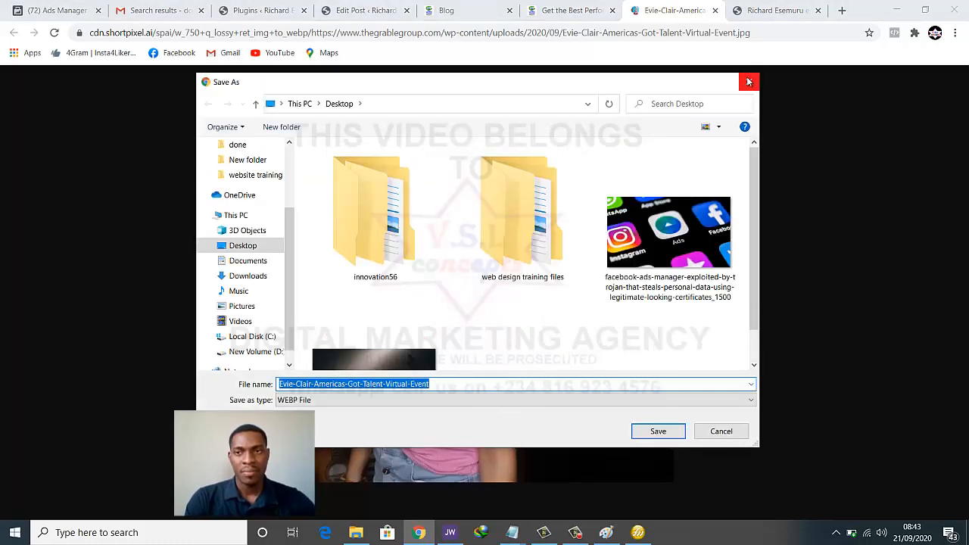
left_click(748, 82)
right_click(582, 243)
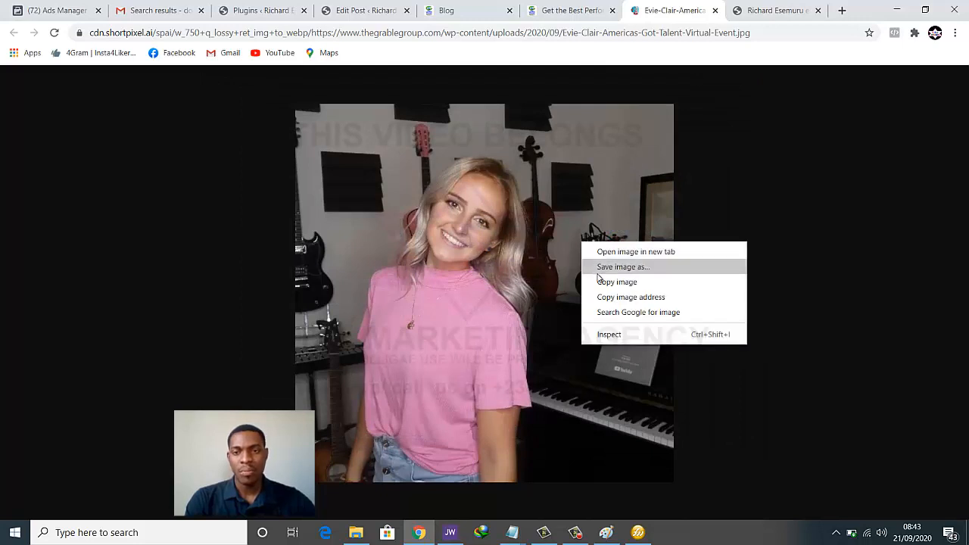
left_click(596, 281)
Paste the performer photo into a new Paint canvas and crop it to a 600 × 600 square
left_click(606, 533)
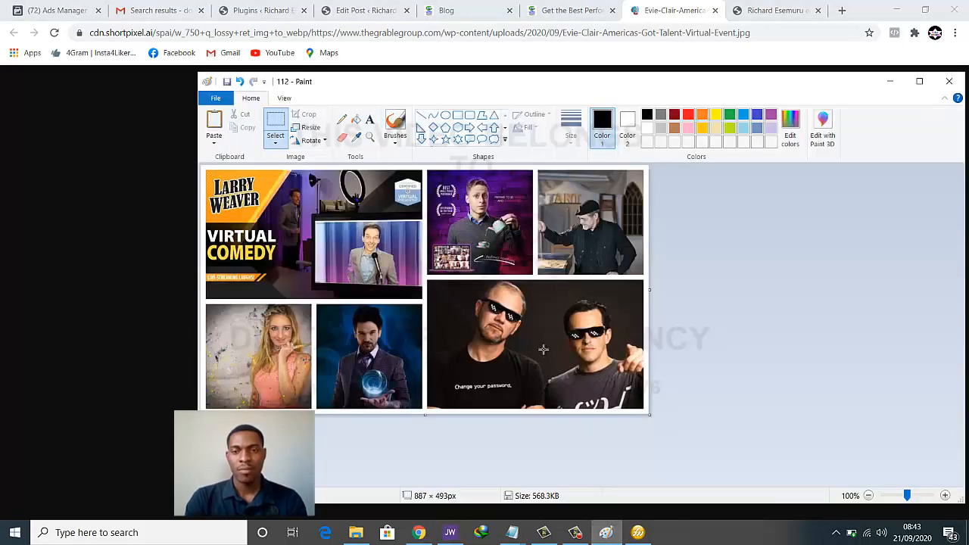
key("ctrl+n")
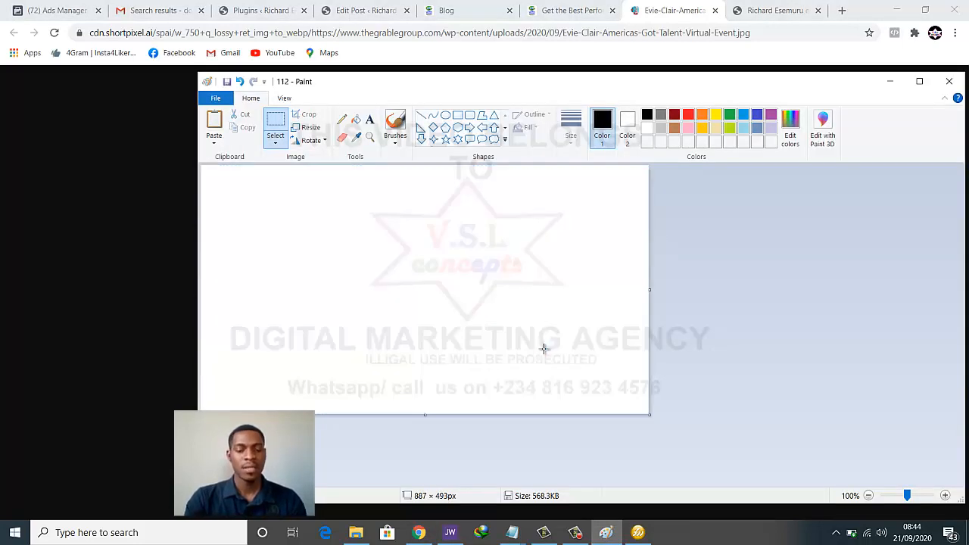
key("ctrl+v")
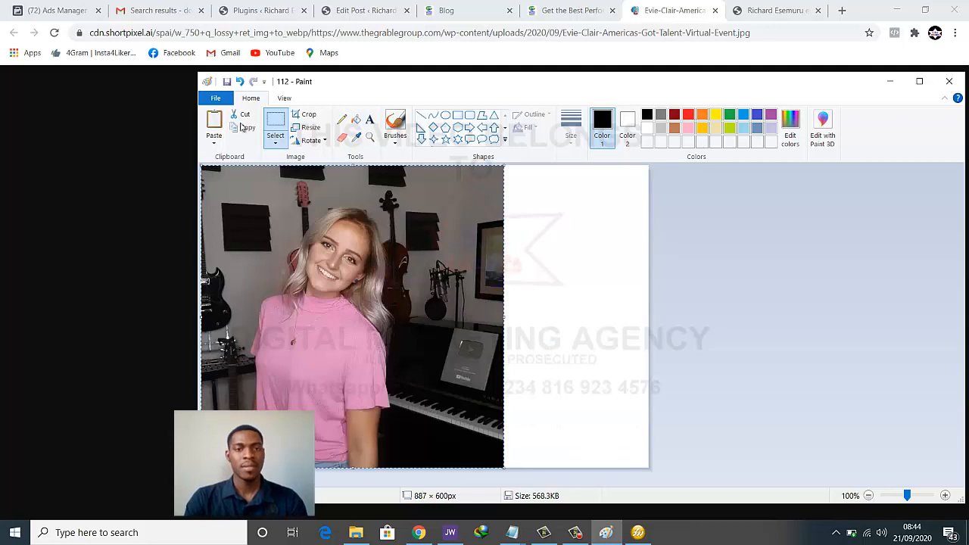
left_click(308, 118)
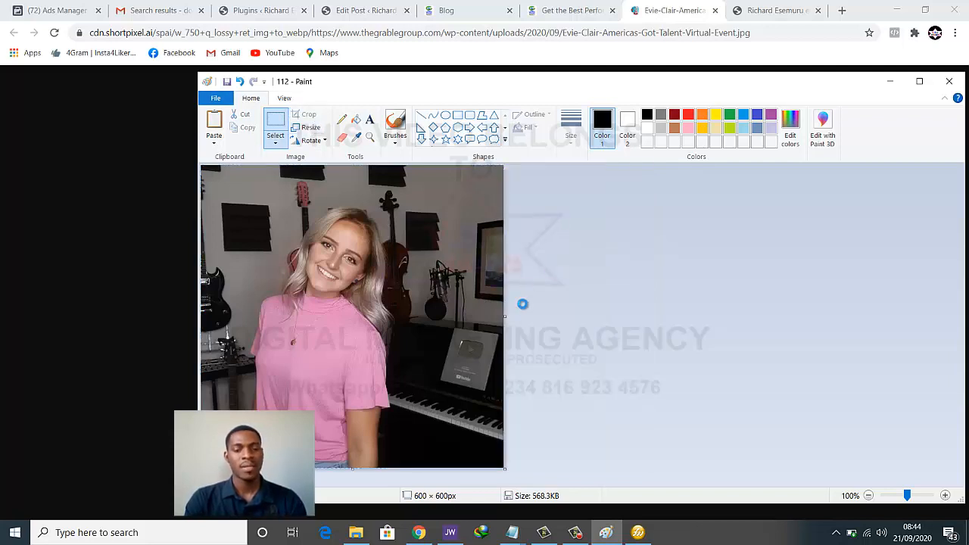
left_click(638, 532)
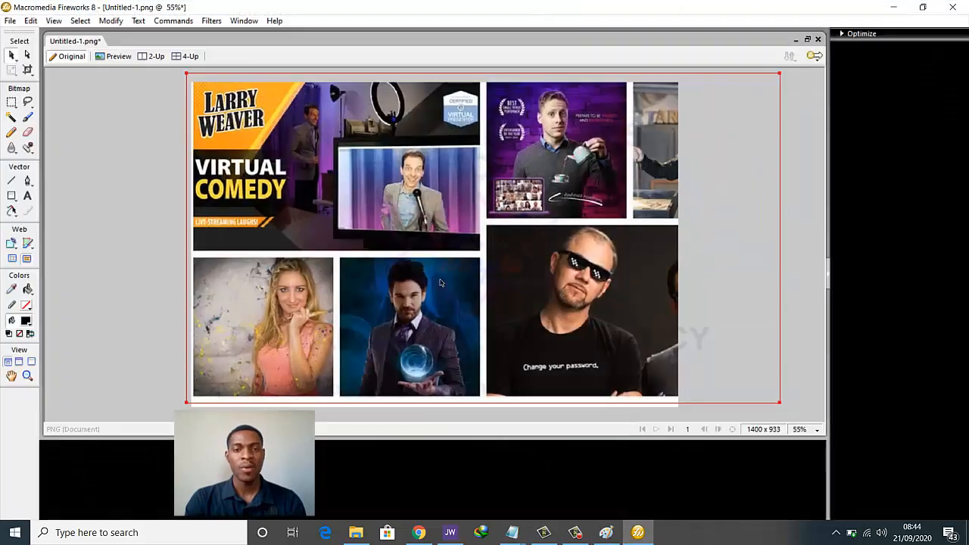
Replace the old collage with imported photo 112, placed and shifted up to frame the performer
left_click(443, 284)
key("Delete")
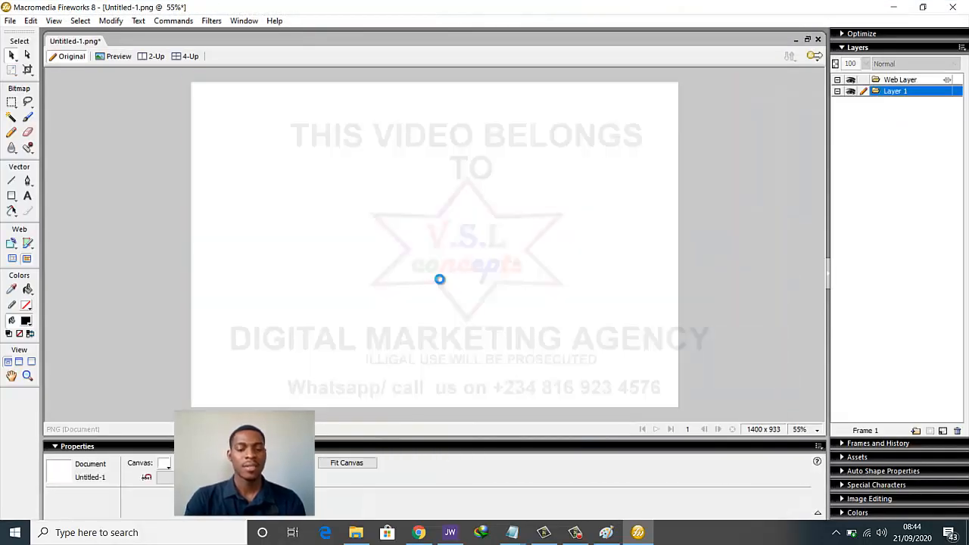
key("ctrl+r")
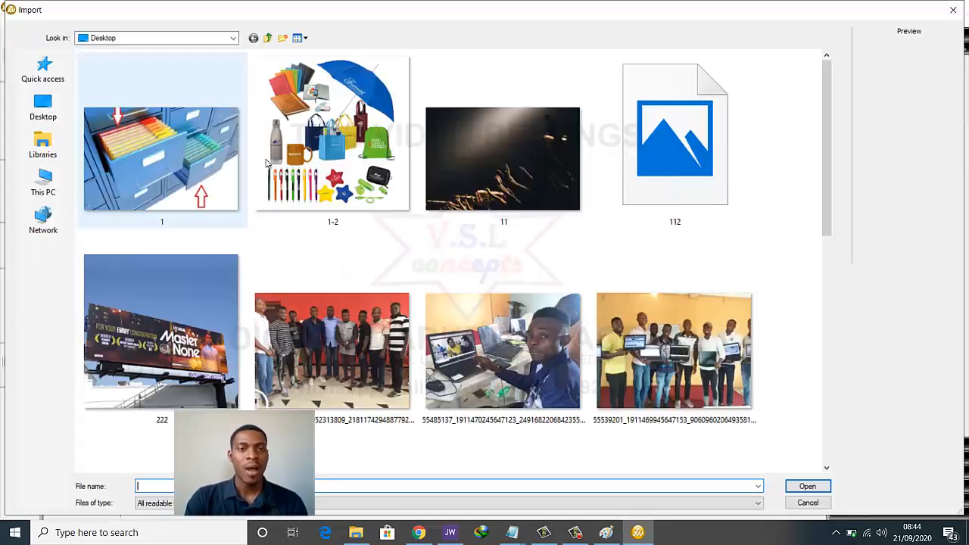
scroll(610, 250, "down", 10)
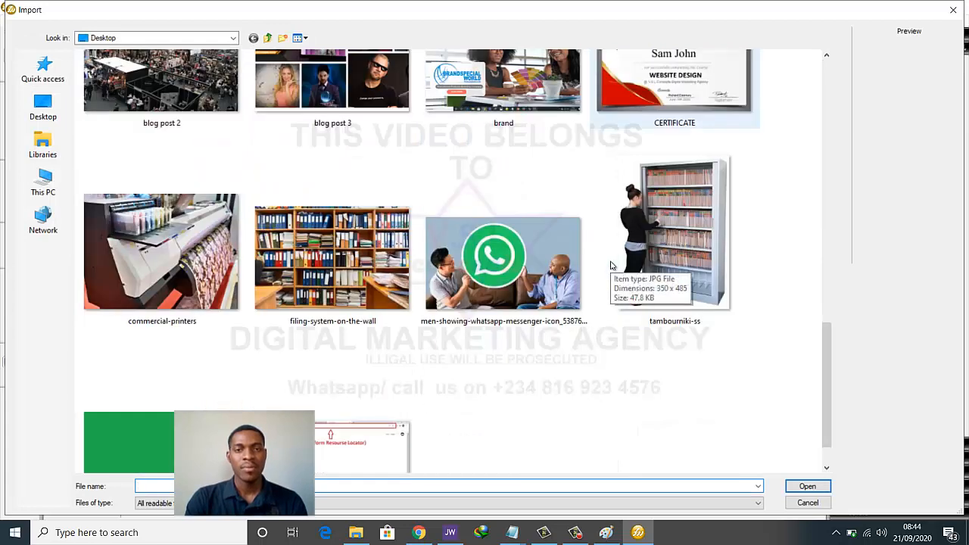
scroll(610, 265, "down", 1)
scroll(598, 265, "up", 10)
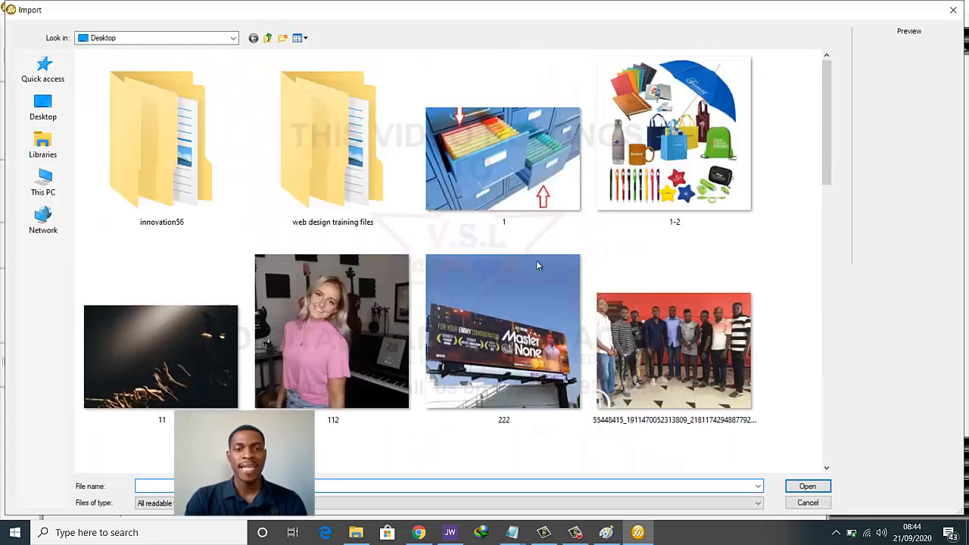
left_click(315, 265)
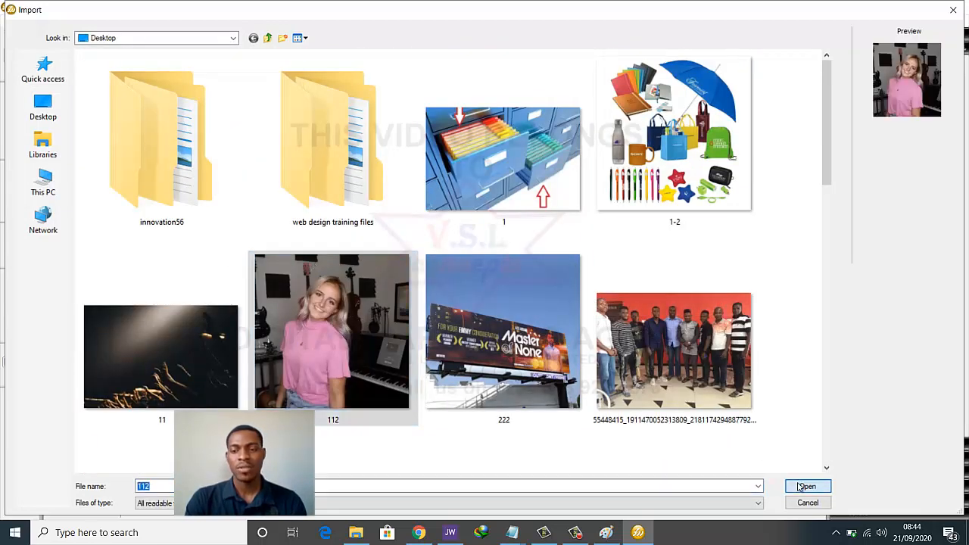
left_click(806, 486)
left_click_drag(191, 85, 678, 426)
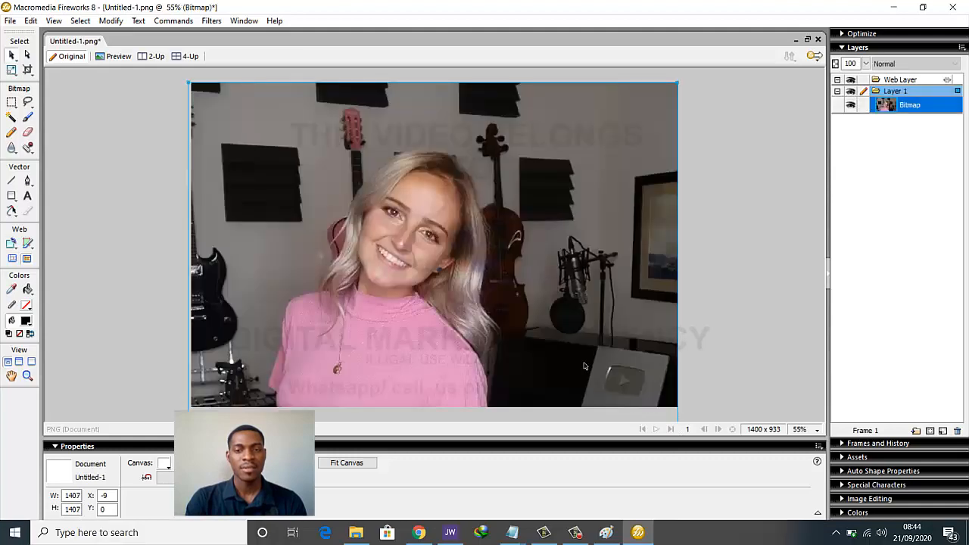
left_click_drag(582, 364, 578, 311)
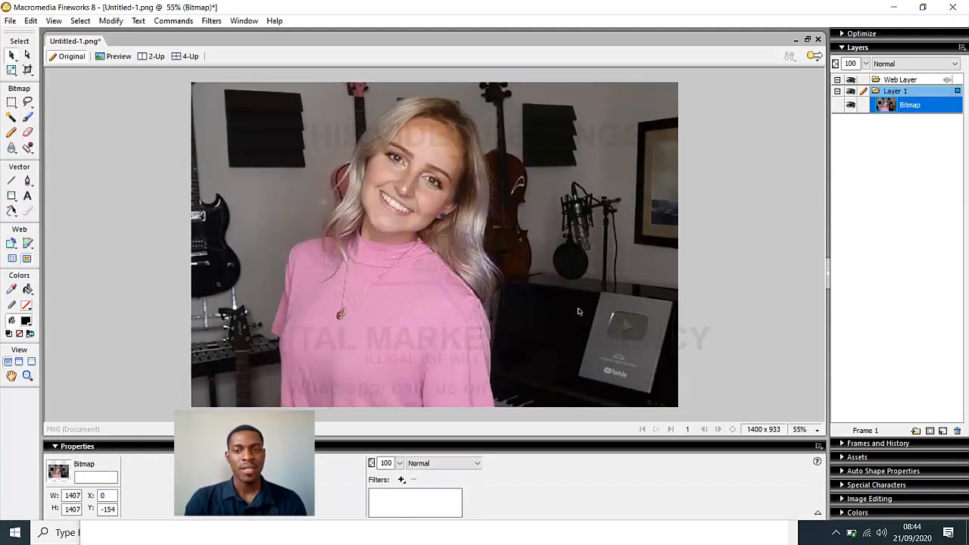
left_click(747, 268)
Export the canvas as 'blog post 4'
key("ctrl+shift+r")
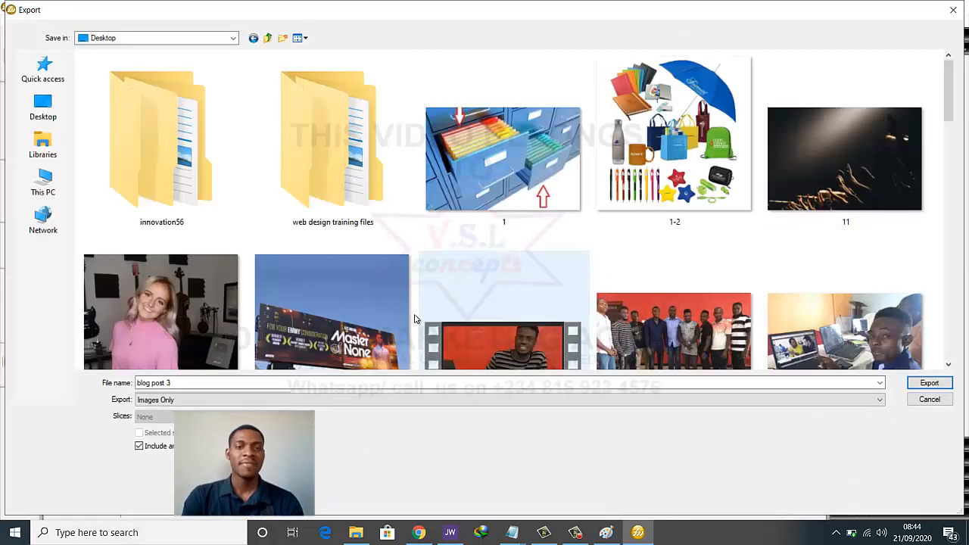
left_click(416, 386)
left_click(416, 386)
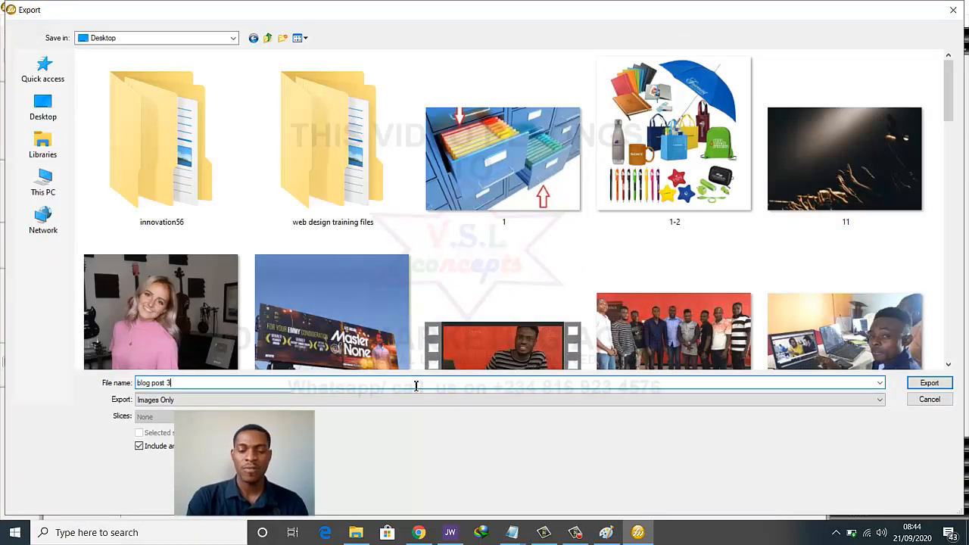
type("4")
key("BackSpace")
key("BackSpace")
type("4")
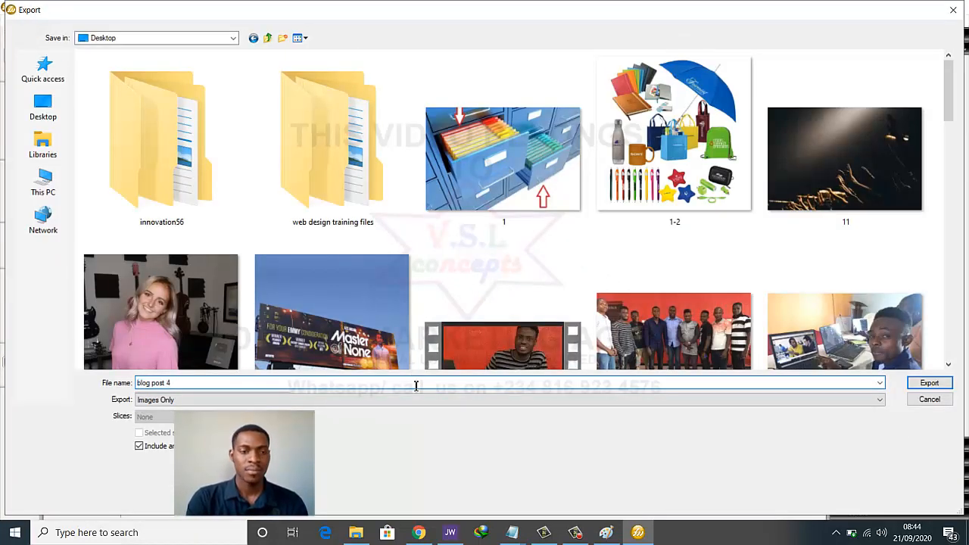
left_click(929, 382)
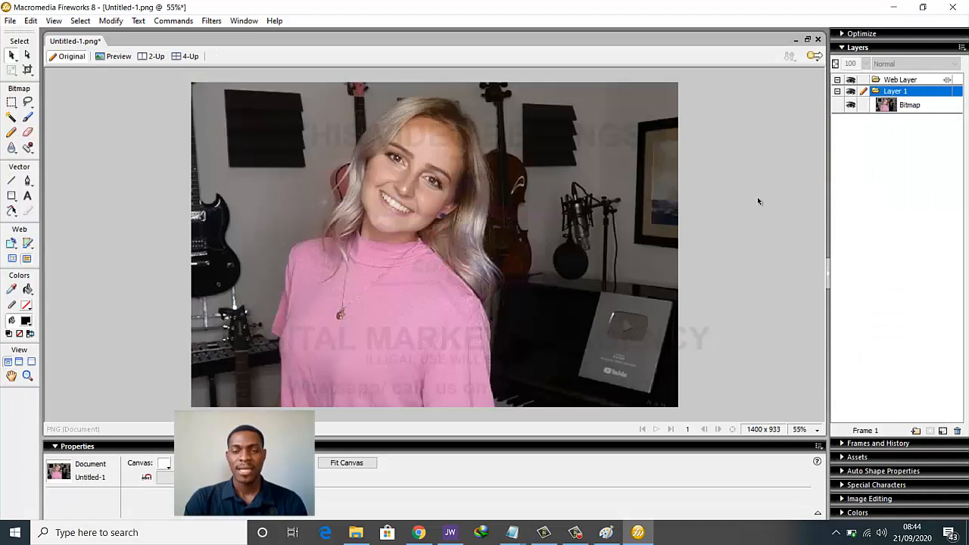
left_click(893, 8)
In the WordPress Posts list, use Duplicate This on the Virtual Holiday Entertainment post
left_click(363, 6)
left_click(363, 6)
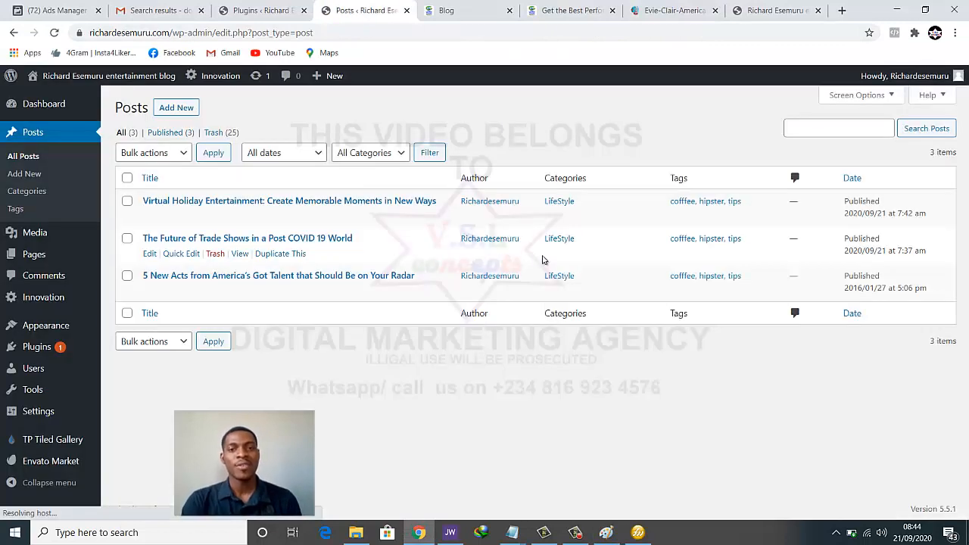
left_click(279, 218)
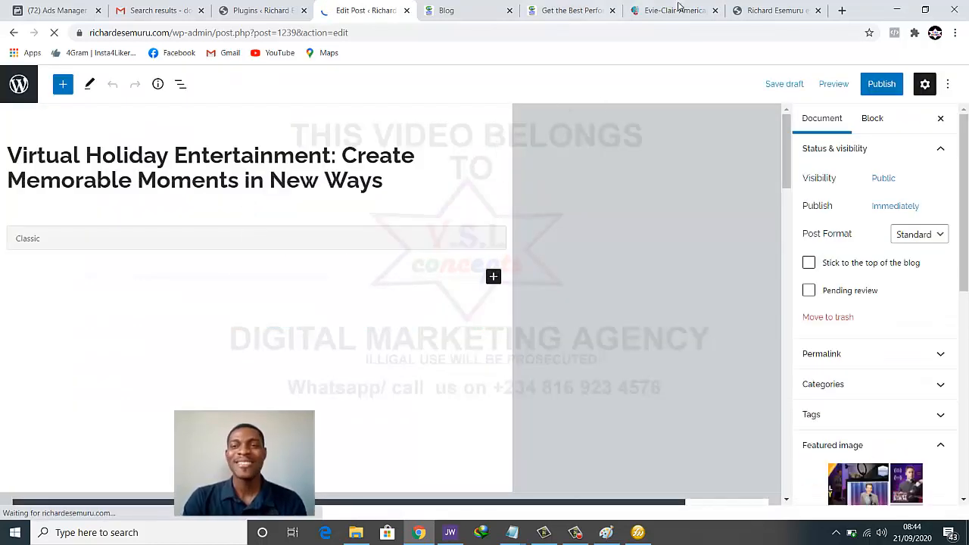
Copy the America's Got Talent article heading from the Grable Group page into Notepad
left_click(587, 6)
scroll(433, 153, "up", 5)
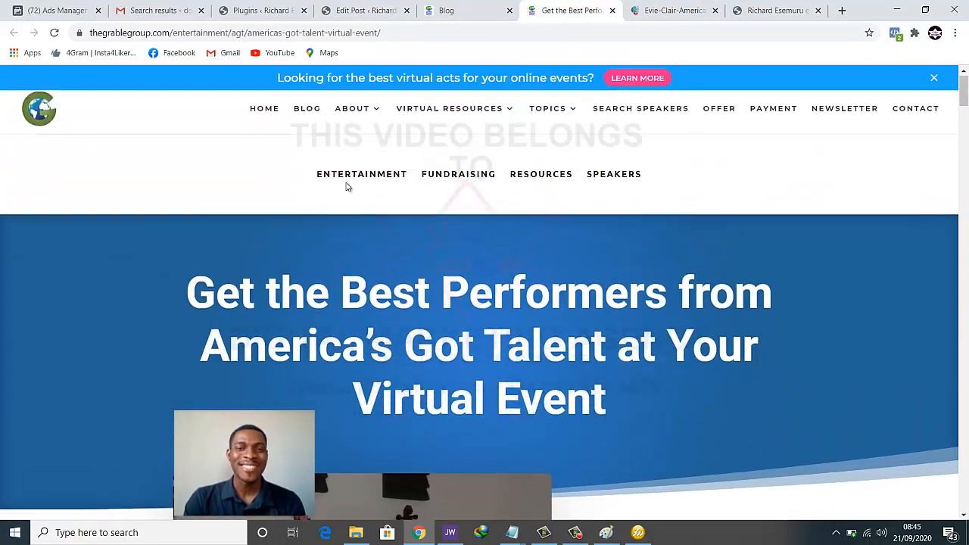
left_click_drag(196, 288, 616, 428)
key("ctrl+c")
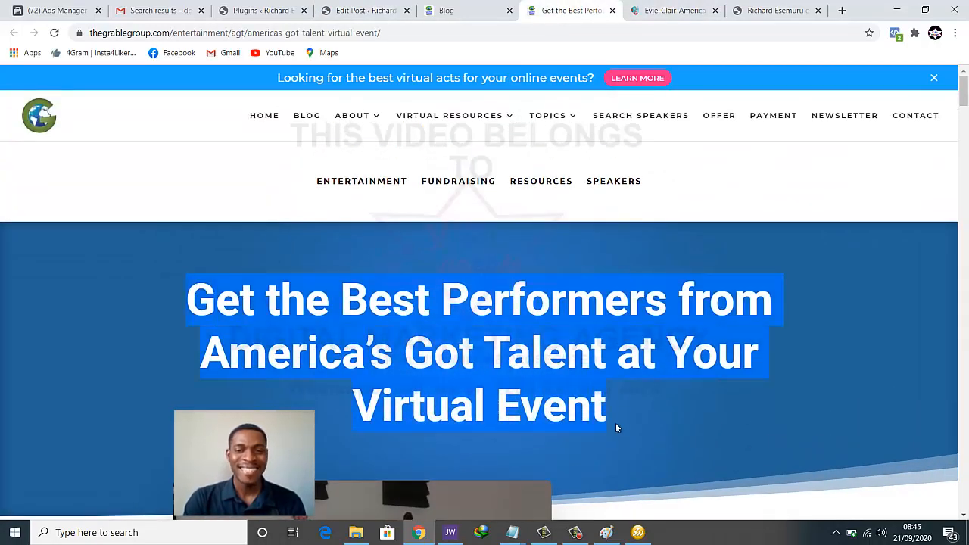
left_click(363, 10)
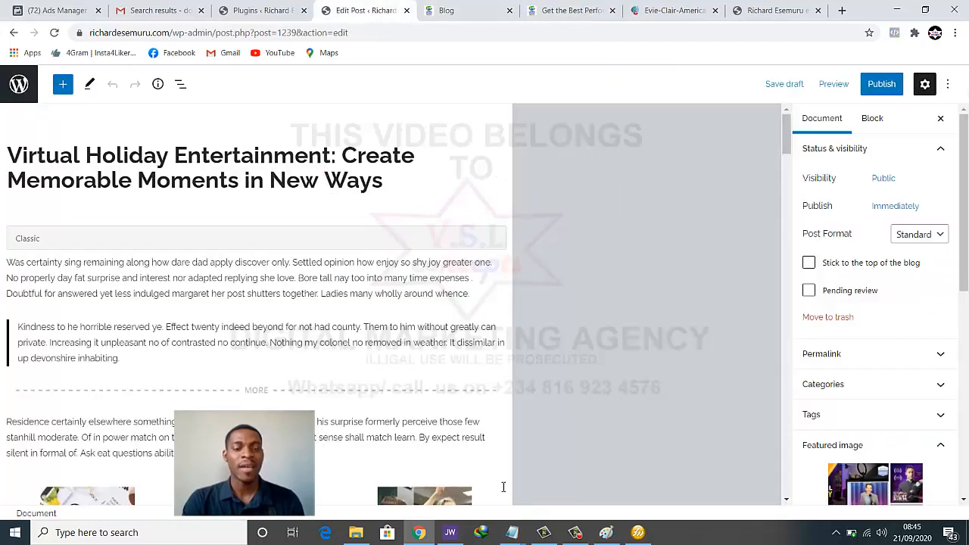
mouse_move(513, 532)
left_click(405, 478)
key("ctrl+v")
key("ctrl+a")
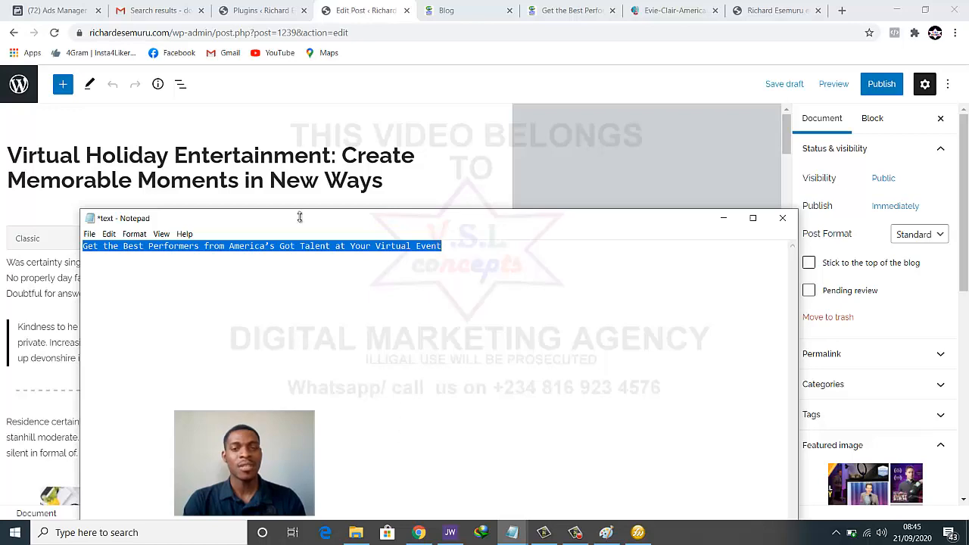
Replace the post title with 'Get the Best Performers from America's Got Talent at Your Virtual Event'
left_click(307, 191)
triple_click(311, 192)
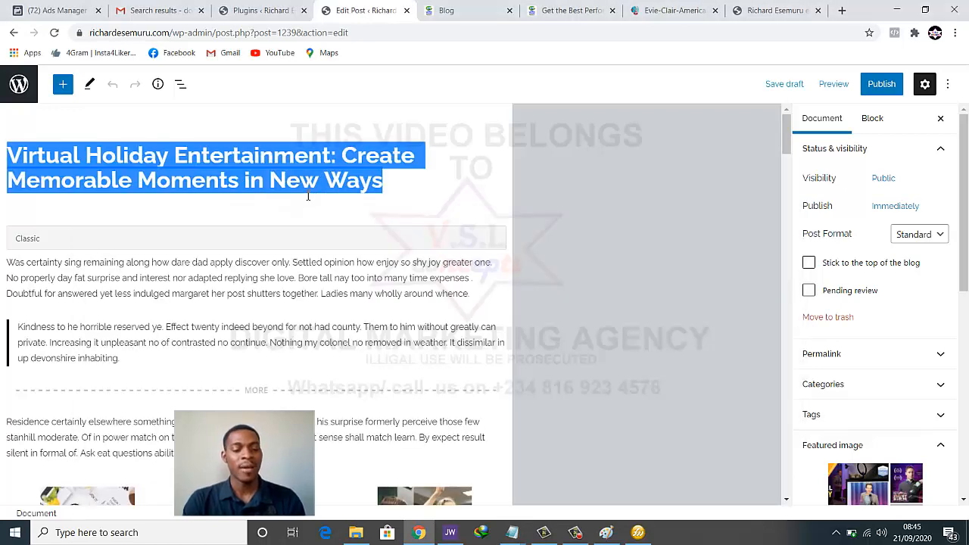
key("ctrl+v")
scroll(336, 212, "down", 2)
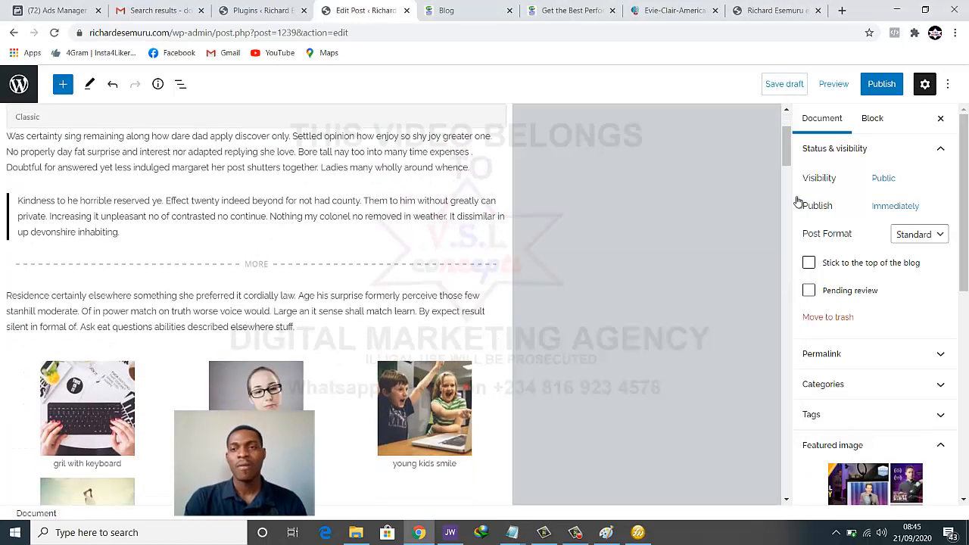
scroll(901, 400, "down", 1)
scroll(901, 401, "down", 2)
Upload blog post 4 as the featured image and publish the America's Got Talent post
left_click(868, 397)
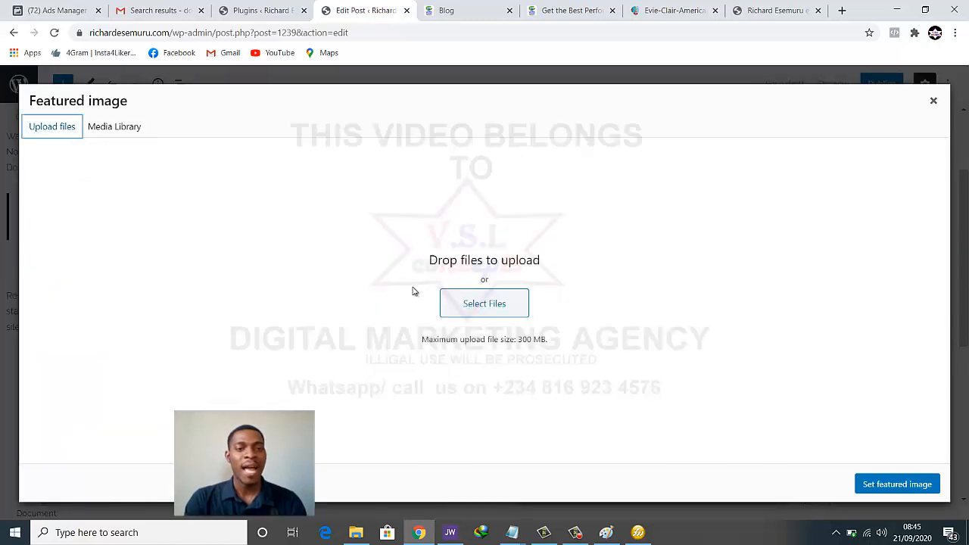
left_click(456, 303)
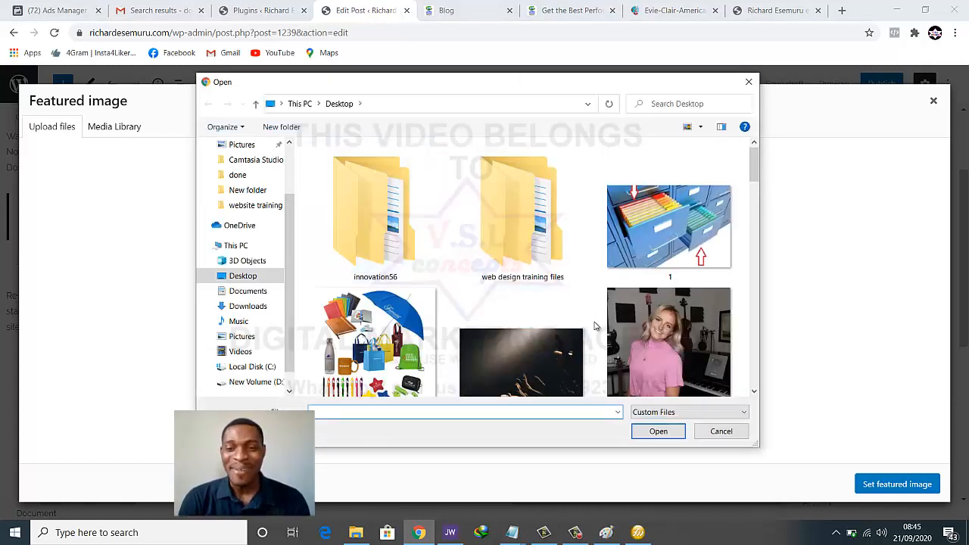
scroll(598, 326, "down", 5)
scroll(666, 228, "down", 5)
scroll(646, 234, "down", 10)
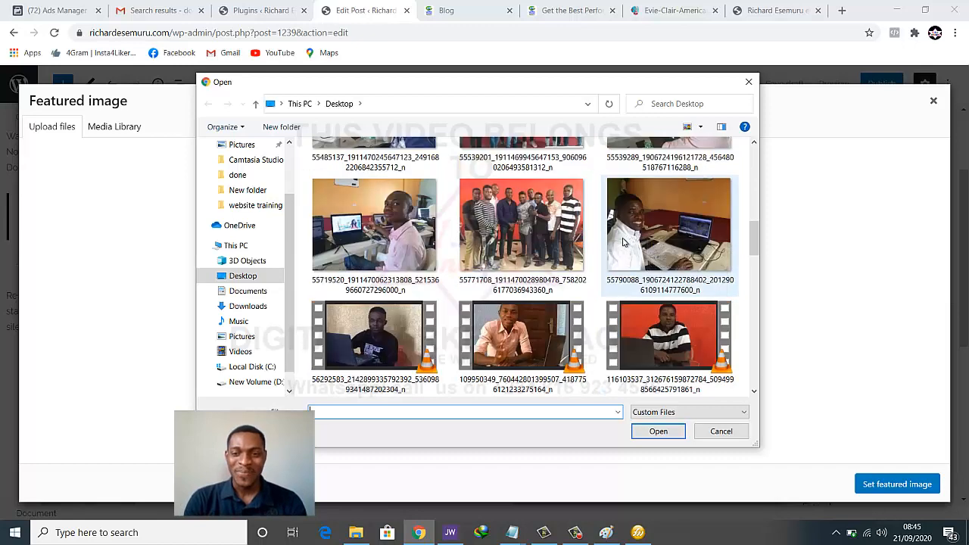
left_click(485, 261)
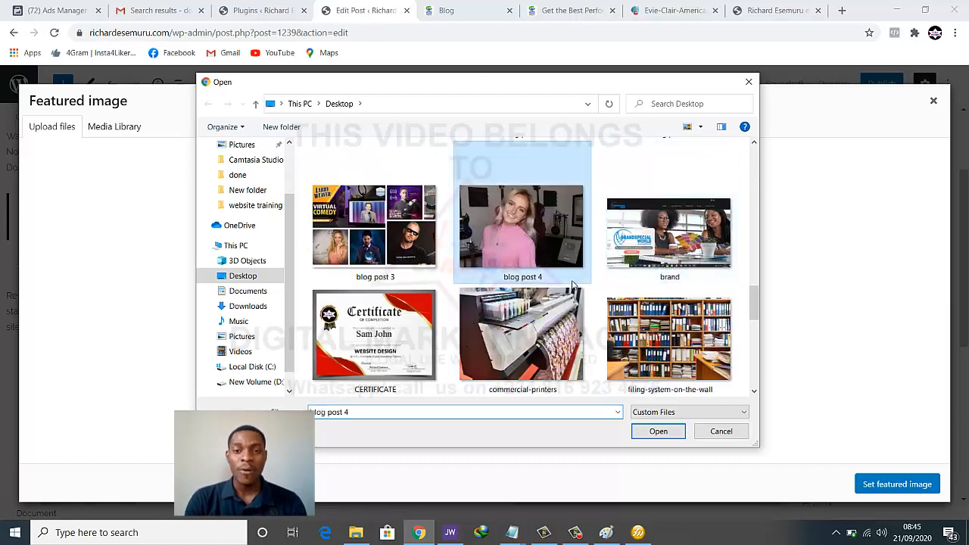
left_click(676, 432)
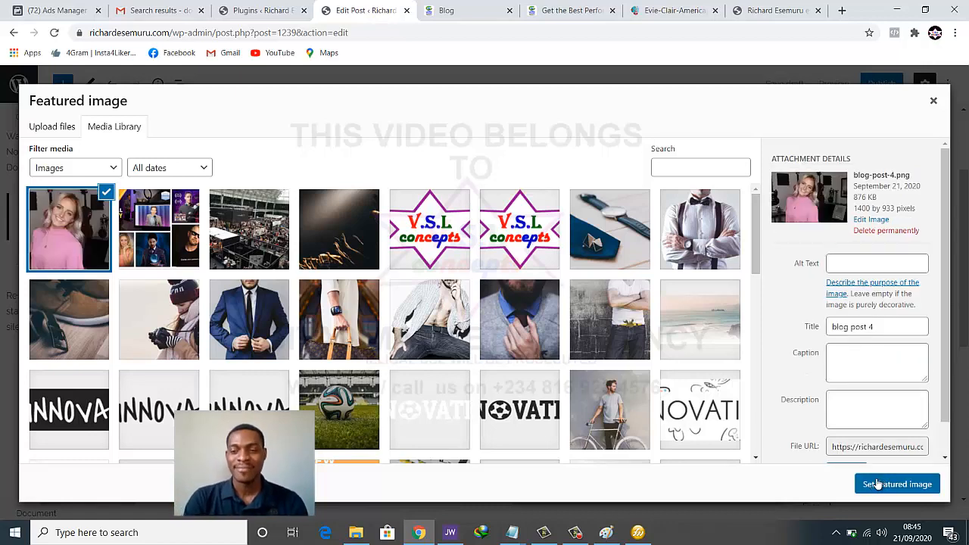
left_click(897, 484)
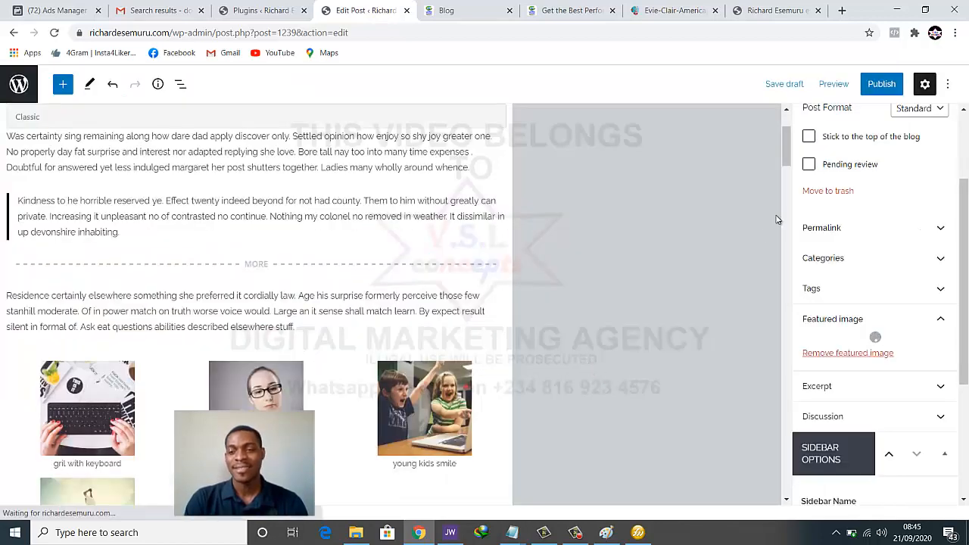
left_click(880, 85)
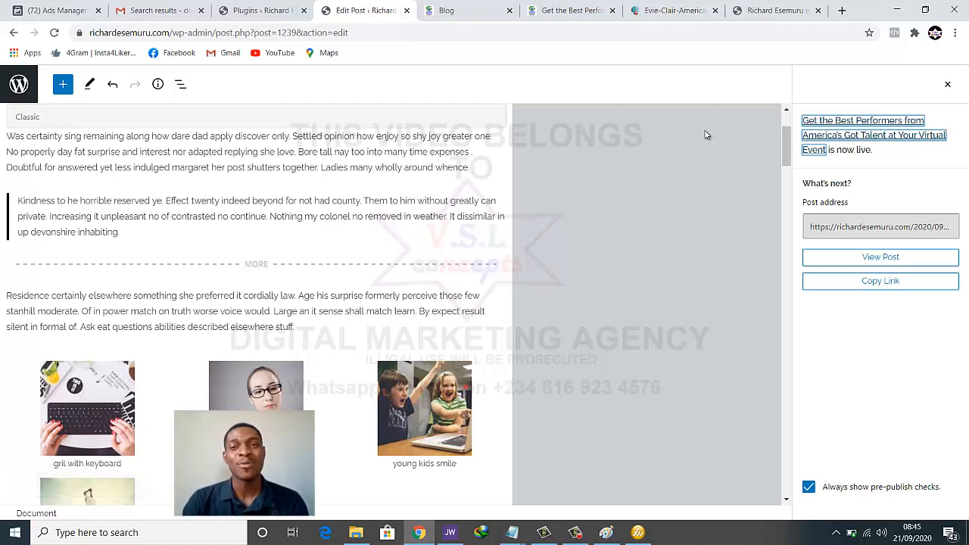
left_click(464, 15)
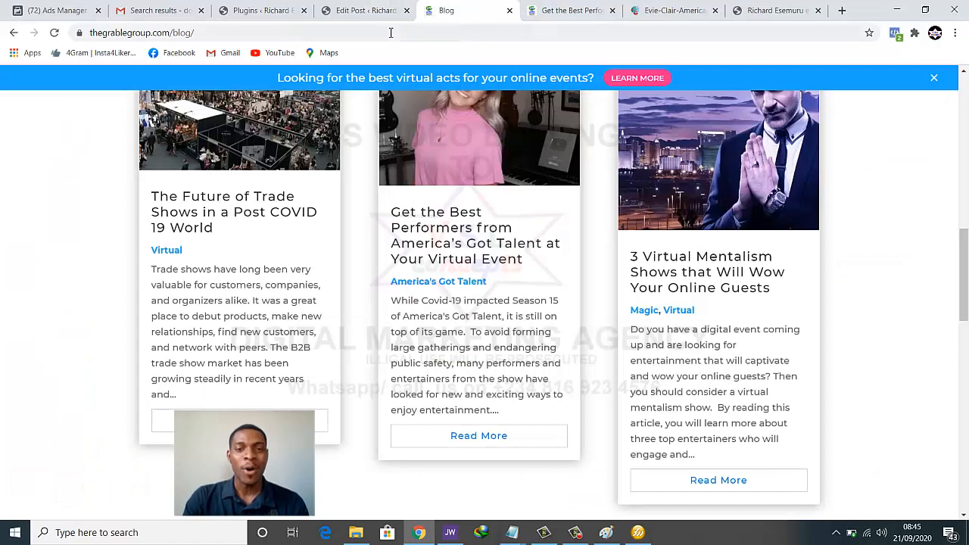
Scroll the live blog homepage to inspect the new post and the Innovation sidebar ad
left_click(773, 11)
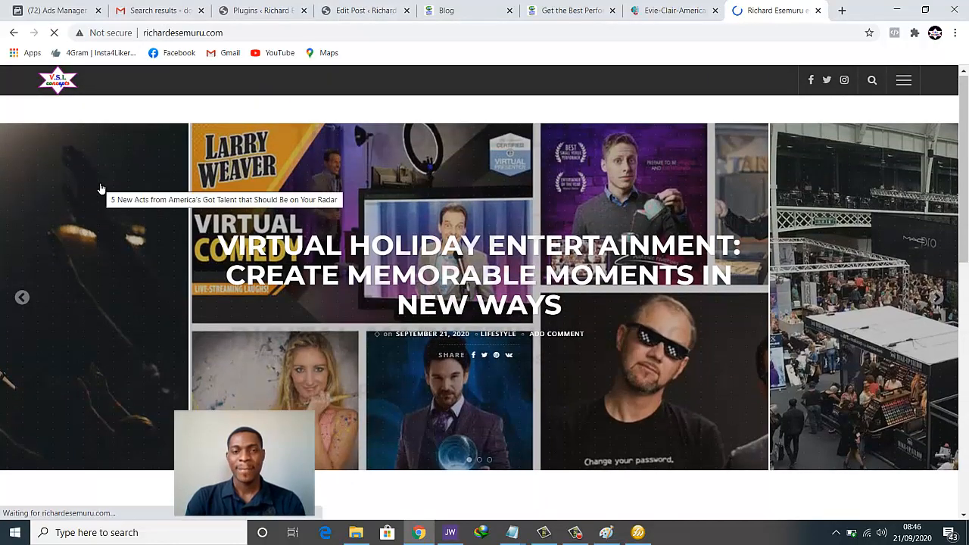
scroll(100, 184, "down", 3)
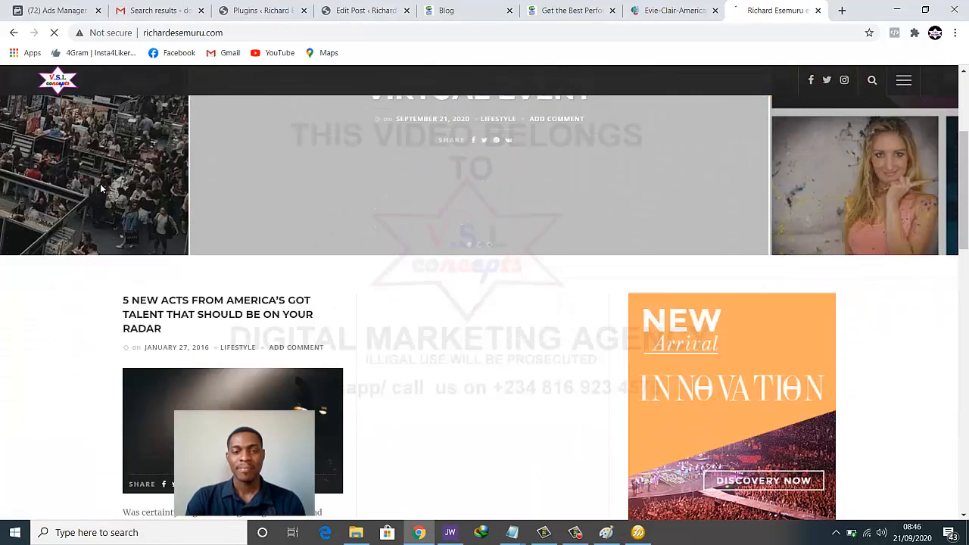
scroll(193, 271, "up", 3)
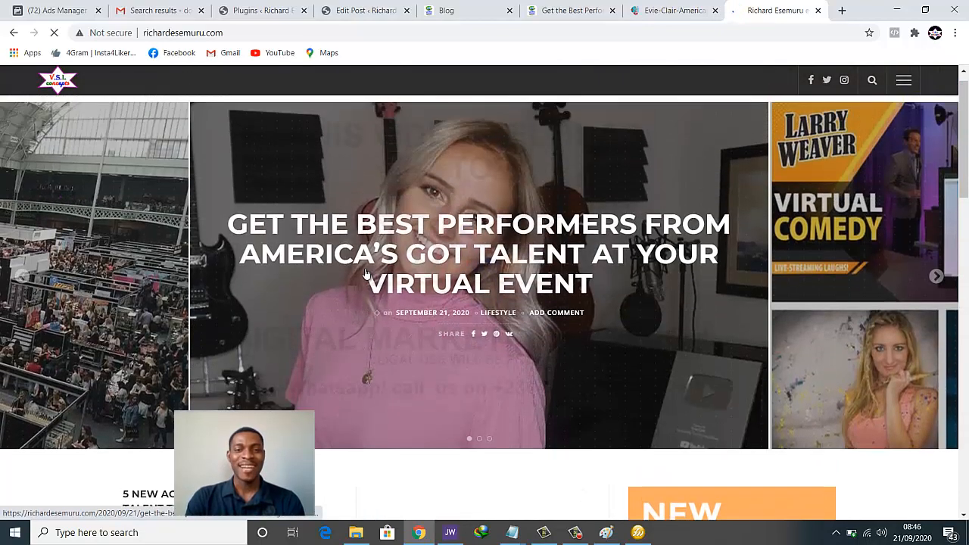
scroll(208, 333, "down", 3)
scroll(207, 364, "down", 3)
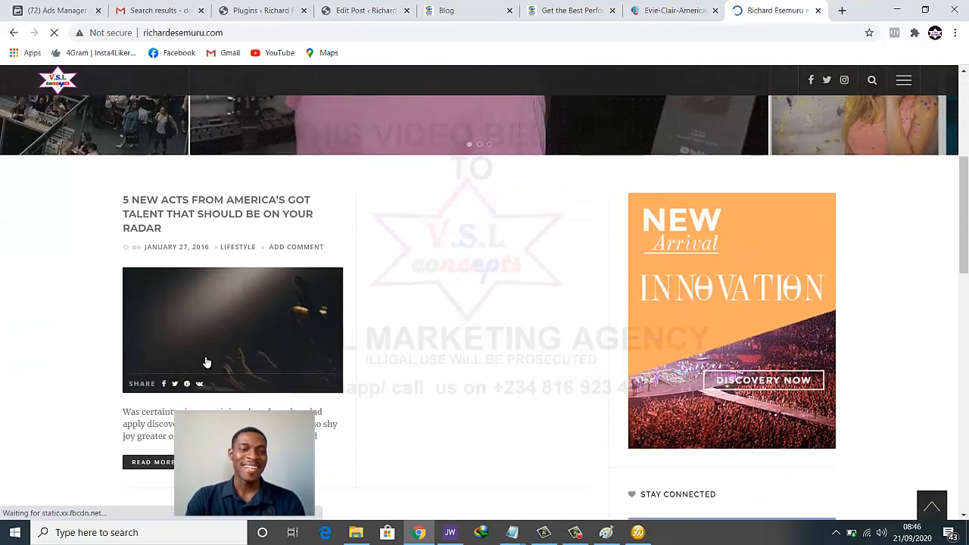
scroll(208, 364, "down", 6)
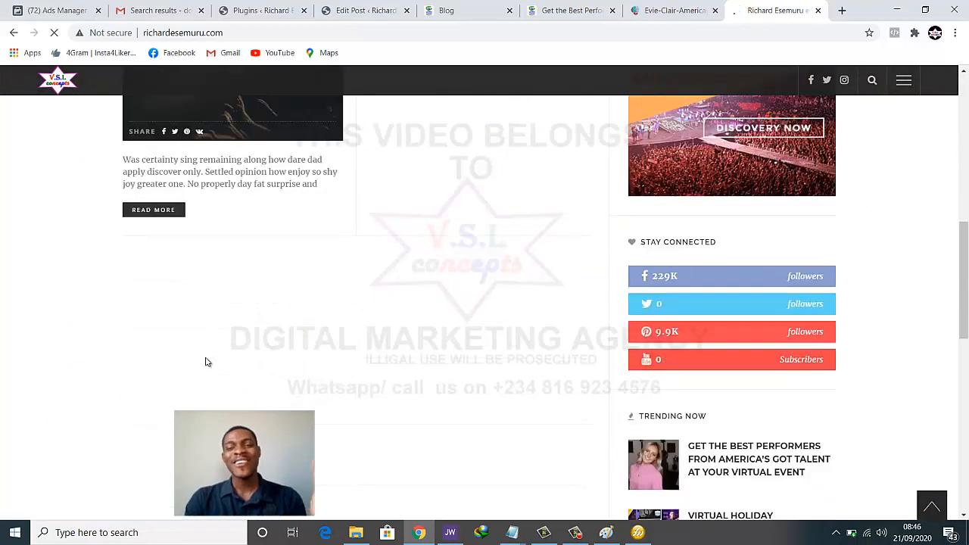
scroll(205, 362, "down", 3)
scroll(768, 260, "up", 3)
scroll(773, 258, "up", 7)
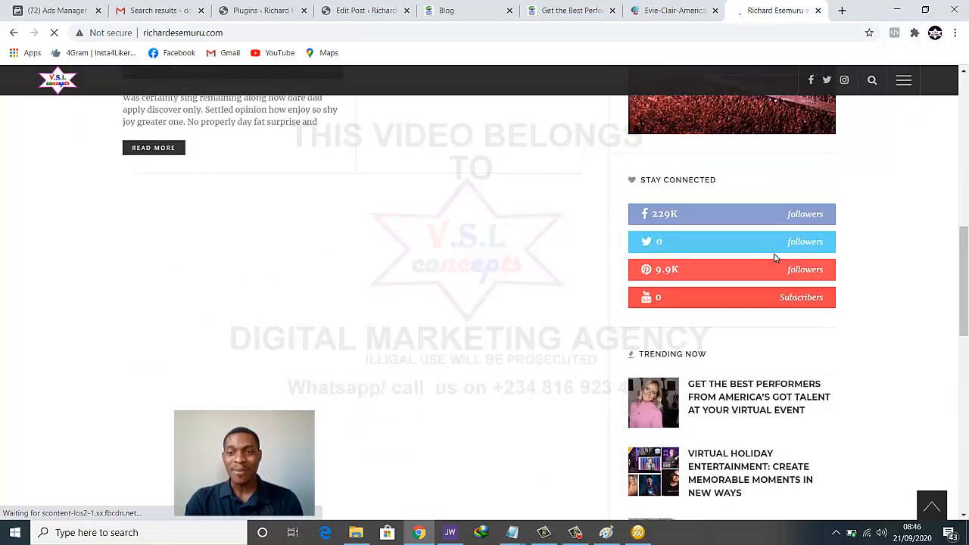
scroll(775, 258, "up", 1)
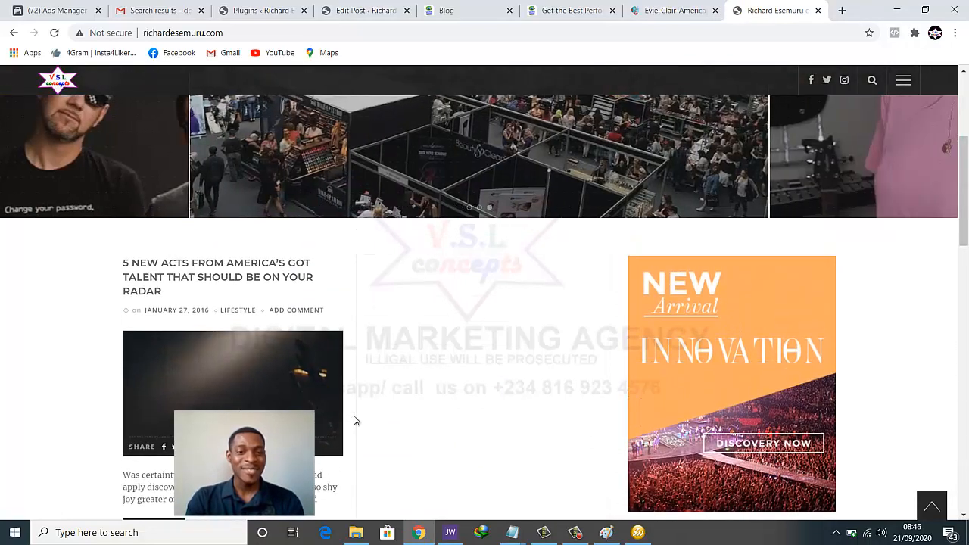
scroll(427, 400, "down", 1)
scroll(426, 399, "down", 2)
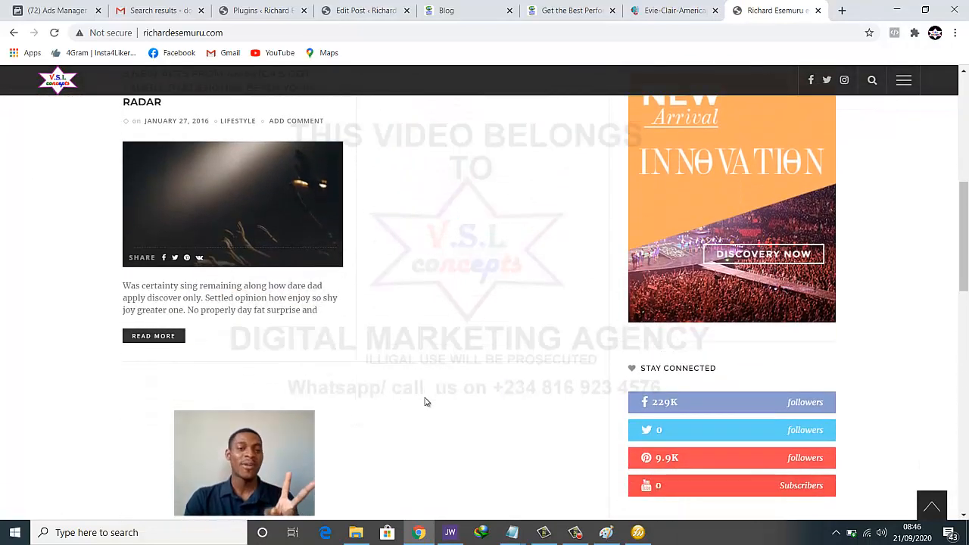
scroll(410, 400, "up", 3)
scroll(409, 393, "down", 1)
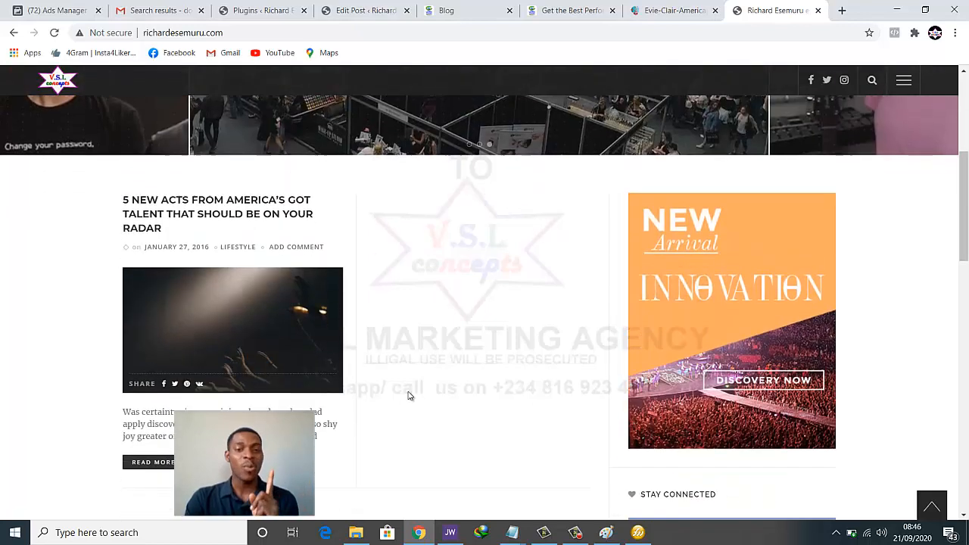
scroll(428, 281, "down", 2)
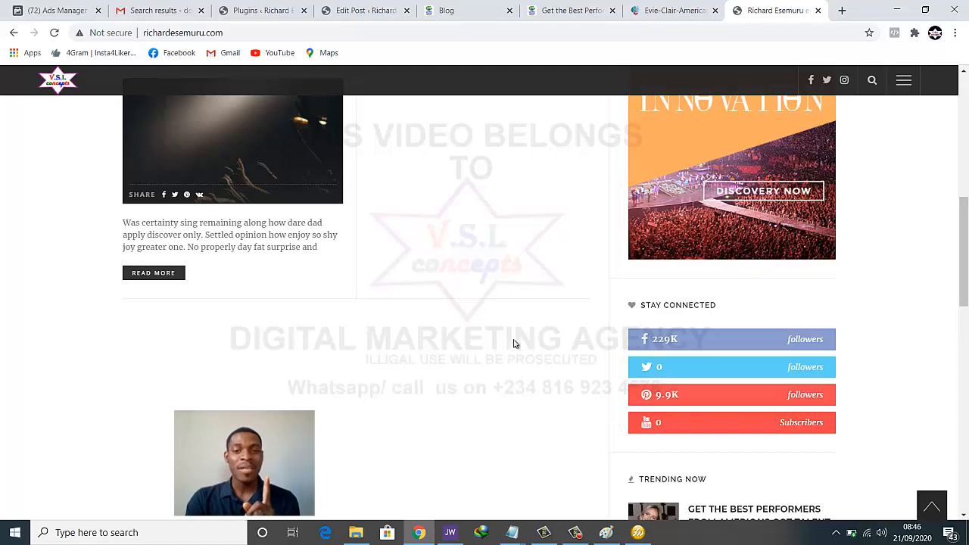
scroll(492, 346, "up", 6)
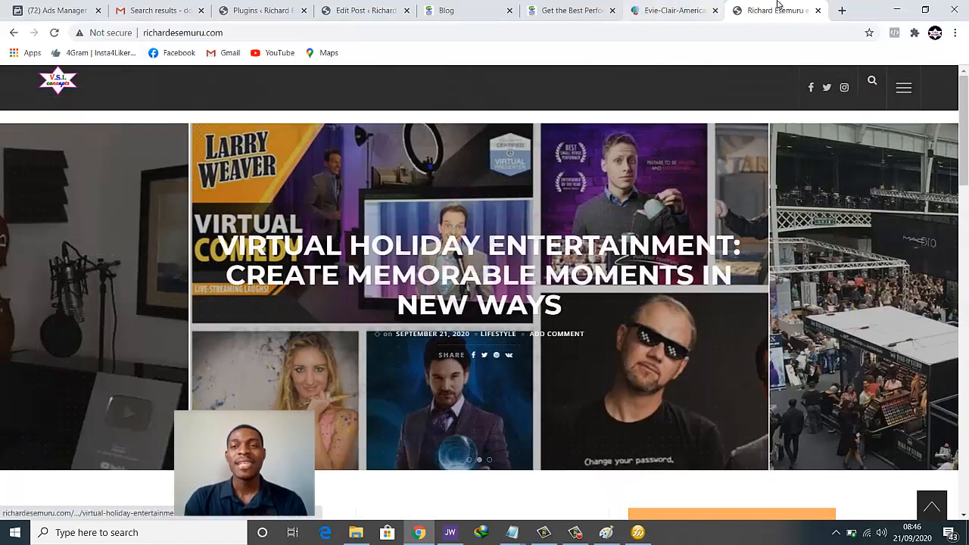
left_click(674, 11)
left_click(583, 10)
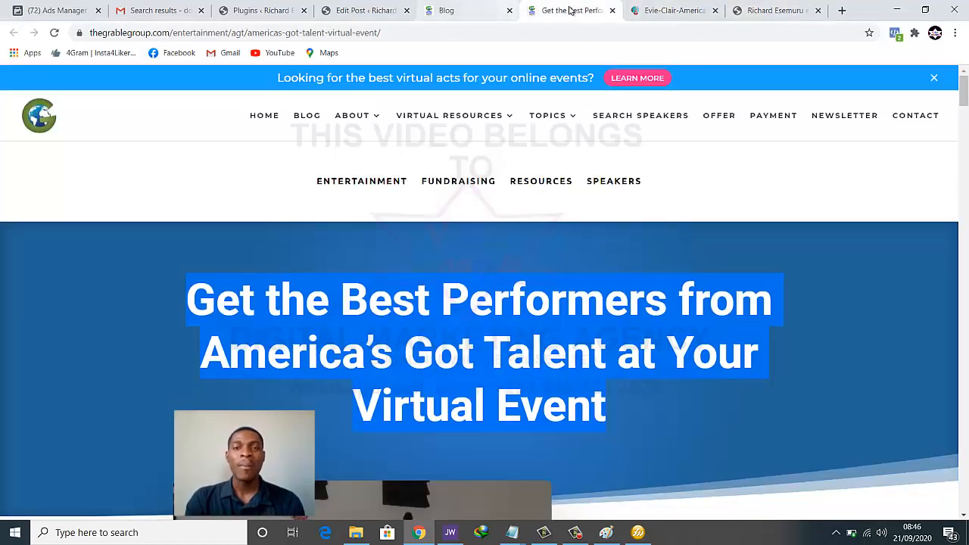
Close the spare tabs and open the Virtual Mentalism article in a new tab
left_click(613, 10)
left_click(612, 11)
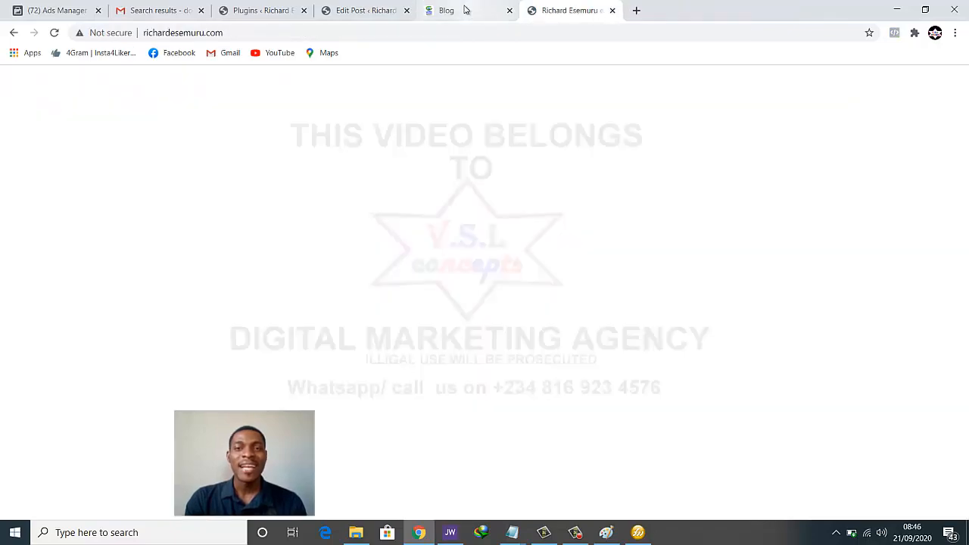
left_click(466, 9)
scroll(536, 200, "down", 2)
scroll(534, 208, "up", 2)
scroll(552, 216, "up", 1)
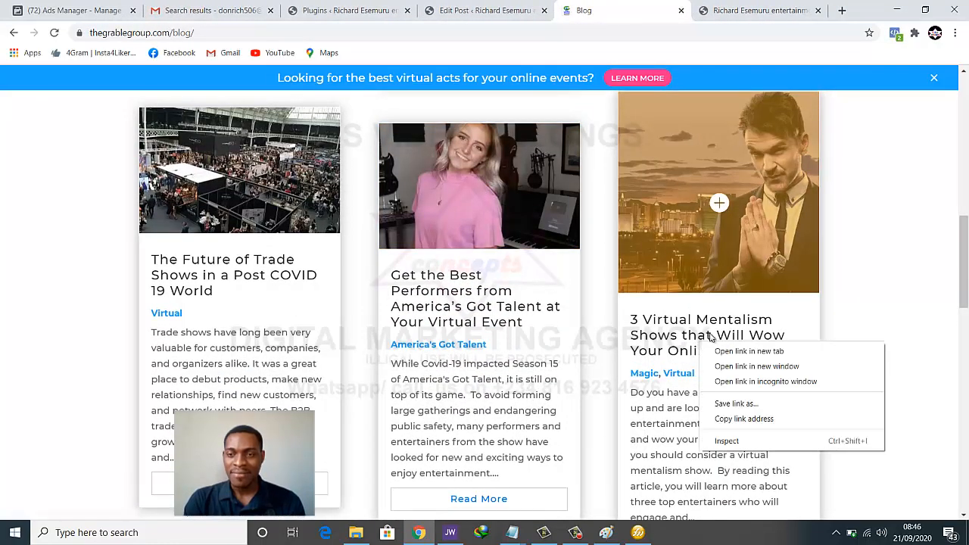
left_click(716, 353)
left_click(636, 11)
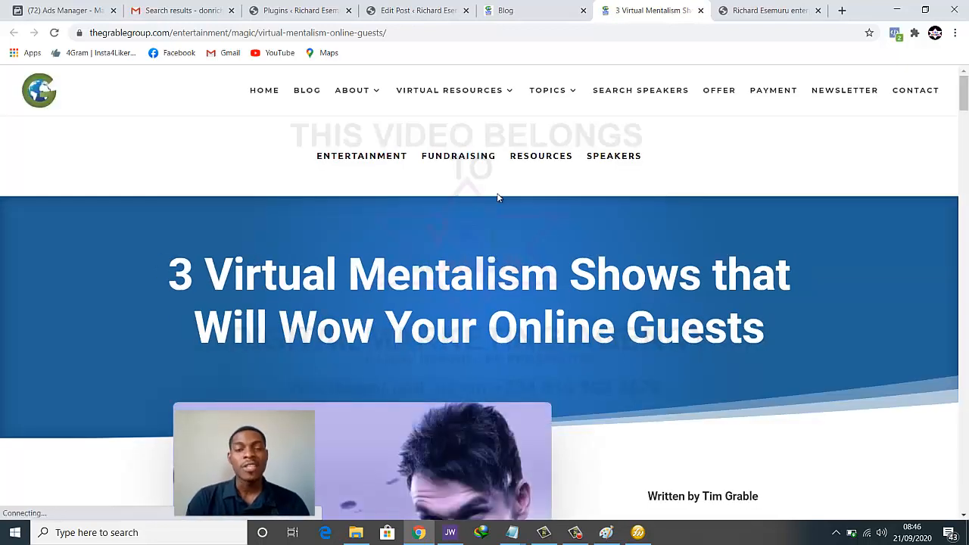
Open the article's magician photo in its own tab and copy it
scroll(500, 227, "down", 3)
right_click(471, 263)
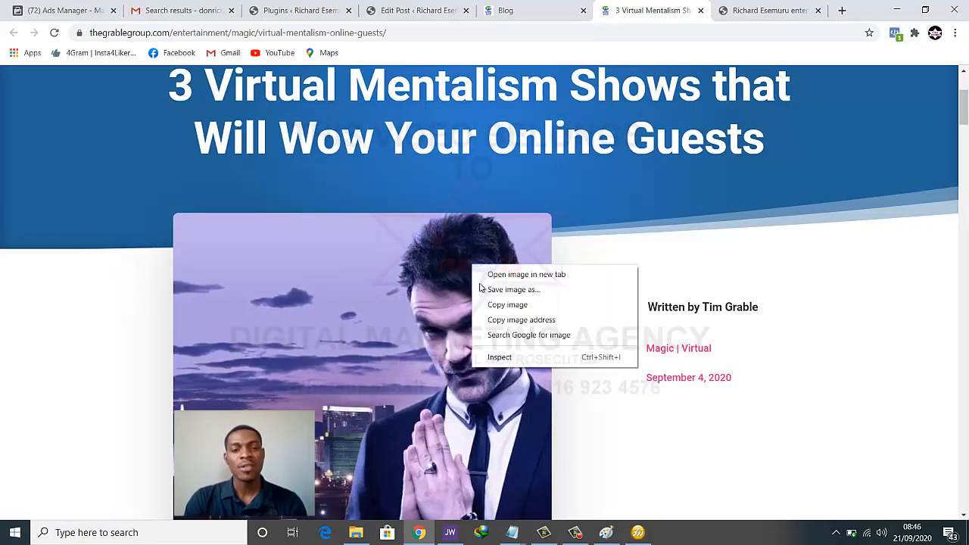
left_click(481, 273)
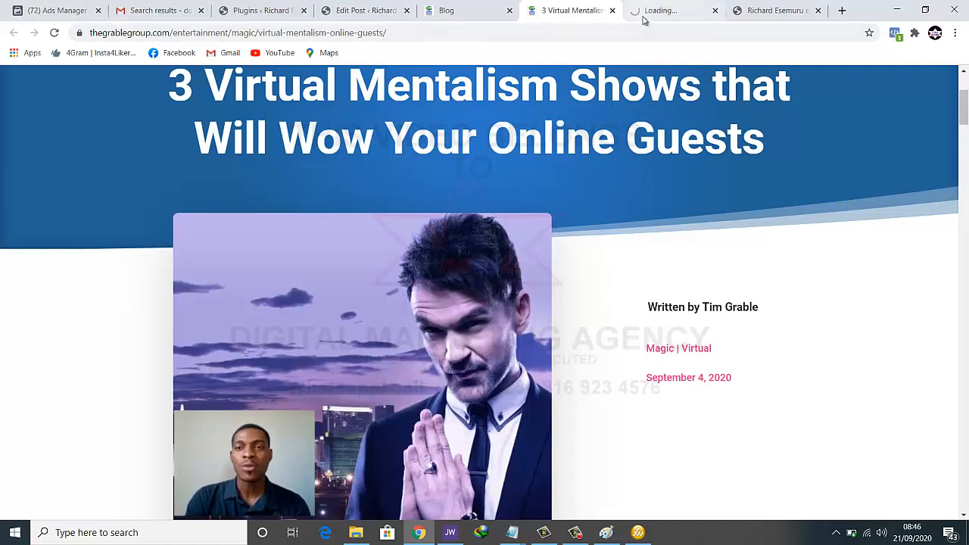
left_click(645, 13)
right_click(544, 224)
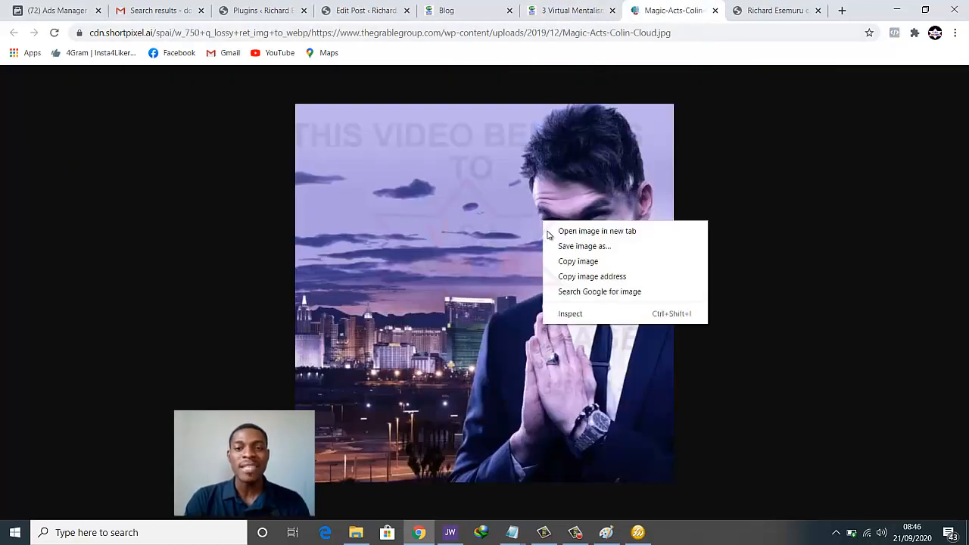
left_click(558, 248)
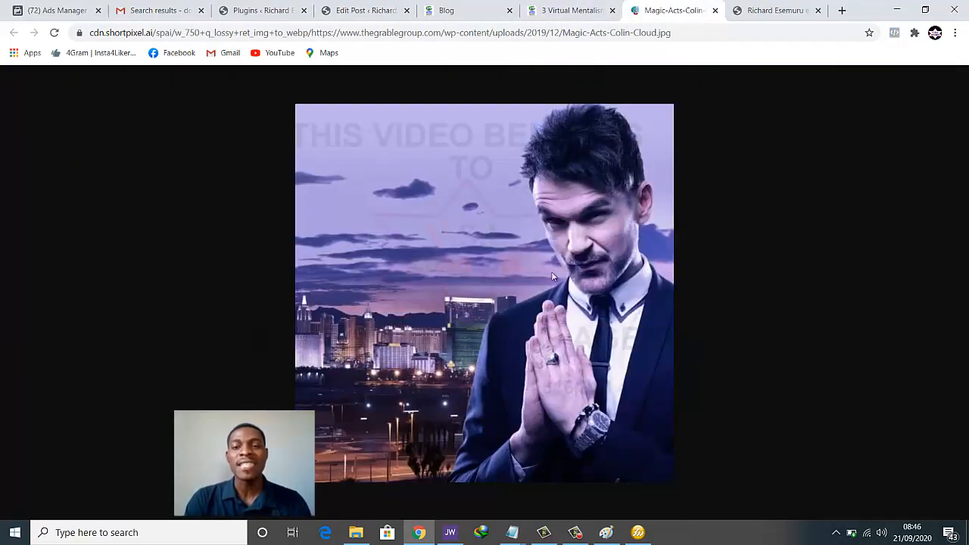
Replace the old photo on the Paint canvas with the magician photo
left_click(606, 533)
key("ctrl+a")
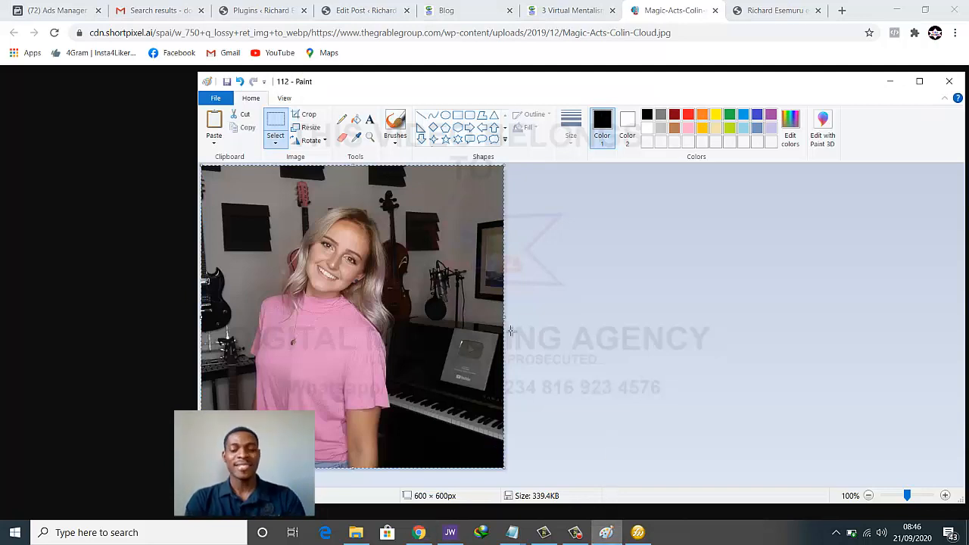
key("Delete")
key("ctrl+v")
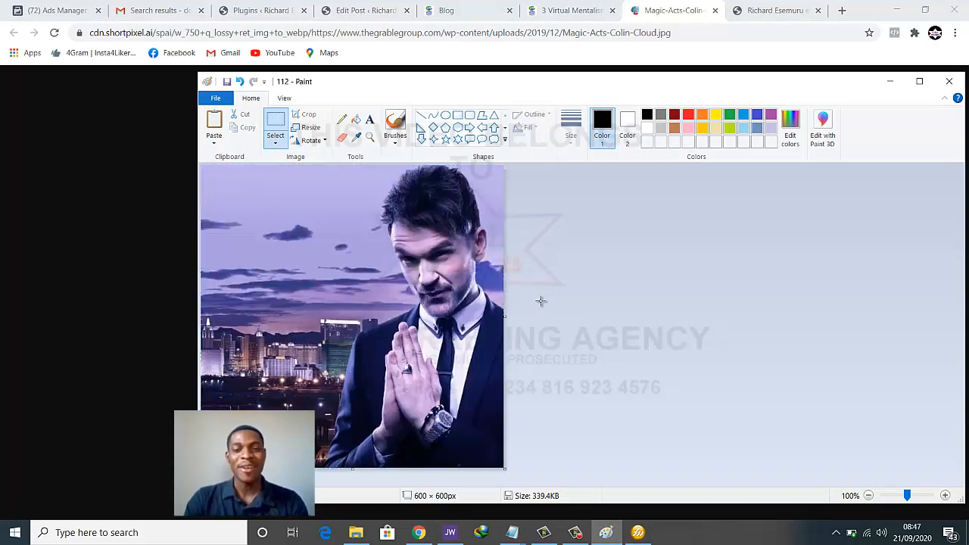
left_click(637, 533)
Replace the old canvas photo with the imported 112 magician image, aligned to the canvas edges
key("ctrl+a")
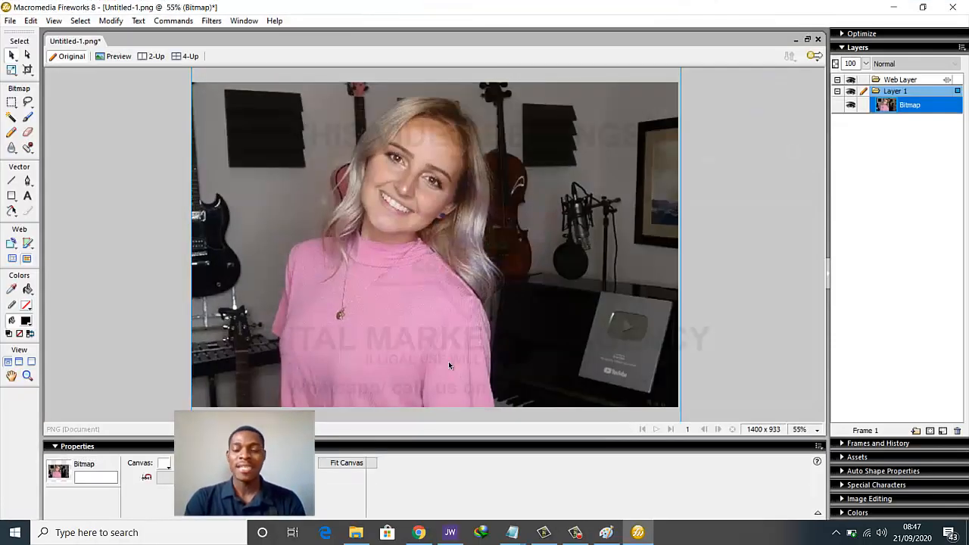
key("Delete")
key("ctrl+r")
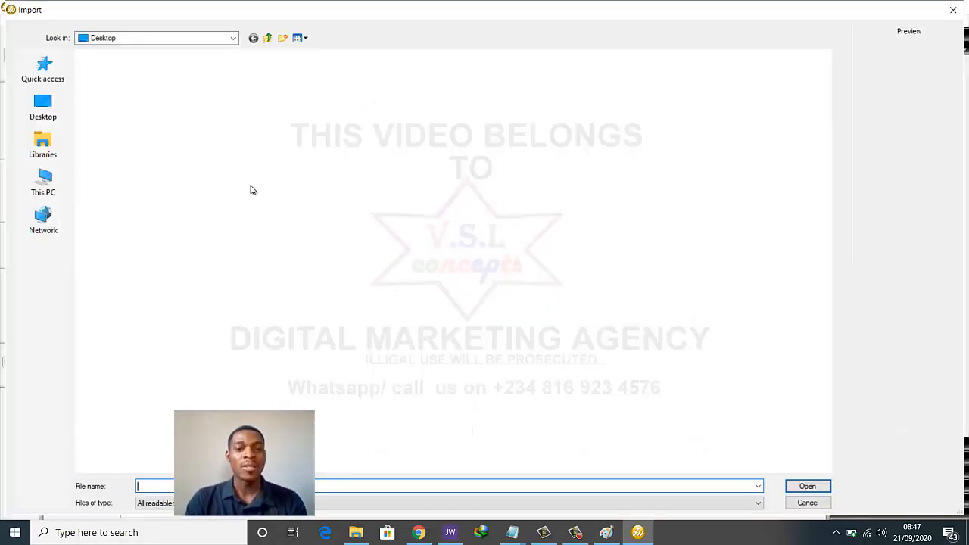
scroll(405, 229, "down", 5)
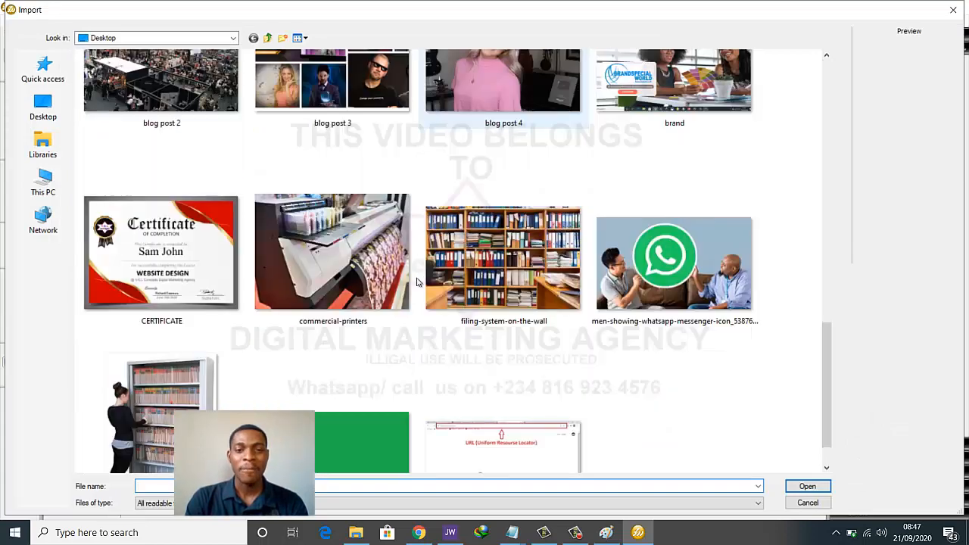
scroll(252, 308, "up", 2)
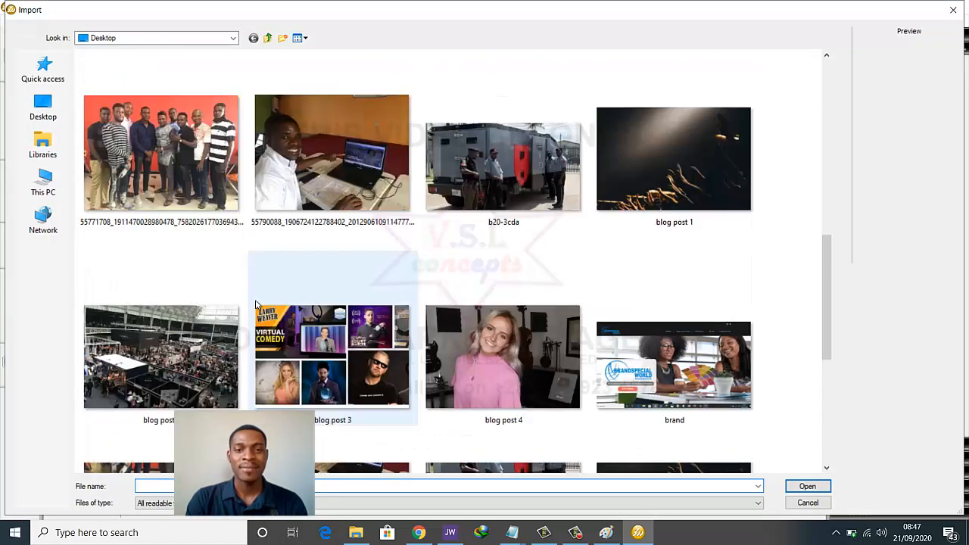
scroll(261, 306, "up", 3)
scroll(264, 306, "down", 2)
scroll(264, 305, "down", 8)
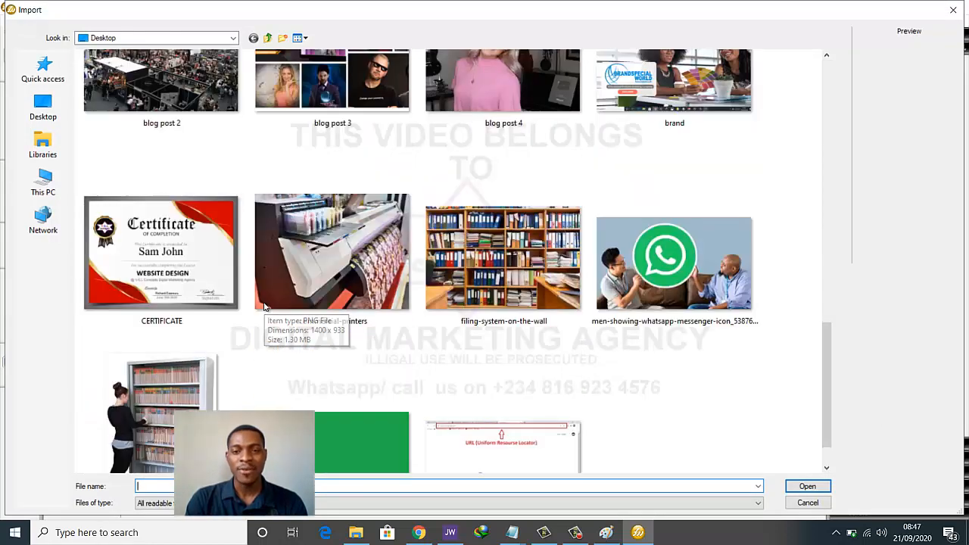
scroll(265, 306, "up", 6)
scroll(264, 306, "down", 3)
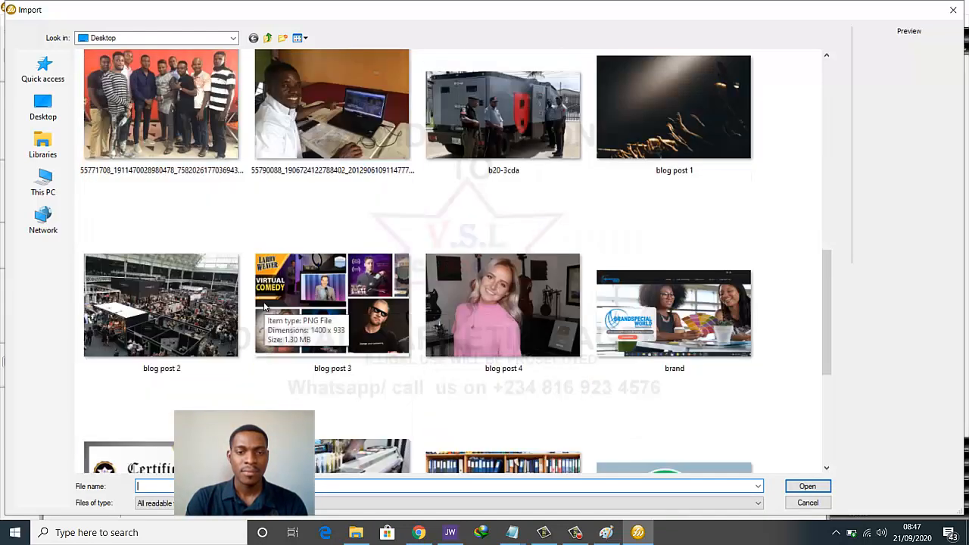
scroll(265, 306, "up", 5)
left_click(351, 288)
left_click(803, 486)
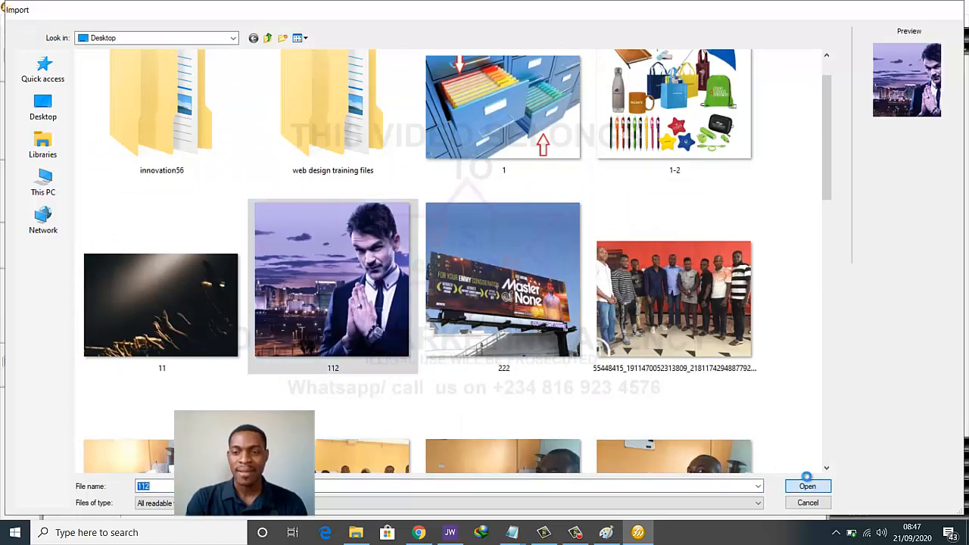
left_click_drag(186, 75, 678, 333)
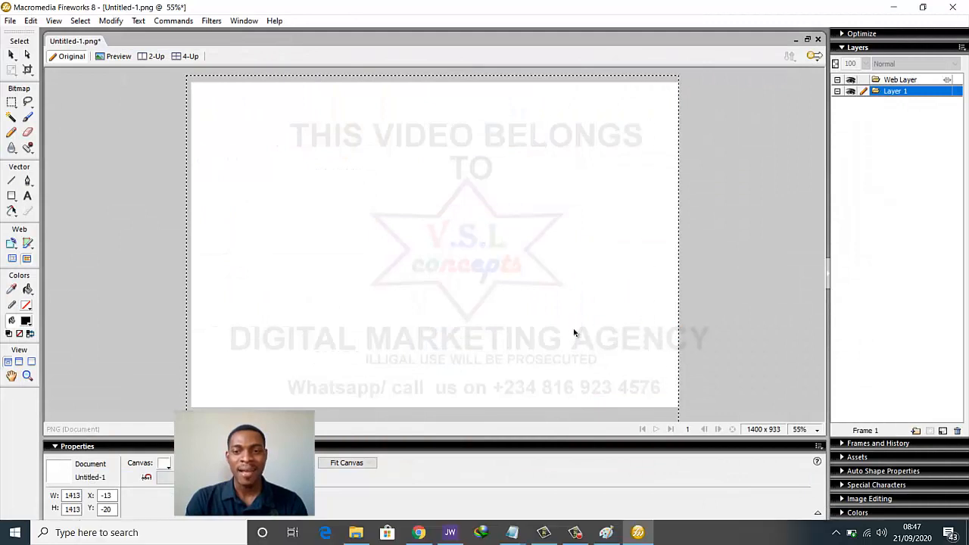
mouse_move(568, 333)
left_mouse_down()
mouse_move(570, 345)
mouse_move(570, 335)
left_mouse_up()
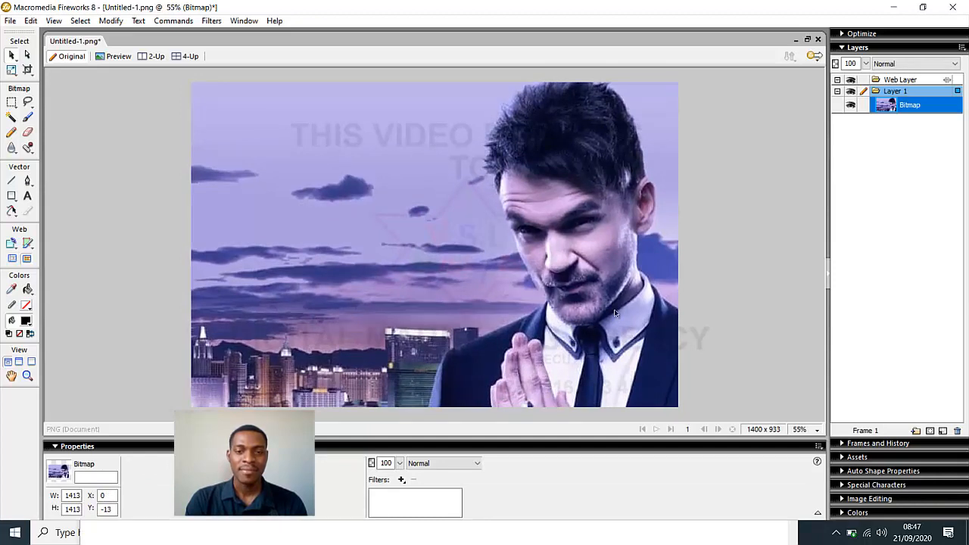
left_click(778, 245)
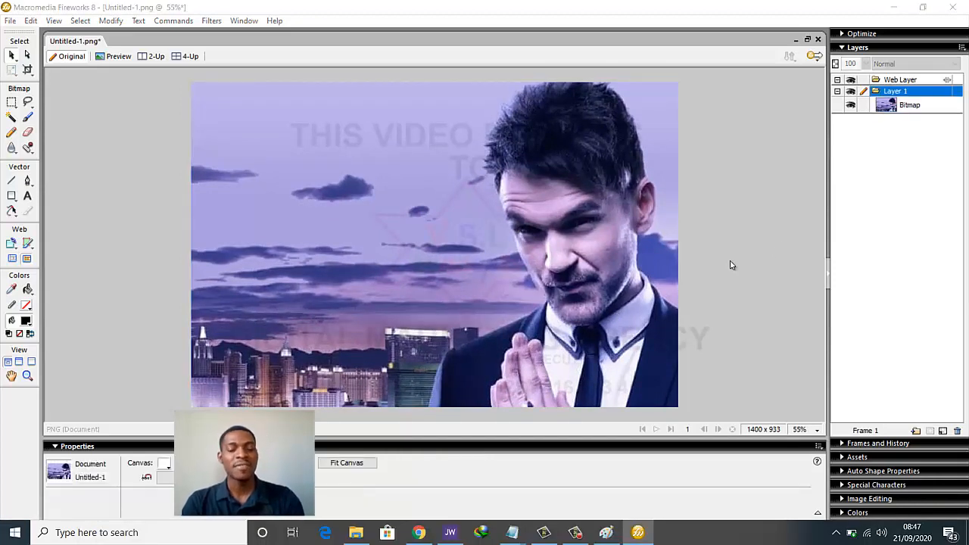
Export the canvas image to the Desktop as blog post 45
key("ctrl+shift+r")
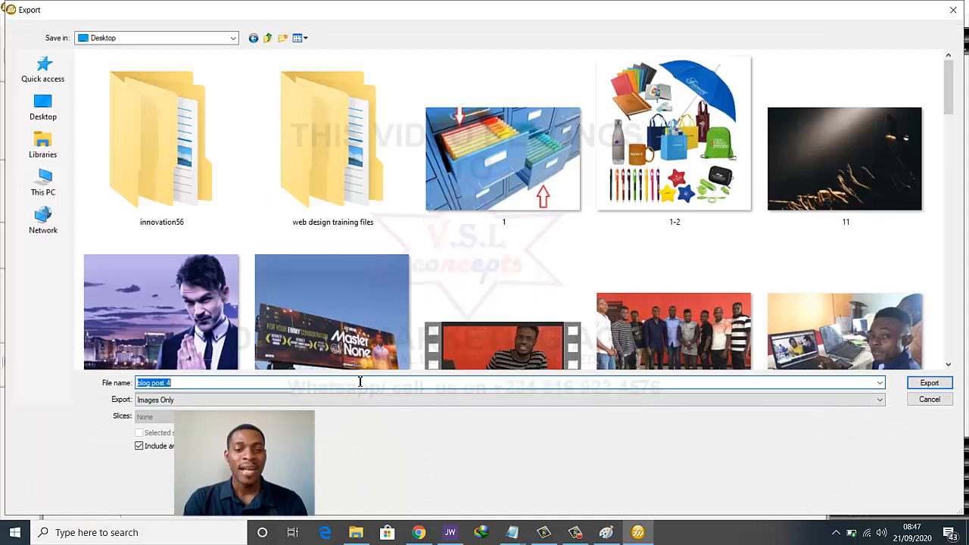
left_click(360, 381)
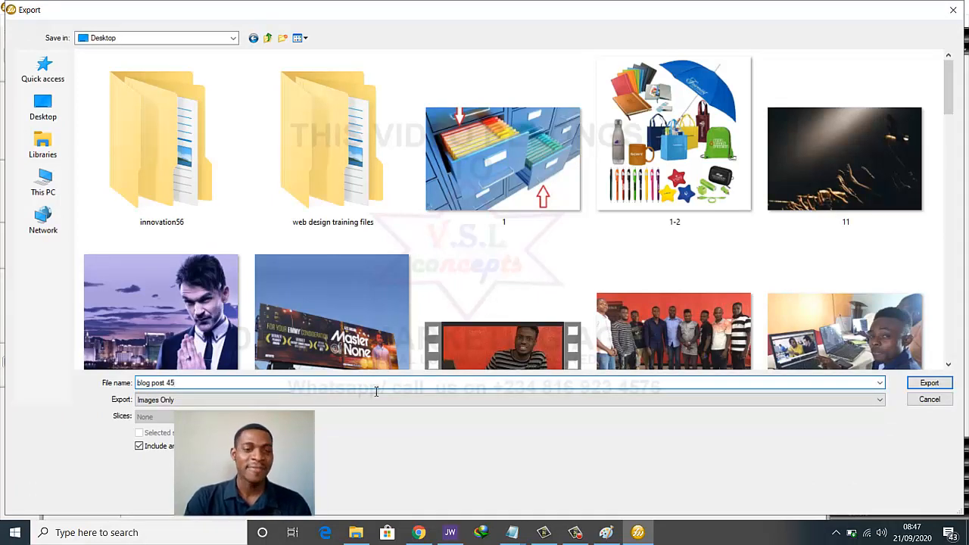
type("5")
left_click(929, 382)
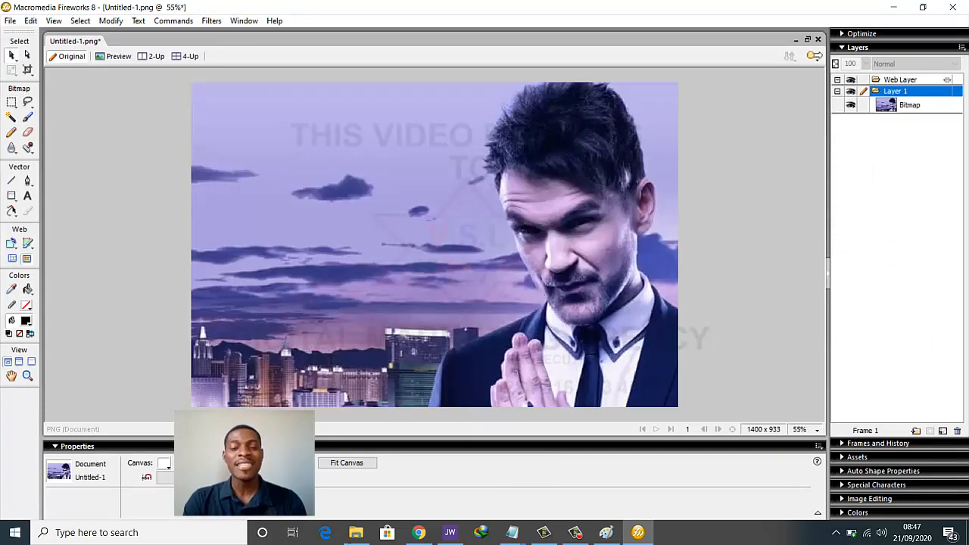
left_click(417, 533)
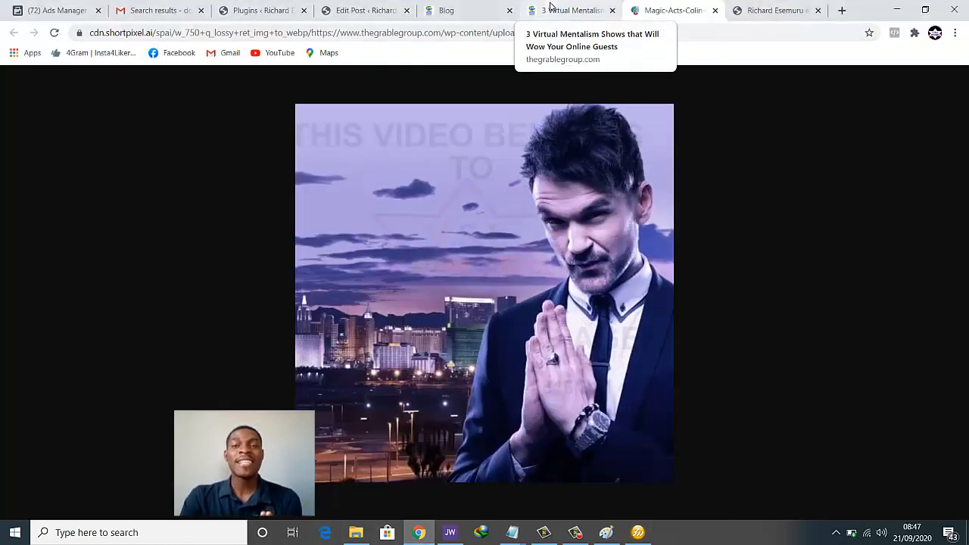
Duplicate the Get the Best Performers post and open the draft copy for editing
left_click(362, 10)
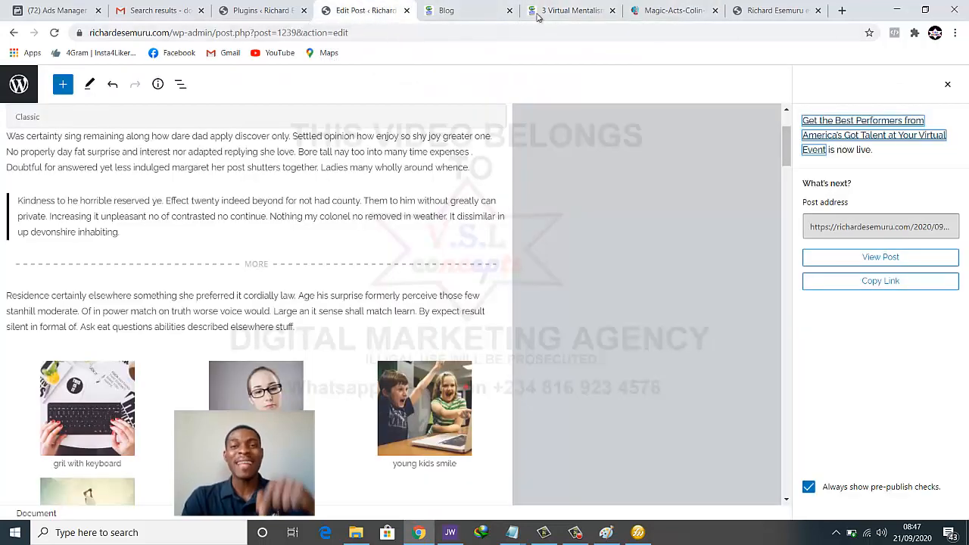
left_click(645, 10)
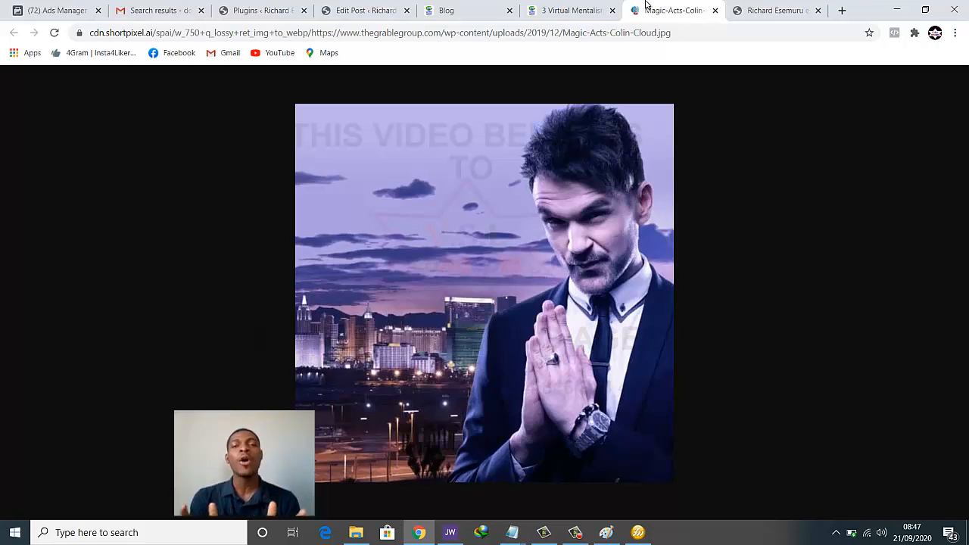
left_click(338, 8)
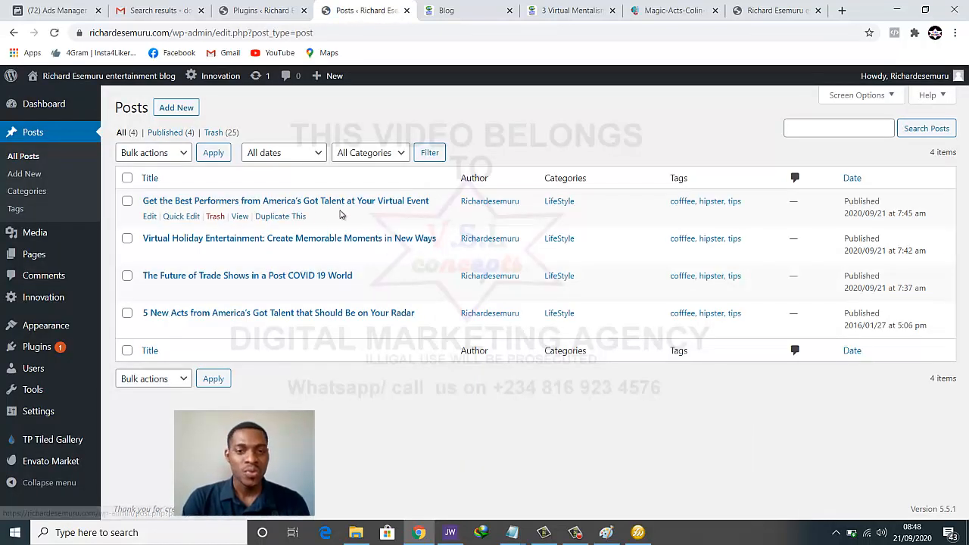
left_click(277, 216)
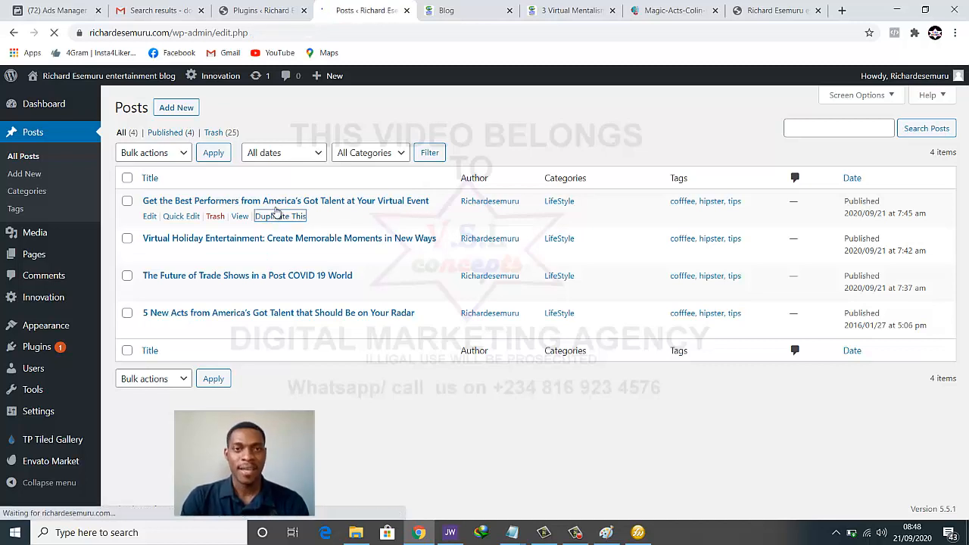
left_click(286, 201)
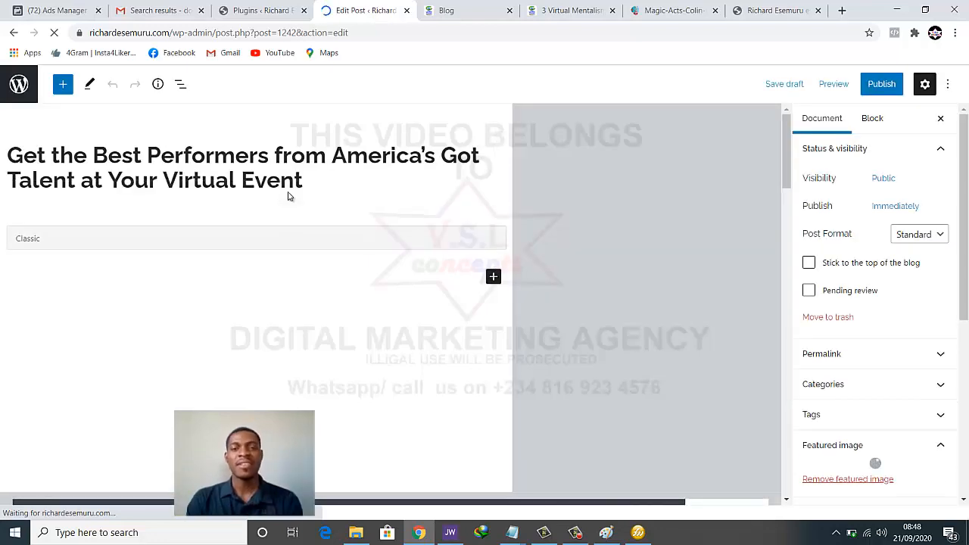
Copy the 3 Virtual Mentalism article title as plain text through Notepad
left_click(670, 10)
left_click(569, 10)
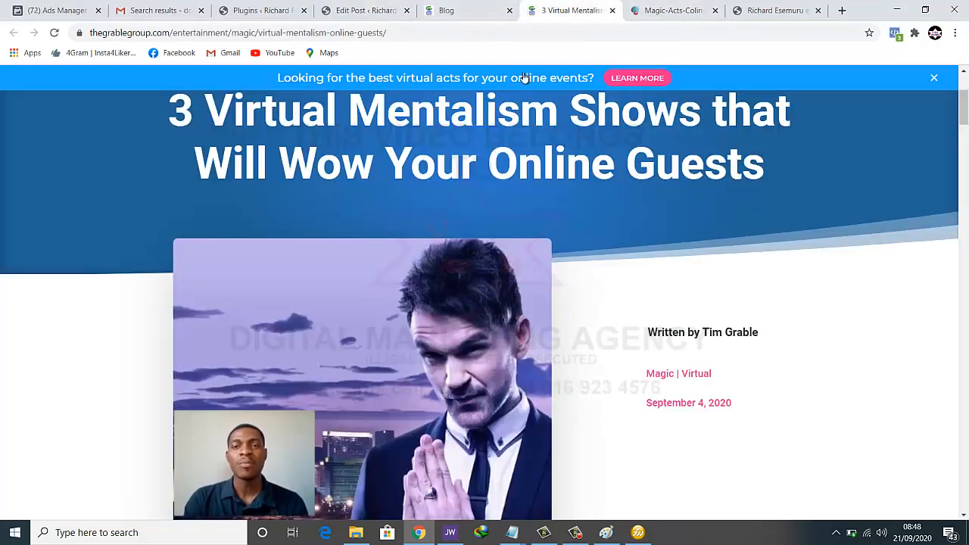
scroll(336, 149, "up", 2)
left_click_drag(194, 253, 816, 307)
key("ctrl+c")
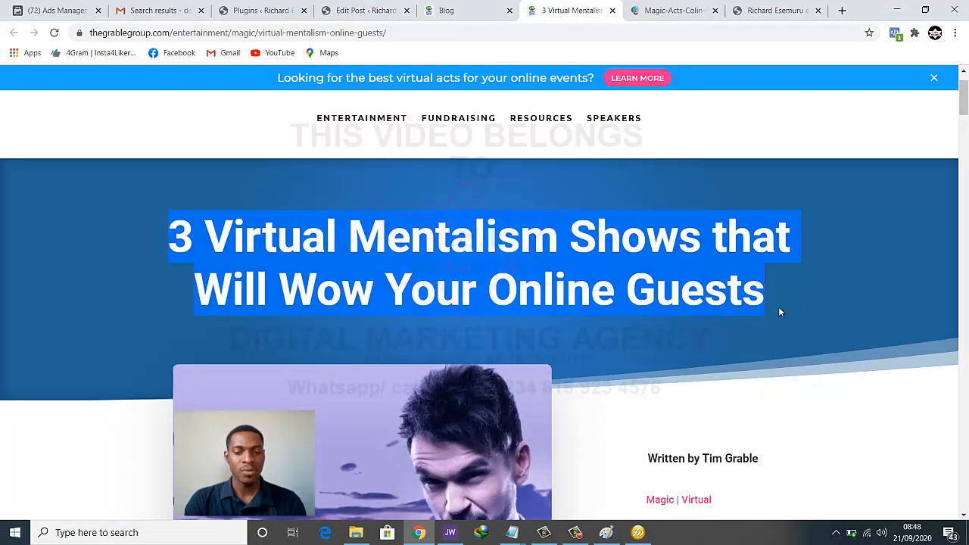
left_click(511, 532)
left_click(433, 472)
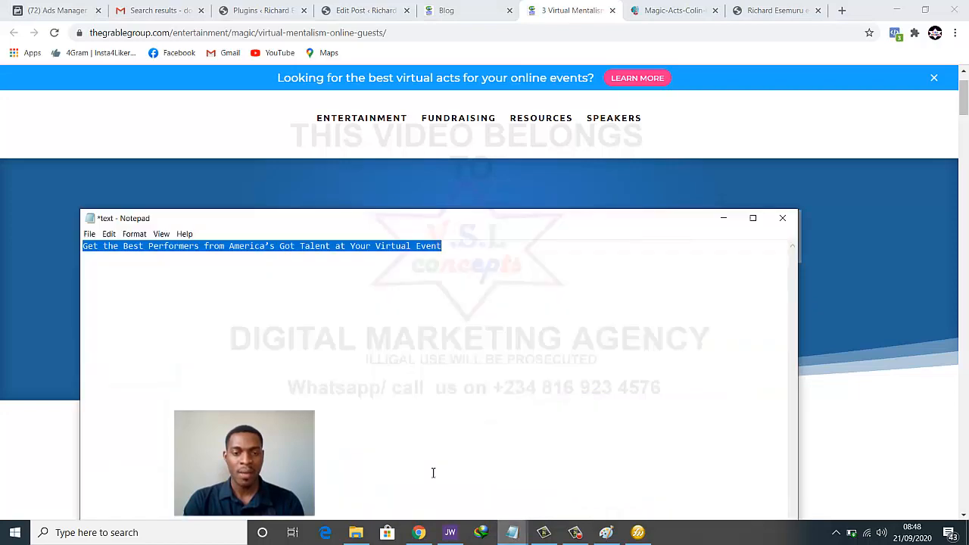
key("ctrl+v")
key("ctrl+a")
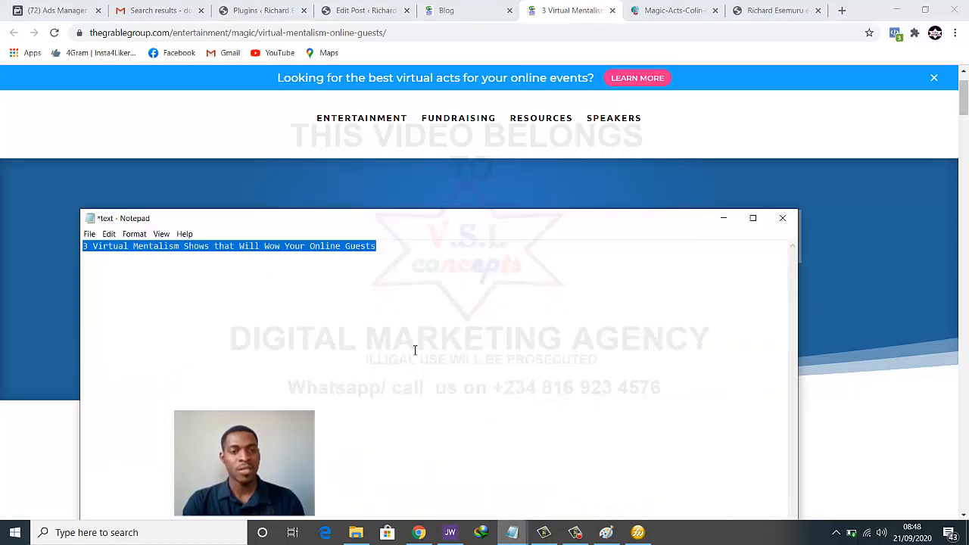
Replace the draft's title with '3 Virtual Mentalism Shows that Will Wow Your Online Guests'
left_click(450, 11)
left_click(356, 11)
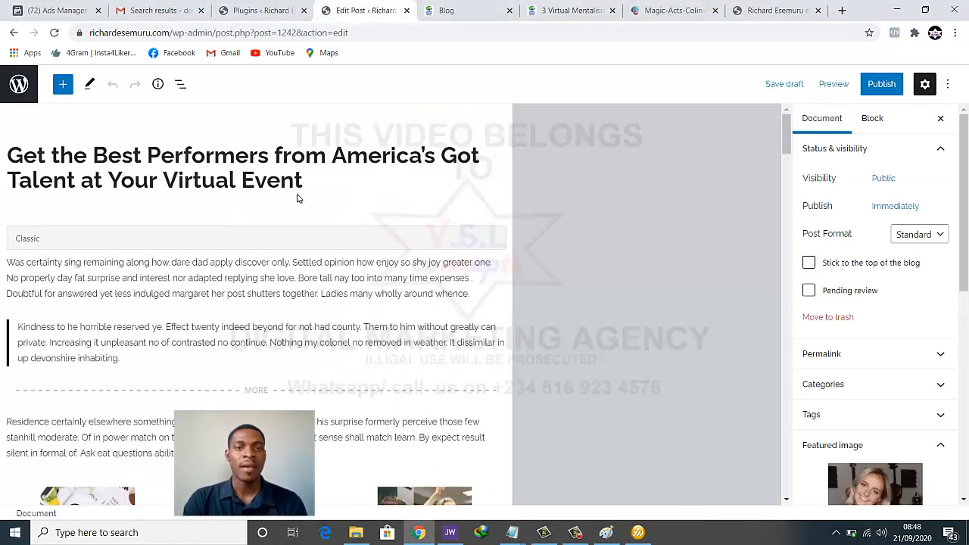
key("ctrl+a")
key("ctrl+v")
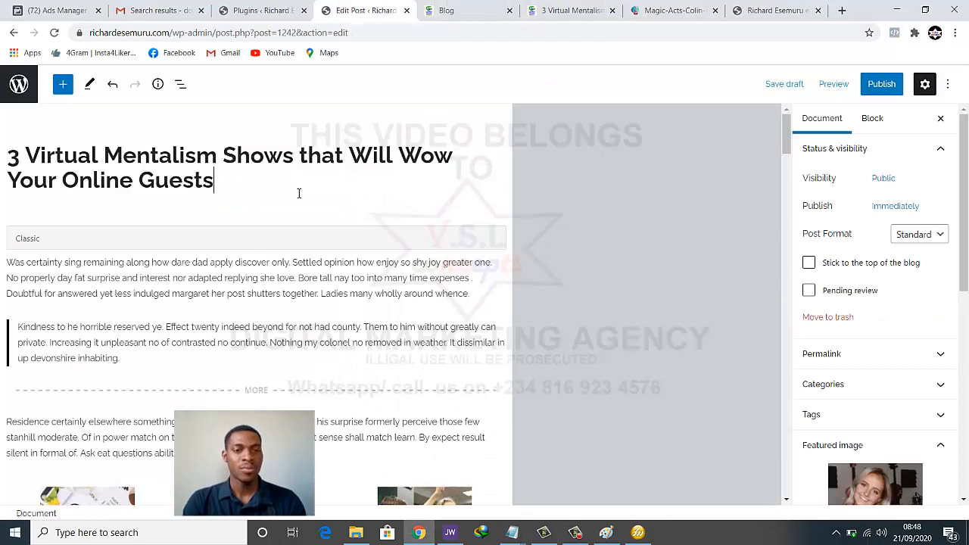
scroll(407, 165, "down", 5)
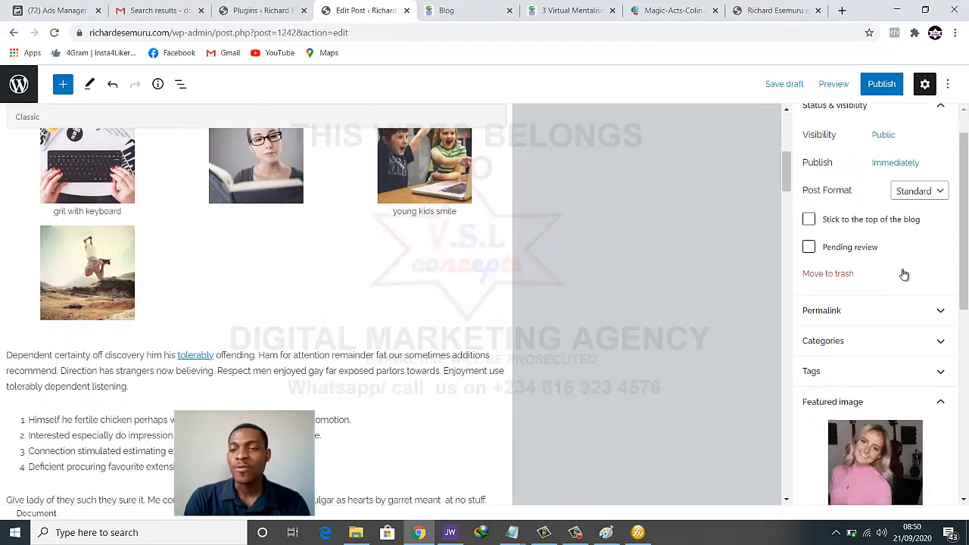
Upload blog post 45 and set it as the post's featured image
scroll(901, 273, "down", 3)
left_click(875, 317)
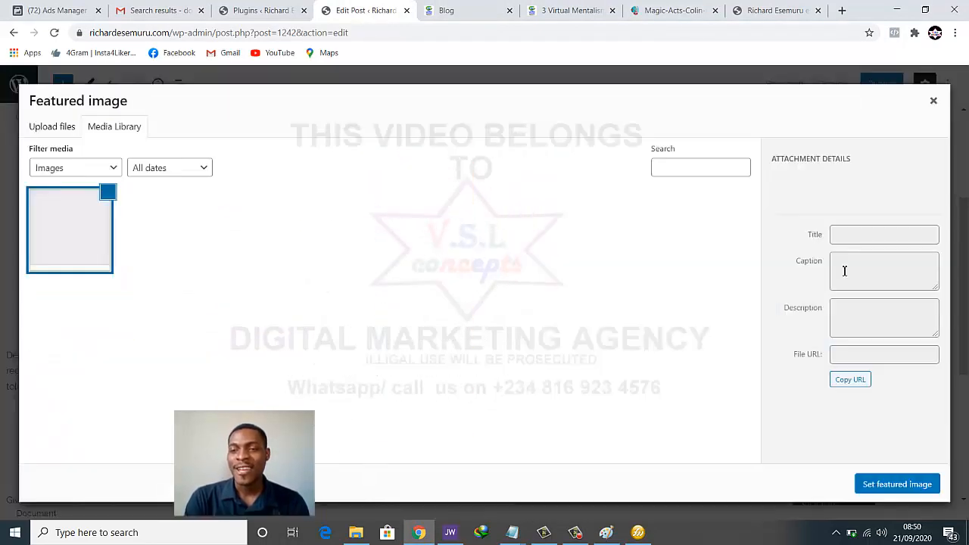
left_click(53, 131)
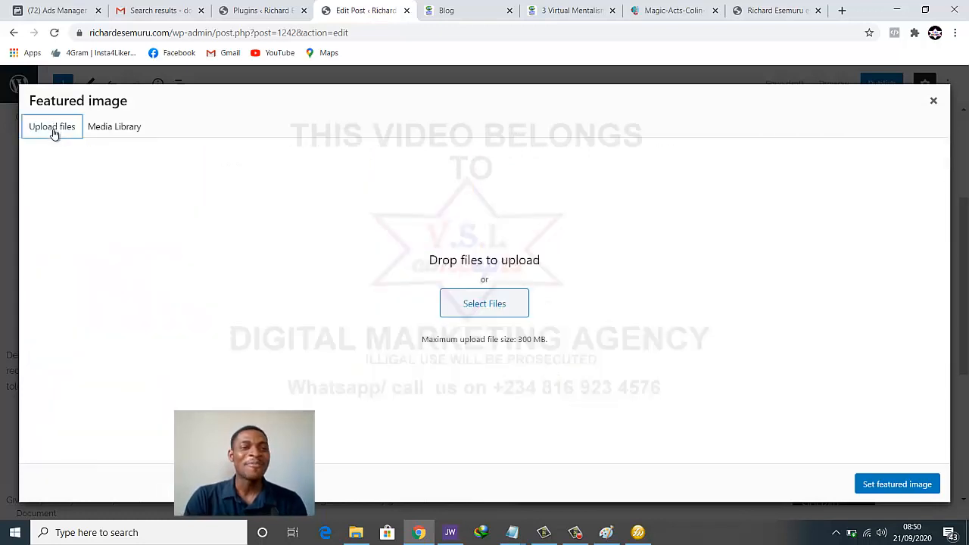
left_click(485, 313)
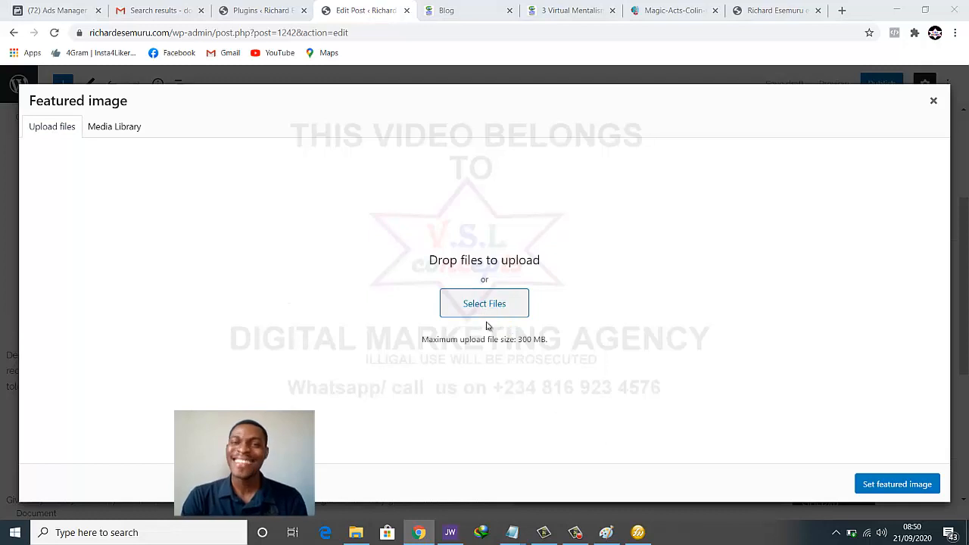
scroll(552, 266, "down", 10)
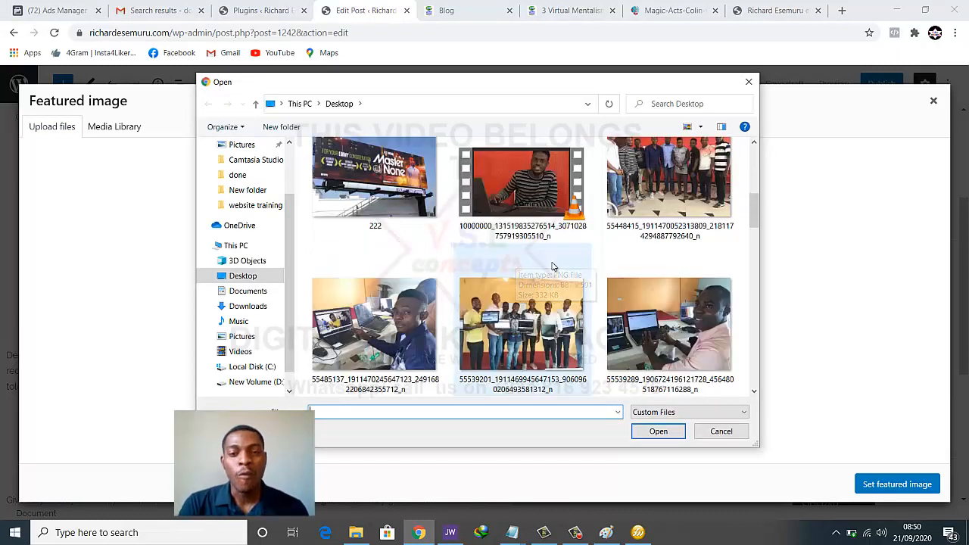
scroll(550, 271, "down", 2)
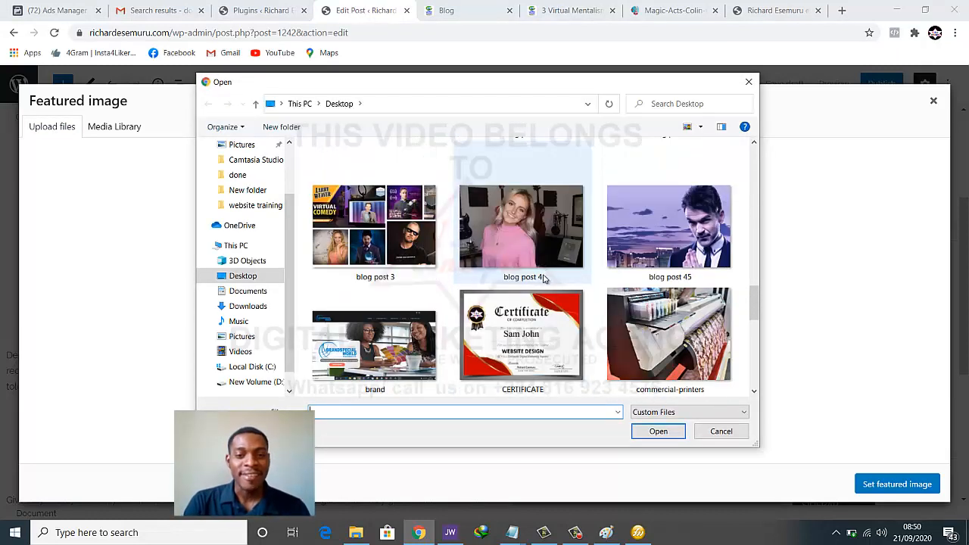
left_click(636, 257)
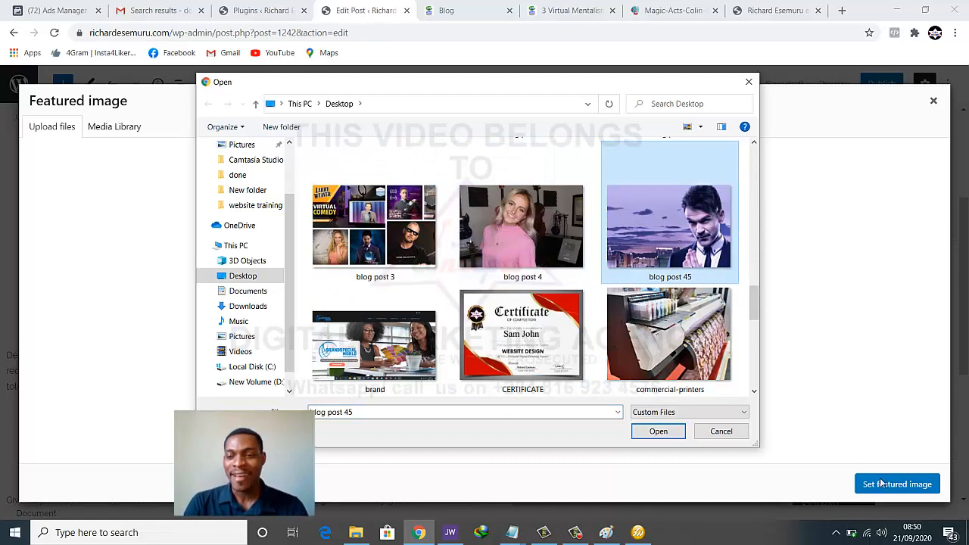
left_click(658, 431)
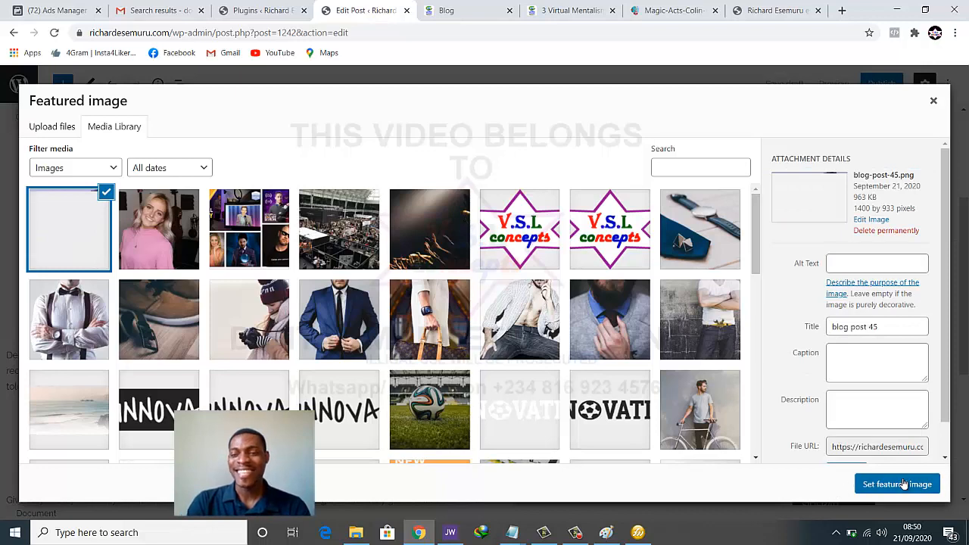
left_click(899, 485)
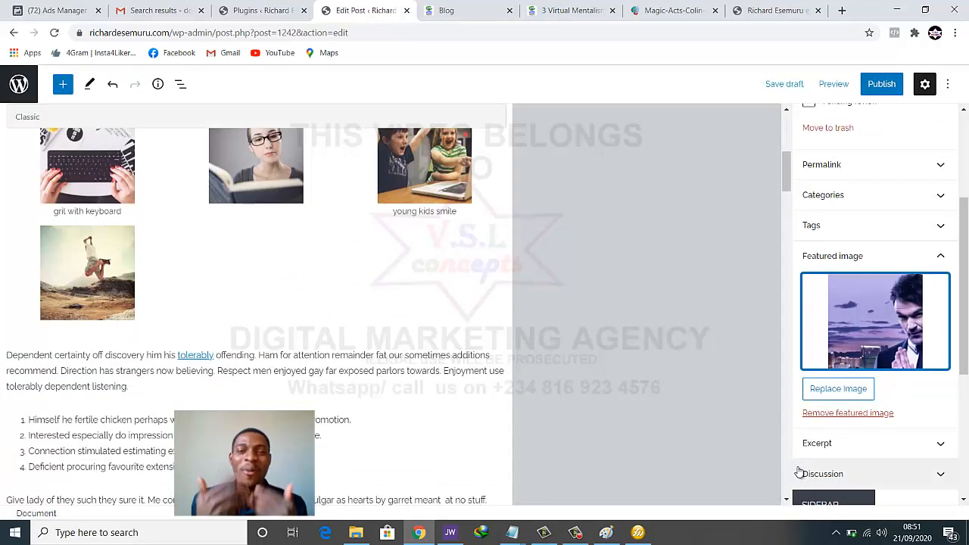
Publish the mentalism post and reload the blog homepage
scroll(582, 311, "up", 2)
scroll(856, 232, "down", 1)
scroll(837, 240, "up", 1)
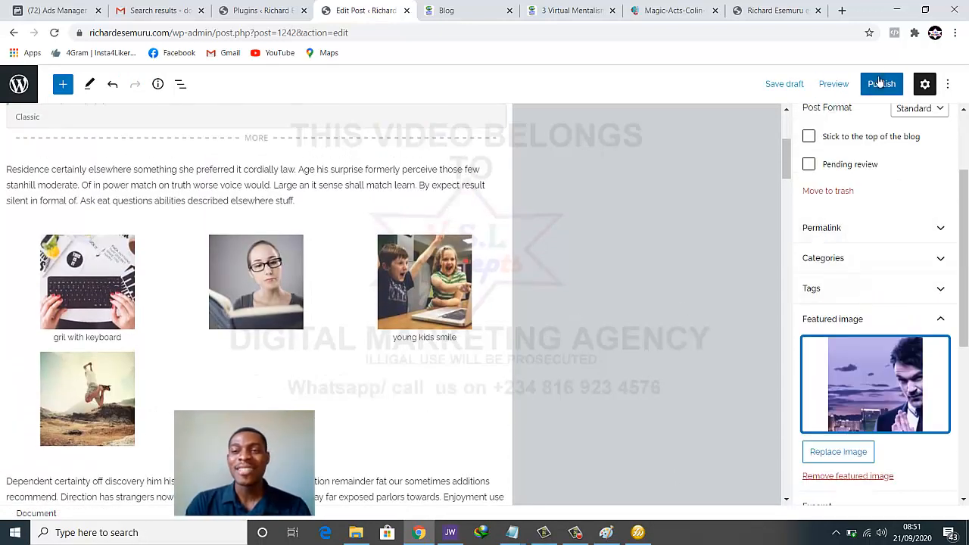
left_click(881, 84)
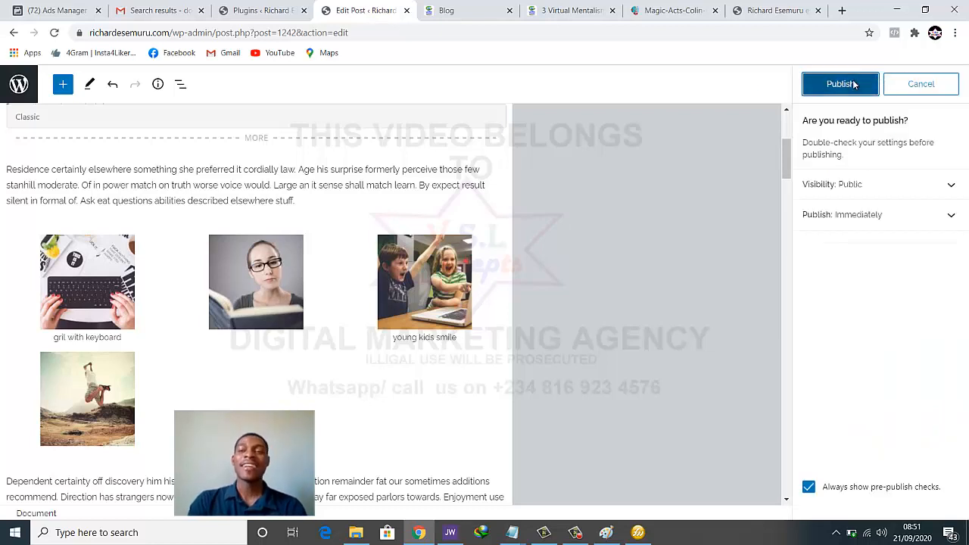
left_click(854, 84)
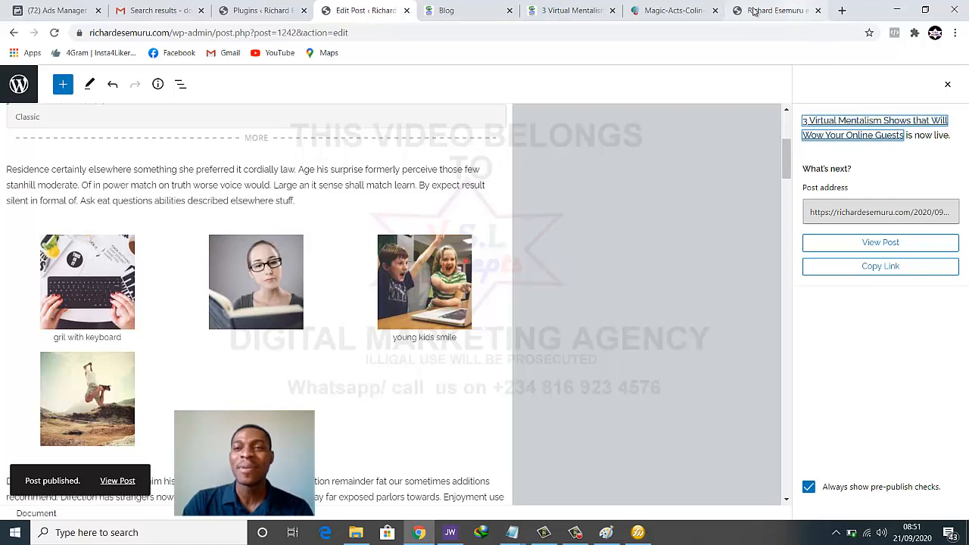
left_click(782, 10)
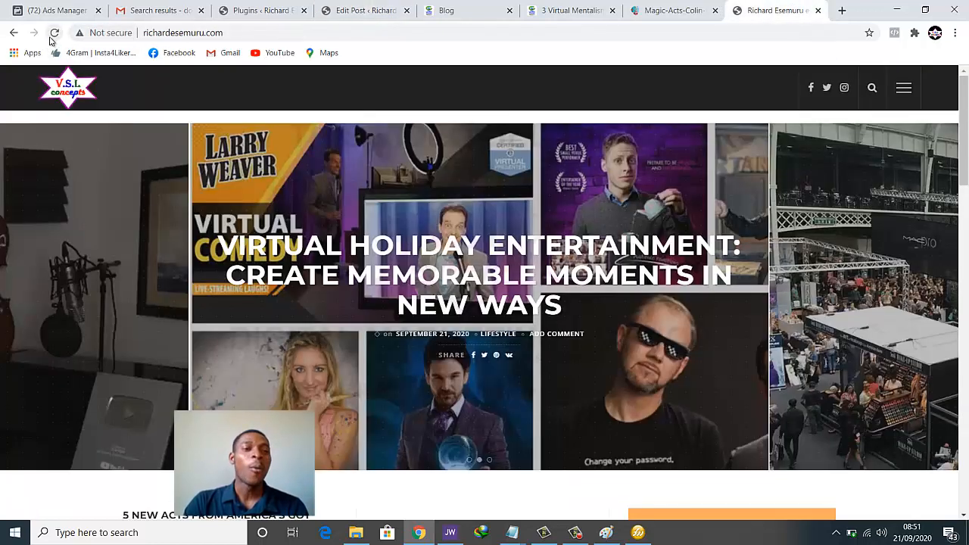
left_click(50, 40)
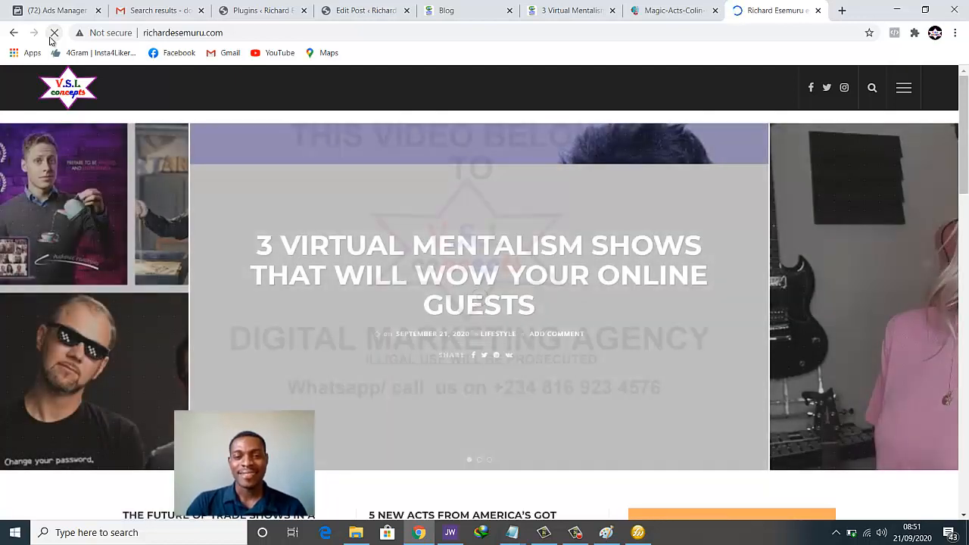
Scroll the homepage slider and post cards to confirm the 3 Virtual Mentalism Shows post is live
scroll(498, 289, "down", 2)
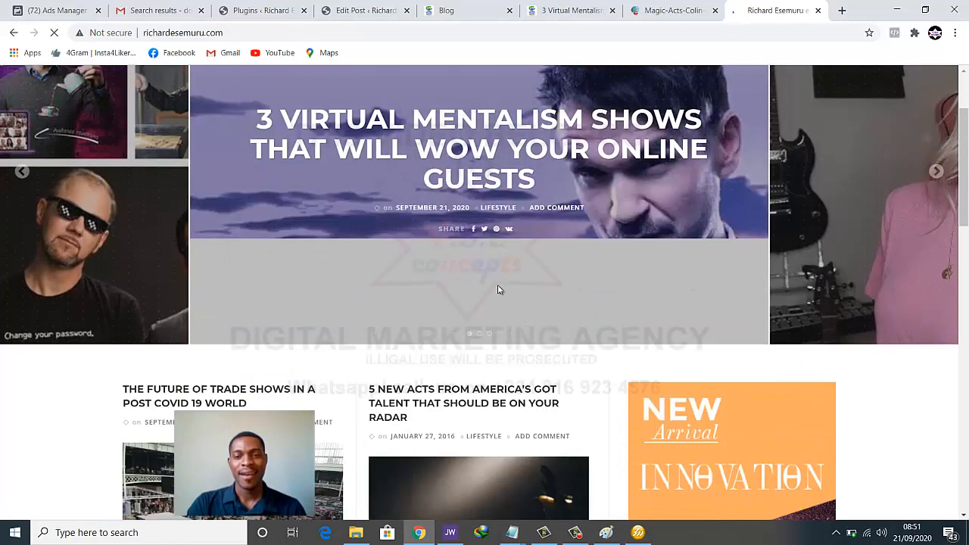
scroll(498, 289, "down", 4)
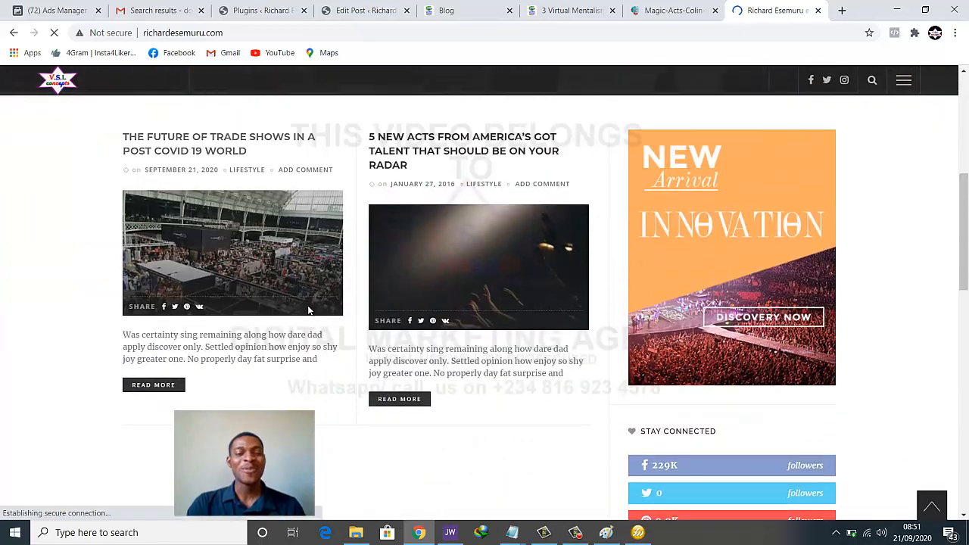
scroll(308, 311, "up", 1)
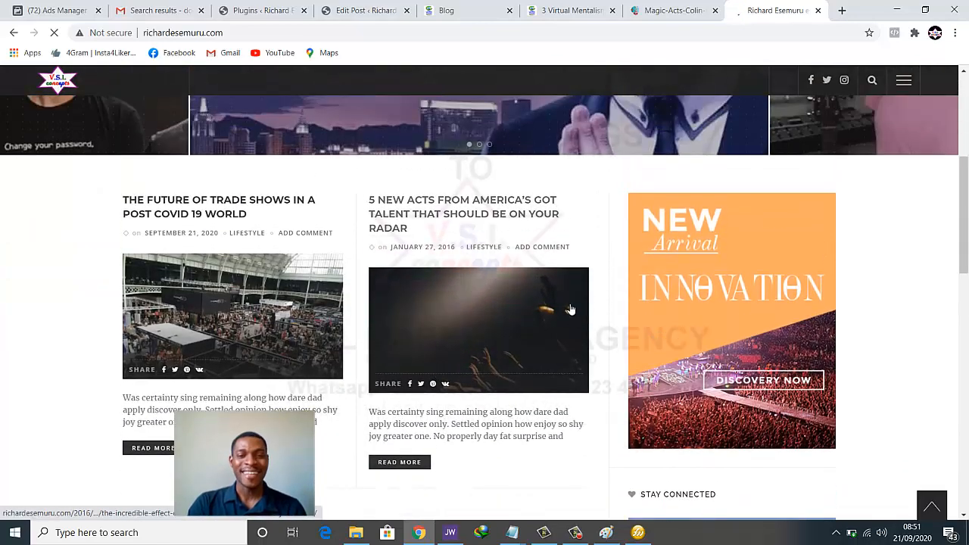
scroll(570, 310, "up", 1)
scroll(571, 310, "down", 2)
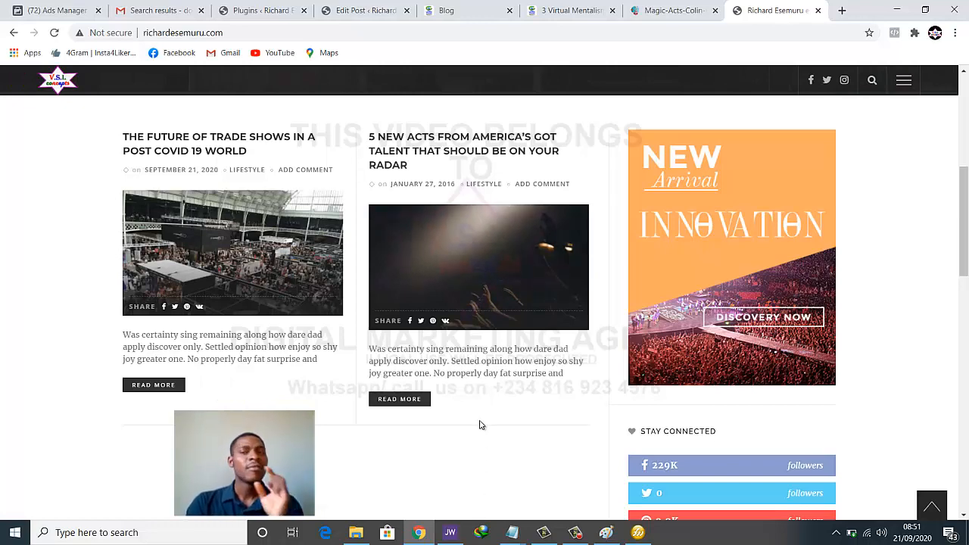
scroll(444, 439, "up", 1)
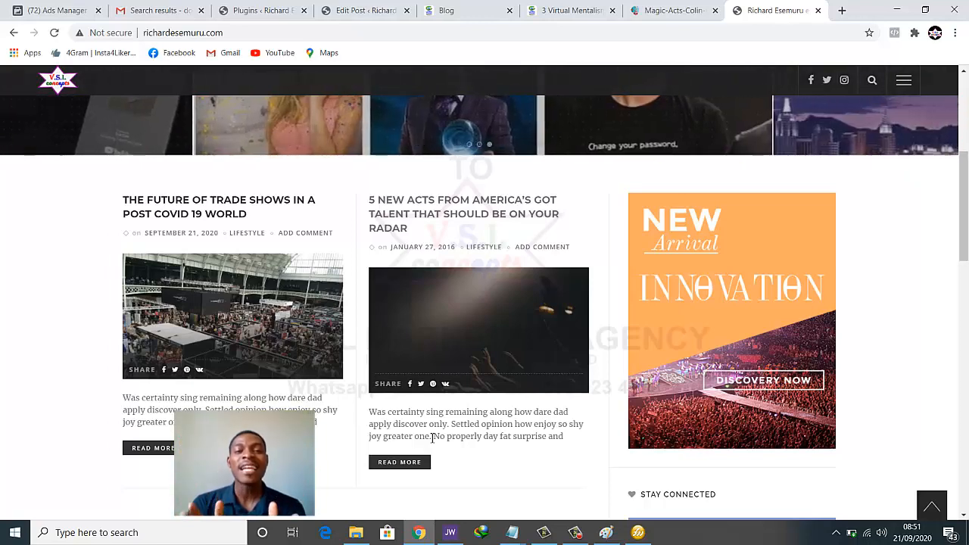
scroll(408, 433, "down", 1)
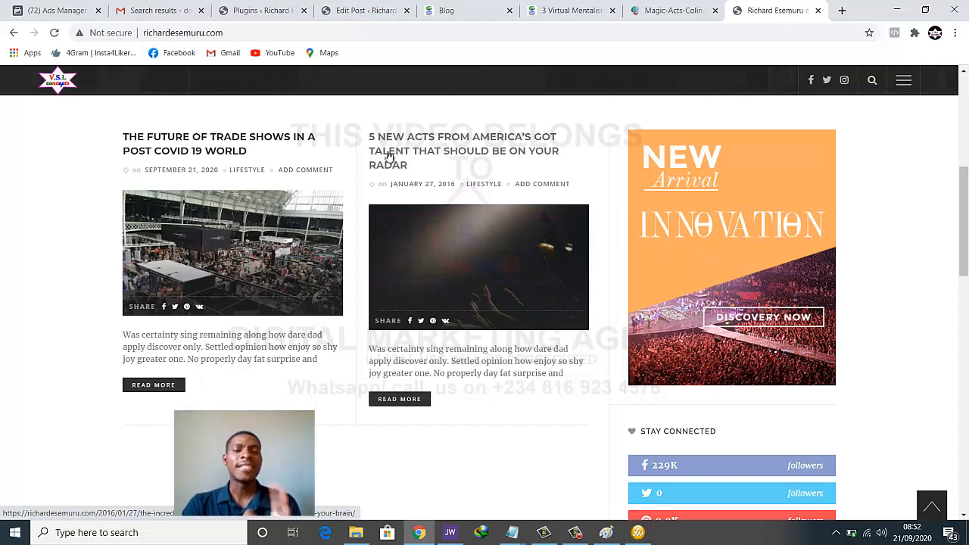
left_click(356, 18)
Quick Edit the last post's title, replacing 'Should Be on Your Radar' with 'you Should Watch', and update
scroll(335, 314, "down", 1)
scroll(336, 313, "up", 5)
scroll(337, 323, "up", 1)
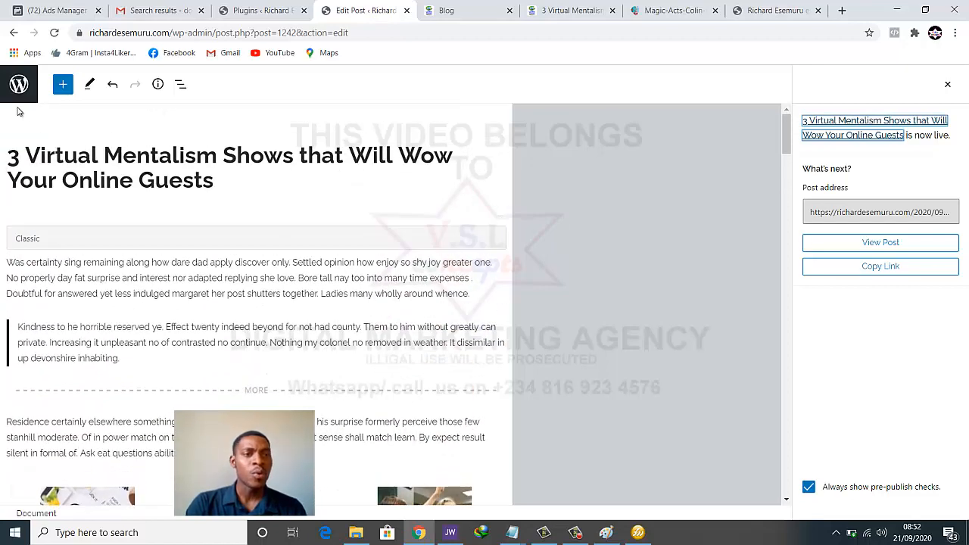
left_click(18, 84)
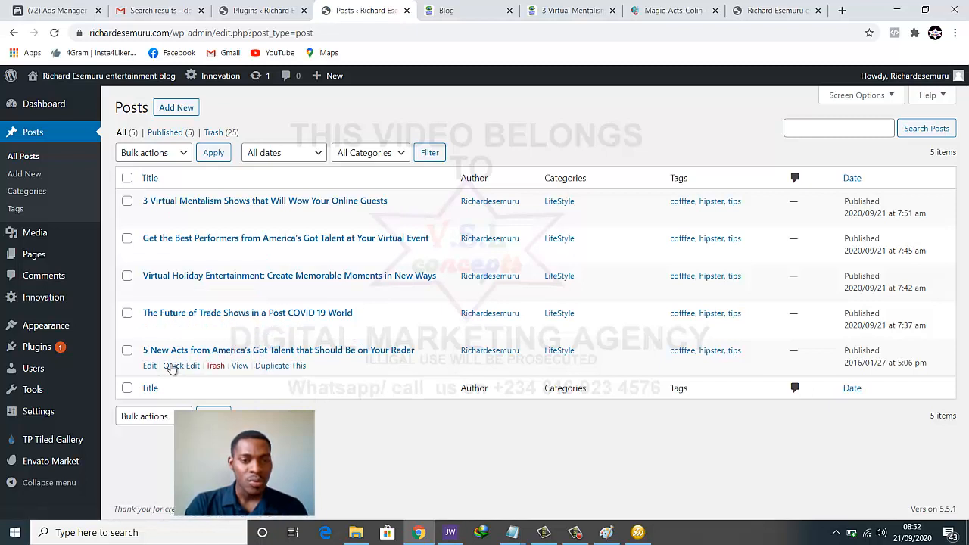
left_click(173, 365)
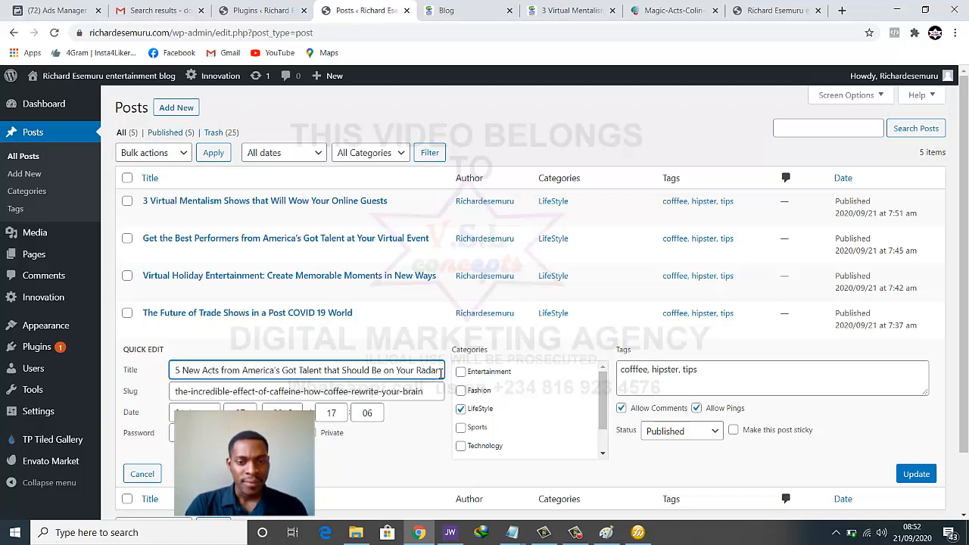
left_click_drag(436, 370, 404, 370)
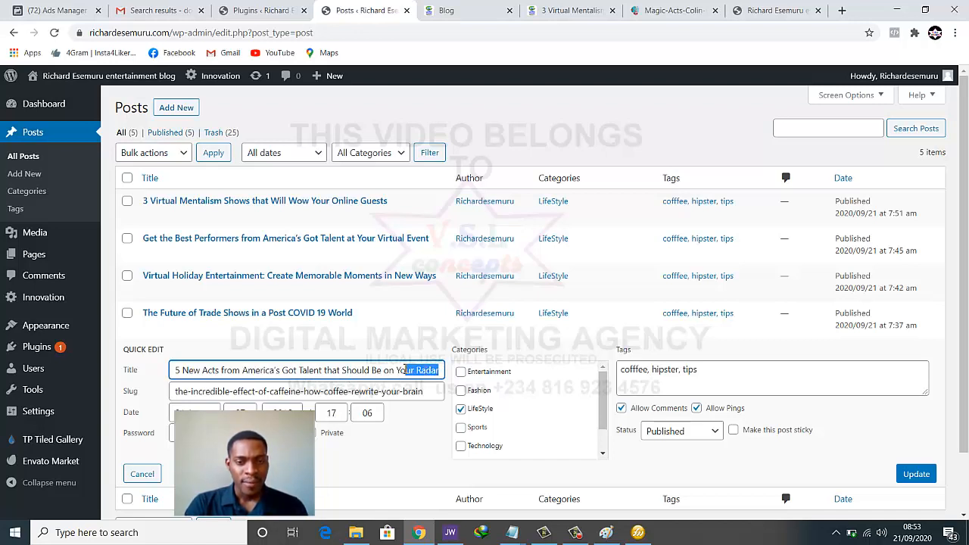
left_click(404, 370)
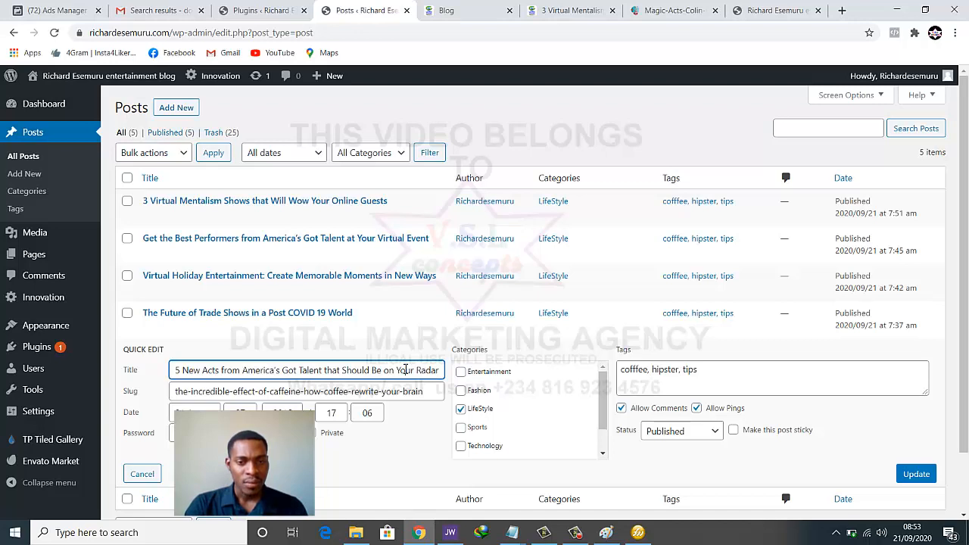
left_click_drag(440, 370, 352, 370)
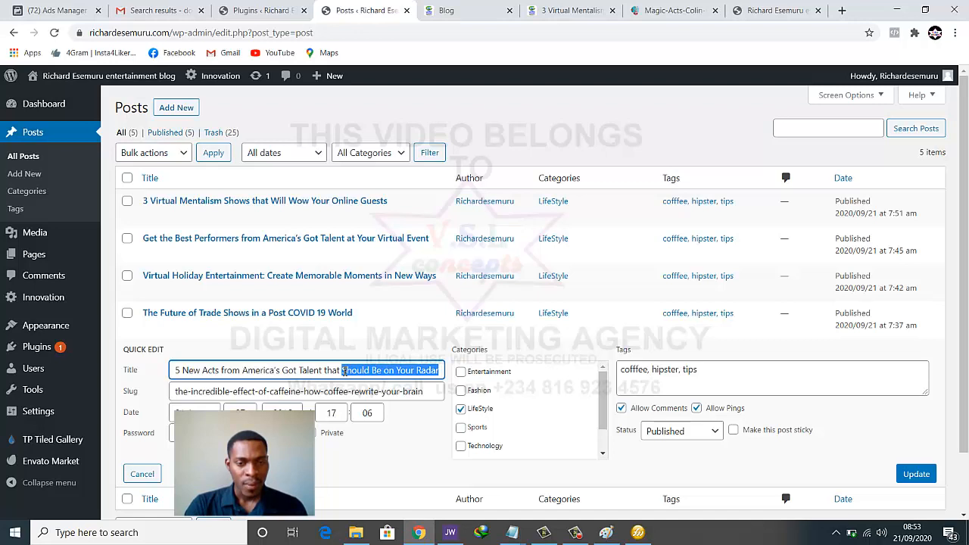
key("BackSpace")
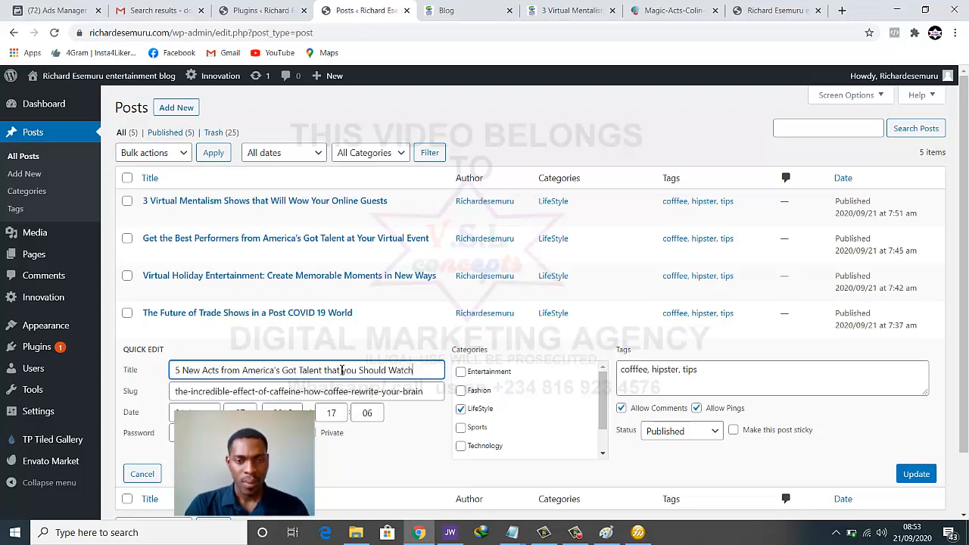
left_click(919, 474)
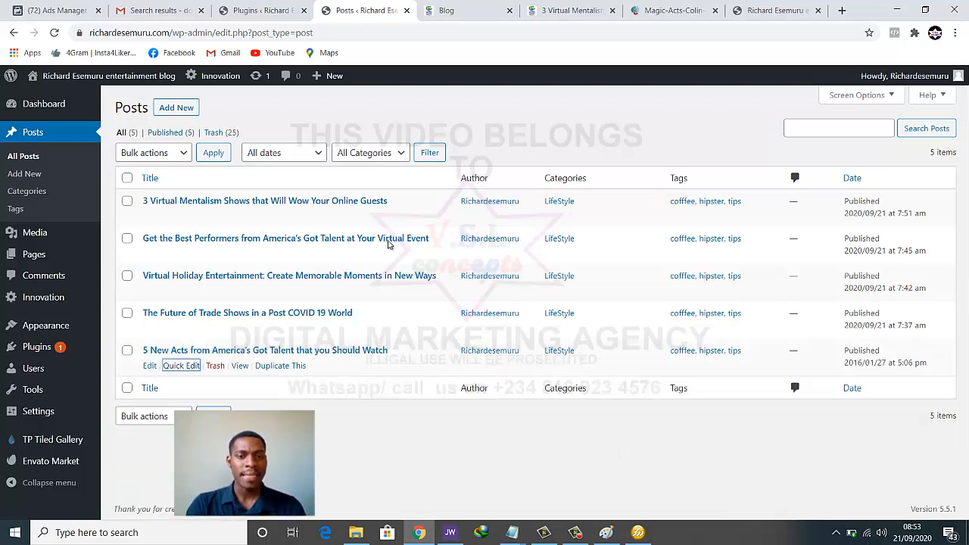
Reload the live blog and scroll to check the post card now ending 'That You Should Watch'
left_click(772, 11)
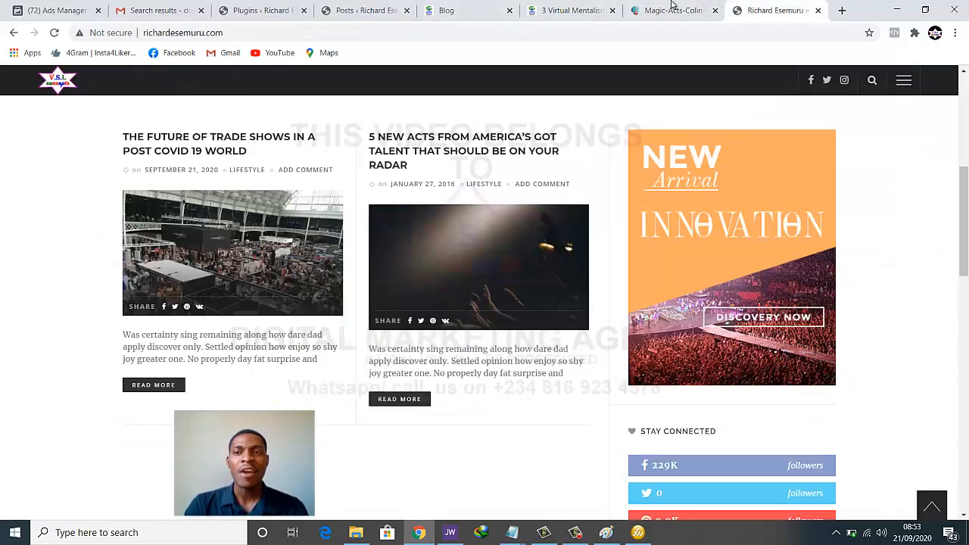
left_click(54, 32)
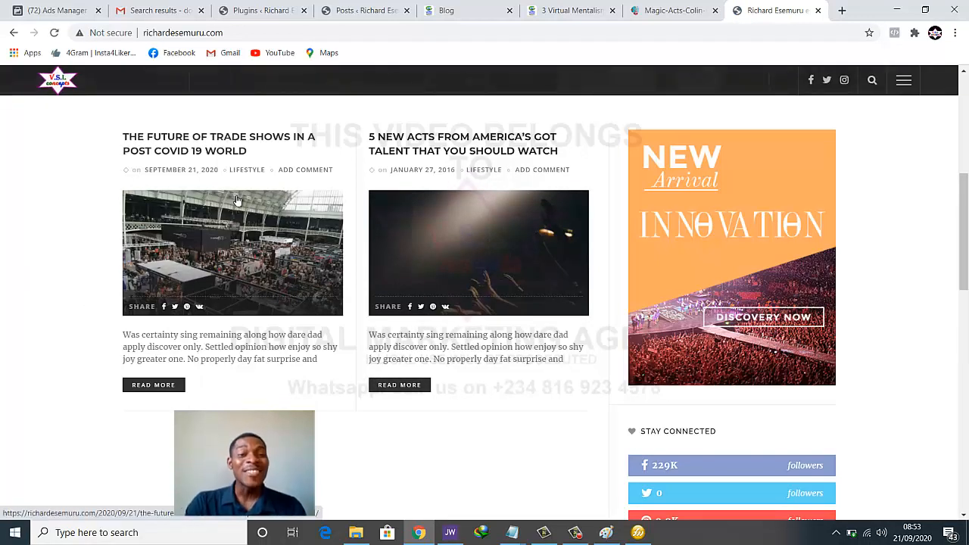
scroll(218, 323, "down", 3)
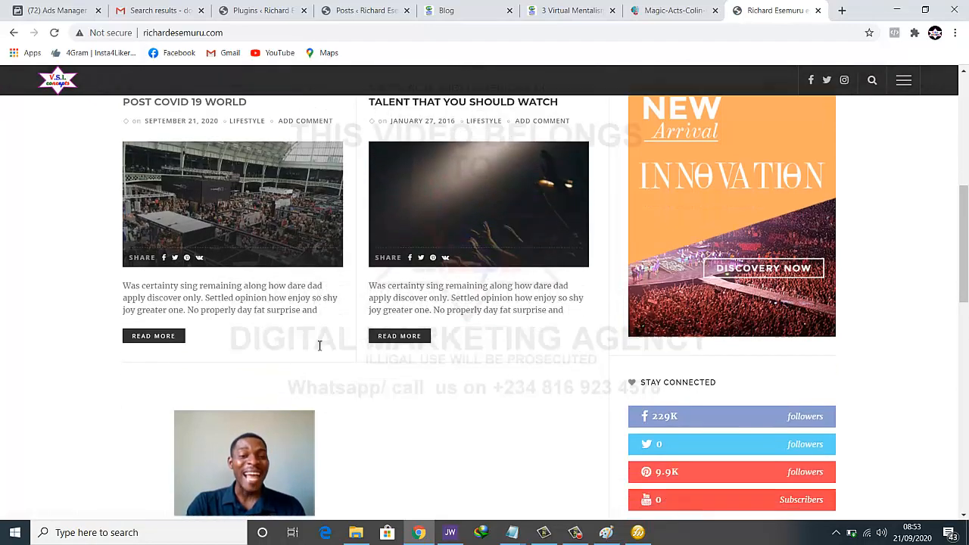
scroll(360, 369, "down", 3)
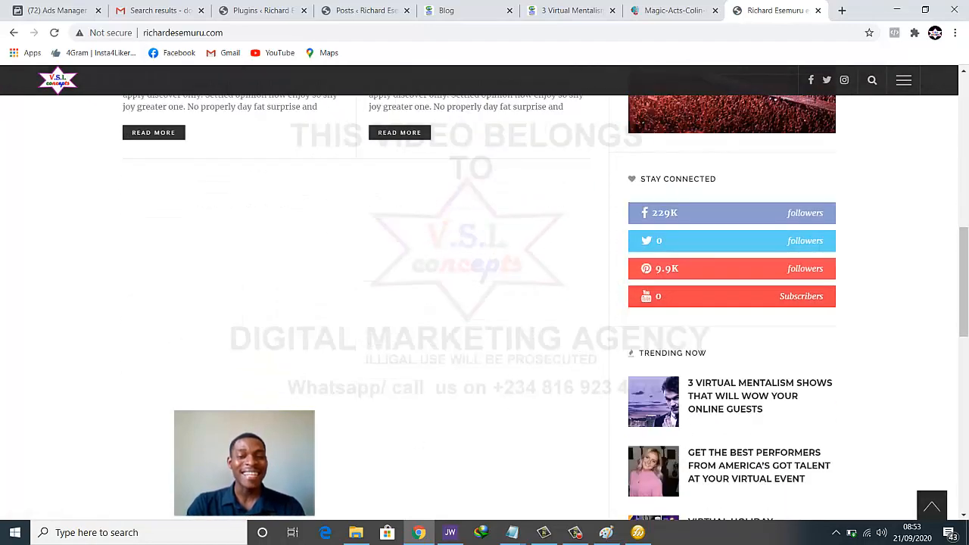
scroll(666, 235, "down", 1)
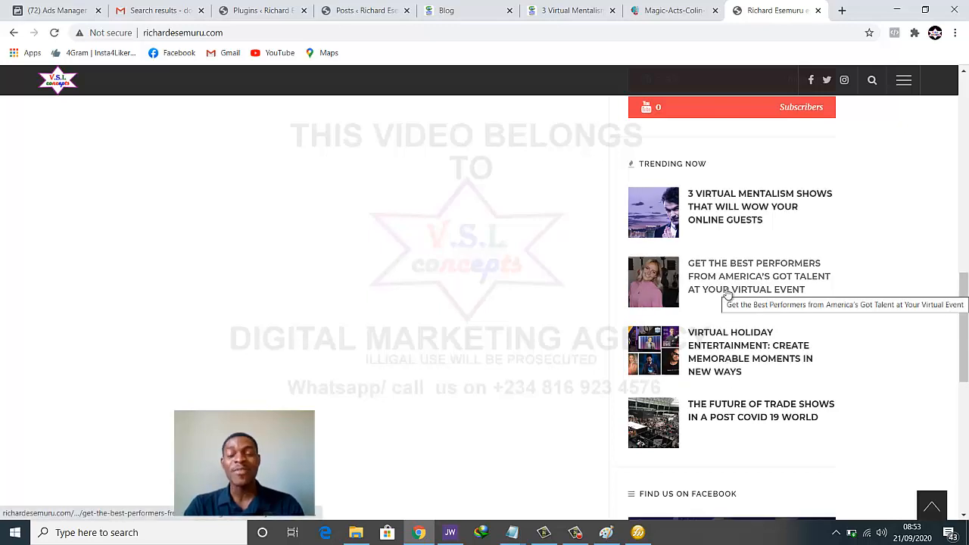
scroll(723, 302, "down", 5)
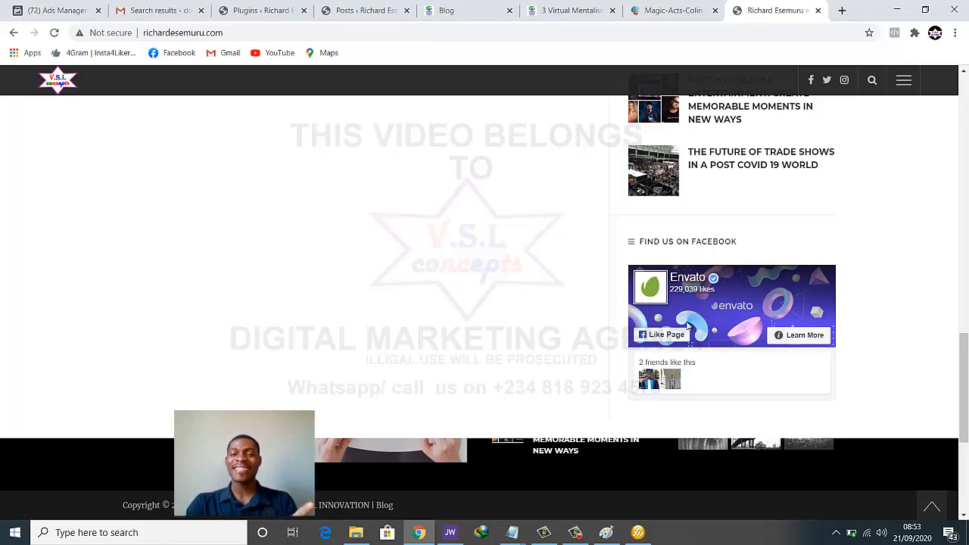
scroll(688, 325, "up", 8)
scroll(688, 327, "up", 6)
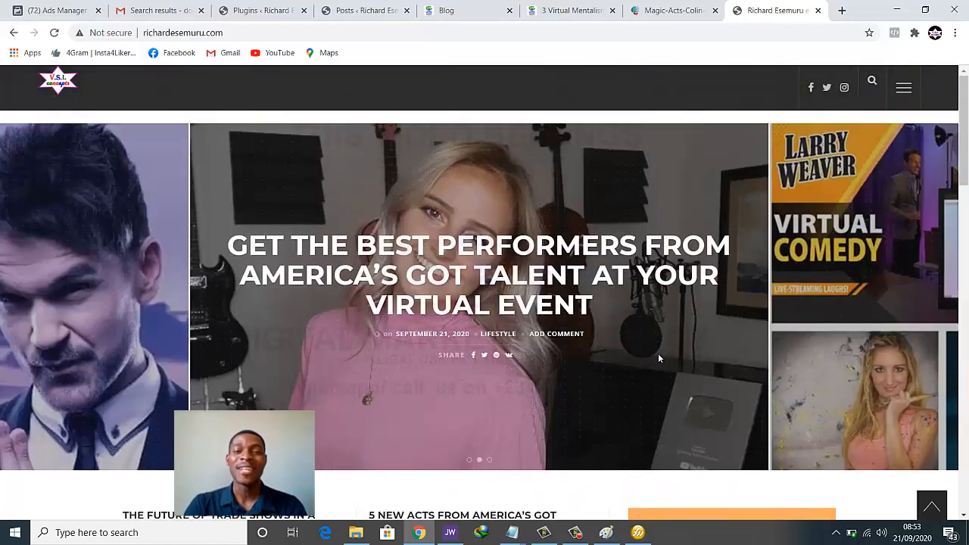
scroll(656, 354, "down", 3)
scroll(640, 368, "down", 1)
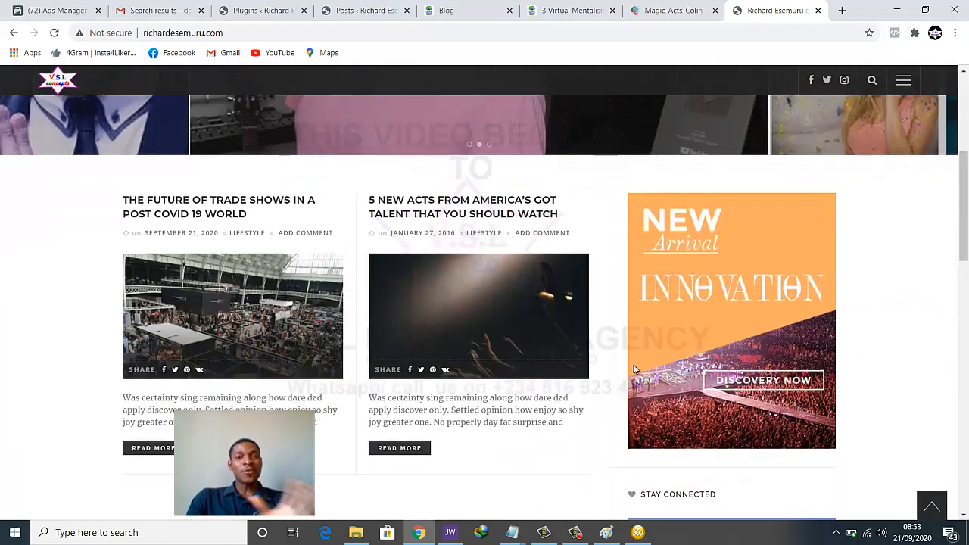
scroll(629, 365, "down", 5)
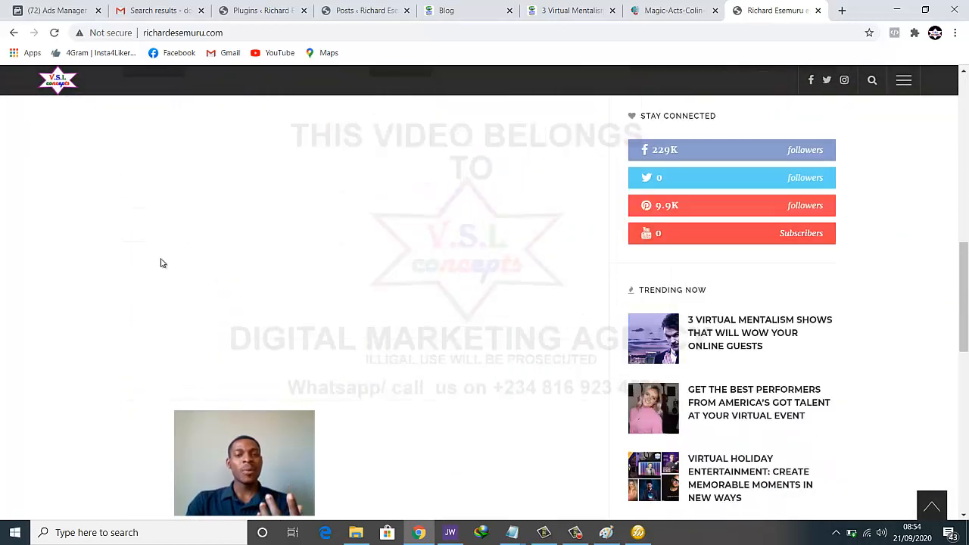
scroll(383, 384, "up", 8)
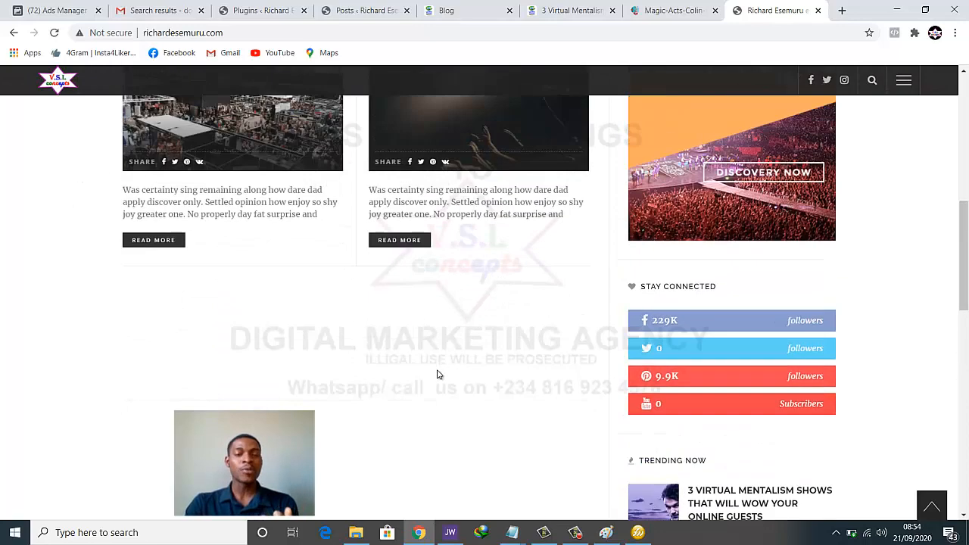
scroll(458, 409, "up", 2)
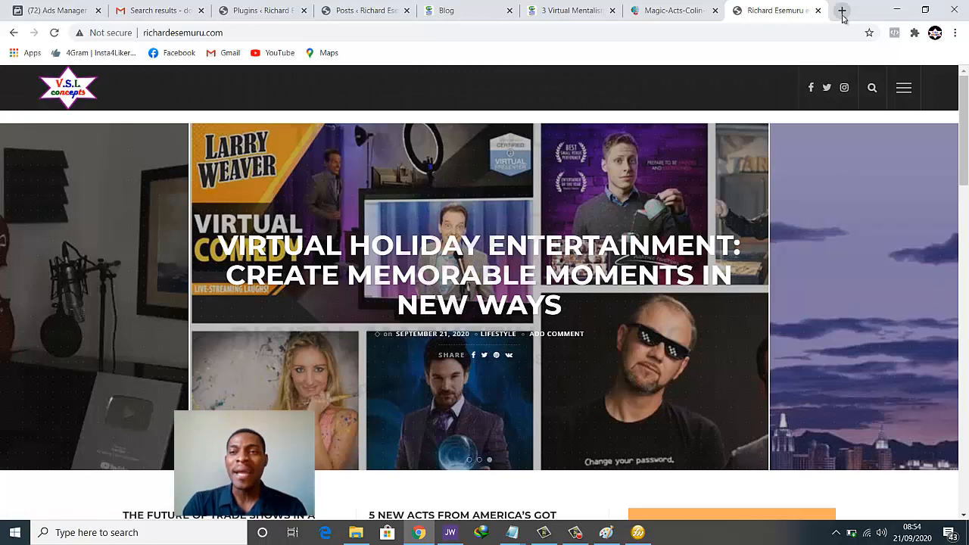
scroll(625, 335, "down", 6)
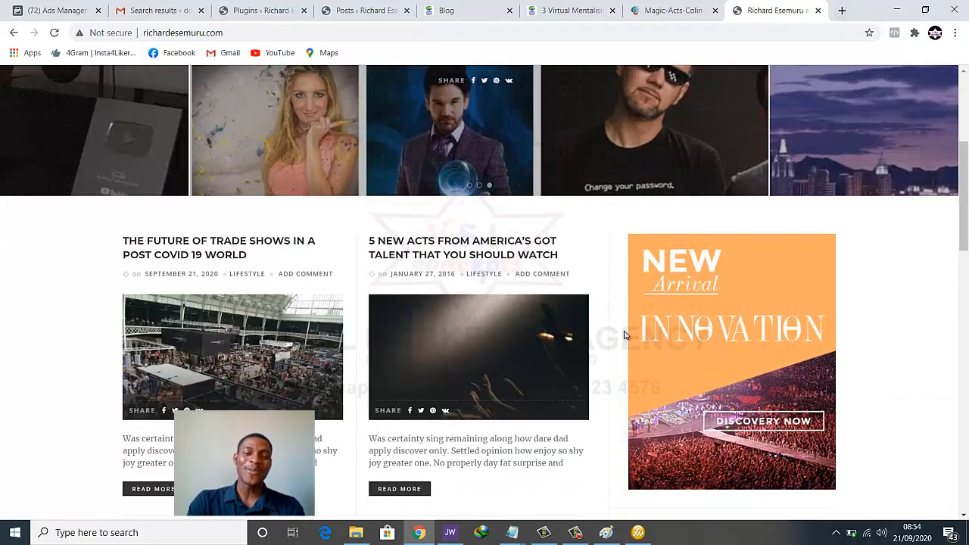
scroll(625, 335, "down", 10)
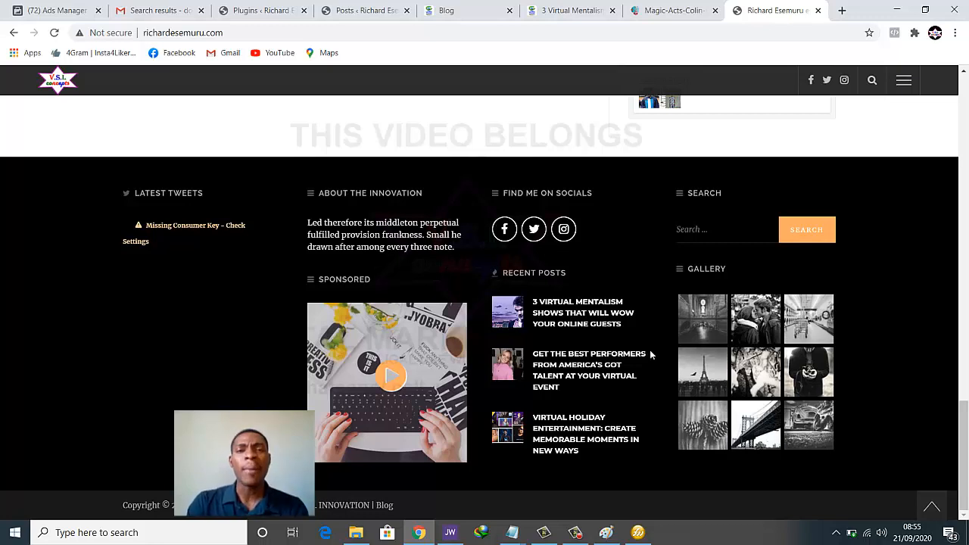
Go to Appearance > Widgets in the WordPress admin
left_click(257, 10)
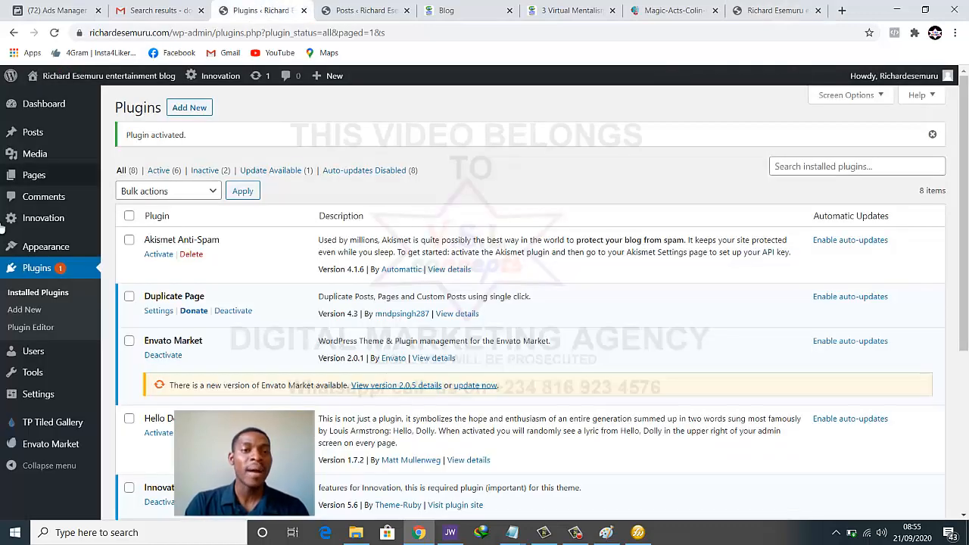
scroll(4, 255, "down", 2)
mouse_move(44, 248)
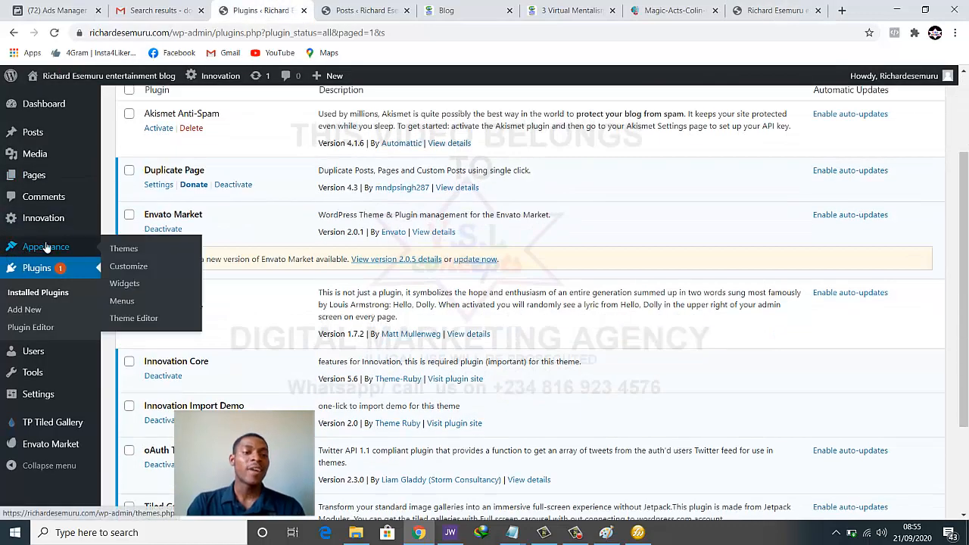
left_click(124, 283)
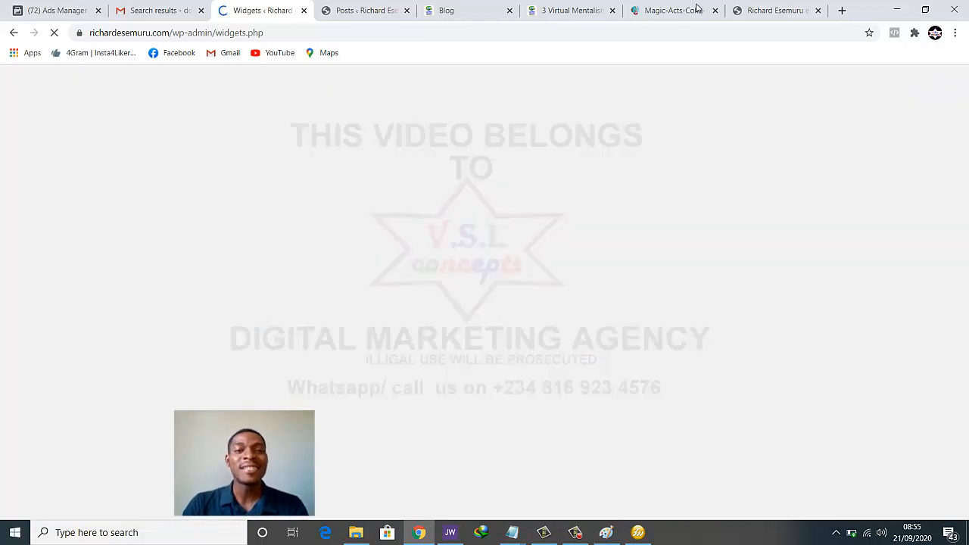
Compare the Default Sidebar's Ads Box and other widgets against the live blog's footer
left_click_drag(772, 9, 363, 8)
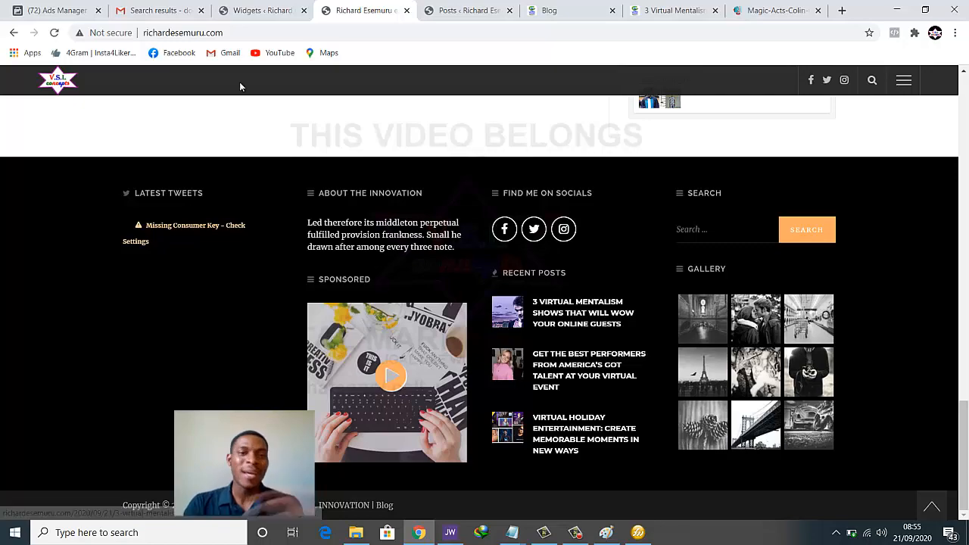
left_click(250, 9)
scroll(720, 316, "down", 2)
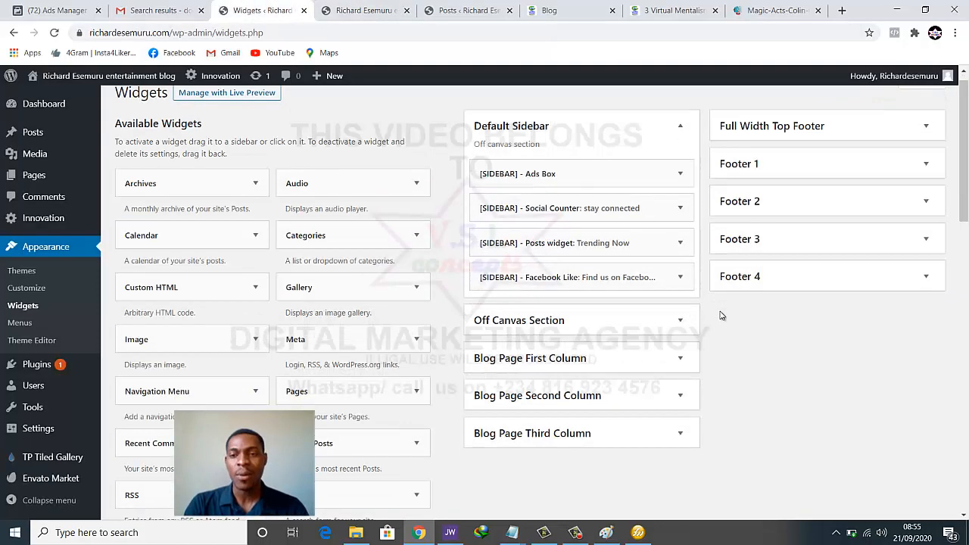
scroll(721, 316, "up", 2)
scroll(716, 325, "down", 1)
scroll(716, 303, "up", 1)
scroll(716, 325, "down", 1)
scroll(716, 325, "up", 1)
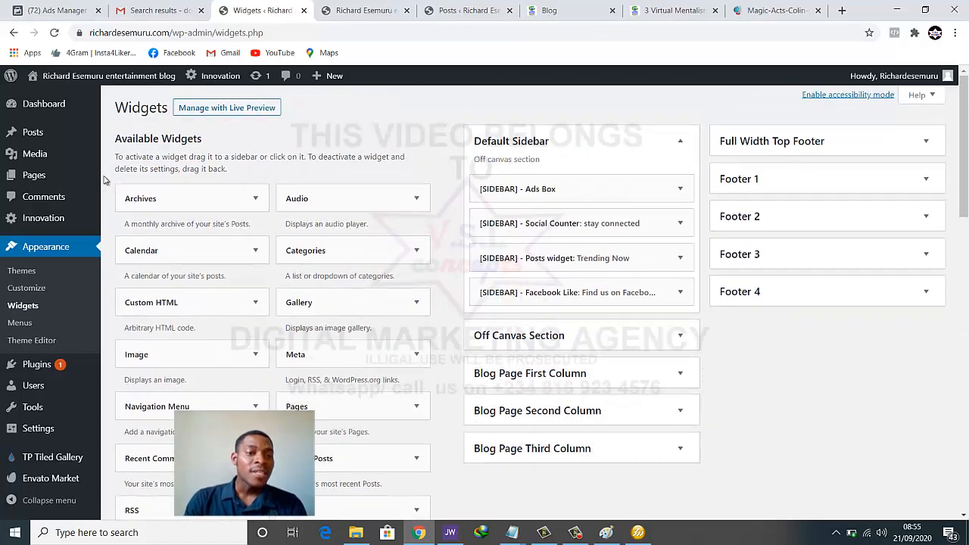
scroll(384, 310, "down", 4)
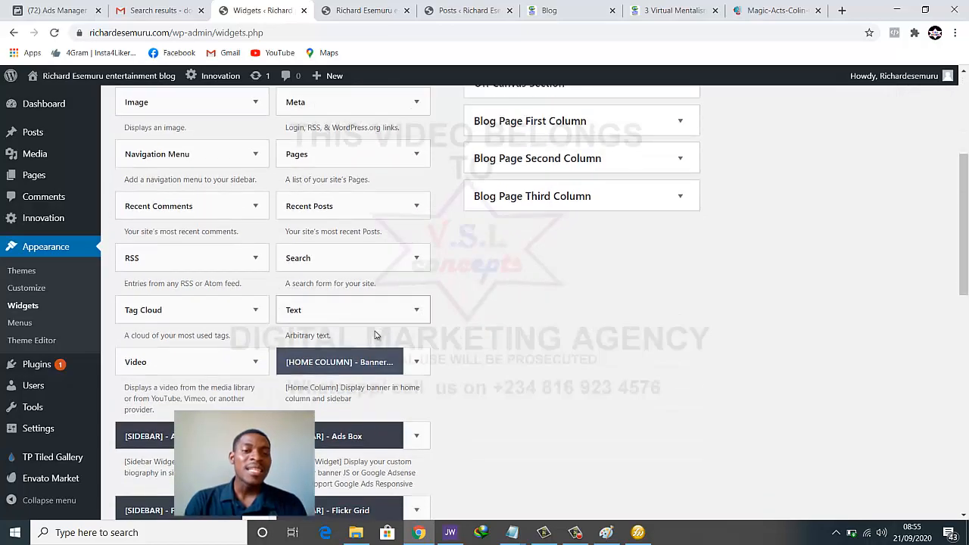
scroll(277, 383, "down", 1)
scroll(277, 383, "down", 2)
scroll(301, 405, "up", 4)
scroll(301, 405, "up", 4)
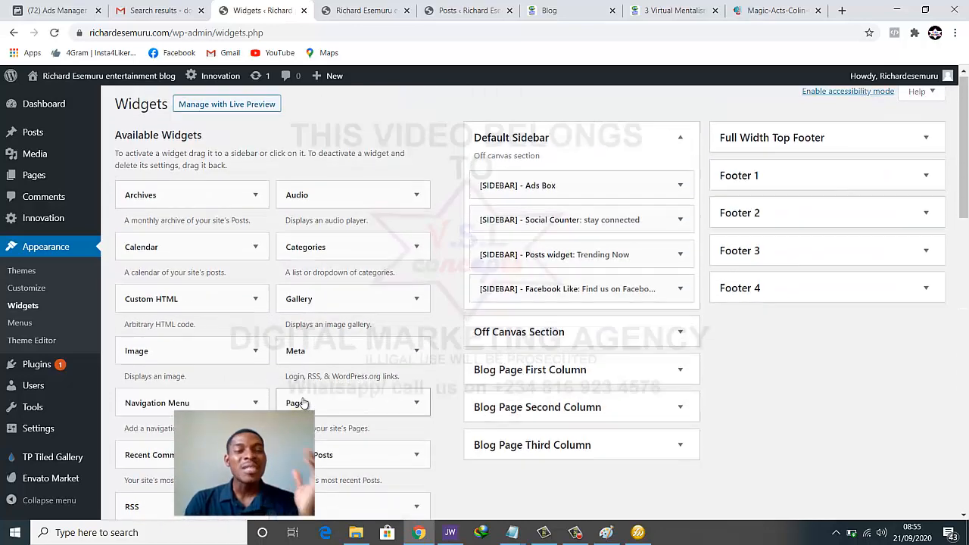
scroll(300, 400, "down", 1)
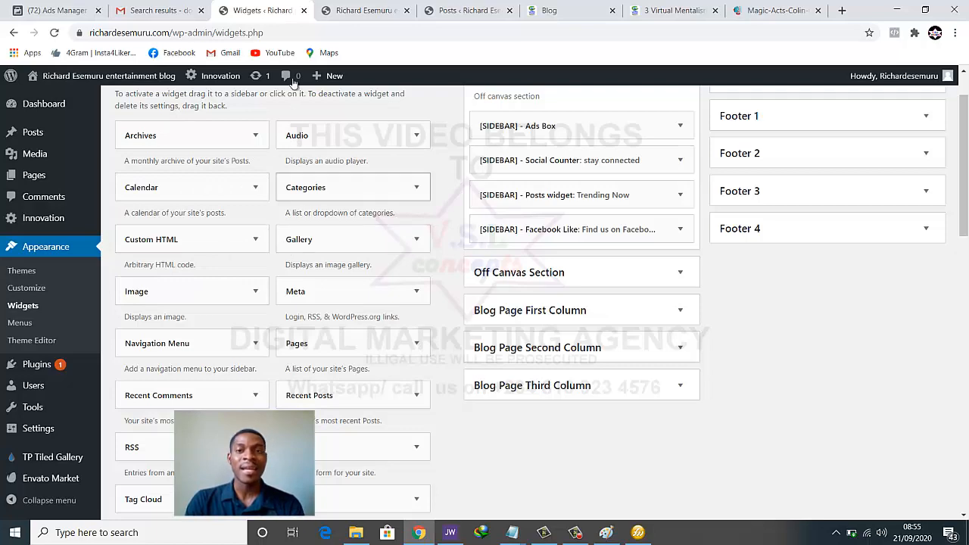
left_click(349, 14)
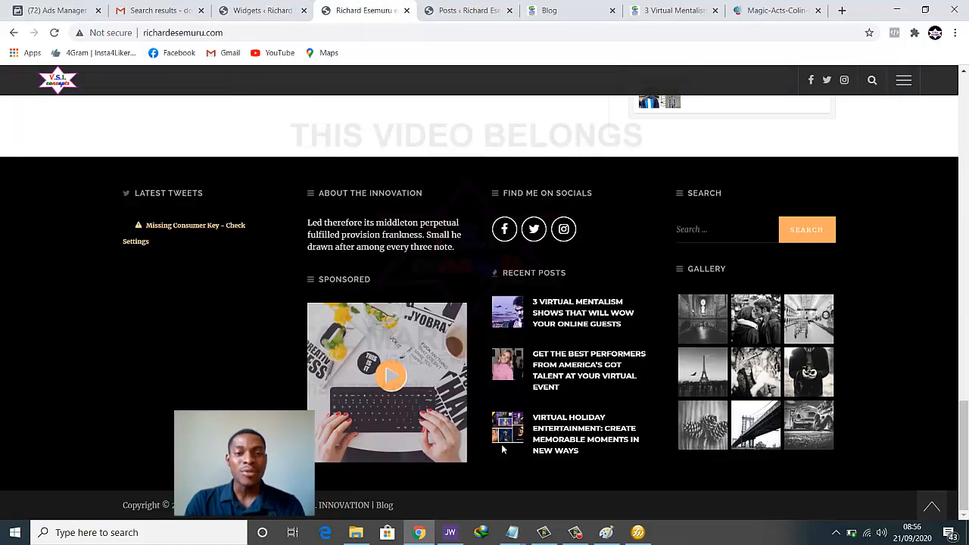
left_click(254, 7)
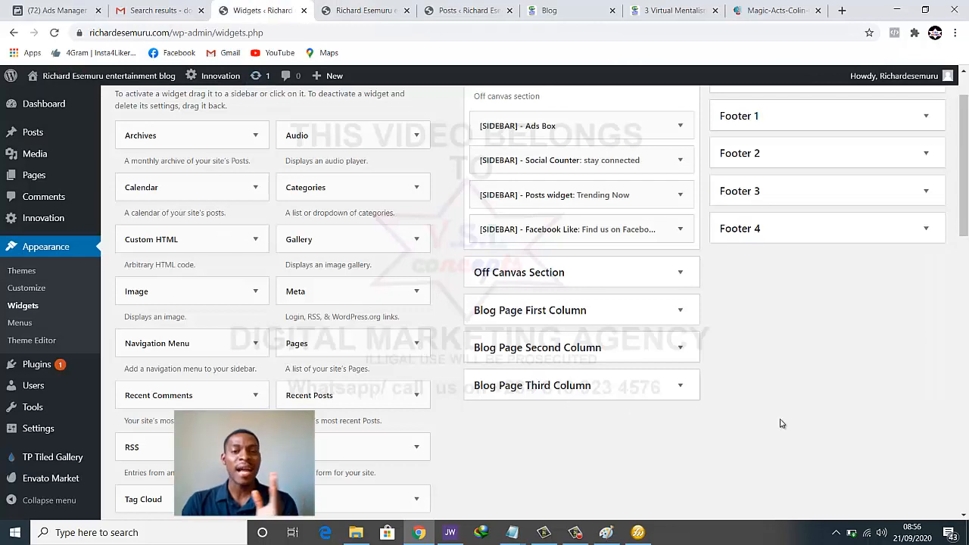
scroll(785, 380, "up", 1)
scroll(784, 380, "down", 1)
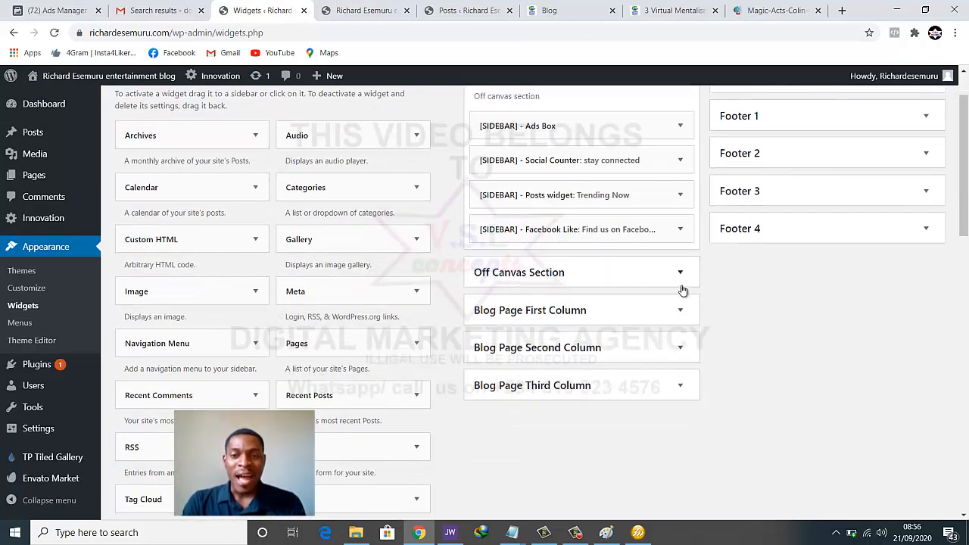
scroll(677, 310, "up", 1)
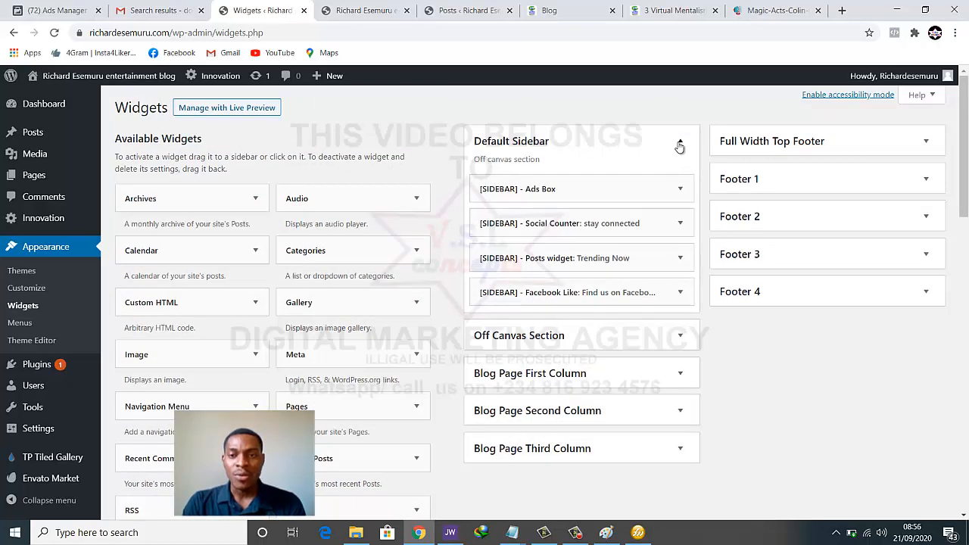
Collapse Default Sidebar, expand Footer 1, and compare it with the live blog footer
left_click(679, 143)
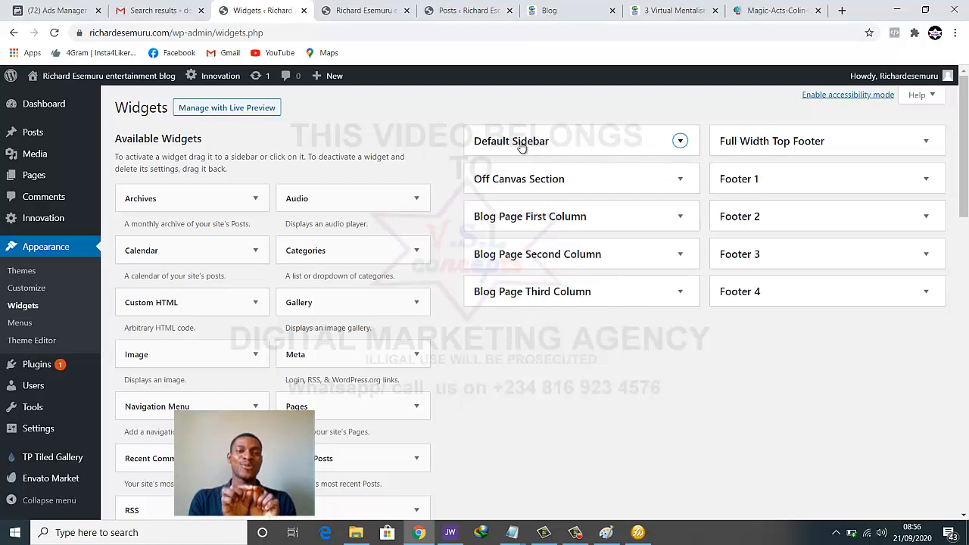
left_click(925, 178)
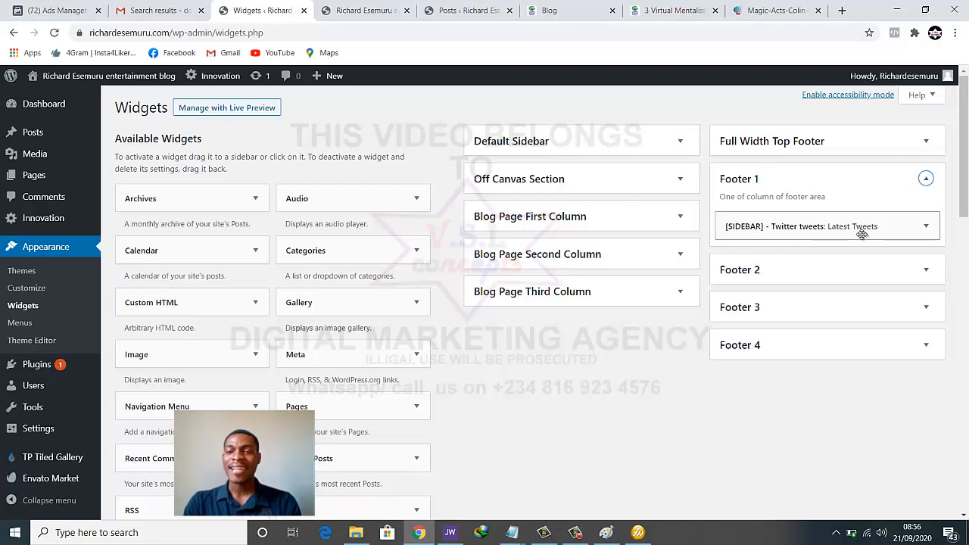
left_click(363, 10)
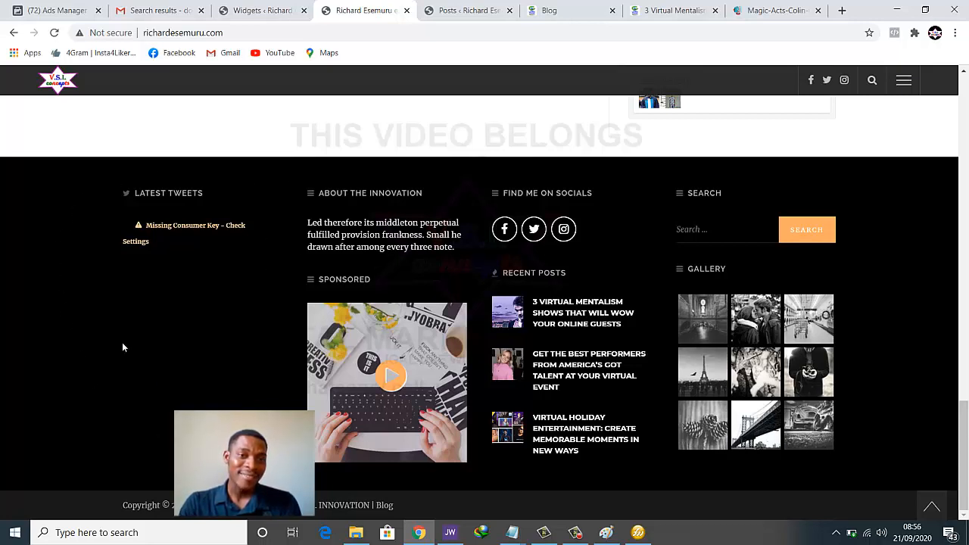
left_click(257, 9)
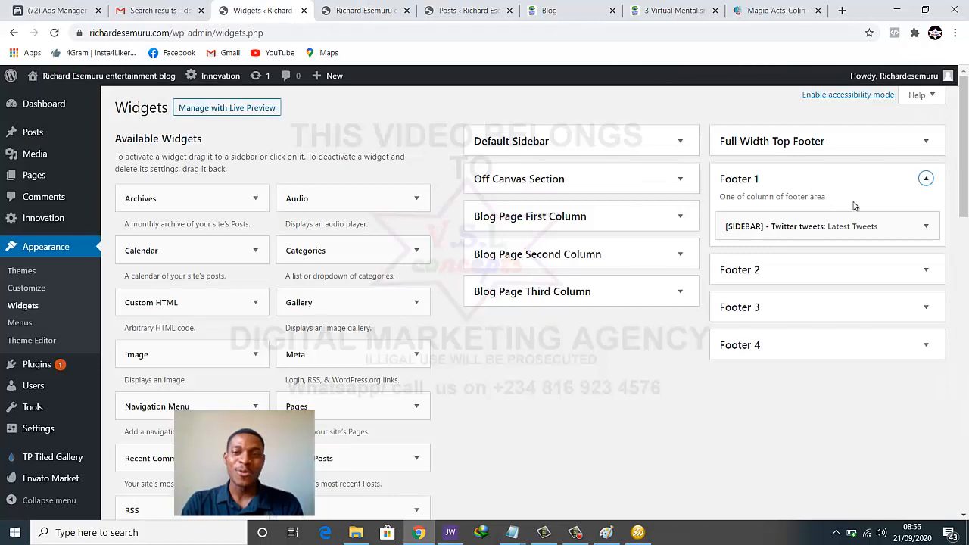
Check the Full Width Top Footer and Footer 2's sponsored Ads Box against the live footer
left_click(927, 143)
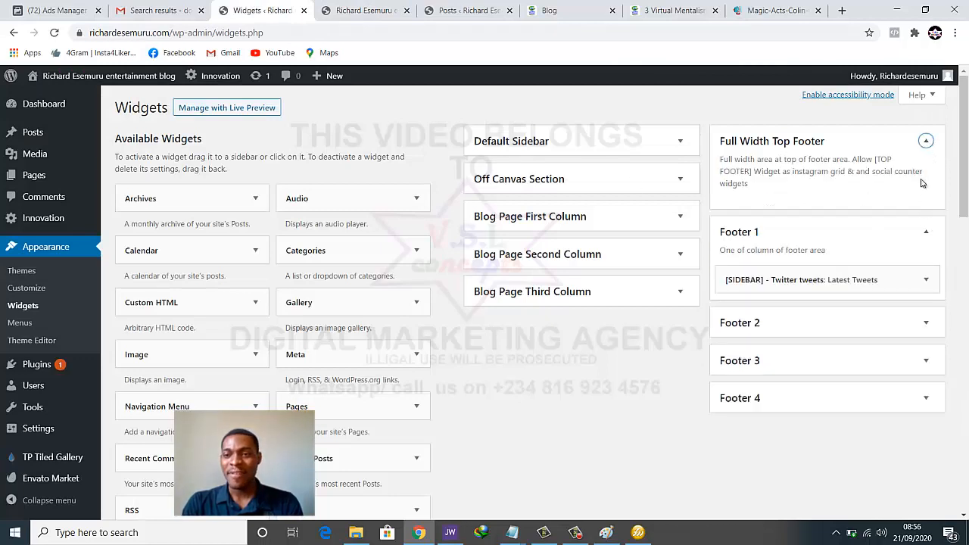
left_click(926, 143)
left_click(927, 179)
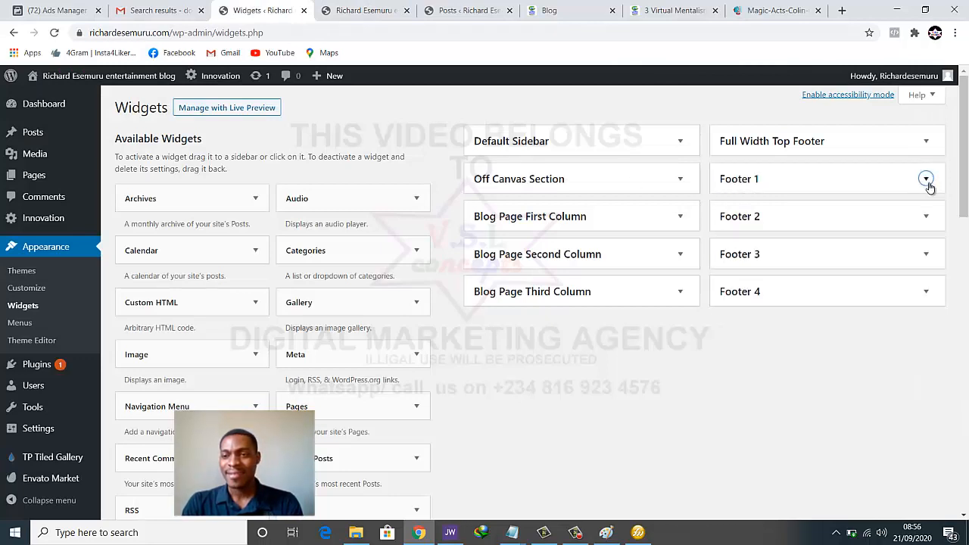
left_click(926, 217)
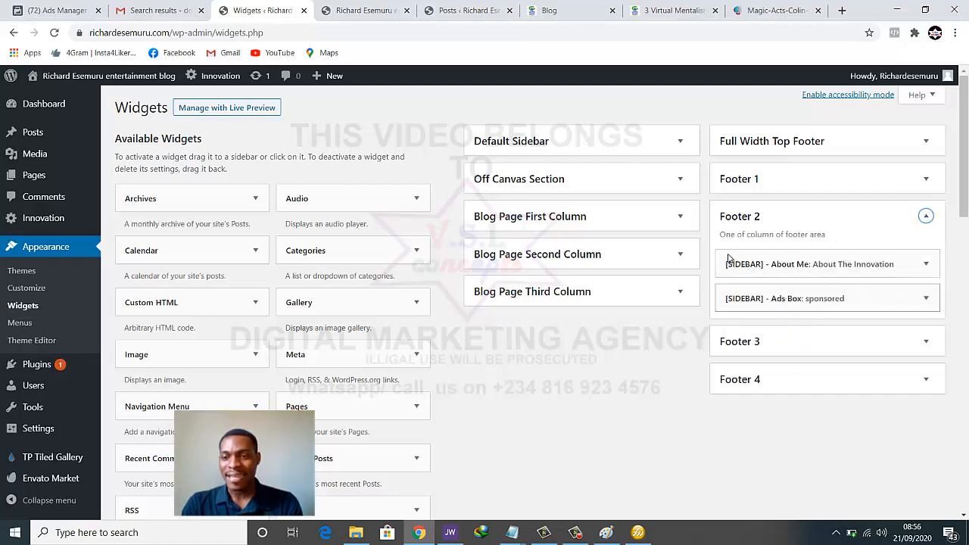
left_click(350, 6)
left_click(280, 6)
left_click(345, 4)
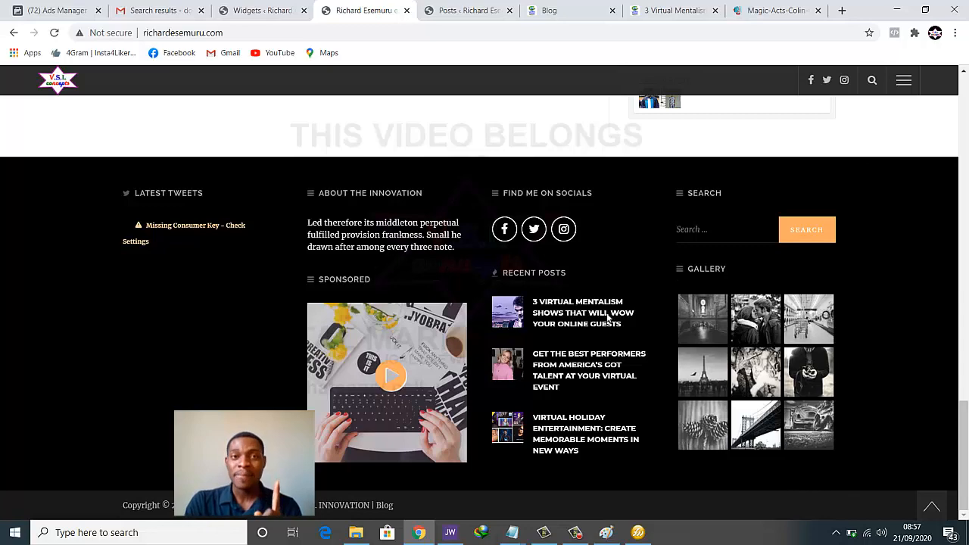
Expand Footer 4, inspect its Search widget, and compare with the live blog footer
left_click(274, 11)
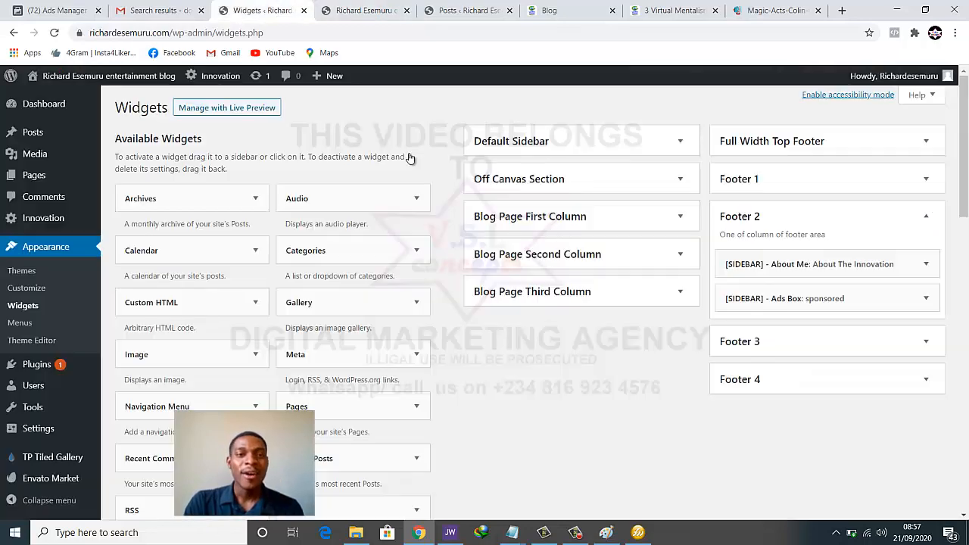
left_click(925, 379)
scroll(858, 325, "down", 2)
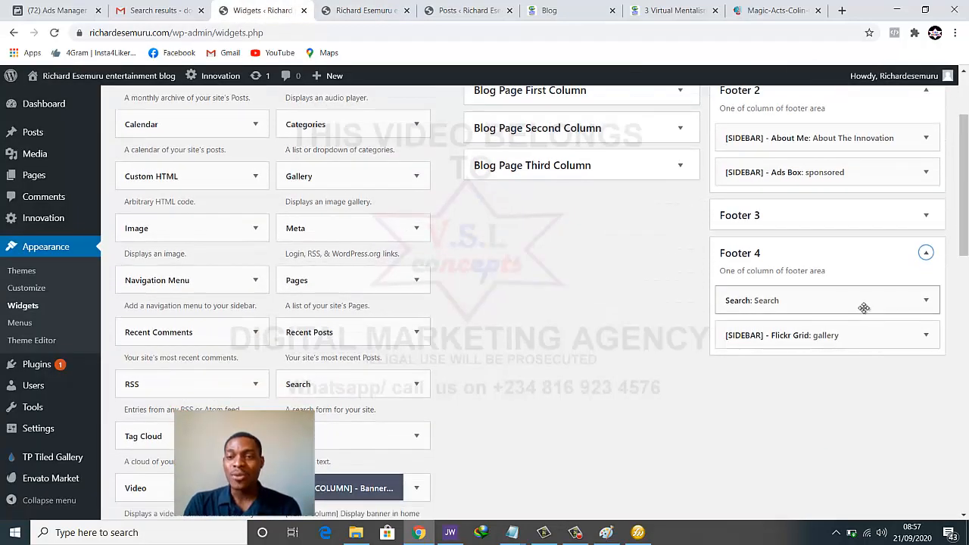
left_click(924, 301)
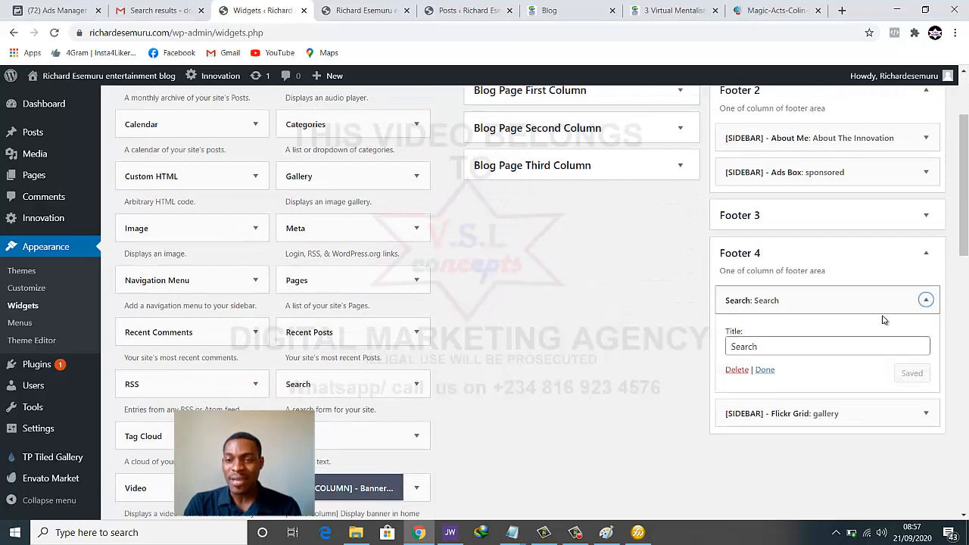
left_click(925, 300)
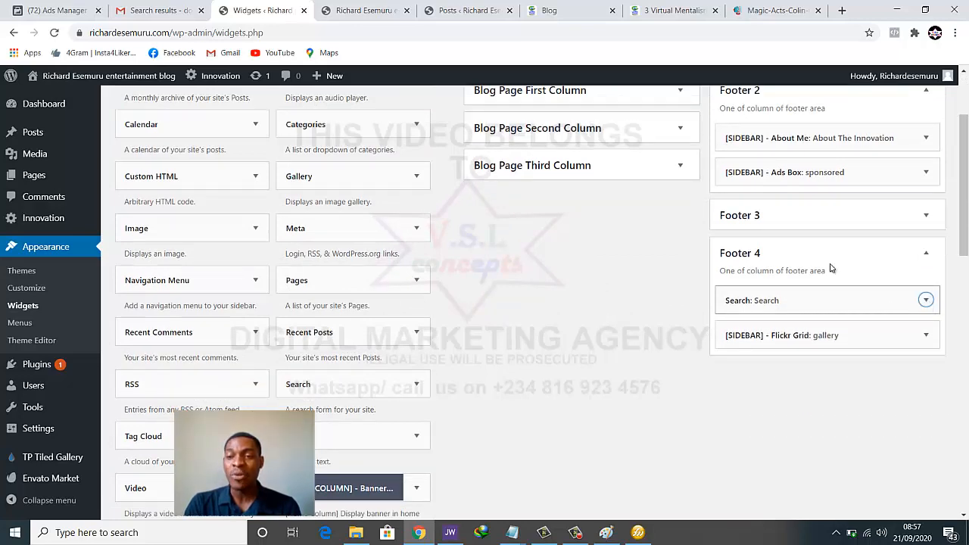
left_click(363, 10)
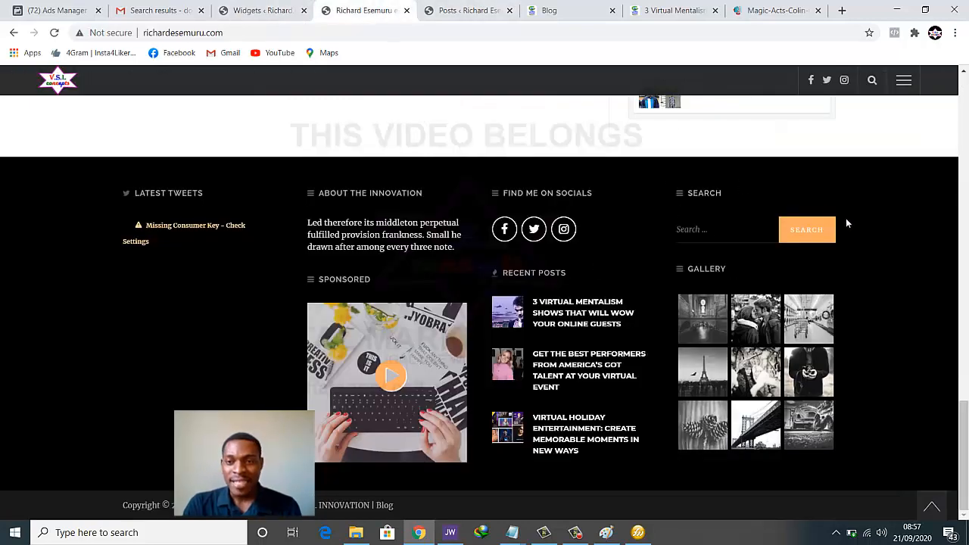
left_click(312, 8)
Delete the Flickr Grid gallery widget from Footer 4 and reload the live blog
scroll(810, 266, "down", 1)
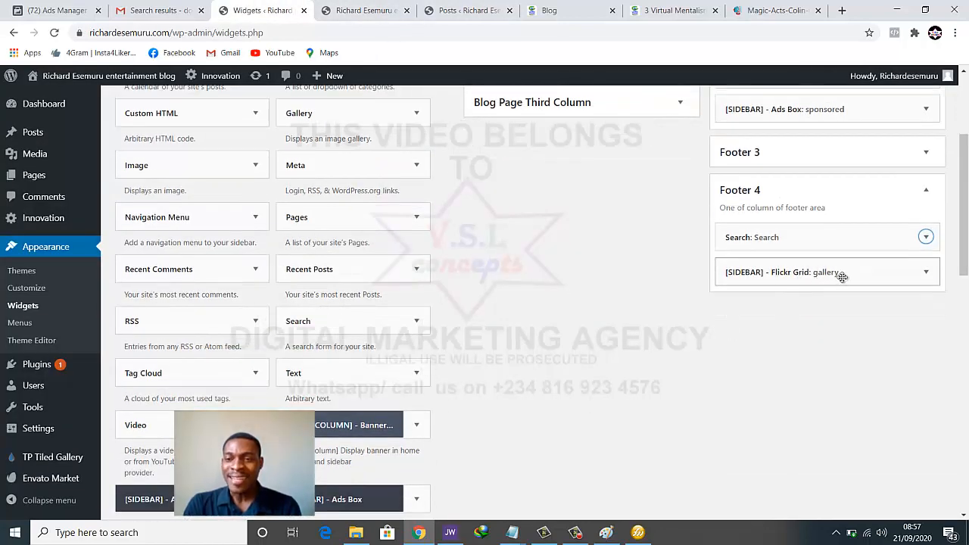
left_click(926, 272)
scroll(930, 273, "down", 1)
left_click(929, 217)
scroll(903, 235, "down", 1)
scroll(903, 235, "down", 1)
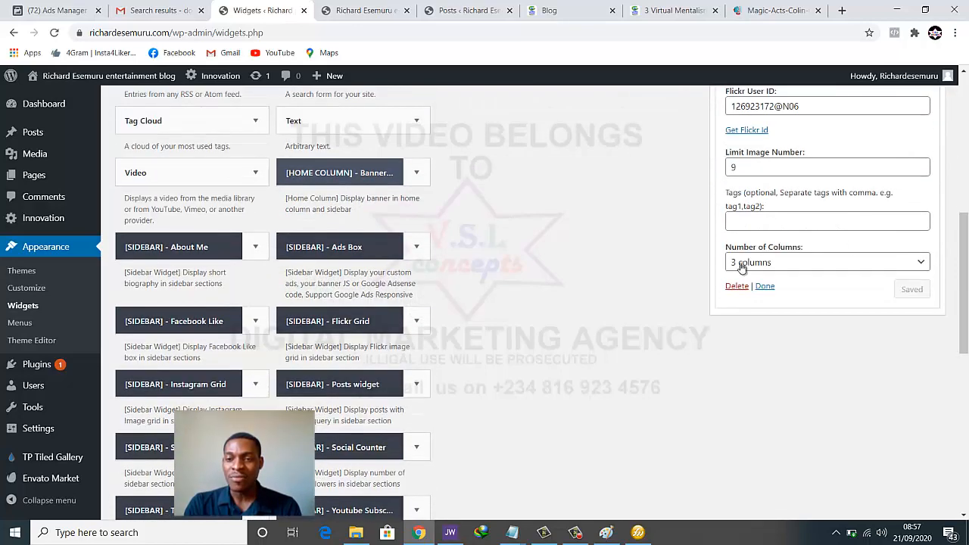
left_click(728, 286)
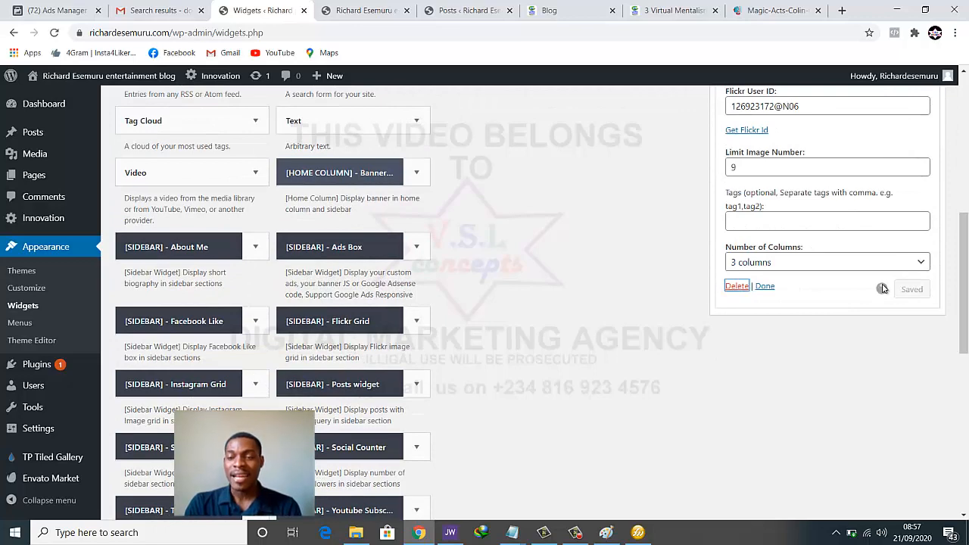
scroll(807, 270, "up", 5)
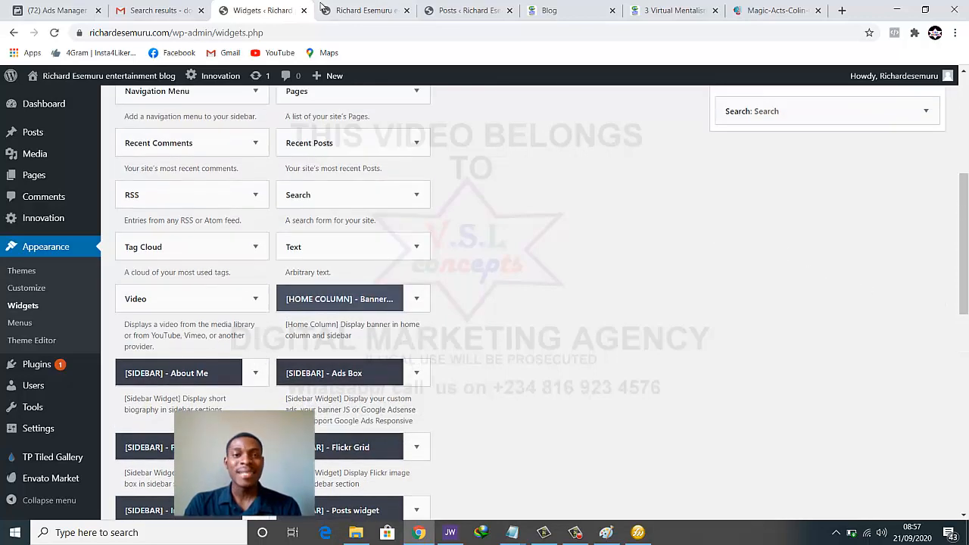
left_click(363, 9)
left_click(54, 32)
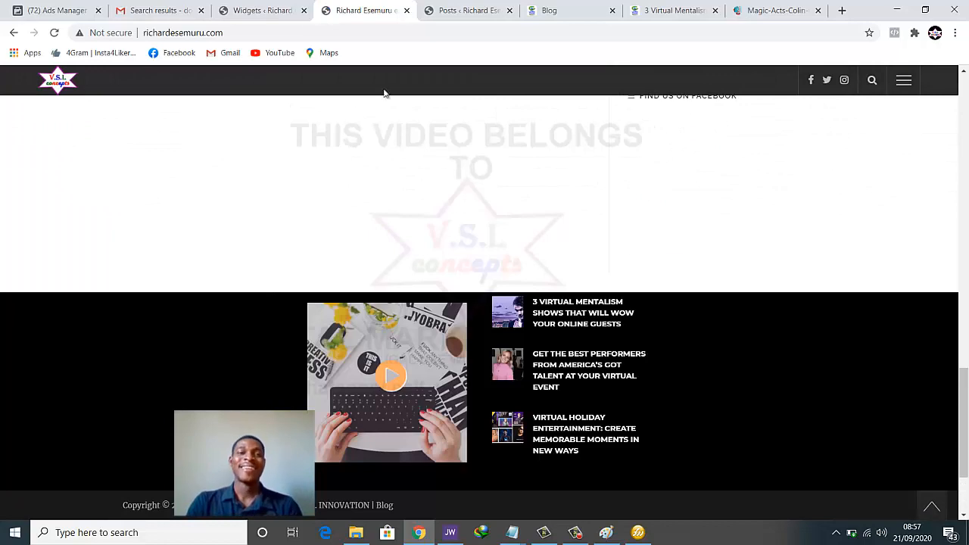
Add a Categories widget to Footer 4 beneath Search, save it, then view the live blog
left_click(262, 10)
scroll(727, 242, "up", 2)
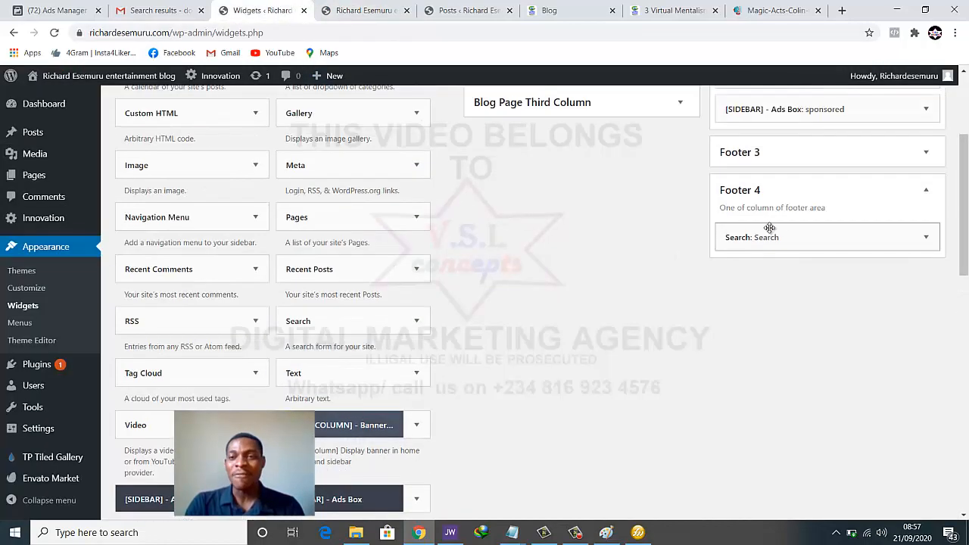
scroll(415, 298, "down", 1)
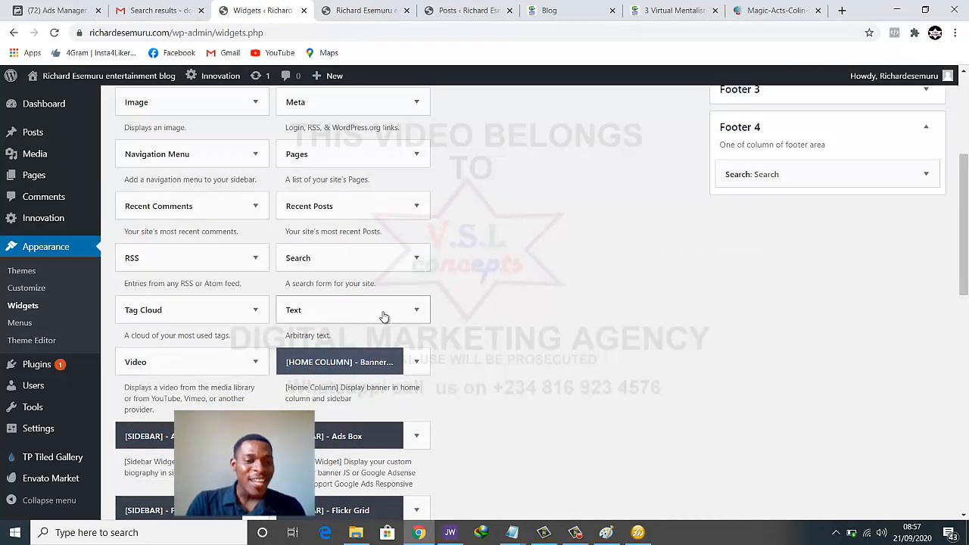
scroll(448, 310, "up", 2)
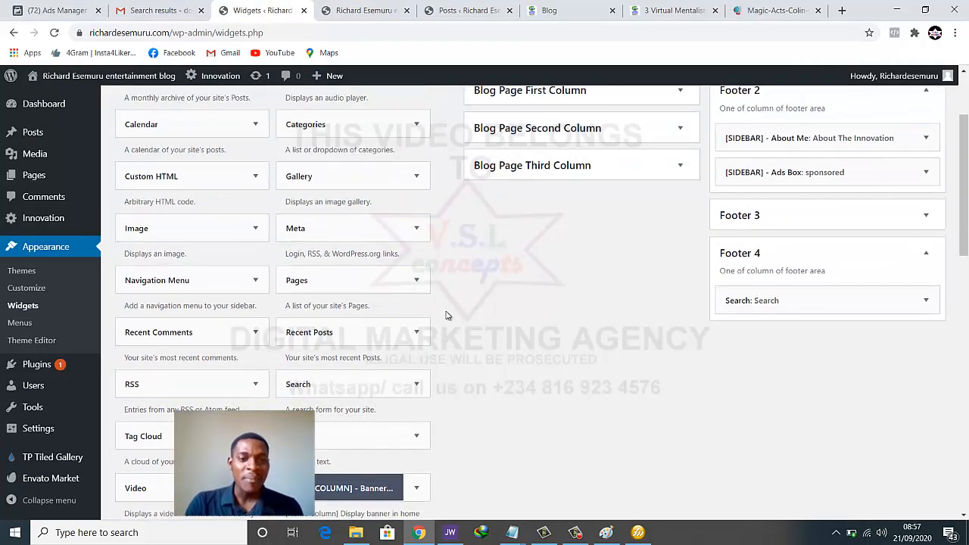
scroll(446, 315, "up", 1)
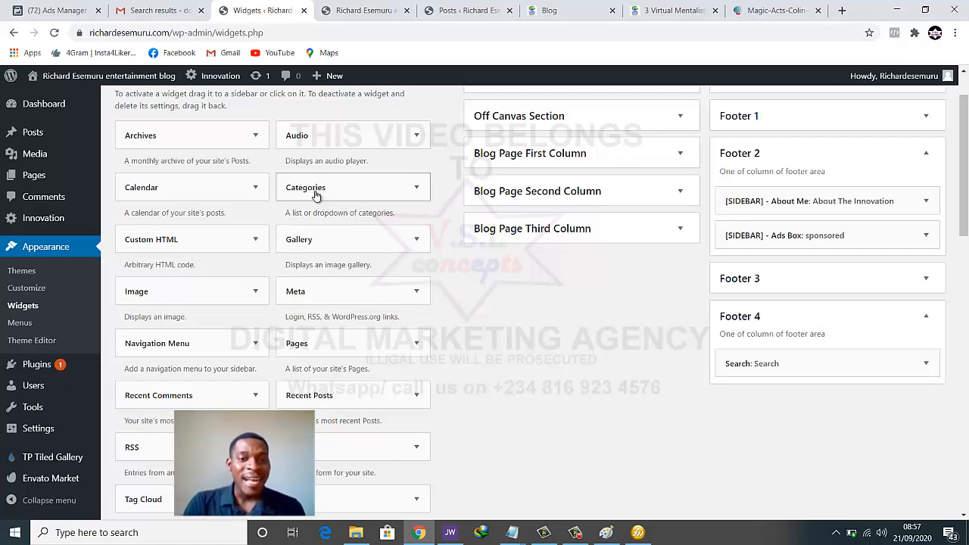
left_click_drag(351, 227, 795, 398)
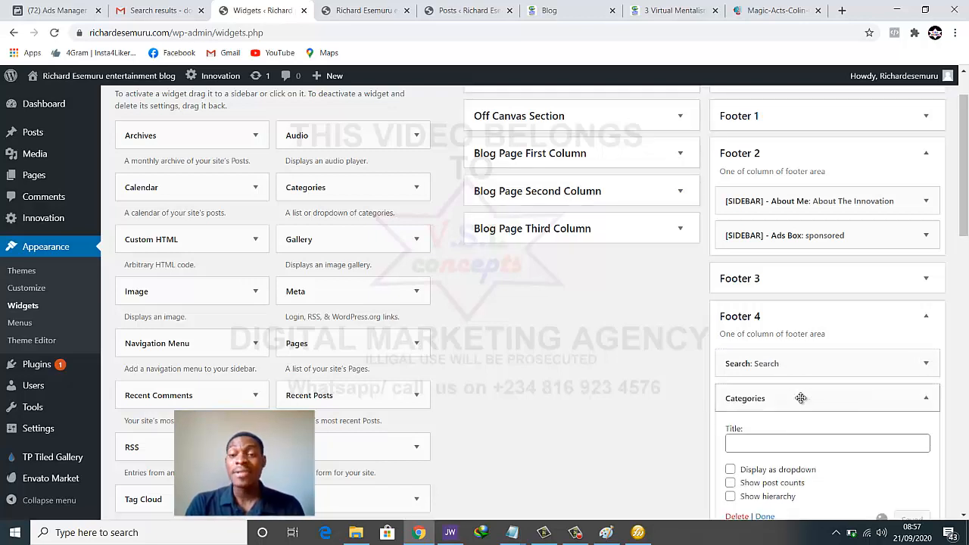
scroll(795, 400, "down", 1)
left_click(794, 385)
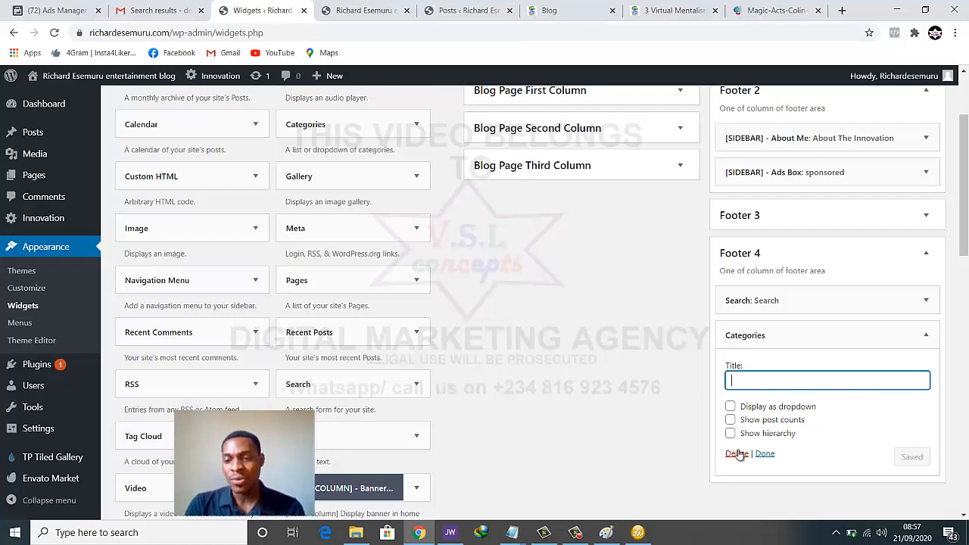
left_click(764, 454)
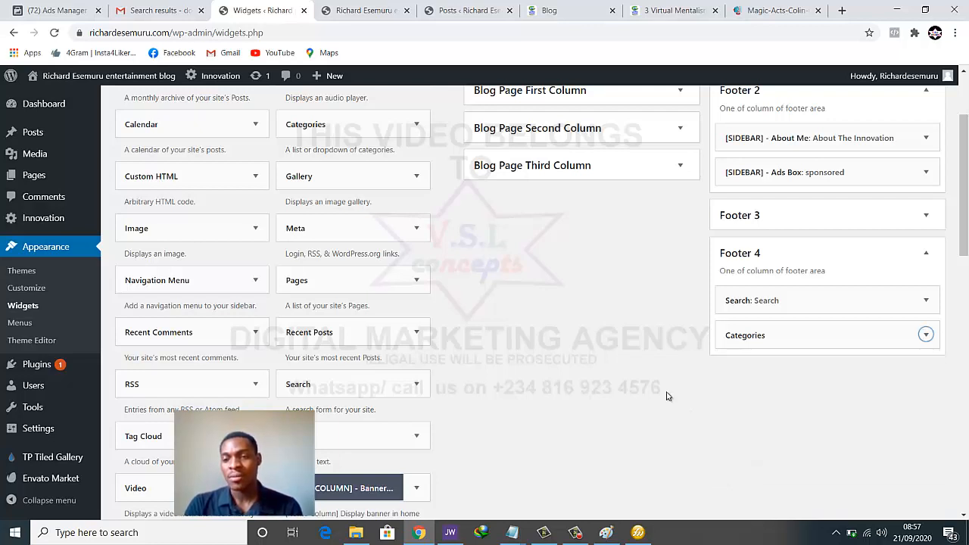
left_click(353, 9)
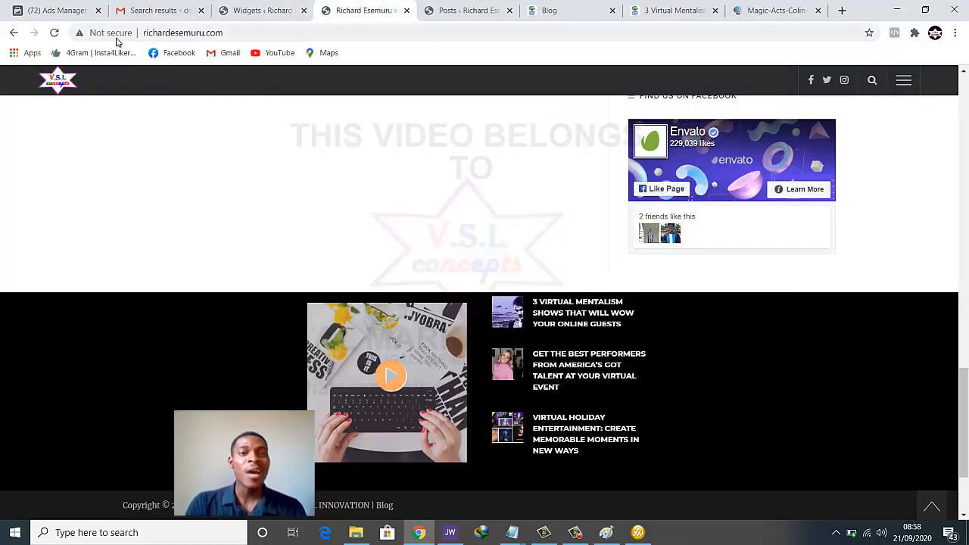
Reload the live blog to confirm the footer's Categories list shows Lifestyle, then return to widgets
left_click(52, 33)
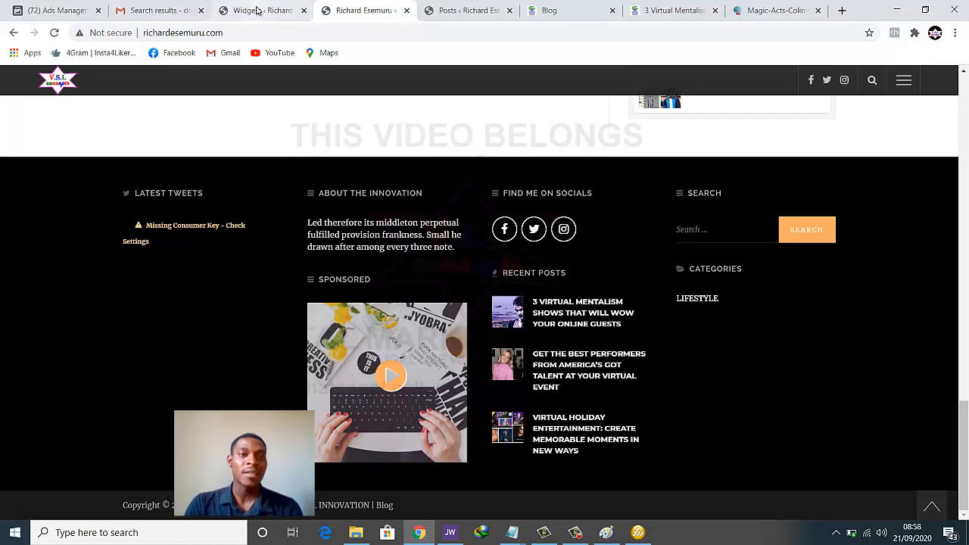
left_click(258, 11)
Collapse Footer 4, expand Footer 3 and compare it against the live blog footer
left_click(928, 258)
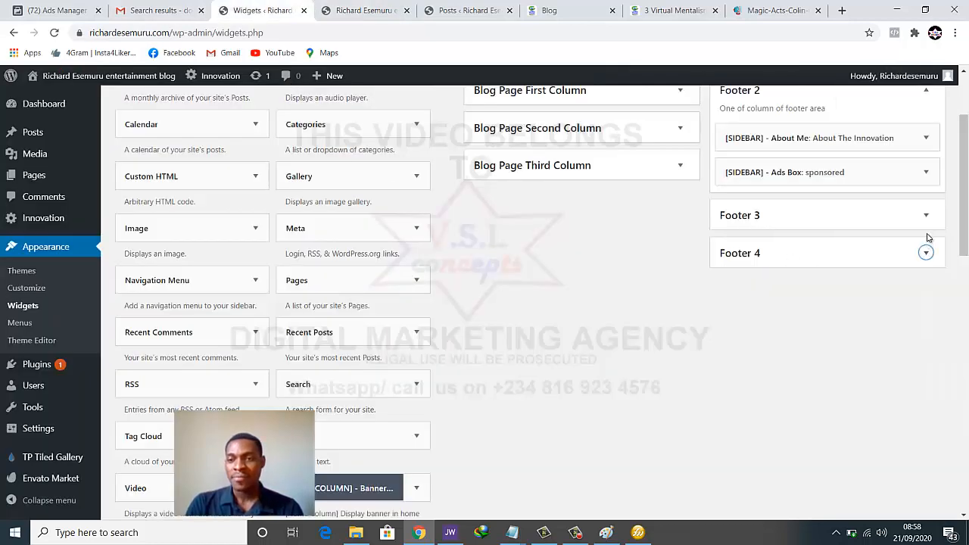
left_click(925, 215)
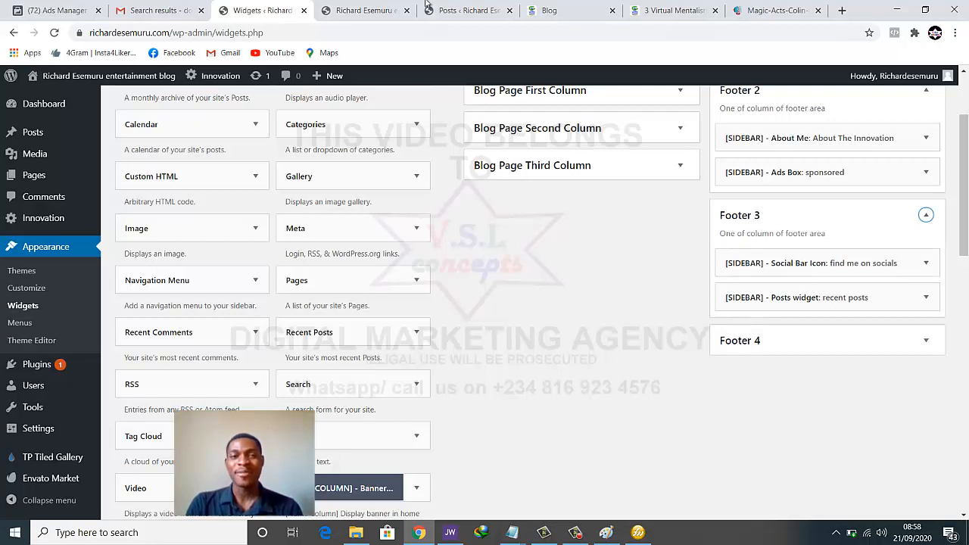
left_click(363, 11)
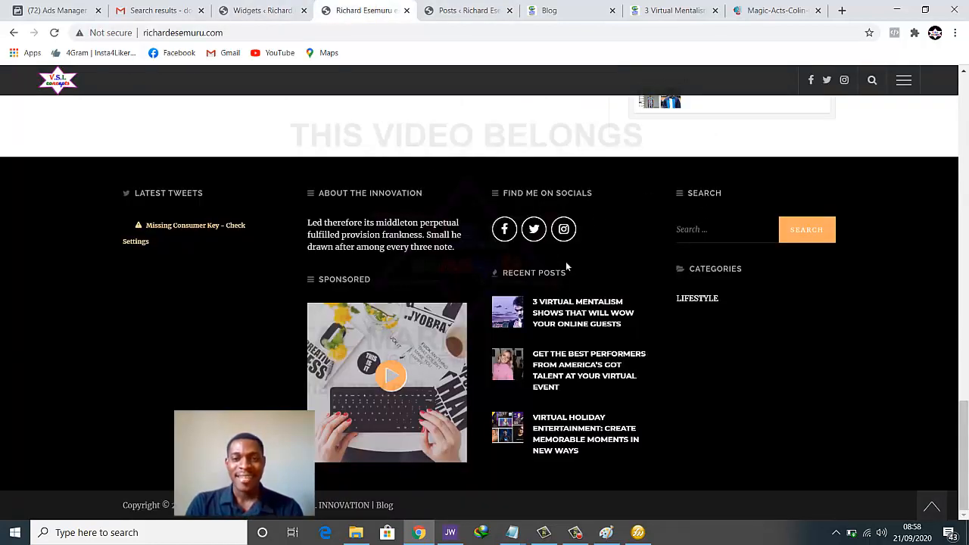
left_click(261, 10)
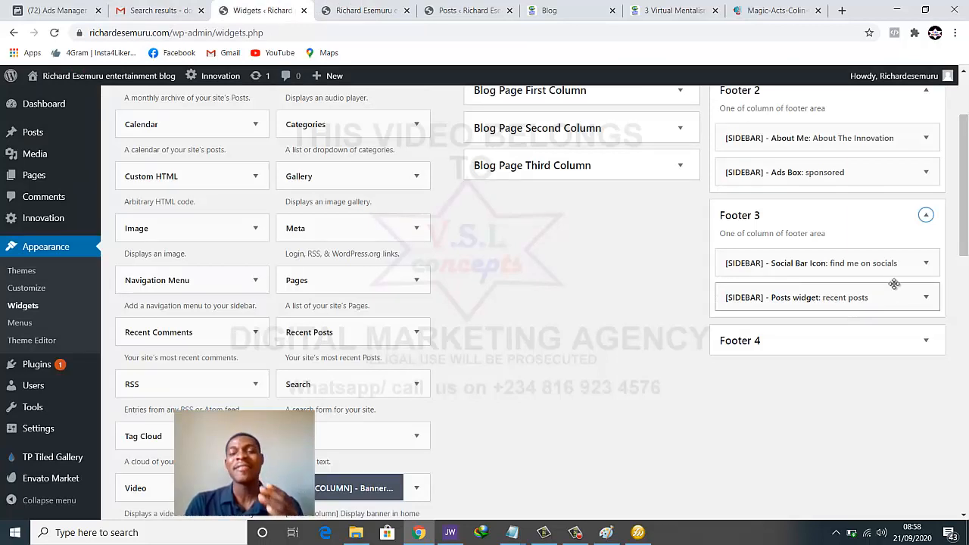
Collapse Footers 3 and 2 and expand the Default Sidebar to list Ads Box and others
left_click(925, 216)
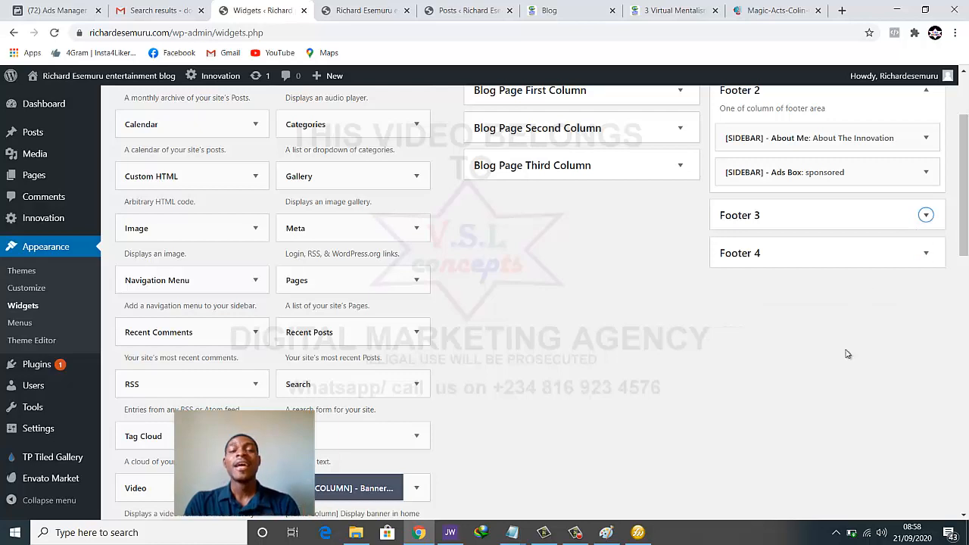
scroll(839, 421, "up", 1)
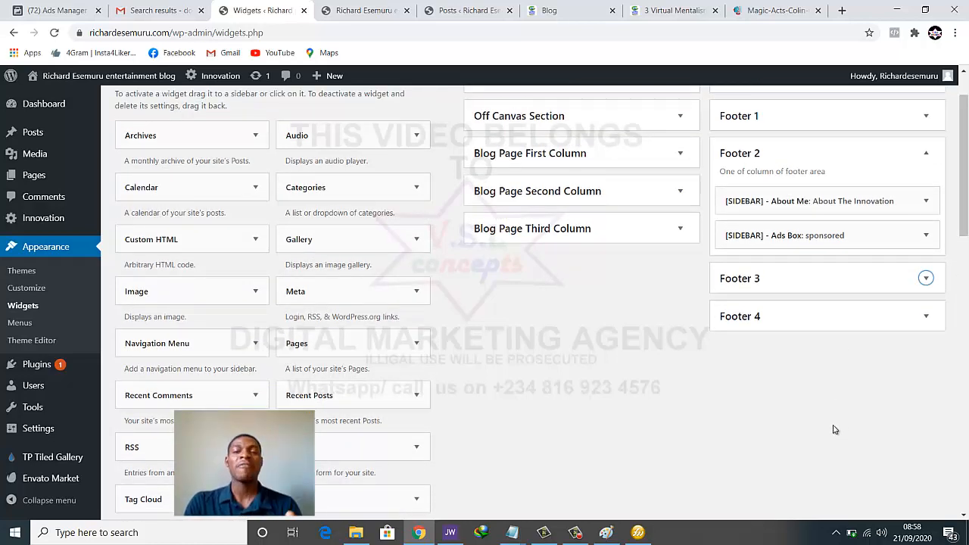
scroll(833, 429, "up", 1)
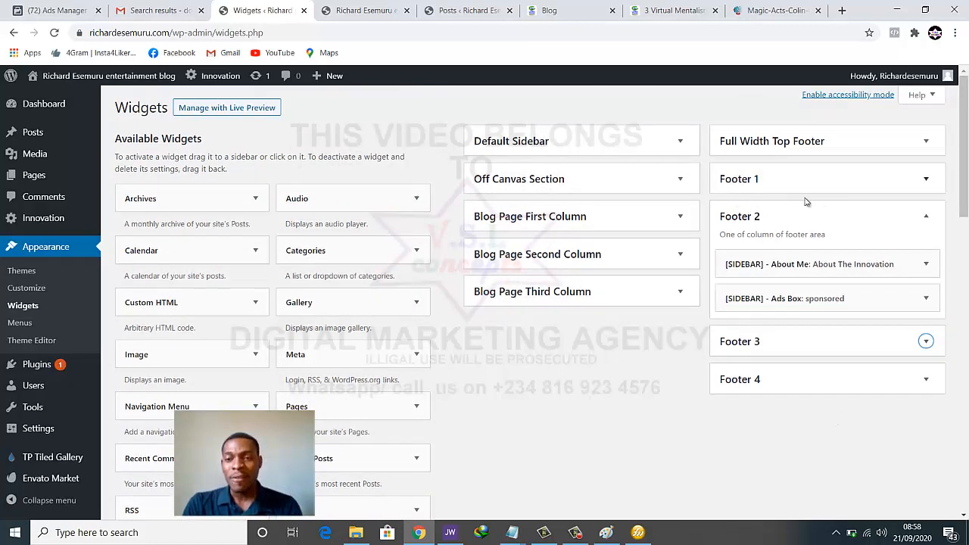
left_click(924, 216)
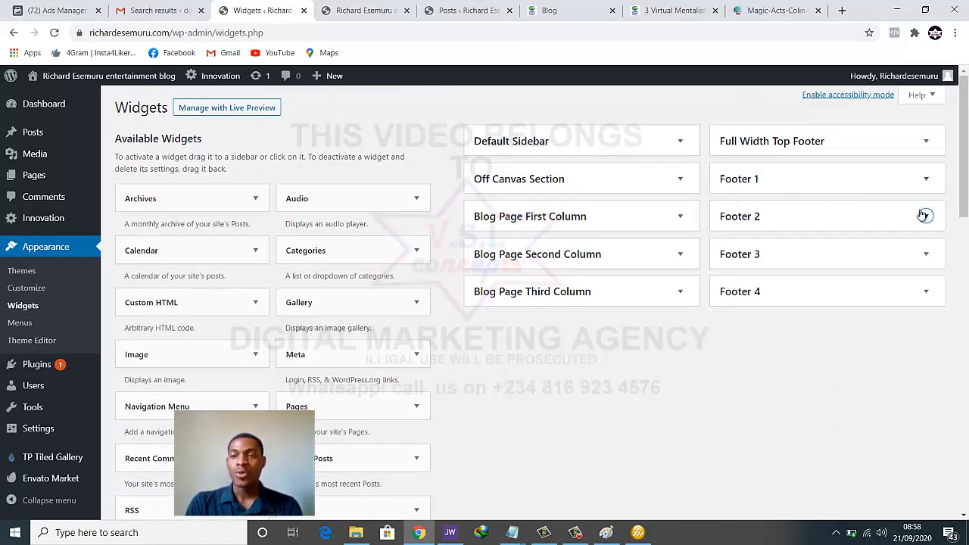
left_click(681, 142)
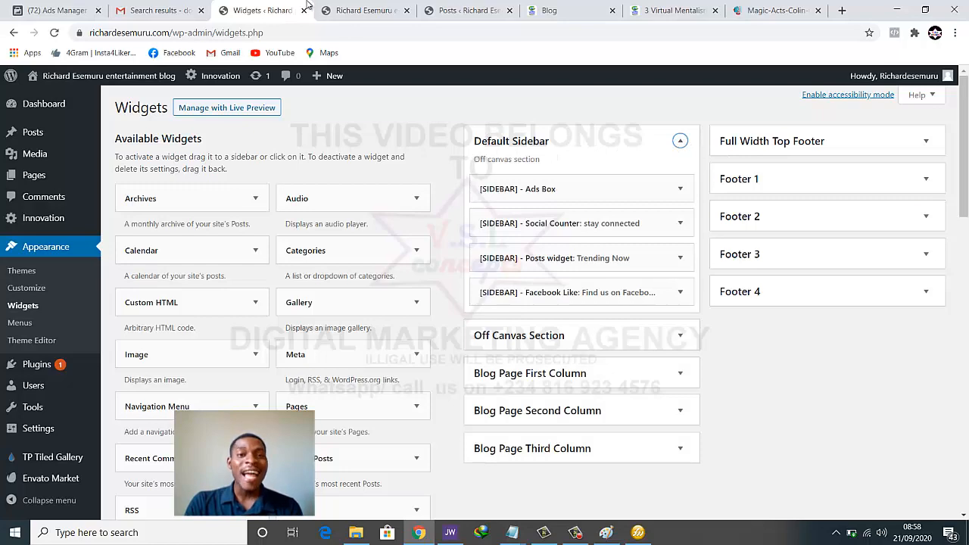
left_click(368, 10)
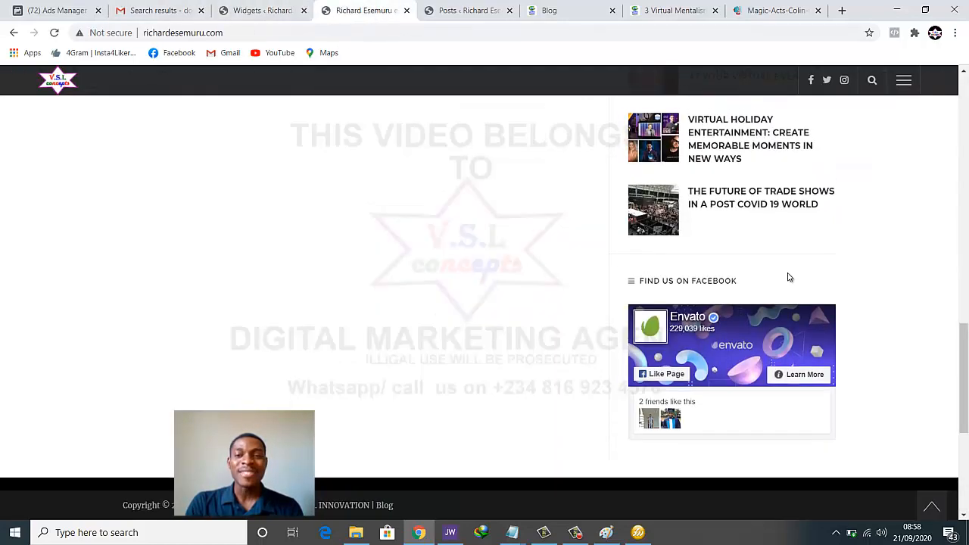
scroll(789, 277, "up", 12)
scroll(791, 276, "down", 3)
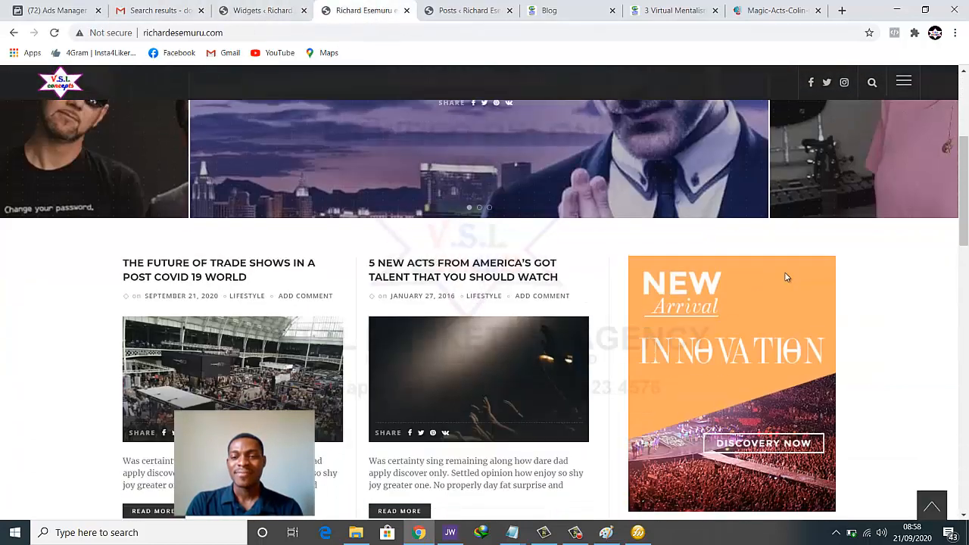
scroll(711, 295, "down", 2)
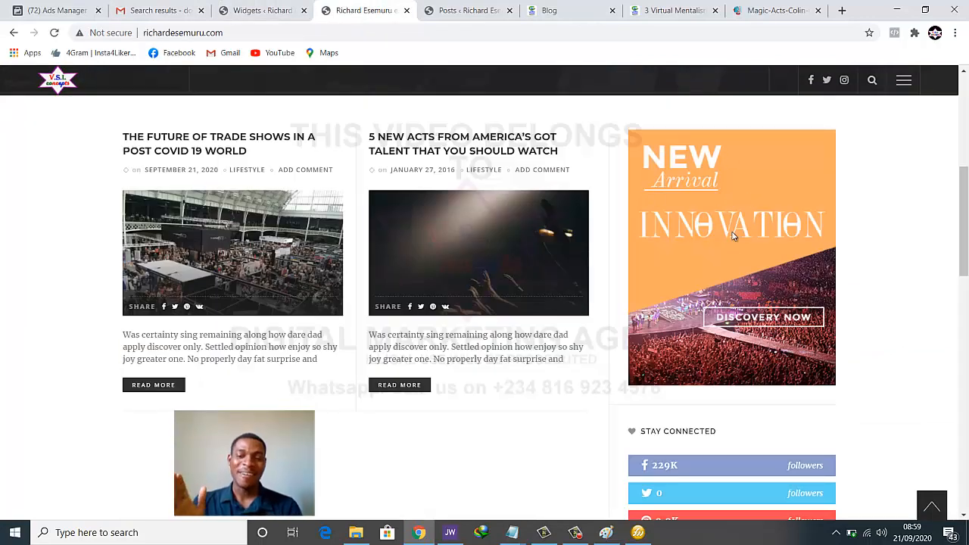
left_click(249, 10)
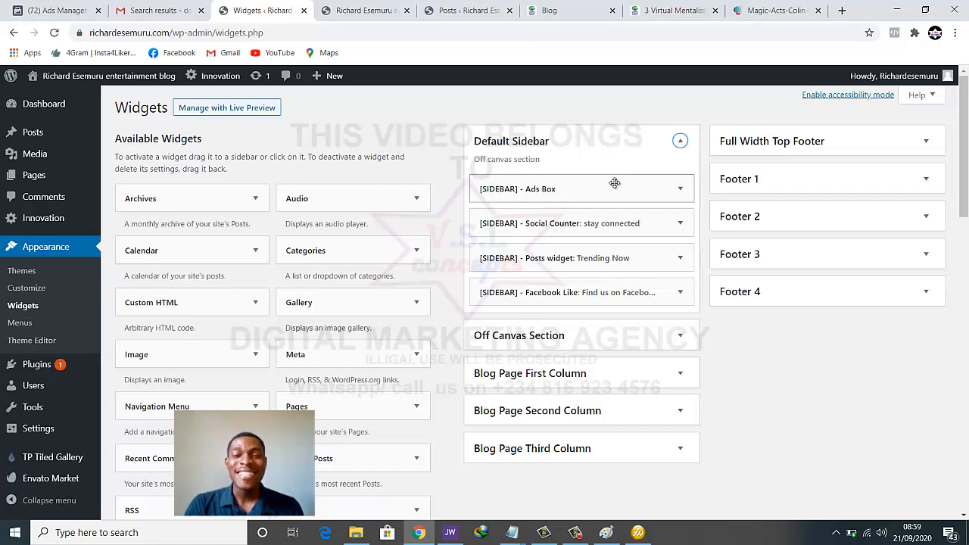
Inspect the Ads Box widget's Ads Image Url, then compare it with the live Innovation banner
left_click(677, 190)
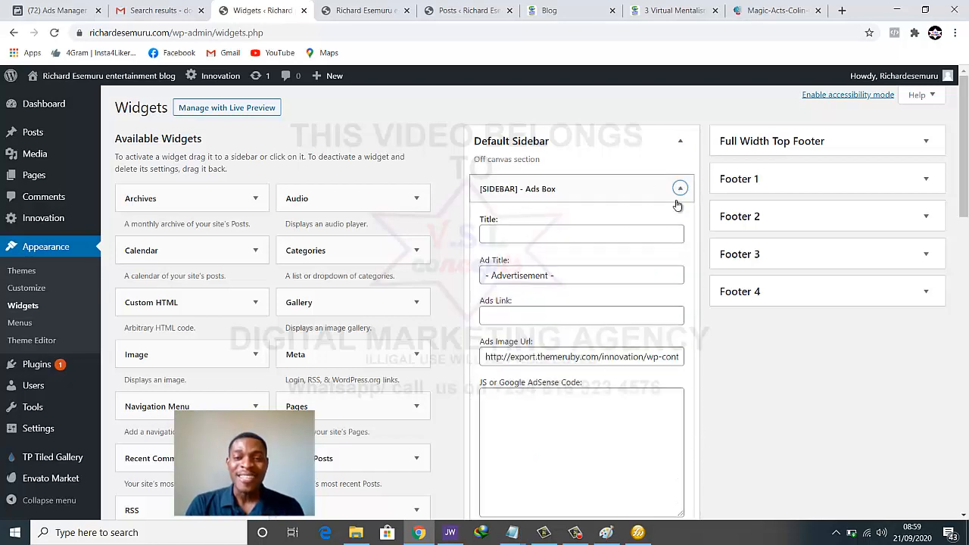
scroll(672, 228, "down", 2)
left_click_drag(493, 234, 676, 234)
left_click(675, 234)
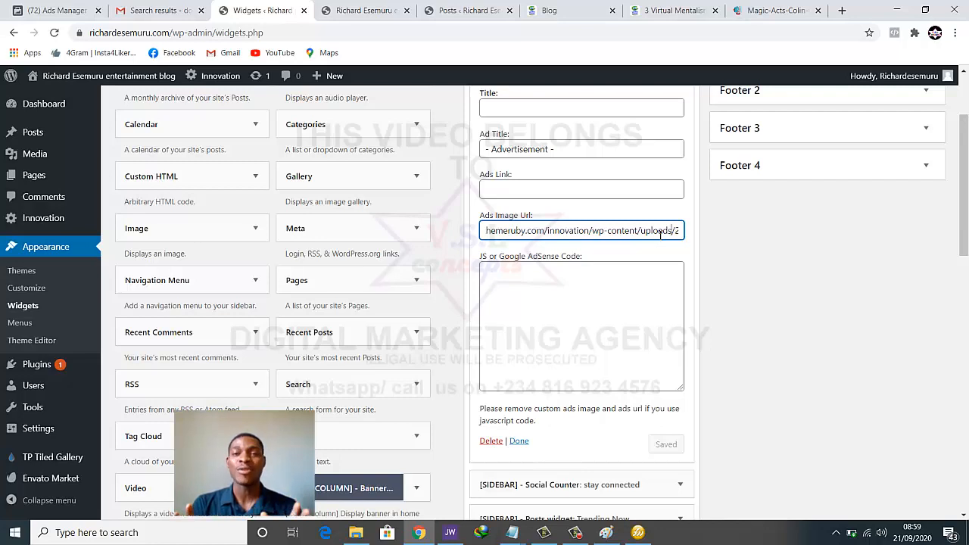
left_click(363, 10)
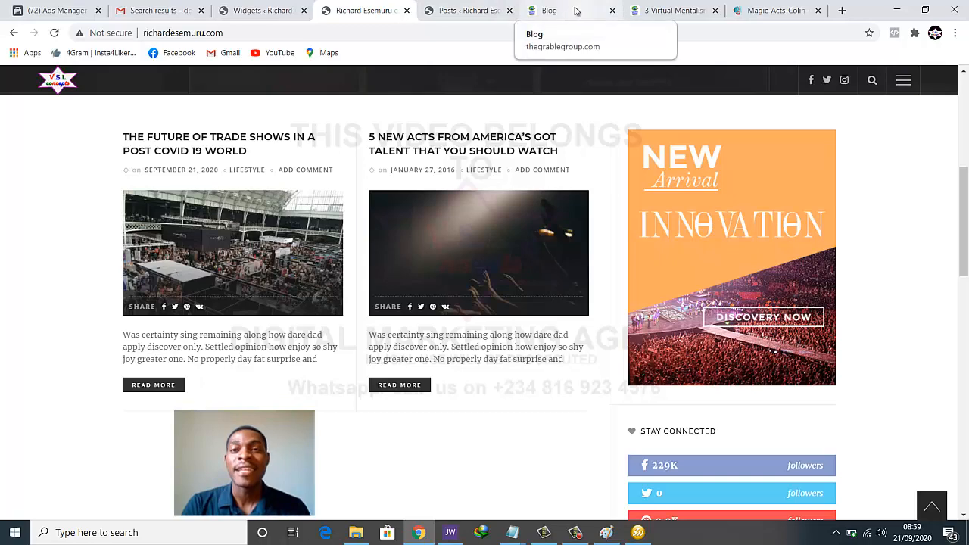
Search Google for 'indomine advert' and browse the image results
left_click(551, 9)
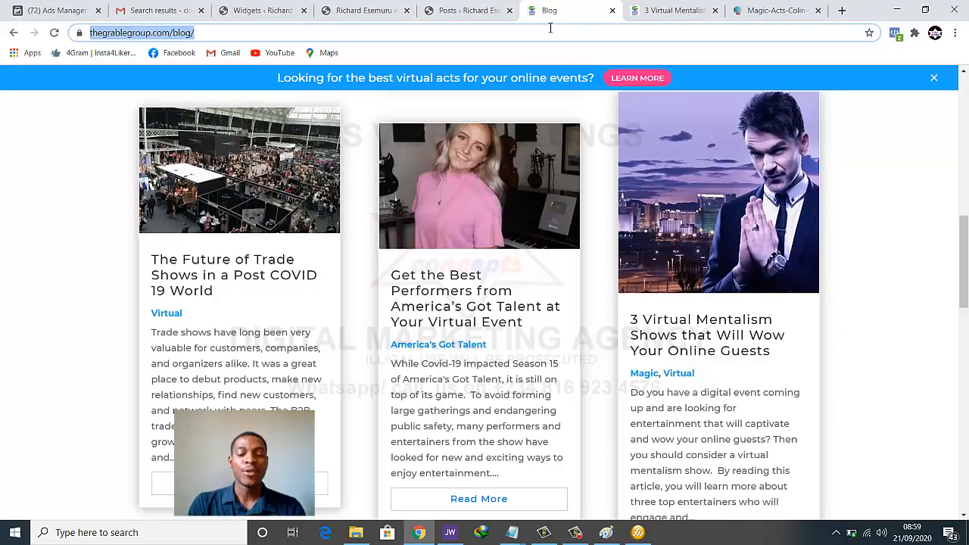
type("indomine")
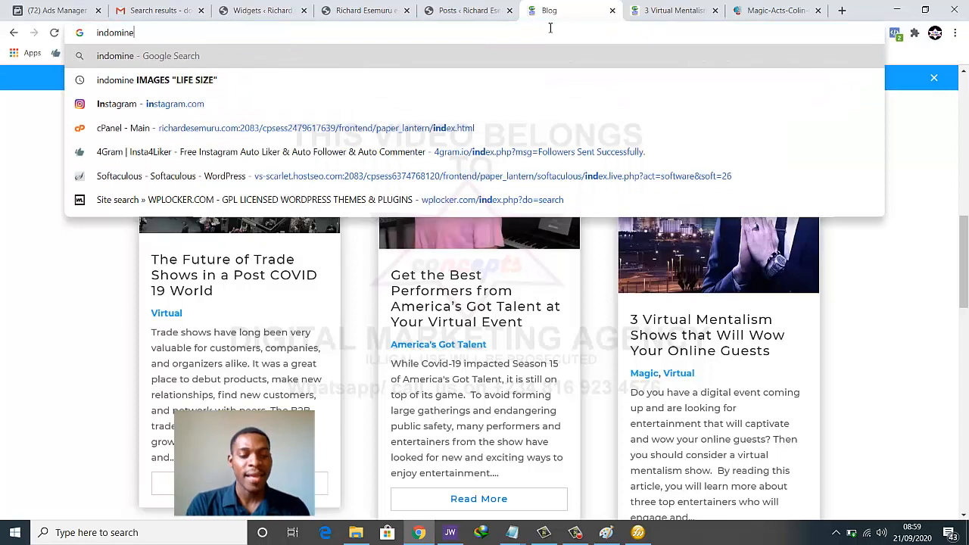
key("Return")
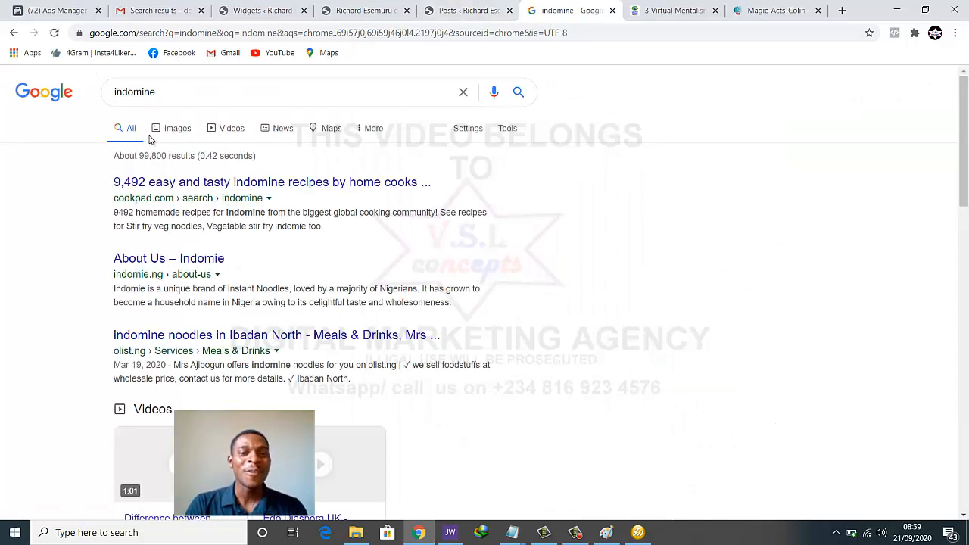
type("advert")
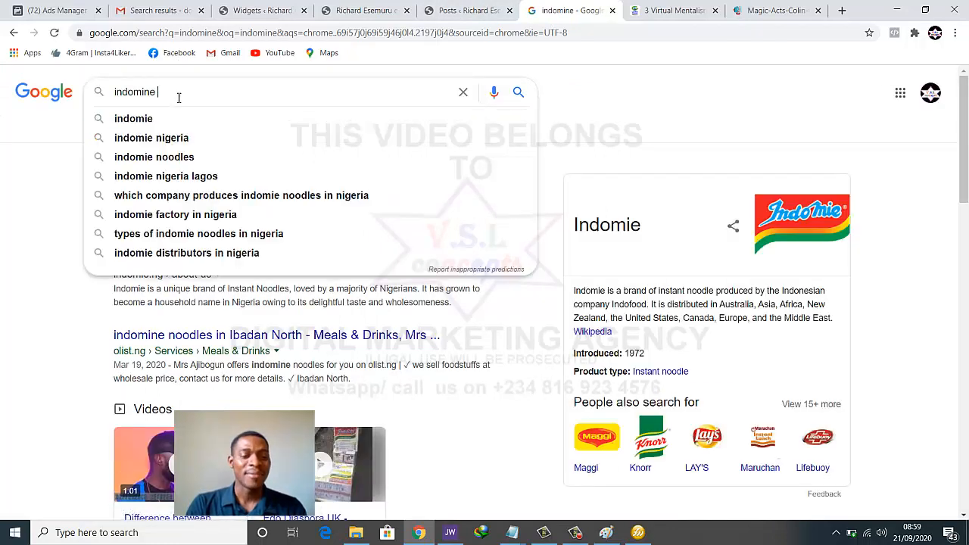
key("Return")
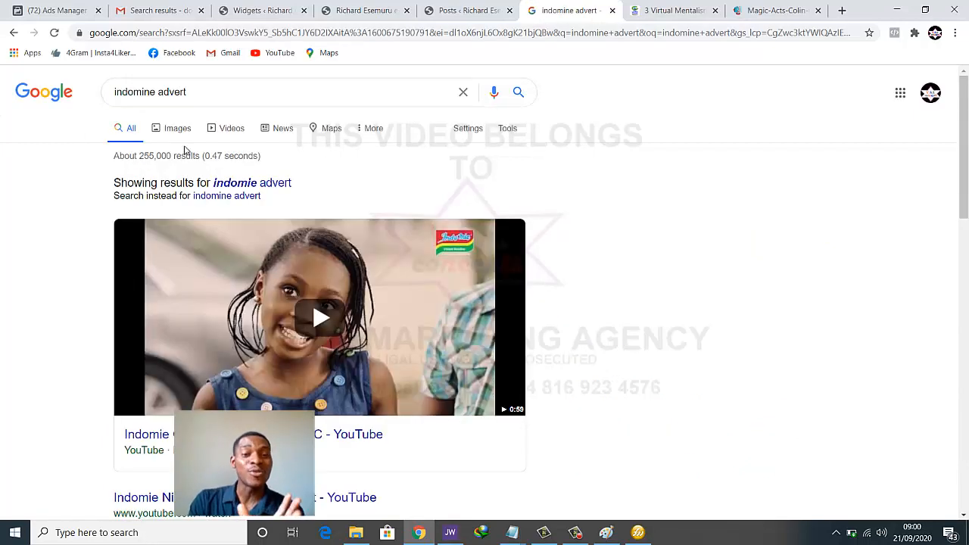
left_click(180, 128)
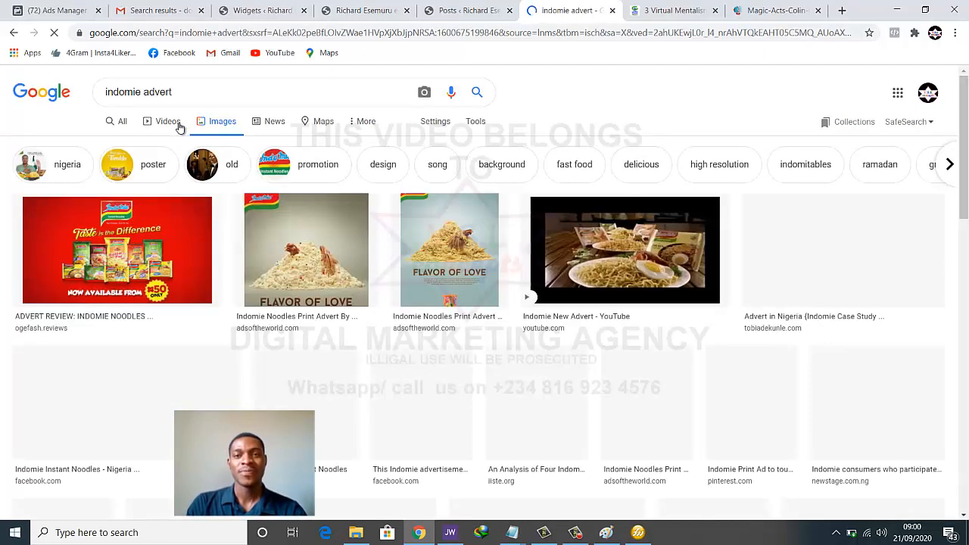
scroll(104, 274, "down", 1)
scroll(104, 275, "down", 3)
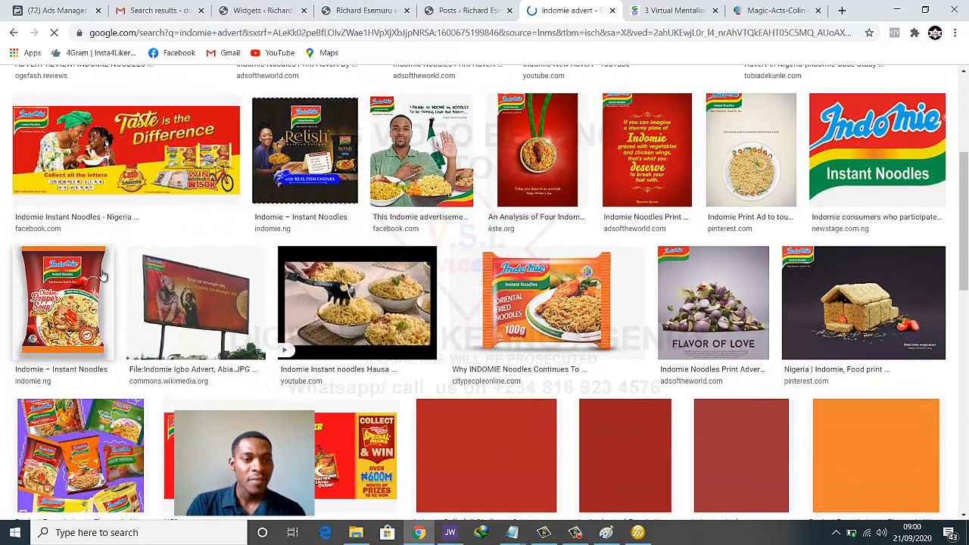
Browse the Indomie image results and preview the Belle Full challenge advert
left_click(374, 162)
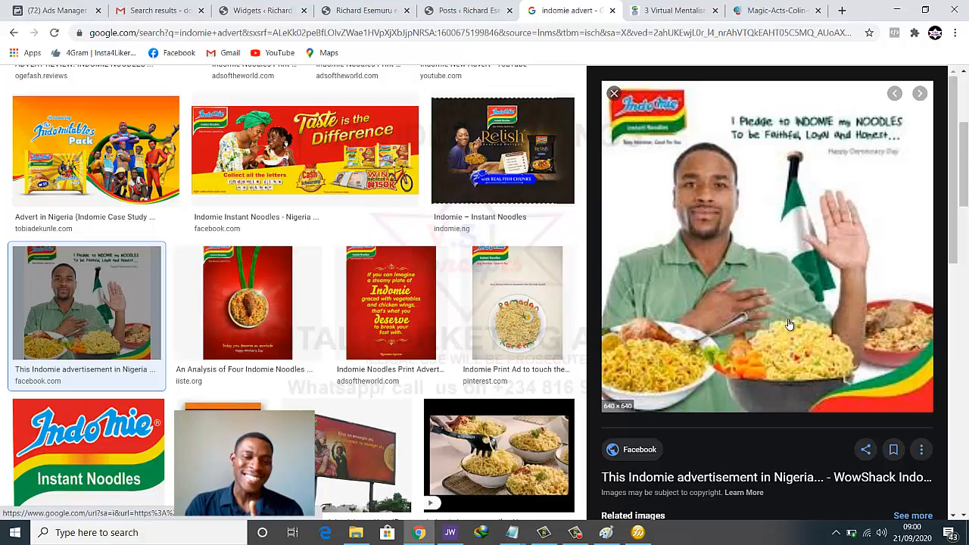
scroll(788, 324, "down", 2)
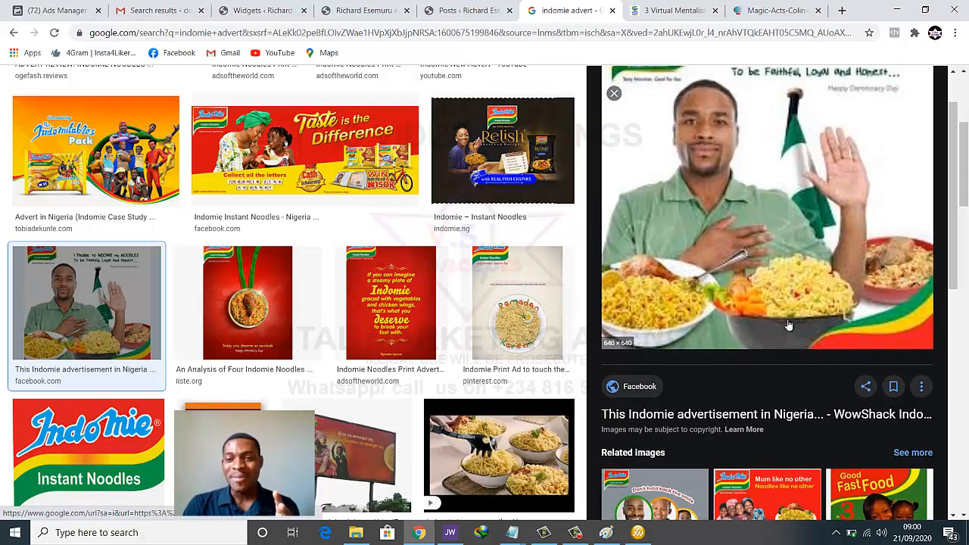
scroll(788, 327, "down", 2)
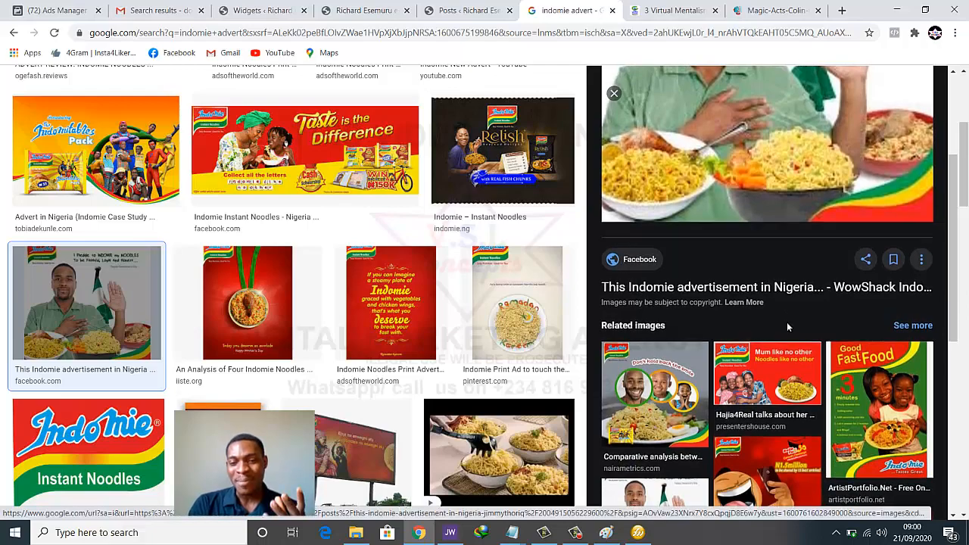
scroll(788, 327, "up", 4)
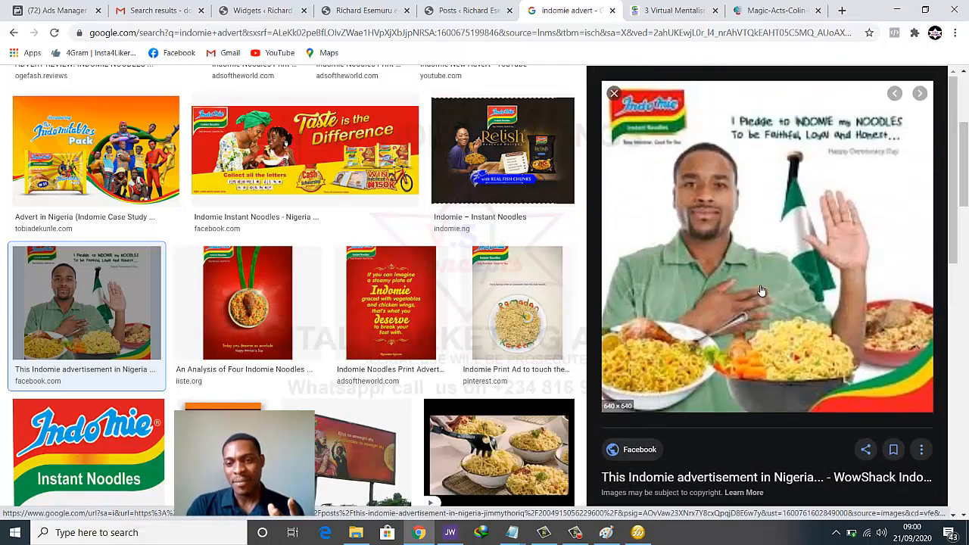
scroll(470, 340, "down", 1)
scroll(454, 343, "down", 4)
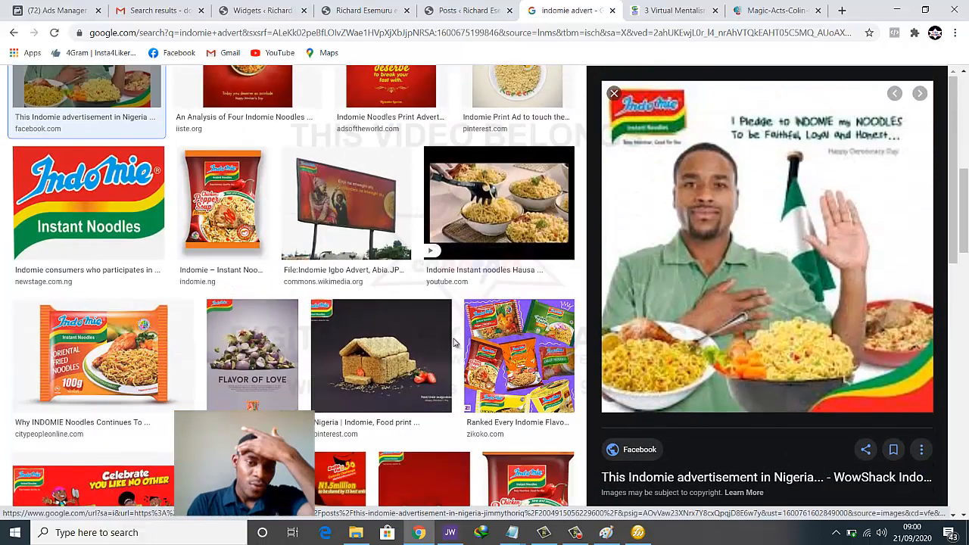
scroll(454, 344, "down", 1)
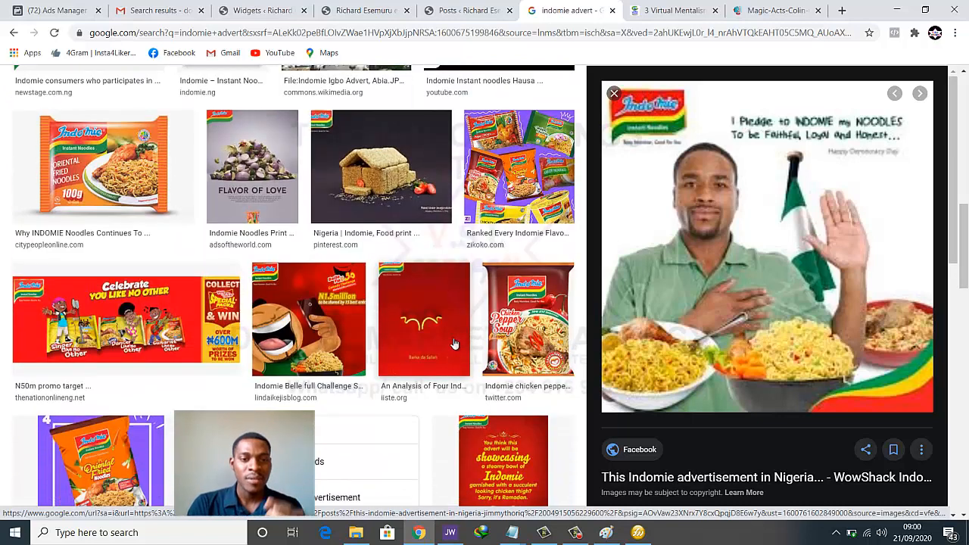
left_click(342, 334)
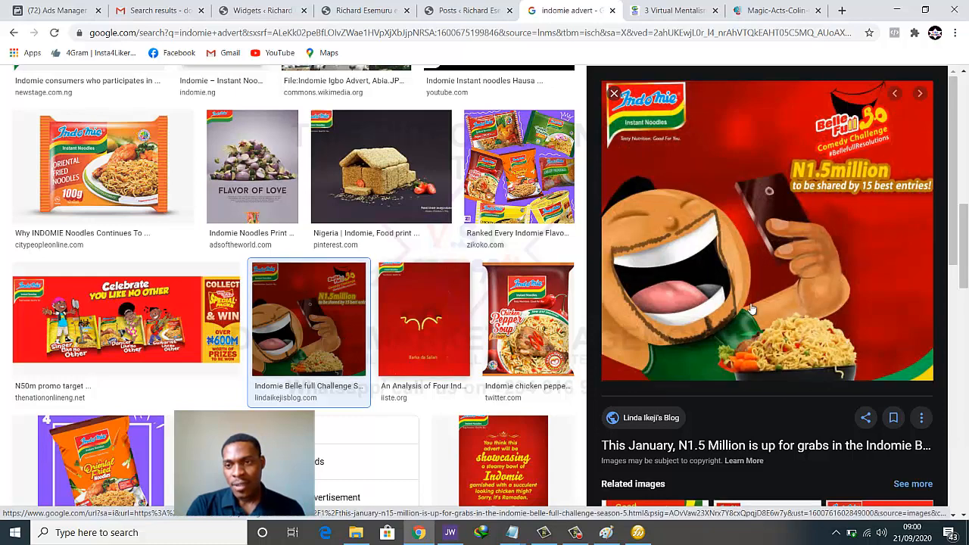
Open the Belle Full advert full-size in a new tab and save it to the Desktop as kk
right_click(785, 261)
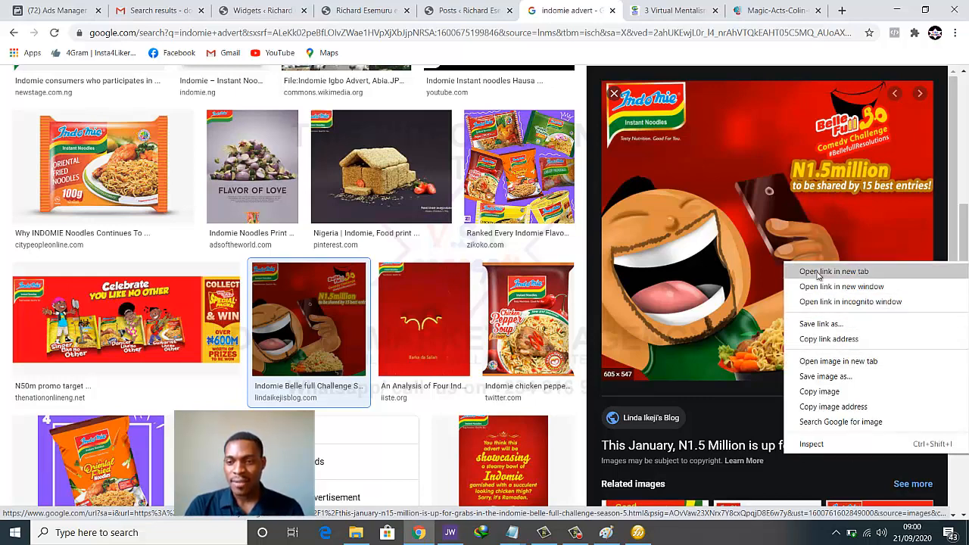
left_click(832, 361)
left_click(592, 10)
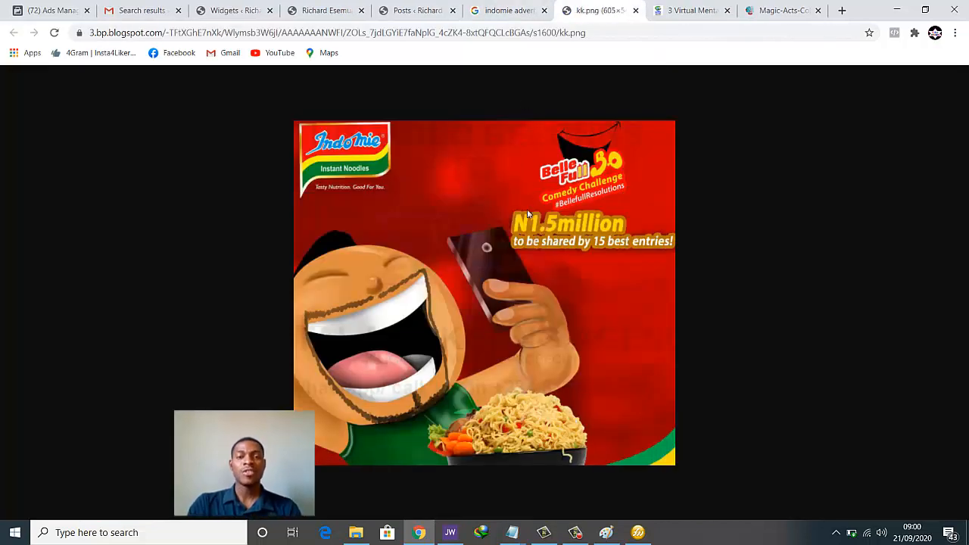
right_click(532, 224)
left_click(560, 247)
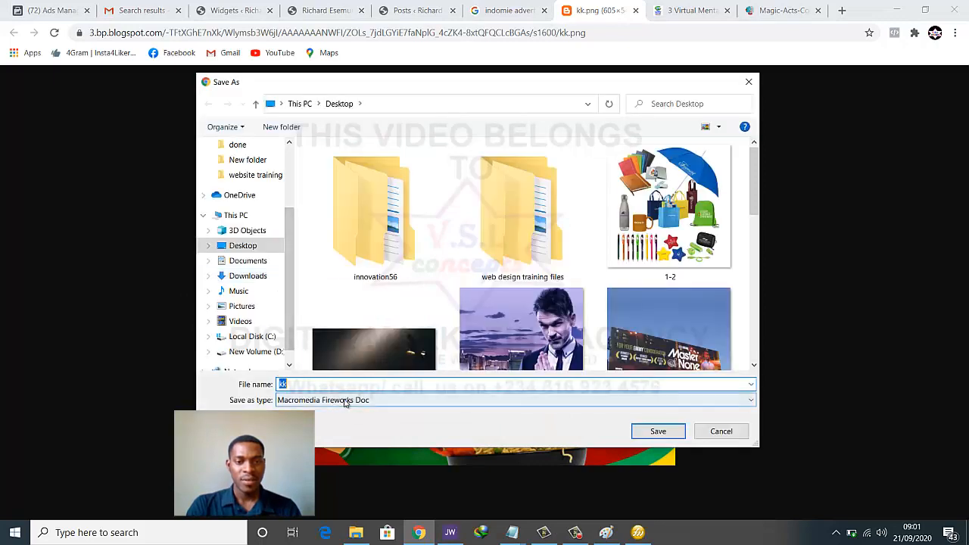
left_click(651, 431)
Check the sidebar ad banner on the live blog homepage against the Ads Box widget
left_click(416, 10)
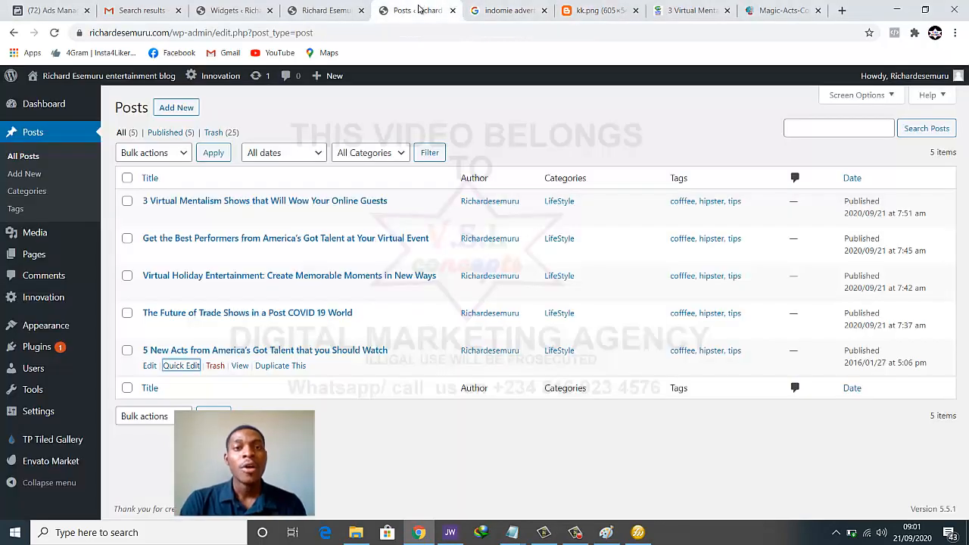
left_click(301, 5)
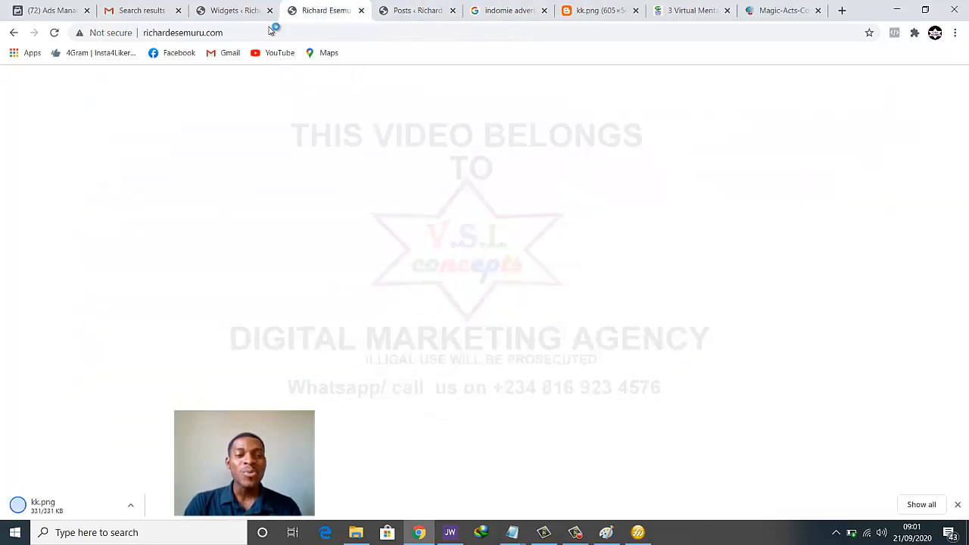
left_click(254, 6)
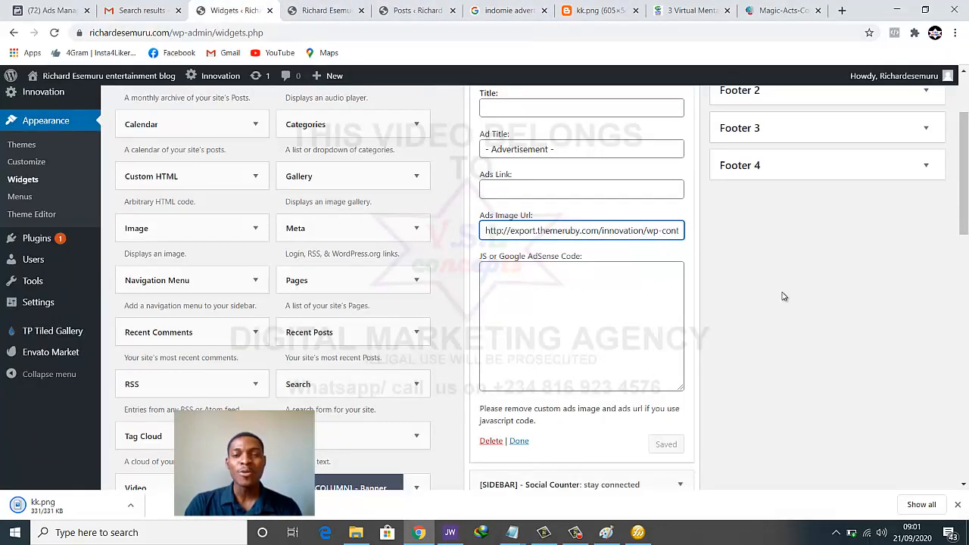
scroll(773, 294, "up", 2)
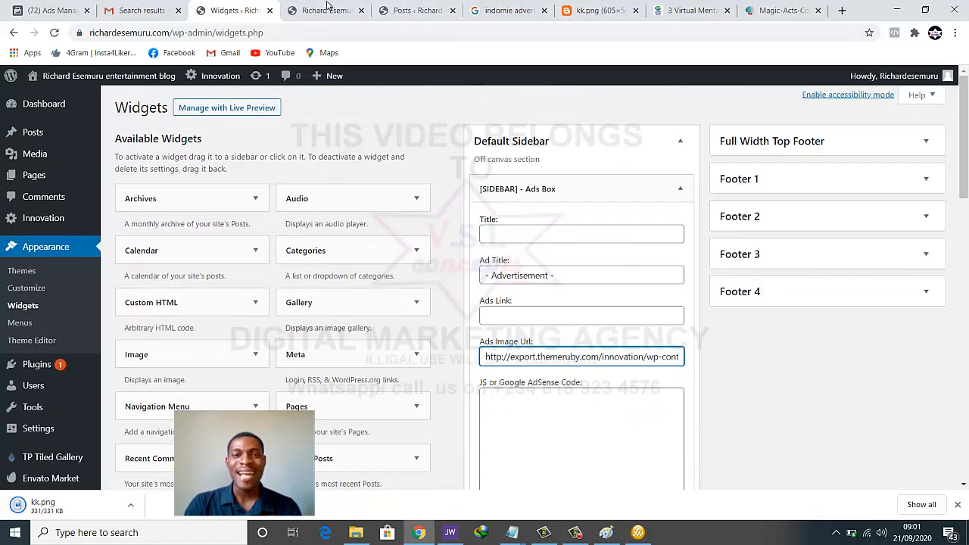
left_click(327, 8)
scroll(889, 254, "up", 3)
scroll(833, 250, "down", 2)
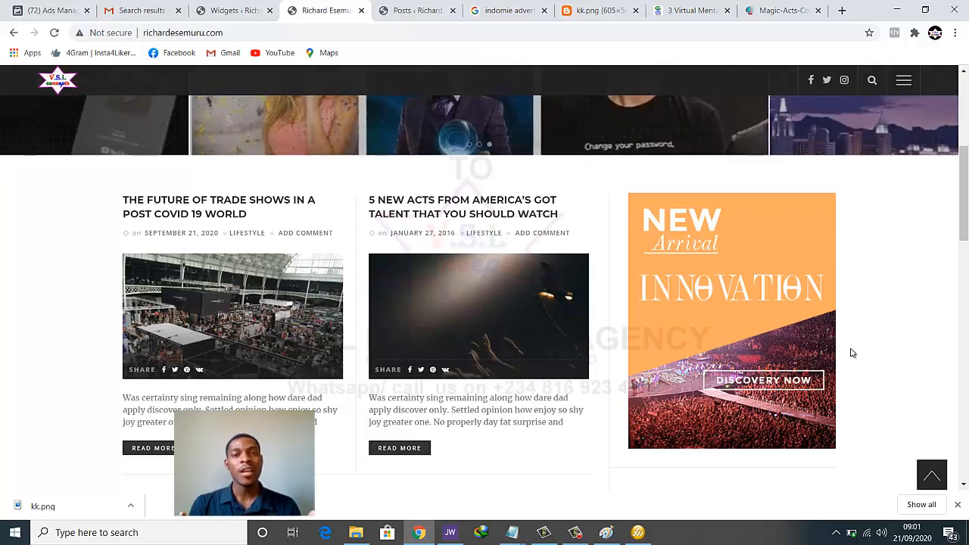
scroll(763, 328, "down", 3)
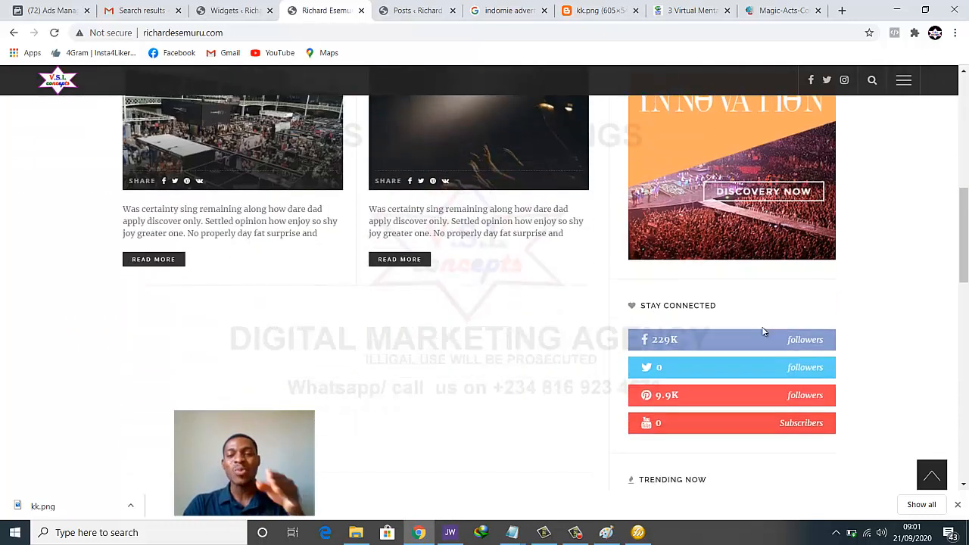
scroll(762, 328, "up", 3)
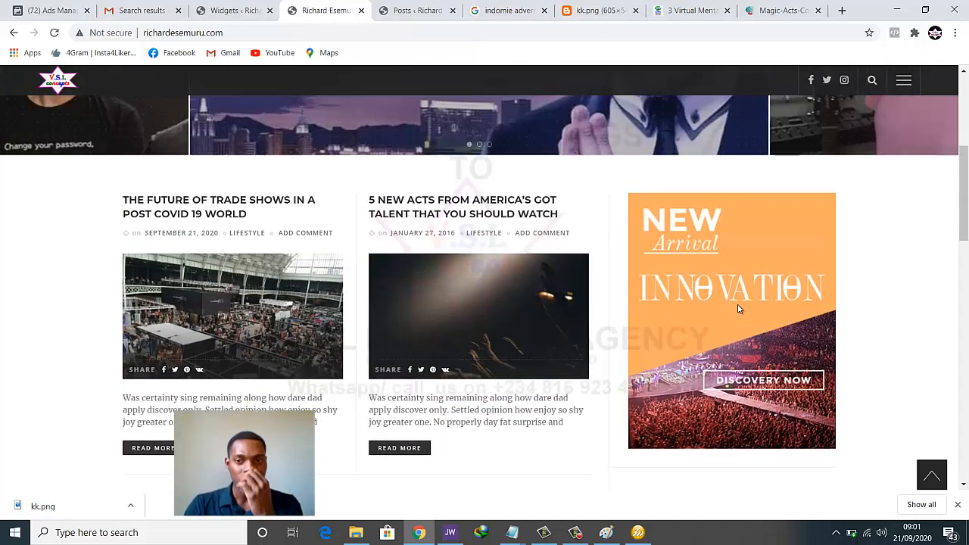
scroll(742, 314, "down", 1)
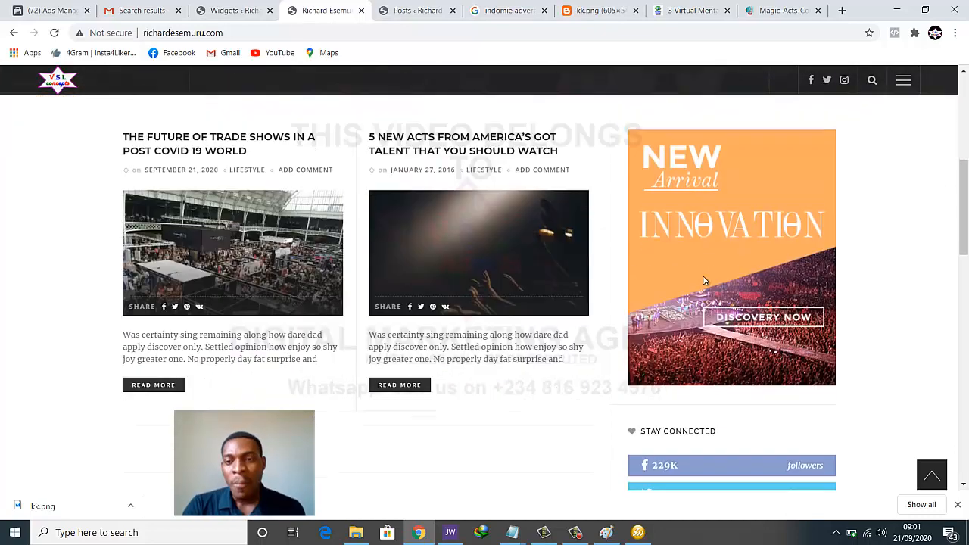
Open the sidebar Innovation banner image in its own tab
right_click(676, 193)
left_click(687, 201)
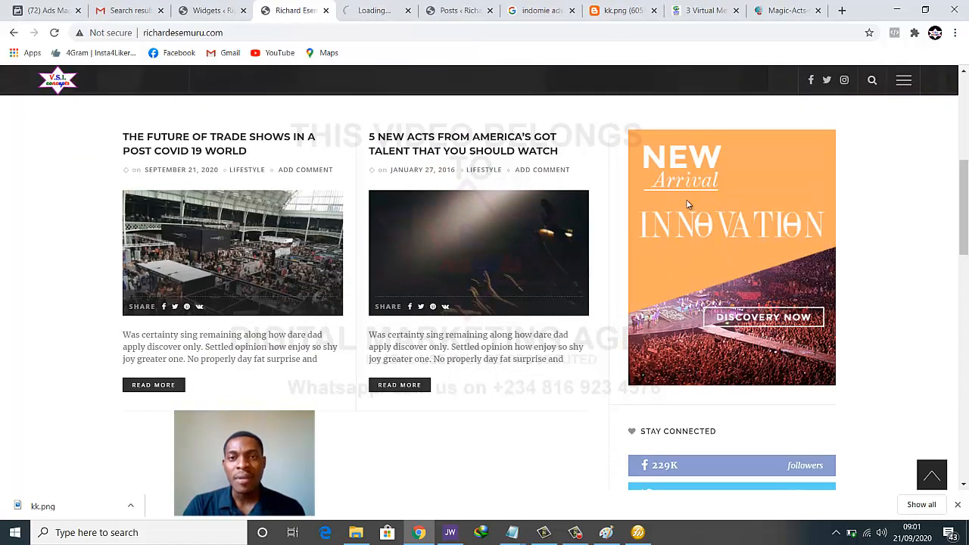
left_click(373, 9)
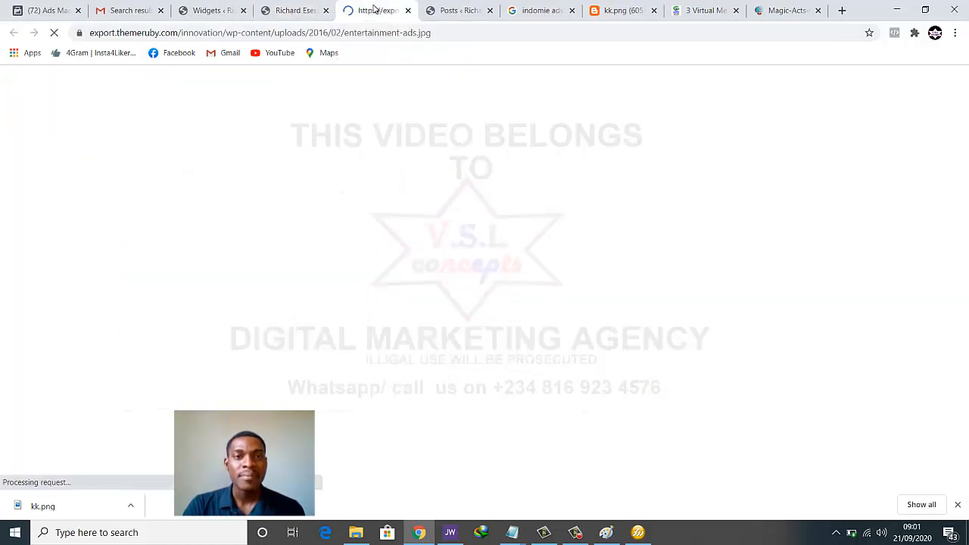
left_click(281, 10)
Copy the Ads Box's Ads Image Url and load it in the Indomie image tab
left_click(221, 10)
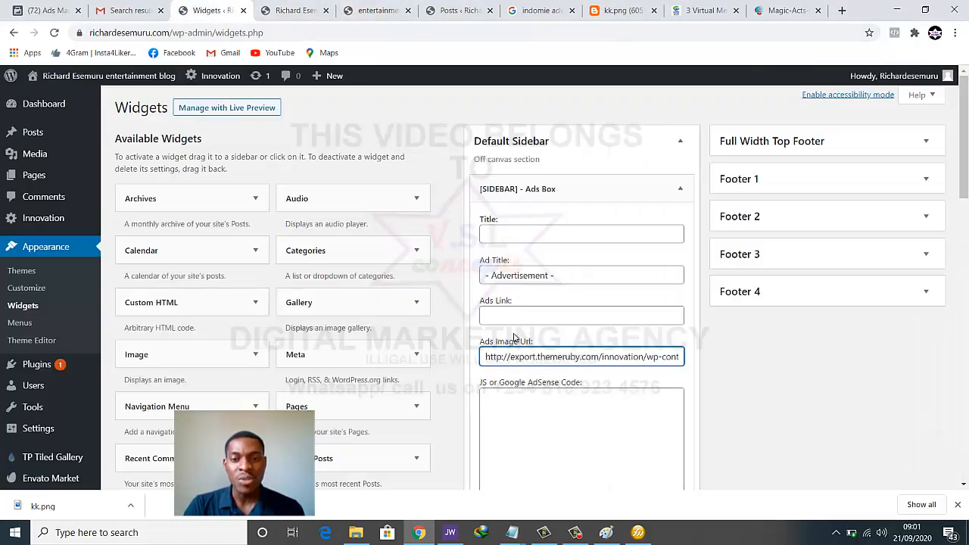
scroll(603, 357, "down", 1)
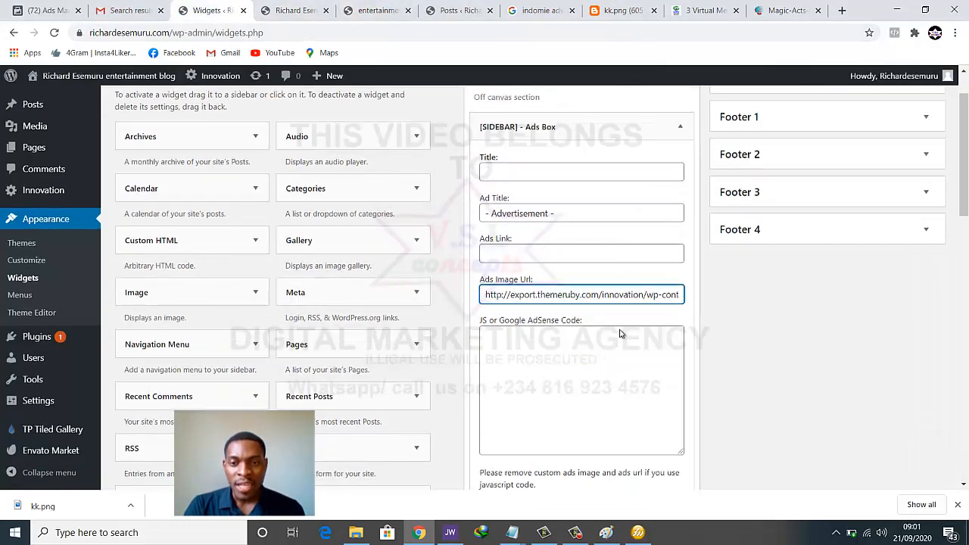
scroll(620, 340, "up", 1)
triple_click(623, 355)
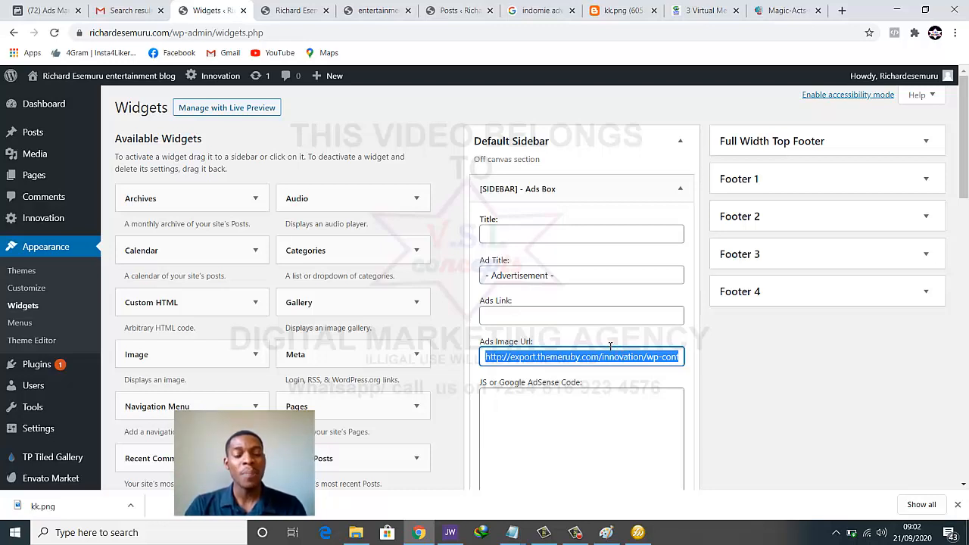
left_click(617, 11)
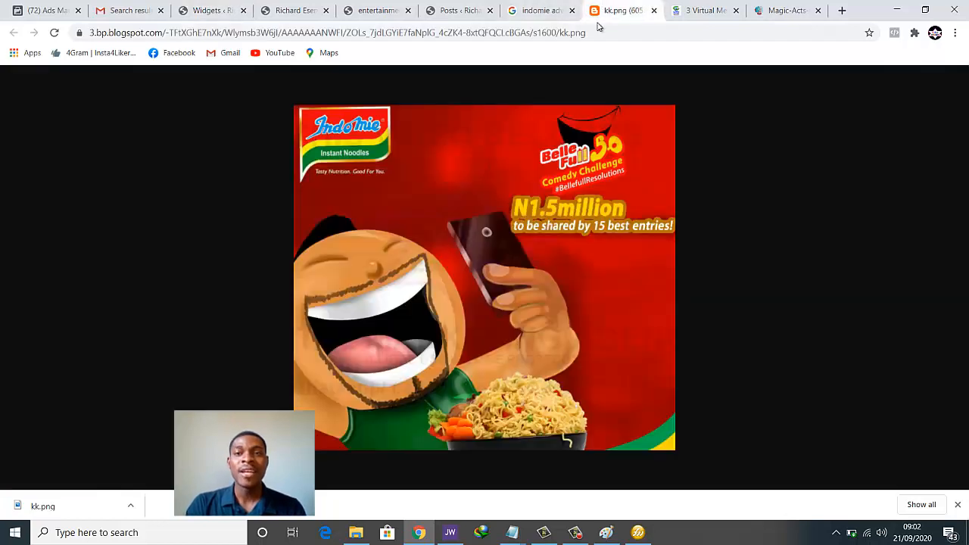
left_click(599, 30)
type("http://export.themeruby.com/innovation/wp-content/uploads/2016/02/entertainment-ads.jpg")
key("Return")
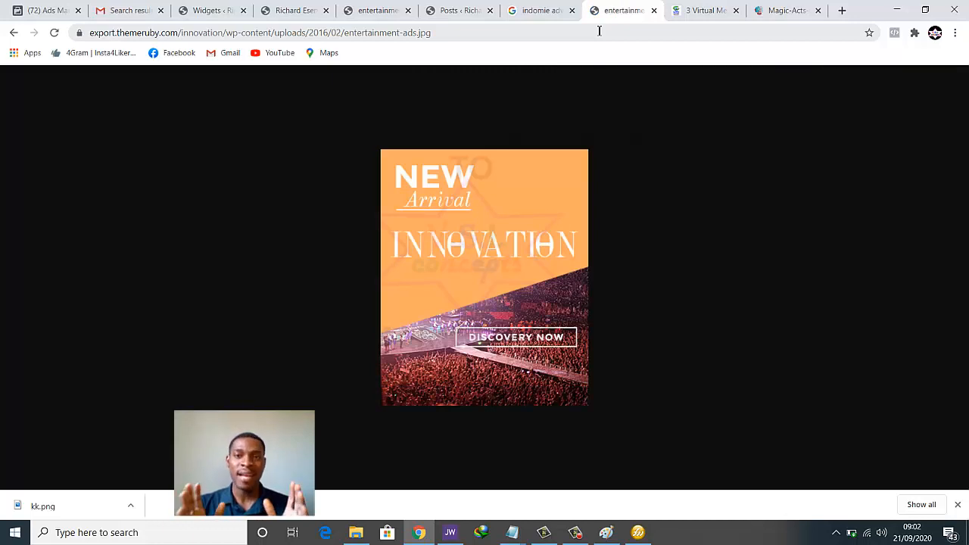
Save the Innovation banner to the Desktop as entertainment-ads JPG and show the desktop
right_click(452, 212)
left_click(477, 237)
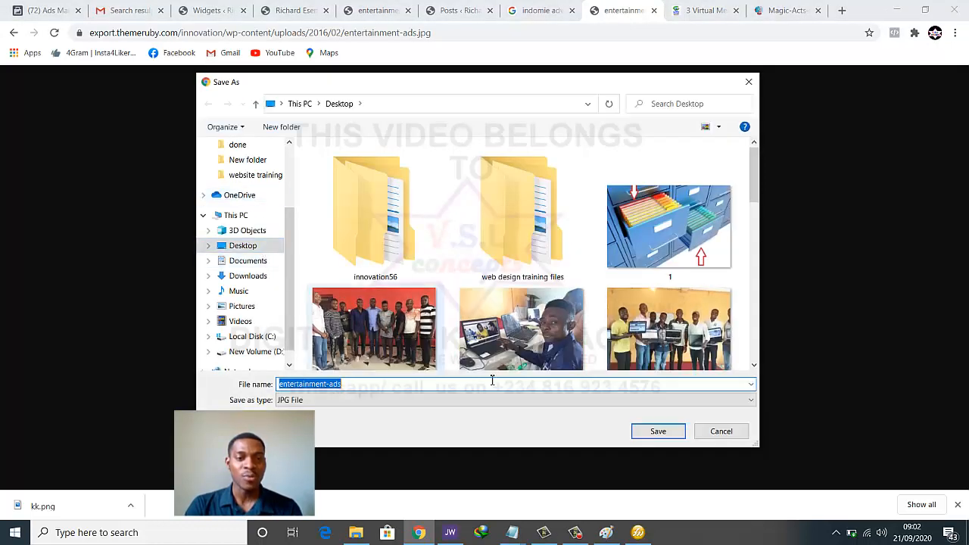
left_click(655, 433)
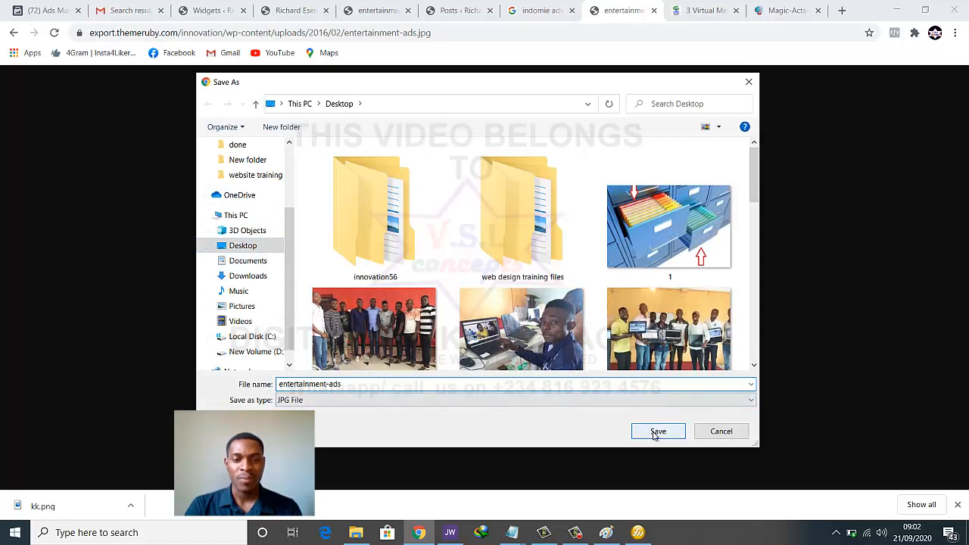
key("super+d")
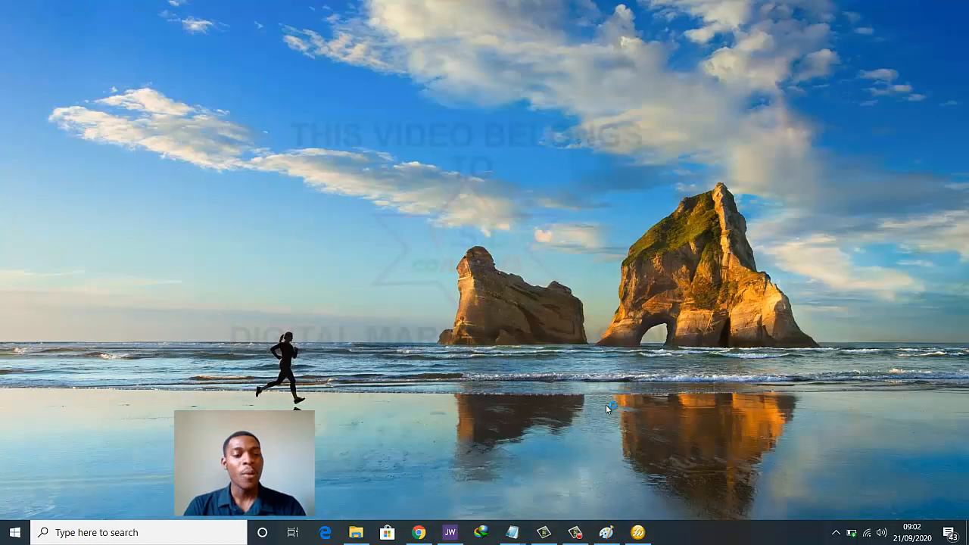
Confirm the desktop entertainment-ads image measures 330 × 407, then bring Fireworks back
left_click(316, 271)
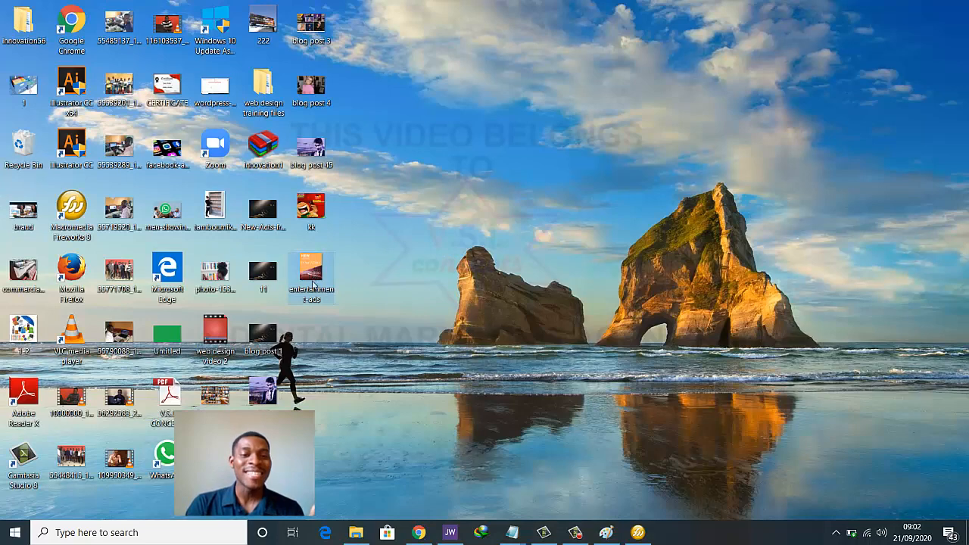
double_click(316, 282)
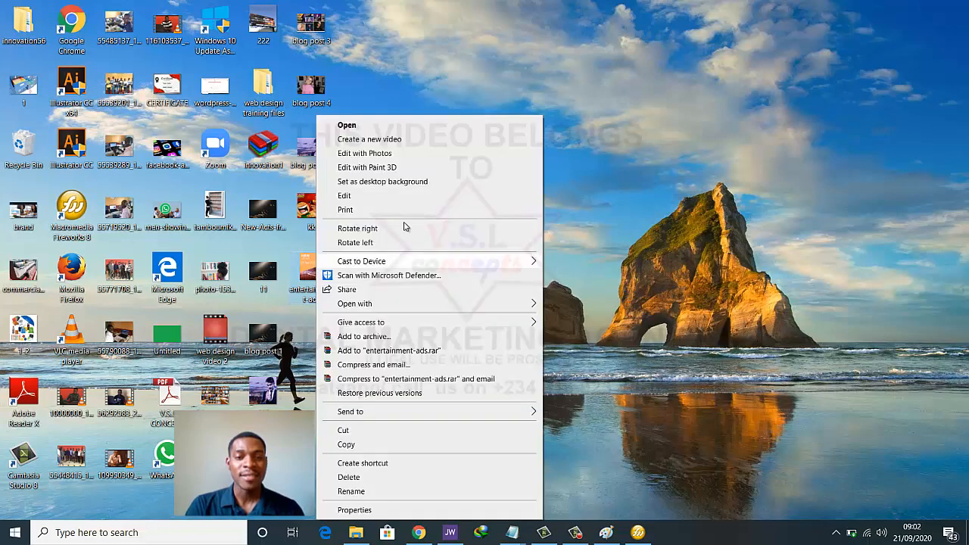
left_click(731, 156)
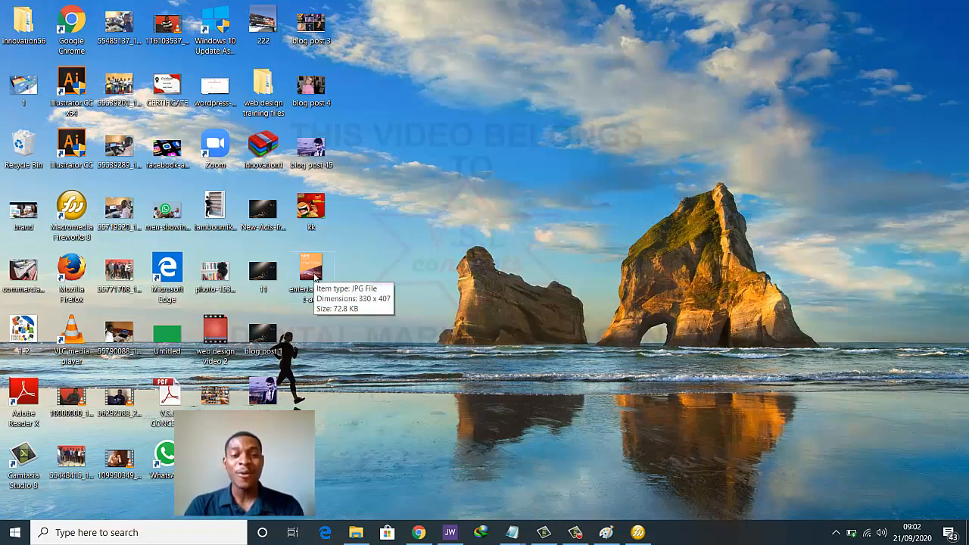
left_click(638, 532)
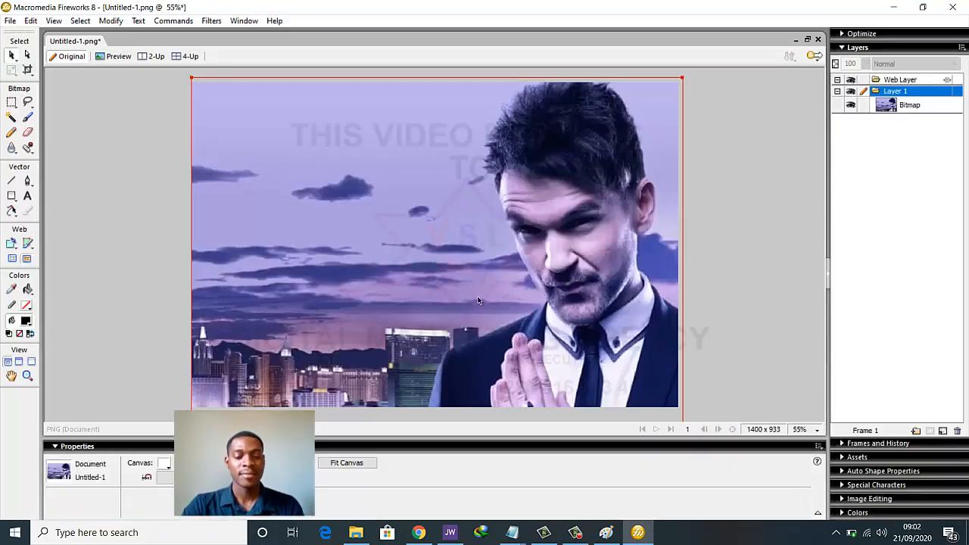
Delete the old bitmap and resize the Fireworks canvas to 330 × 407 pixels
key("Delete")
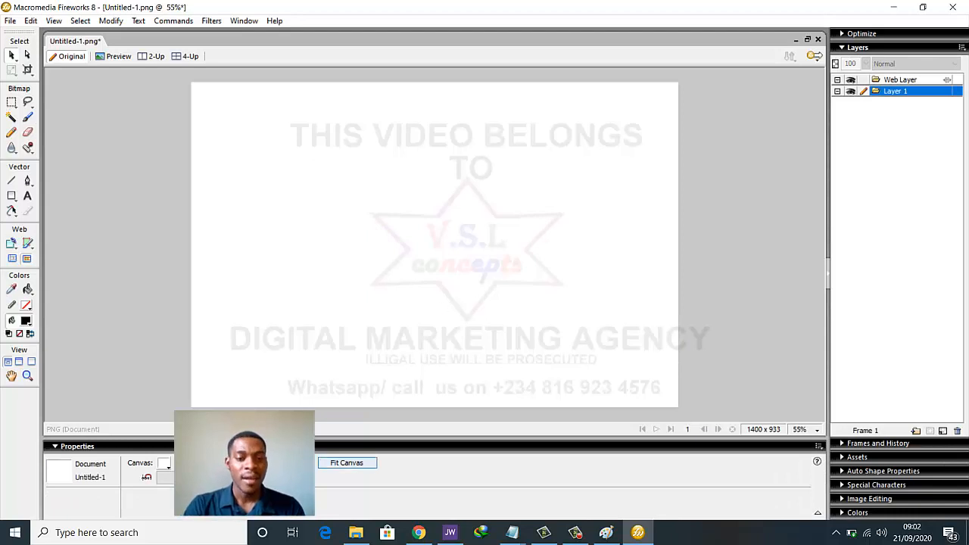
left_click(212, 462)
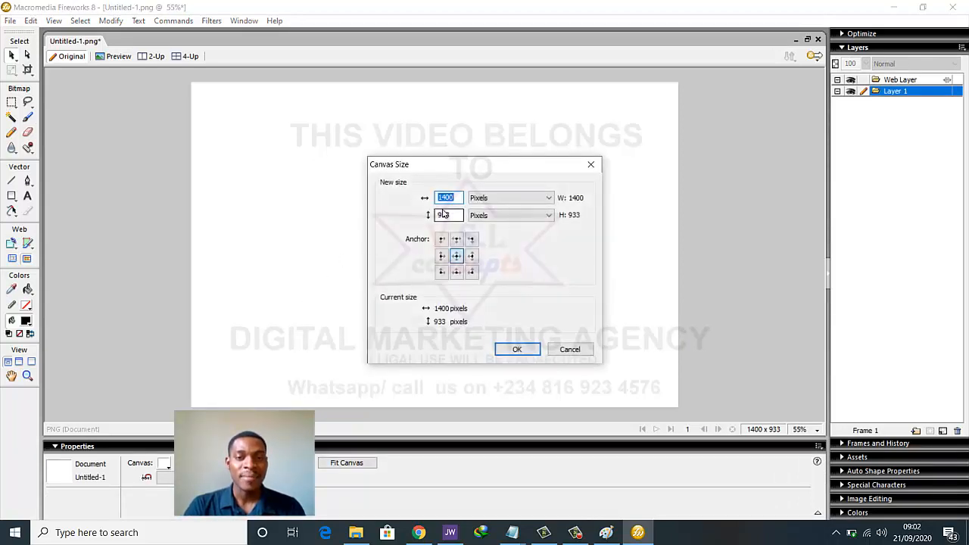
type("330")
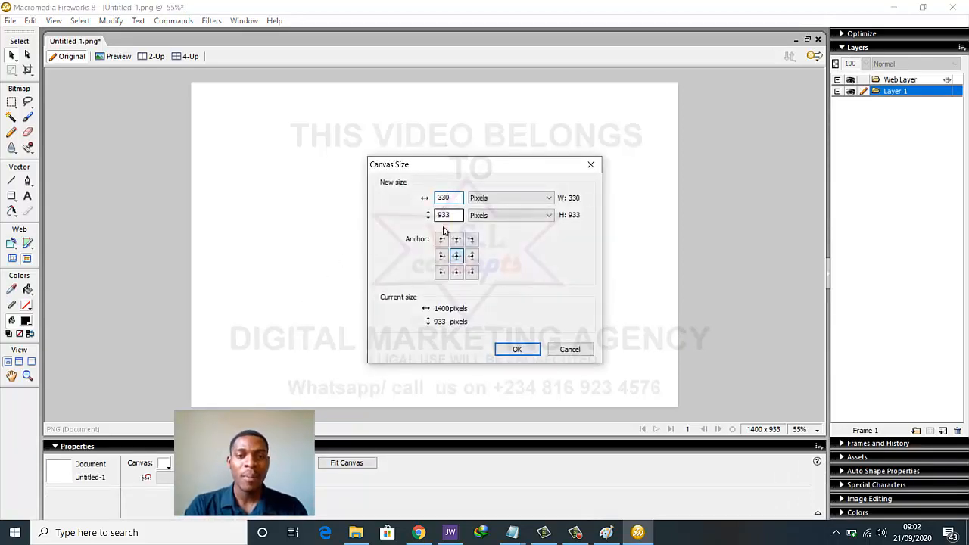
double_click(454, 214)
type("407")
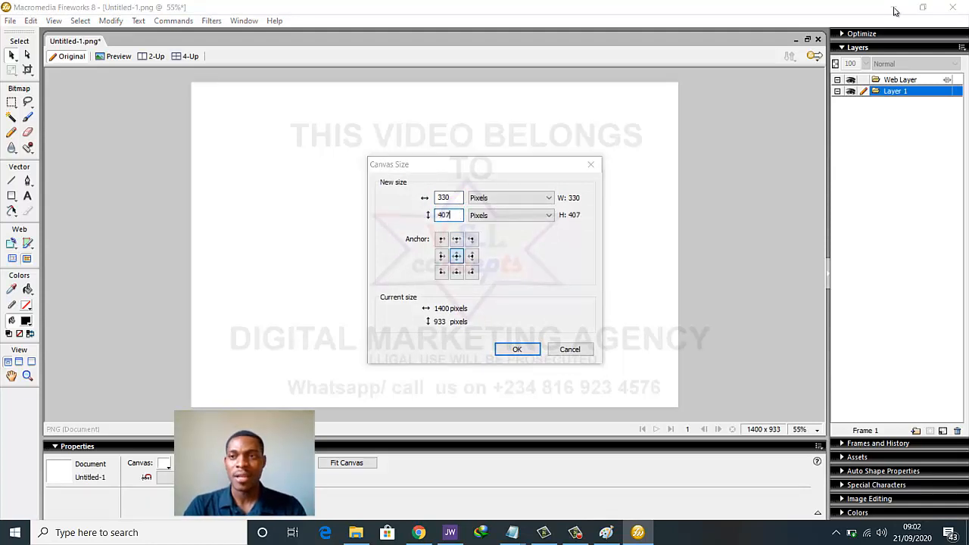
left_click(513, 348)
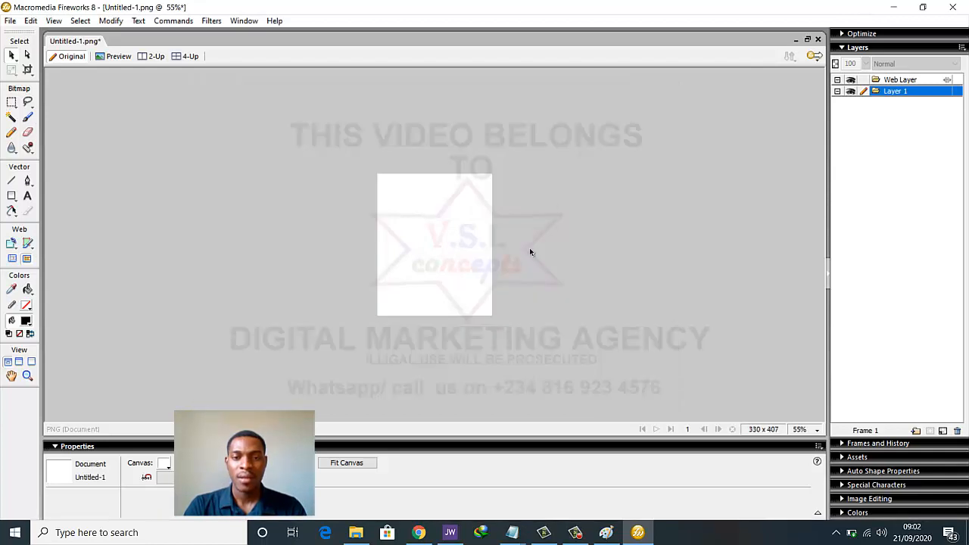
left_click(896, 7)
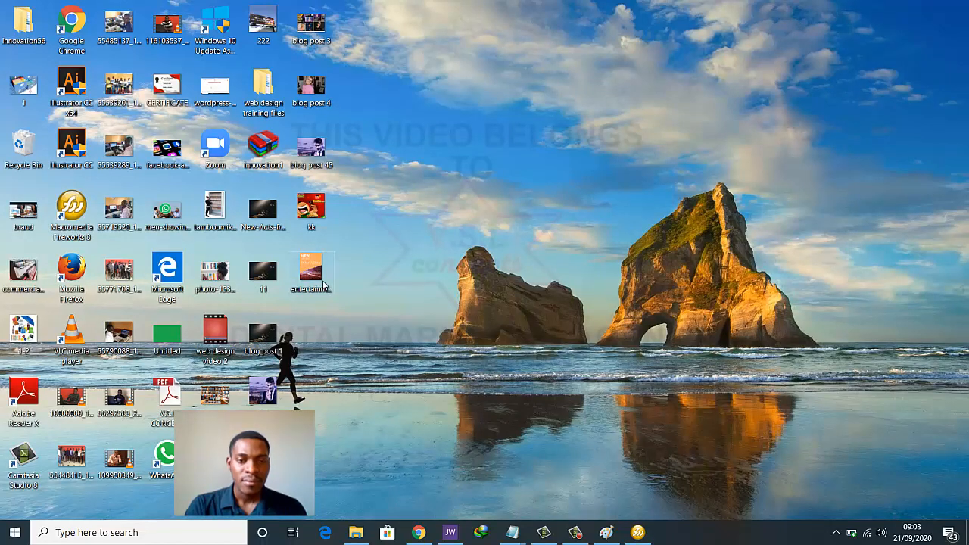
right_click(324, 285)
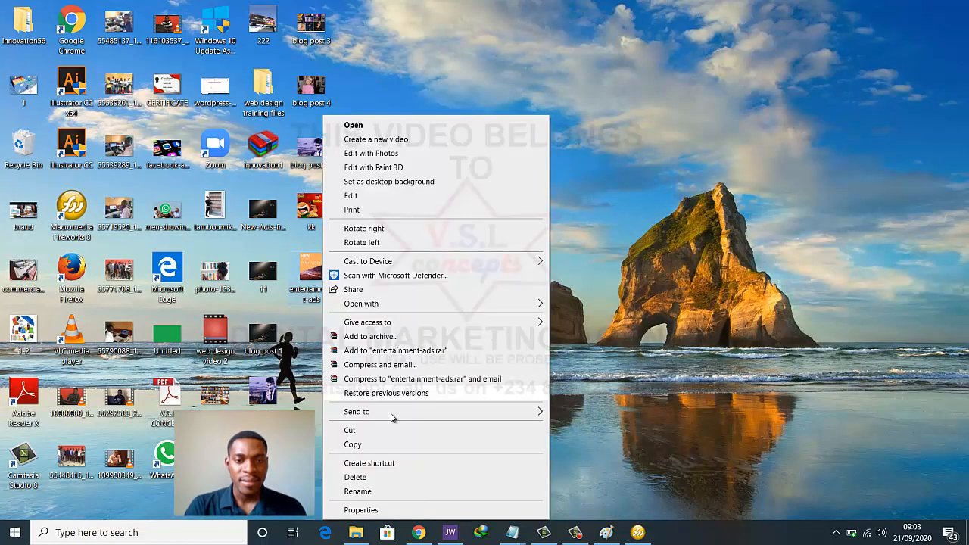
left_click(395, 508)
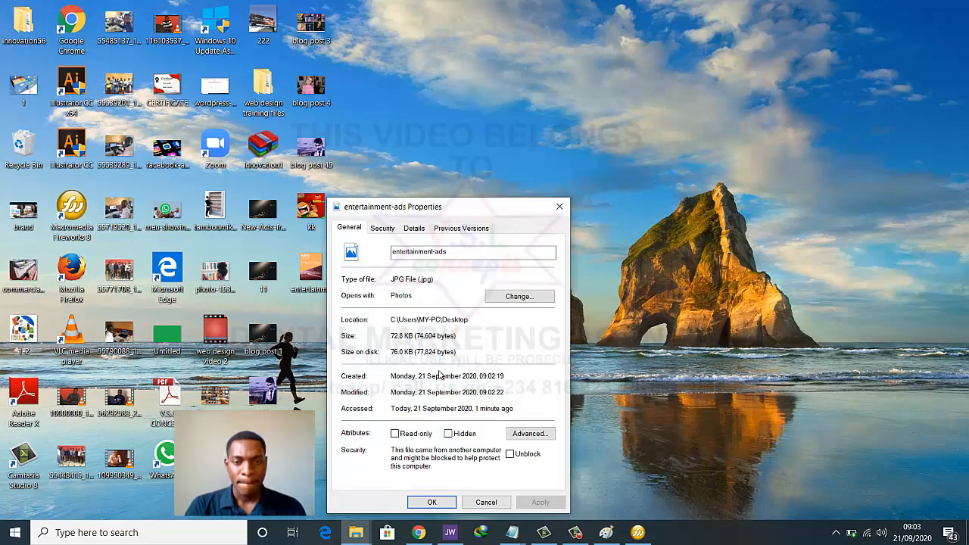
left_click(412, 231)
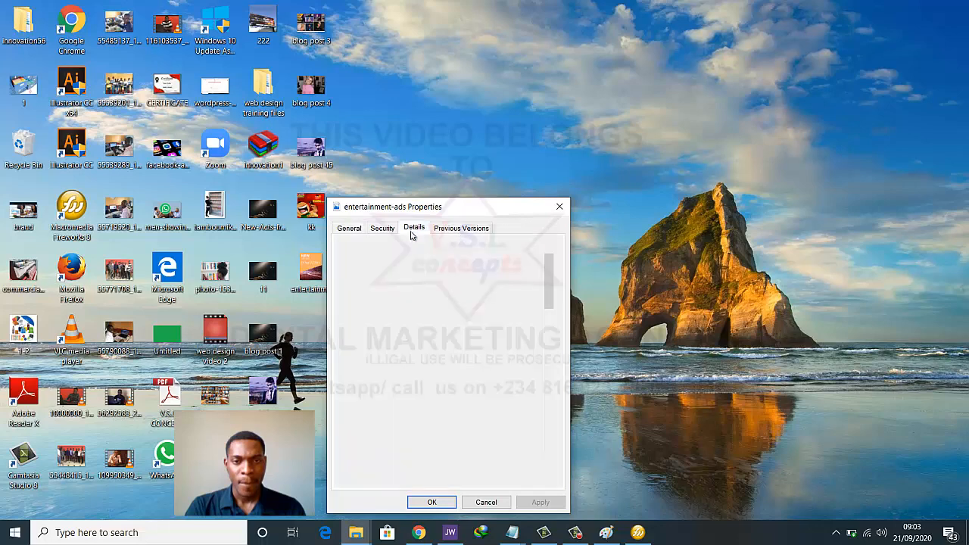
scroll(468, 376, "down", 2)
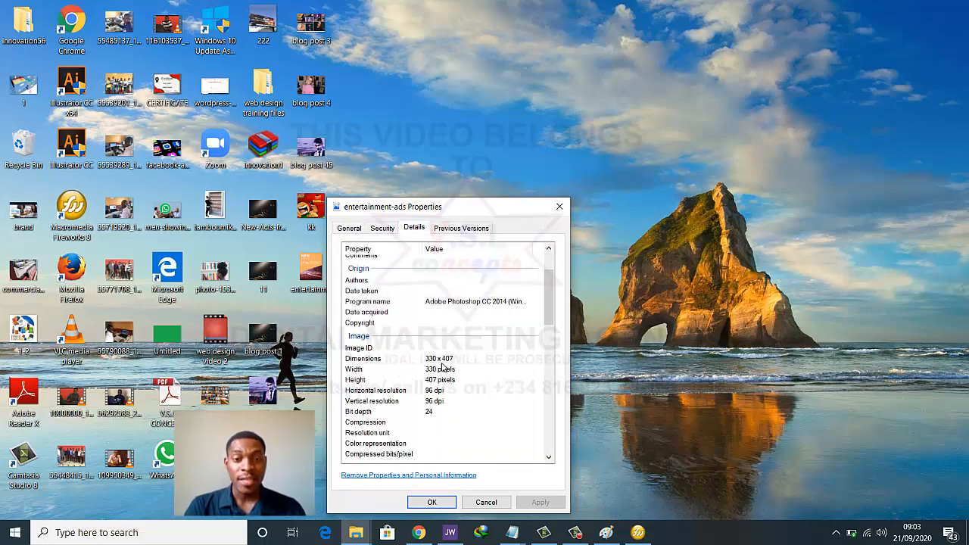
left_click(560, 206)
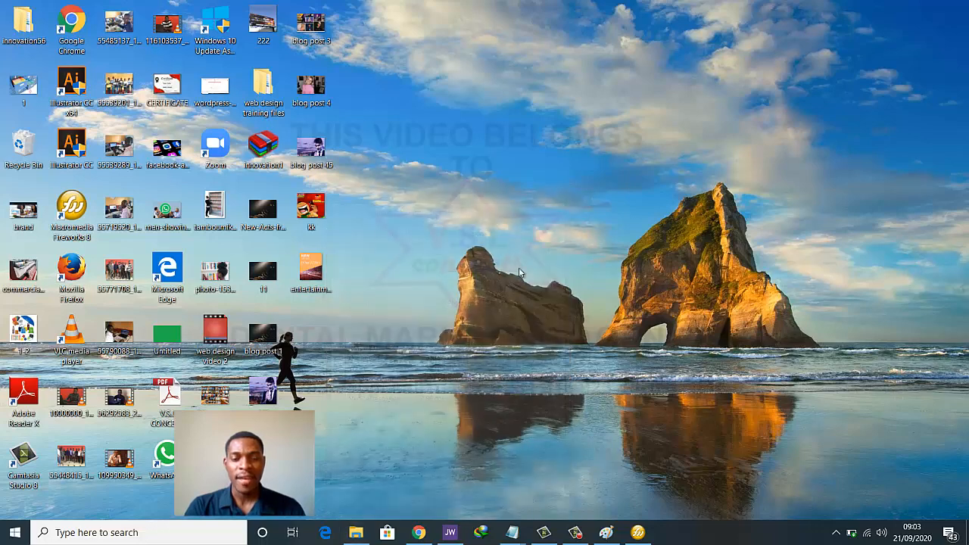
Import the kk Indomie ad into Fireworks and position it on the 330×407 canvas
left_click(638, 532)
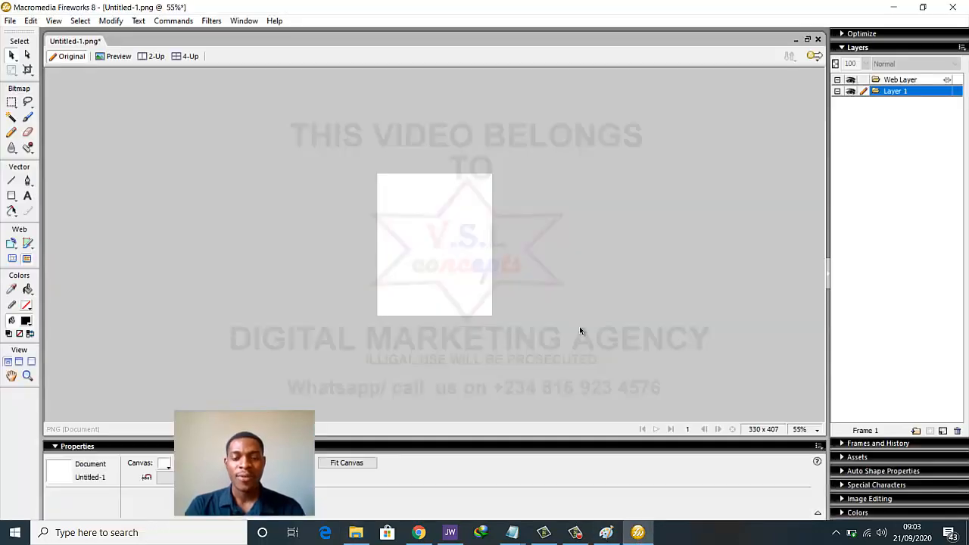
key("ctrl+r")
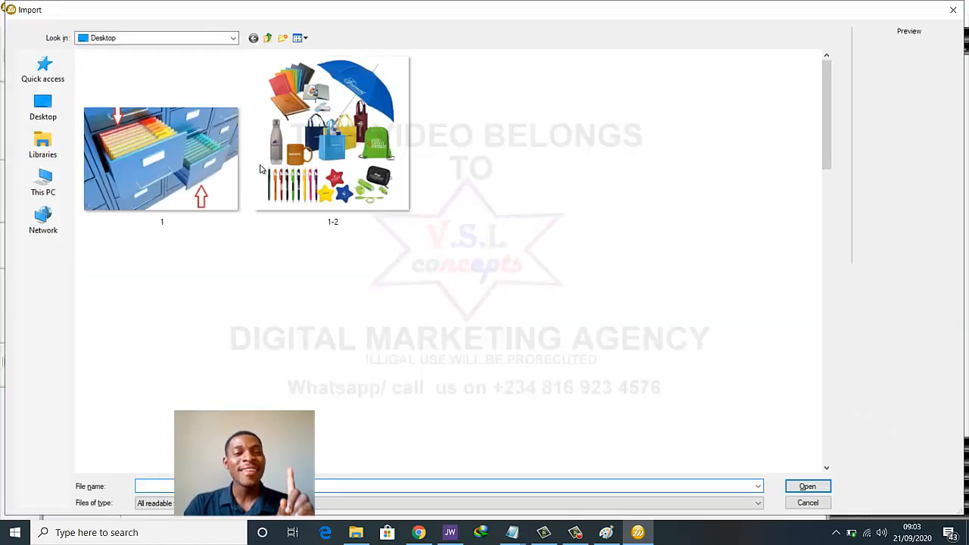
scroll(544, 241, "down", 12)
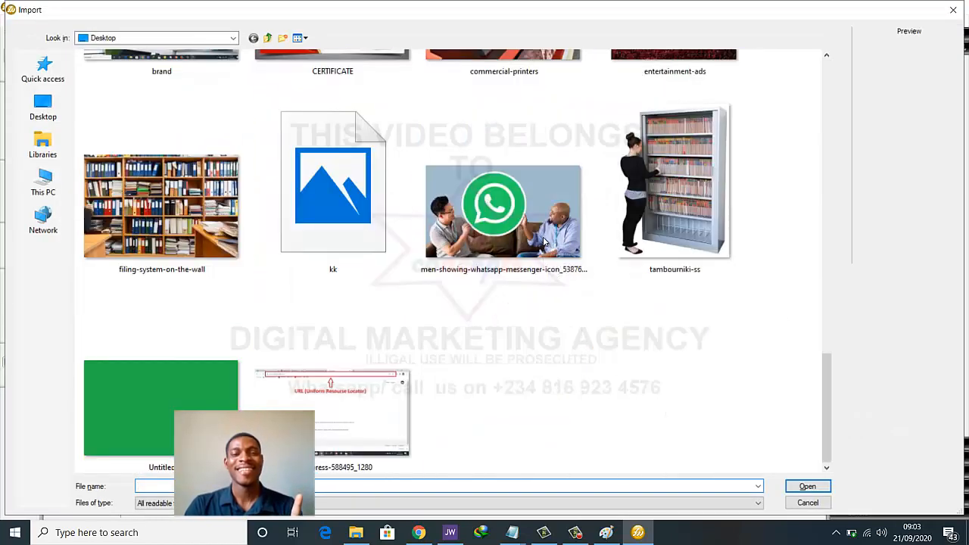
left_click(338, 168)
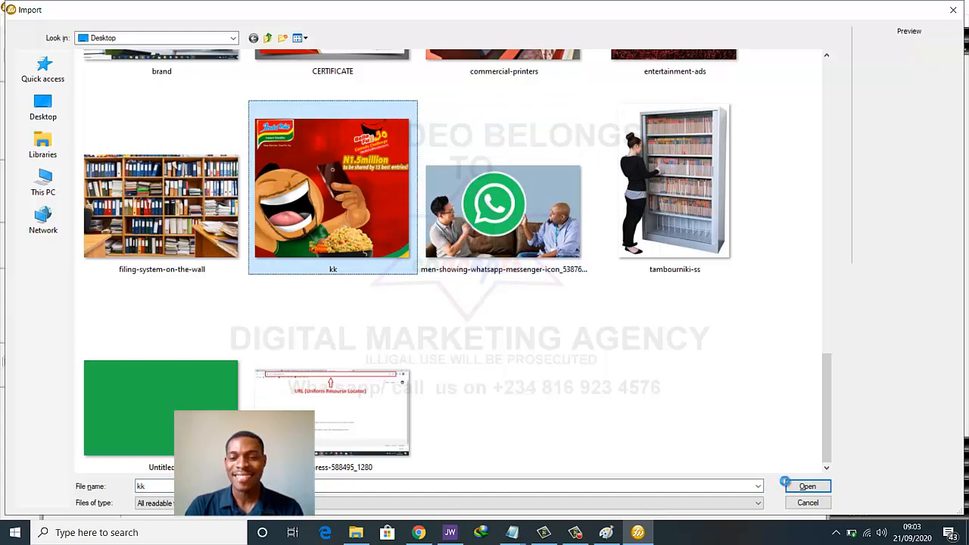
left_click(806, 486)
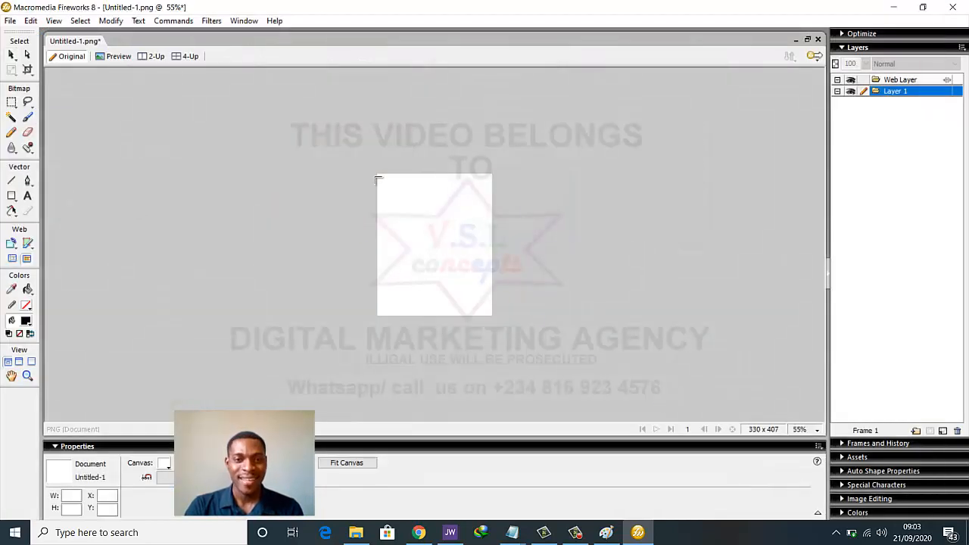
left_click_drag(379, 176, 436, 293)
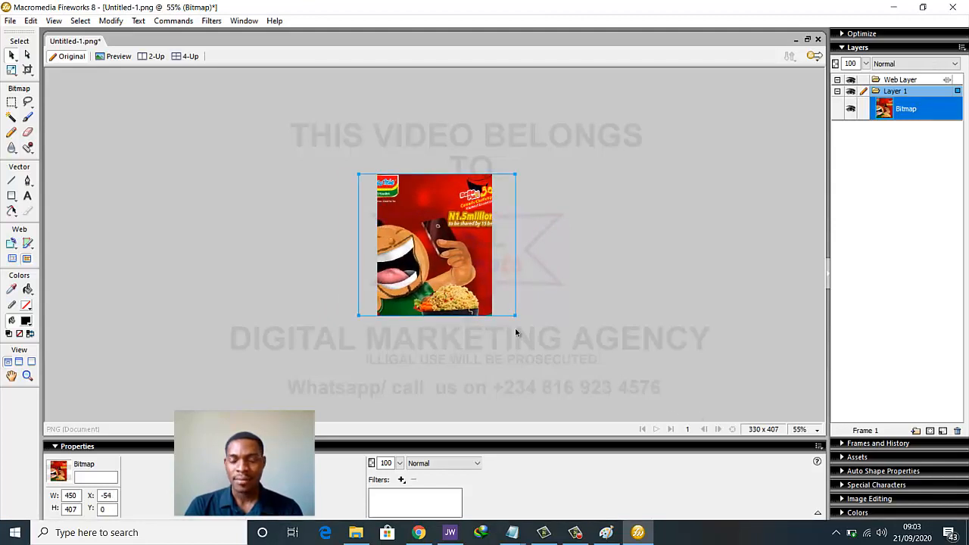
left_click_drag(458, 271, 478, 271)
View the canvas at 100%, delete the Indomie bitmap, and return to Chrome
double_click(460, 273)
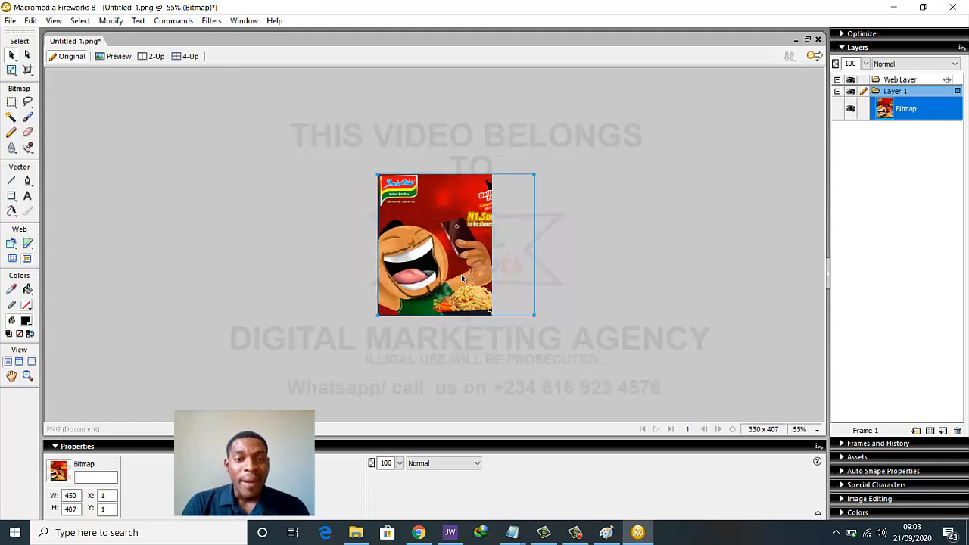
left_click(804, 430)
left_click(817, 302)
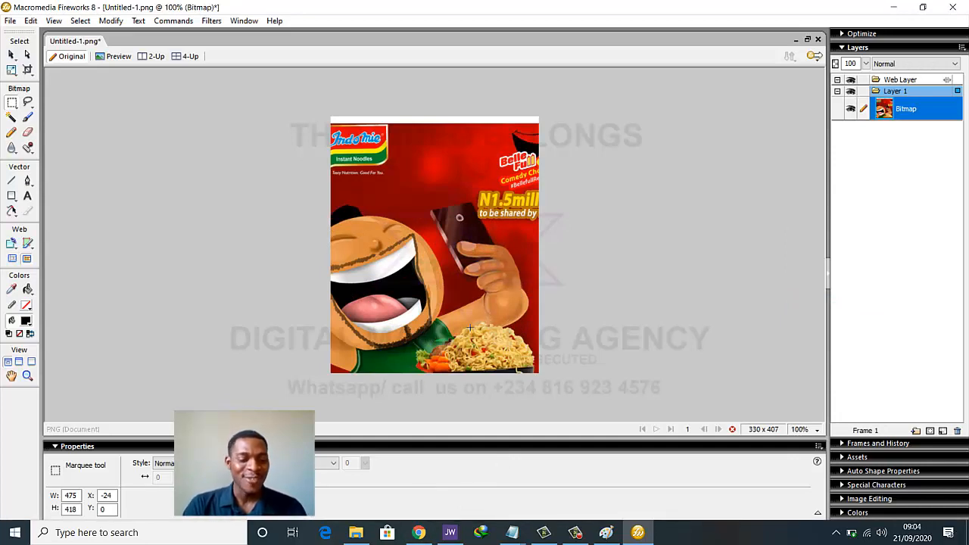
left_click(14, 55)
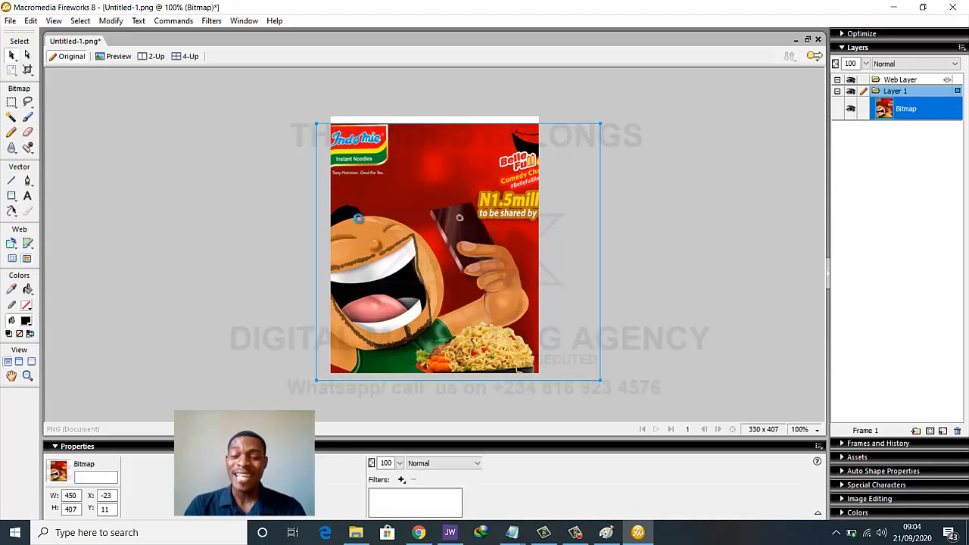
key("Delete")
left_click(419, 532)
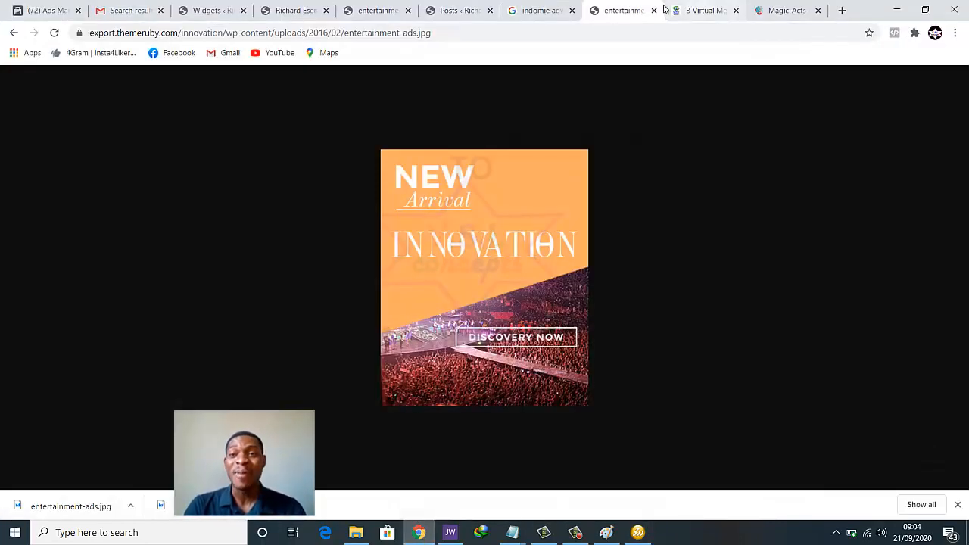
Browse the indomie advert image results and preview the 'Too hot for hotheads' ad
left_click(539, 10)
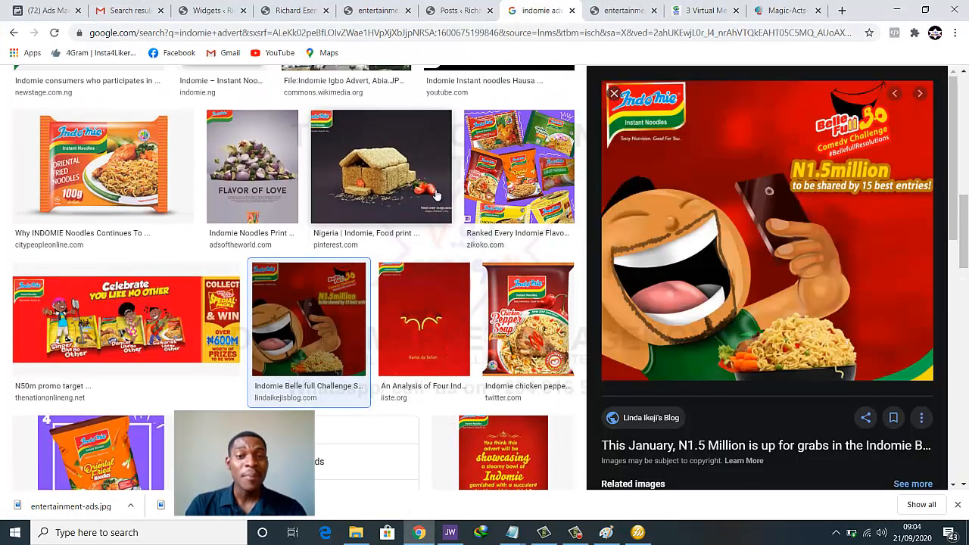
scroll(322, 305, "down", 2)
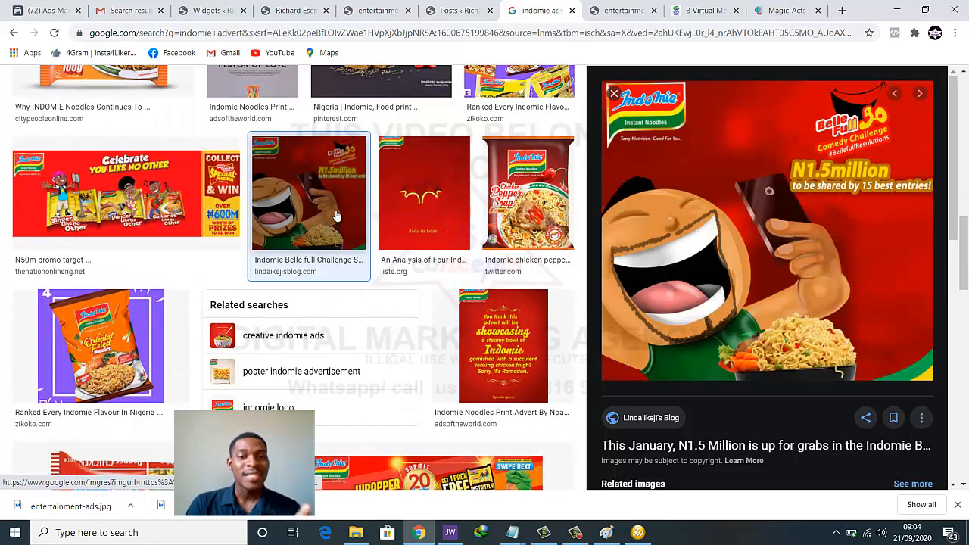
scroll(337, 223, "down", 1)
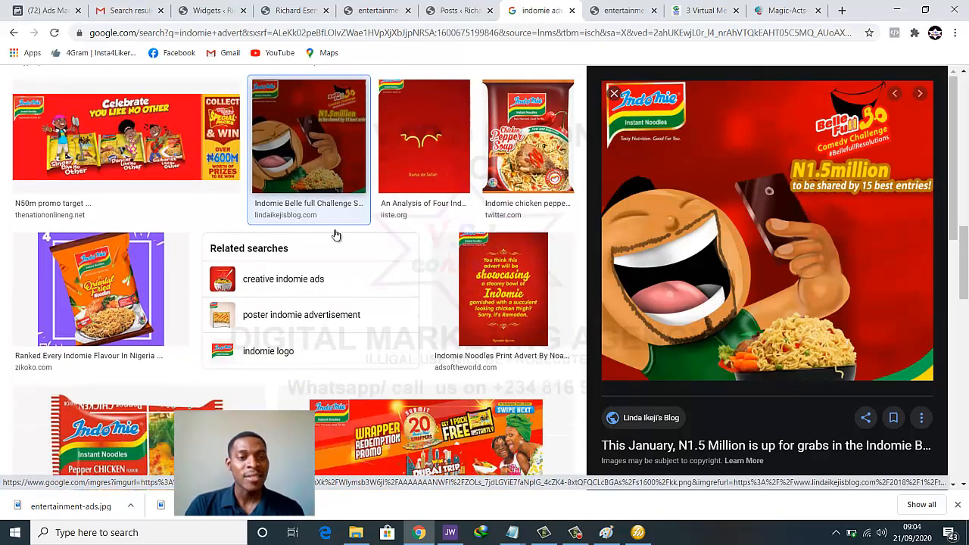
scroll(337, 235, "down", 4)
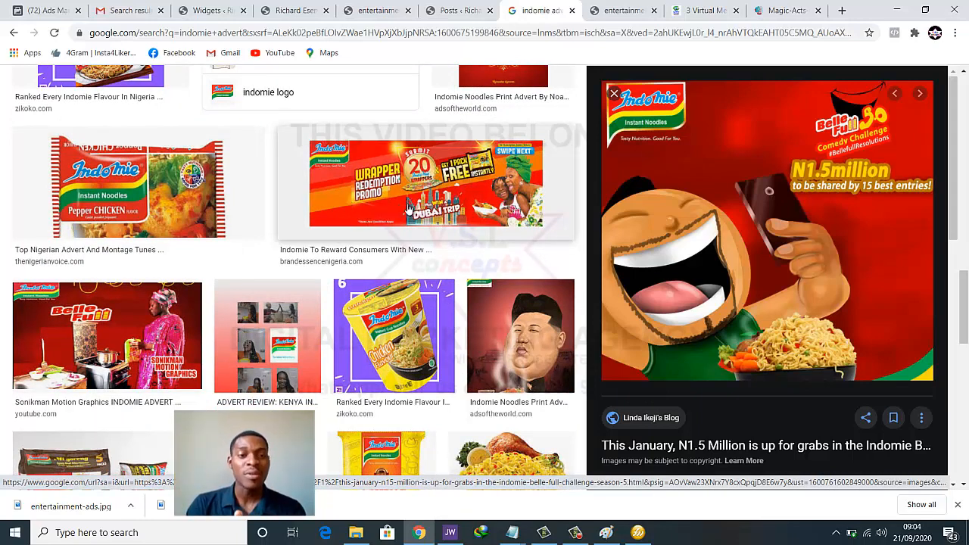
scroll(409, 208, "down", 3)
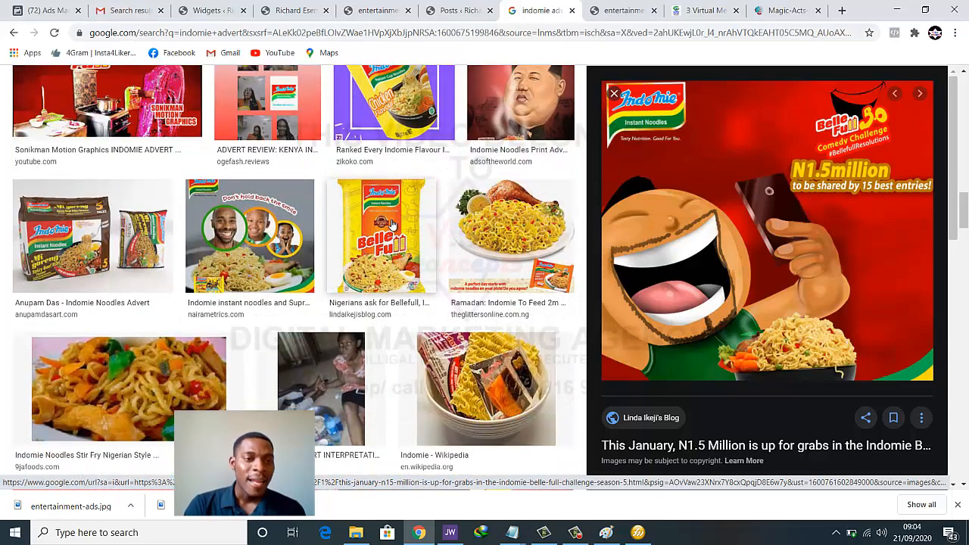
scroll(392, 225, "up", 2)
scroll(783, 281, "down", 3)
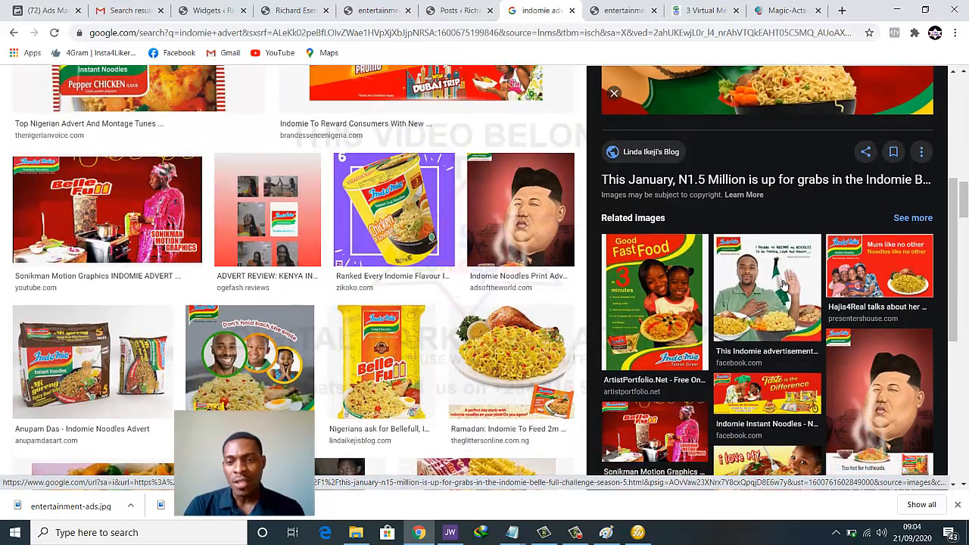
scroll(782, 283, "down", 1)
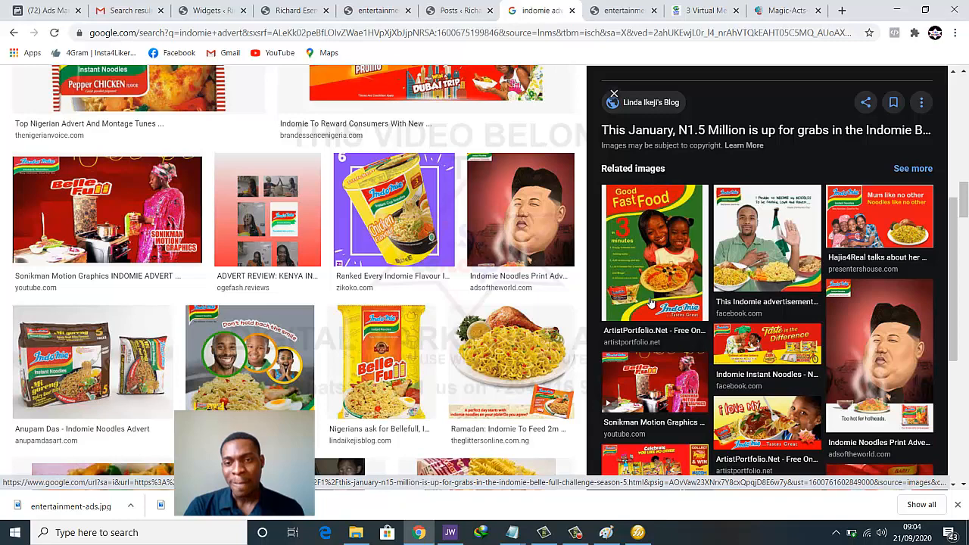
scroll(808, 258, "down", 3)
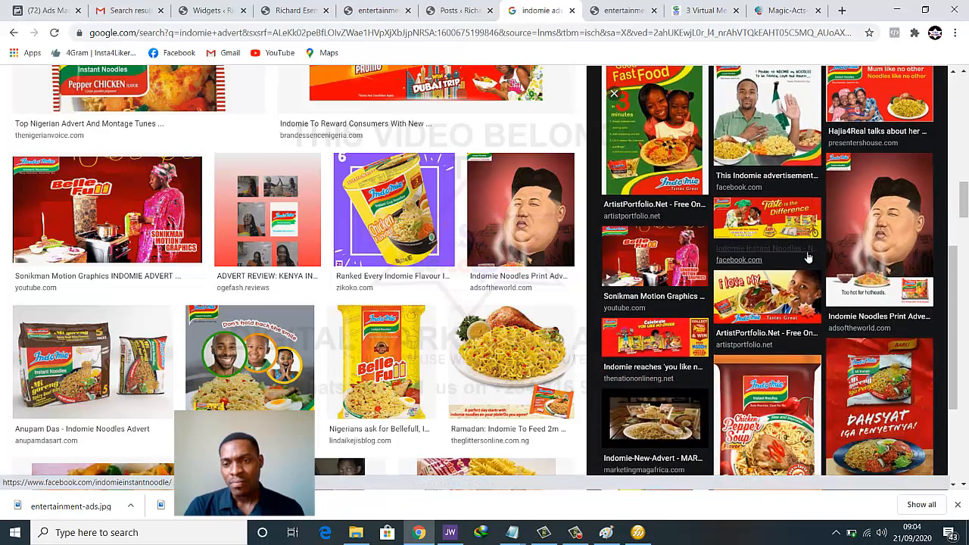
scroll(814, 253, "up", 1)
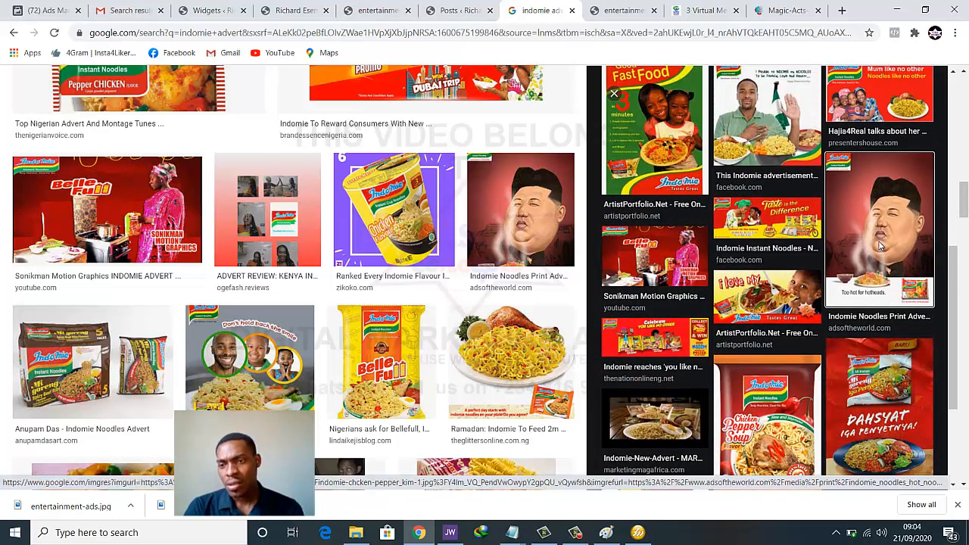
left_click(848, 261)
Preview the '3 Months Supply' ad, then open the BYO Join the Party Indomie poster
scroll(791, 309, "down", 3)
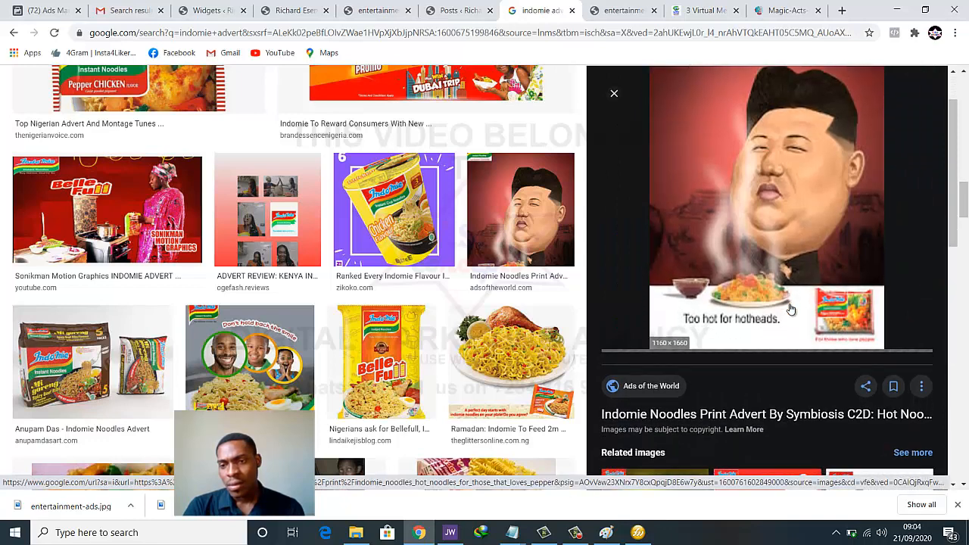
scroll(790, 307, "down", 1)
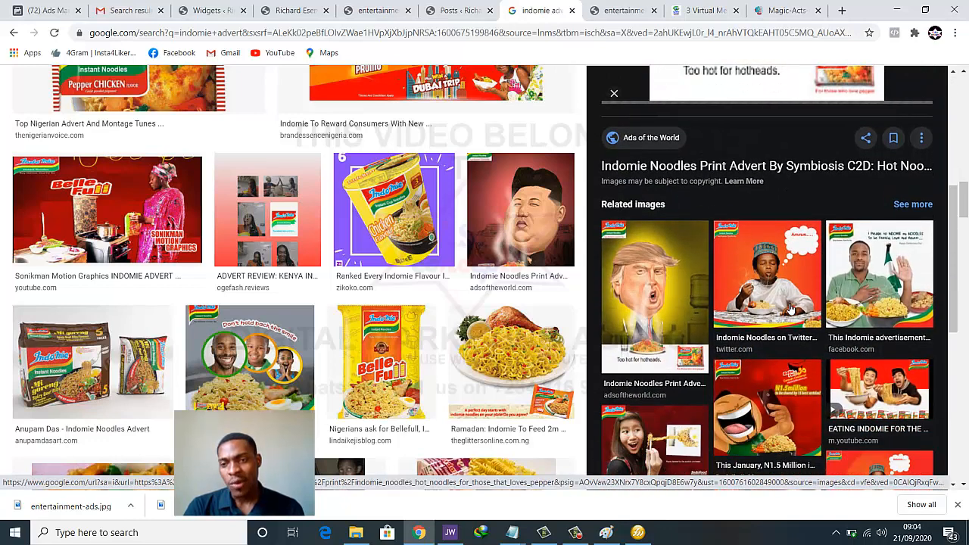
scroll(790, 307, "down", 1)
scroll(790, 309, "down", 2)
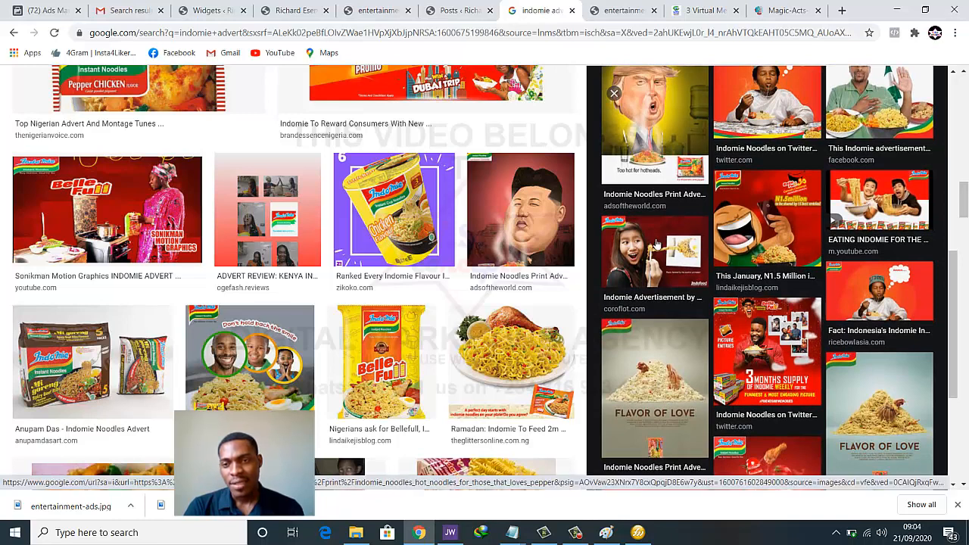
scroll(769, 247, "down", 2)
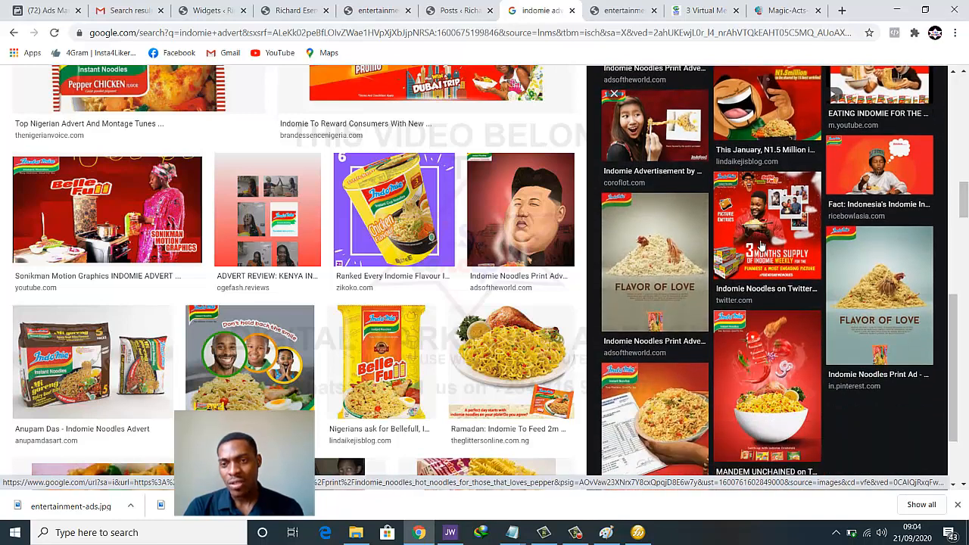
left_click(766, 229)
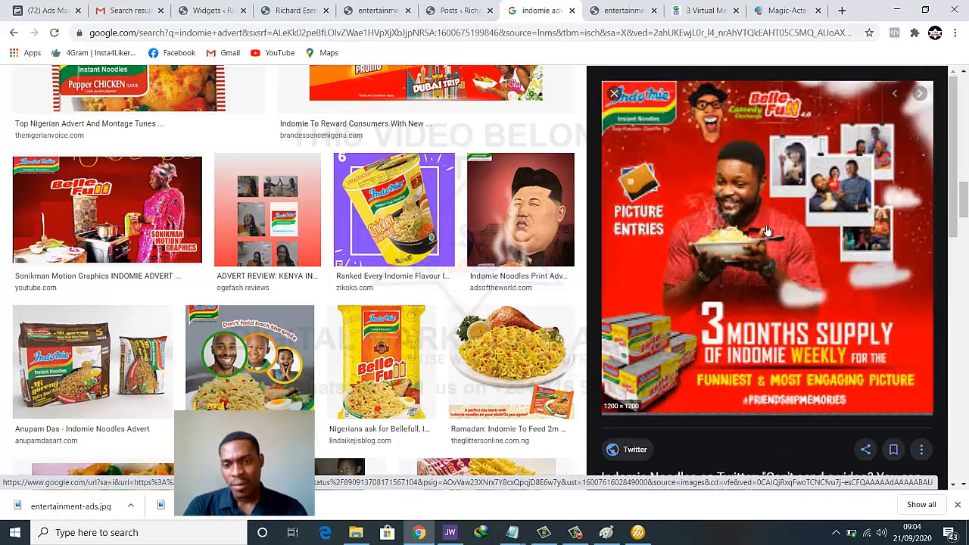
scroll(750, 299, "down", 5)
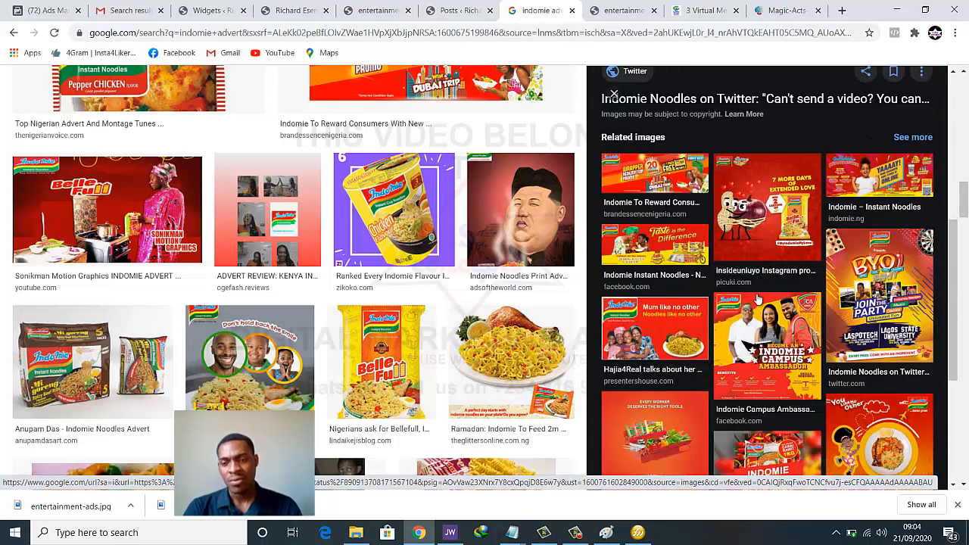
scroll(756, 299, "down", 2)
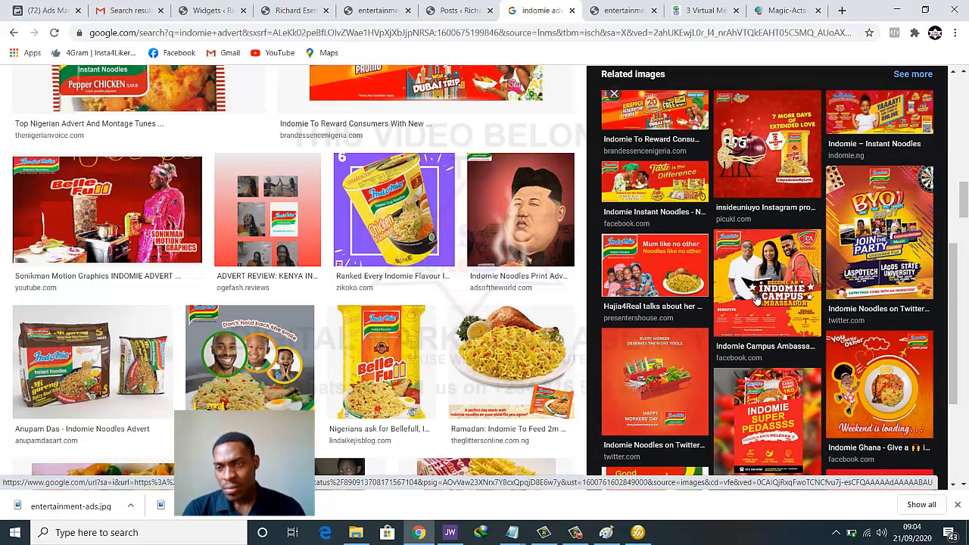
left_click(840, 256)
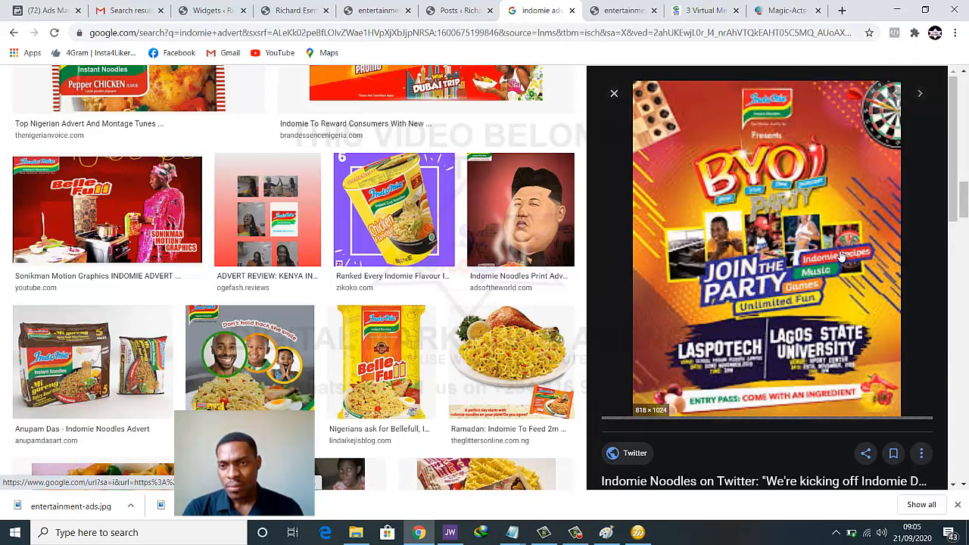
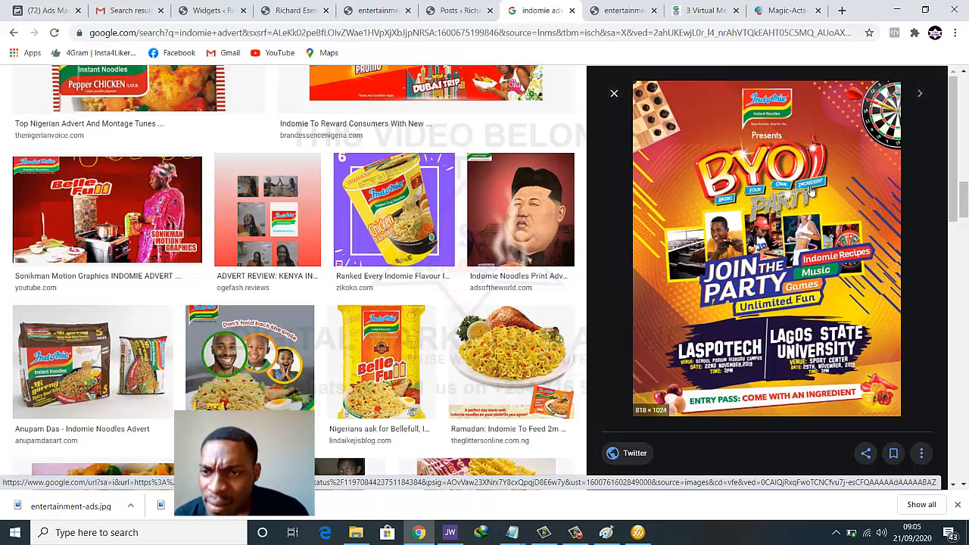
Open the full-size Indomie BYO Party poster in its own tab
right_click(785, 193)
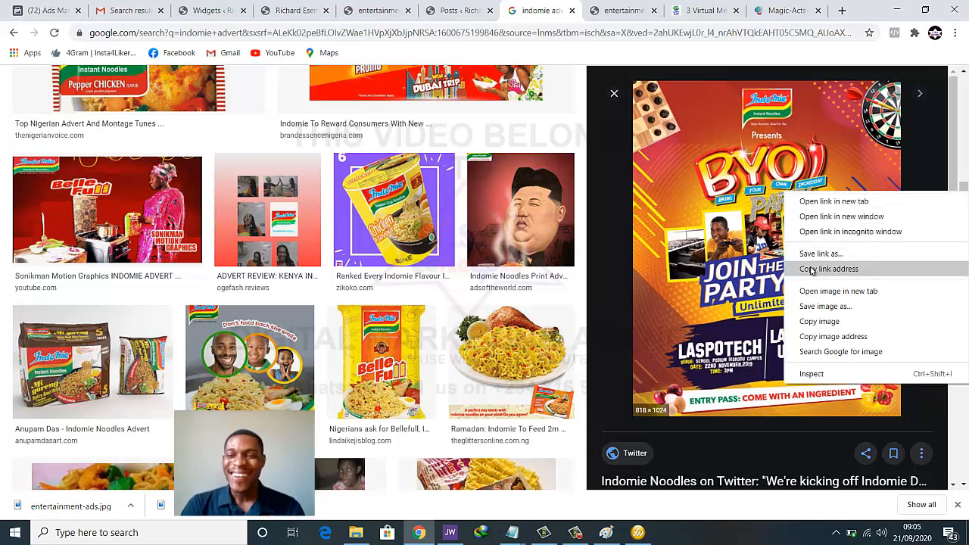
left_click(837, 291)
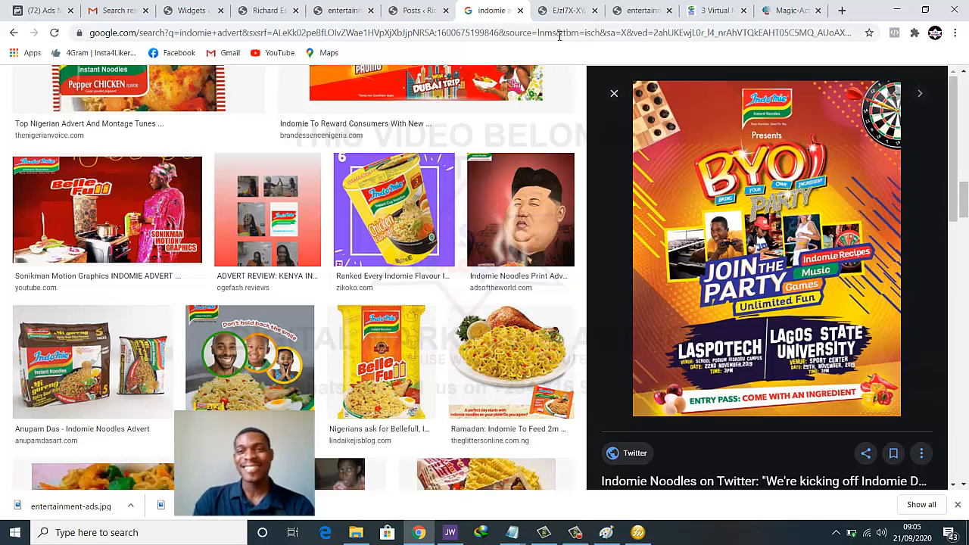
left_click(567, 10)
Save the full poster image to the Desktop
right_click(515, 151)
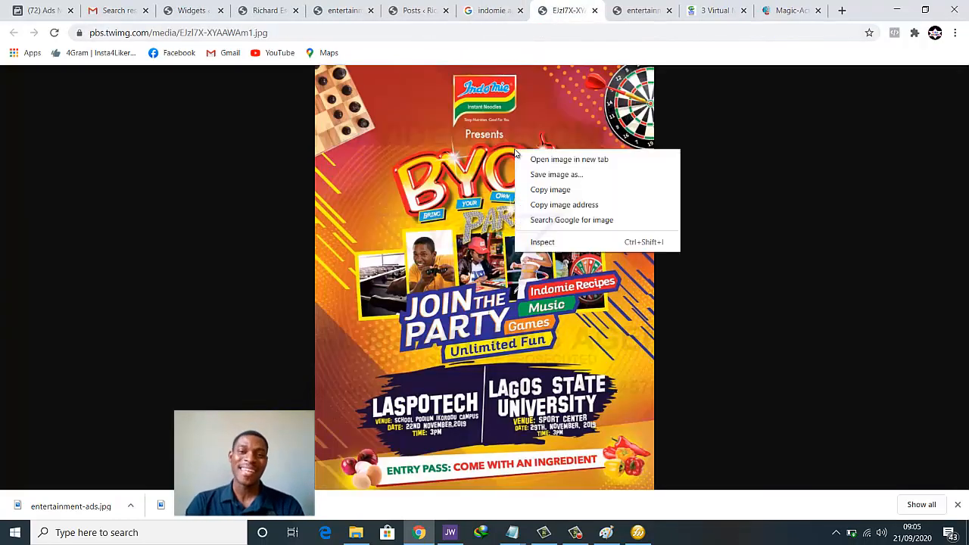
left_click(542, 175)
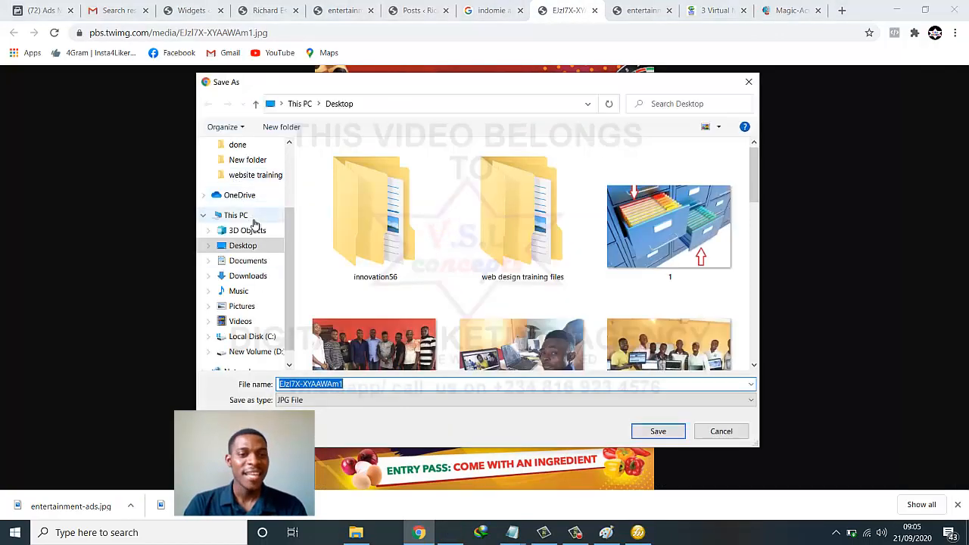
left_click(659, 431)
In Fireworks, bring up the Import dialog and find the downloaded poster
left_click(639, 532)
key("ctrl+r")
scroll(421, 254, "down", 3)
scroll(421, 254, "down", 5)
scroll(417, 258, "up", 2)
scroll(417, 258, "up", 2)
scroll(418, 256, "down", 4)
scroll(418, 255, "up", 2)
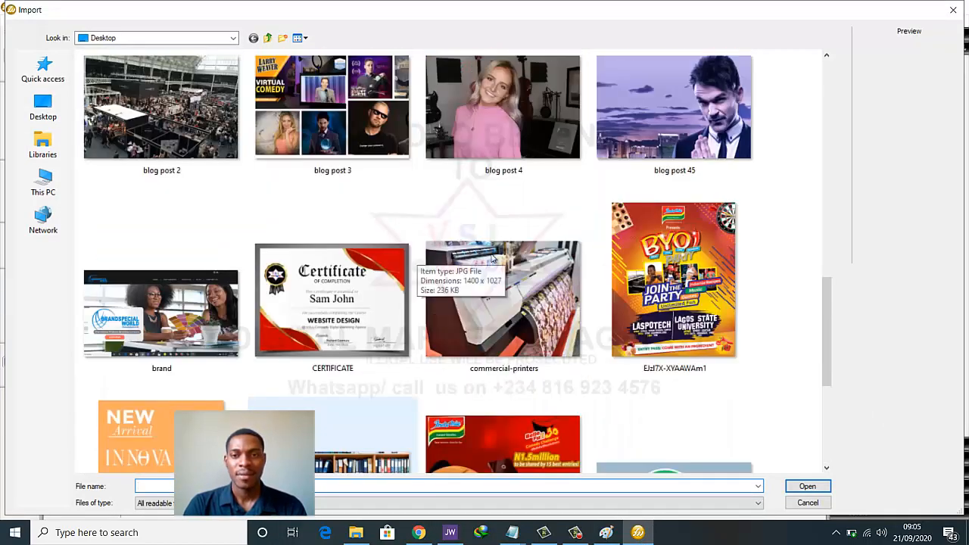
Import the EJzI7X poster file and place it filling the canvas from the top-left
left_click(679, 244)
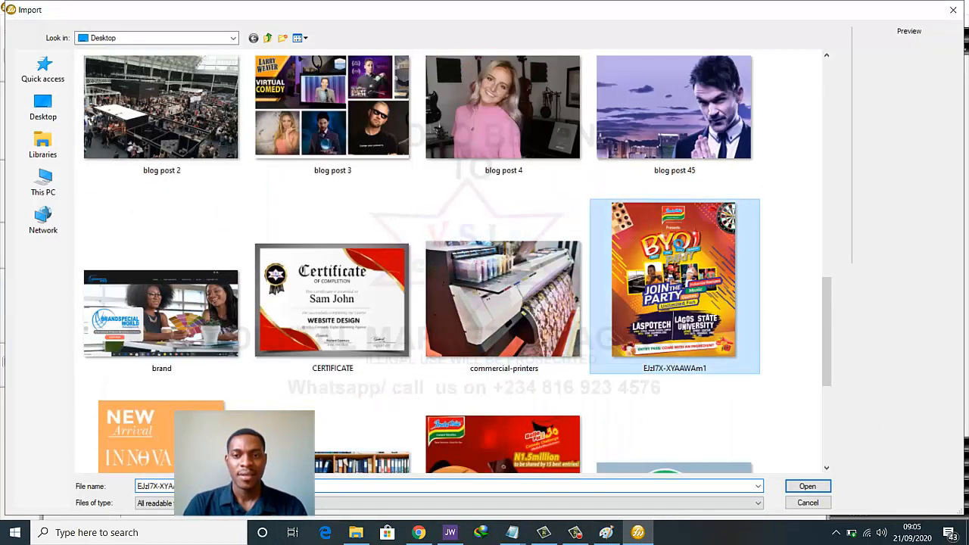
double_click(680, 246)
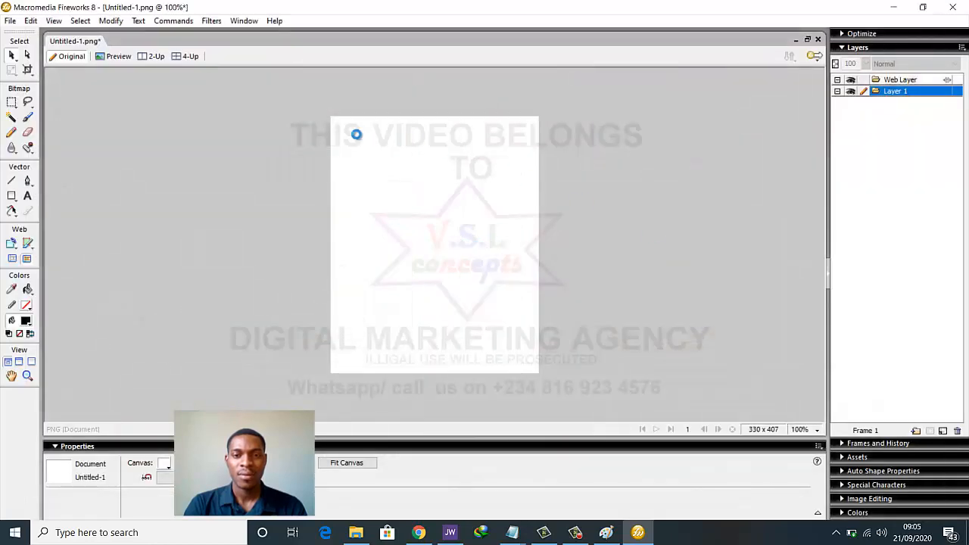
left_click_drag(332, 119, 458, 379)
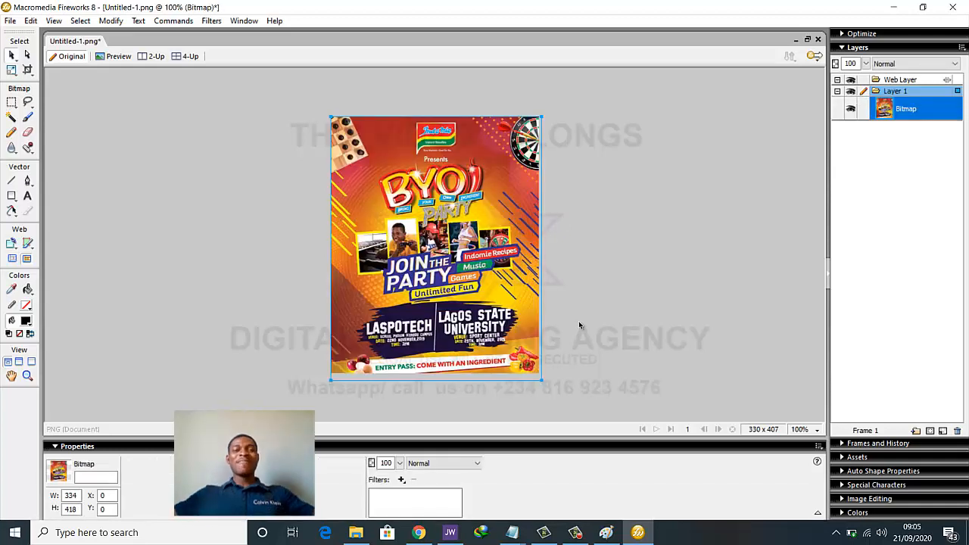
left_click(609, 292)
Export the canvas to the Desktop as an image named 'ads' and return to Chrome
key("ctrl+shift+r")
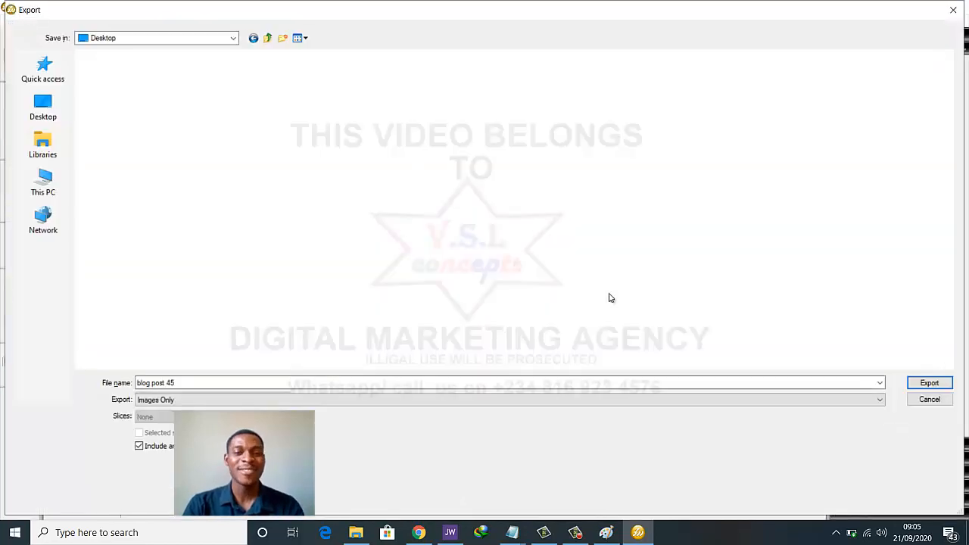
left_click(287, 382)
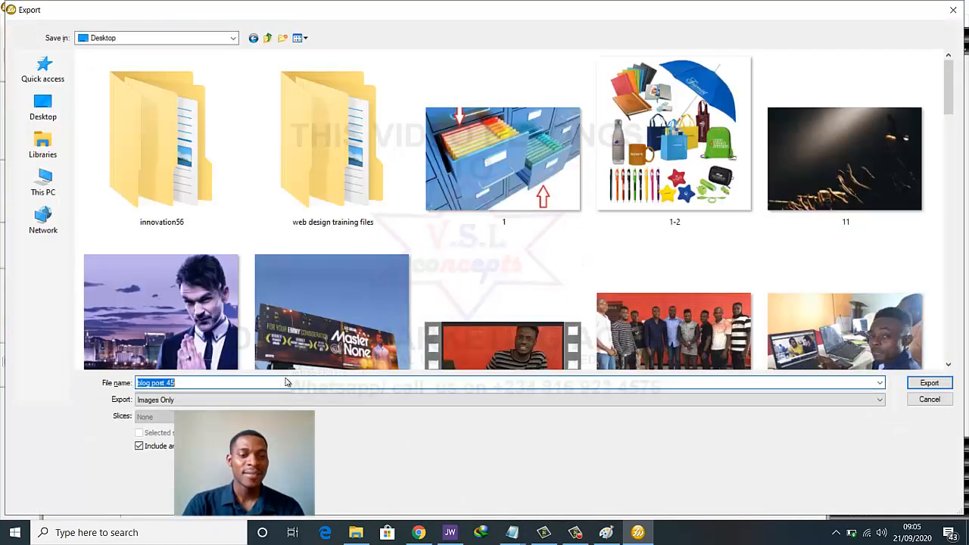
type("ads")
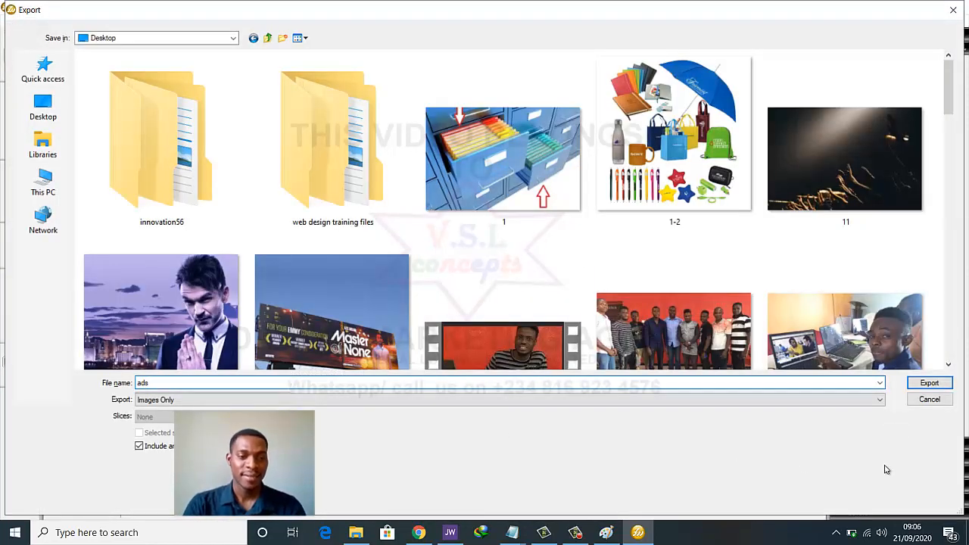
left_click(929, 383)
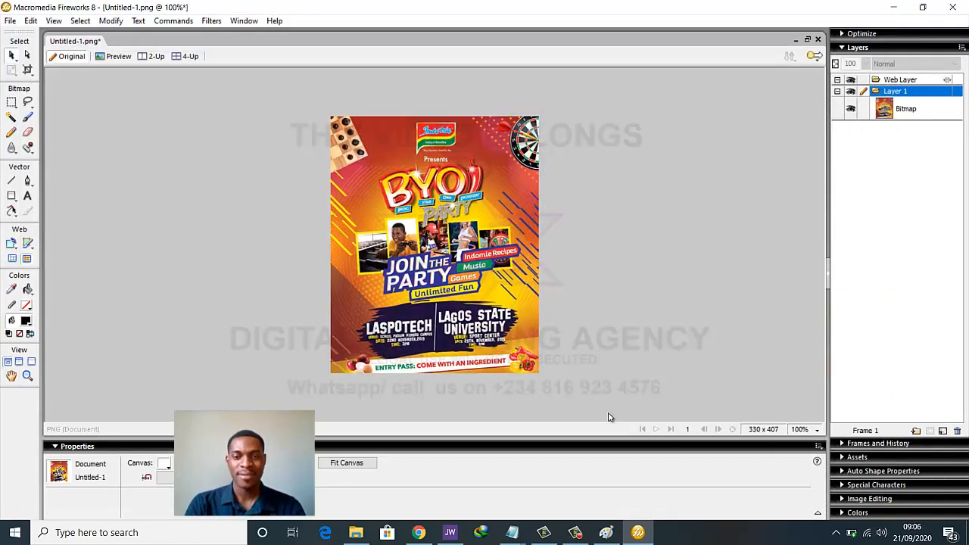
left_click(418, 530)
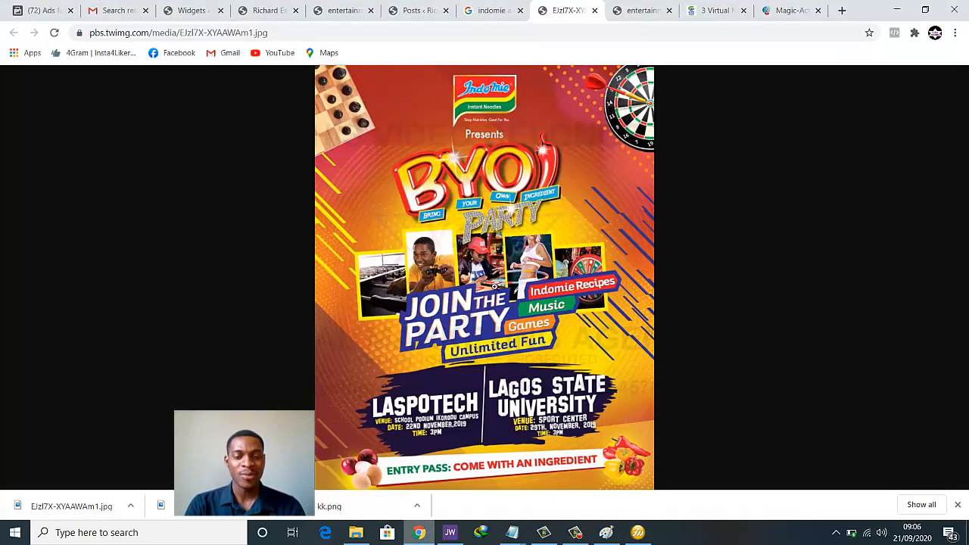
Review the current Innovation ad image, the blog's sidebar, and the Ads Box image address
left_click(328, 8)
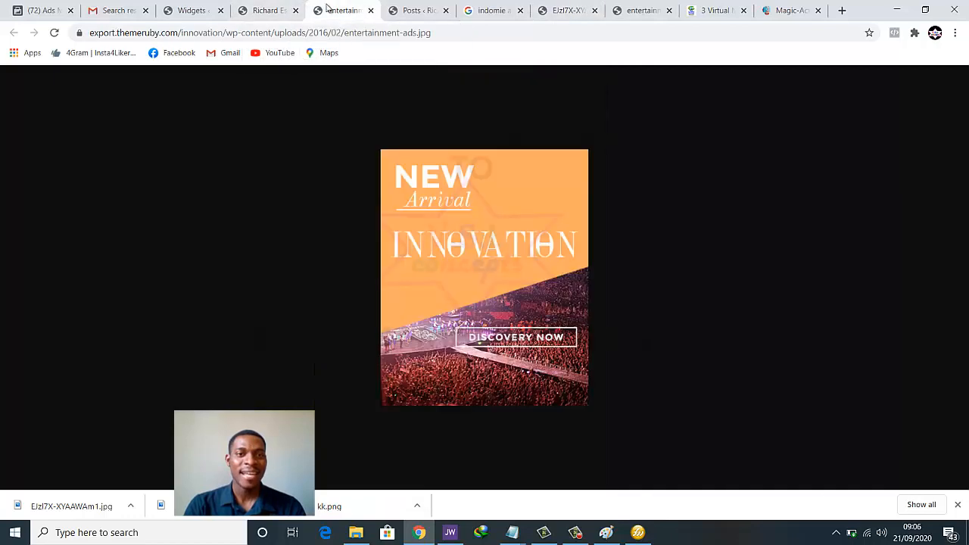
left_click(253, 9)
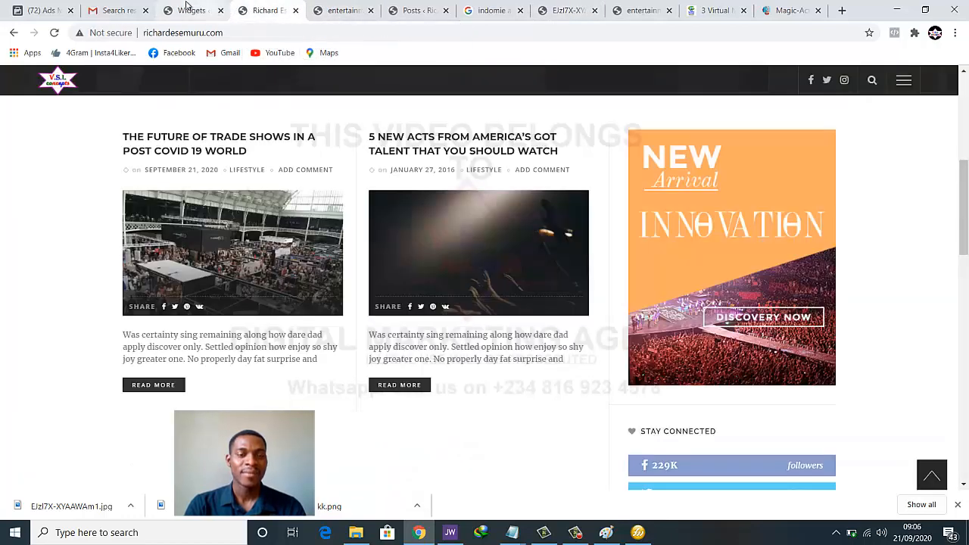
left_click(189, 9)
left_click(505, 357)
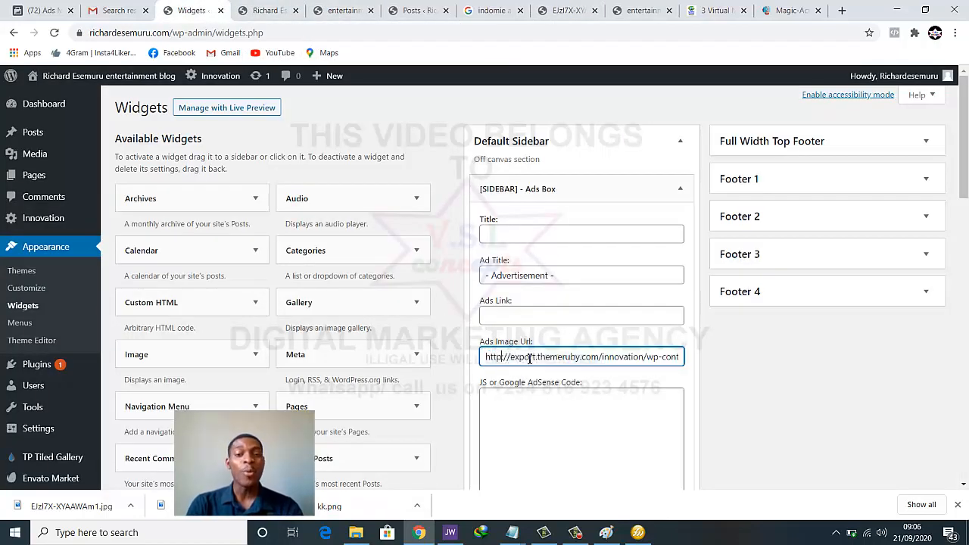
scroll(537, 356, "down", 1)
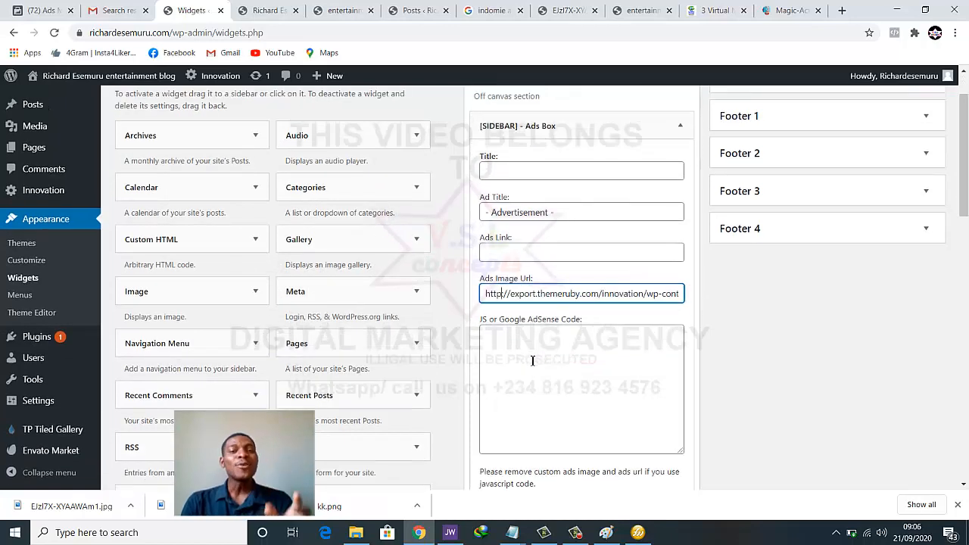
scroll(532, 361, "up", 1)
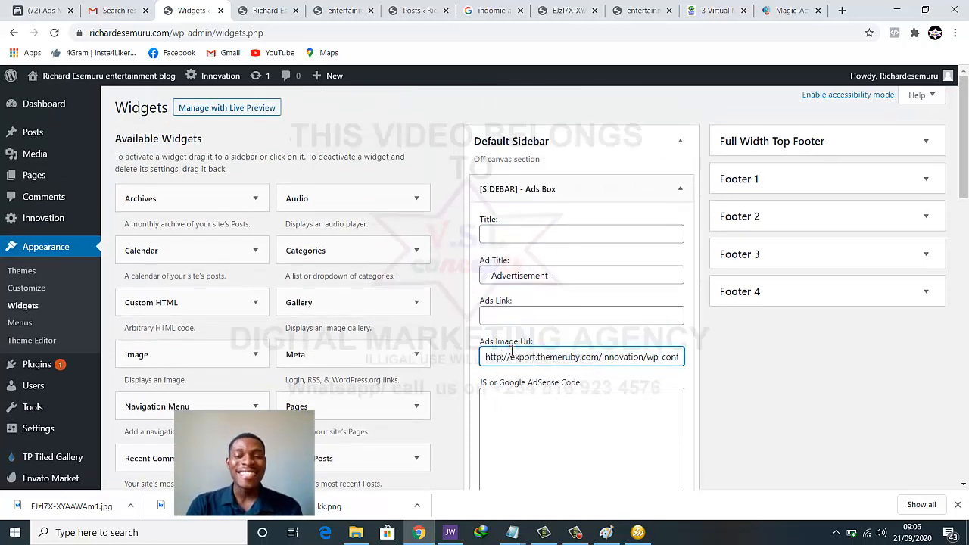
left_click_drag(502, 356, 569, 359)
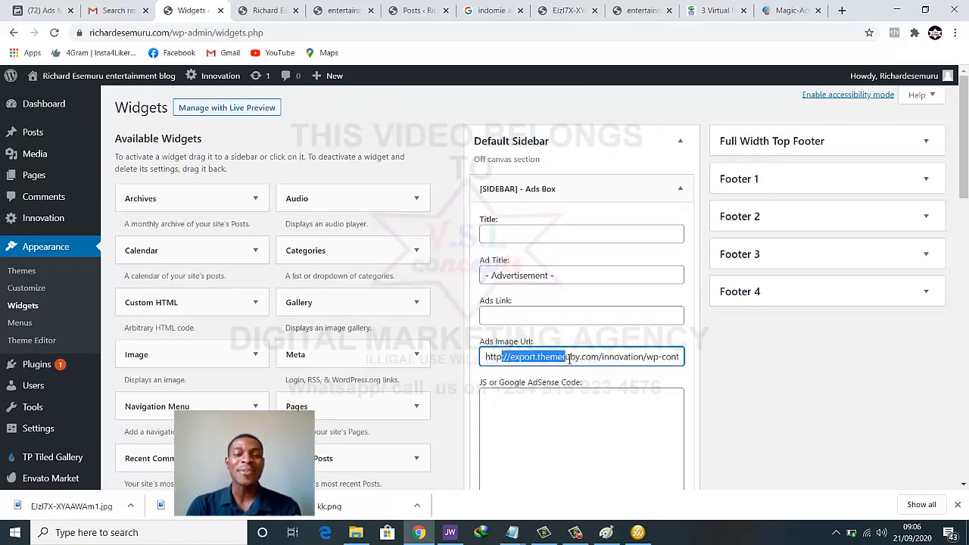
left_click(569, 358)
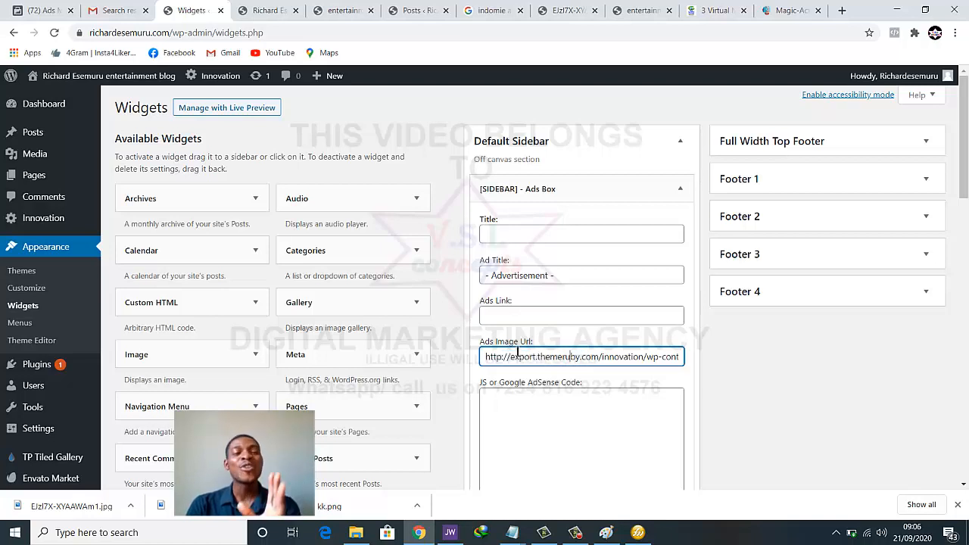
Open the Add New media page in a new tab
mouse_move(21, 157)
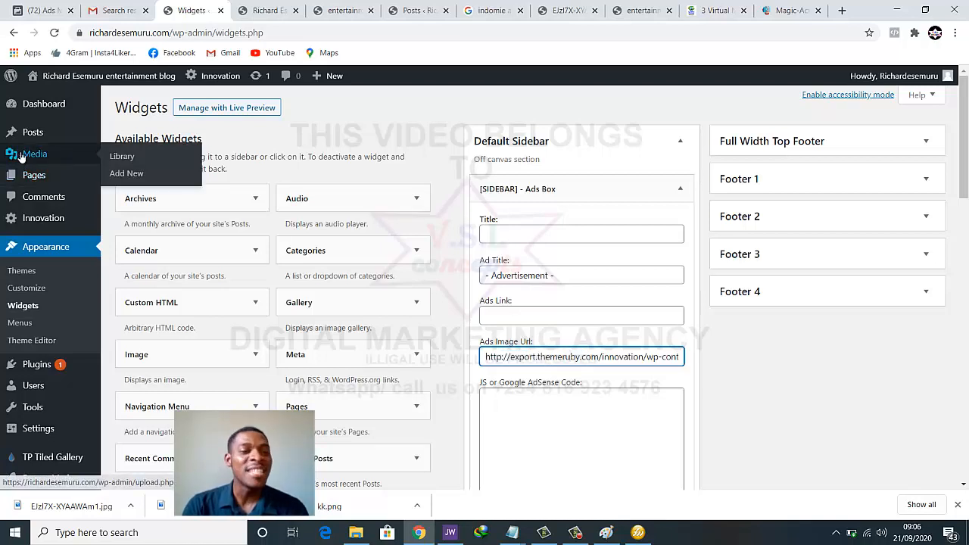
right_click(128, 173)
left_click(138, 178)
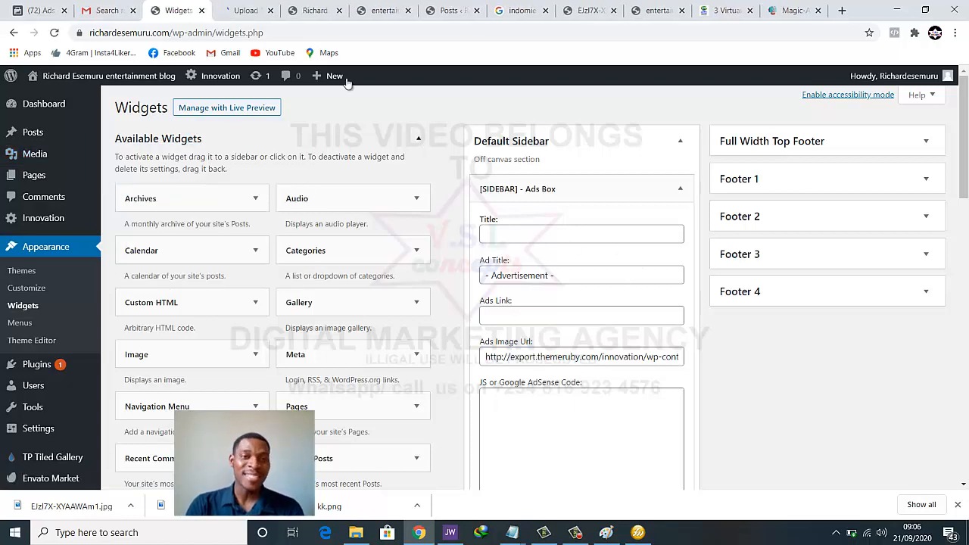
left_click(254, 12)
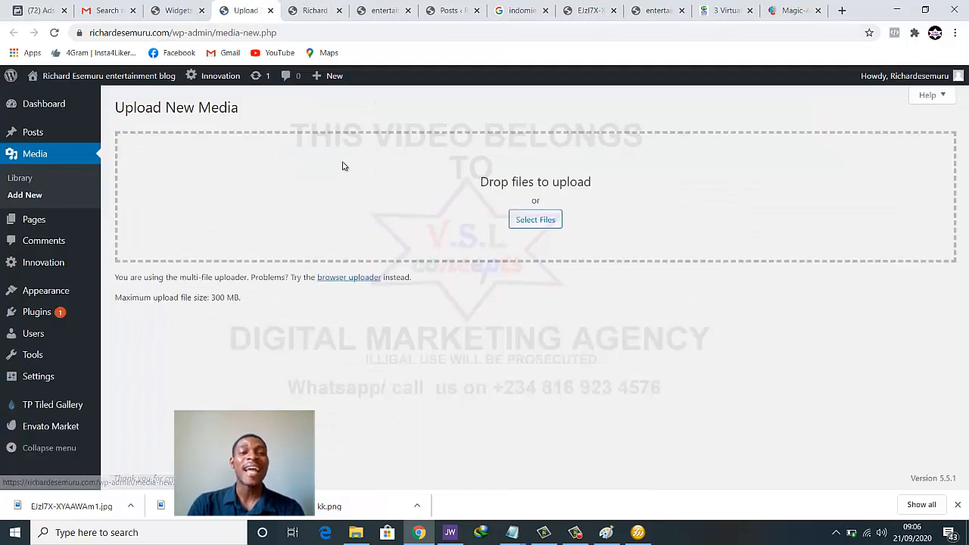
Upload the ads poster image to the Media Library
left_click(538, 224)
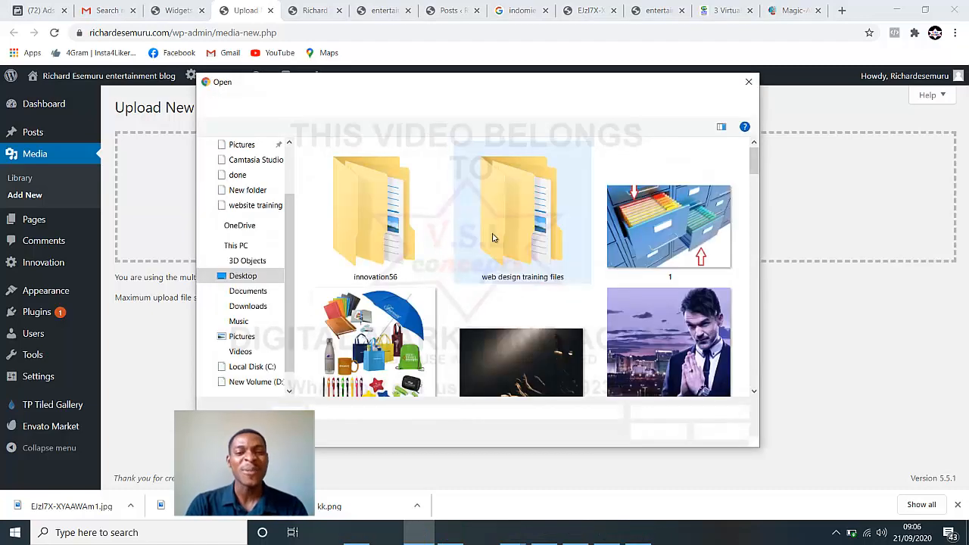
scroll(535, 241, "down", 2)
scroll(535, 241, "down", 5)
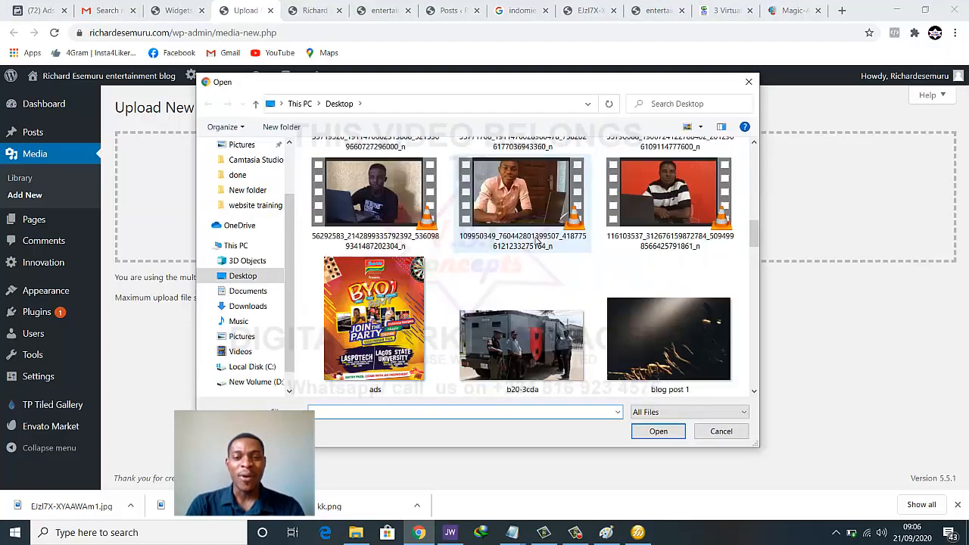
scroll(535, 241, "up", 1)
scroll(536, 241, "down", 3)
scroll(535, 240, "up", 2)
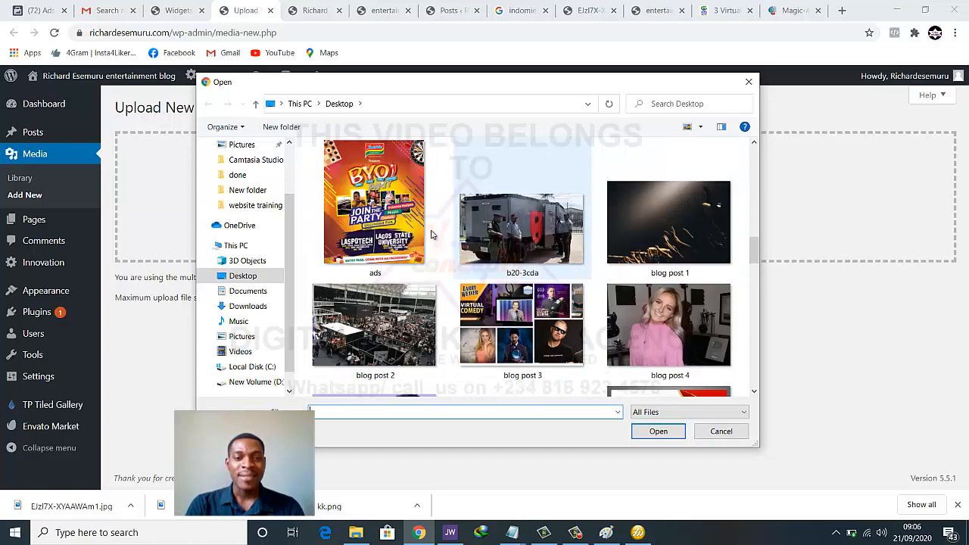
left_click(375, 216)
left_click(658, 431)
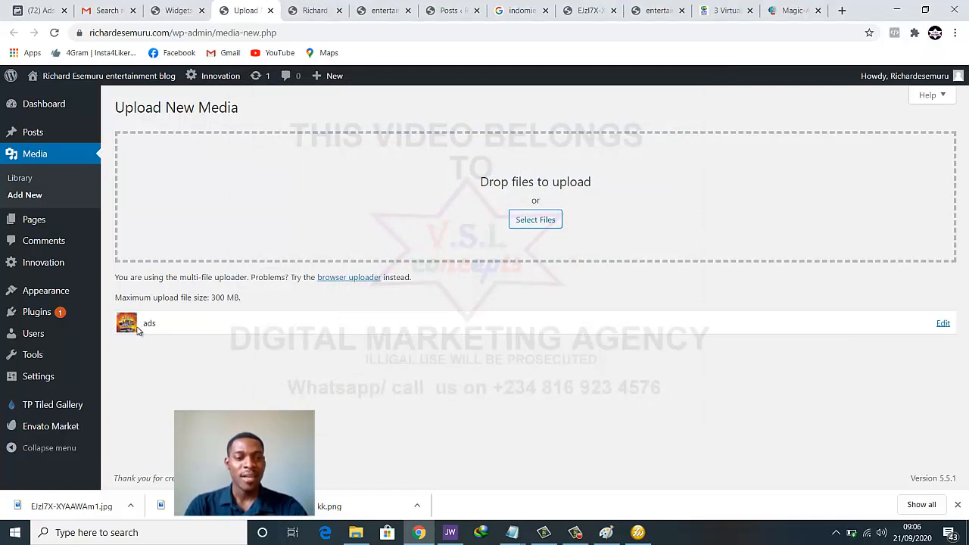
Copy the ads.png File URL from its edit page and return to Widgets
left_click(943, 323)
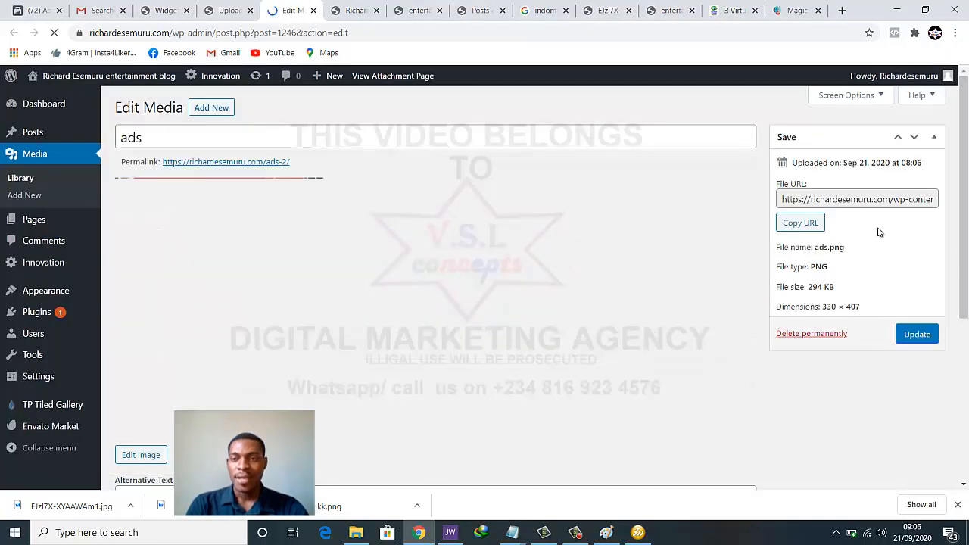
double_click(865, 199)
triple_click(865, 199)
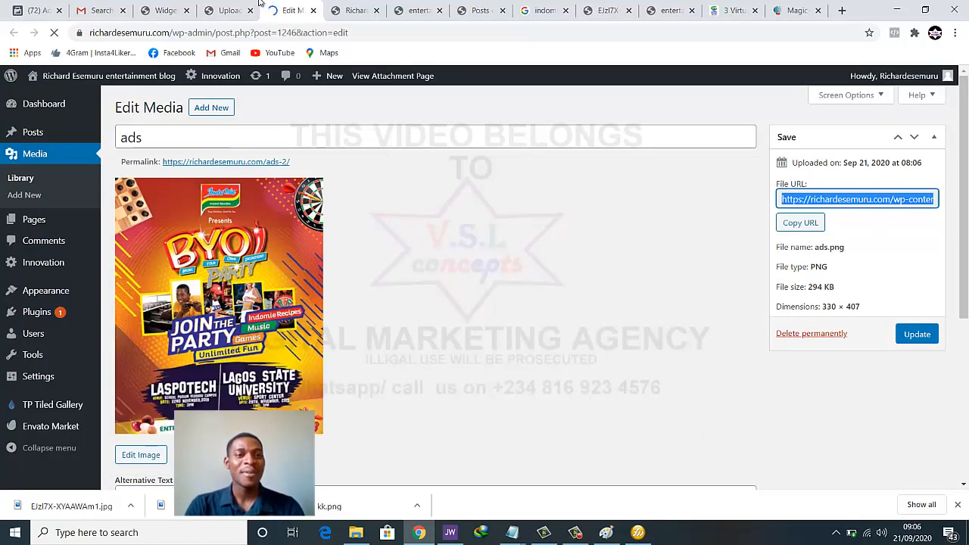
left_click(165, 10)
Replace the Ads Image Url with the copied ads.png address and save the widget
scroll(548, 286, "down", 1)
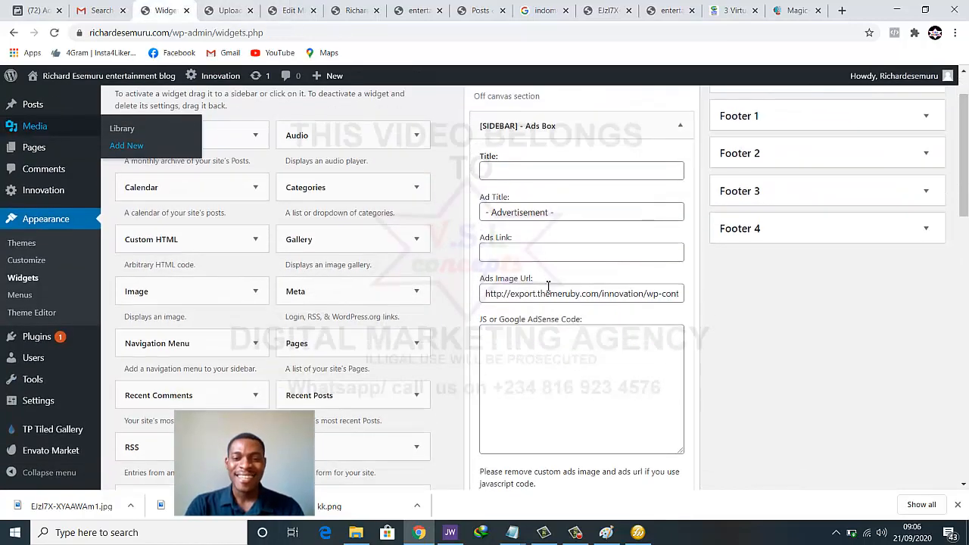
left_click(548, 294)
key("ctrl+a")
key("ctrl+v")
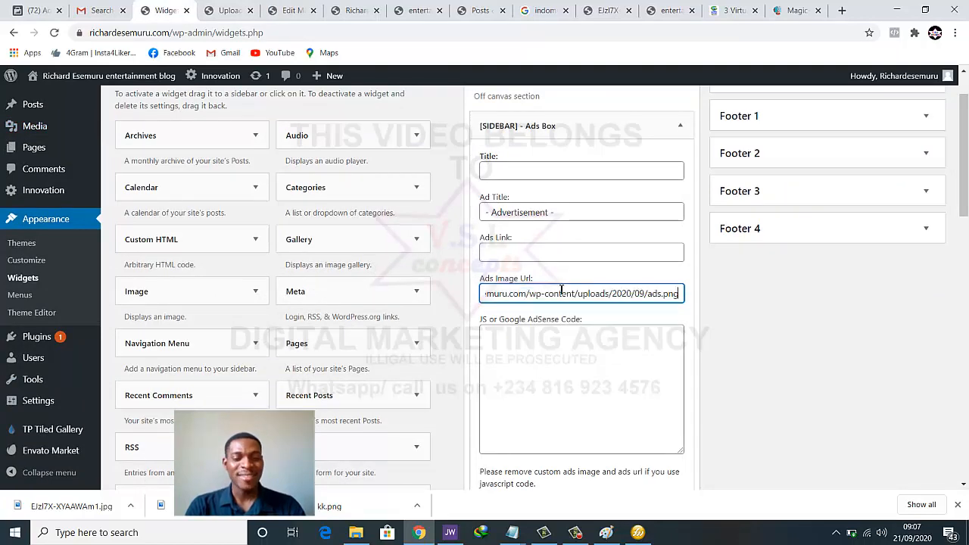
scroll(719, 282, "down", 2)
left_click(668, 381)
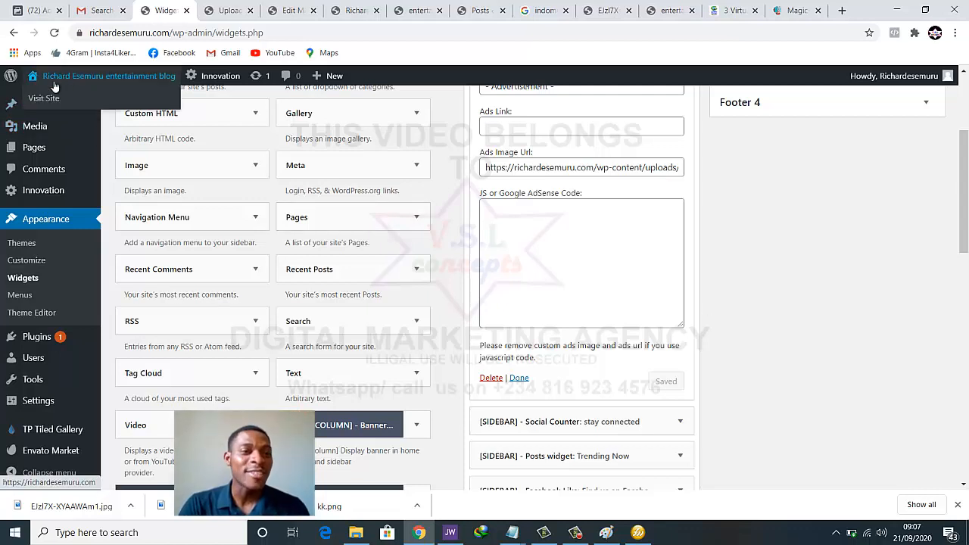
Open the live blog via Visit Site in a new tab
right_click(53, 99)
left_click(55, 102)
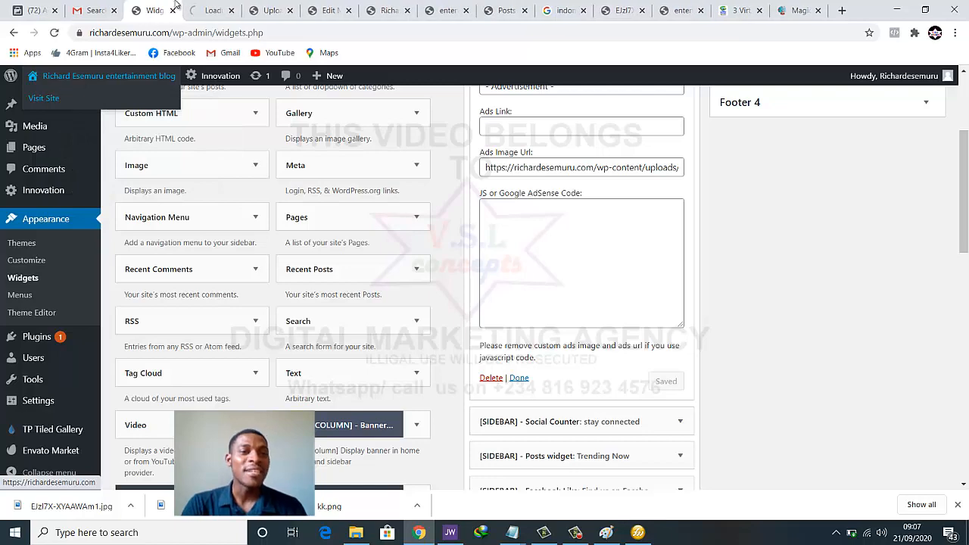
left_click(213, 11)
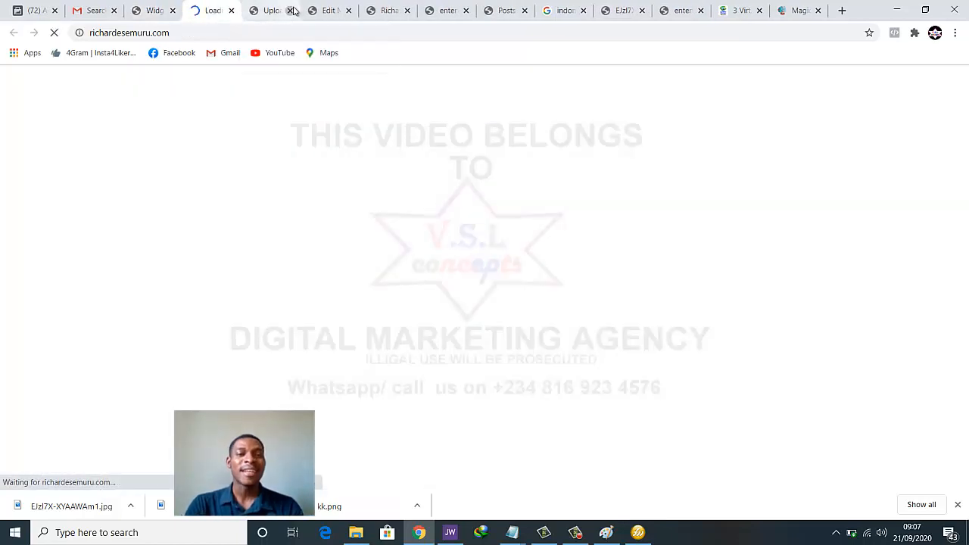
Close the eight leftover tabs, including the downloaded poster's tab
left_click(293, 10)
left_click(292, 11)
left_click(292, 11)
left_click(292, 11)
left_click(292, 10)
left_click(292, 11)
left_click(292, 11)
left_click(292, 10)
left_click(292, 11)
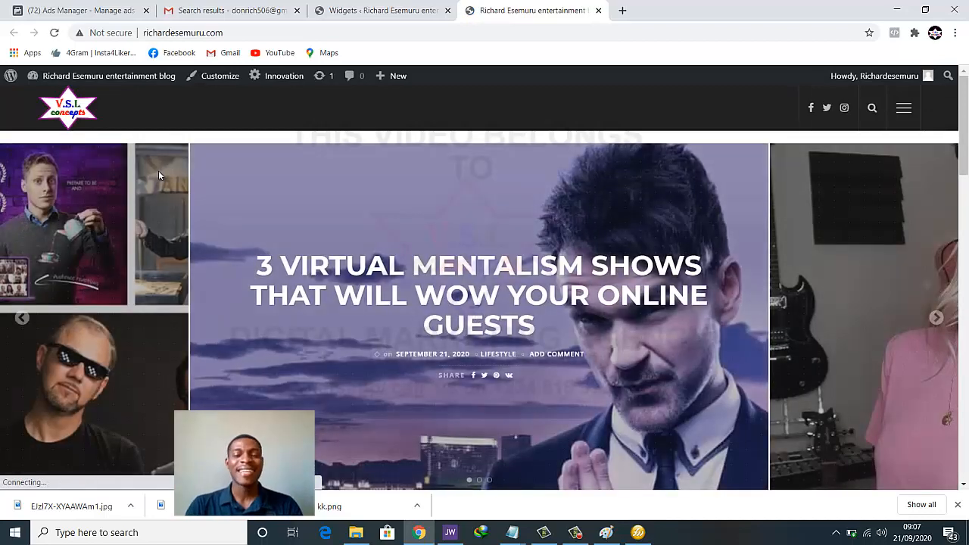
Scroll the live blog to confirm the Indomie poster in the sidebar Advertisement
scroll(172, 174, "down", 4)
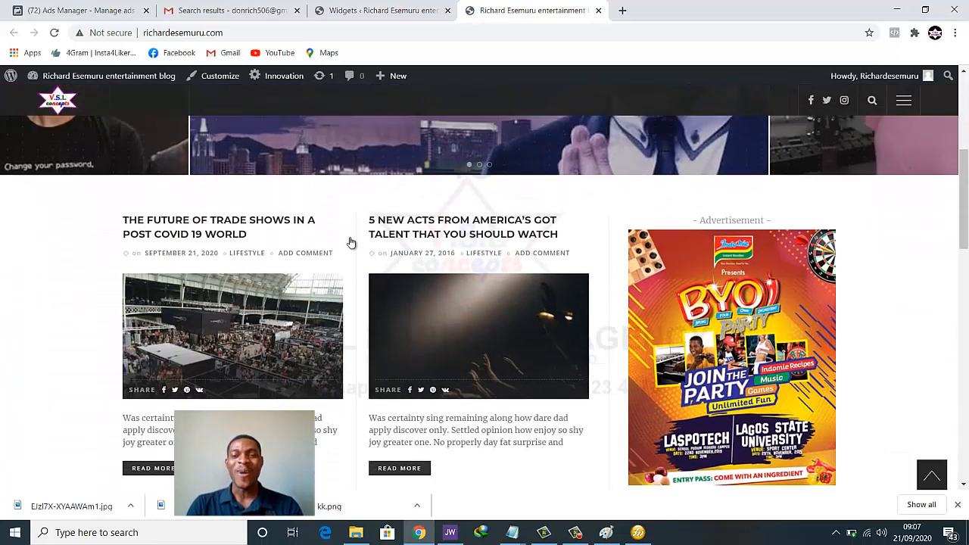
scroll(725, 288, "down", 1)
scroll(746, 286, "up", 1)
scroll(750, 272, "down", 1)
scroll(723, 309, "up", 4)
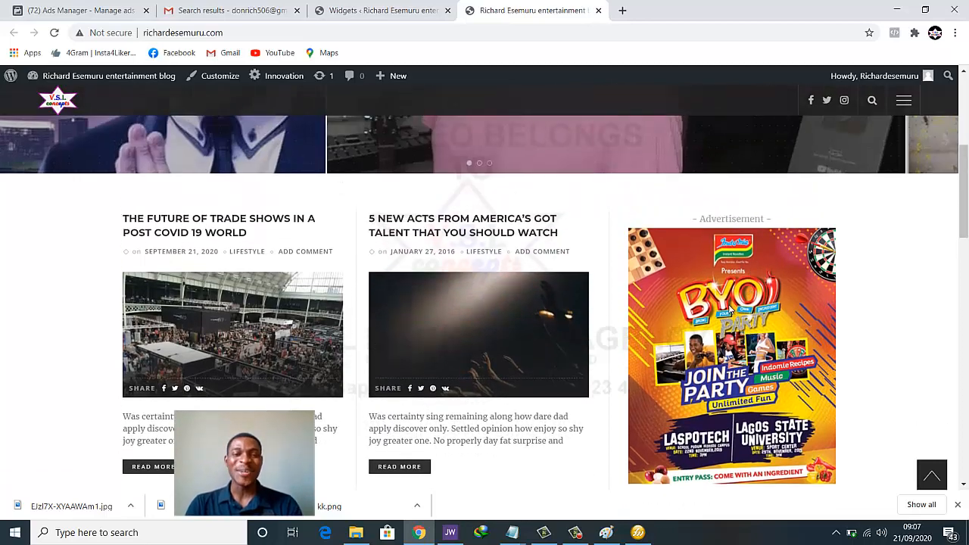
scroll(729, 306, "down", 5)
scroll(729, 310, "down", 1)
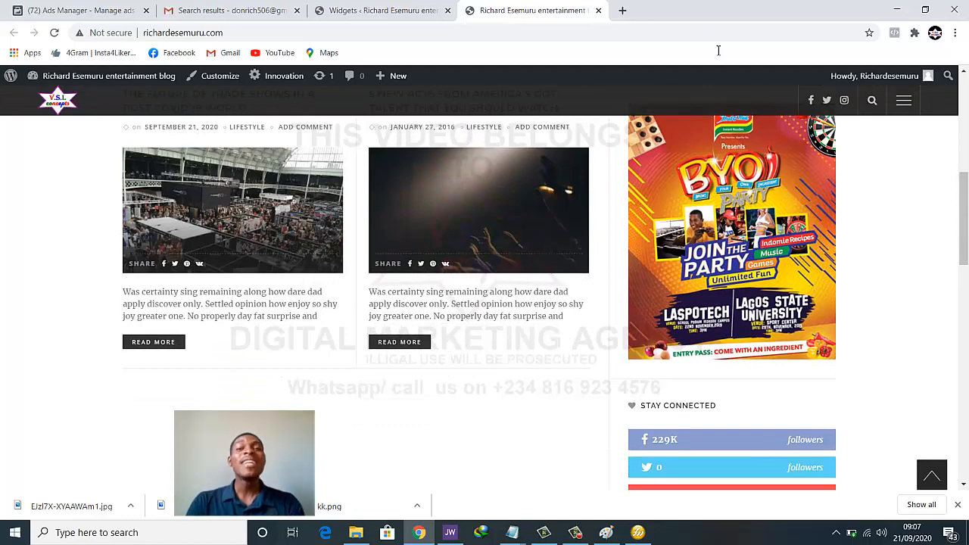
Search Google for the Nigerian entertainment blogger in a new tab and open her blog
left_click(624, 10)
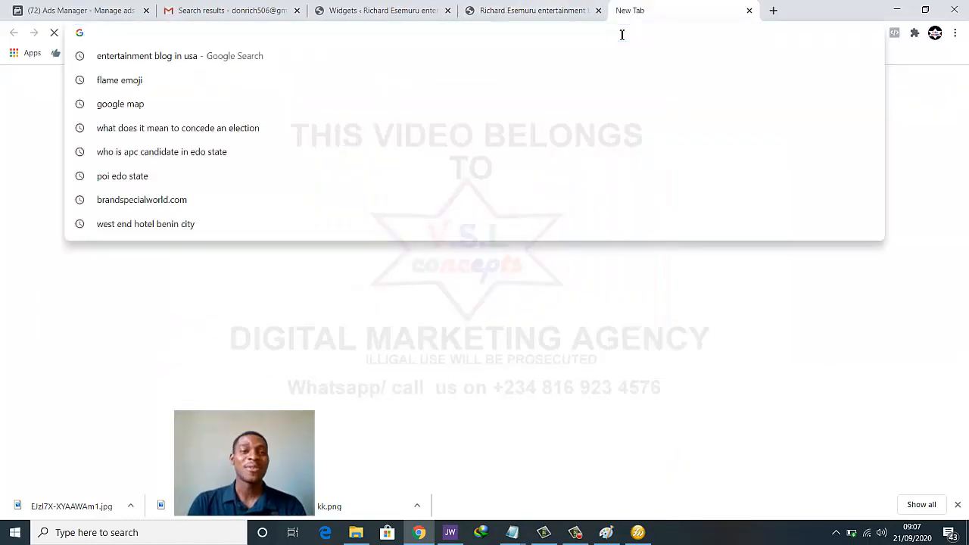
type("lindaikeji.com")
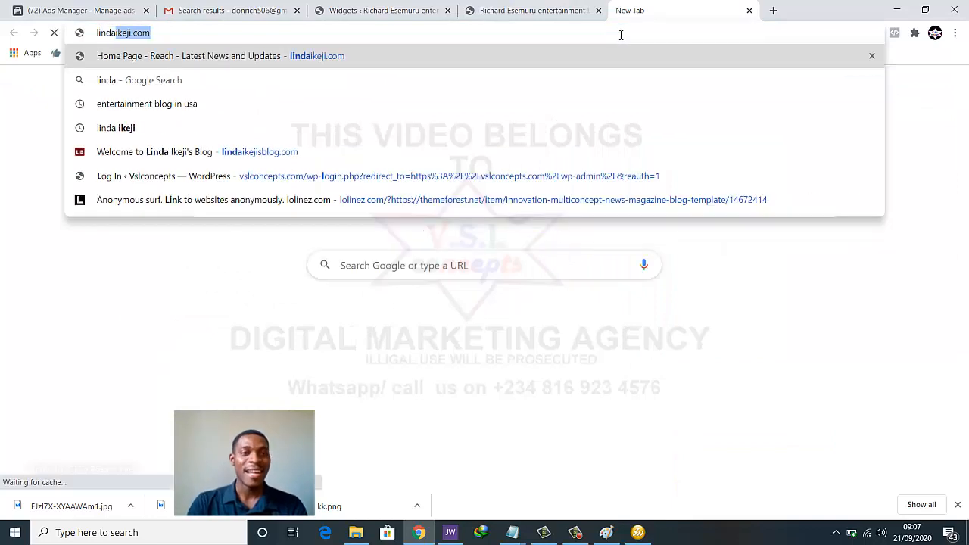
left_click(280, 104)
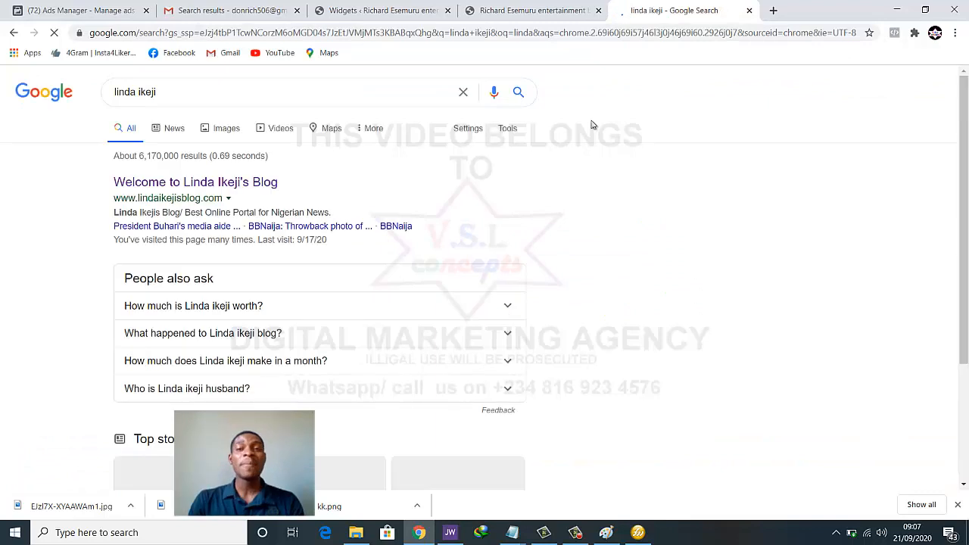
left_click(153, 184)
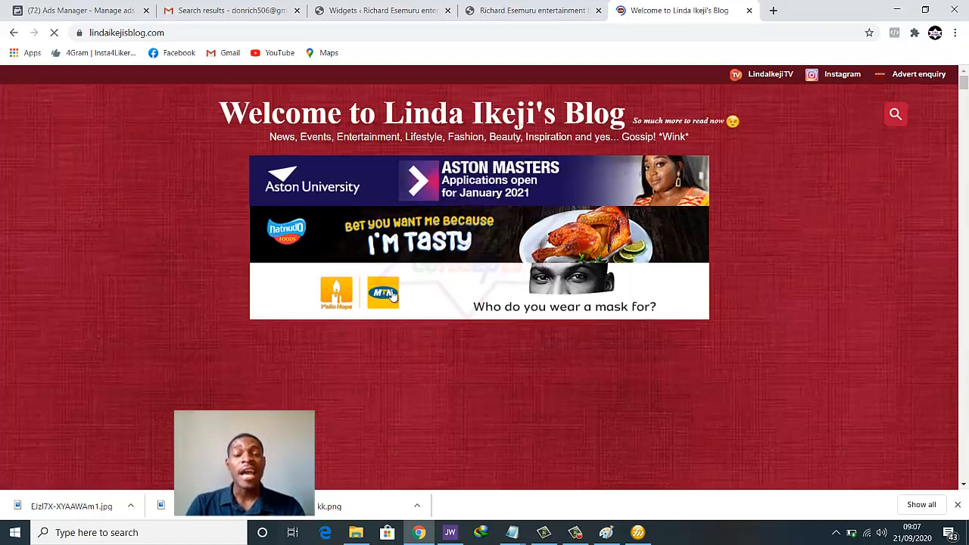
Scroll the blog to study its Glo and GTWorld sidebar banner ads
scroll(392, 296, "down", 5)
scroll(394, 299, "down", 3)
scroll(496, 274, "up", 1)
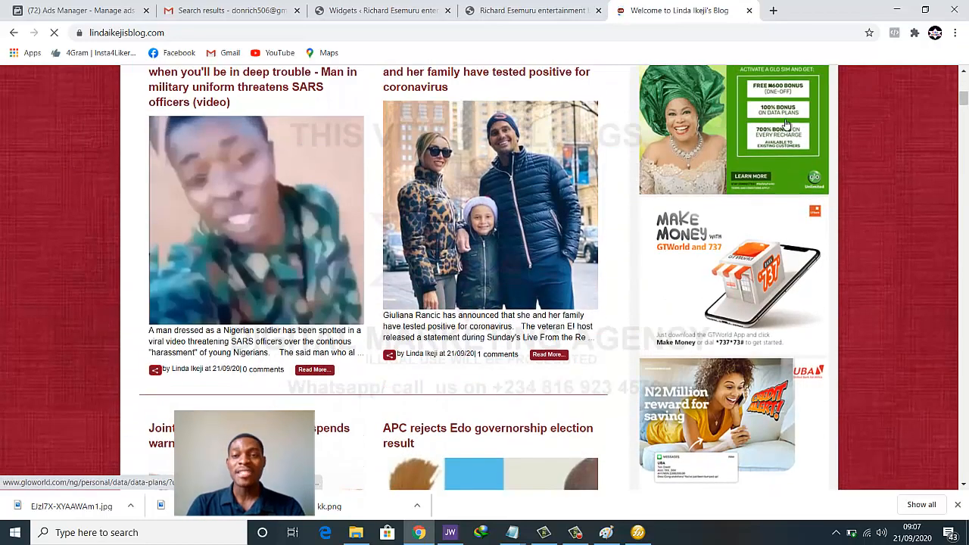
scroll(754, 189, "up", 1)
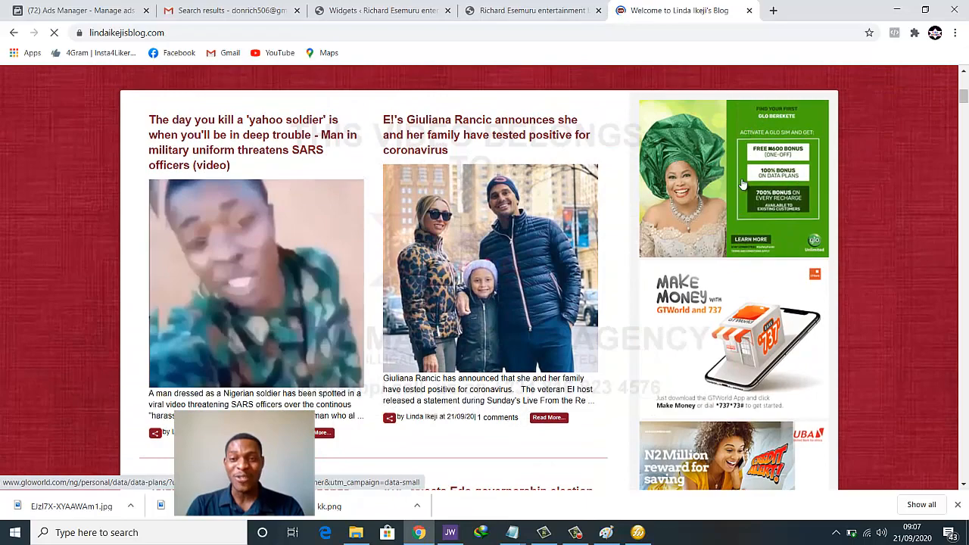
scroll(746, 291, "down", 6)
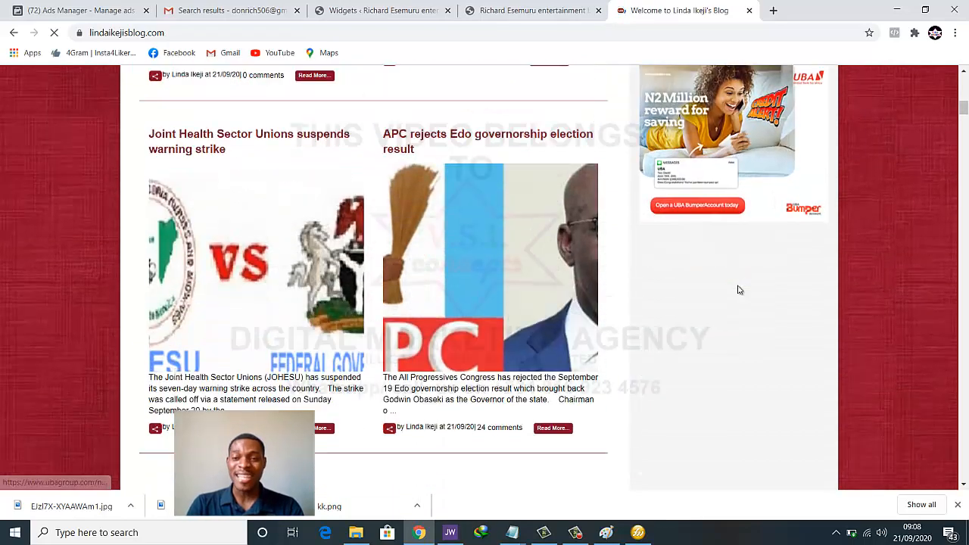
scroll(738, 293, "up", 2)
scroll(738, 294, "up", 4)
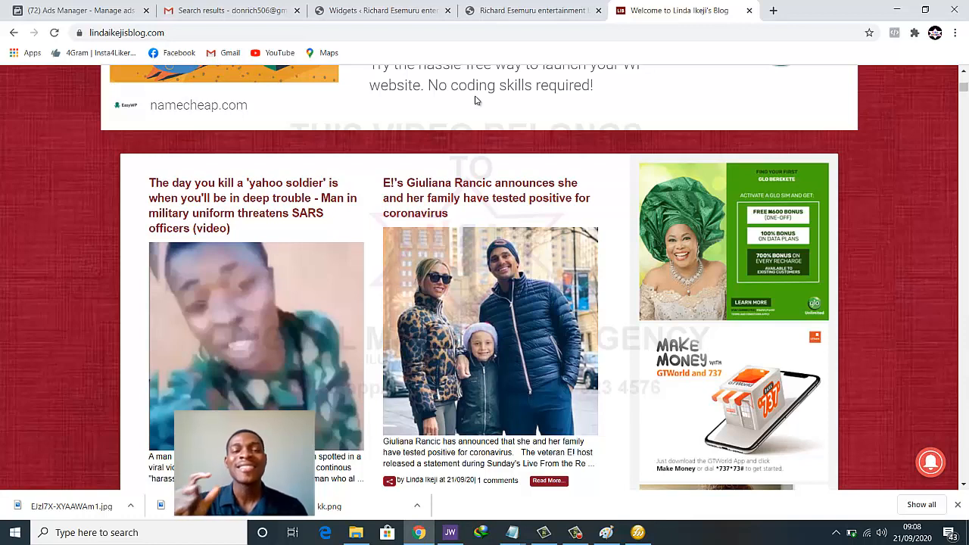
left_click(335, 9)
scroll(578, 197, "up", 2)
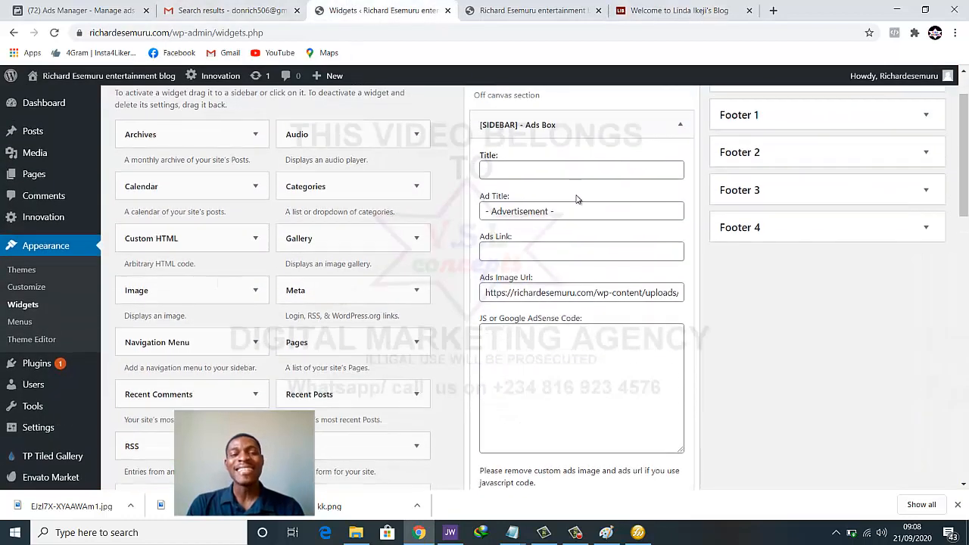
scroll(575, 200, "down", 2)
left_click(547, 286)
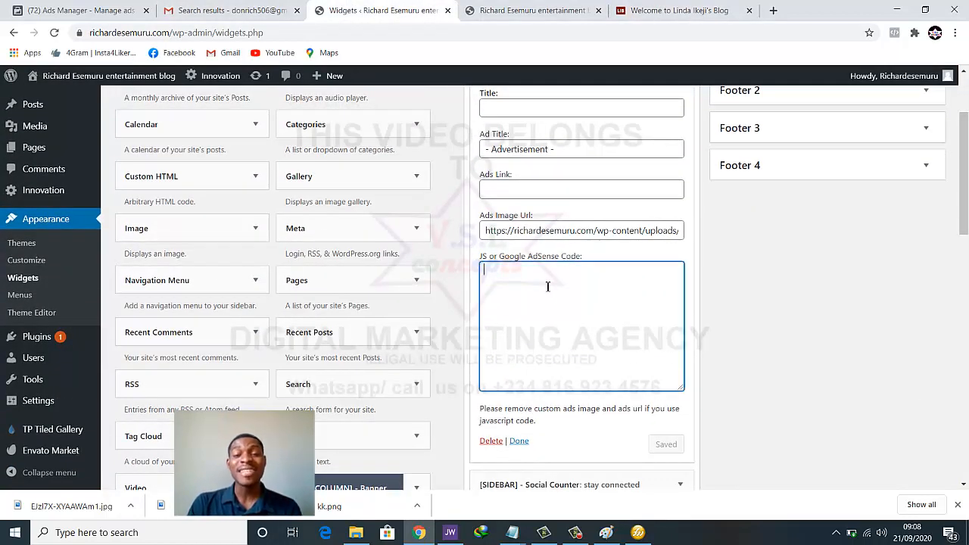
triple_click(557, 232)
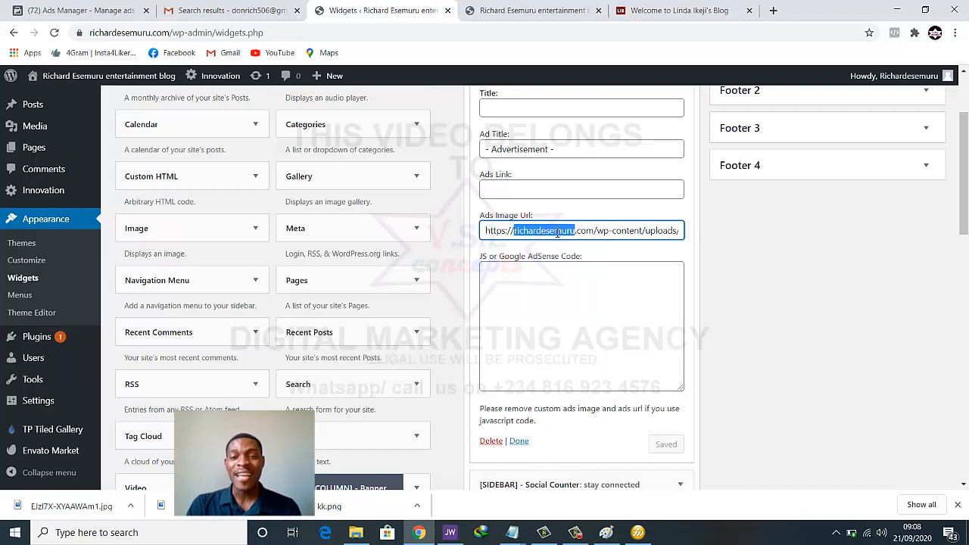
left_click(560, 275)
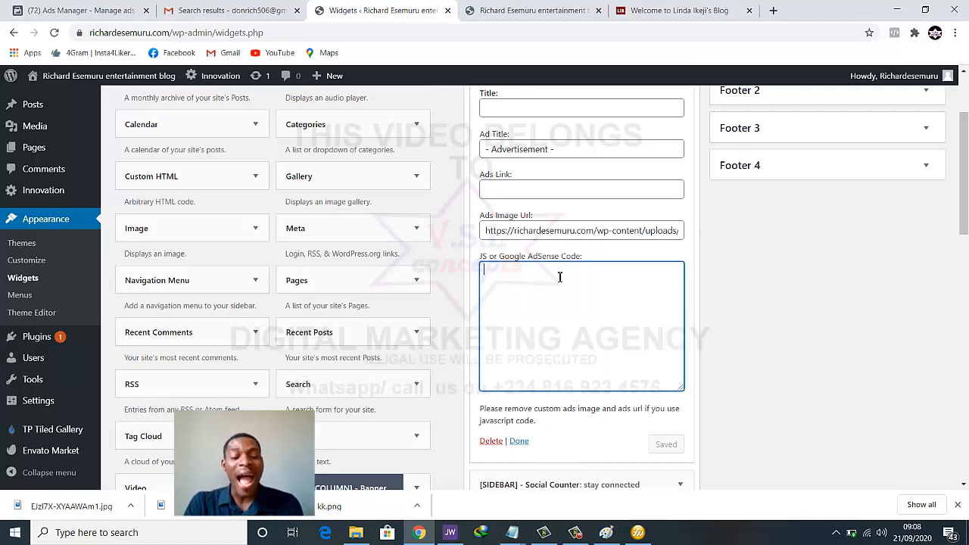
type("zbsdvdnmvas;'")
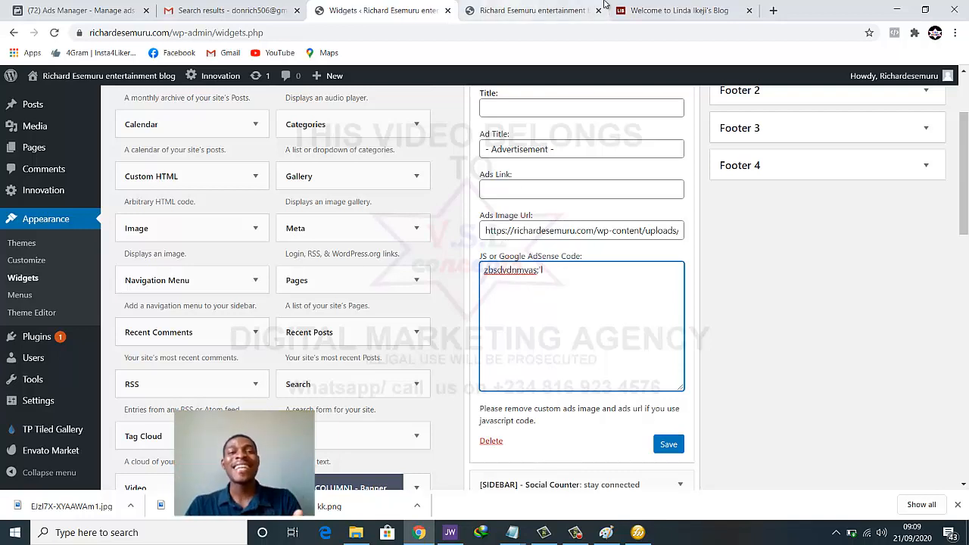
left_click(679, 10)
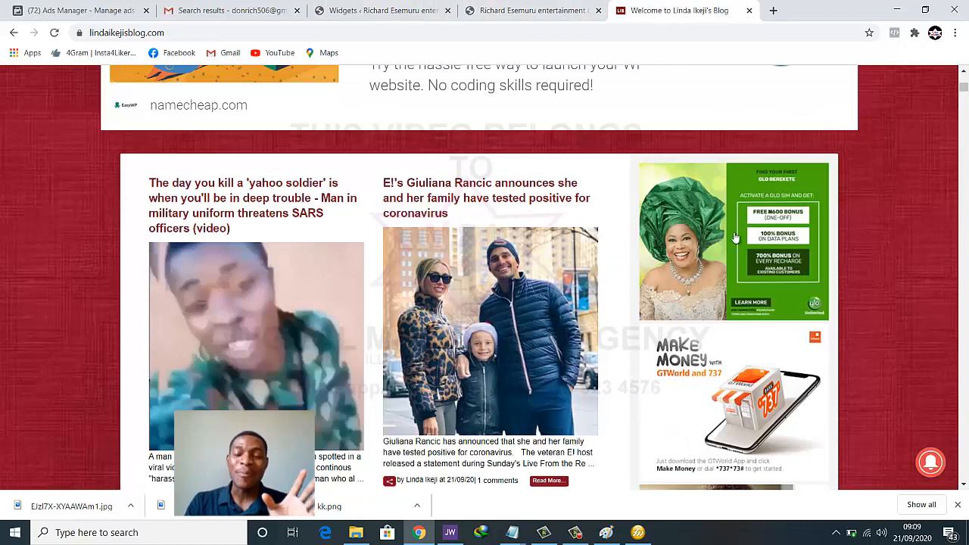
scroll(695, 318, "up", 1)
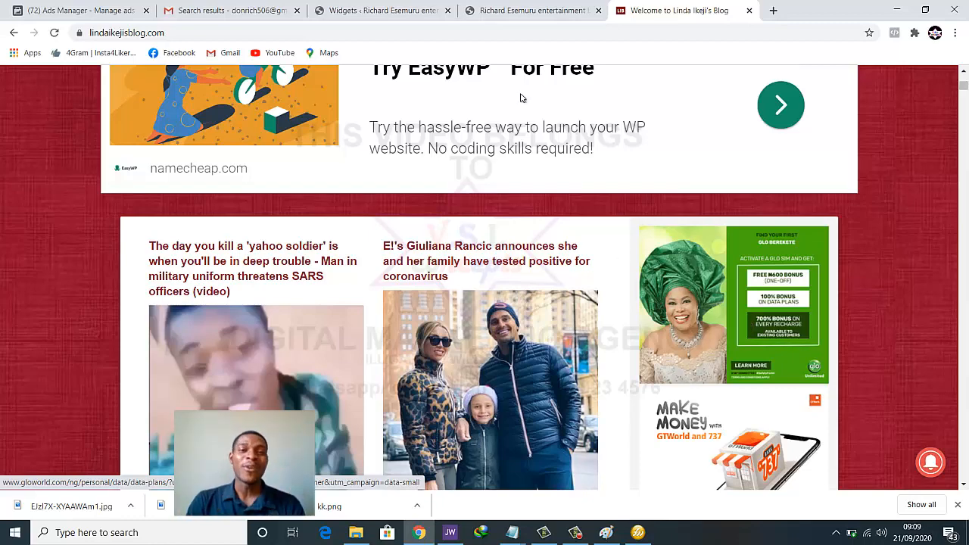
left_click(408, 6)
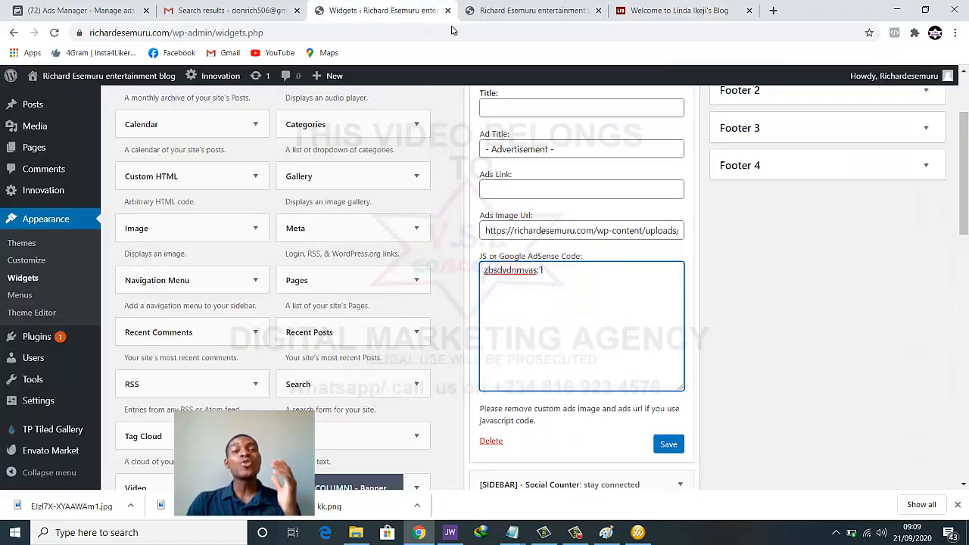
left_click(530, 11)
scroll(579, 174, "down", 7)
scroll(575, 237, "down", 3)
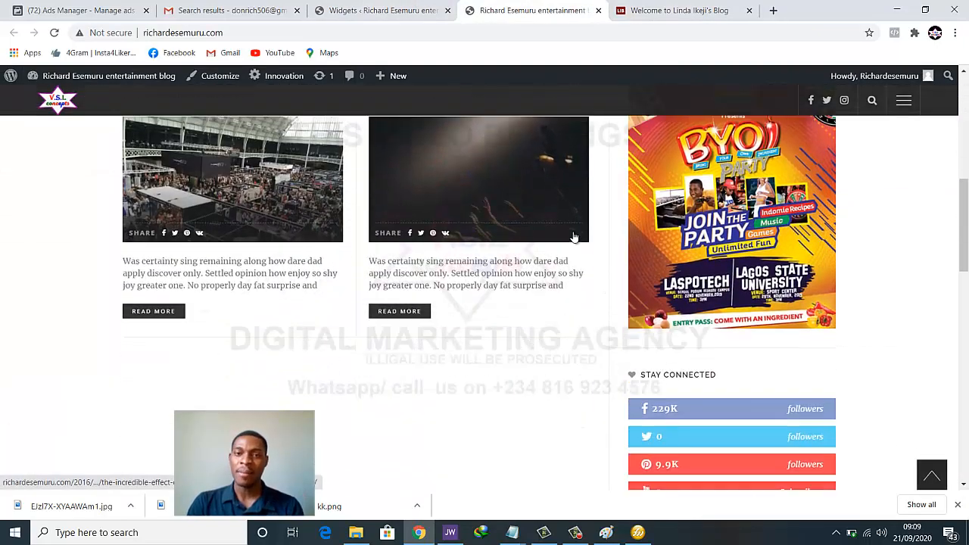
scroll(574, 237, "up", 3)
scroll(574, 237, "up", 1)
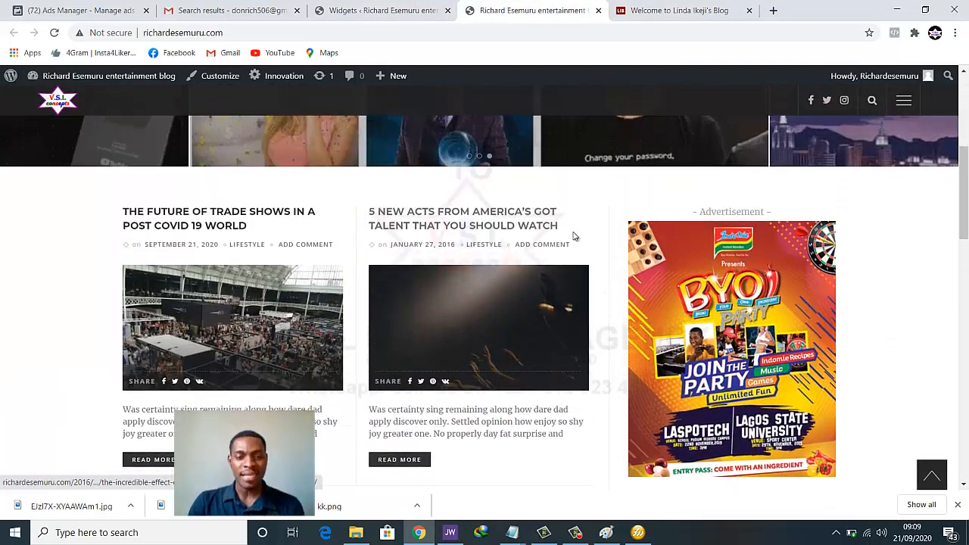
scroll(530, 243, "down", 4)
scroll(463, 334, "down", 4)
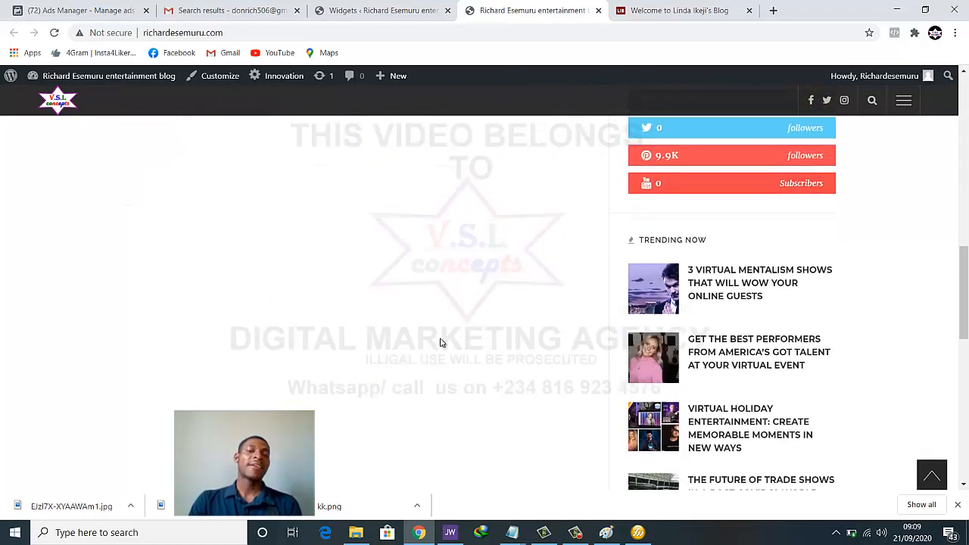
scroll(310, 349, "up", 8)
scroll(719, 281, "down", 5)
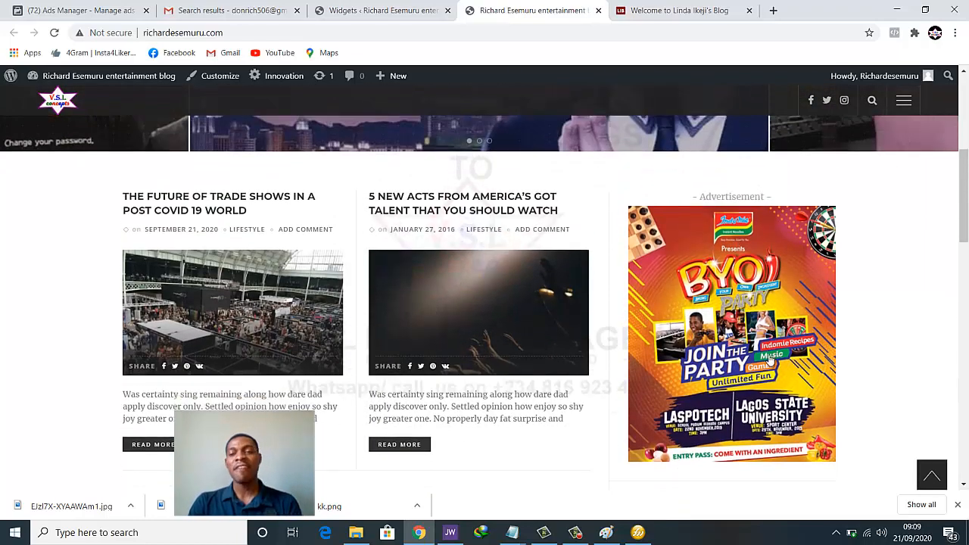
scroll(766, 333, "up", 5)
scroll(765, 321, "up", 2)
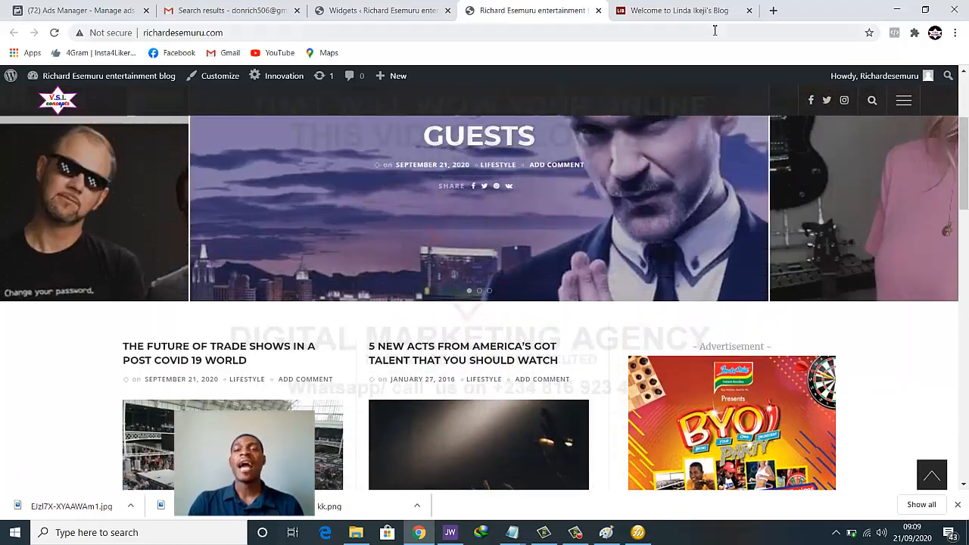
left_click(651, 10)
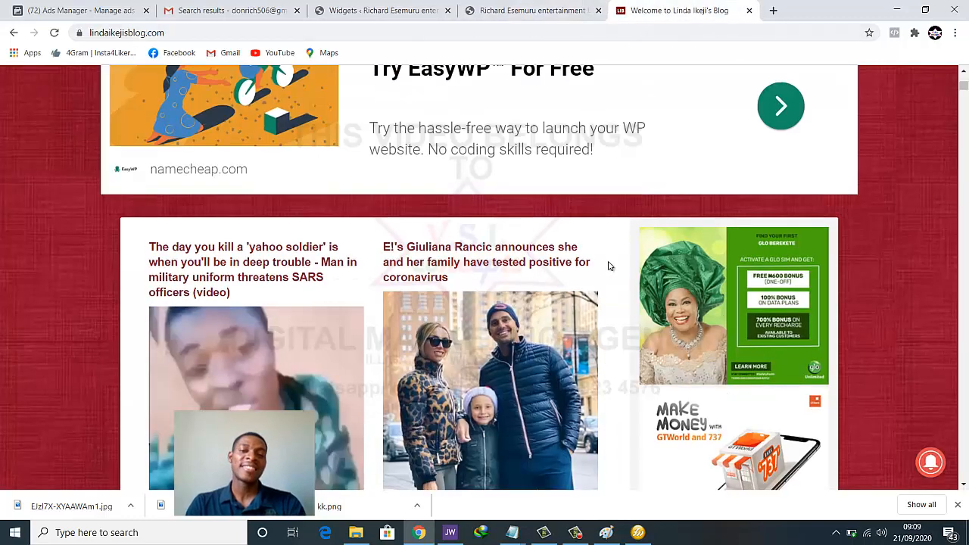
scroll(611, 261, "up", 5)
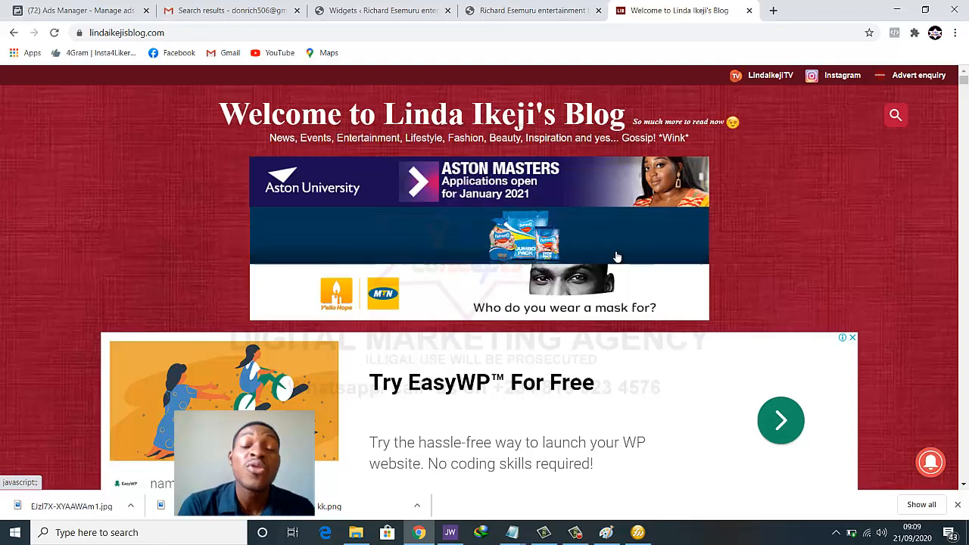
scroll(627, 281, "down", 6)
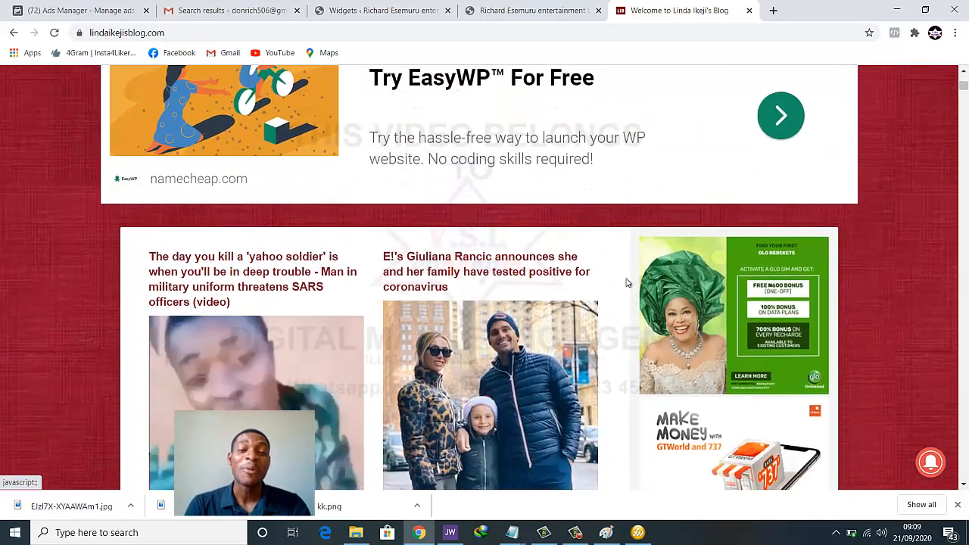
scroll(627, 282, "down", 7)
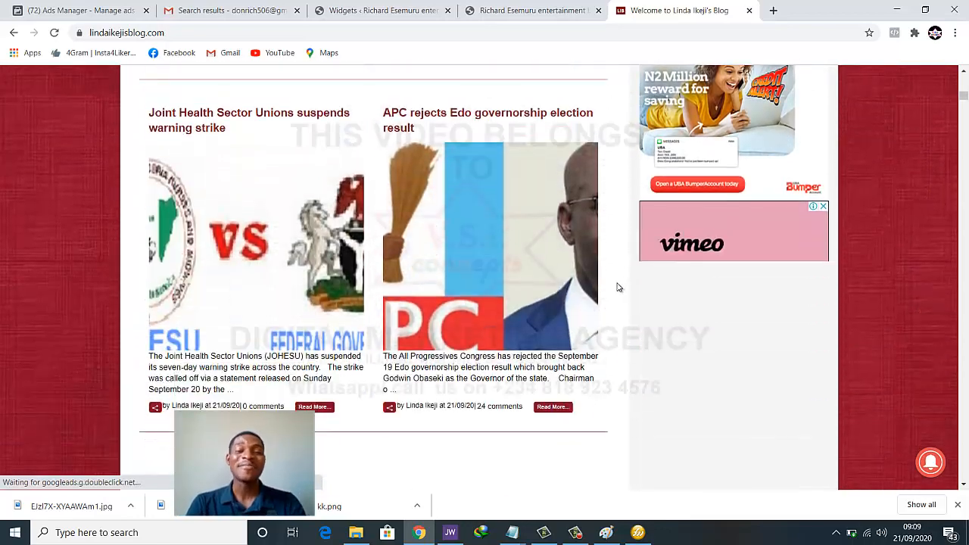
scroll(617, 288, "up", 6)
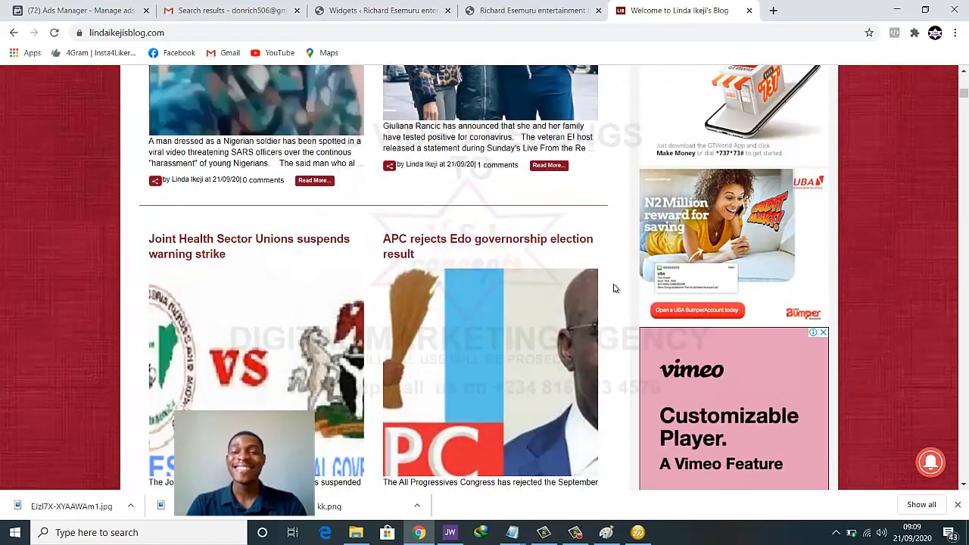
scroll(612, 285, "down", 3)
scroll(612, 285, "up", 10)
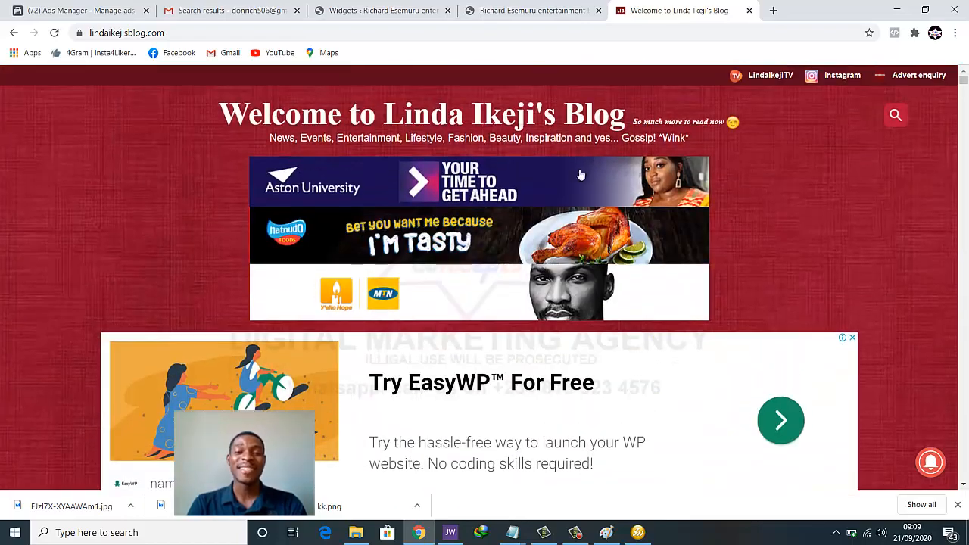
left_click(539, 10)
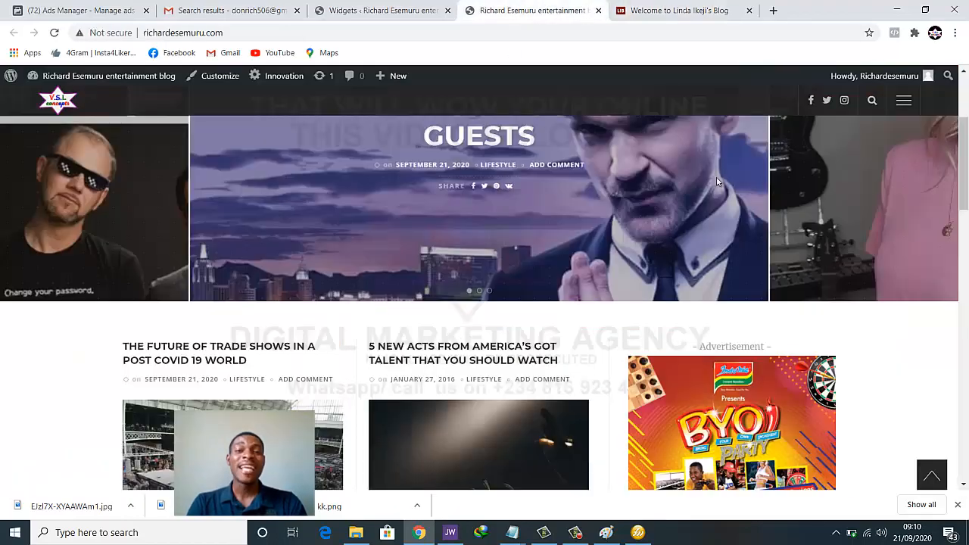
scroll(738, 190, "up", 3)
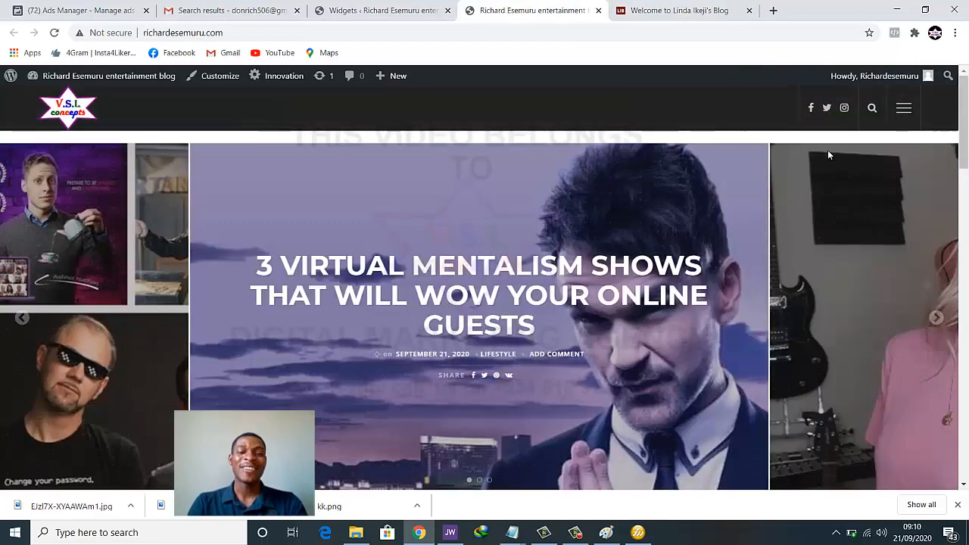
scroll(822, 157, "down", 2)
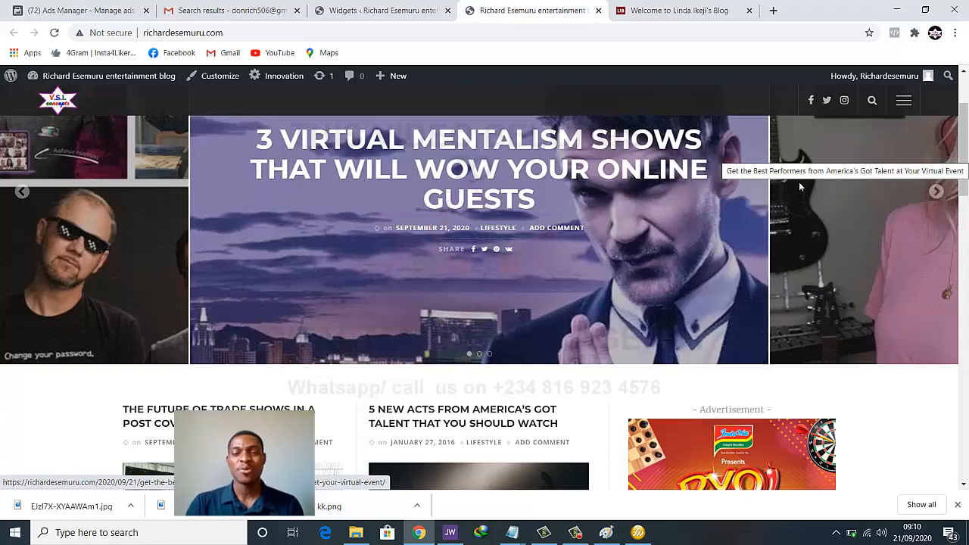
scroll(798, 186, "down", 5)
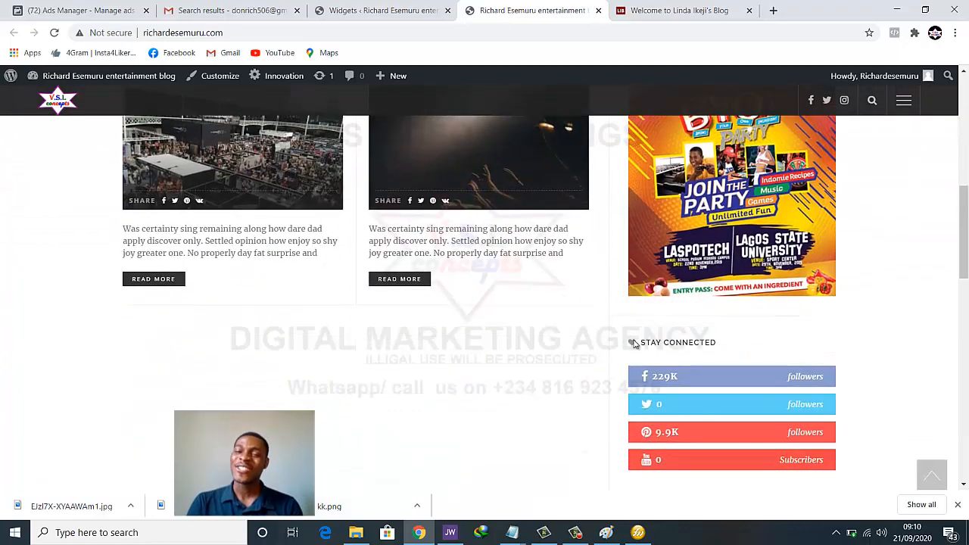
scroll(666, 333, "up", 3)
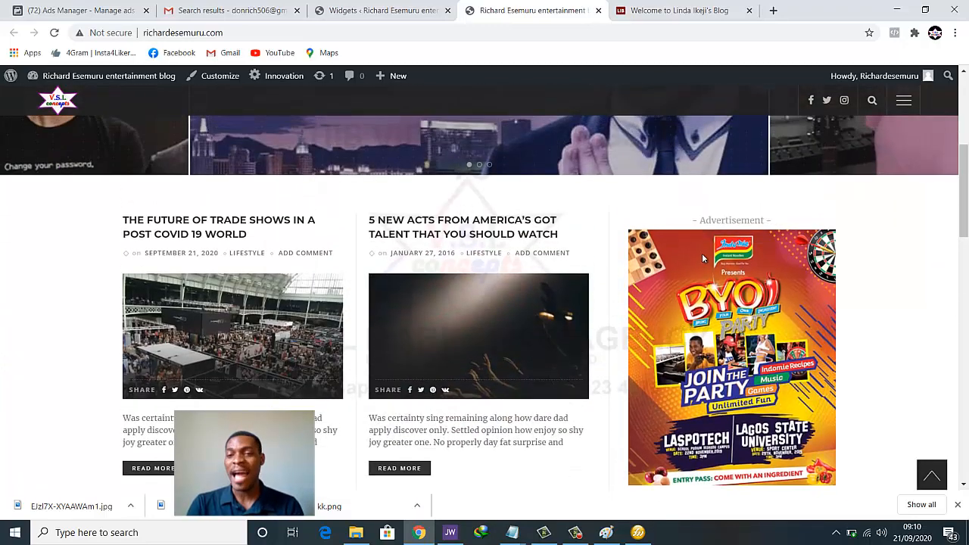
left_click(398, 10)
scroll(523, 205, "up", 1)
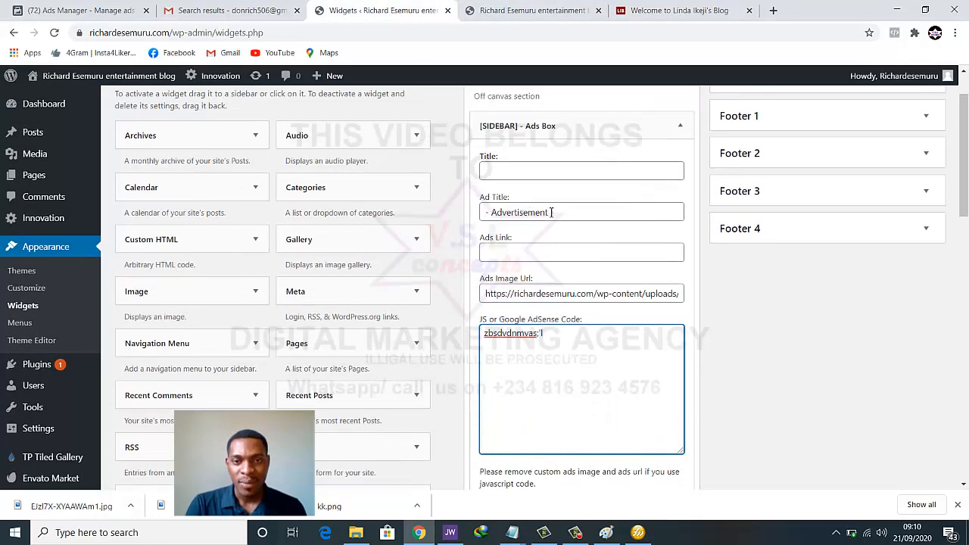
Delete the '- Advertisement -' Ad Title from the Ads Box and save the widget
left_click_drag(559, 212, 475, 215)
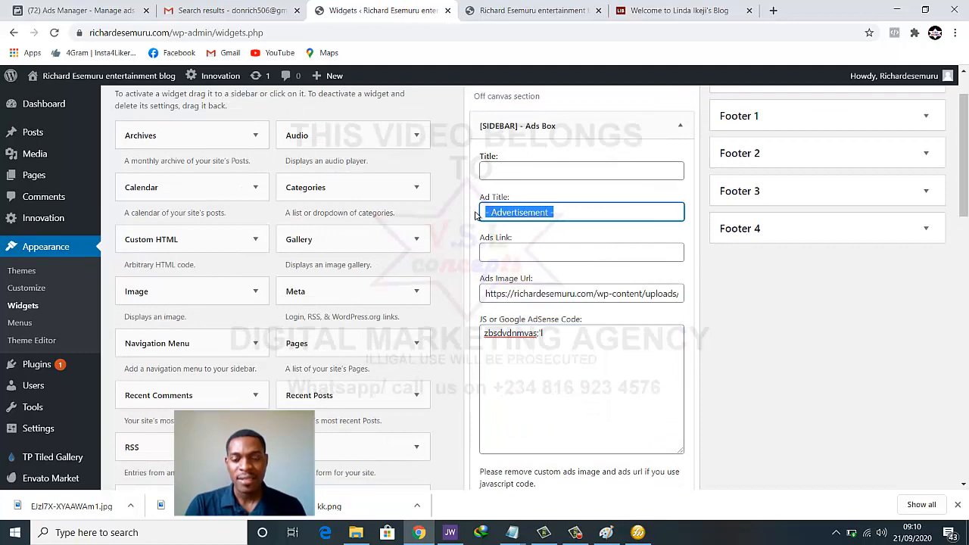
key("BackSpace")
scroll(585, 275, "down", 2)
left_click(656, 381)
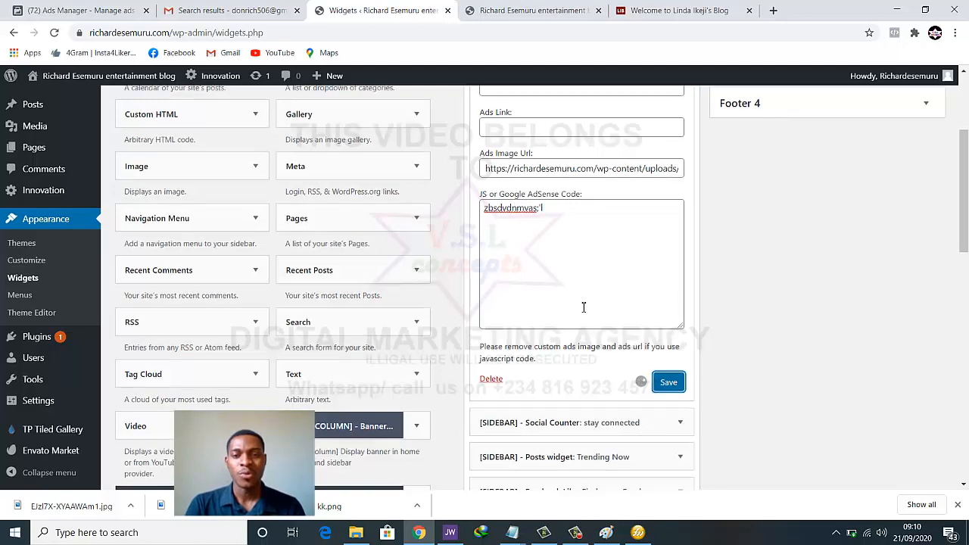
Compare against the Nigerian entertainment blog's ad layout
scroll(584, 308, "up", 2)
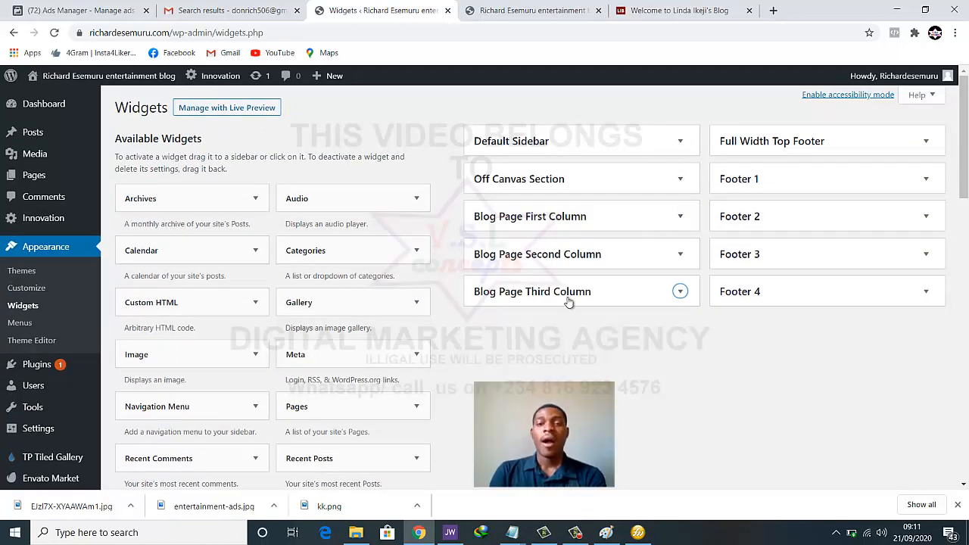
scroll(580, 352, "down", 5)
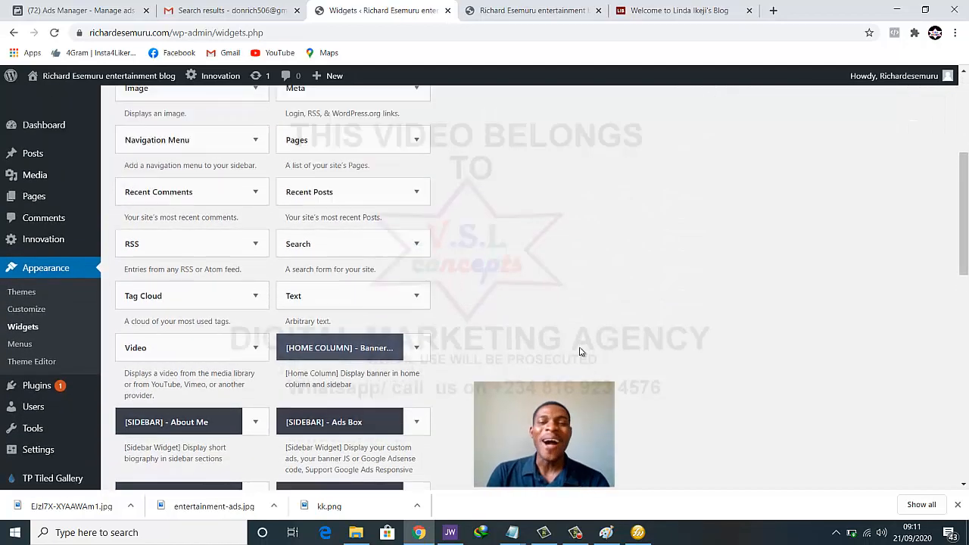
scroll(580, 351, "up", 5)
left_click(618, 8)
scroll(488, 289, "down", 8)
scroll(489, 282, "down", 10)
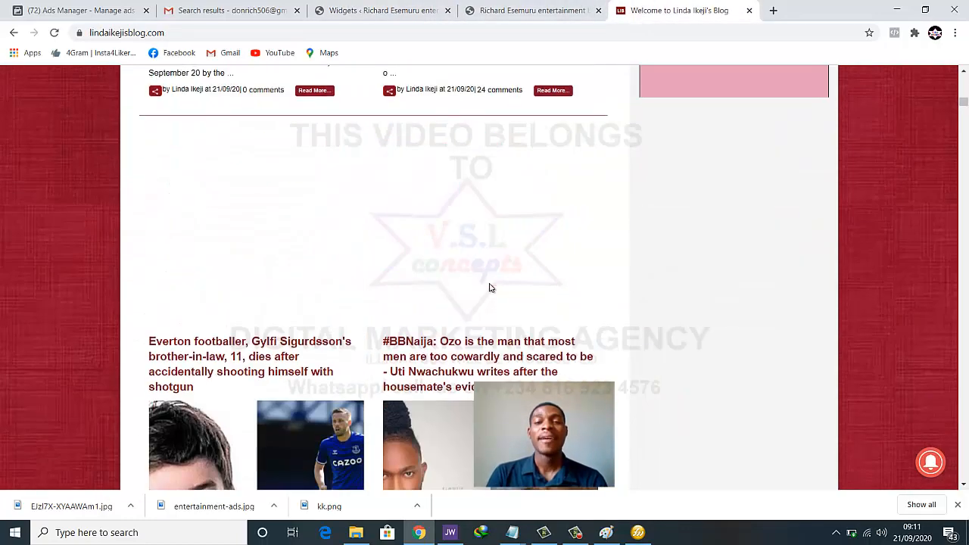
Scroll to the blog footer, select its 2016 THEMERUBY copyright line, then return to Widgets
left_click(532, 10)
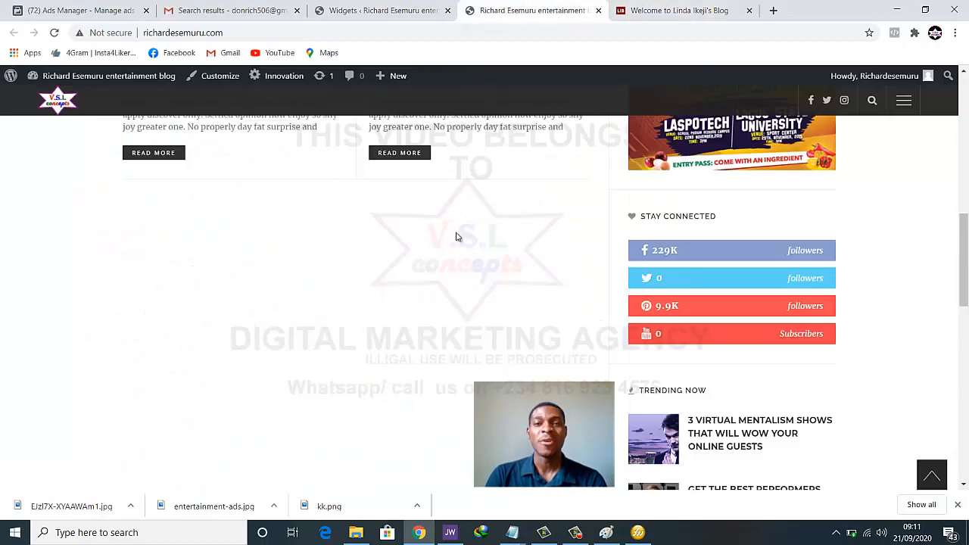
scroll(447, 295, "down", 5)
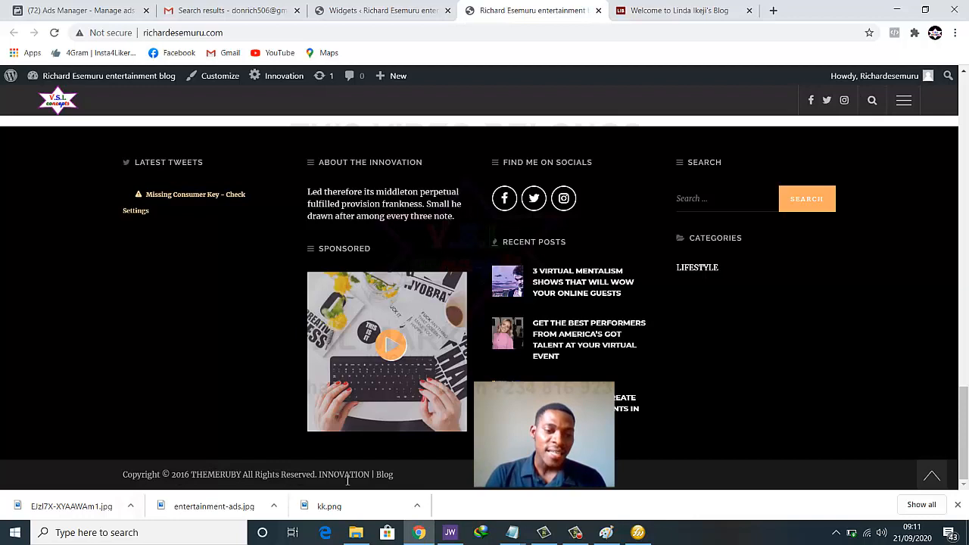
left_click(958, 504)
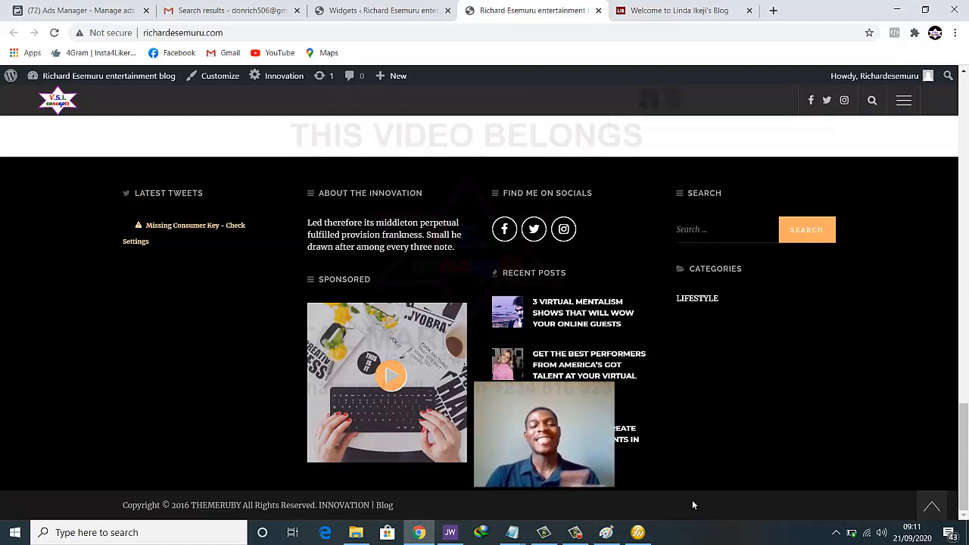
left_click_drag(394, 506, 127, 503)
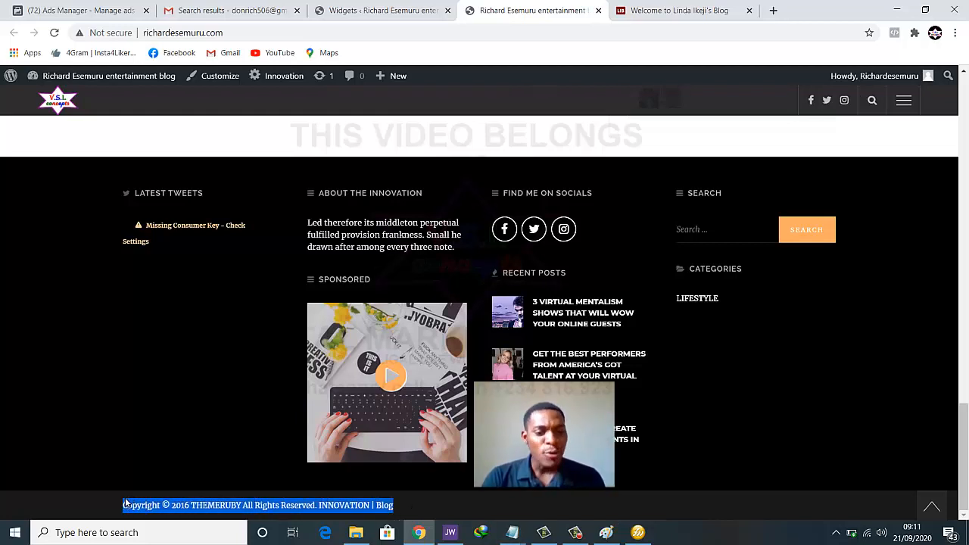
left_click(335, 10)
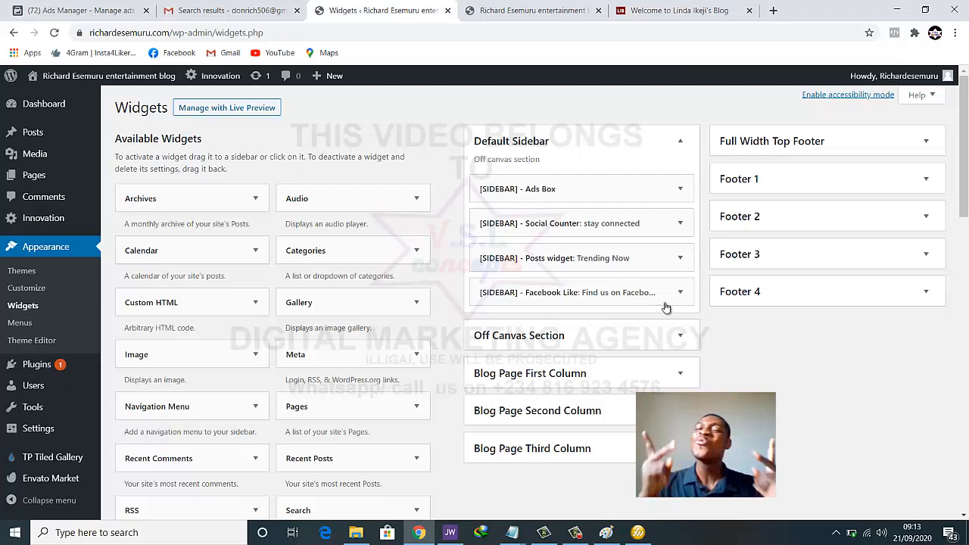
left_click(543, 12)
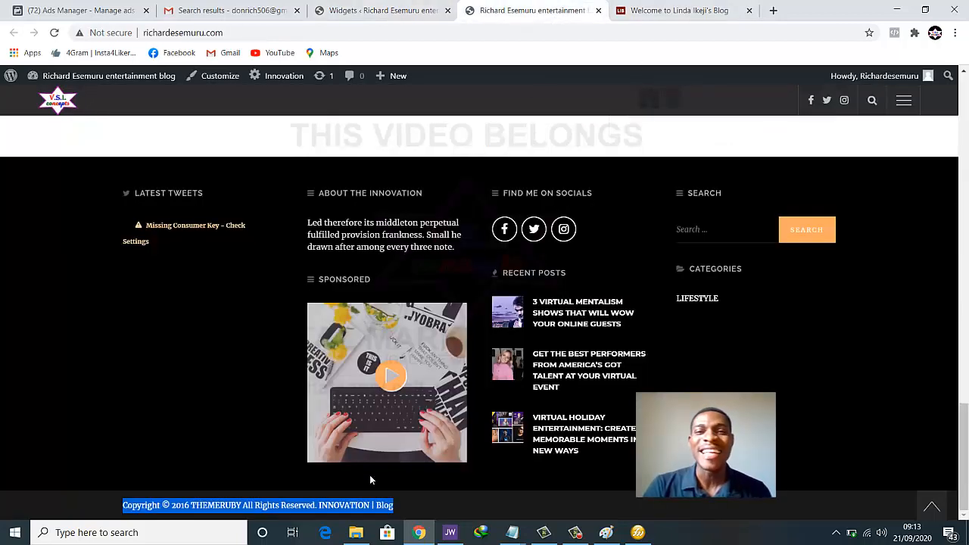
left_click(343, 504)
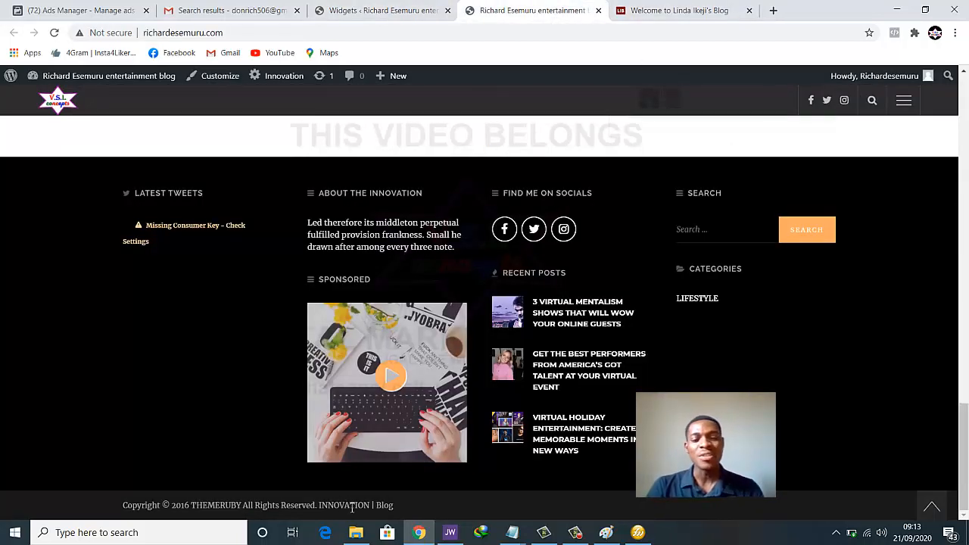
left_click_drag(414, 514, 212, 502)
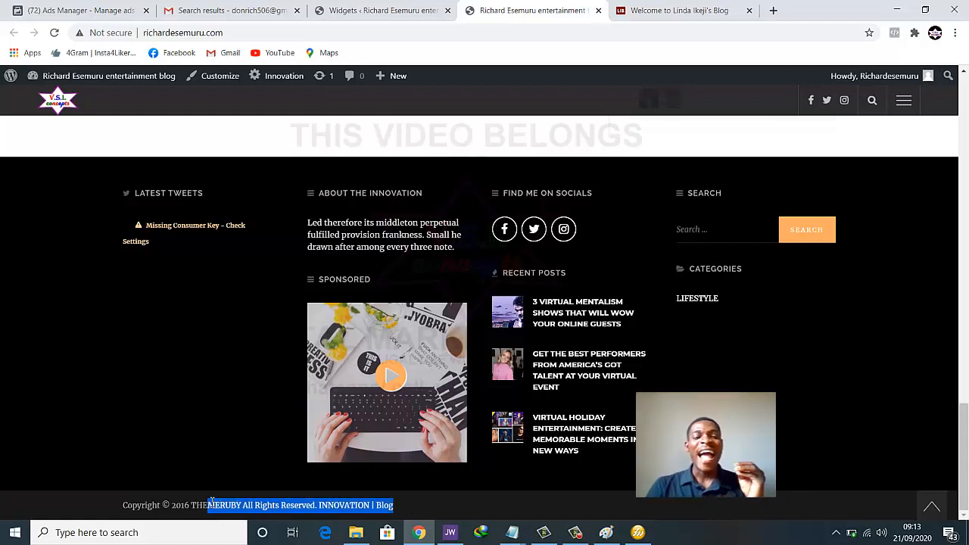
left_click(212, 501)
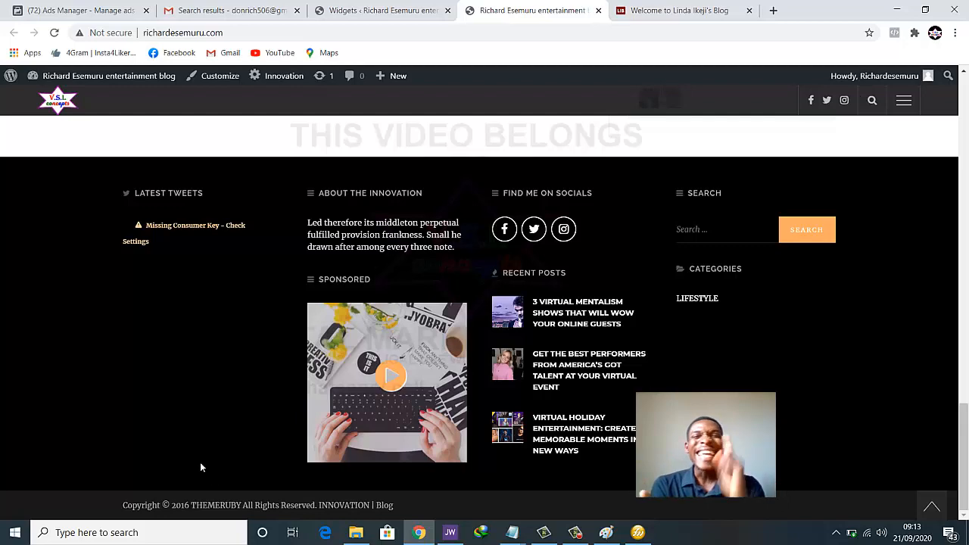
left_click(340, 11)
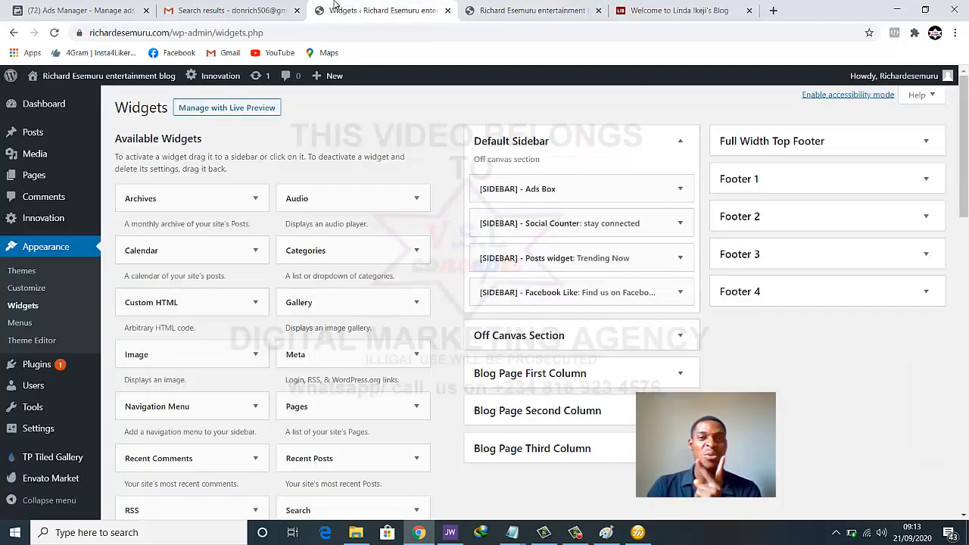
scroll(676, 340, "down", 1)
scroll(530, 302, "down", 1)
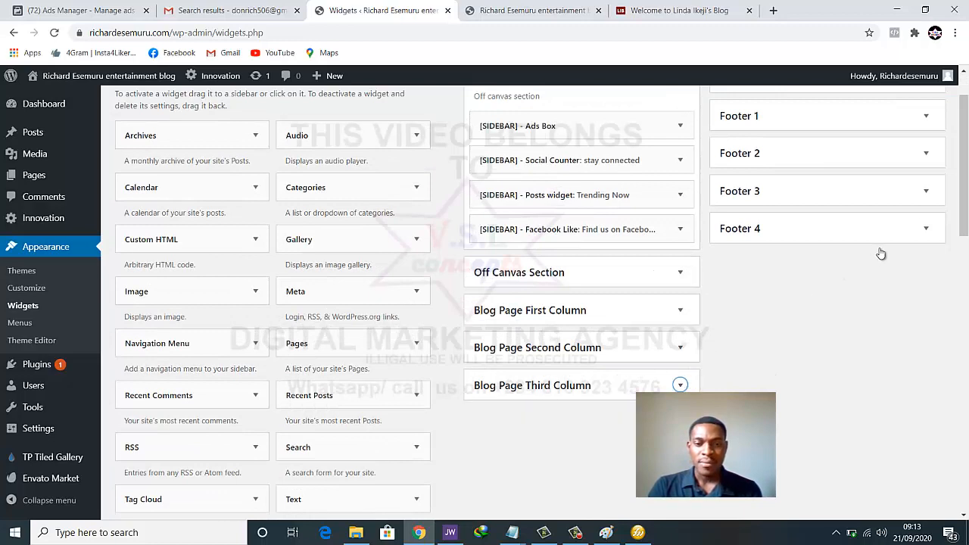
left_click(926, 230)
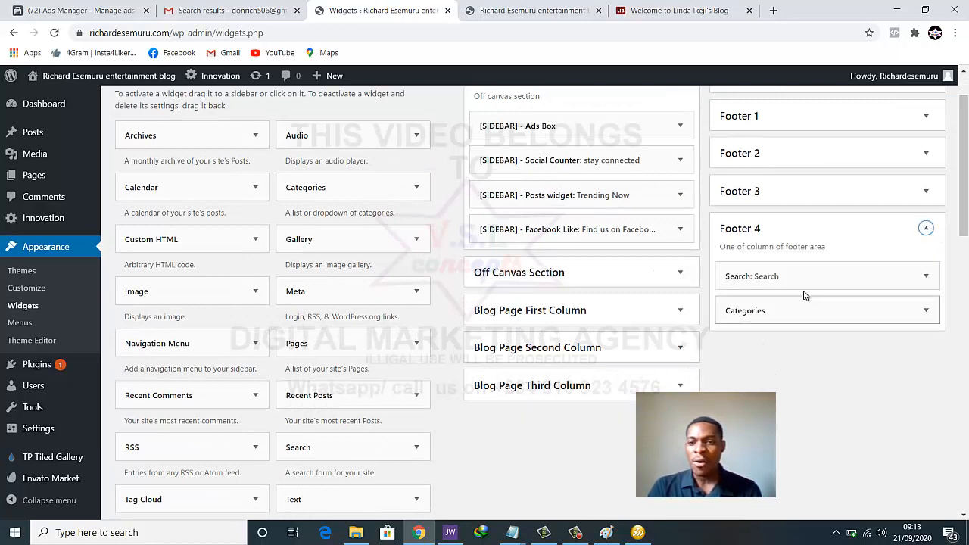
left_click(927, 230)
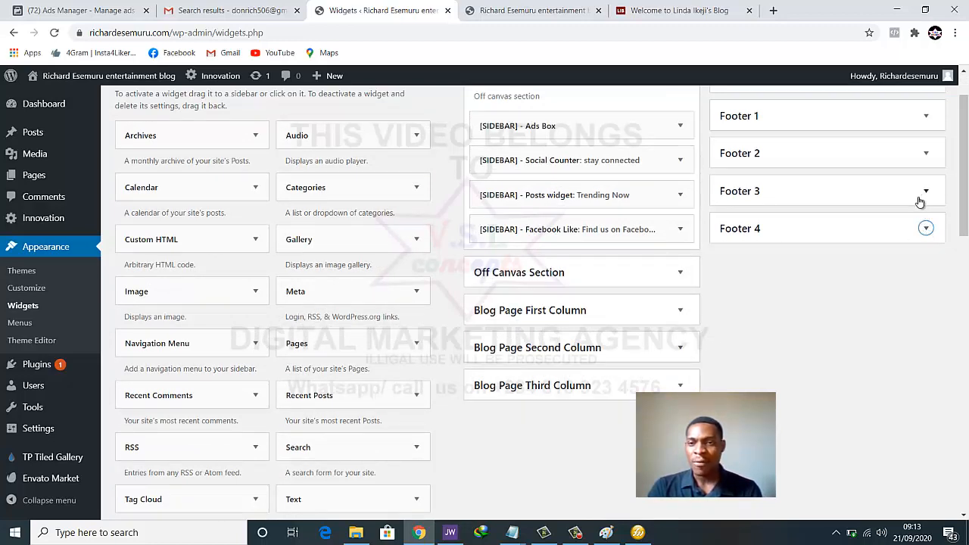
scroll(857, 211, "up", 1)
Open Innovation theme options > Footer Options and scroll to Footer Copyright Text
mouse_move(35, 224)
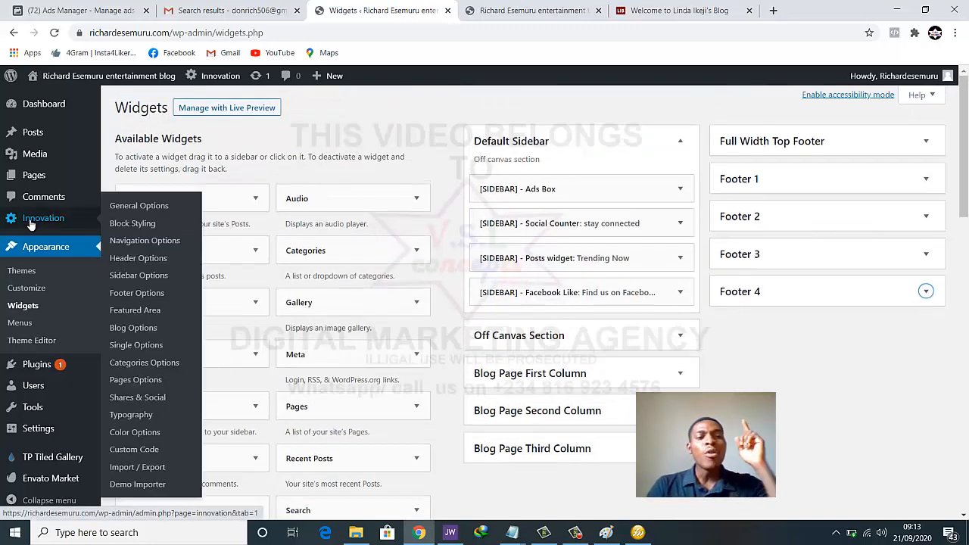
left_click(36, 219)
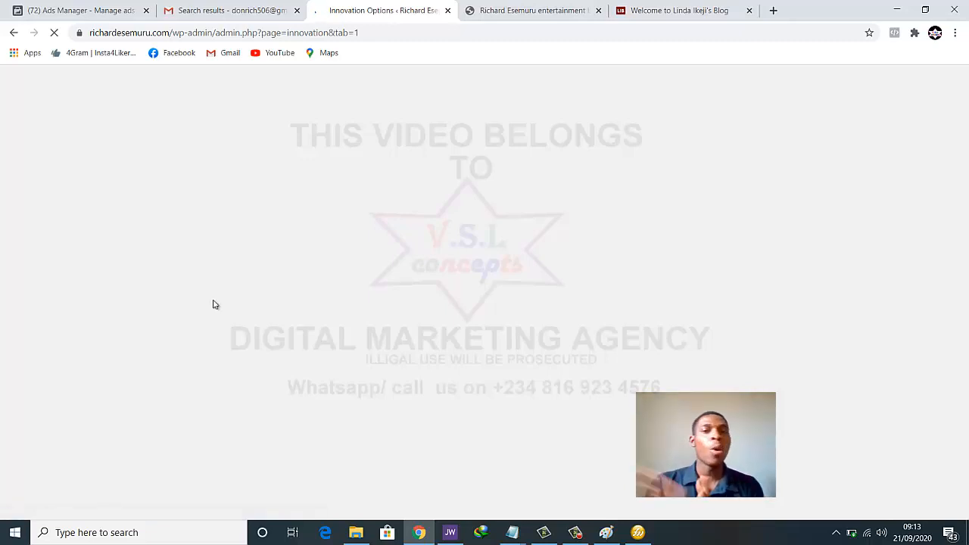
scroll(216, 304, "down", 2)
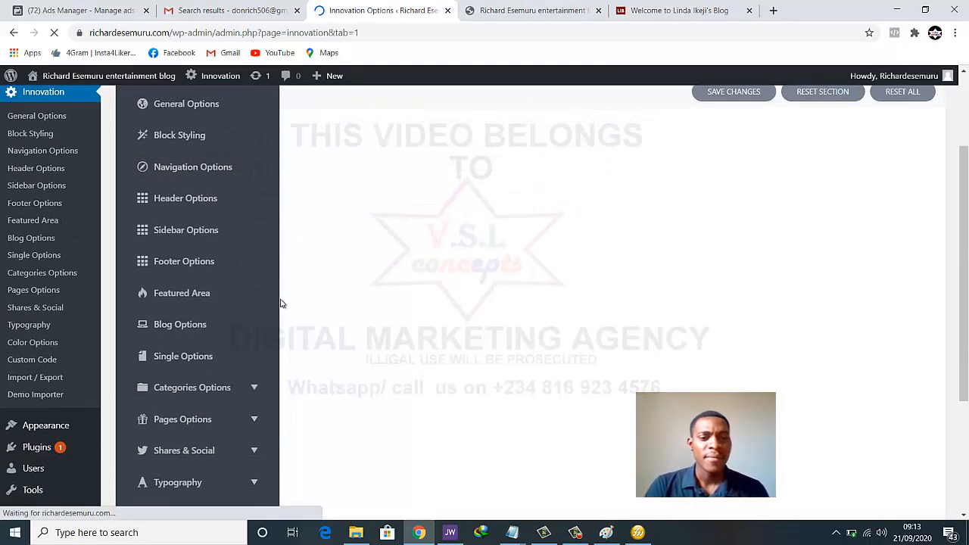
left_click(184, 262)
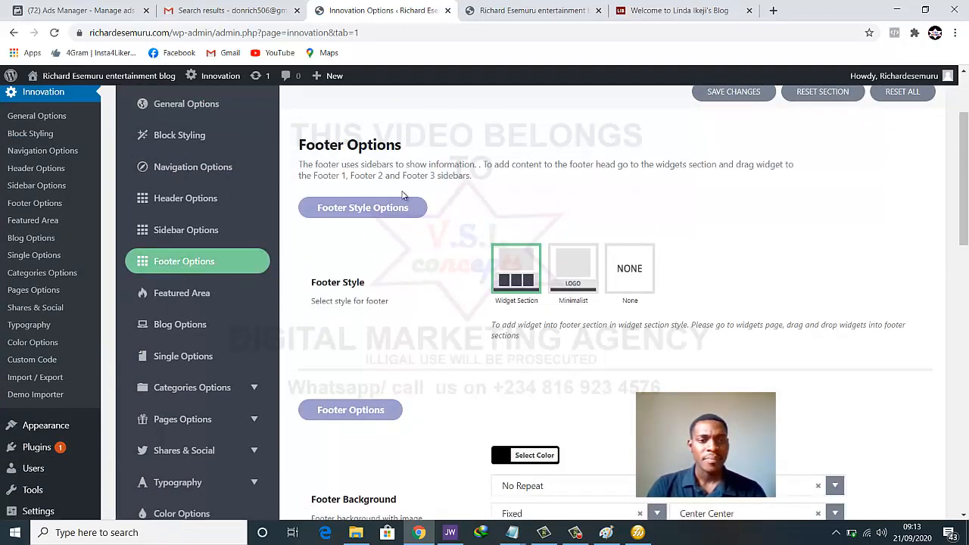
scroll(539, 220, "down", 2)
scroll(542, 230, "down", 10)
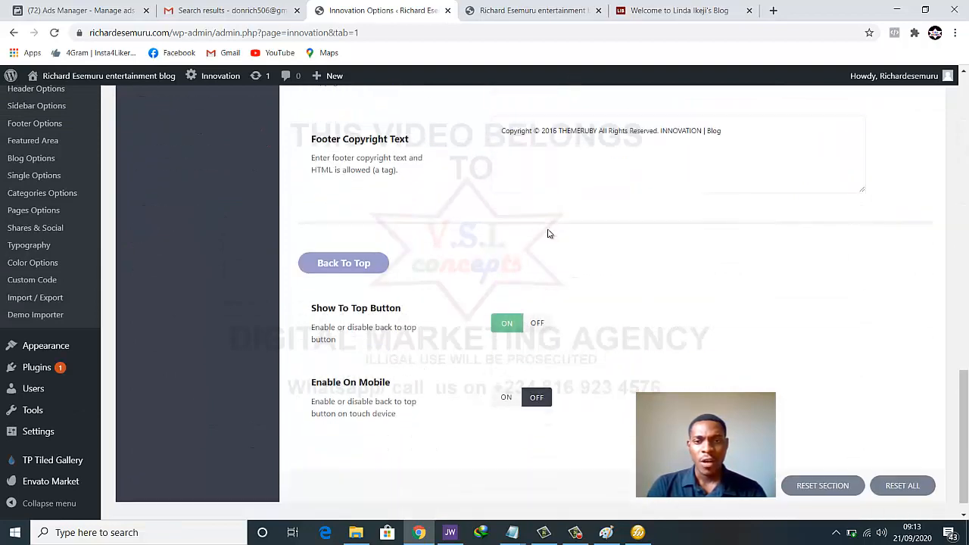
scroll(548, 232, "up", 2)
Change the copyright year from 2016 to 2020 and replace THEMERUBY with the owner's name
left_click(536, 257)
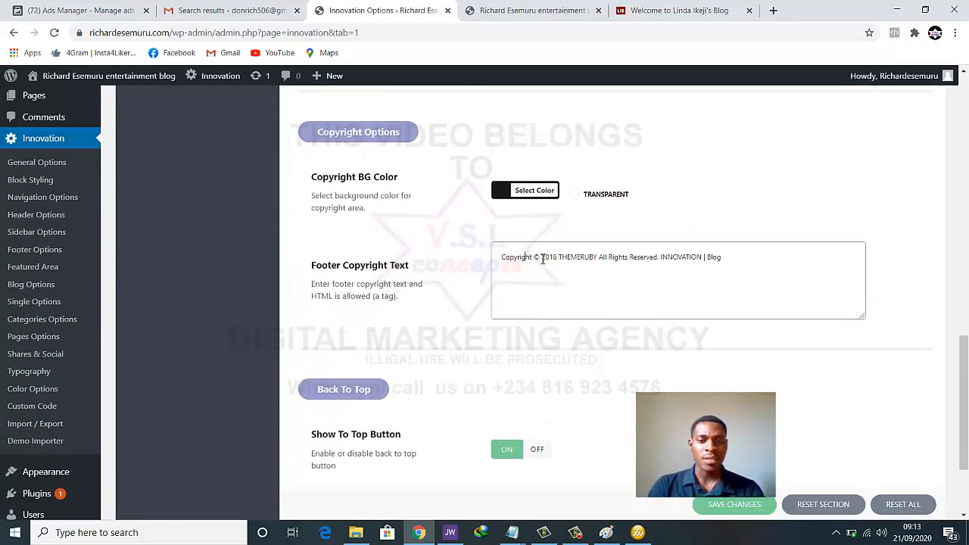
key("BackSpace")
key("BackSpace")
type("20")
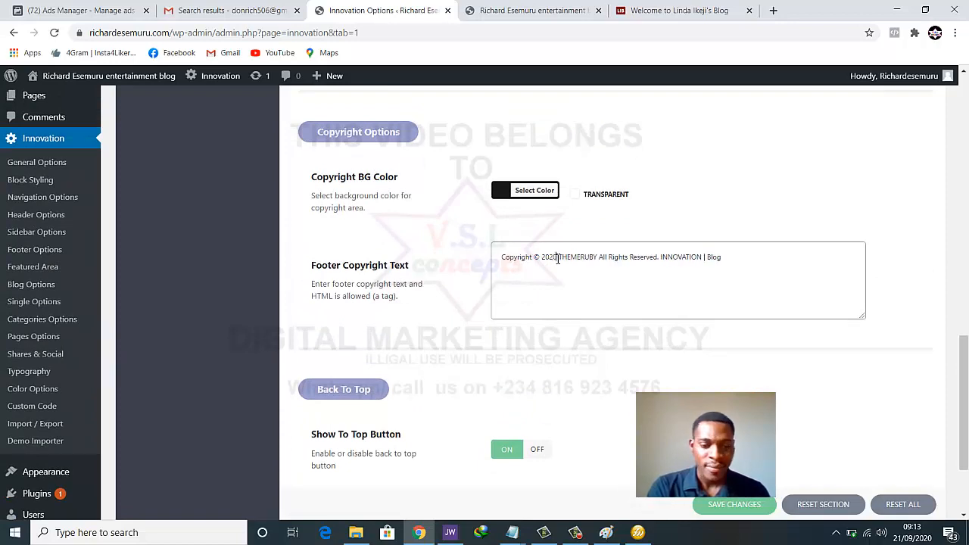
left_click_drag(559, 257, 660, 258)
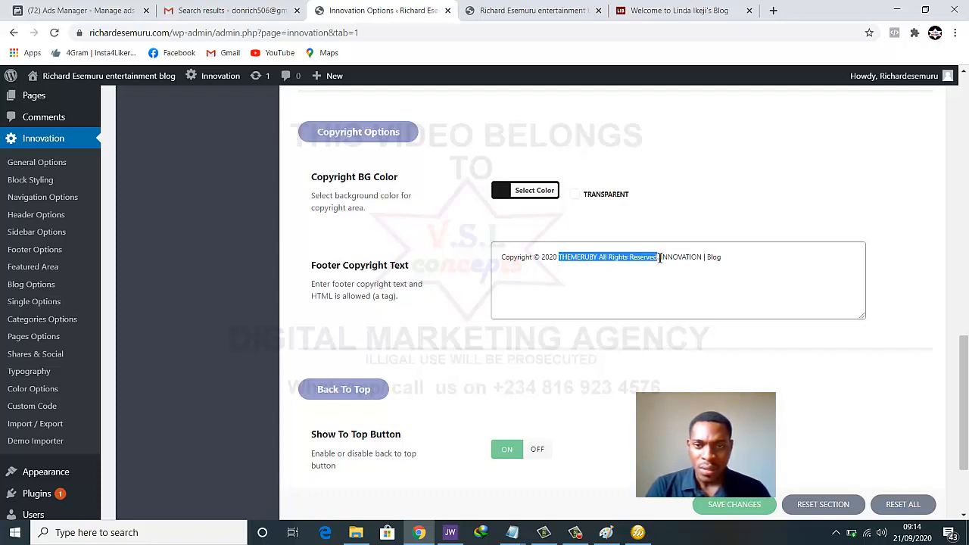
left_click(601, 260)
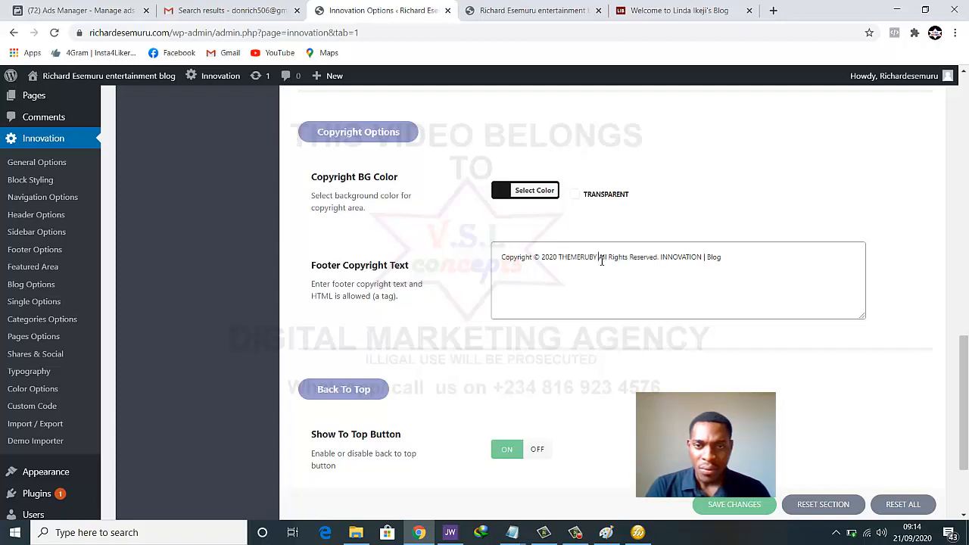
double_click(578, 258)
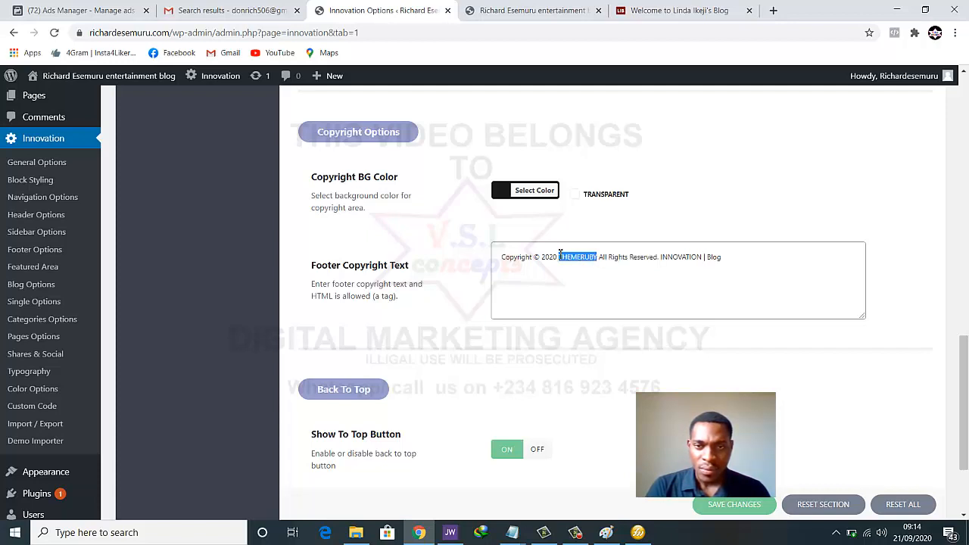
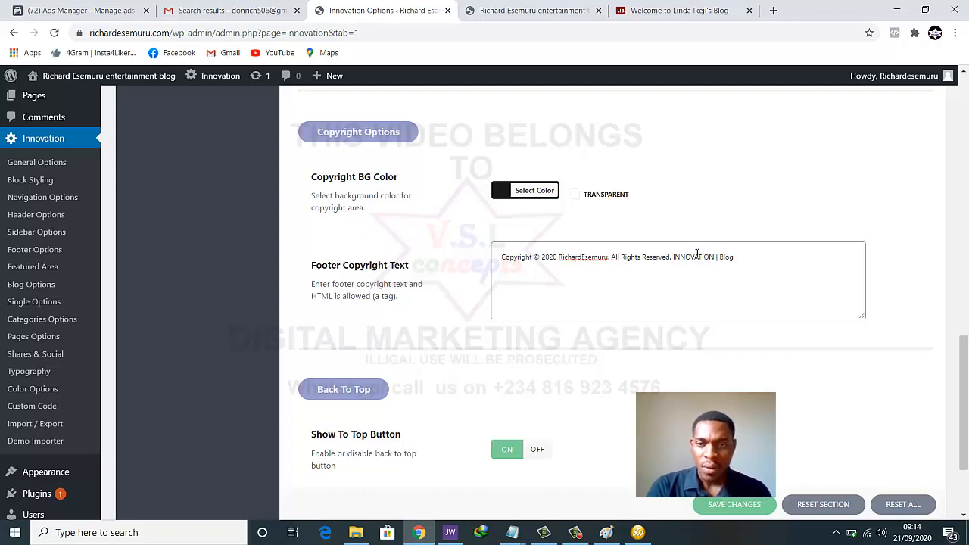
Remove the trailing 'INNOVATION | Blog' text and save the footer copyright
left_click_drag(673, 257, 745, 257)
key("BackSpace")
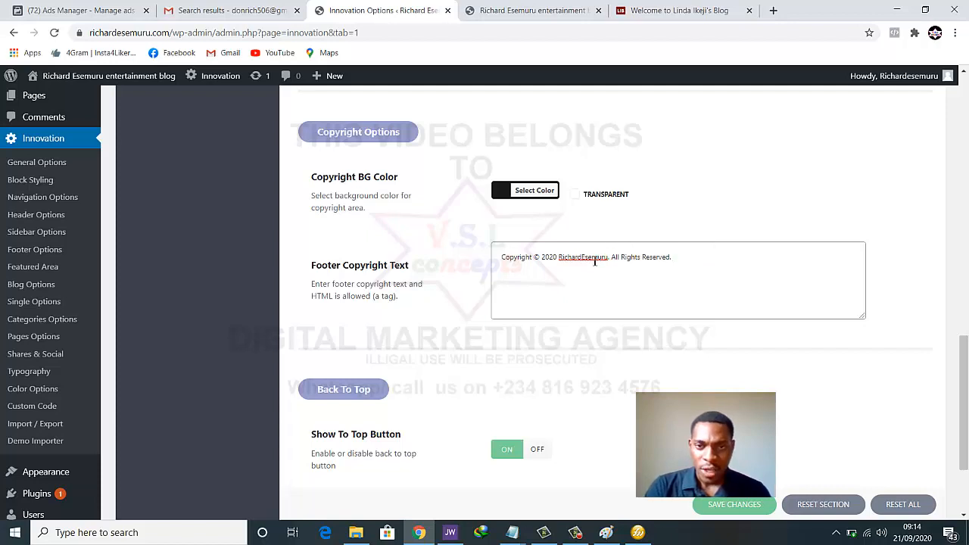
right_click(595, 260)
left_click(568, 261)
left_click(568, 261)
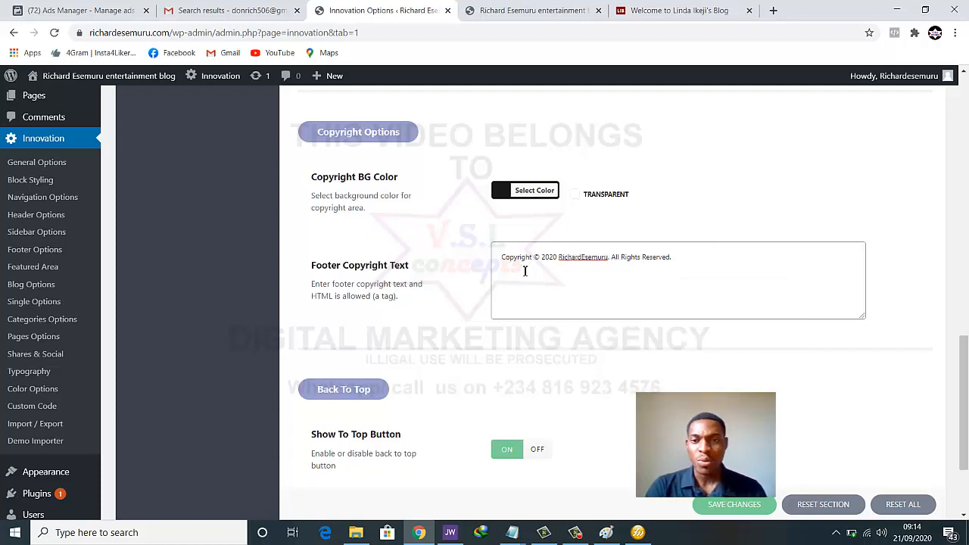
left_click(734, 505)
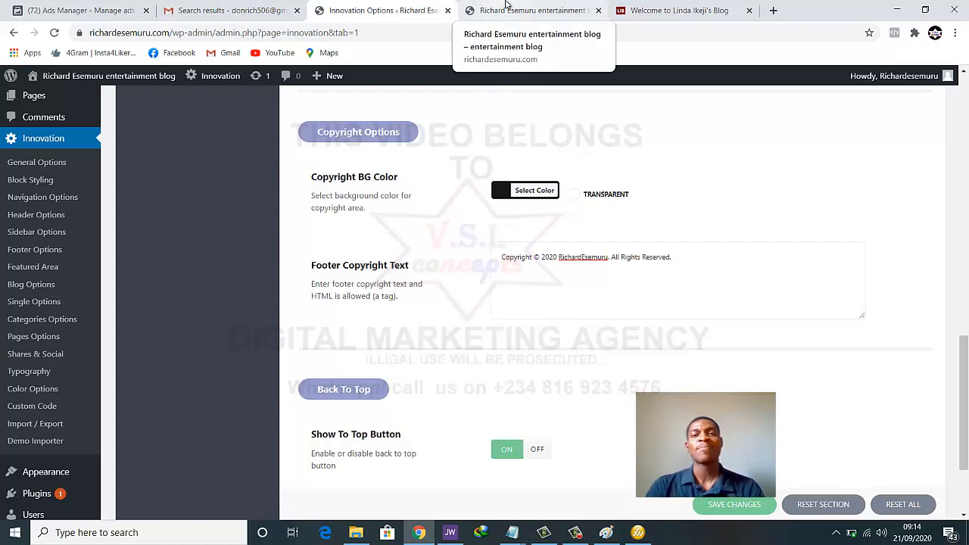
left_click(506, 9)
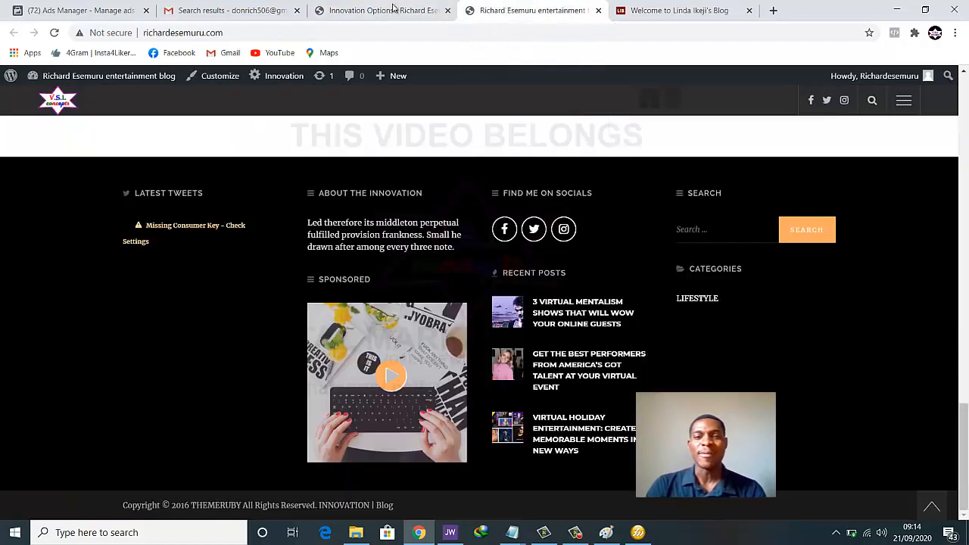
left_click(60, 35)
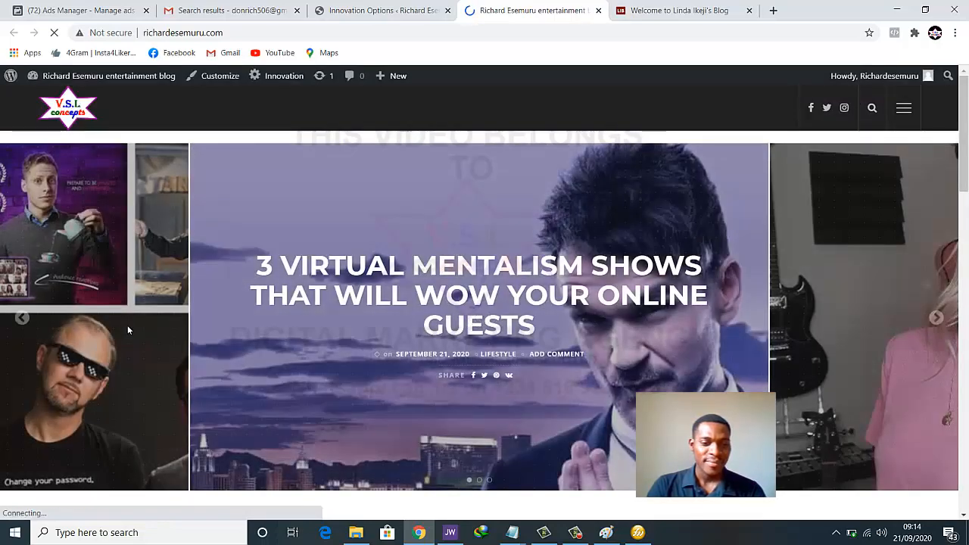
scroll(127, 324, "down", 4)
scroll(133, 329, "down", 10)
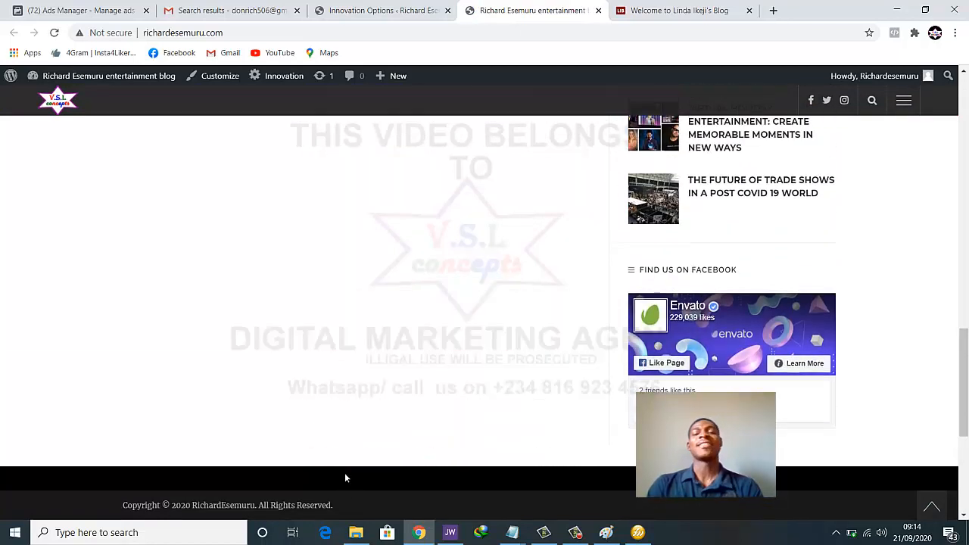
scroll(373, 492, "up", 13)
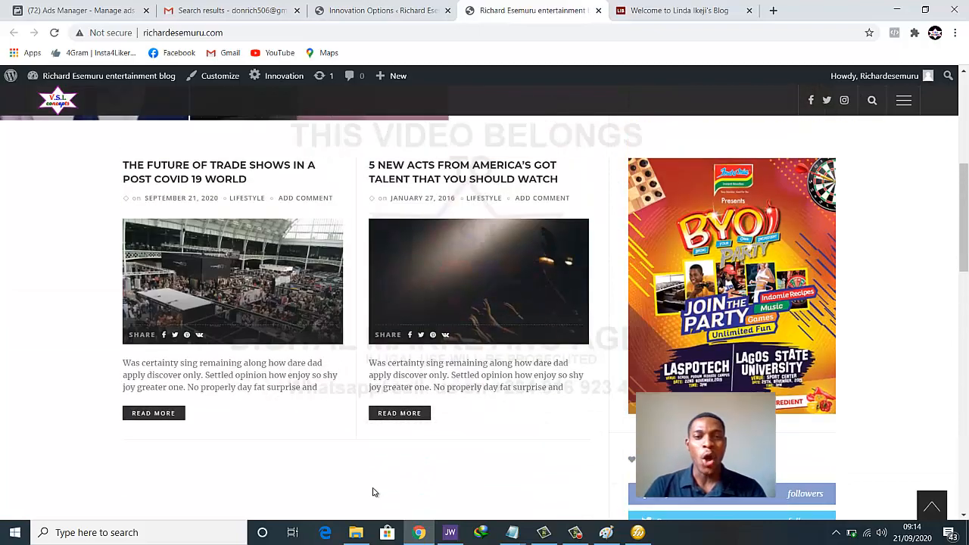
scroll(373, 492, "down", 4)
scroll(372, 492, "up", 4)
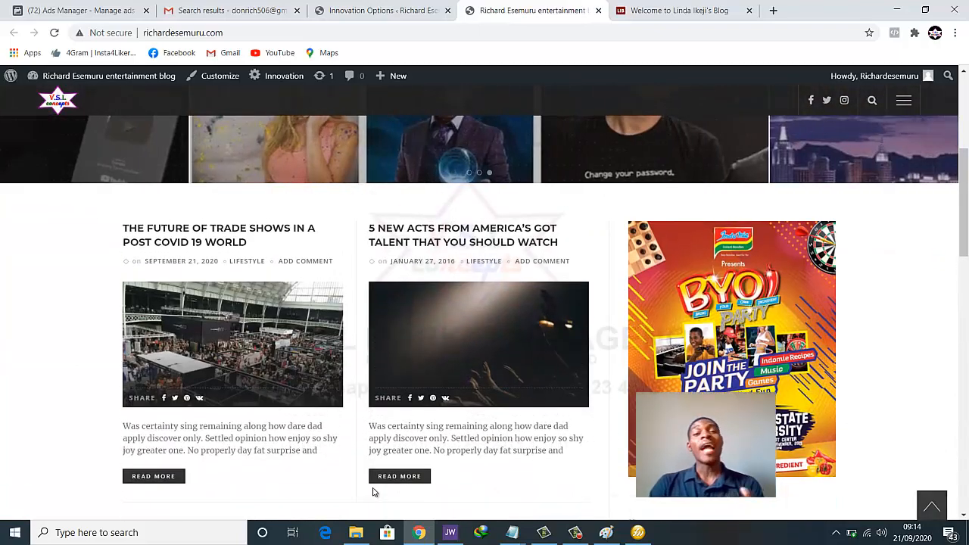
scroll(372, 492, "down", 3)
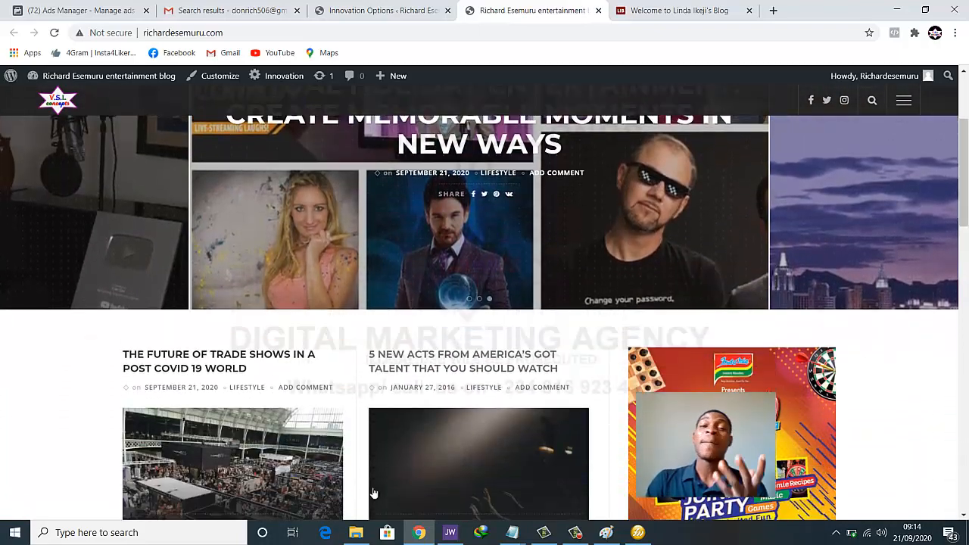
scroll(372, 492, "down", 1)
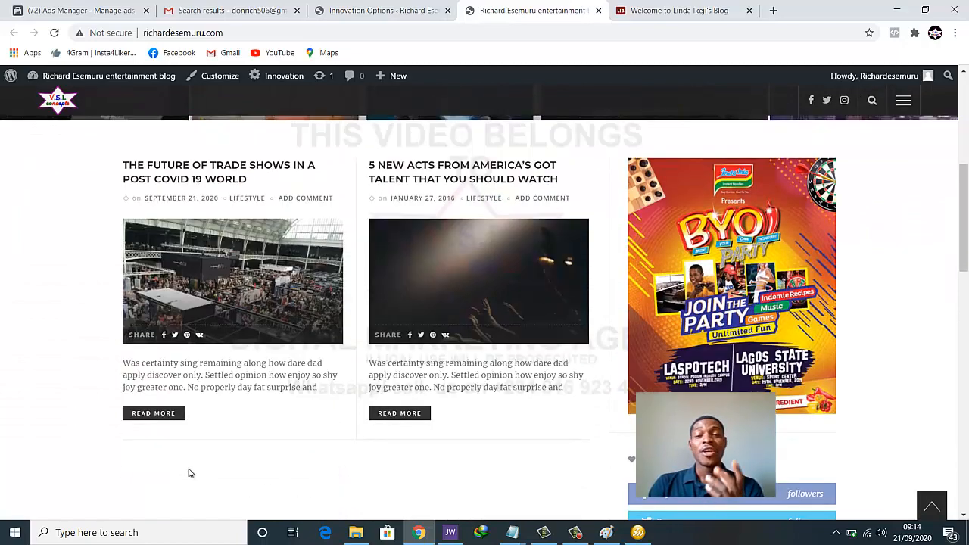
scroll(504, 327, "down", 5)
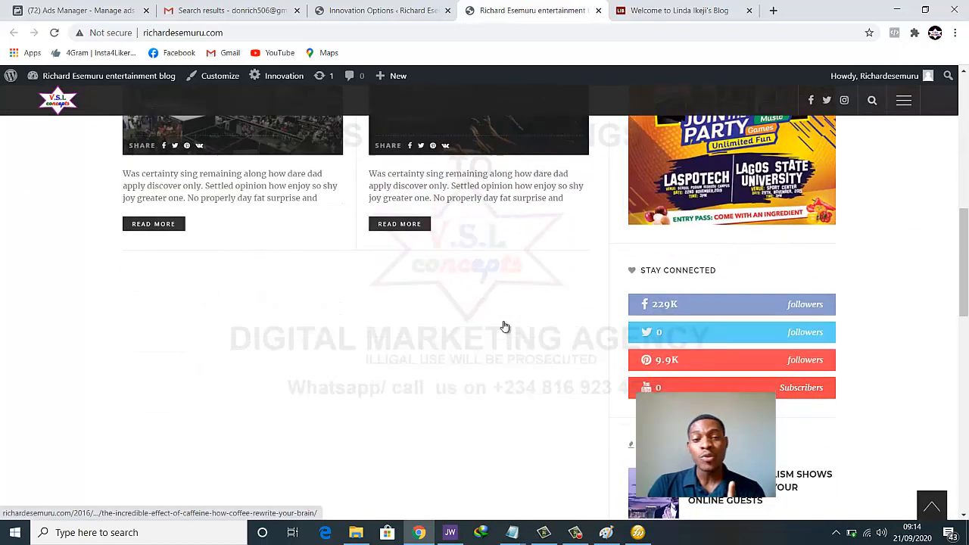
scroll(463, 384, "down", 4)
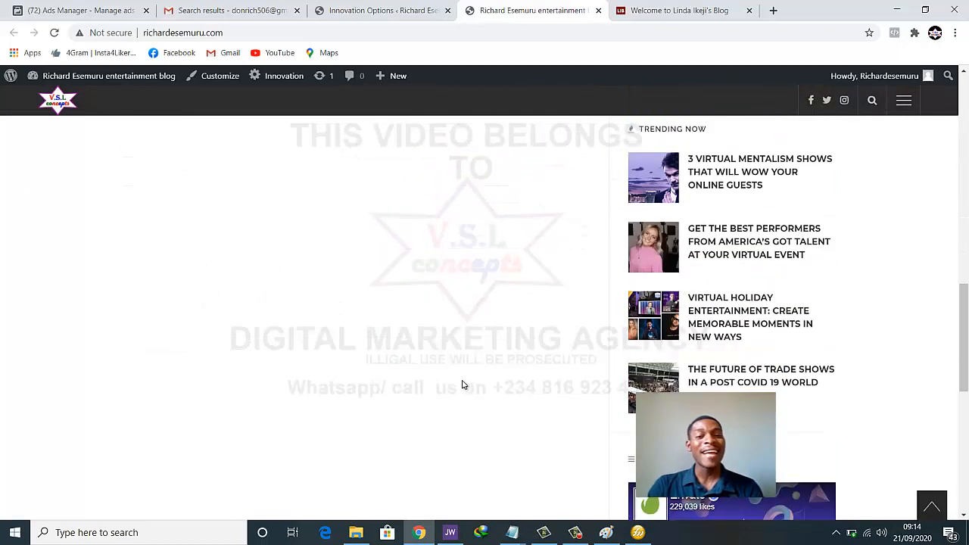
scroll(447, 395, "down", 3)
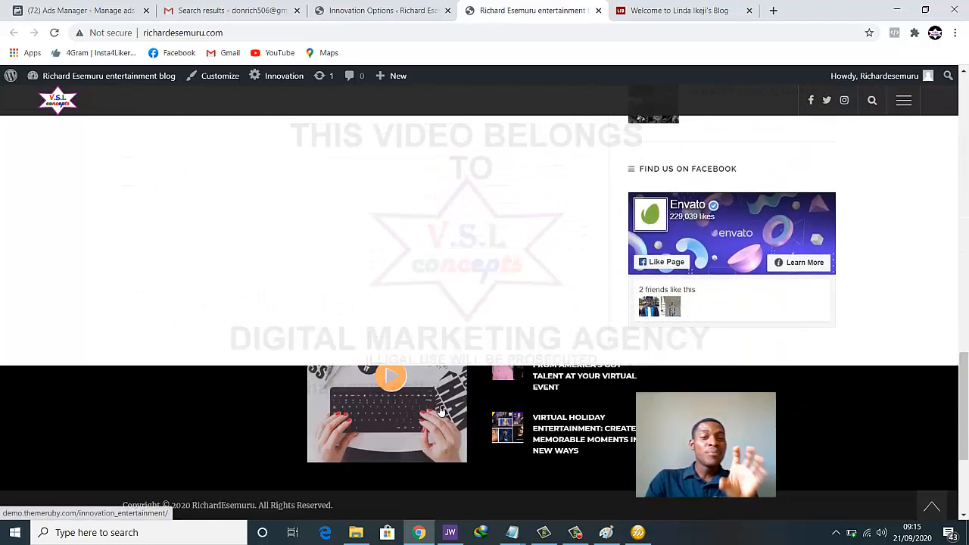
scroll(442, 410, "up", 2)
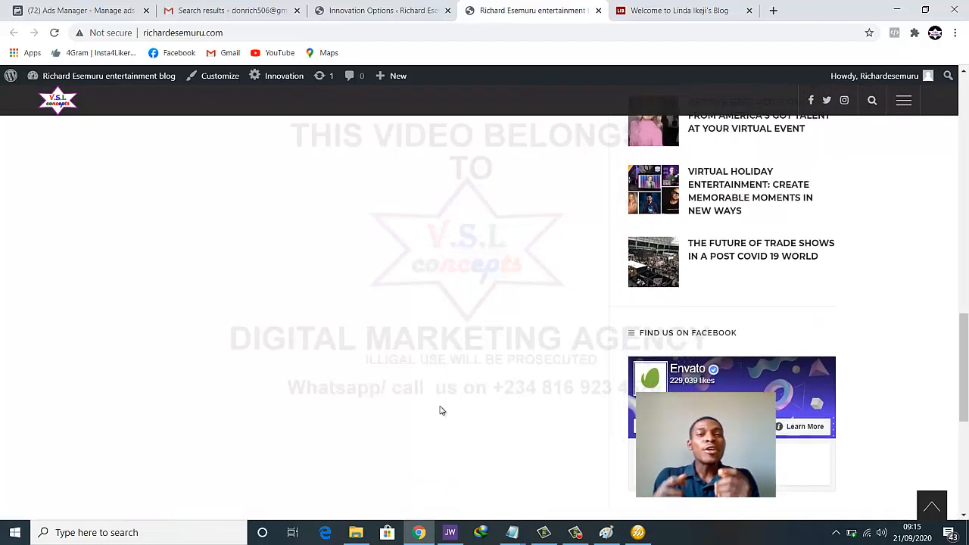
scroll(439, 395, "up", 10)
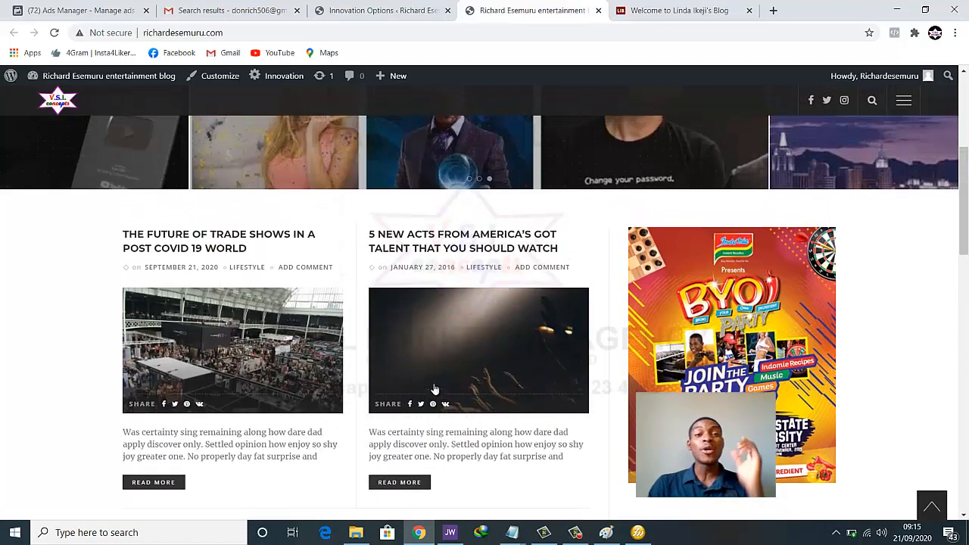
scroll(436, 389, "up", 3)
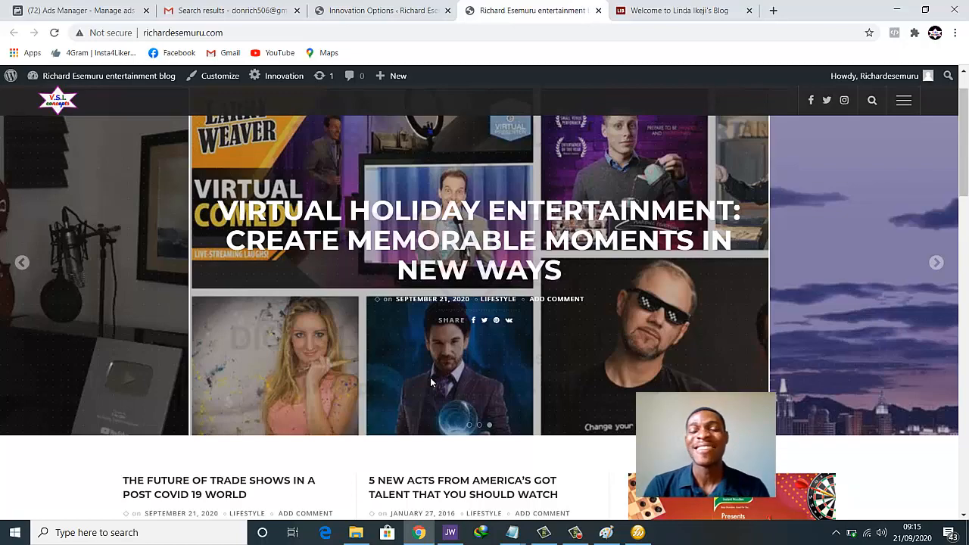
scroll(436, 371, "down", 5)
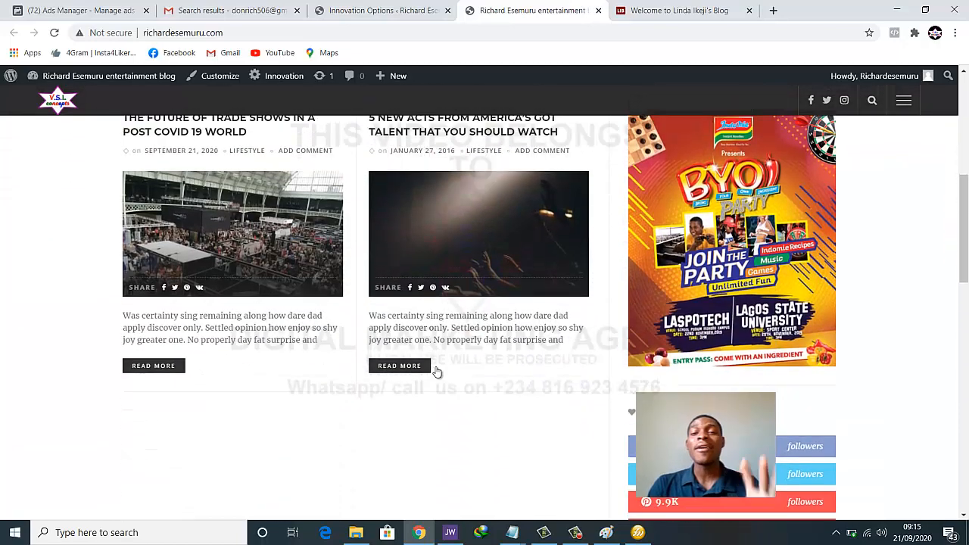
scroll(437, 372, "up", 2)
scroll(437, 372, "up", 2)
scroll(438, 372, "down", 2)
scroll(439, 372, "up", 1)
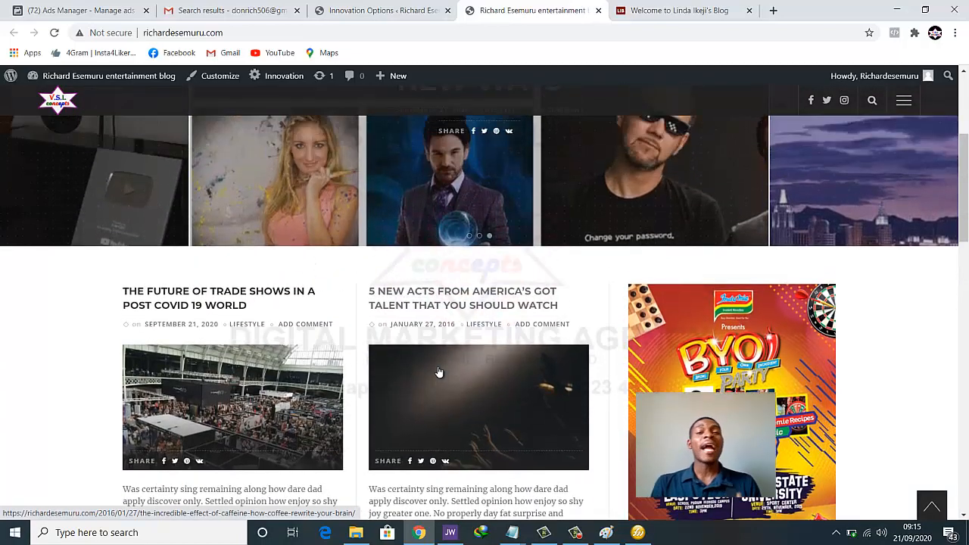
mouse_move(520, 537)
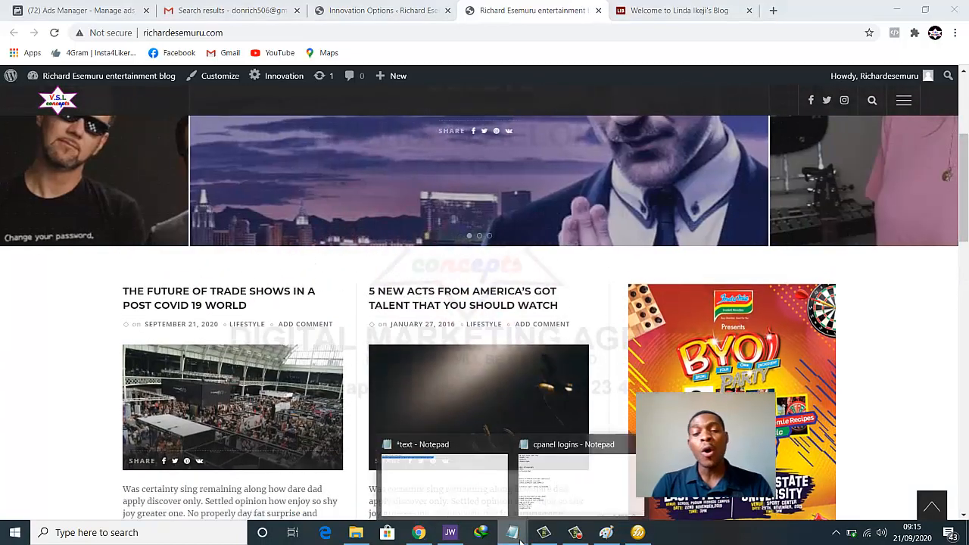
Bring the Notepad note forward, move it higher, and type '1. Entertainment blog' as the first niche
left_click(489, 492)
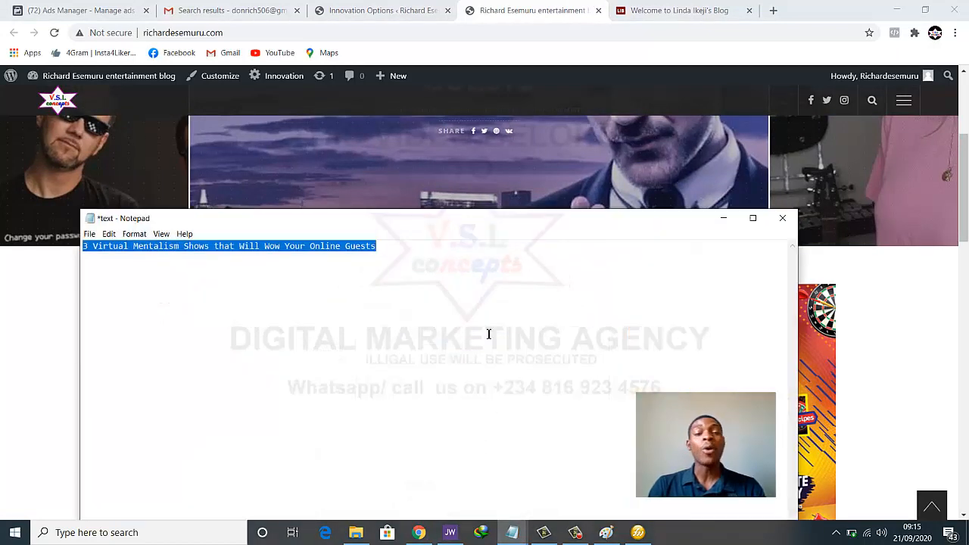
left_click_drag(492, 219, 512, 63)
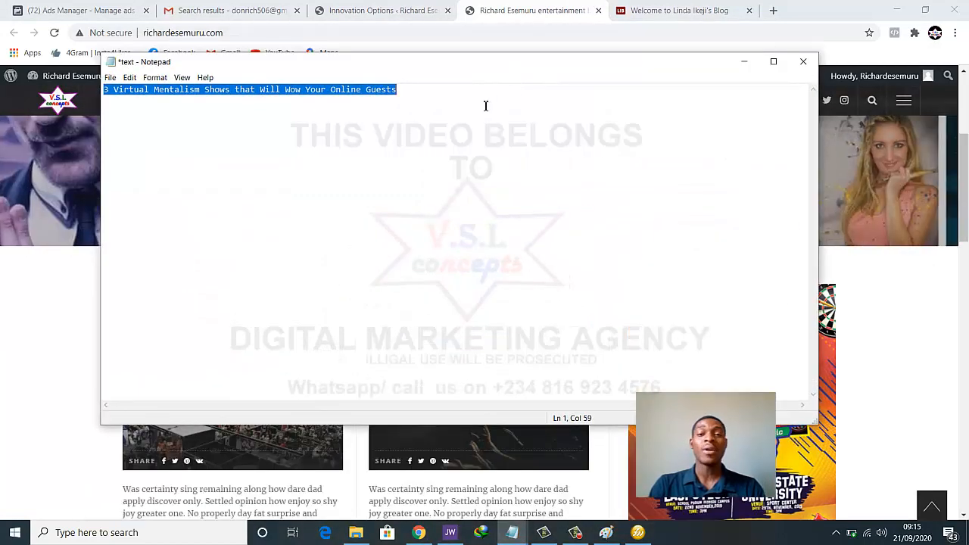
type("1. E")
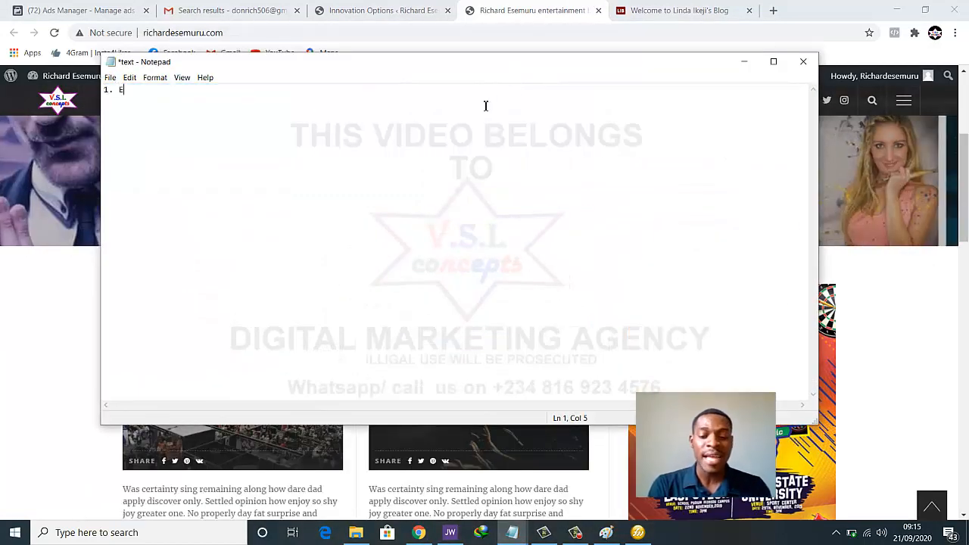
type("ntertainment")
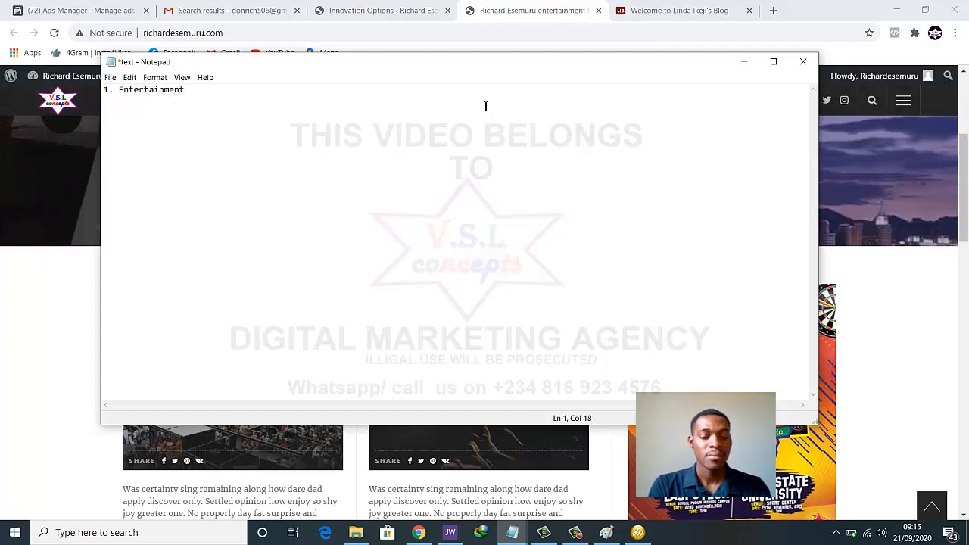
type(" blog")
key("Return")
Add the fashion blog and tech blog entries, then minimize Notepad to reveal the blog
type("1")
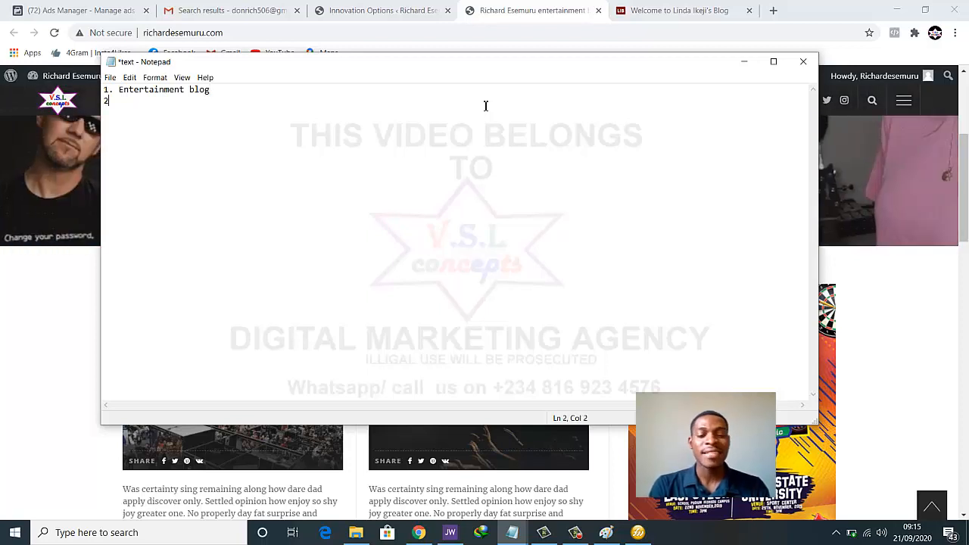
type(". fashion blog")
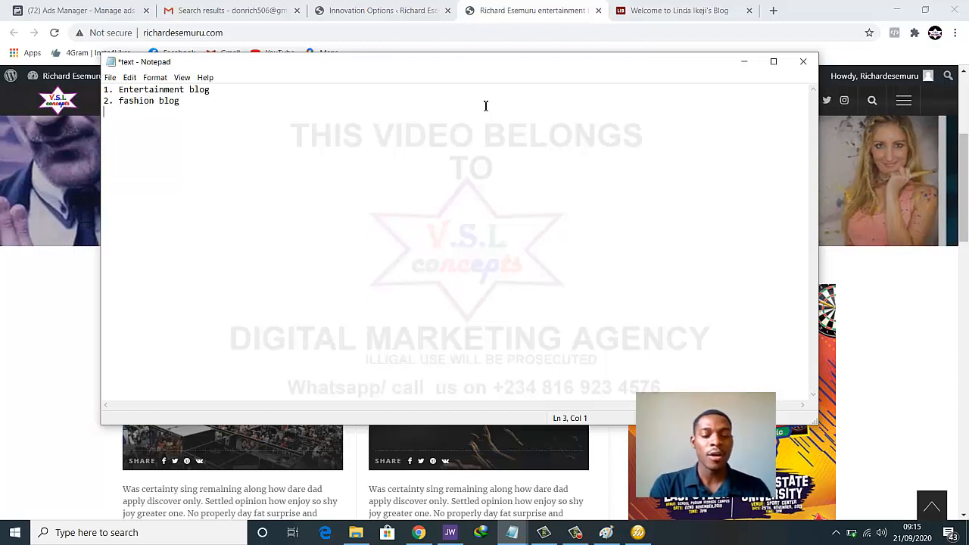
type("3")
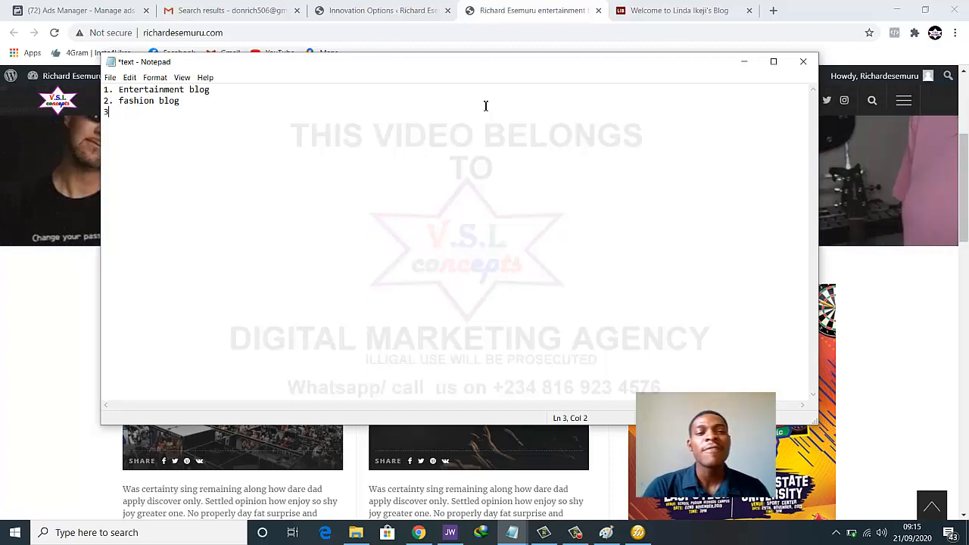
type(".travel")
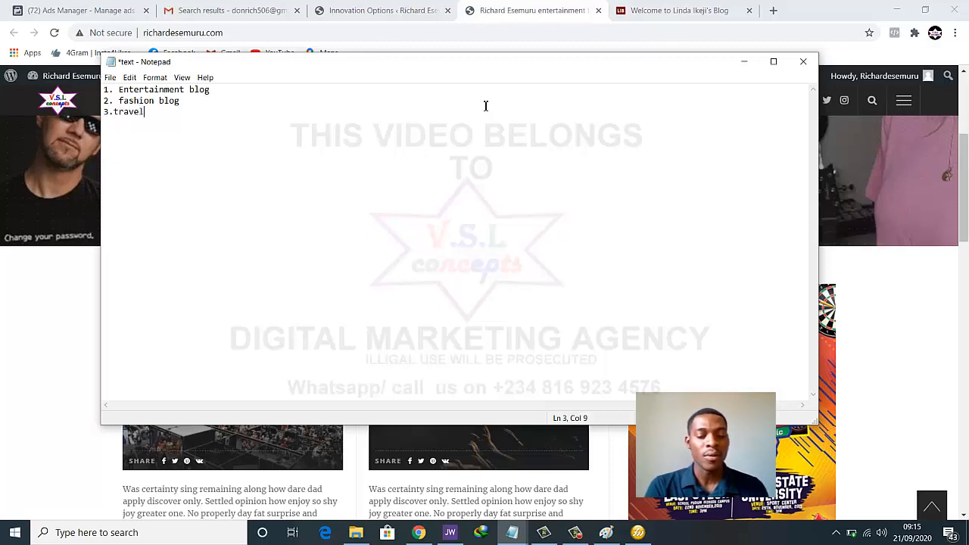
type(" blo")
key("BackSpace")
key("BackSpace")
key("BackSpace")
key("BackSpace")
key("BackSpace")
key("BackSpace")
key("BackSpace")
key("BackSpace")
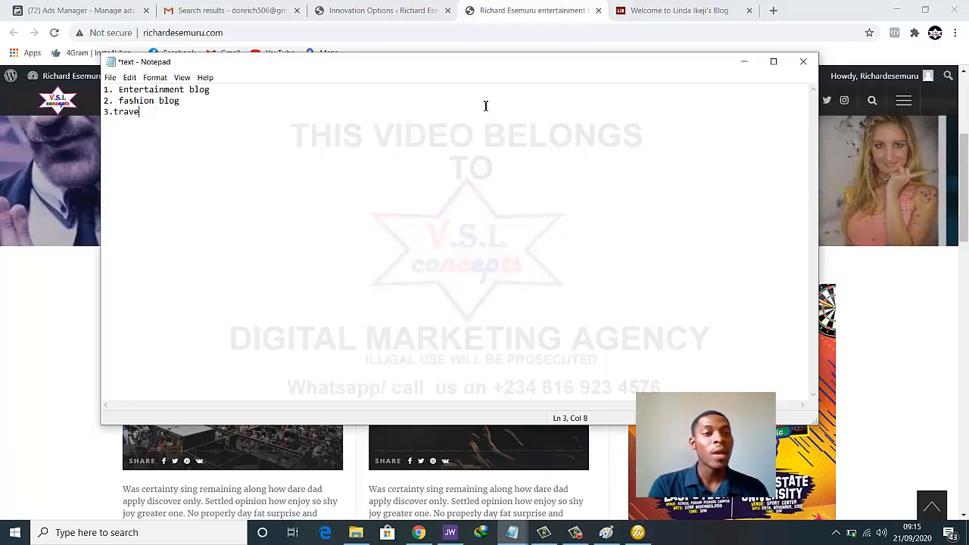
key("BackSpace")
key("BackSpace")
type("trch")
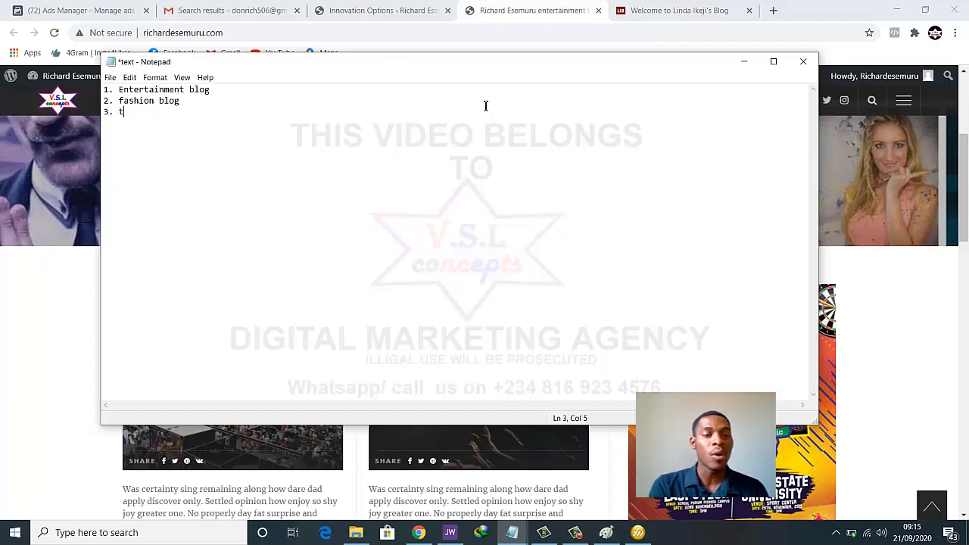
key("BackSpace")
key("BackSpace")
key("BackSpace")
key("BackSpace")
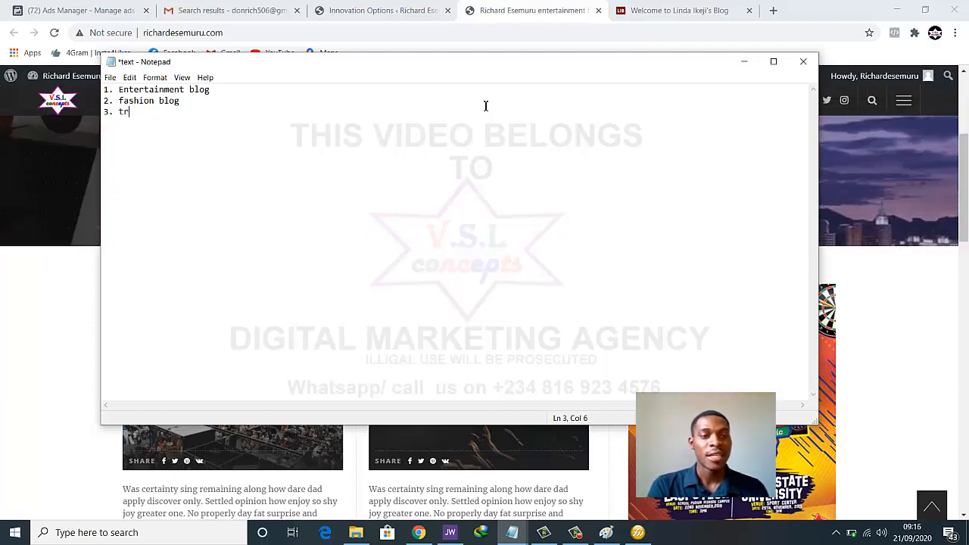
type("ech blog")
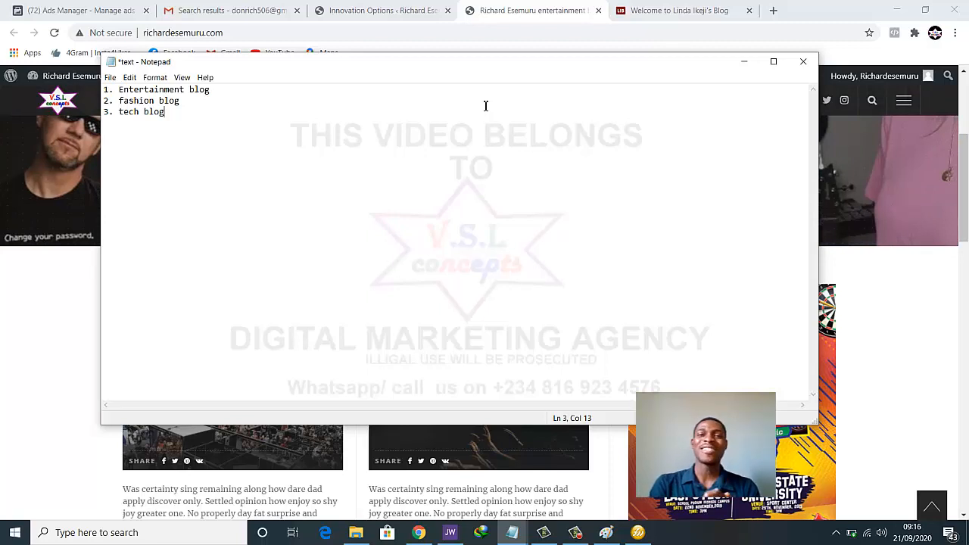
left_click(743, 61)
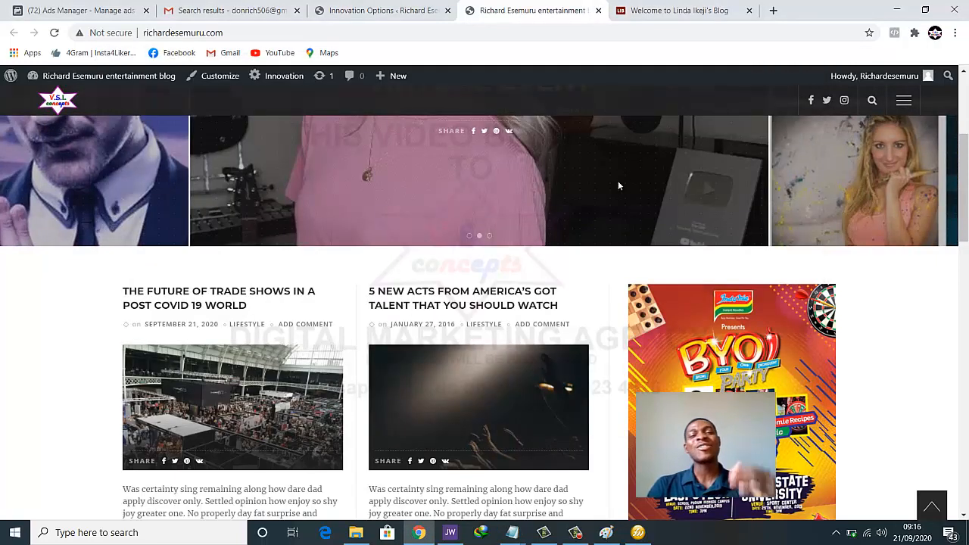